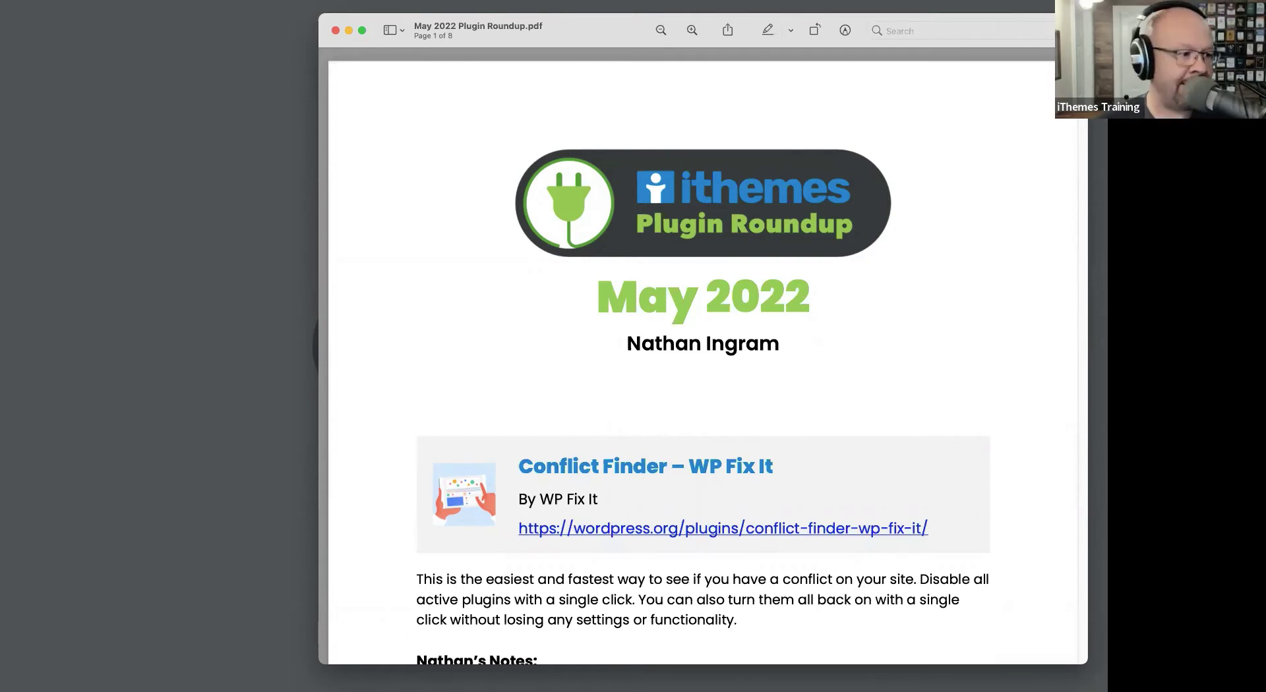
Read the Conflict Finder – WP Fix It description and notes in the May 2022 Plugin Roundup document
scroll(884, 343, down, 5)
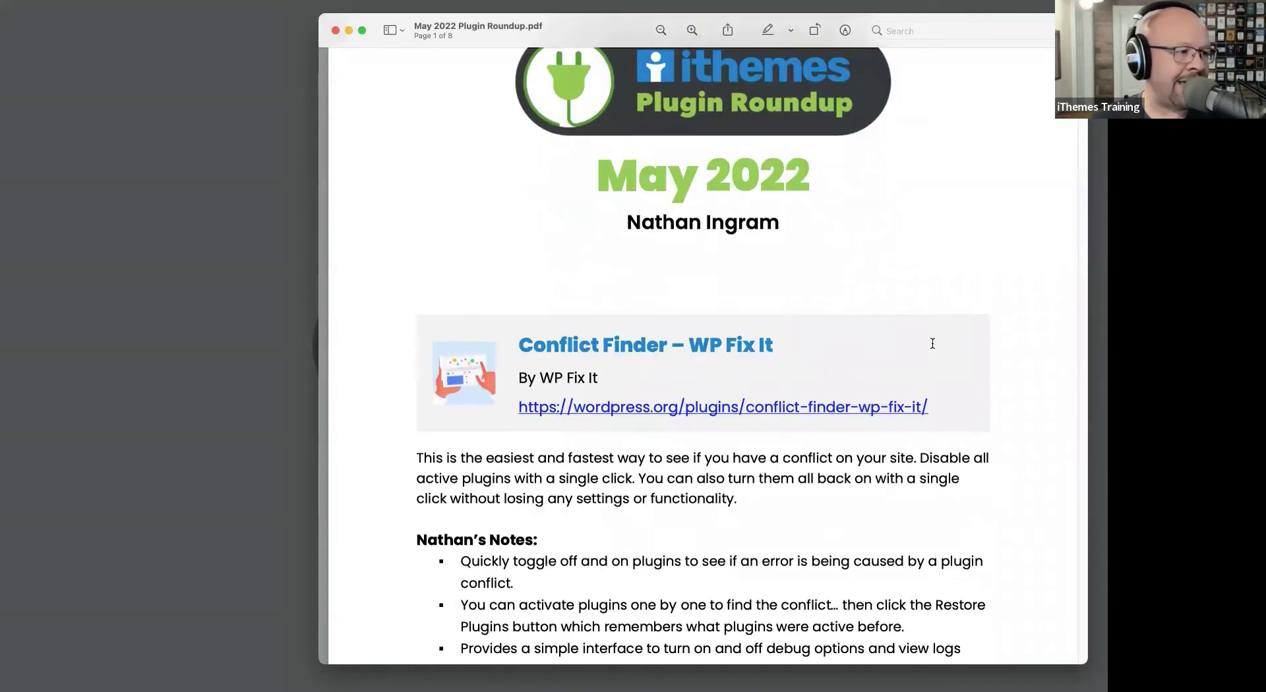
scroll(933, 343, down, 4)
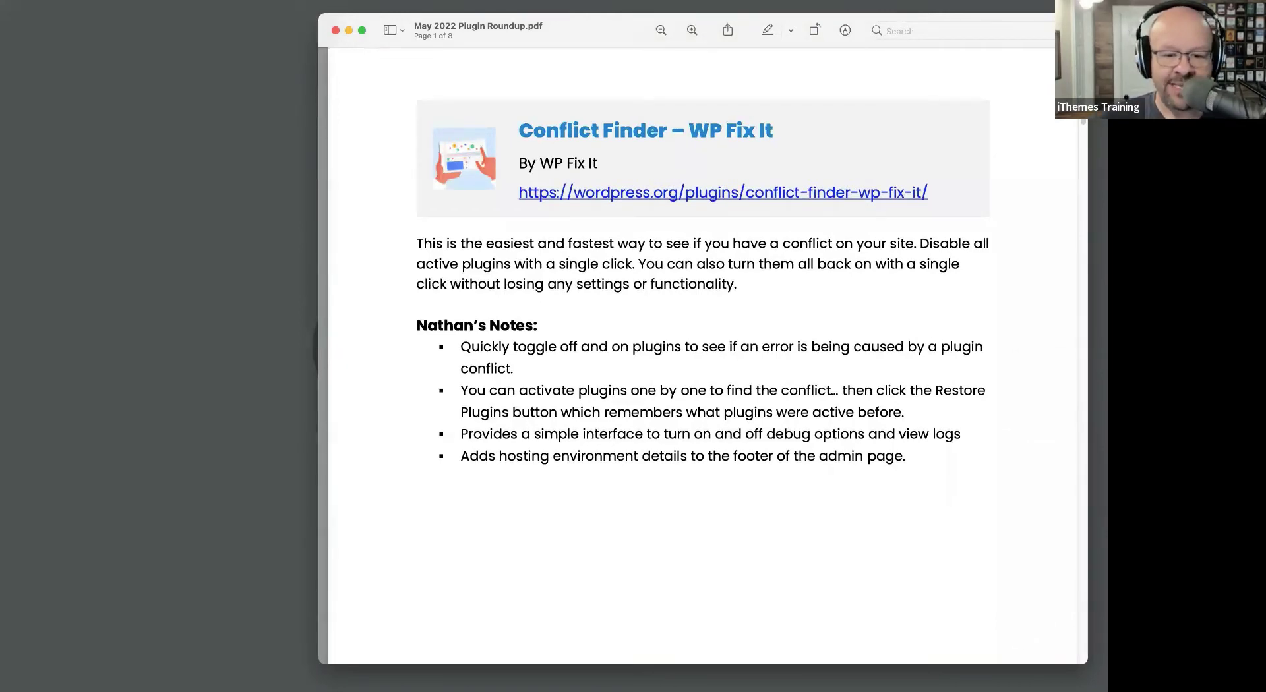
Switch to the Chrome browser and open the installed plugins list in the WordPress admin dashboard
key(super+Tab)
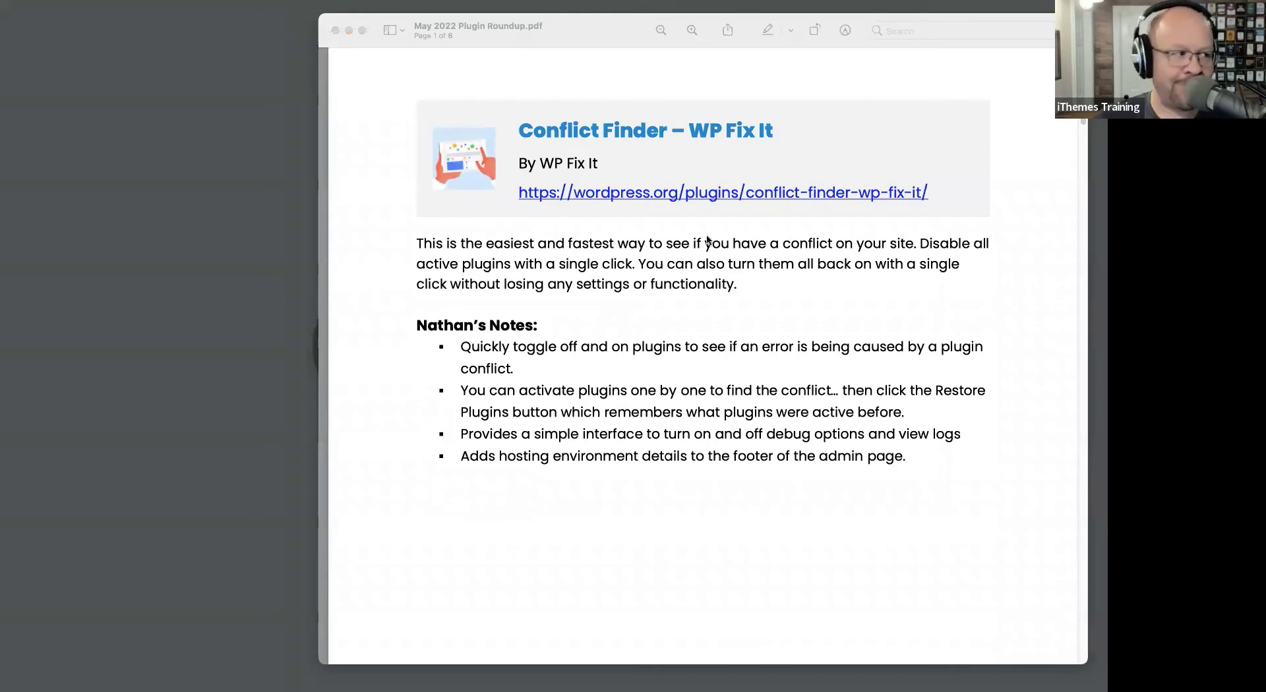
key(super+Tab)
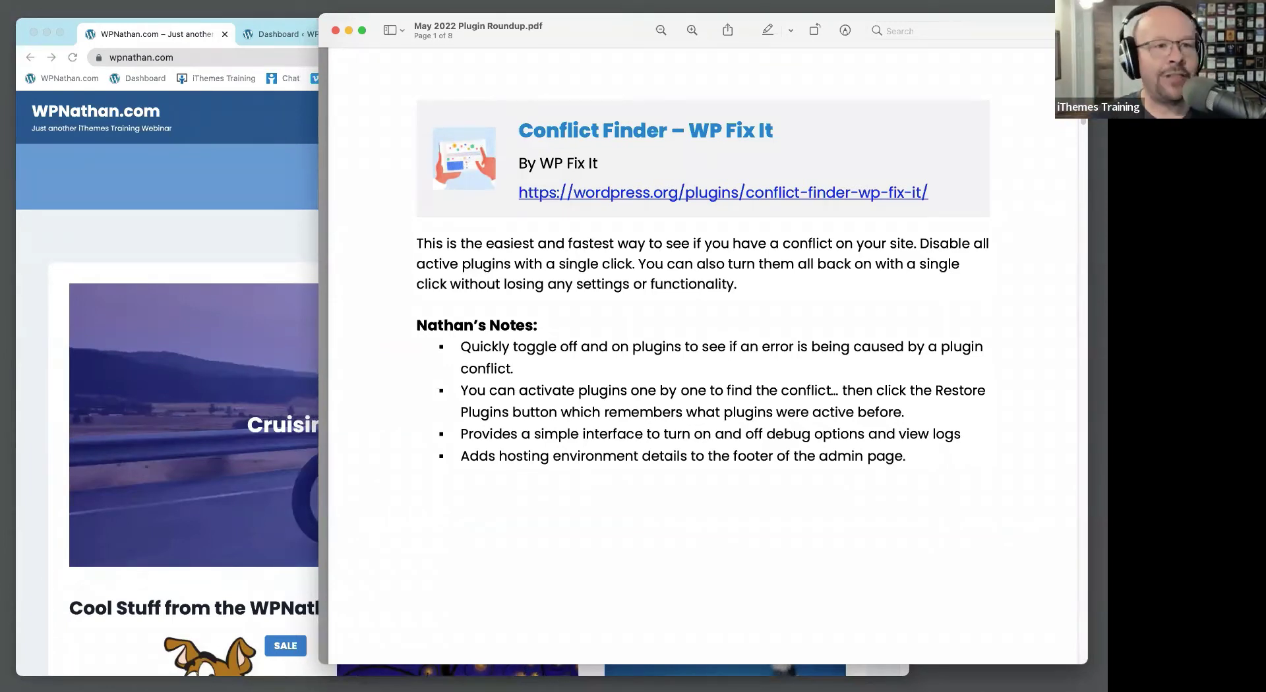
click(206, 262)
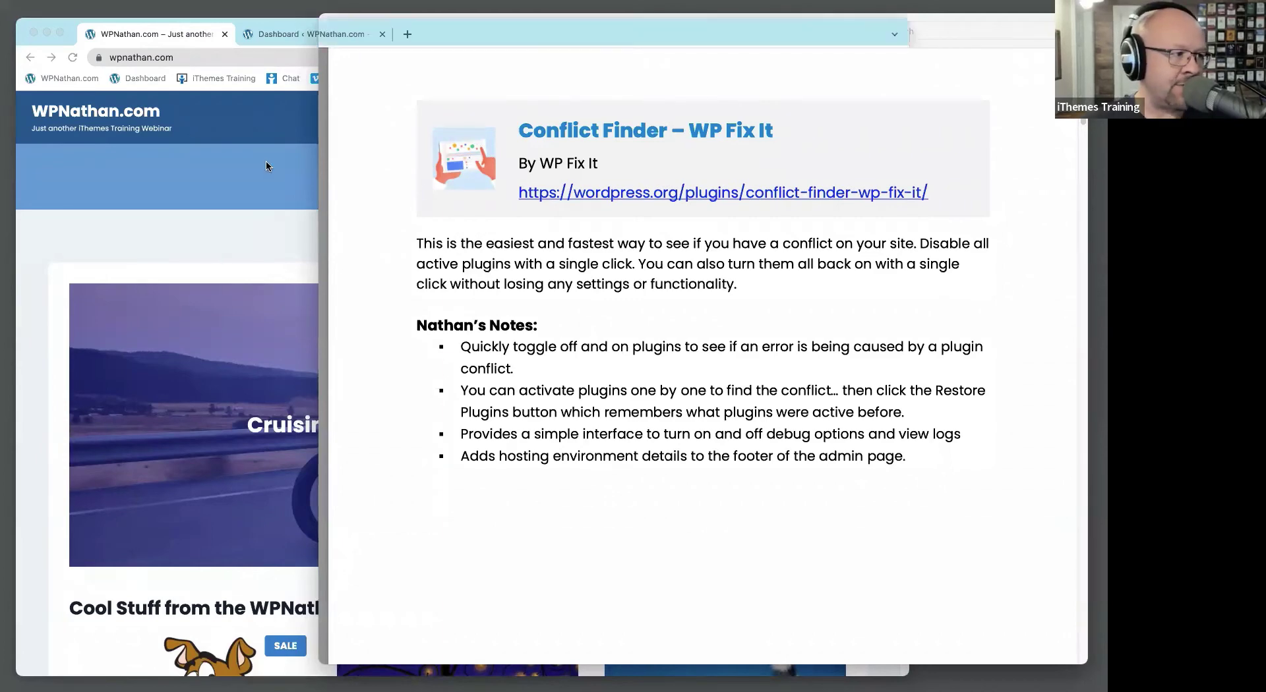
click(298, 32)
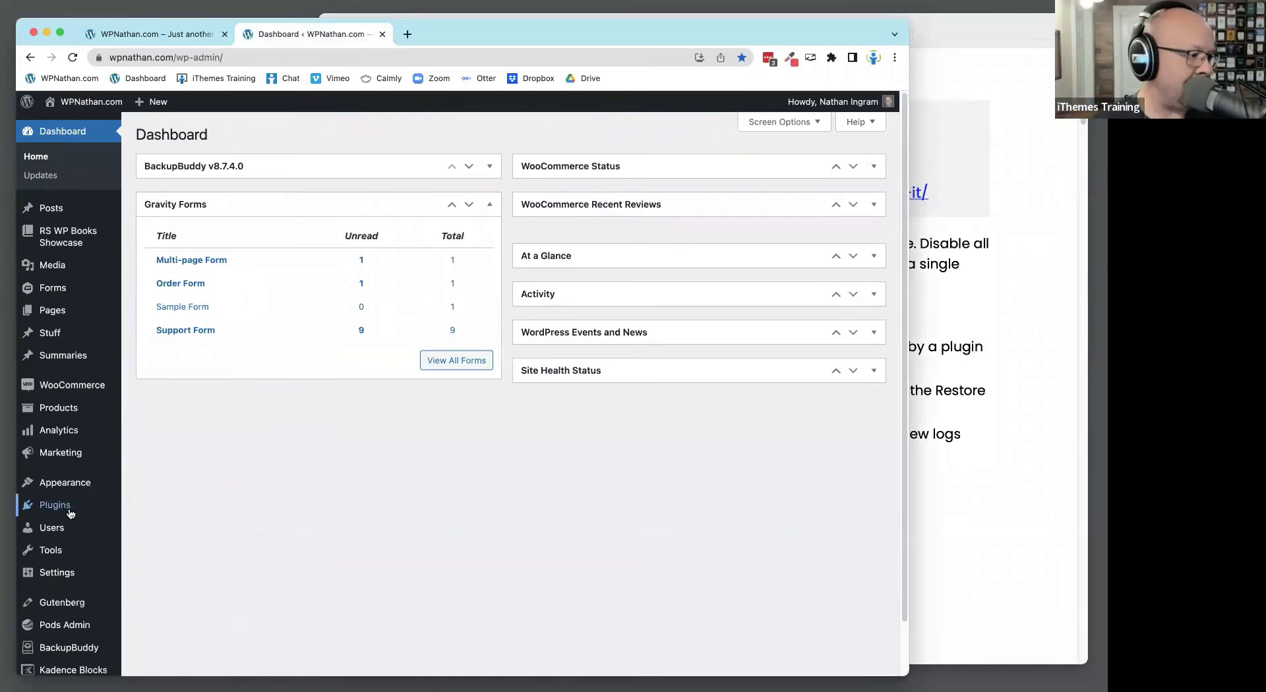
mouse_move(55, 505)
click(158, 513)
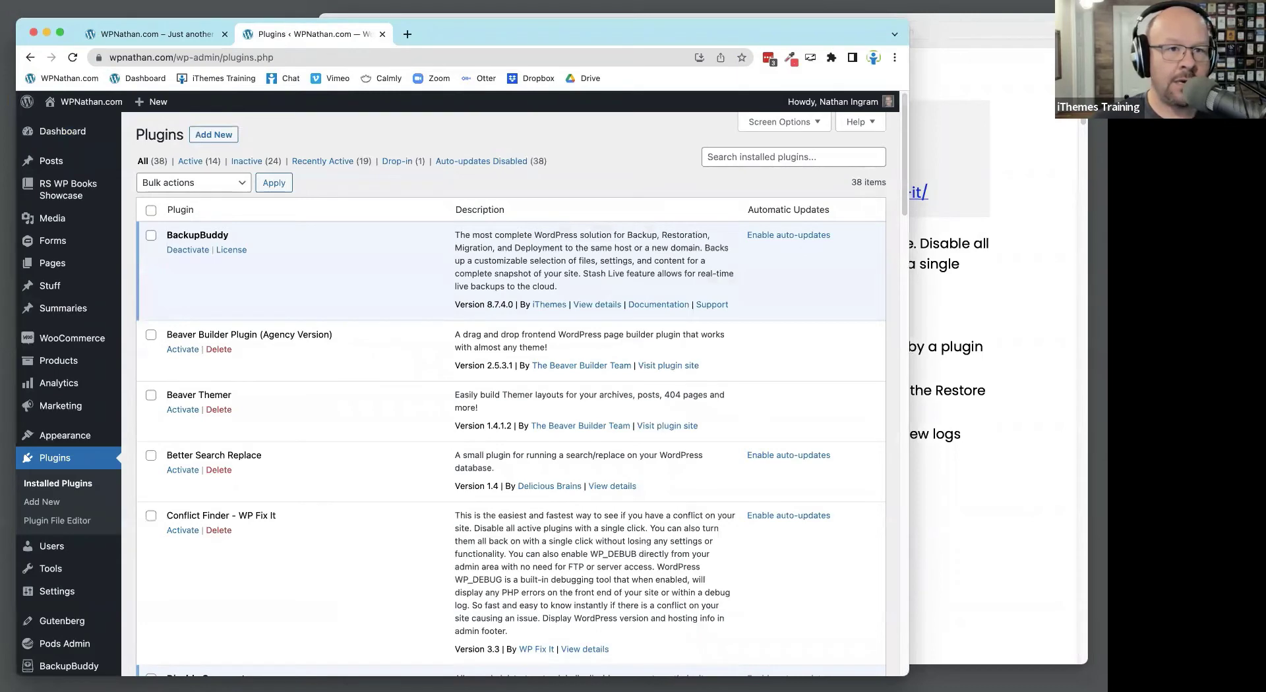
Activate the Conflict Finder - WP Fix It plugin
scroll(381, 502, down, 7)
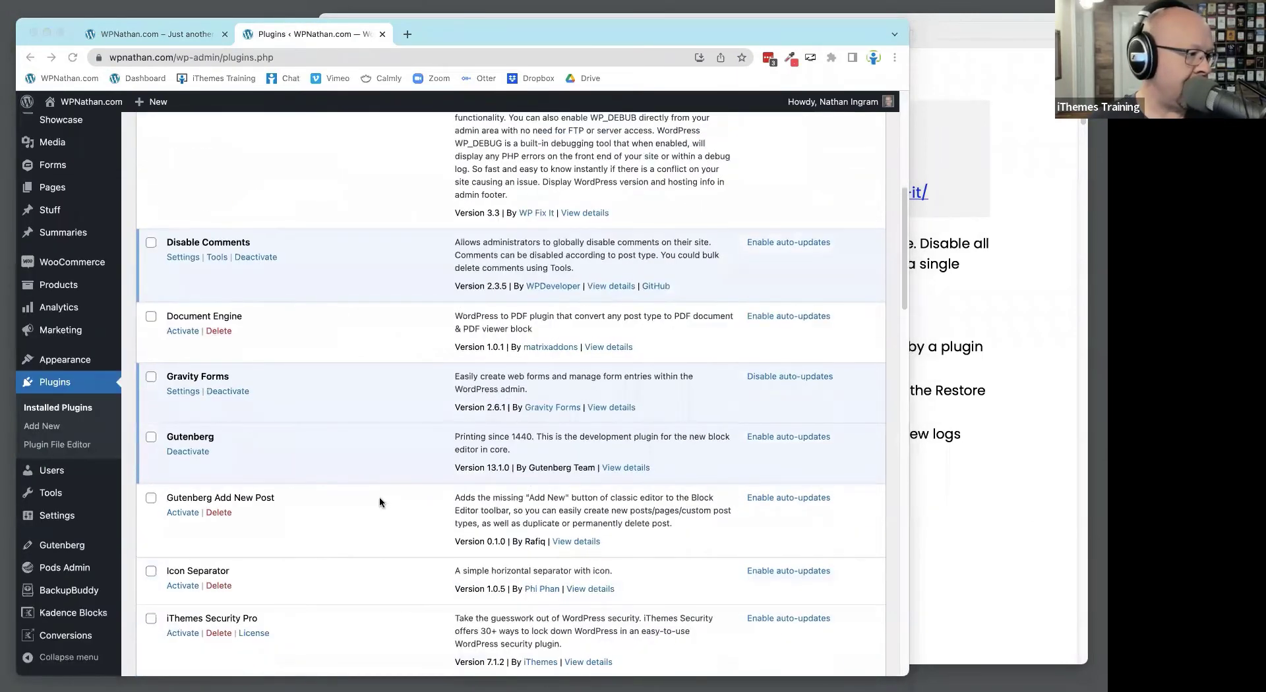
scroll(381, 503, up, 4)
click(183, 367)
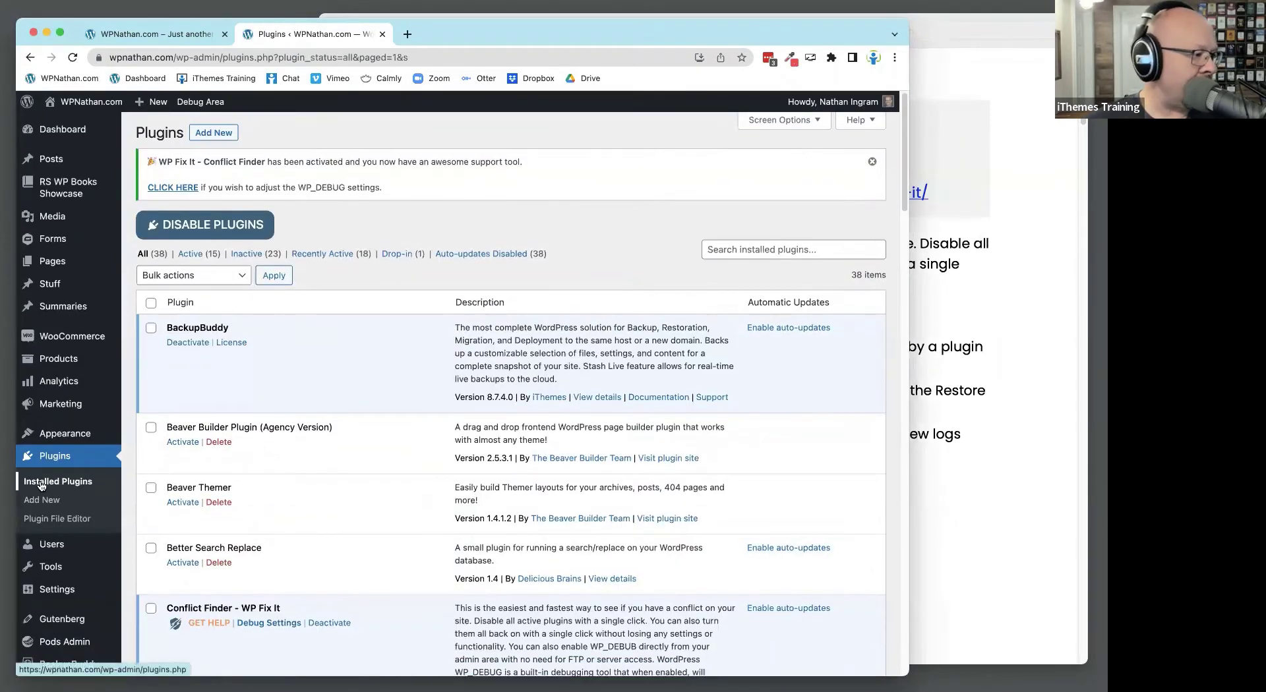
View the Conflict Finder plugin's debug settings page and return to the installed plugins list
scroll(66, 515, down, 8)
scroll(103, 543, up, 5)
scroll(104, 543, up, 3)
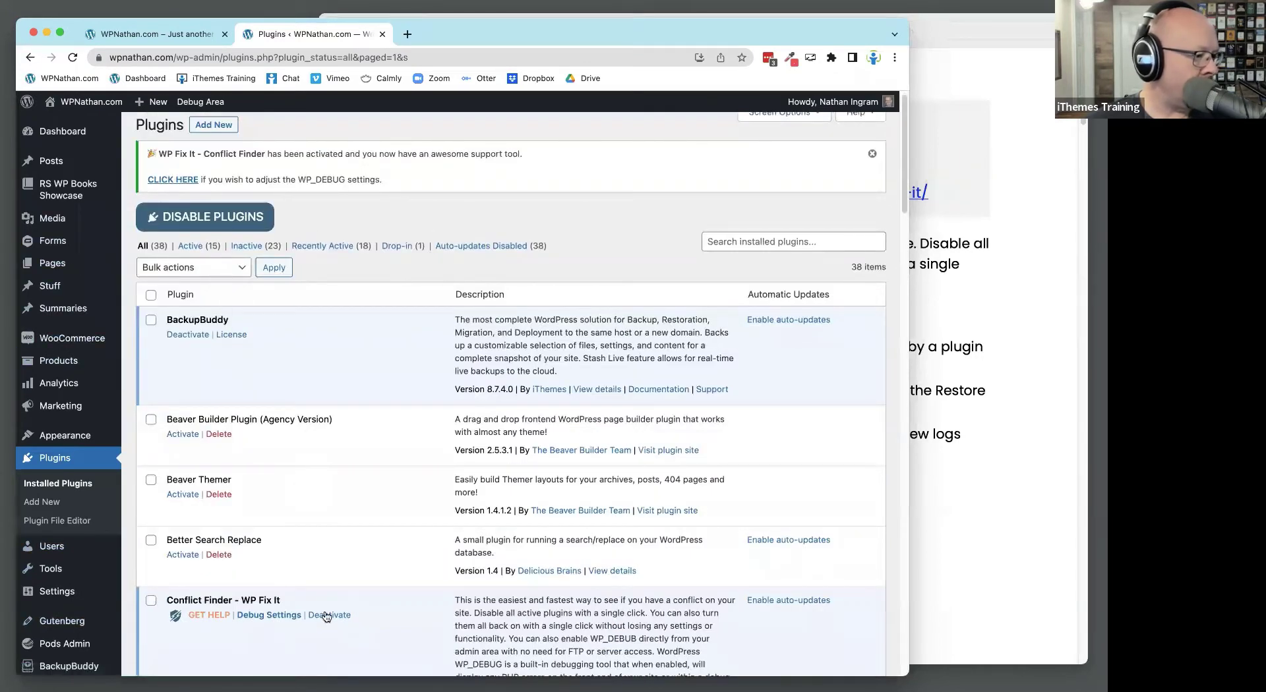
drag(275, 619, 275, 620)
click(276, 616)
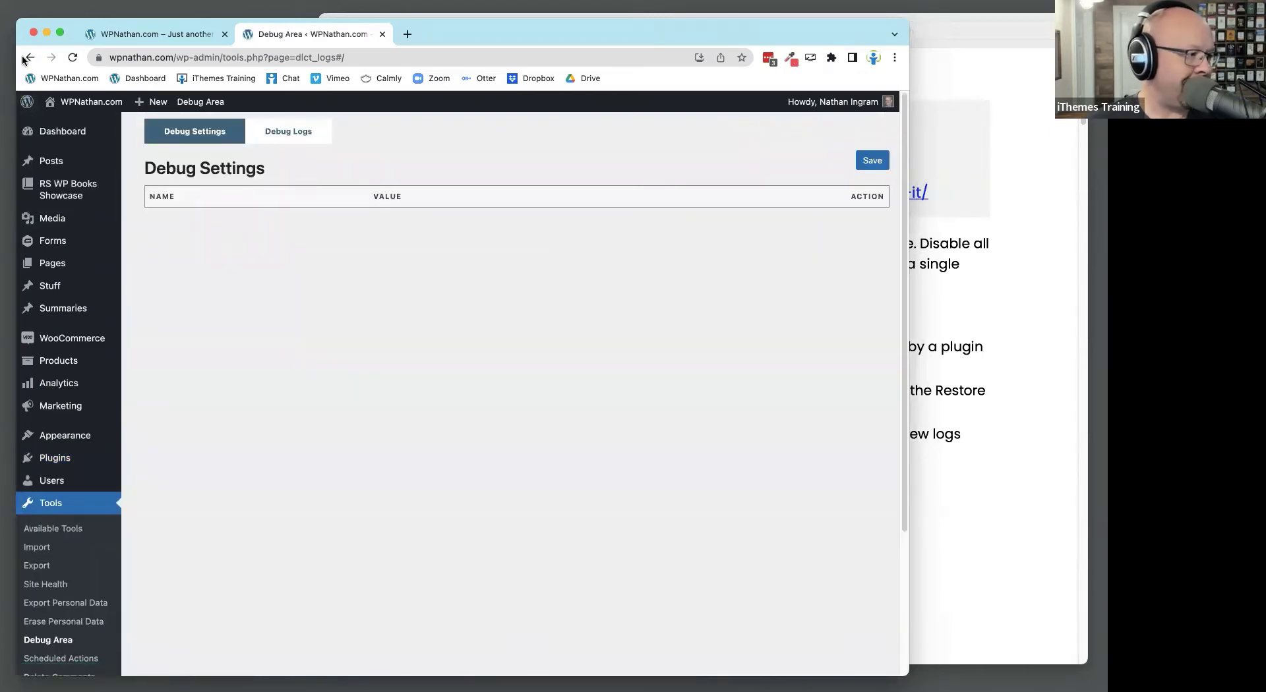
key(super+bracketleft)
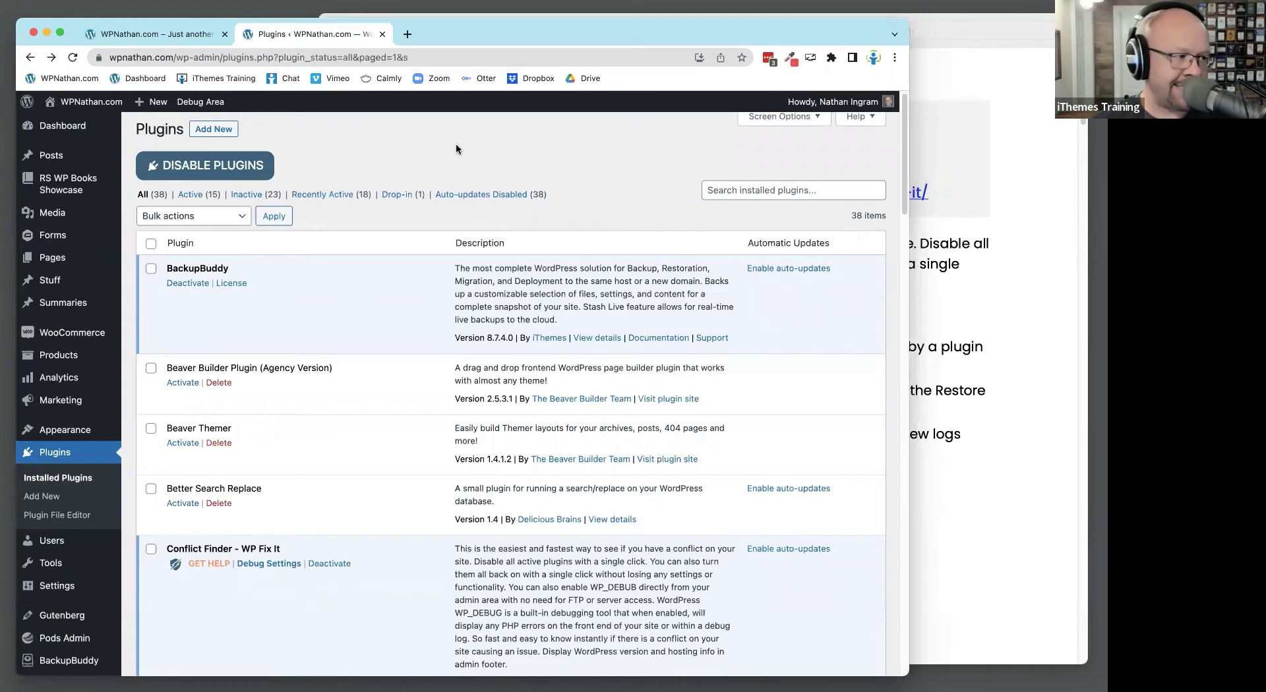
Disable all other active plugins at once with Conflict Finder and look through the plugin list
drag(497, 18, 498, 7)
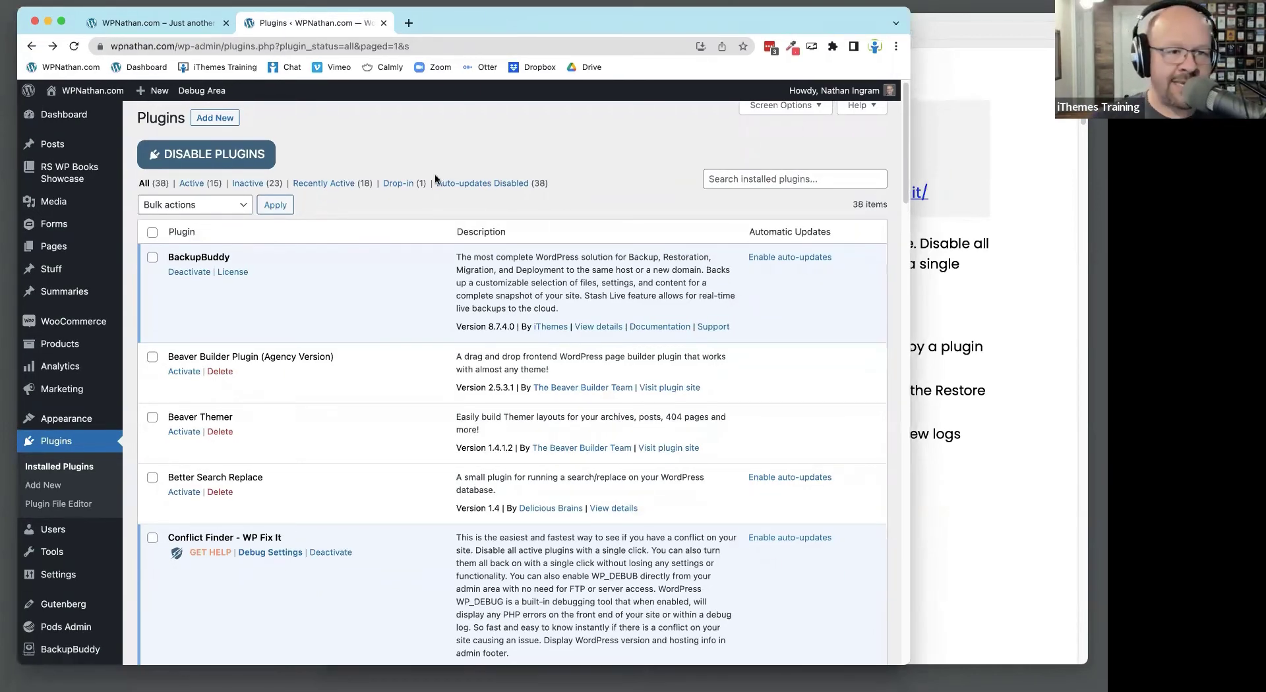
click(225, 163)
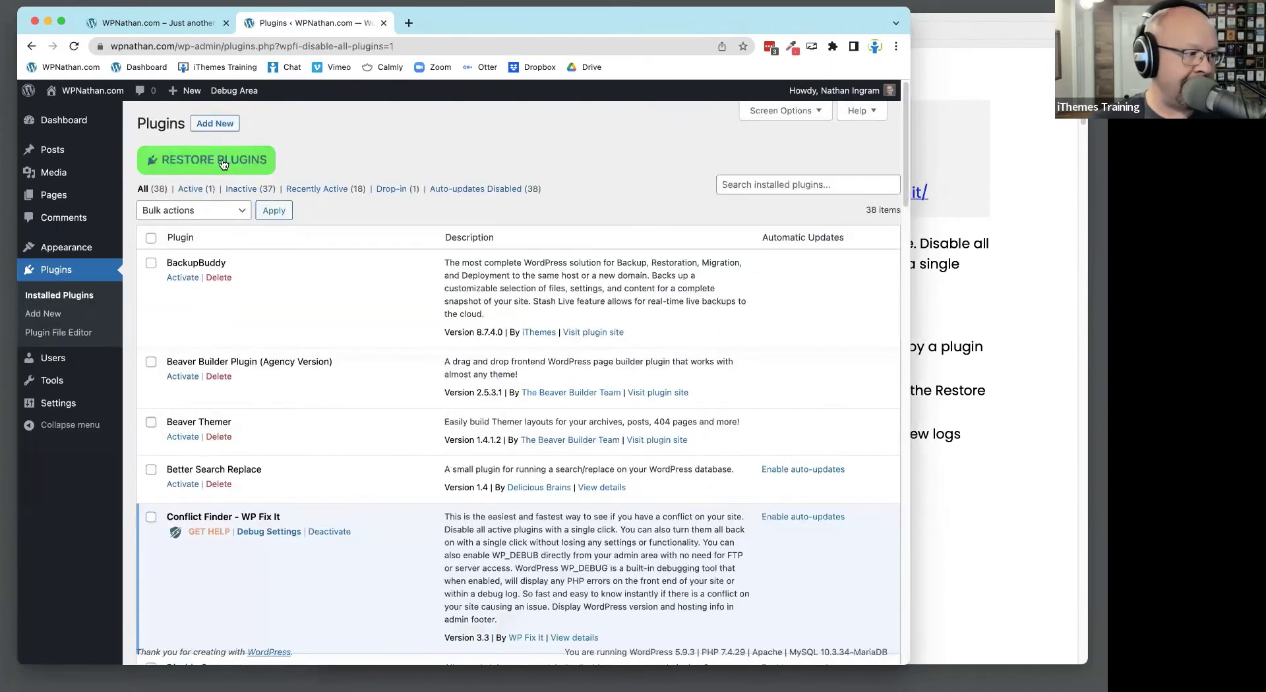
scroll(659, 389, down, 2)
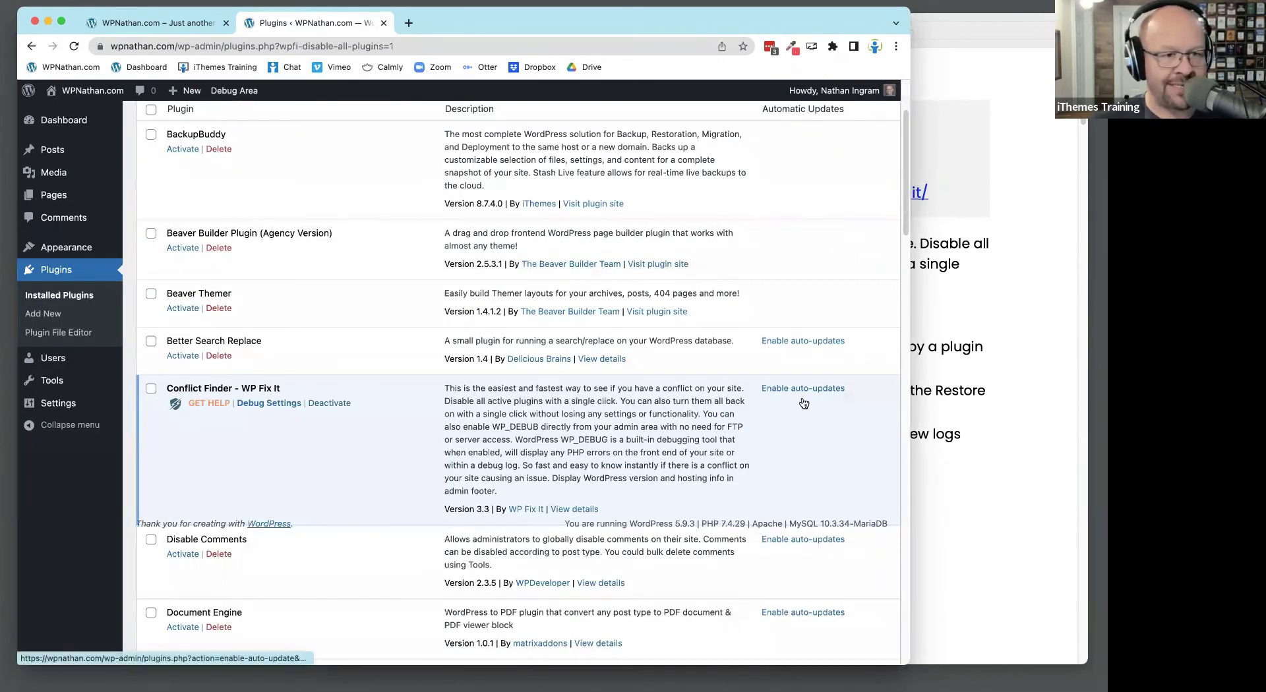
scroll(804, 396, down, 15)
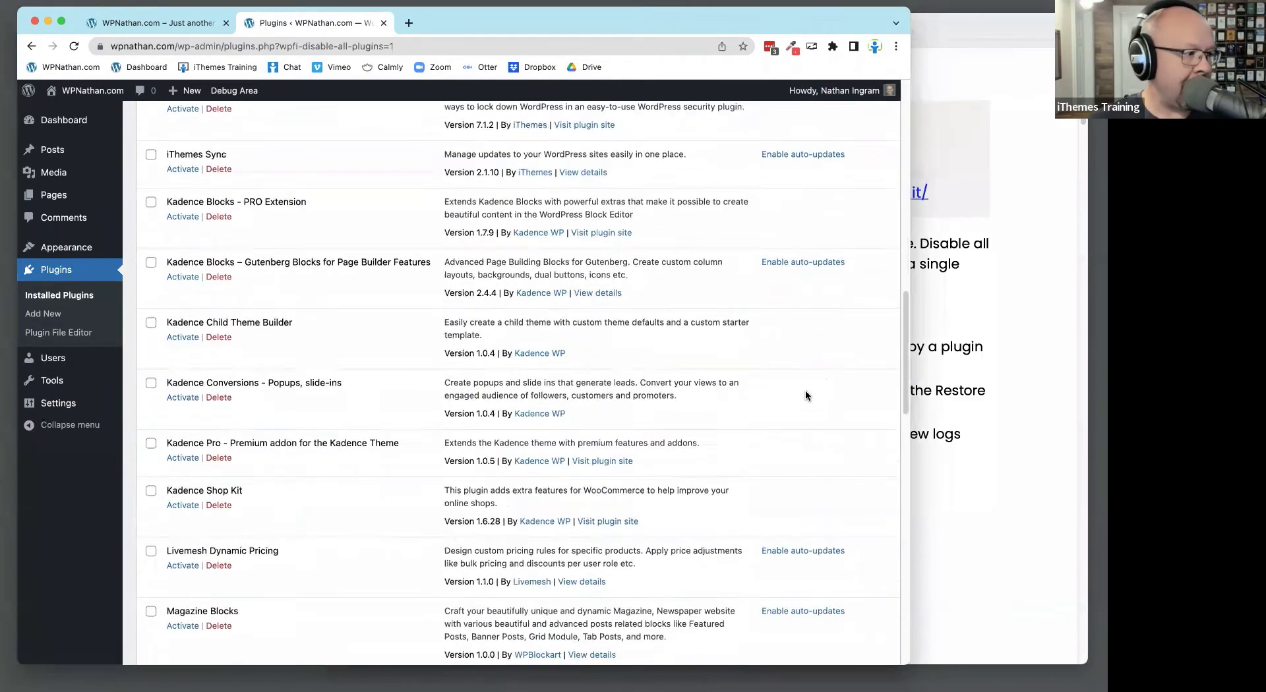
scroll(806, 393, down, 10)
scroll(806, 393, up, 20)
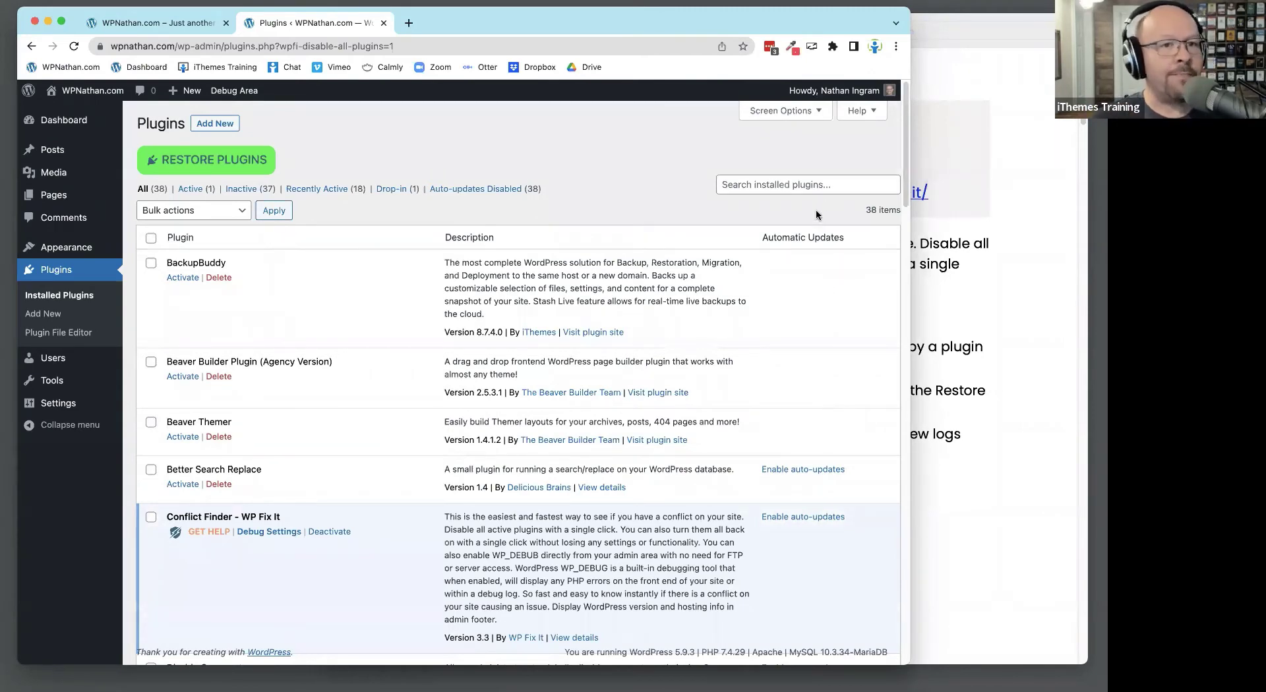
Restore the disabled plugins with Conflict Finder and check their status in the list
click(264, 160)
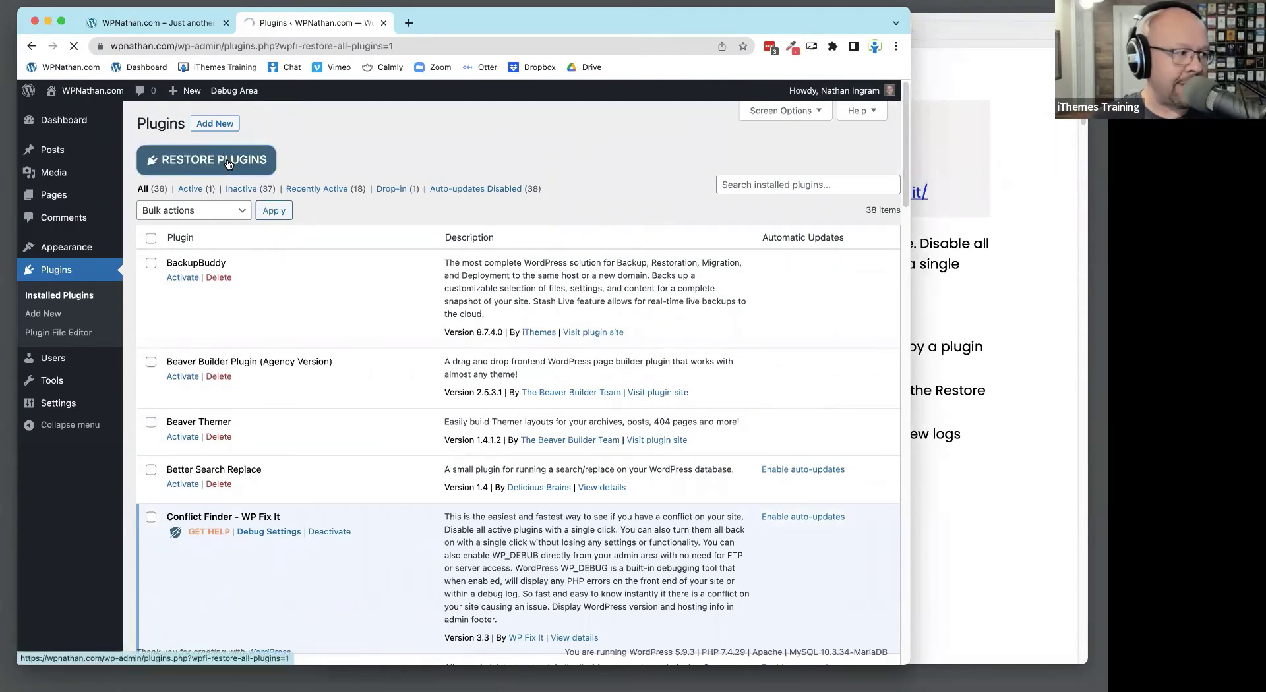
scroll(462, 389, down, 20)
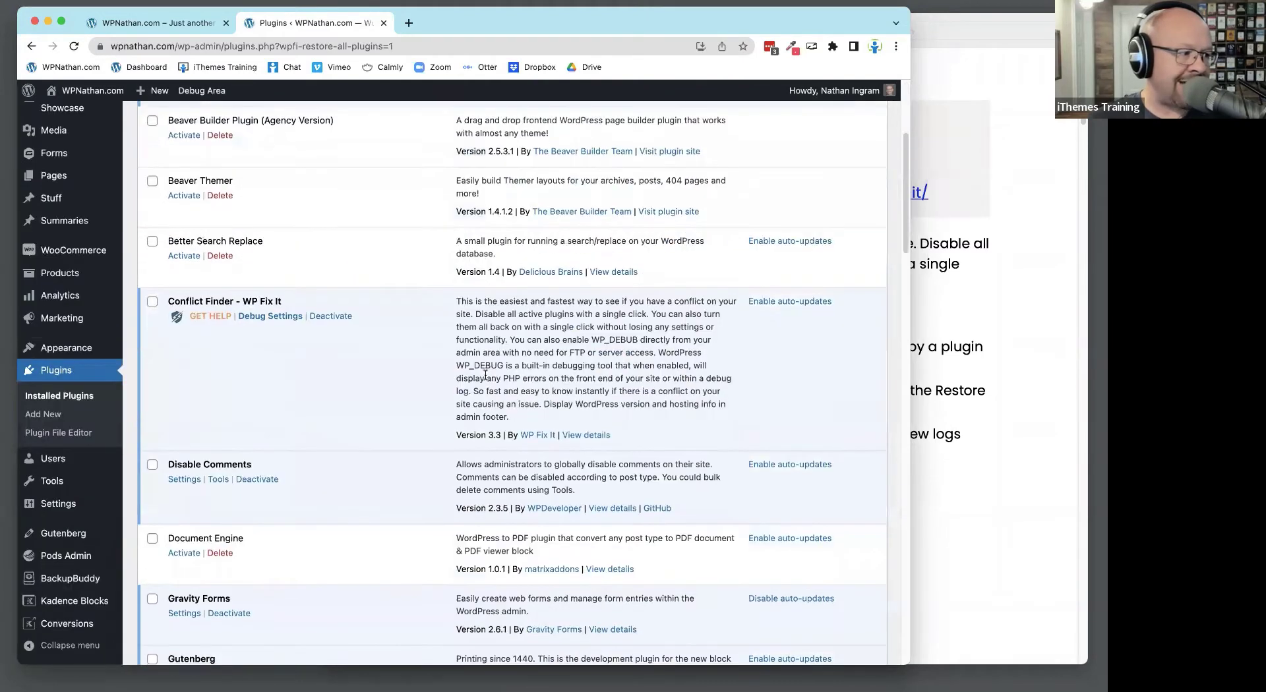
scroll(511, 400, up, 20)
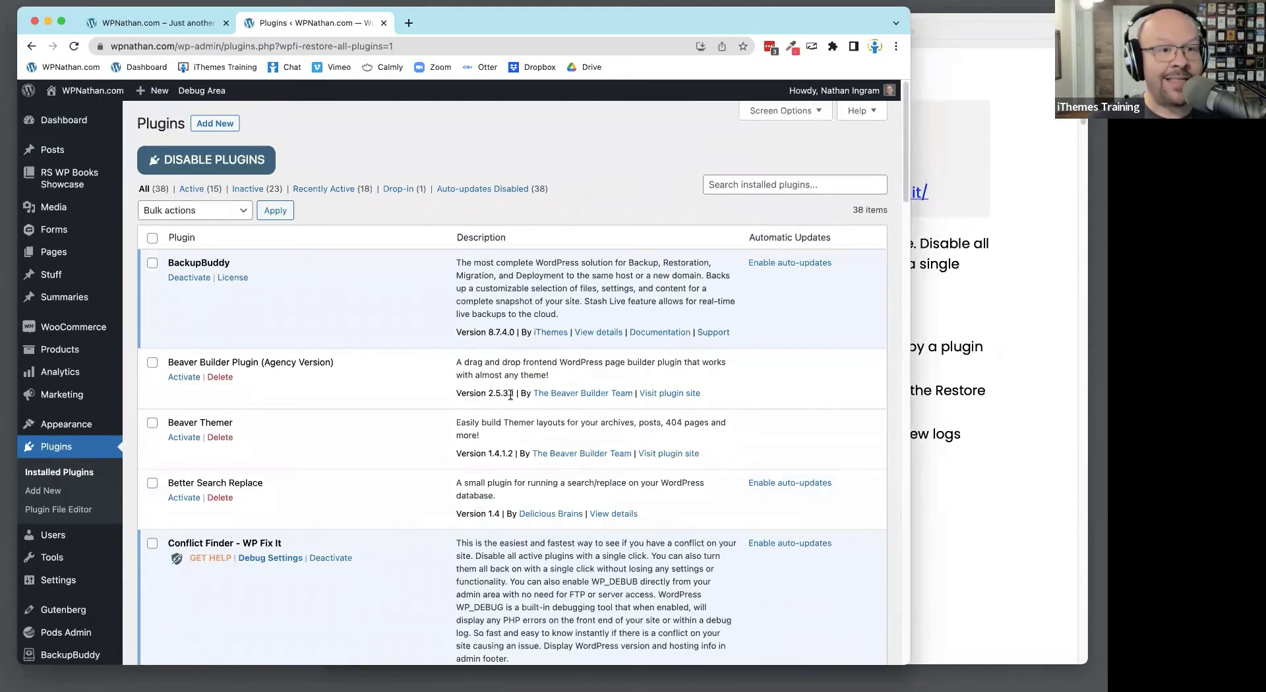
Disable all plugins with Conflict Finder and individually activate Better Search Replace and Document Engine
click(201, 168)
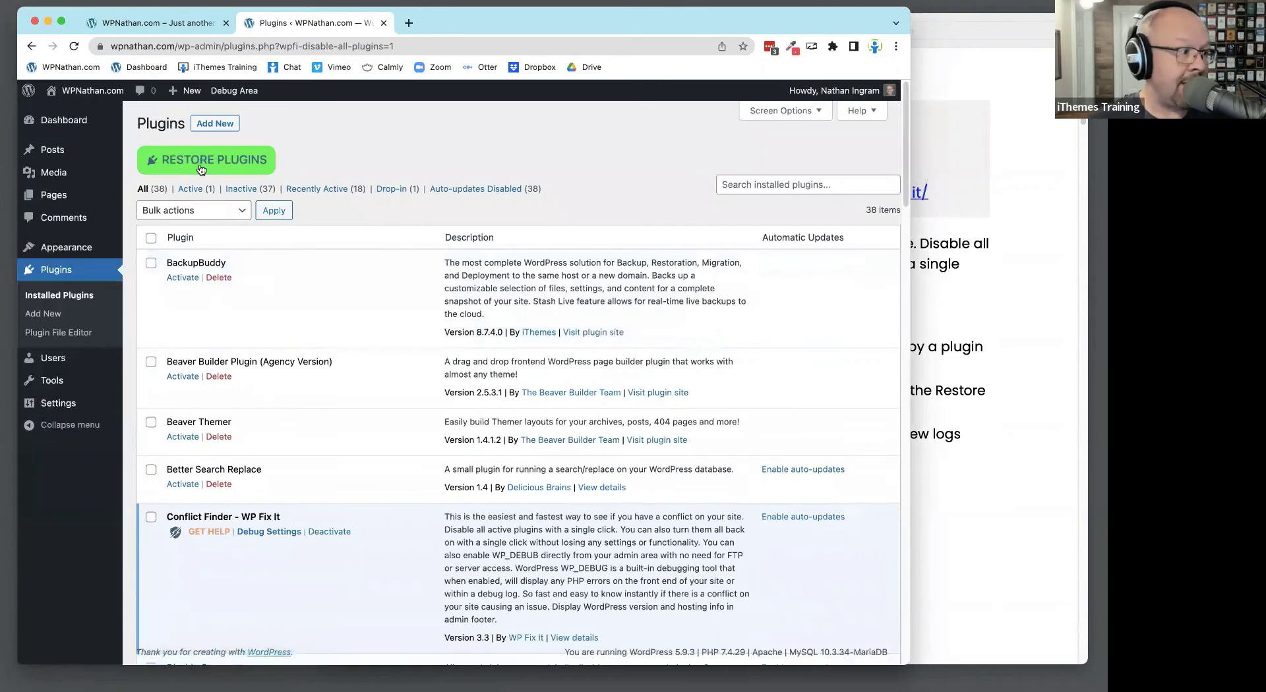
scroll(384, 413, down, 2)
click(184, 393)
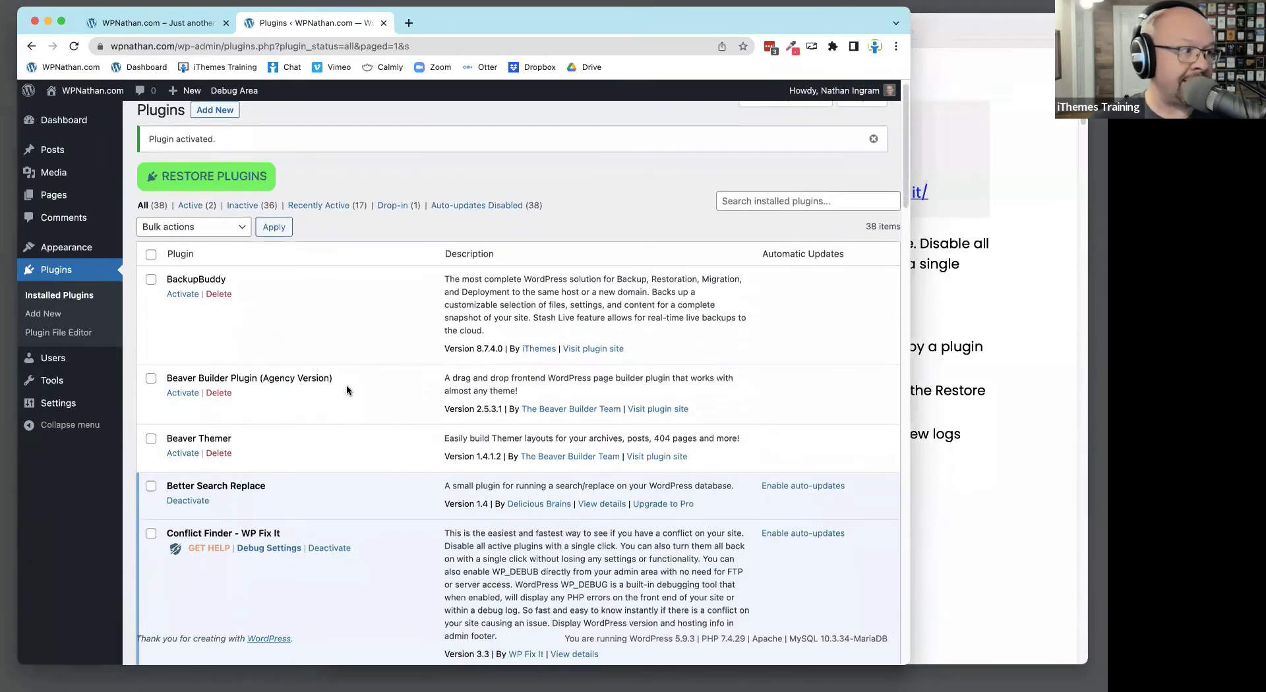
scroll(347, 385, down, 6)
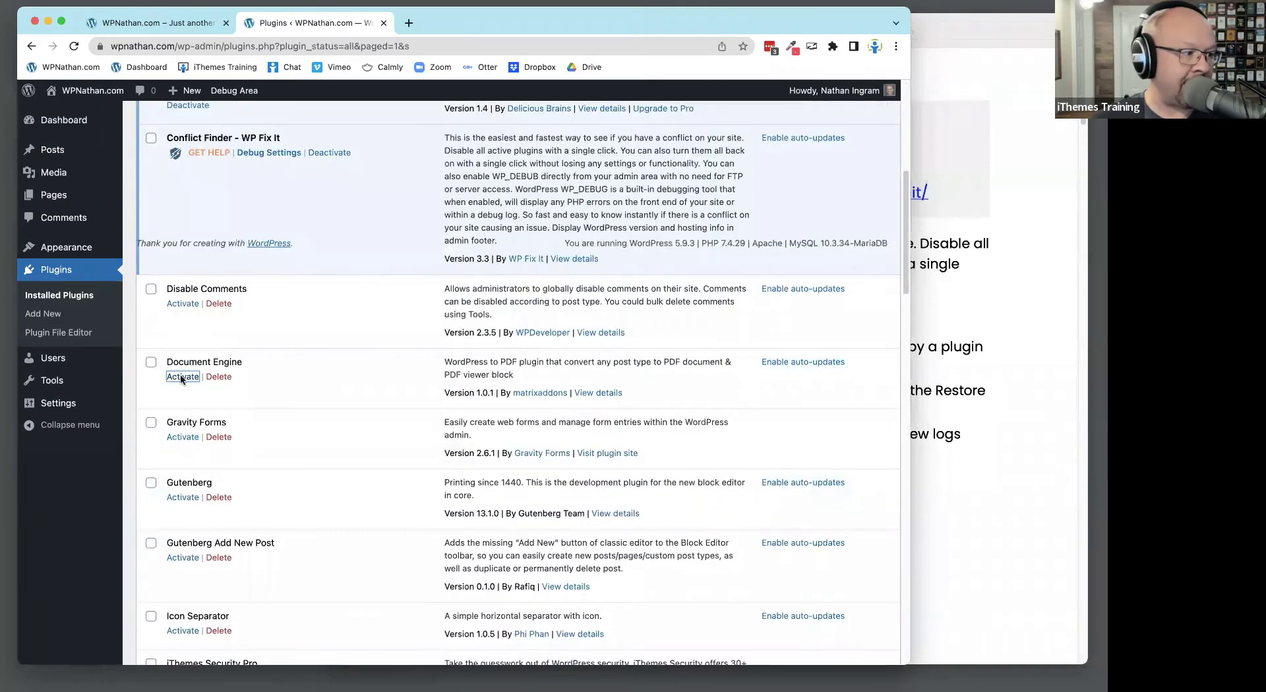
click(181, 377)
scroll(250, 398, down, 10)
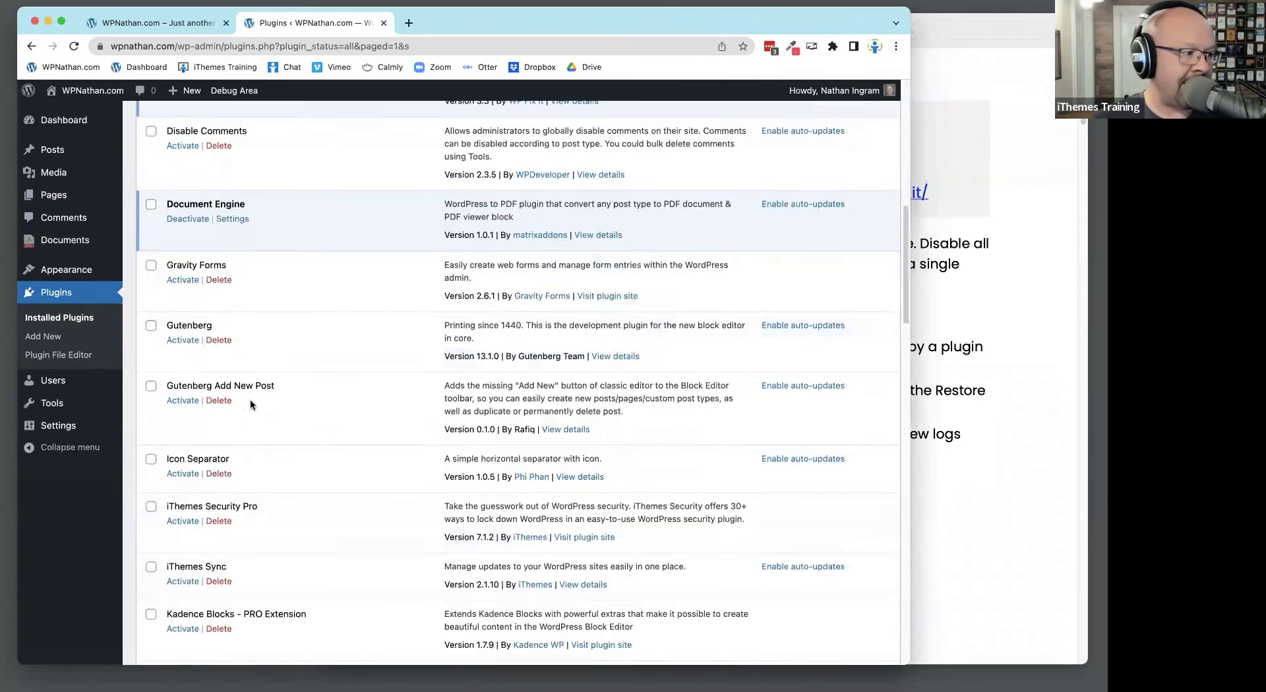
scroll(250, 398, up, 15)
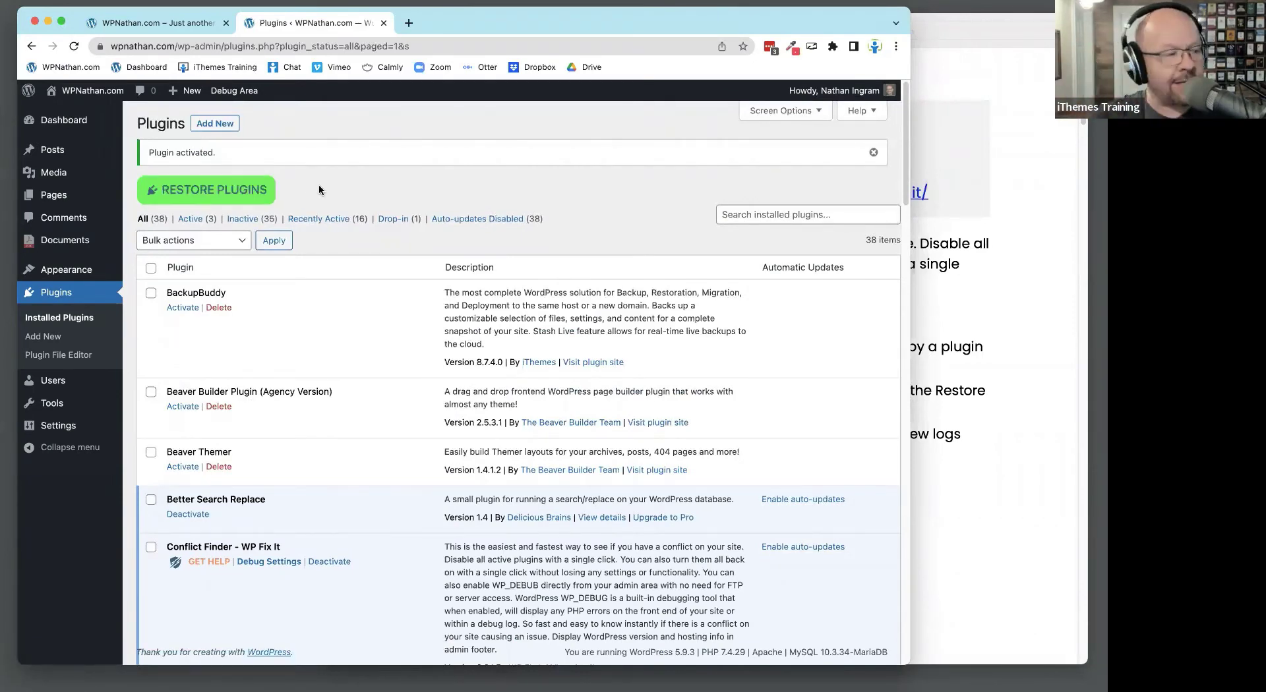
Restore the previously active plugins alongside Better Search Replace and Document Engine, and review the list
scroll(233, 433, down, 2)
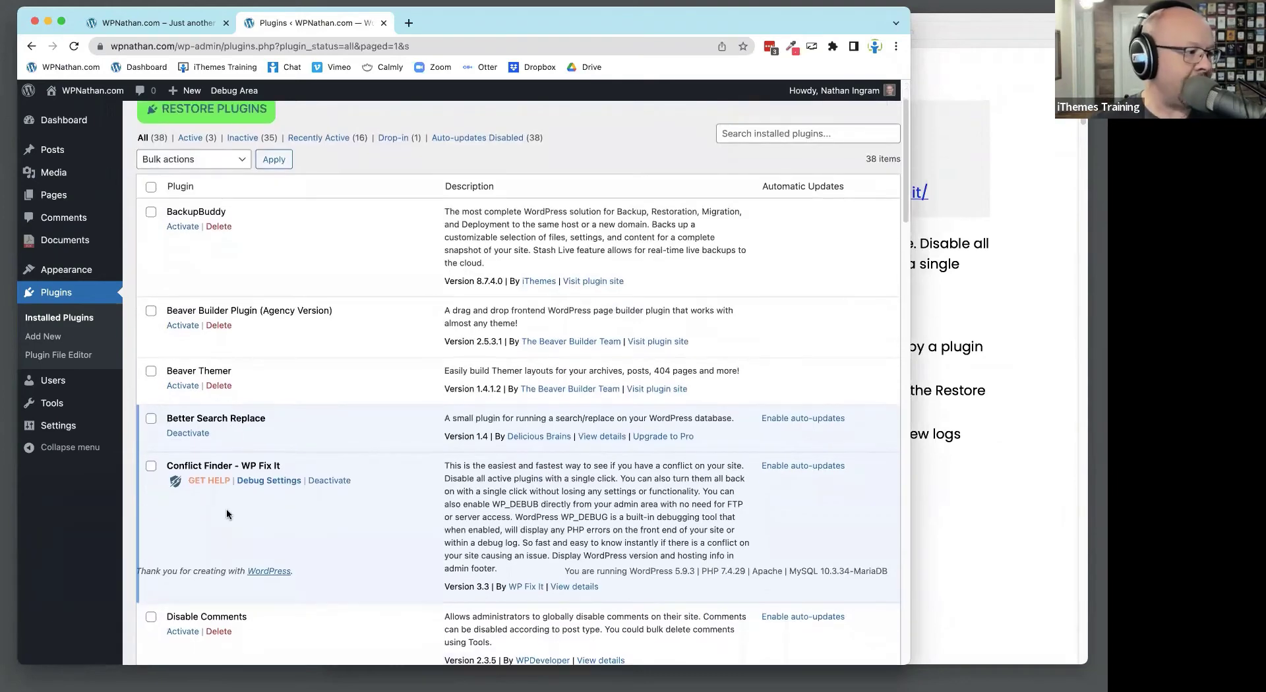
scroll(227, 508, down, 10)
scroll(244, 185, up, 12)
click(246, 185)
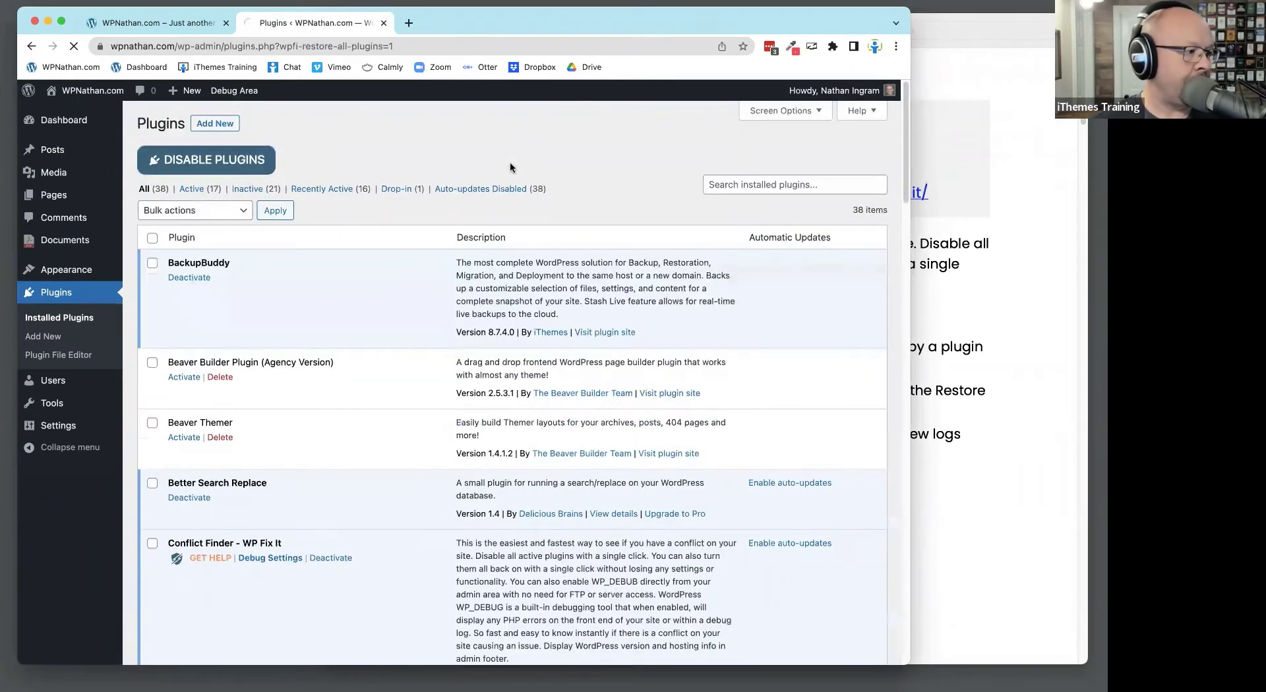
scroll(409, 395, down, 15)
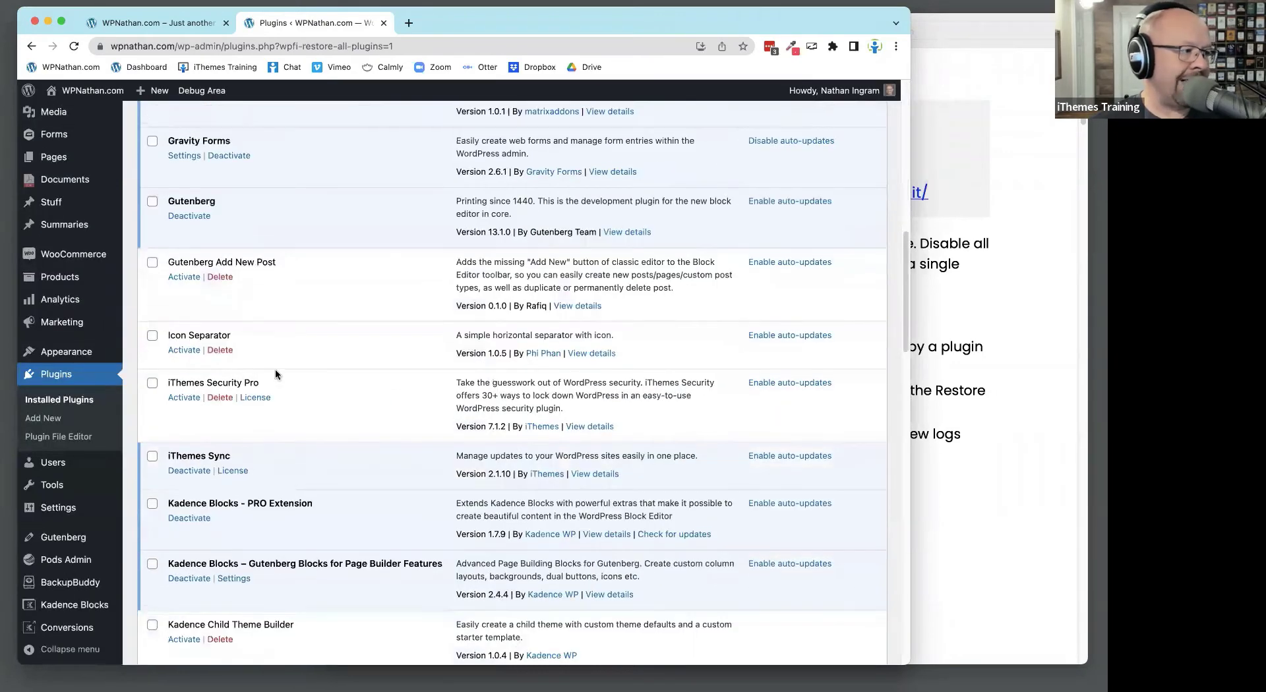
scroll(250, 277, up, 6)
scroll(319, 251, down, 7)
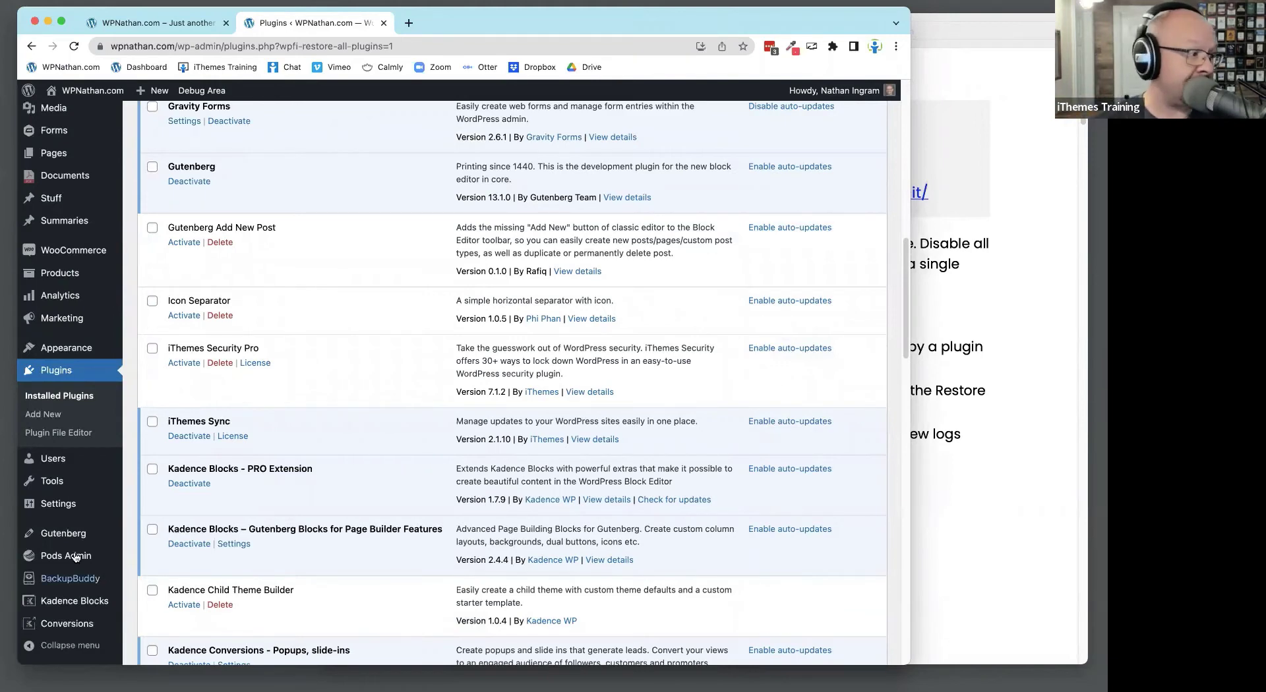
Deactivate the Document Engine and Better Search Replace plugins
scroll(261, 453, up, 7)
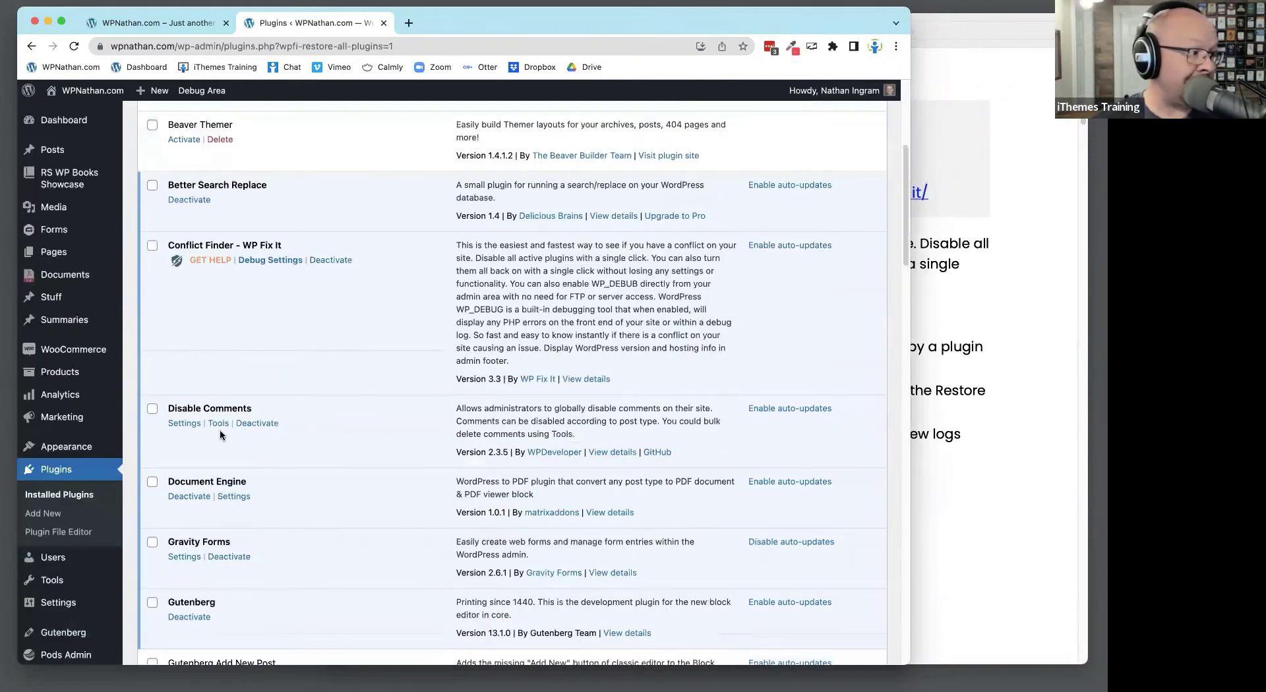
click(210, 496)
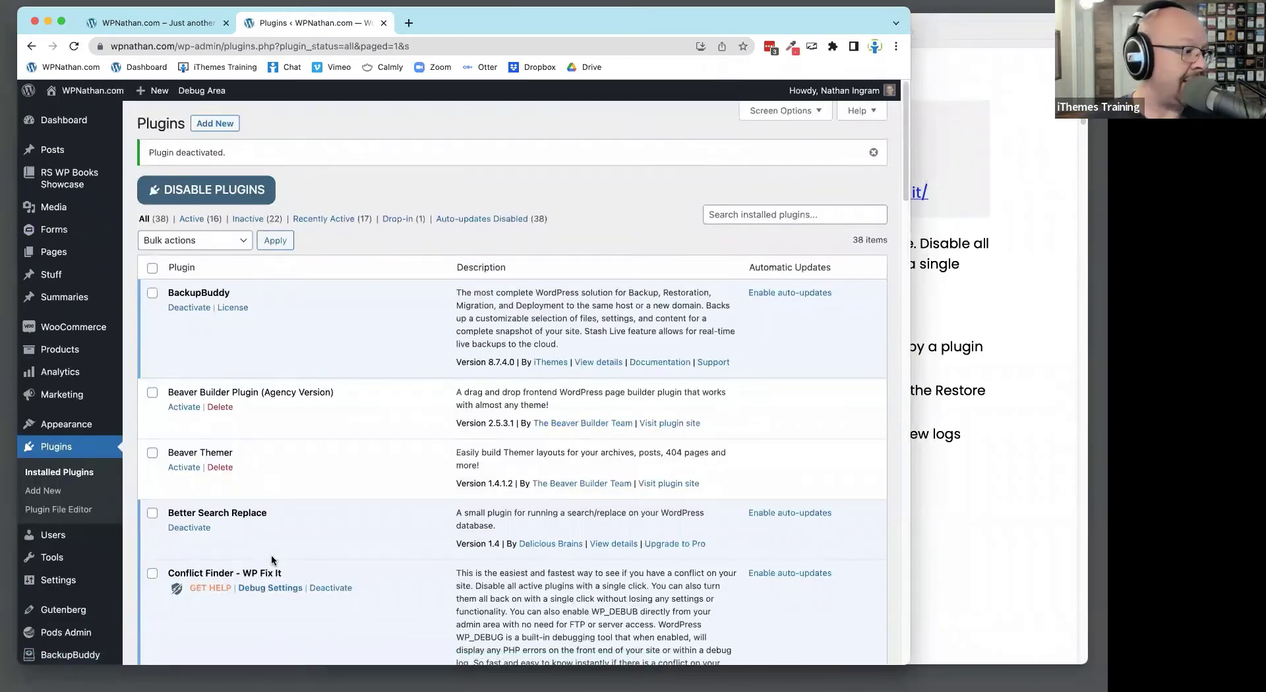
click(191, 528)
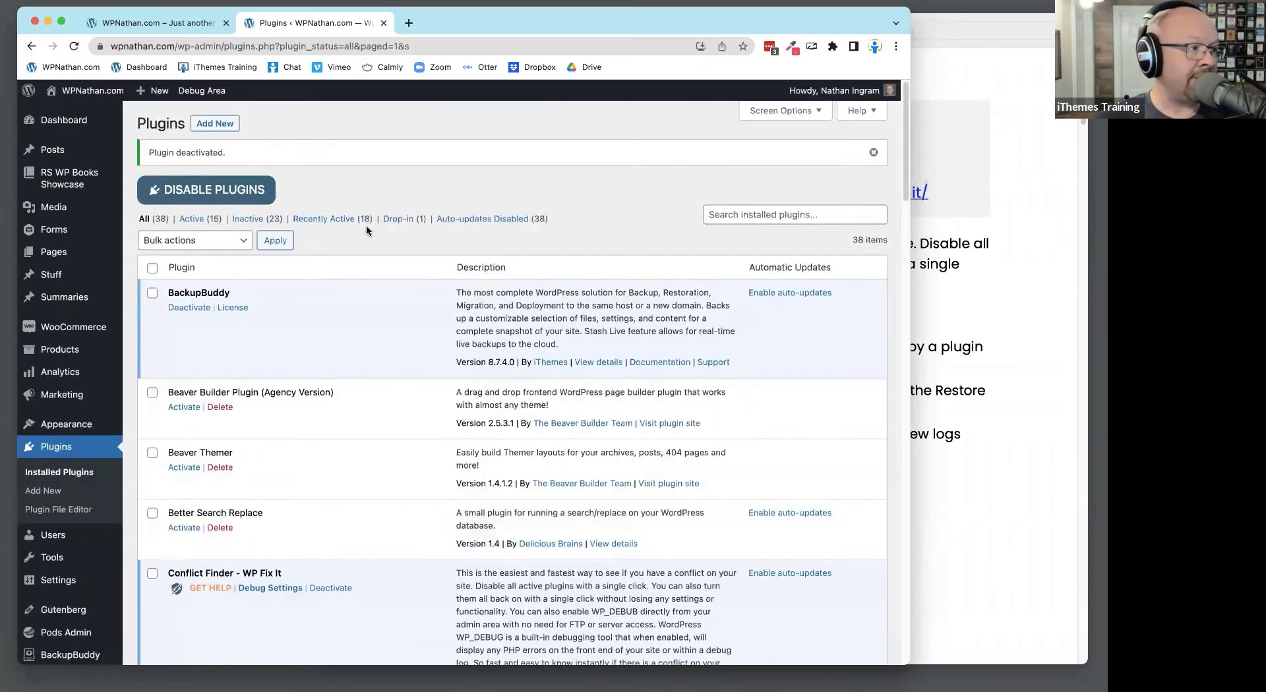
Set WP_DEBUG, WP_DEBUG_LOG and SCRIPT_DEBUG to false in Conflict Finder's Debug Area
click(208, 99)
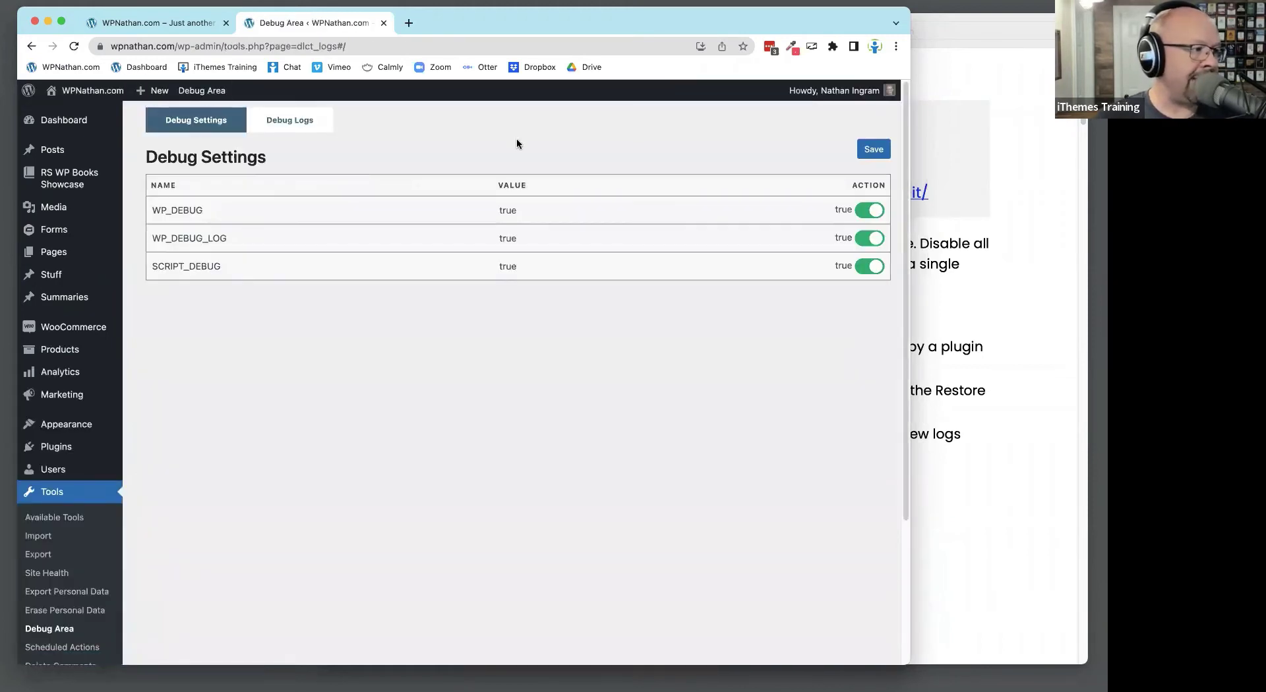
click(871, 212)
click(869, 241)
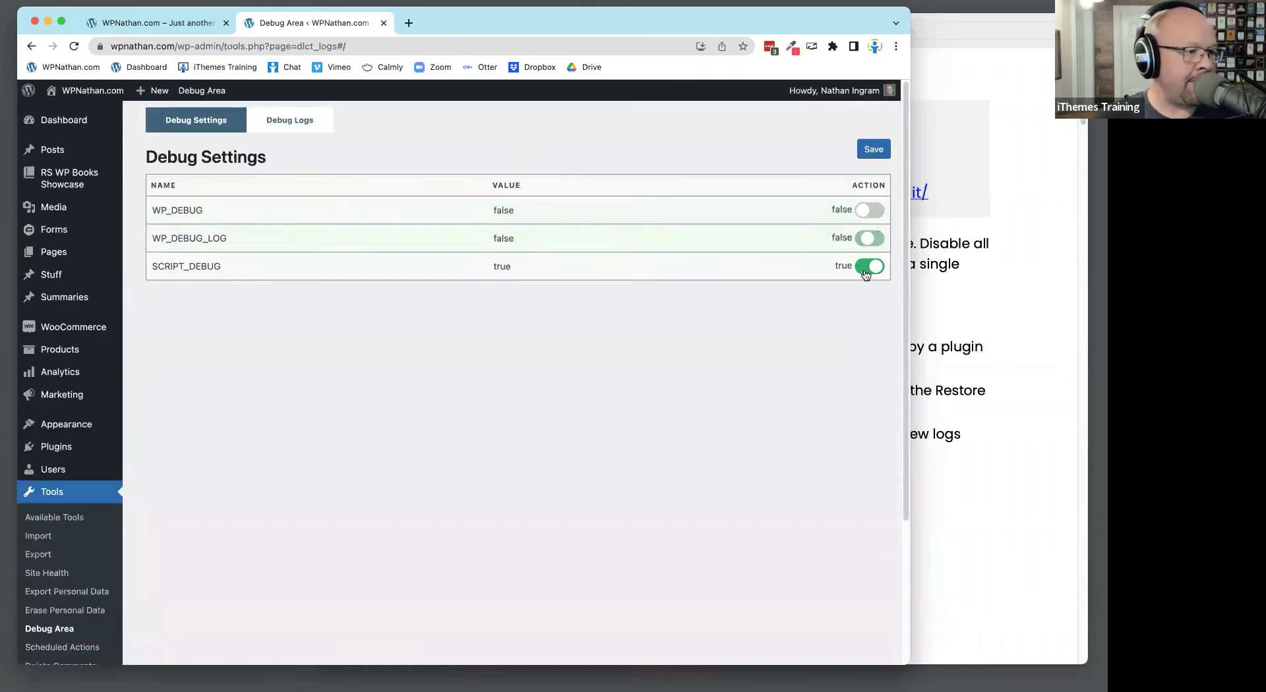
click(868, 268)
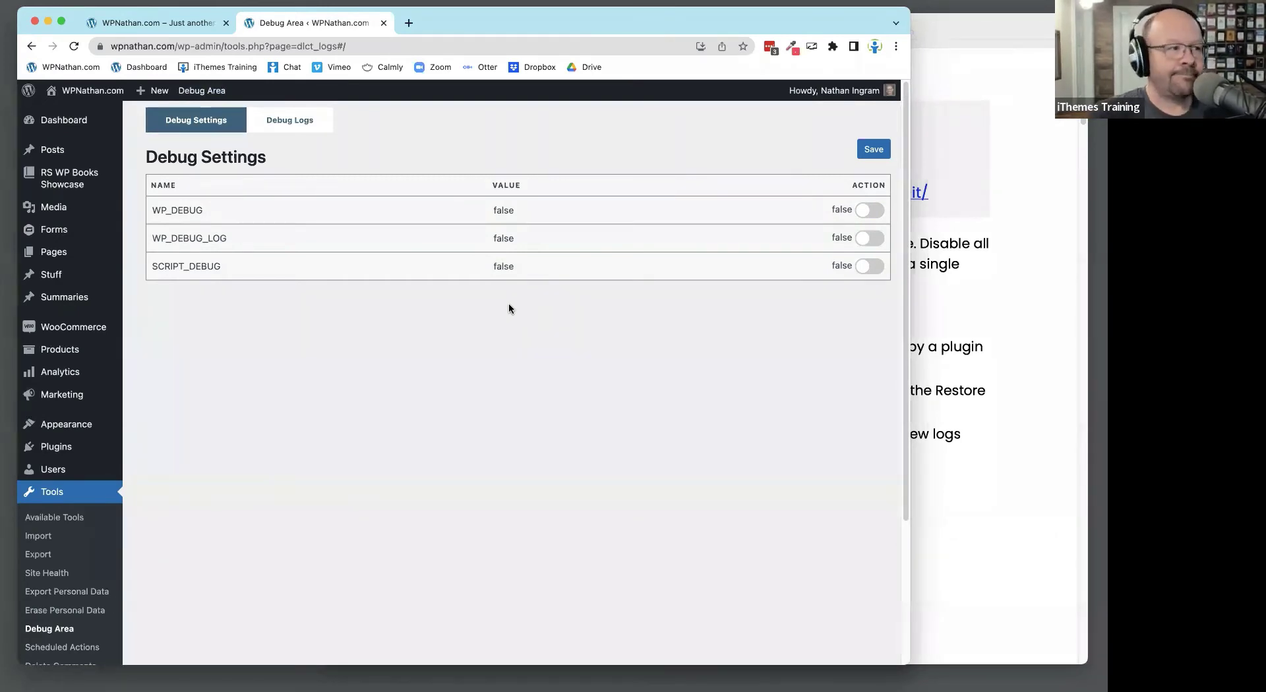
Set WP_DEBUG, WP_DEBUG_LOG and SCRIPT_DEBUG to true, and review the debug log entries
click(868, 240)
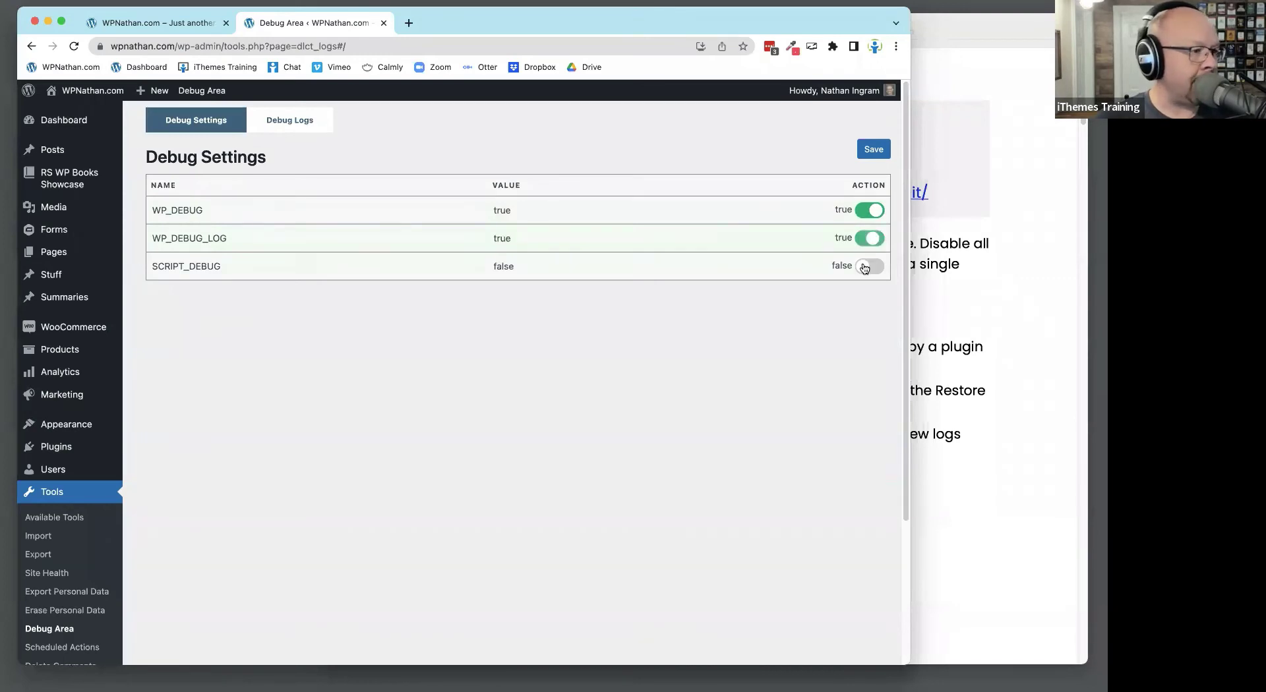
click(292, 122)
scroll(449, 318, down, 10)
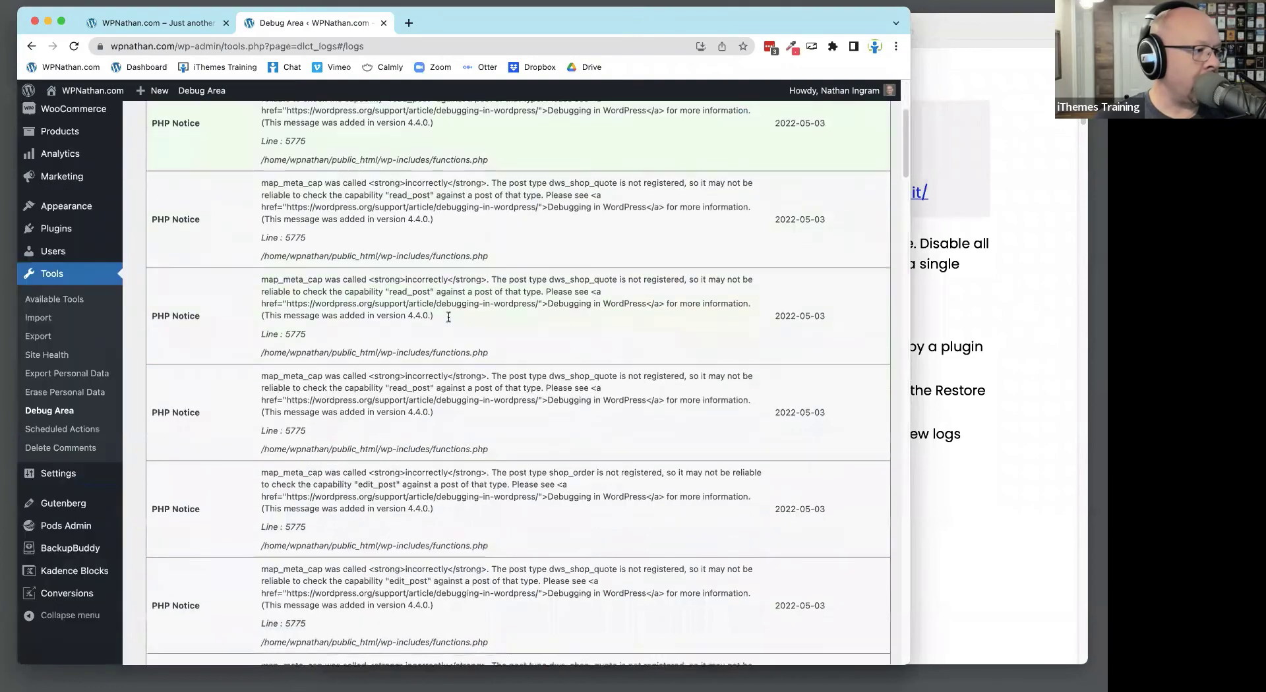
scroll(448, 317, up, 10)
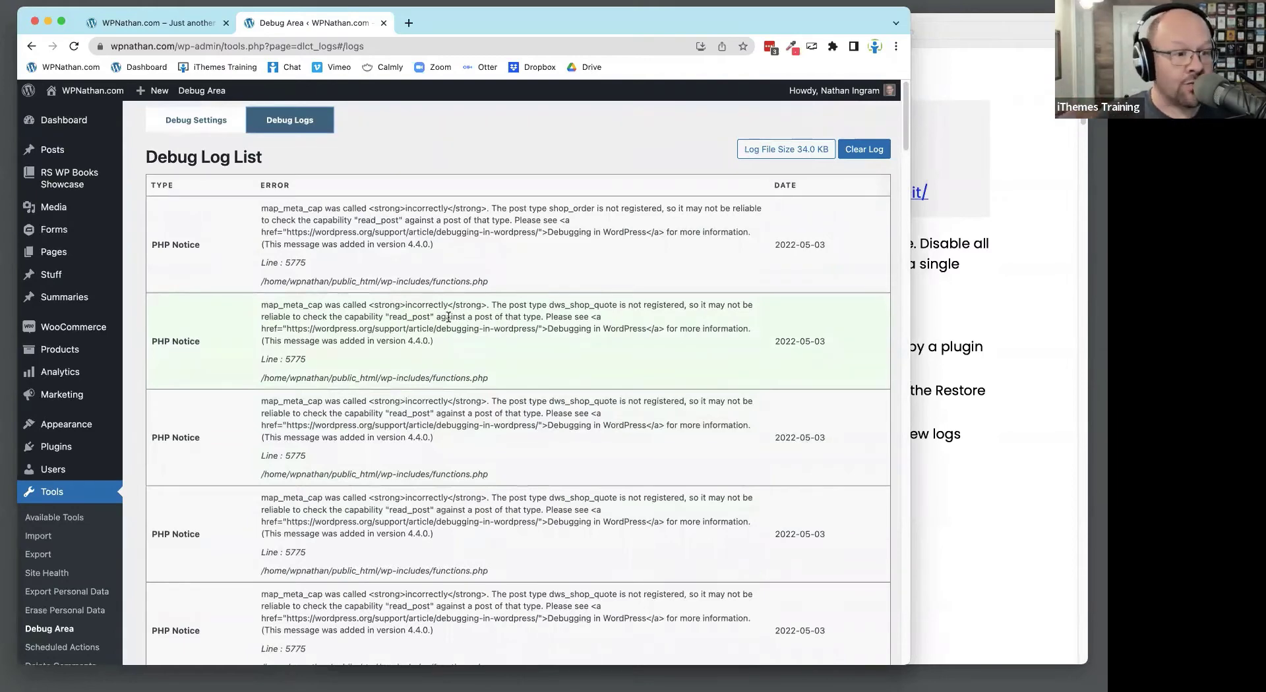
click(196, 121)
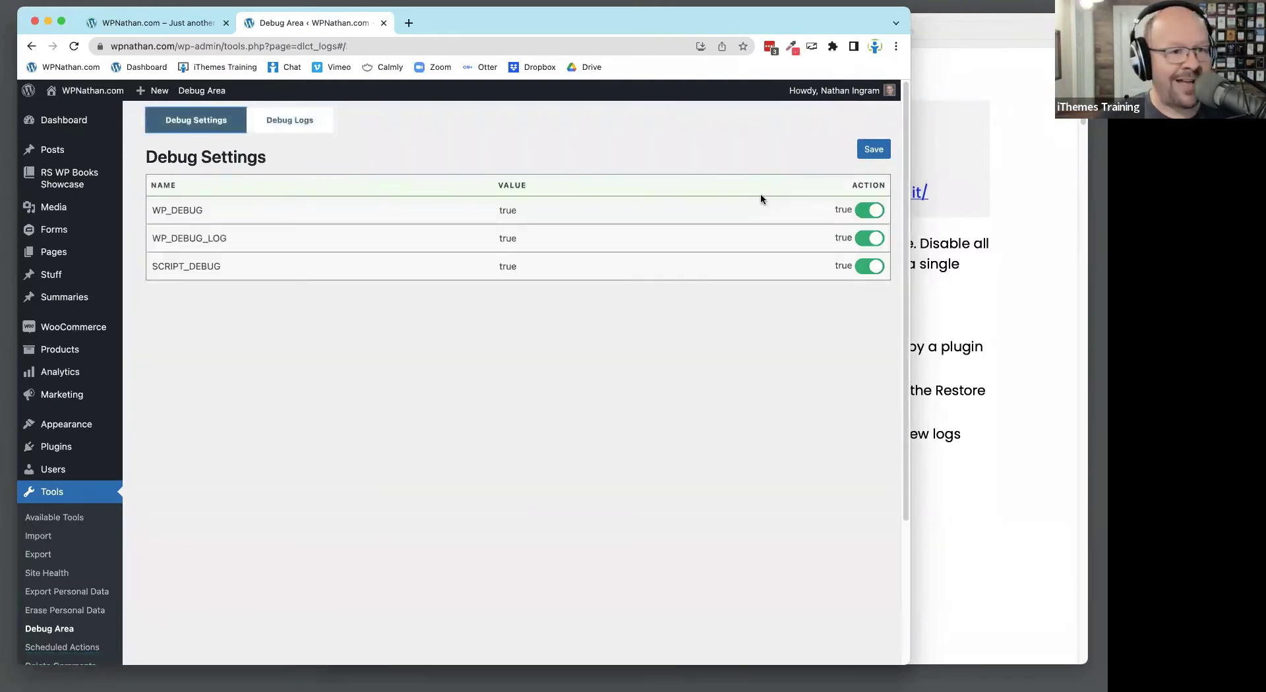
Check the Conflict Finder notes in the May 2022 Plugin Roundup PDF, and deactivate Conflict Finder – WP Fix It in the WordPress plugin list
click(1047, 66)
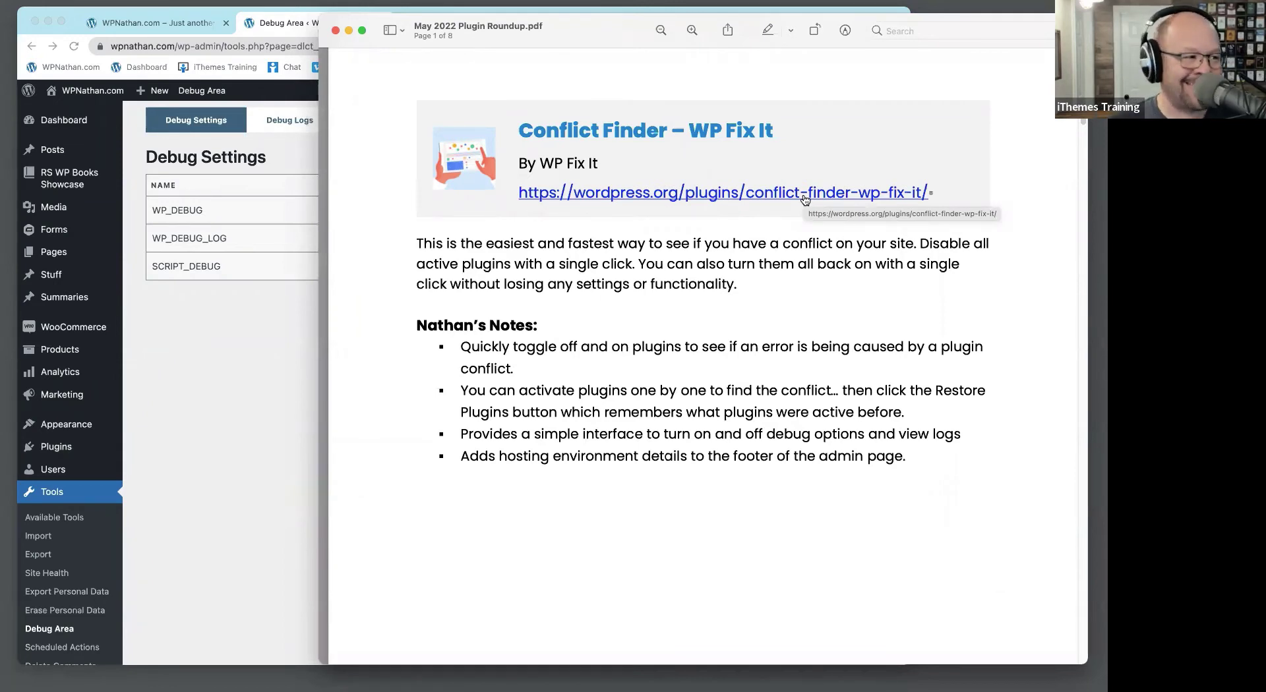
click(211, 324)
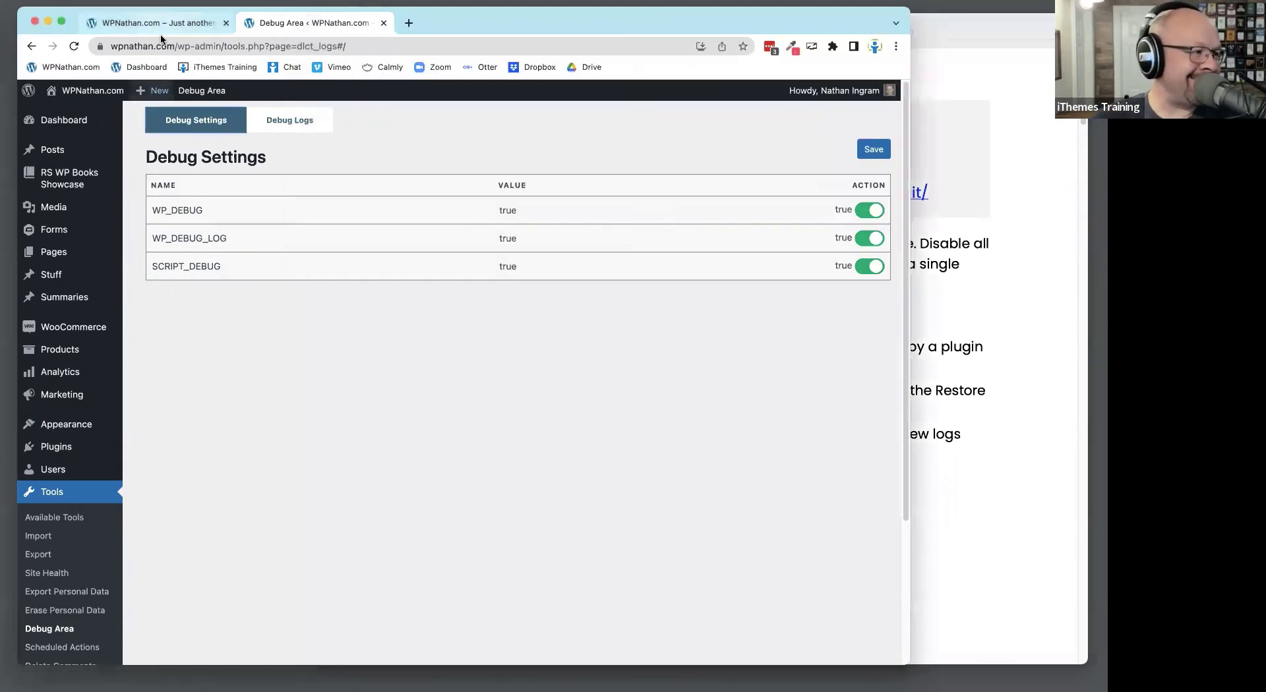
click(151, 448)
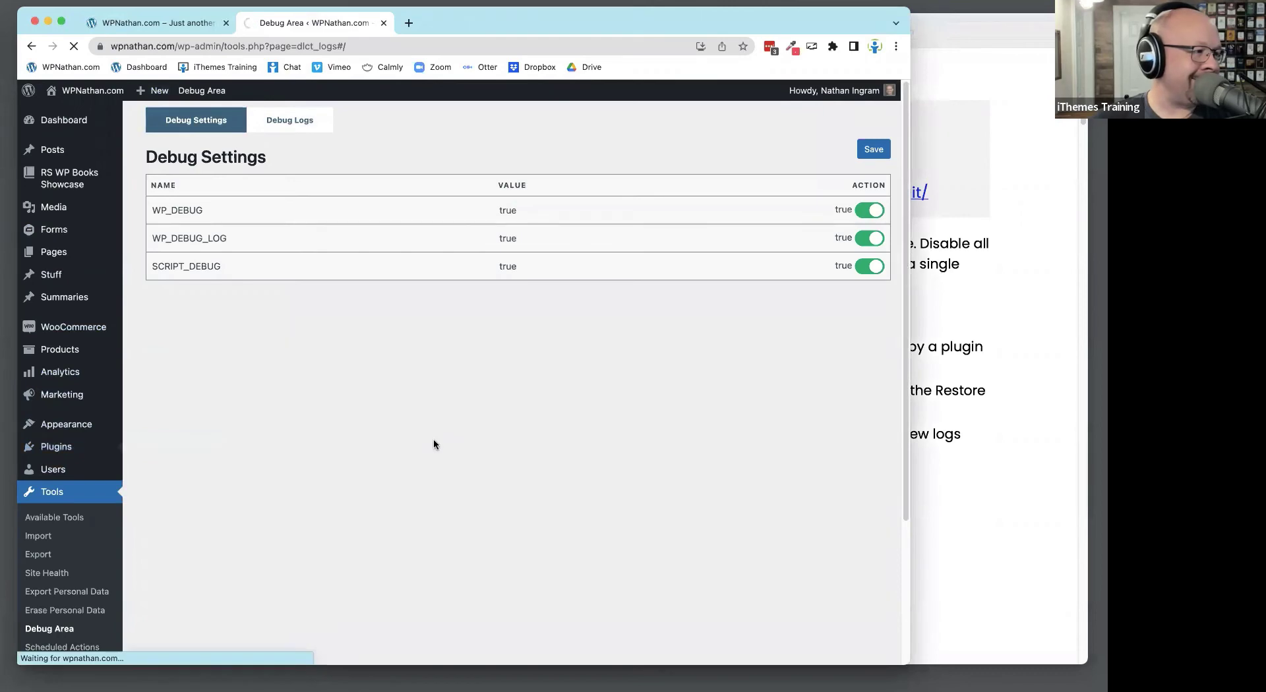
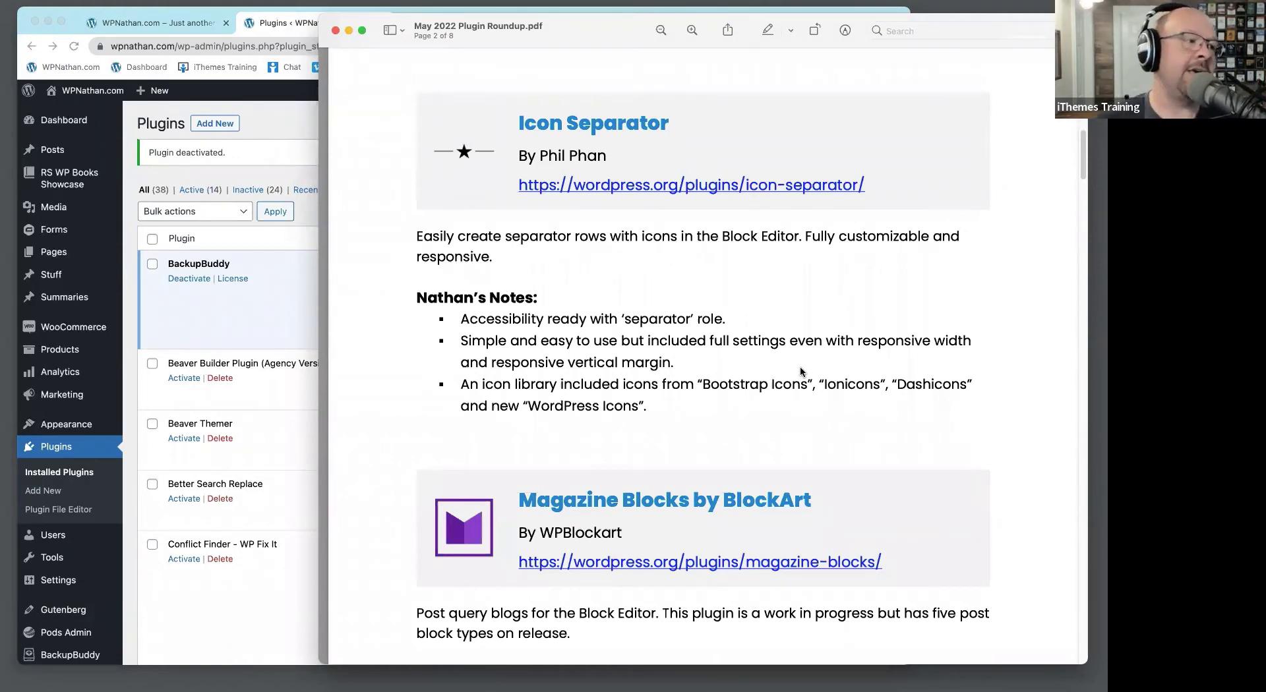
Highlight the Icon Separator heading in the roundup PDF, and activate the Icon Separator plugin in WordPress
drag(679, 117, 505, 120)
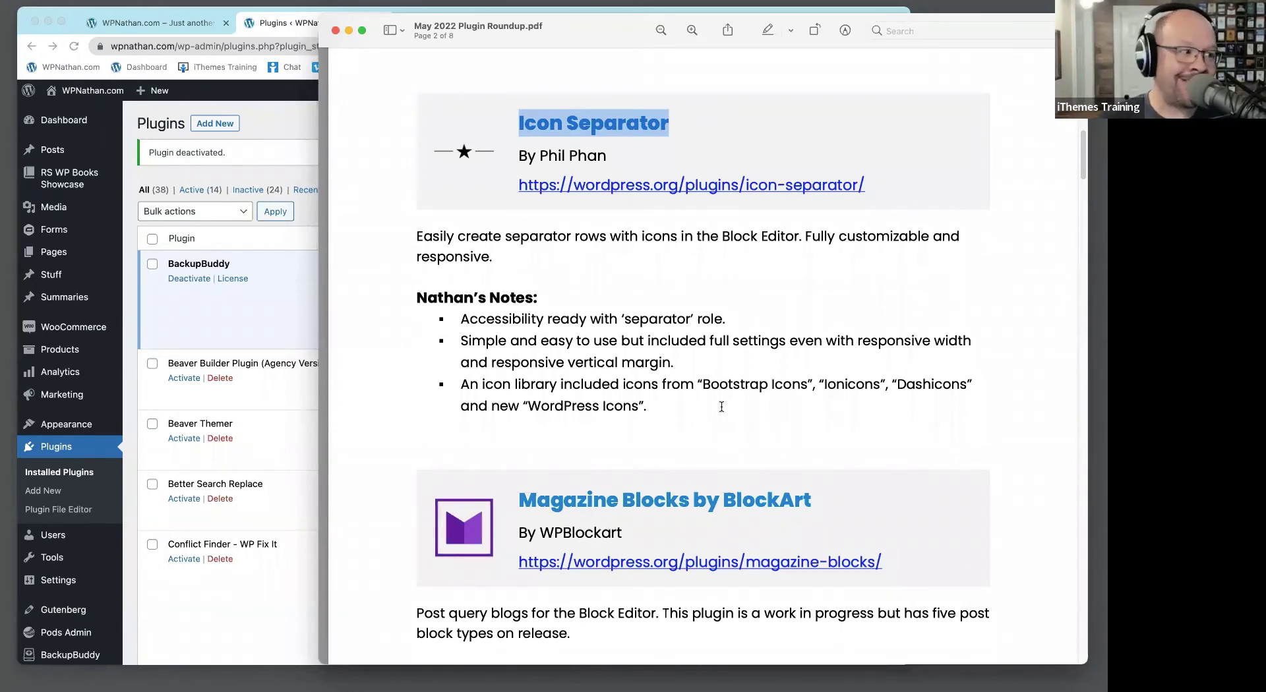
click(283, 314)
scroll(333, 363, down, 10)
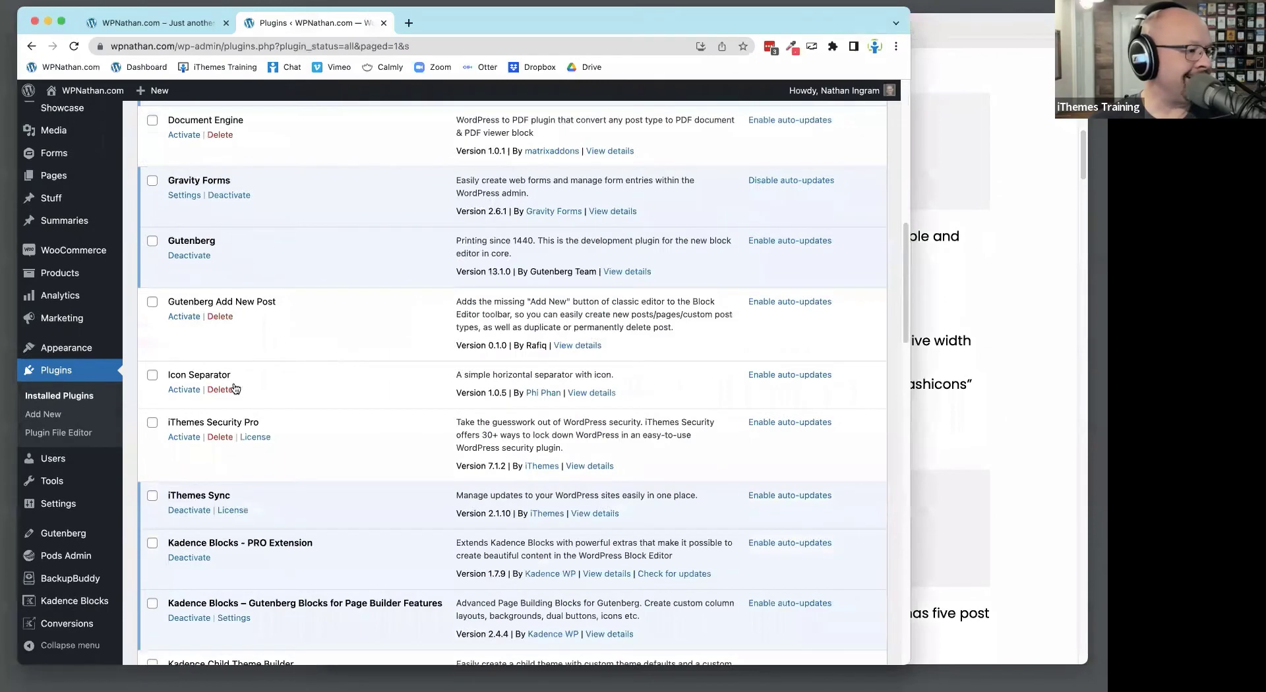
click(199, 390)
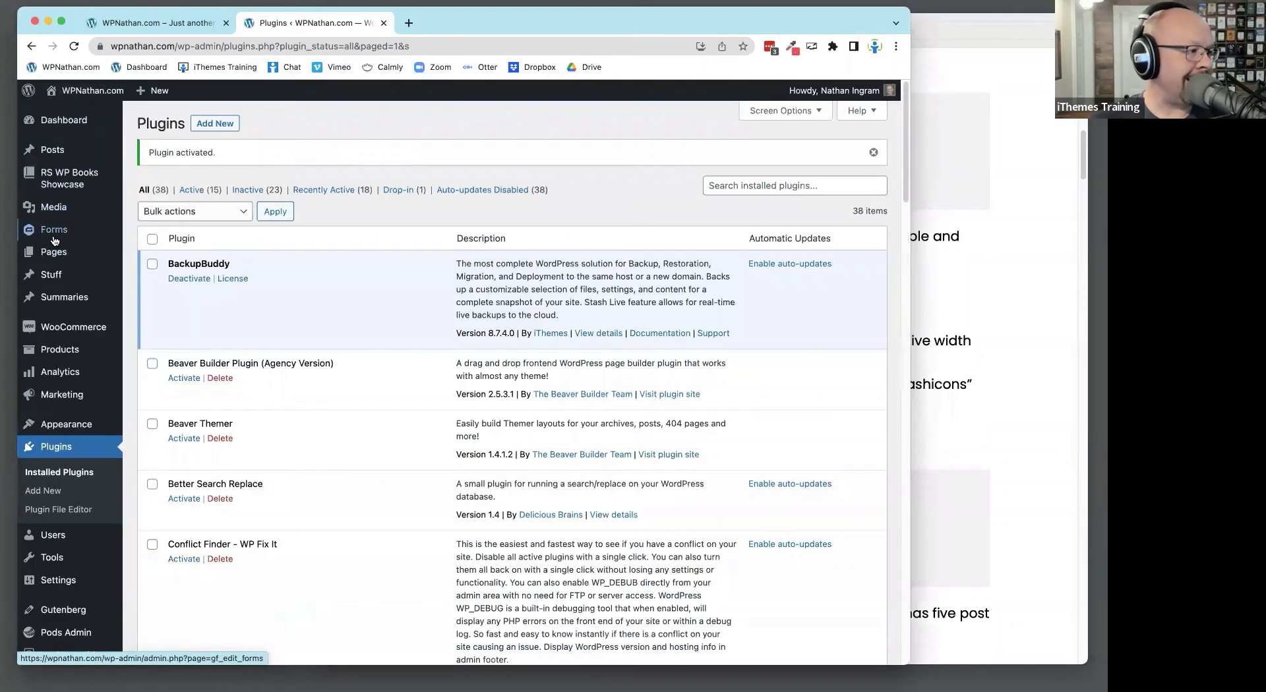
Open the site's page list in a new browser tab and open the Icon Separator page for editing
mouse_move(59, 252)
right_click(160, 252)
click(160, 256)
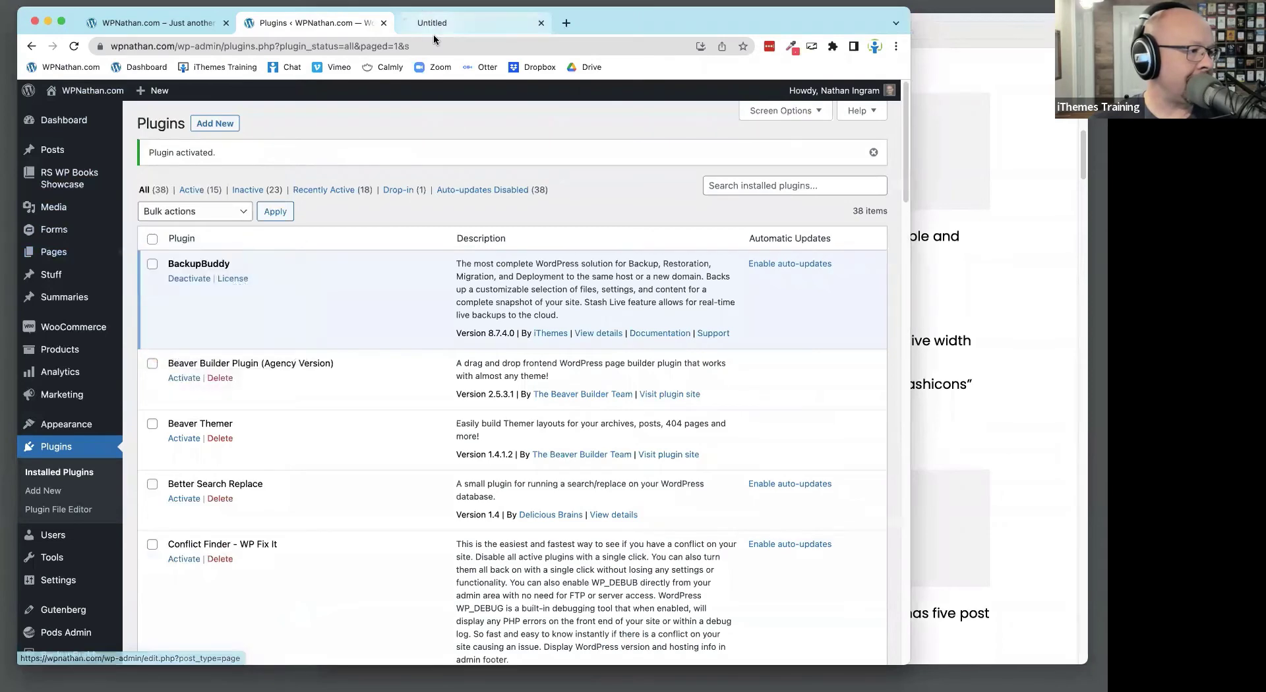
click(434, 26)
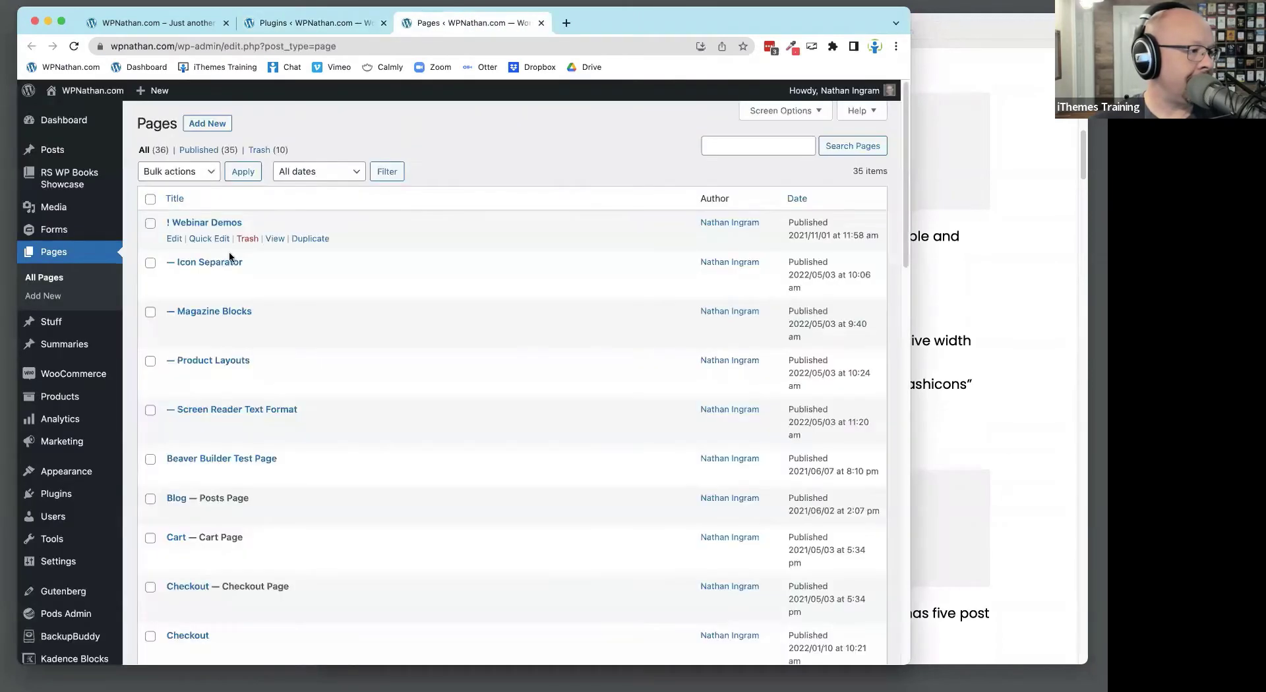
click(174, 278)
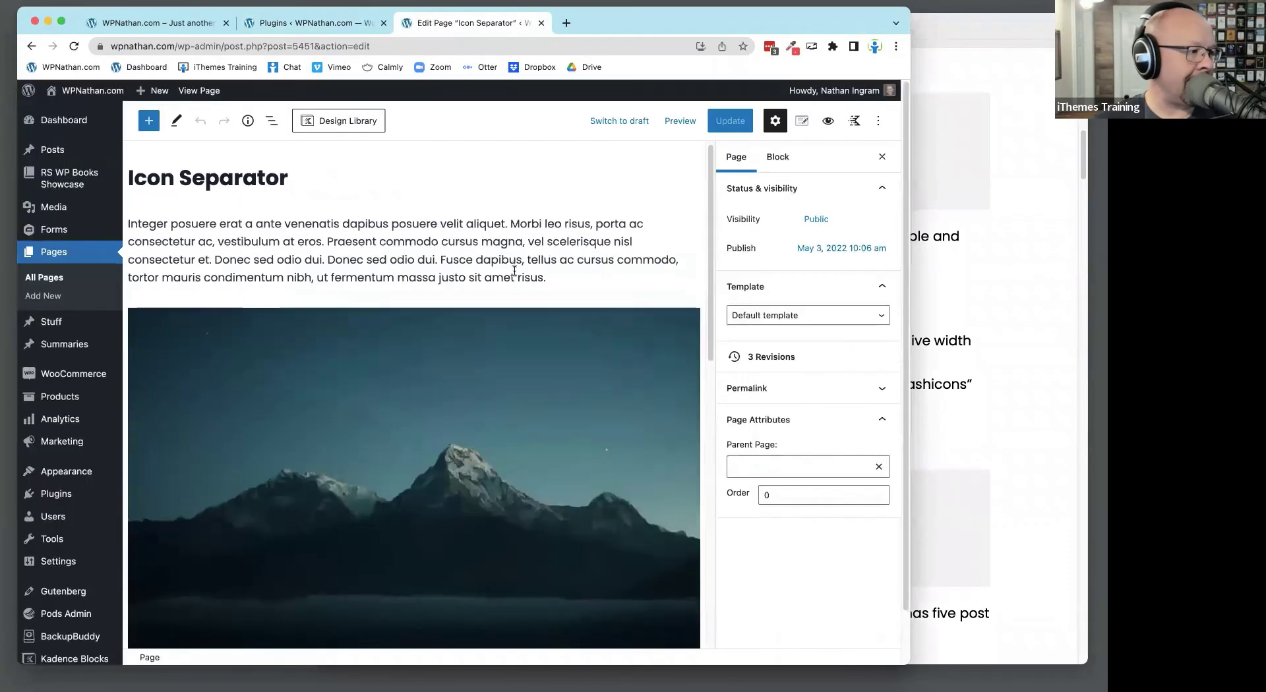
Insert an Icon Separator block between the two-column text and the final paragraph, searching the blocks for "/icon"
scroll(514, 270, down, 10)
scroll(515, 271, down, 3)
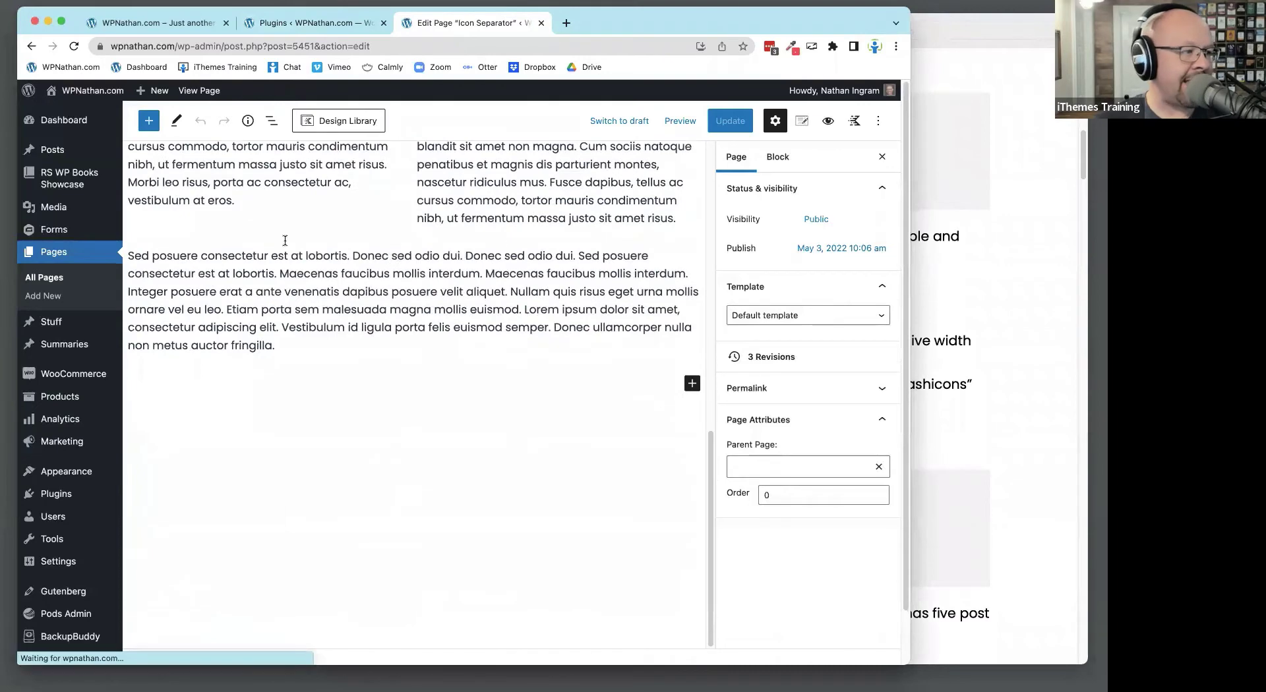
scroll(411, 236, up, 10)
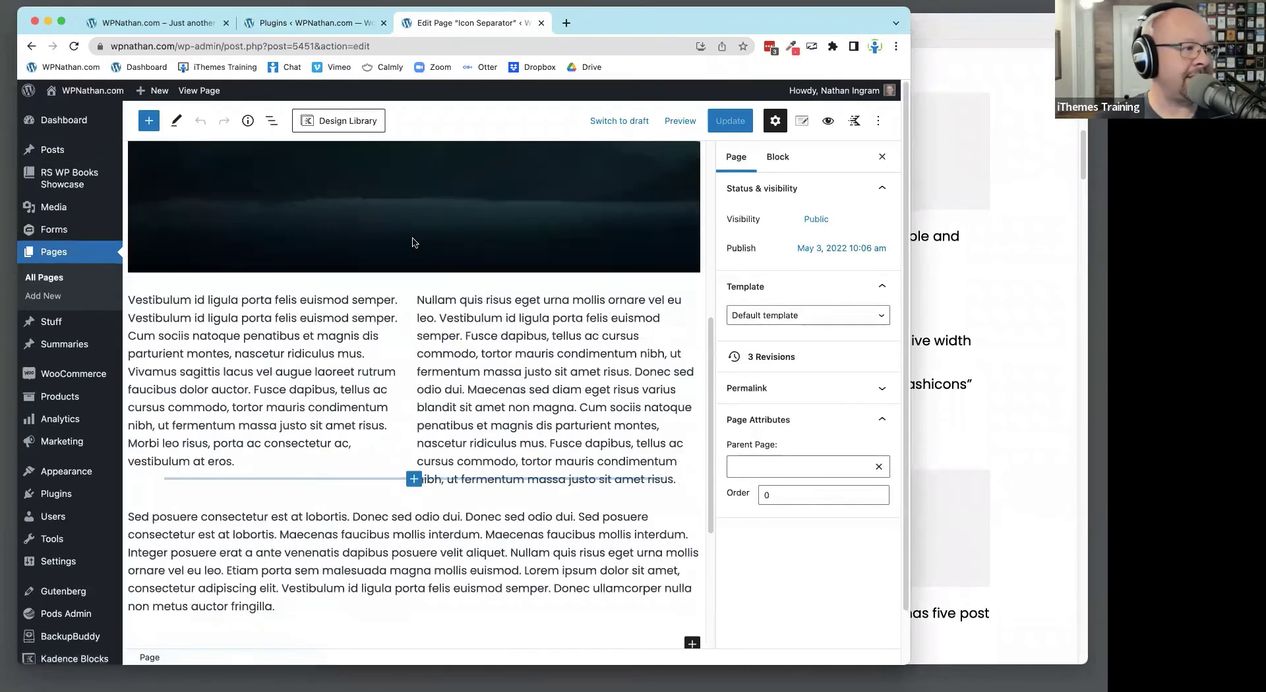
scroll(572, 313, down, 8)
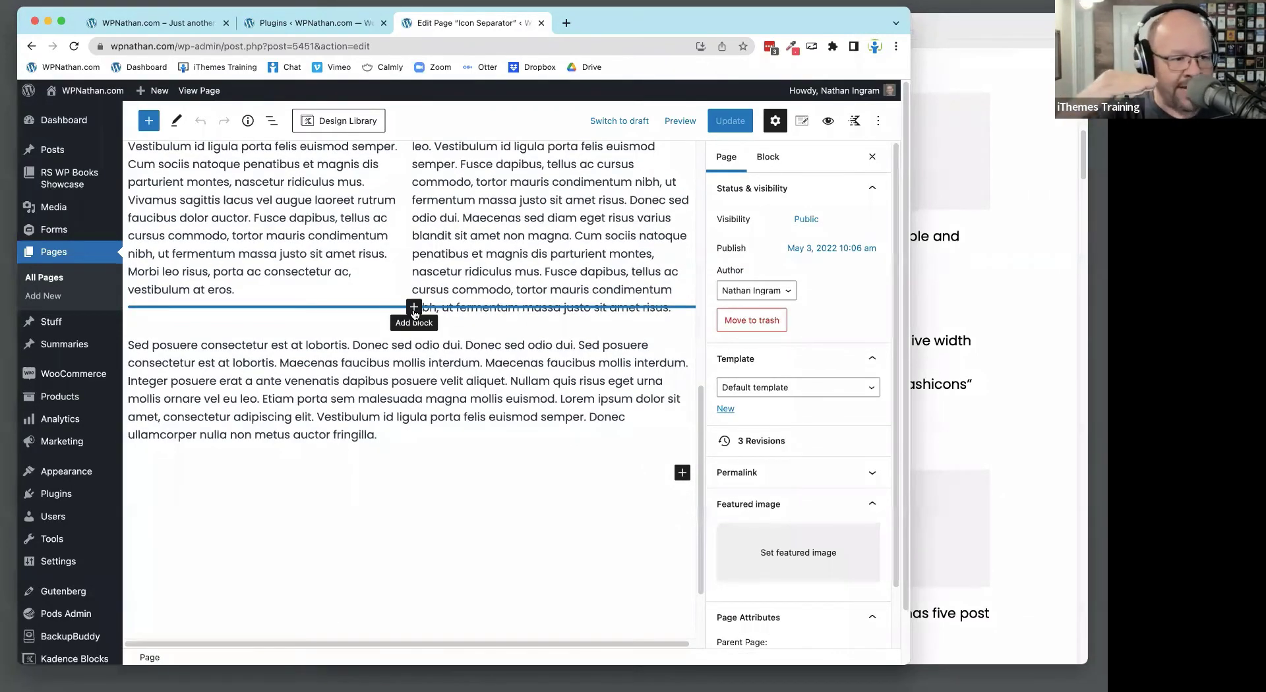
click(414, 308)
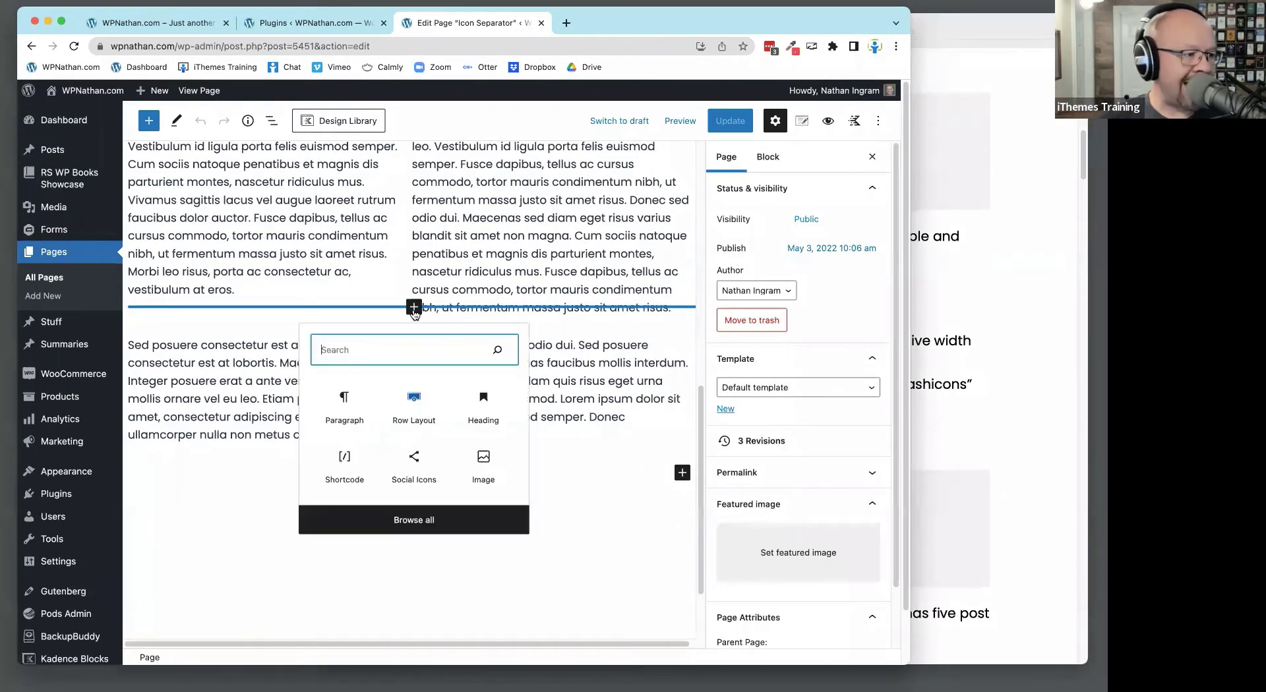
text(/icon)
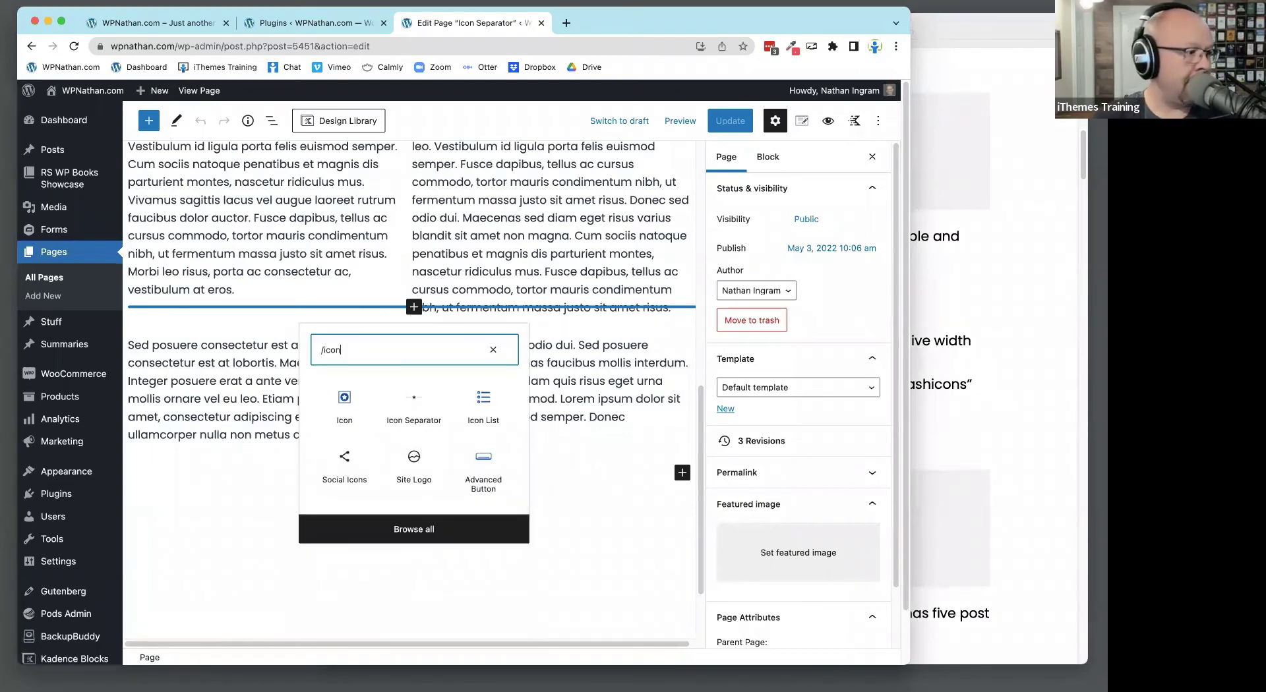
click(415, 403)
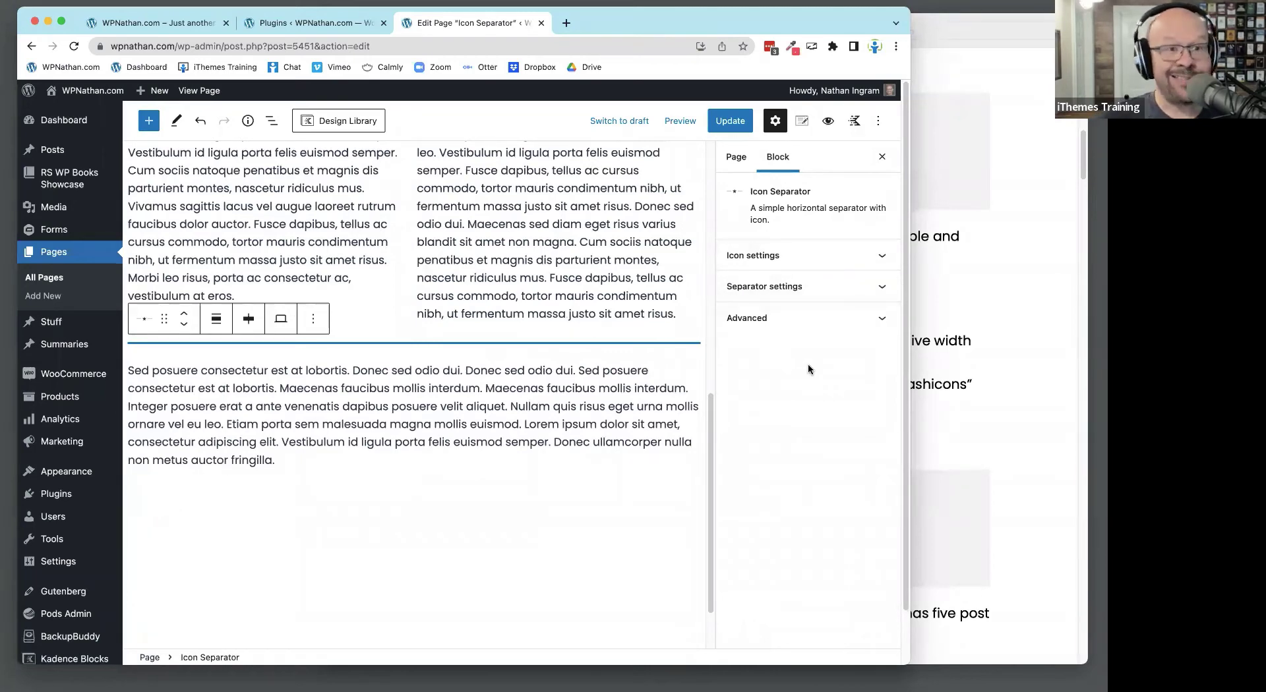
Insert the Dashboard icon from the icon library into the Icon Separator block
click(800, 256)
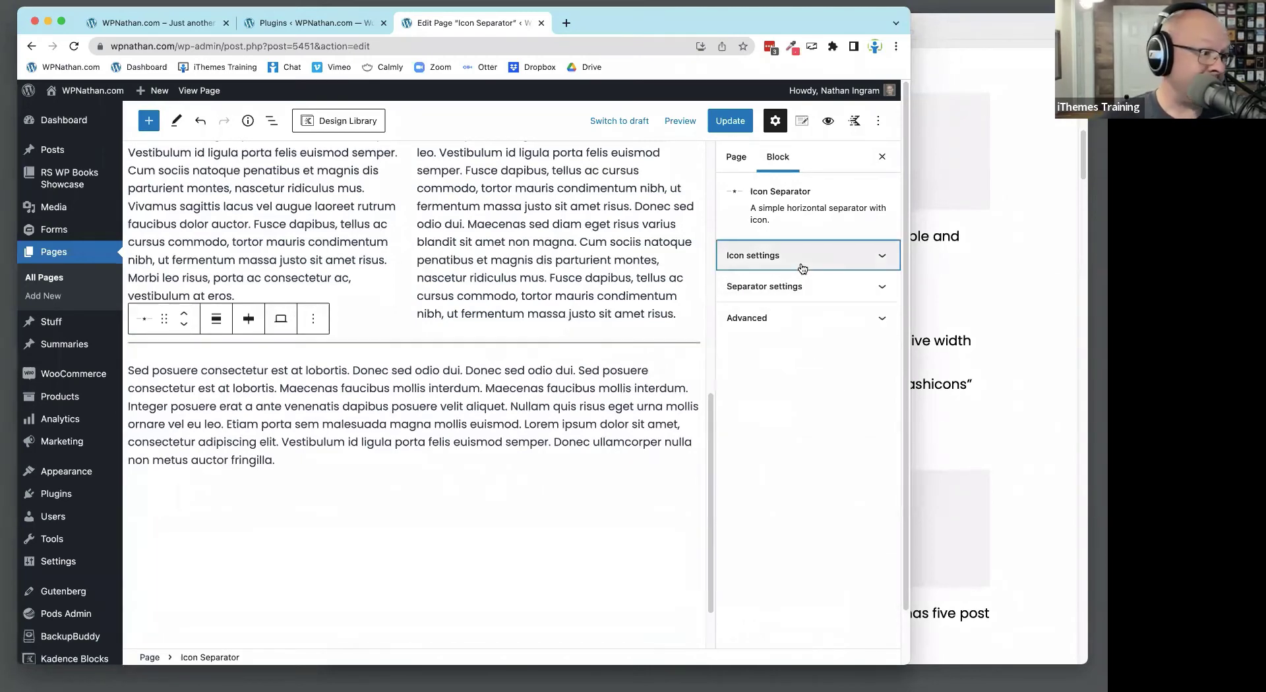
click(798, 285)
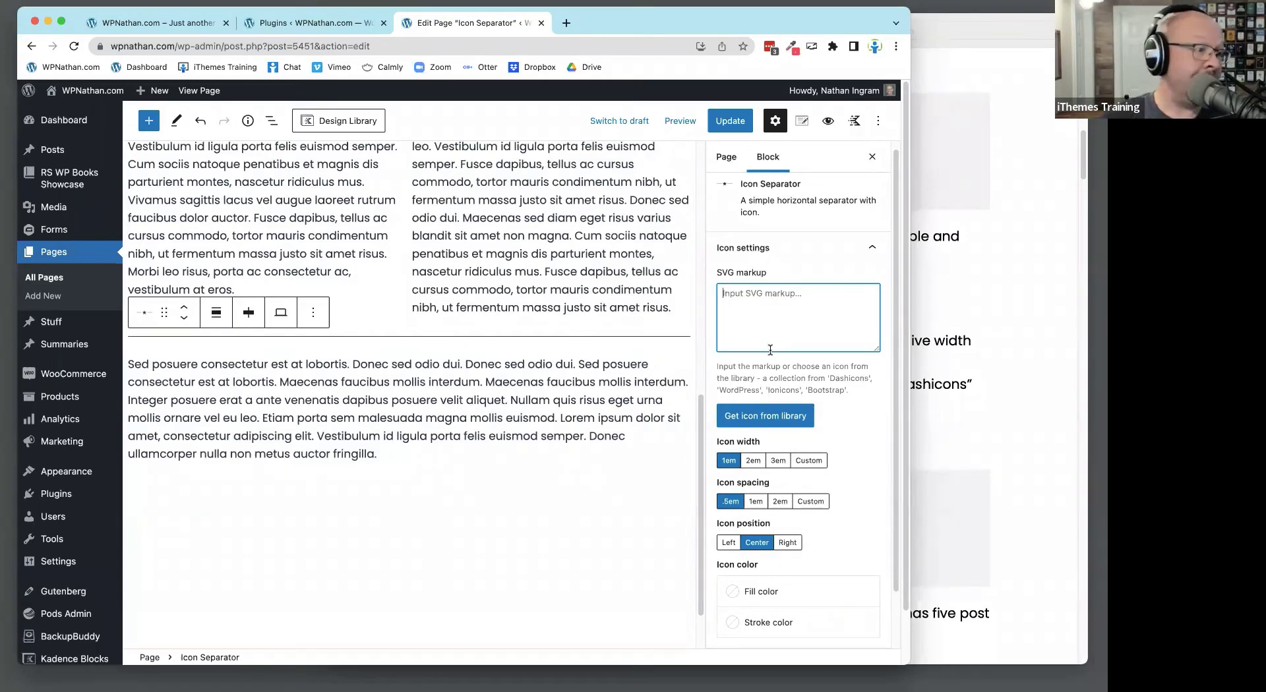
click(760, 419)
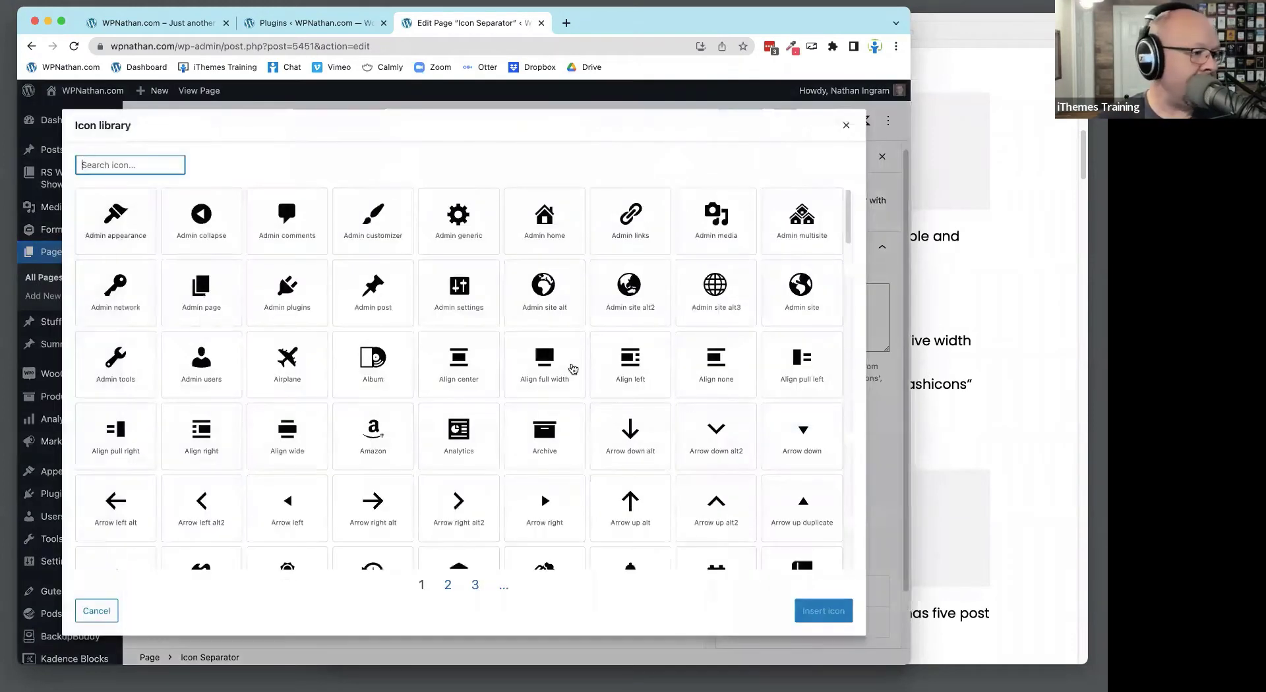
scroll(574, 370, down, 10)
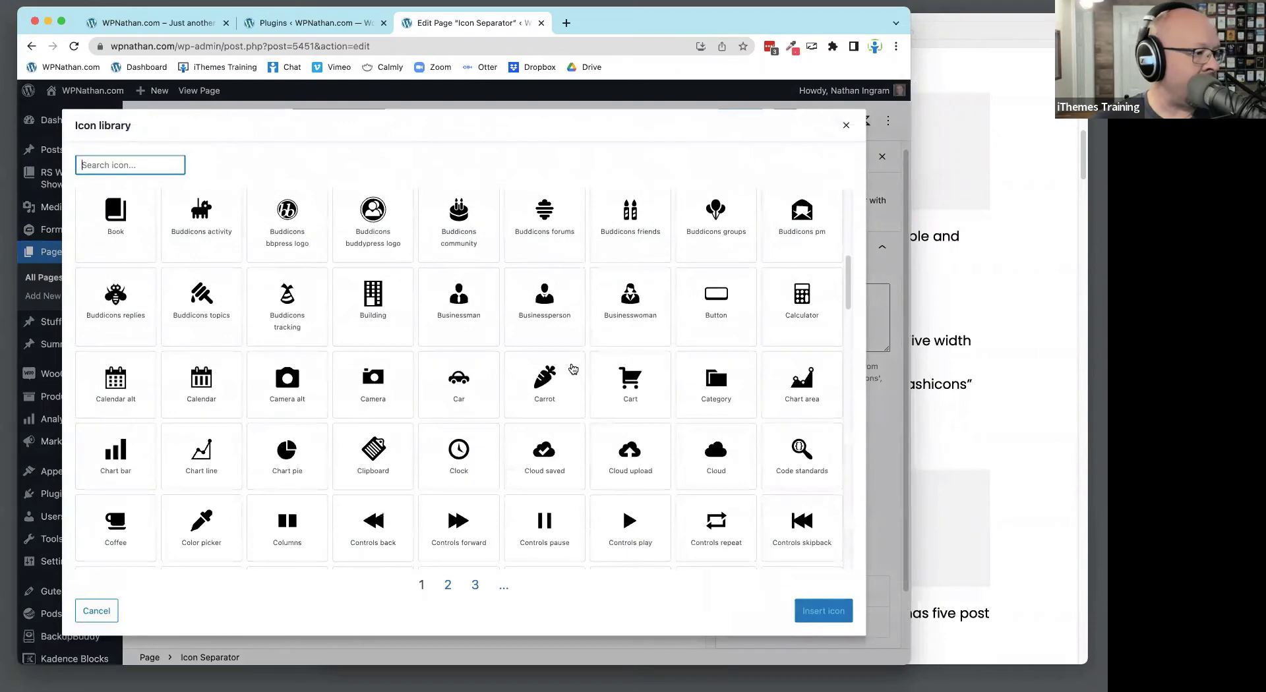
scroll(573, 369, down, 5)
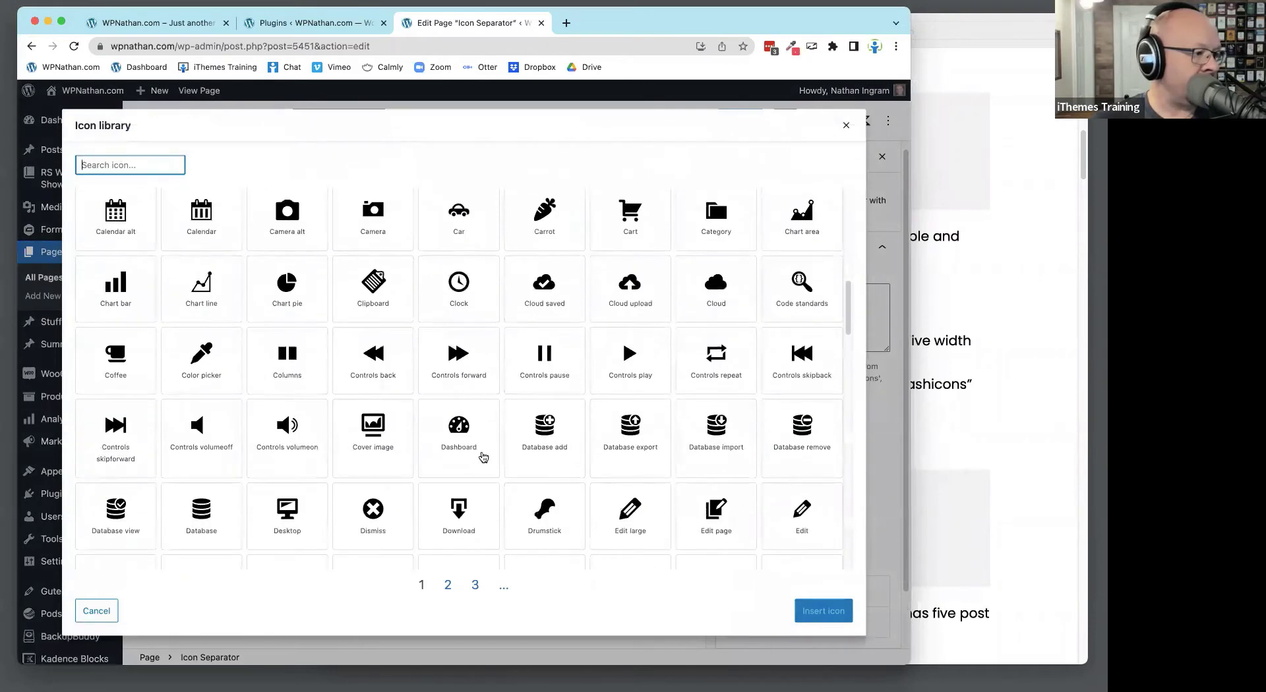
click(459, 436)
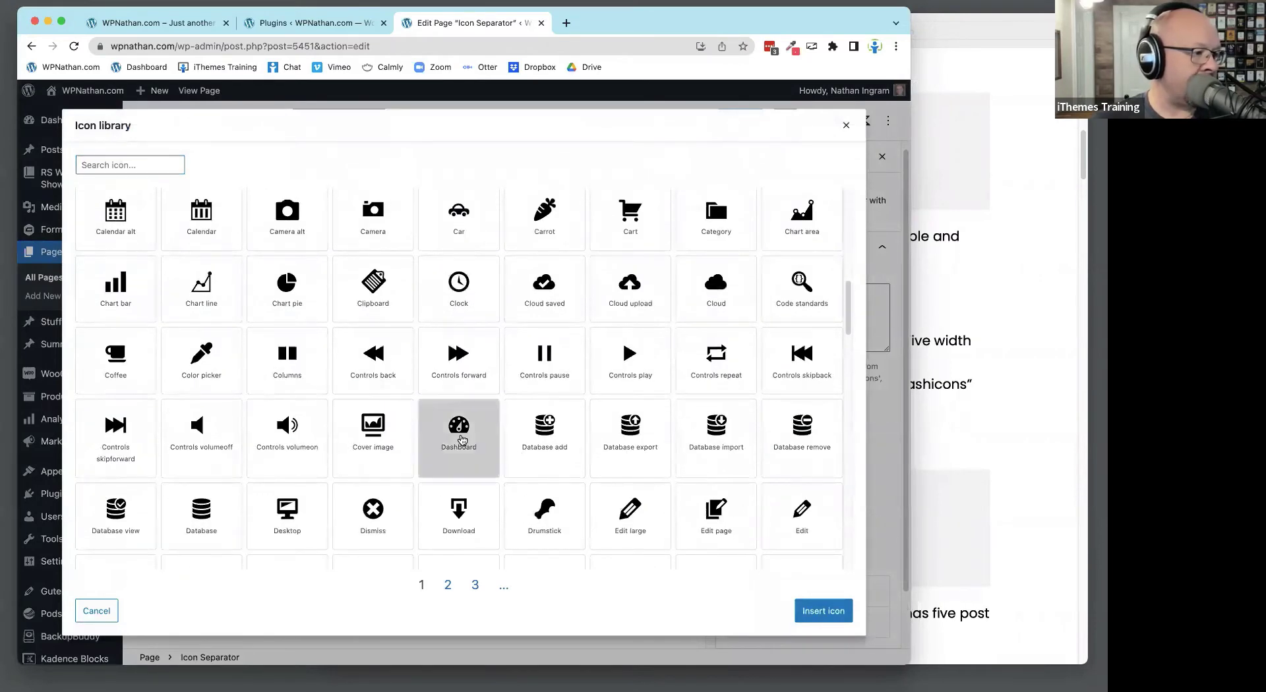
click(815, 612)
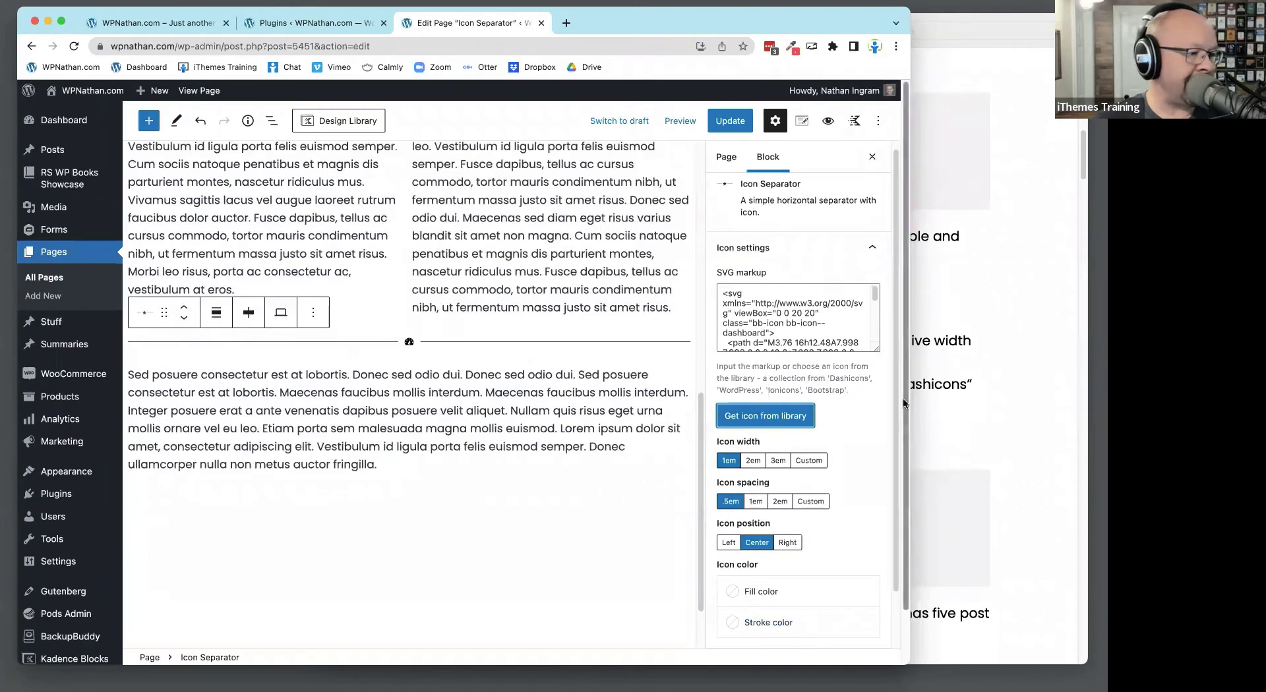
Try icon widths of 2em, 3em and a custom 320 em, and set the custom icon width to 10 em
scroll(896, 398, down, 2)
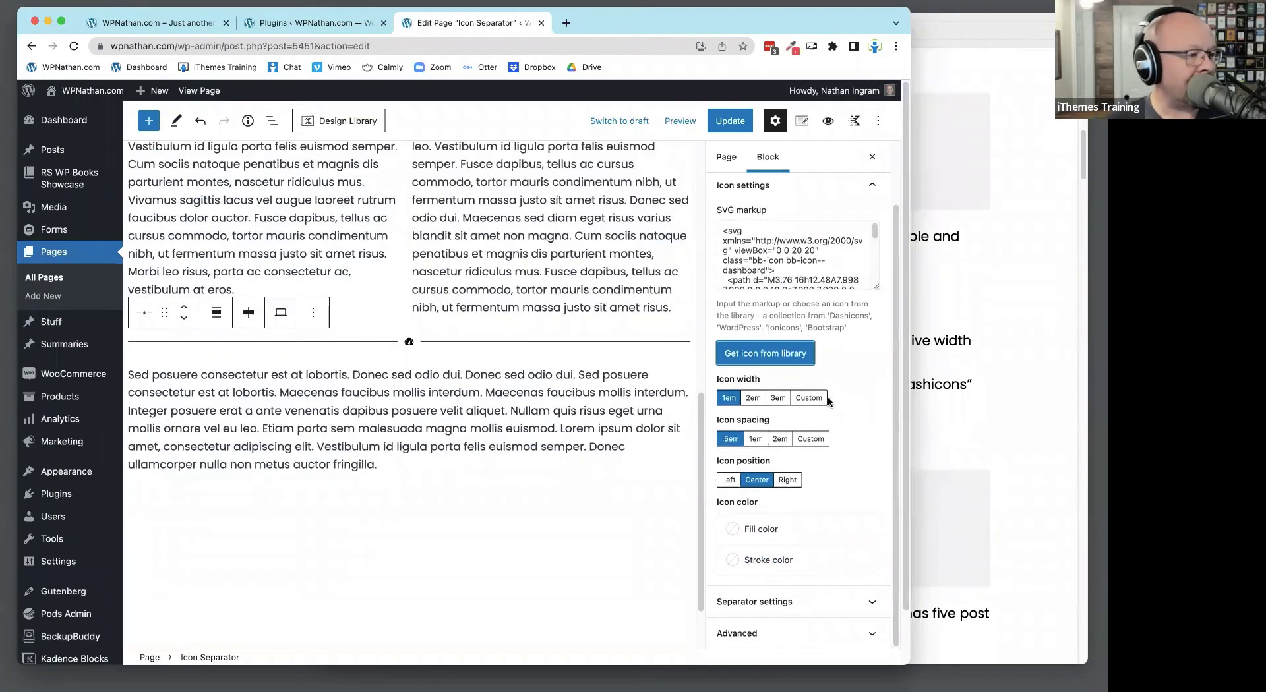
click(753, 399)
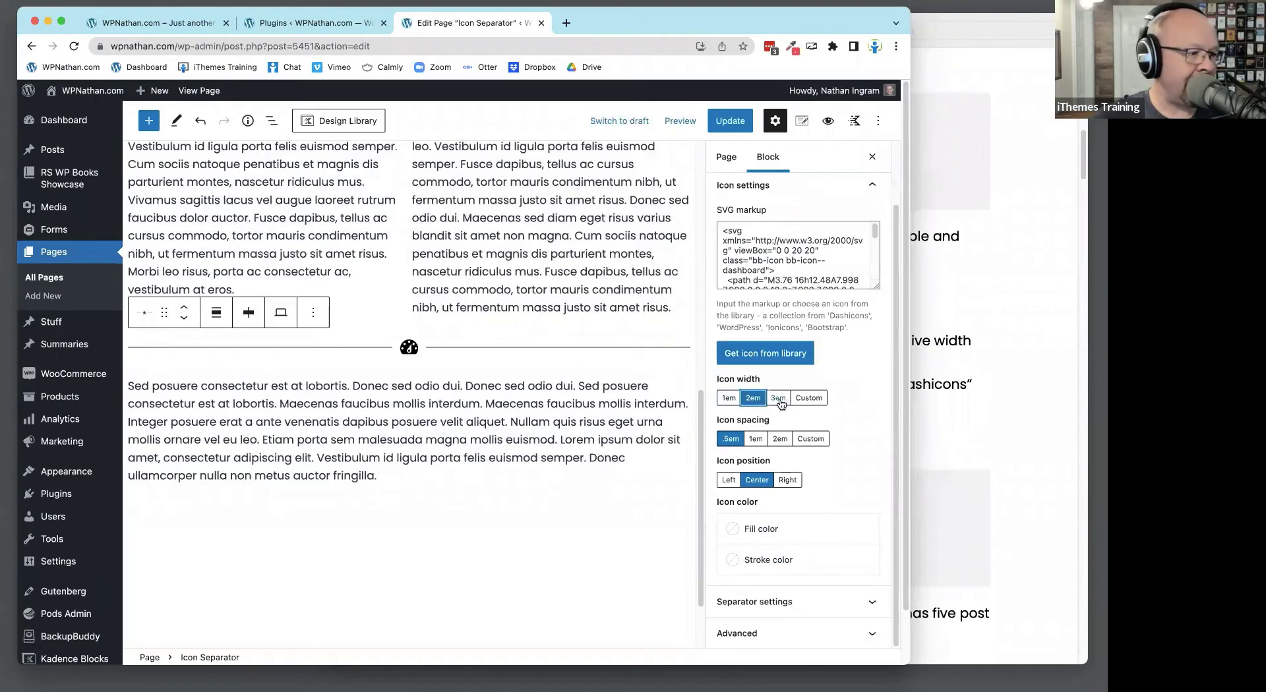
click(779, 399)
click(809, 399)
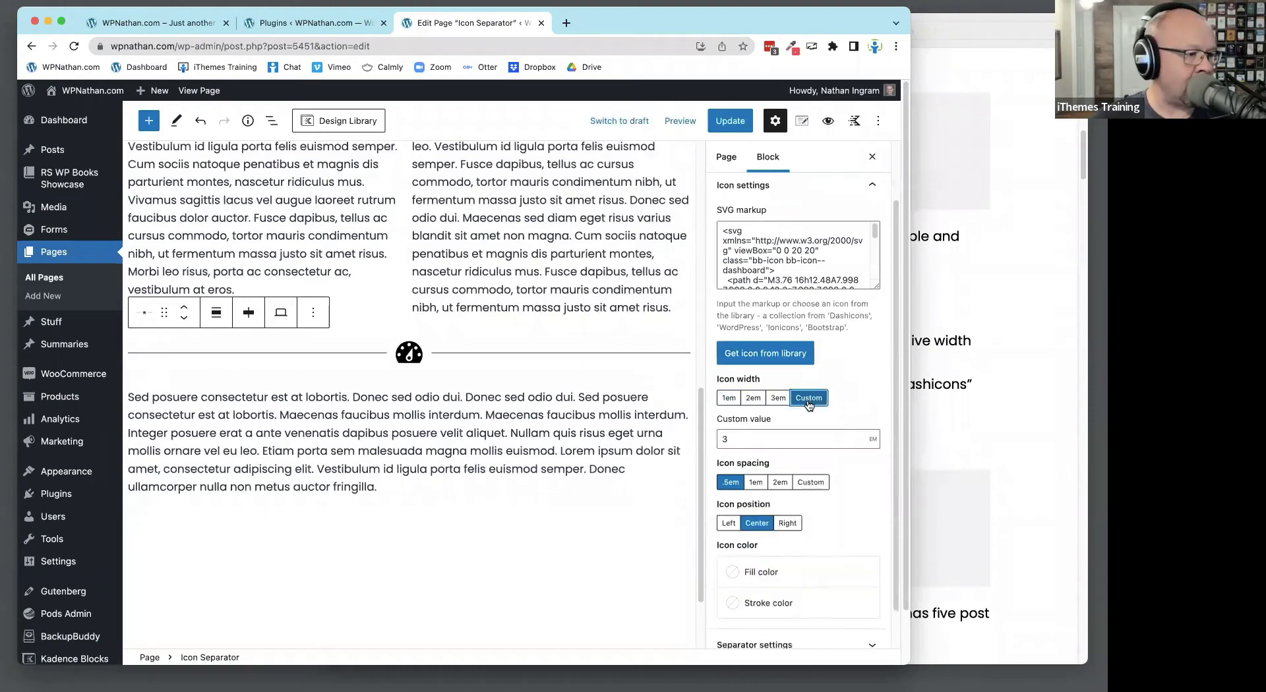
click(759, 437)
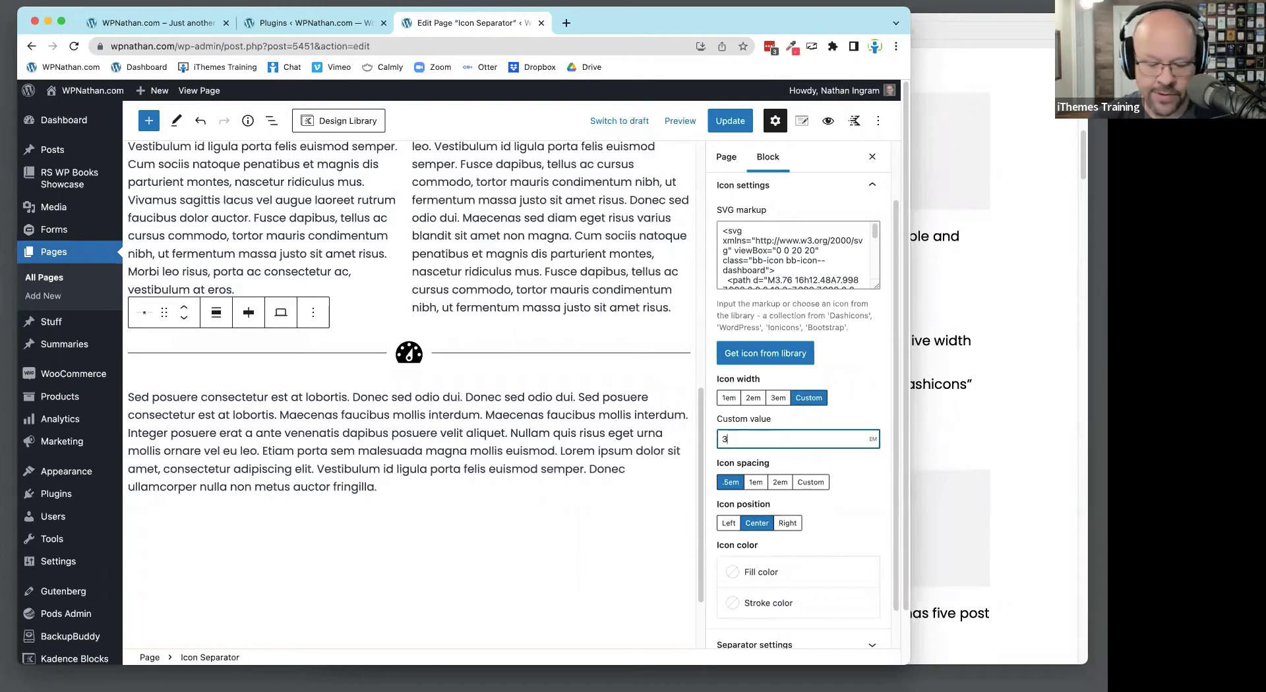
text(20)
scroll(659, 492, down, 3)
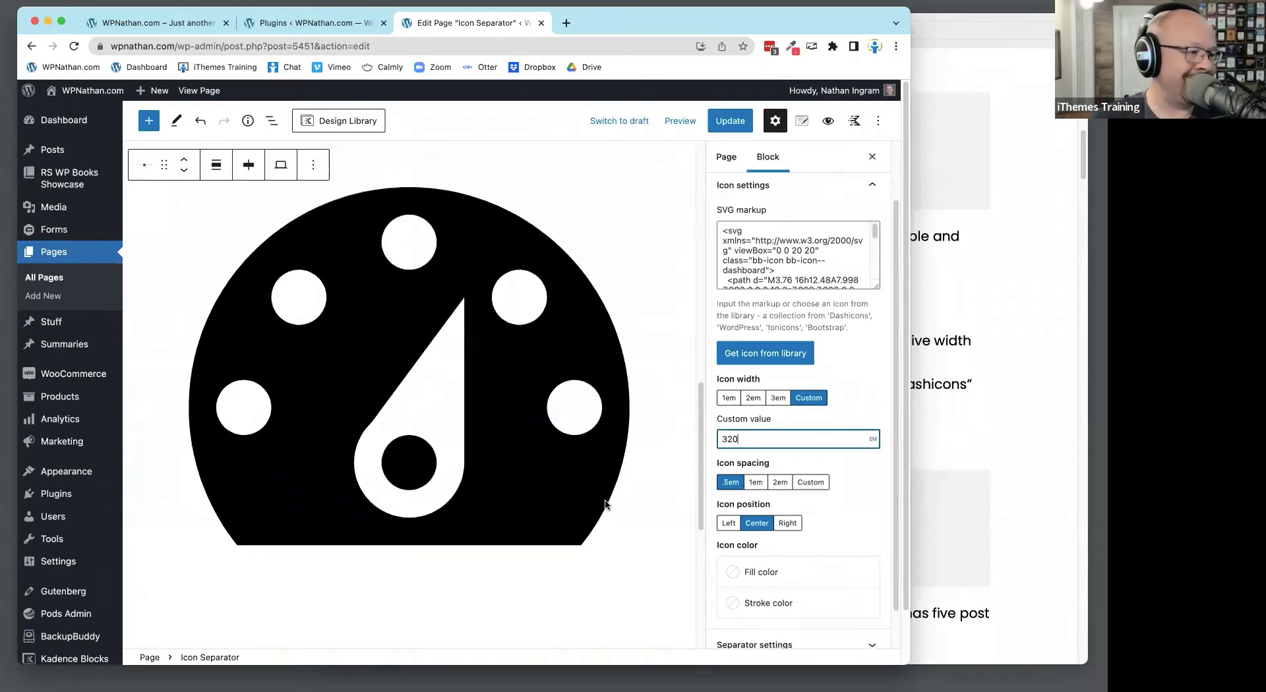
click(679, 434)
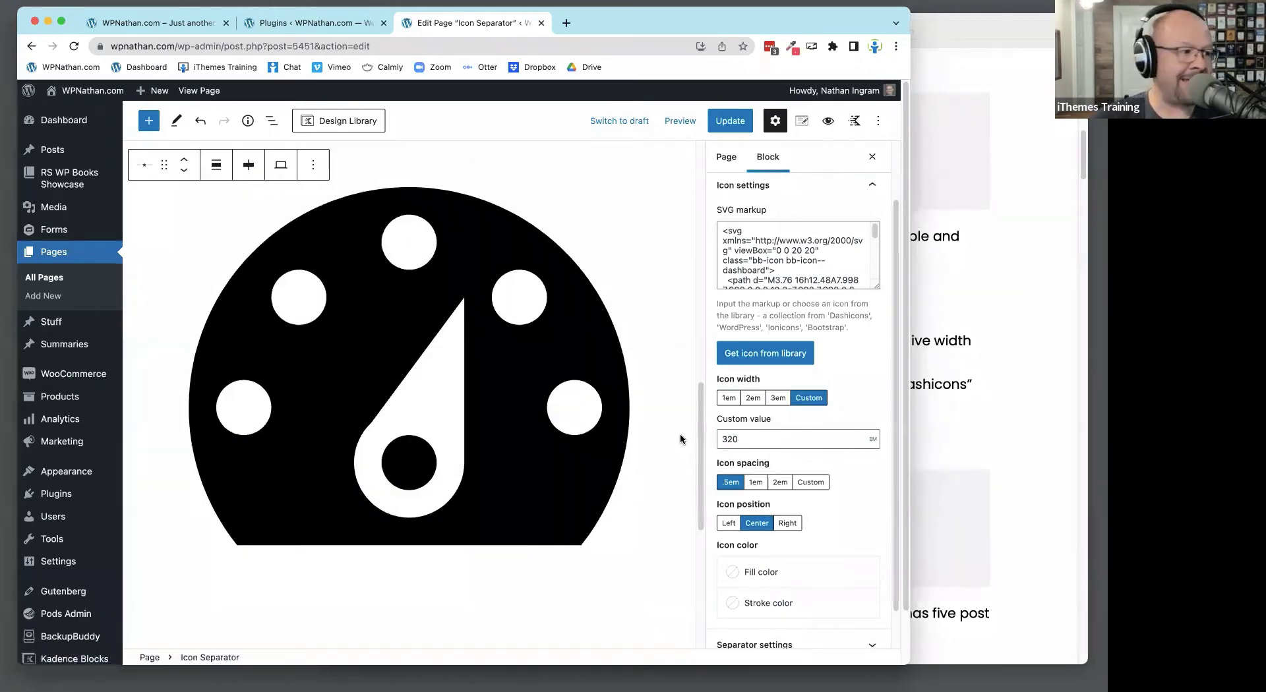
double_click(735, 437)
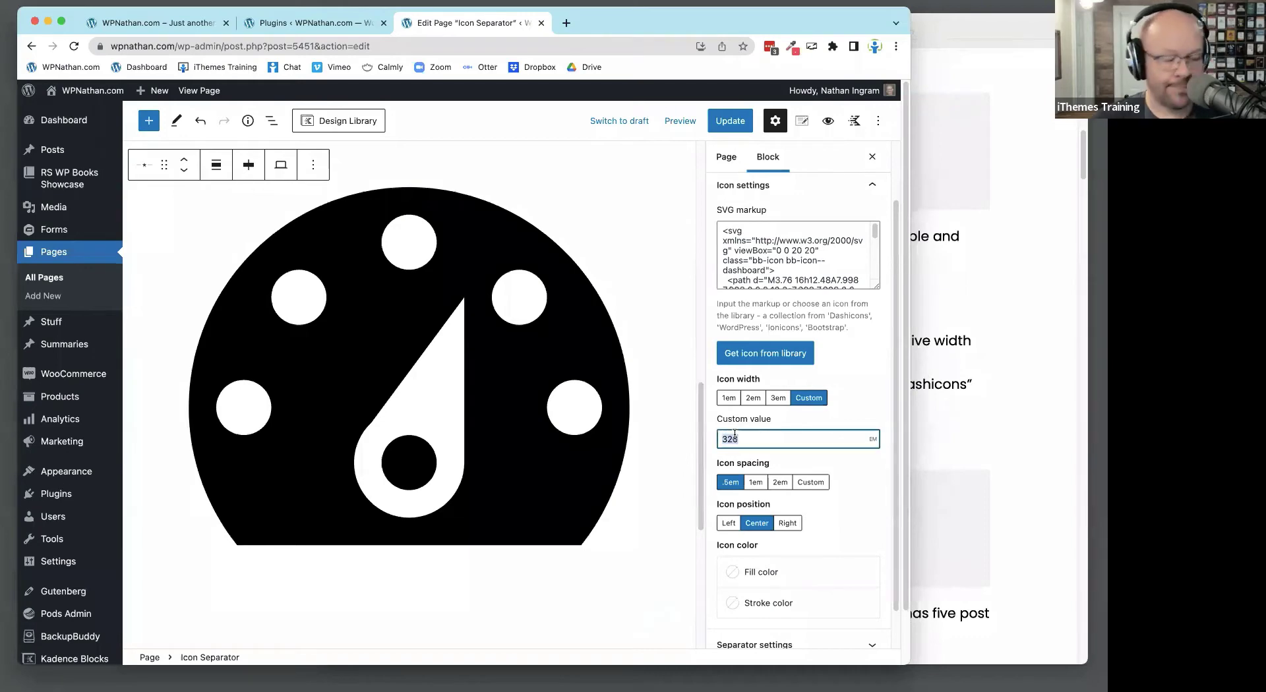
text(10)
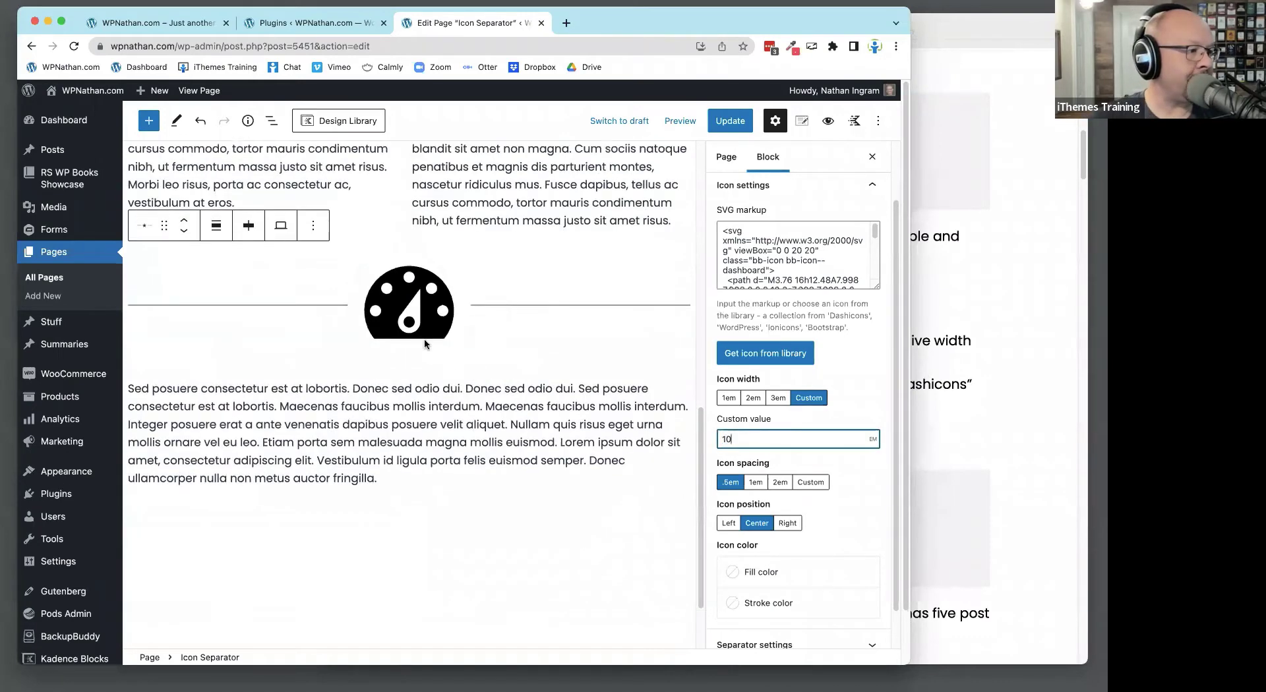
Set the icon width to 3em, try 2em and custom icon spacing, and settle on an icon spacing of 1em
drag(765, 439, 708, 439)
click(783, 399)
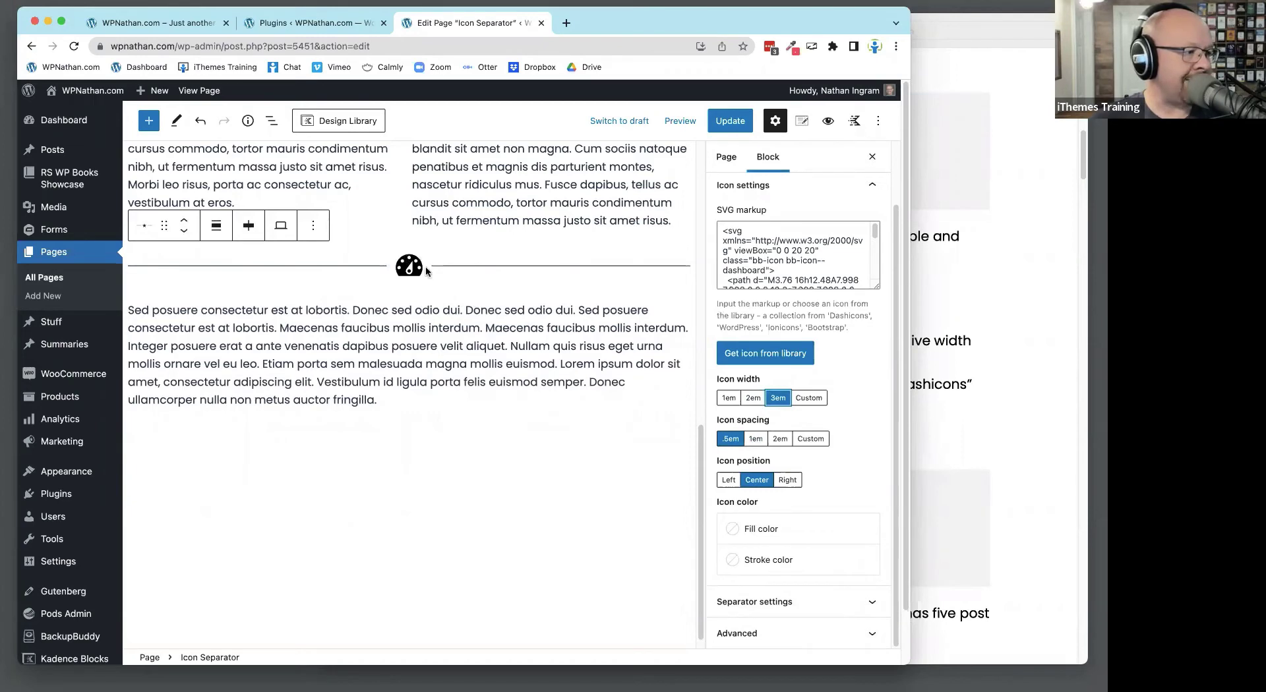
click(756, 440)
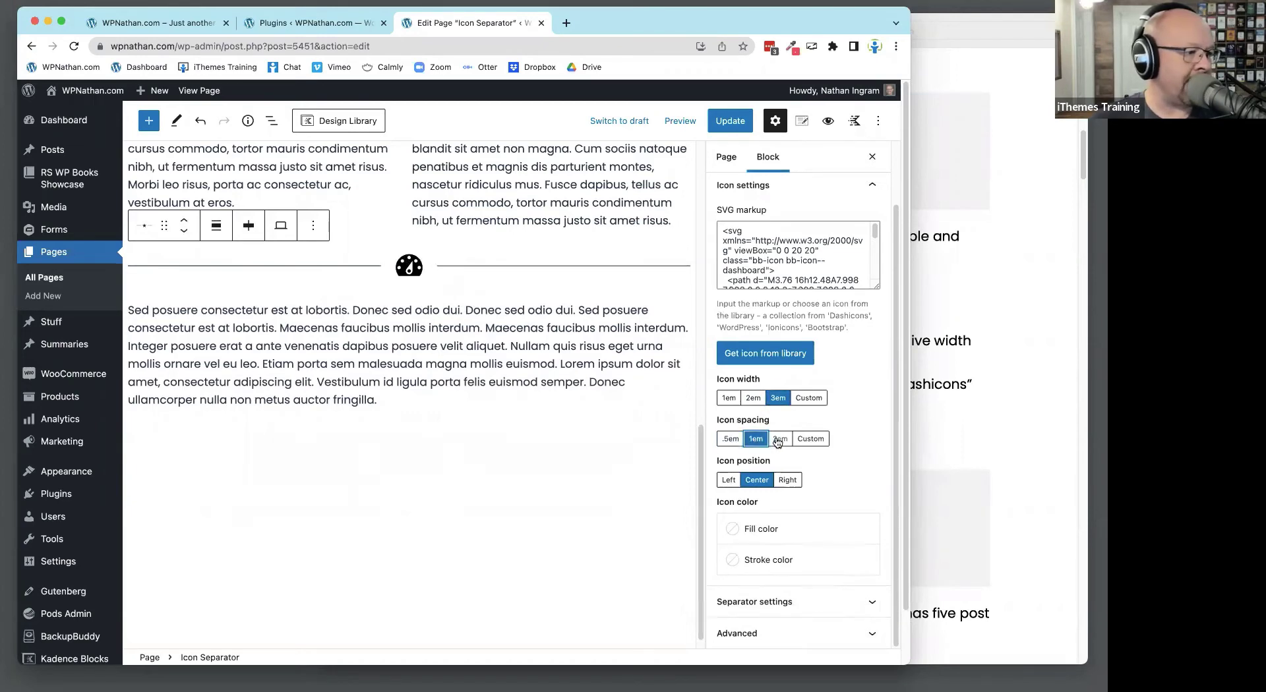
click(780, 439)
click(810, 439)
drag(733, 475, 698, 485)
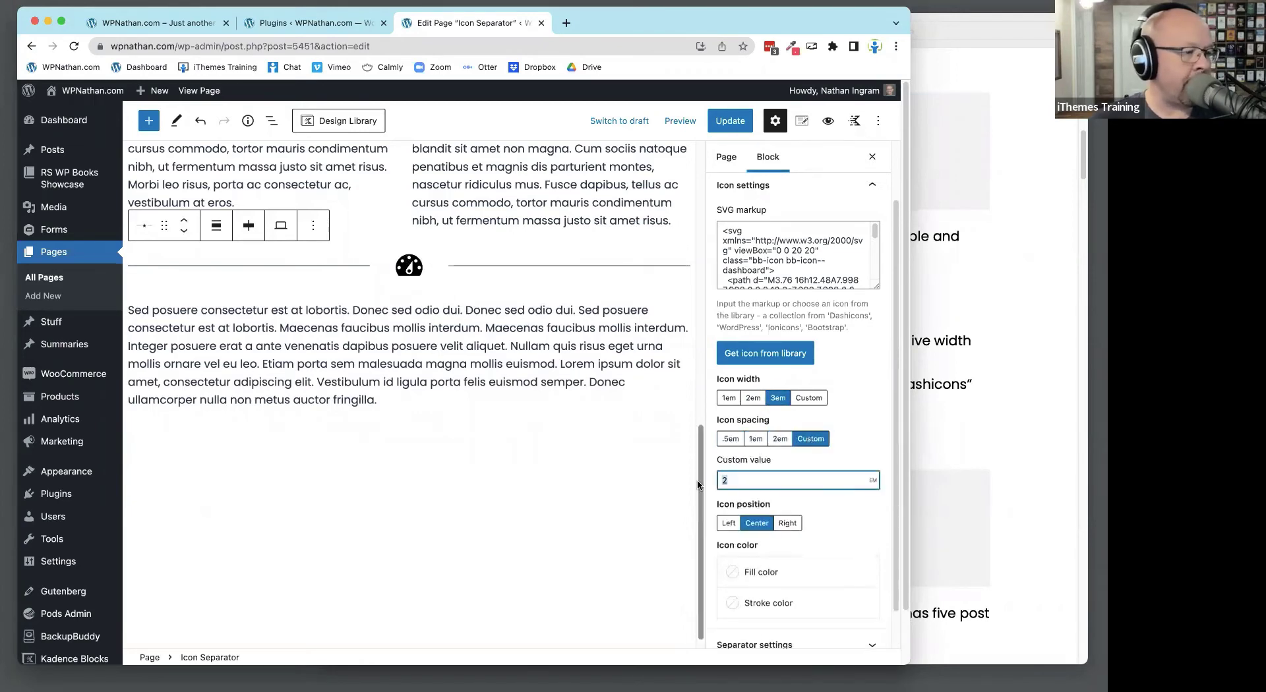
click(762, 439)
Set the icon's fill color to the blue Accent theme color, 3182CE
scroll(829, 440, down, 2)
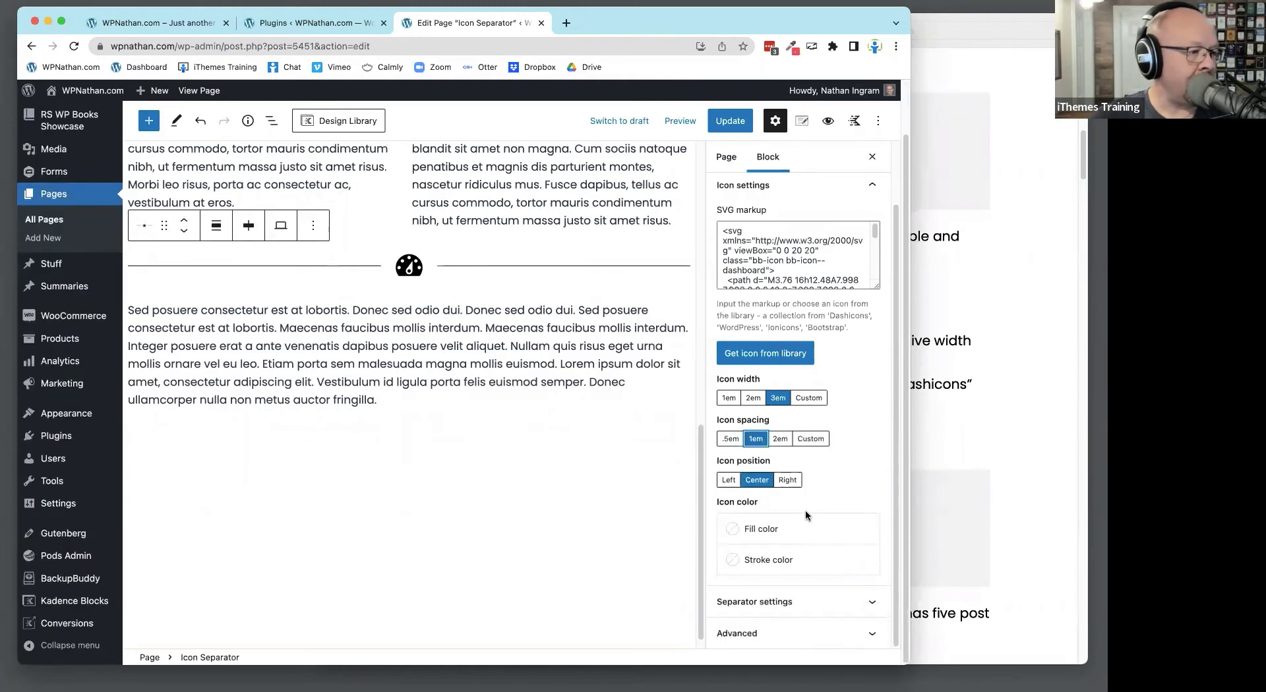
click(762, 533)
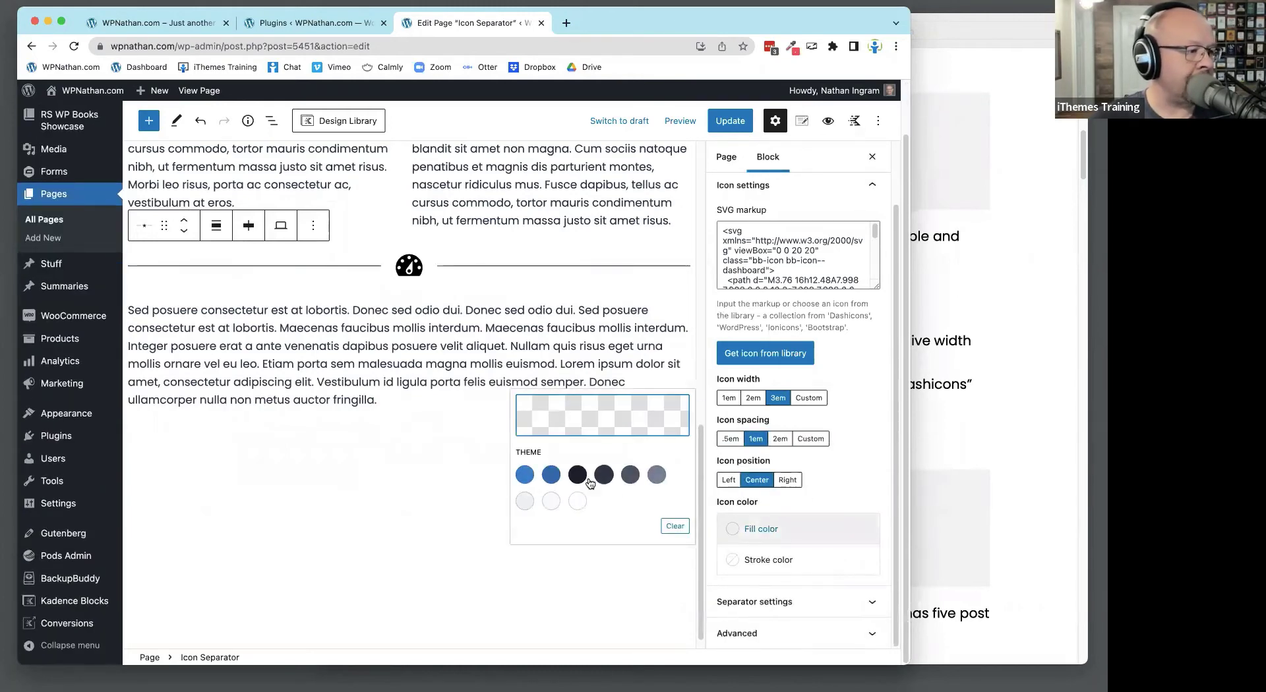
click(525, 477)
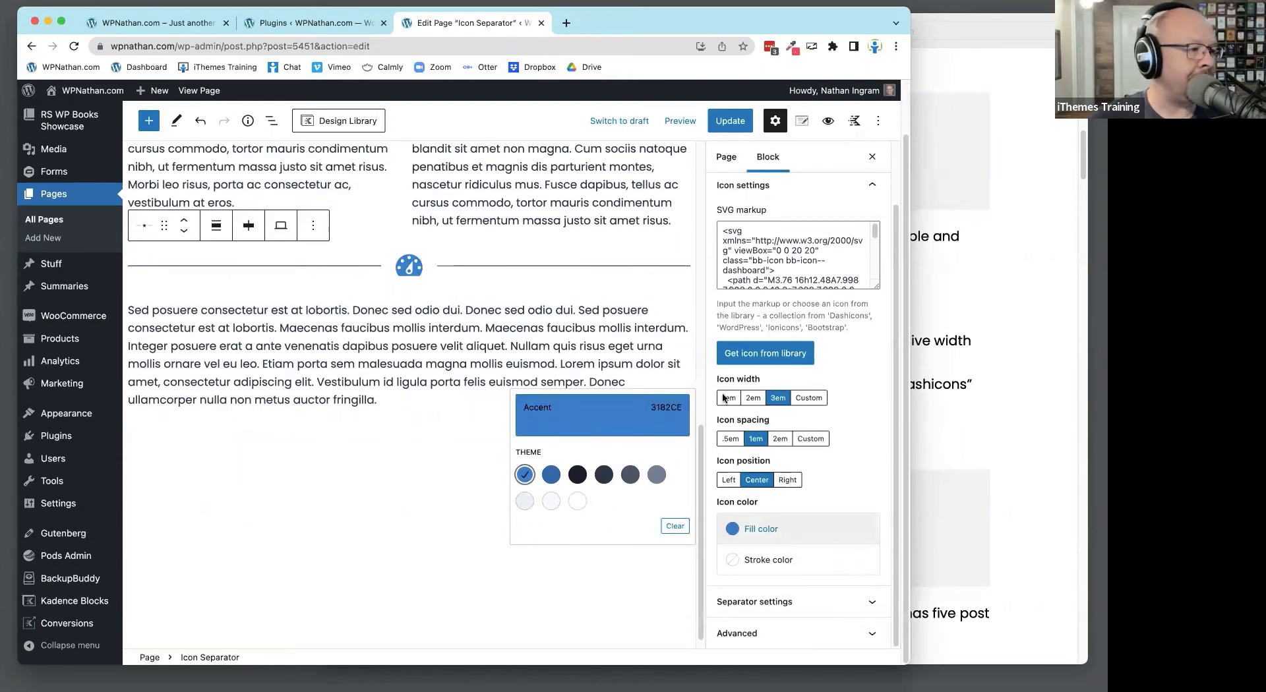
Try the Subtle Text and White or offwhite theme colors as the icon's stroke color, and clear the stroke color
click(759, 561)
click(758, 560)
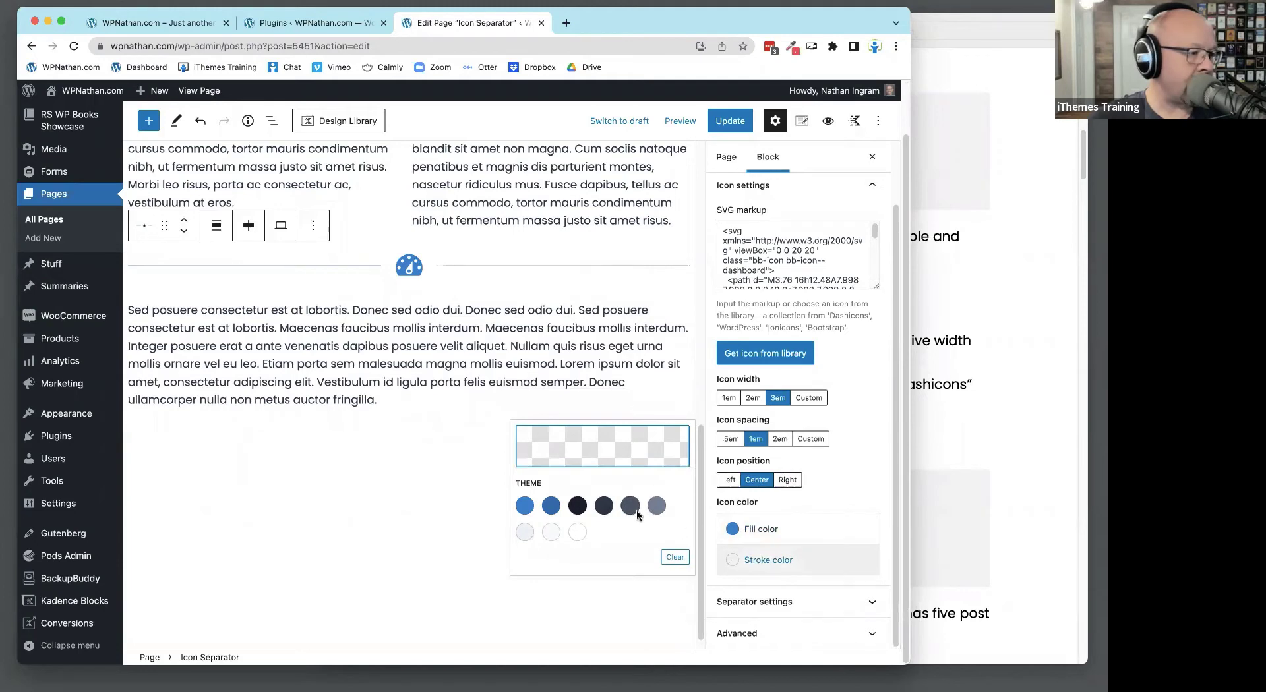
click(657, 506)
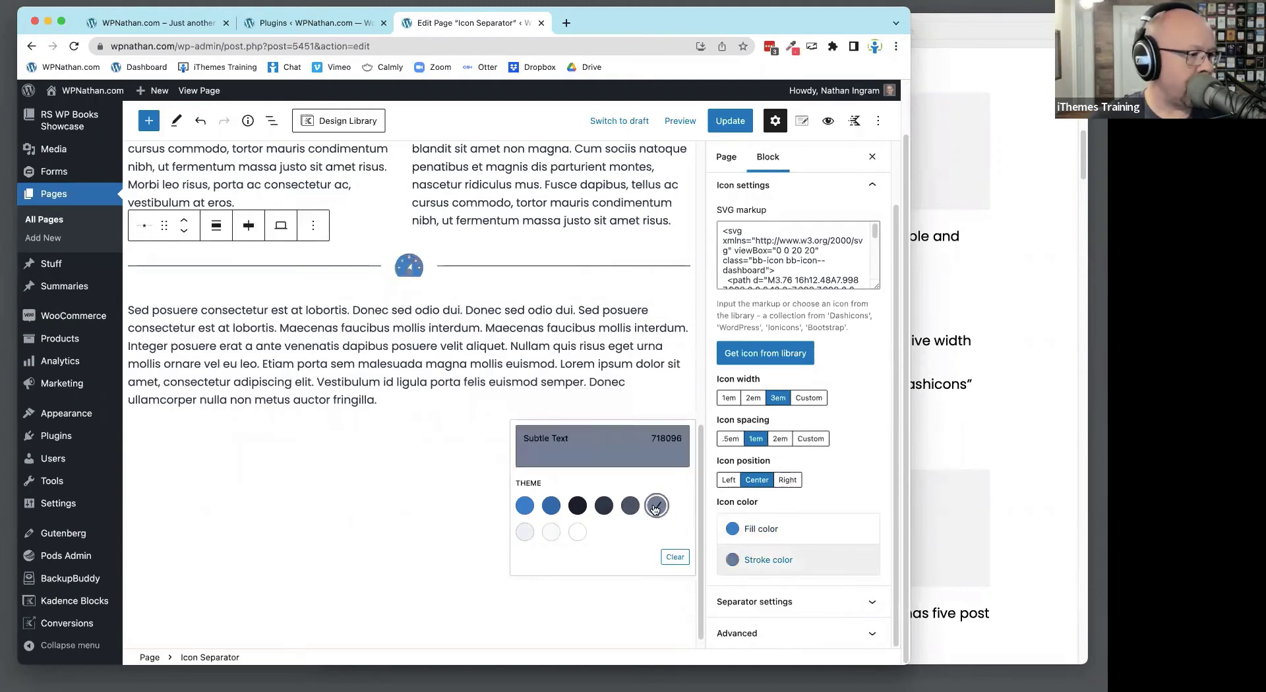
click(577, 533)
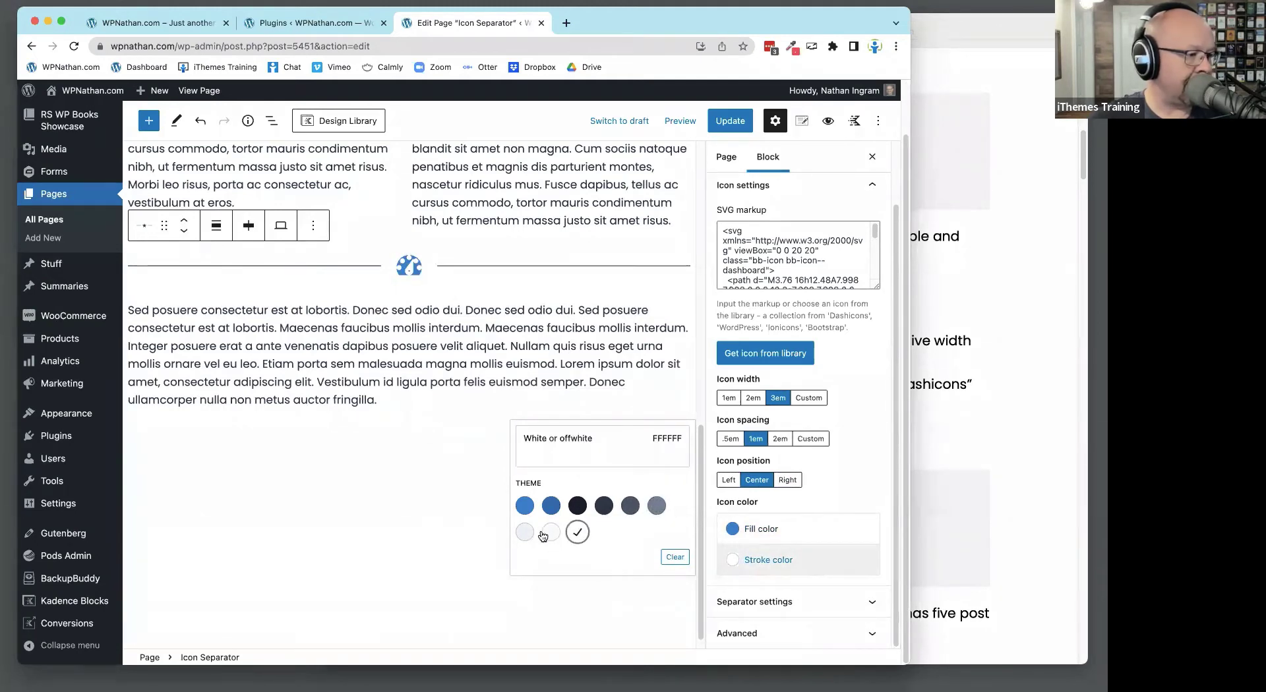
click(674, 558)
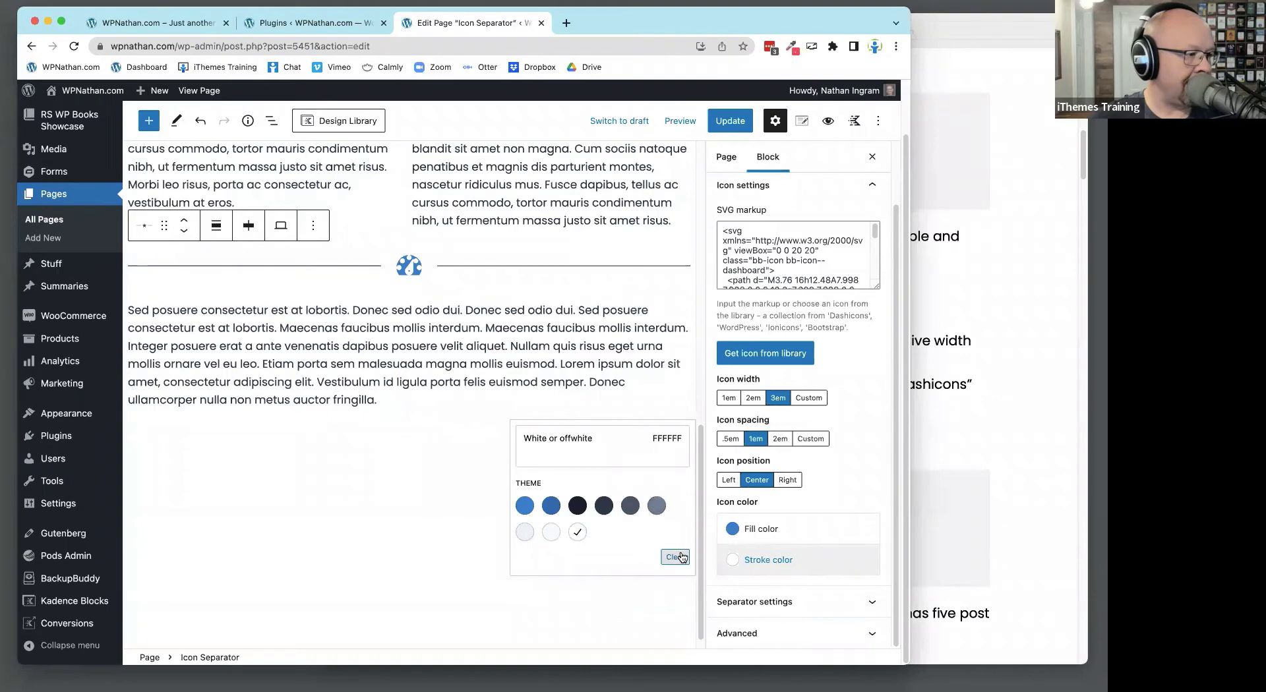
click(864, 462)
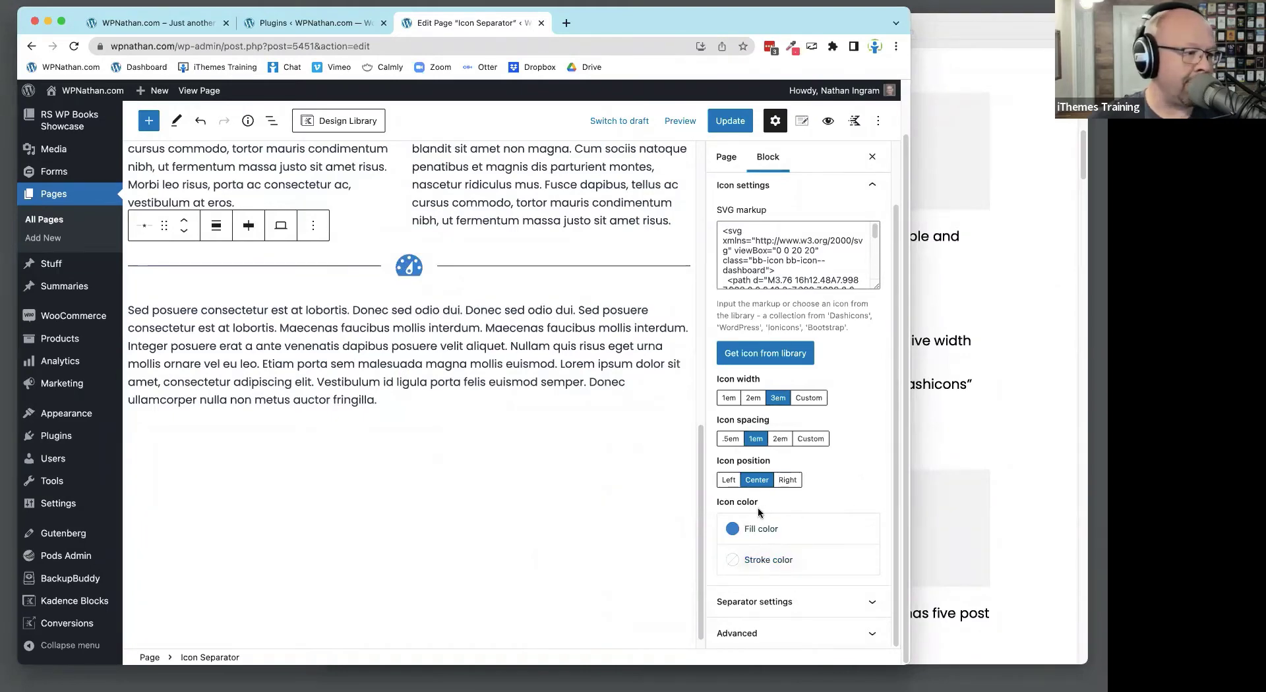
Try separator widths of 1/2 and 1/4, set the width to 3/4, and check the separate top and bottom margin fields
click(802, 602)
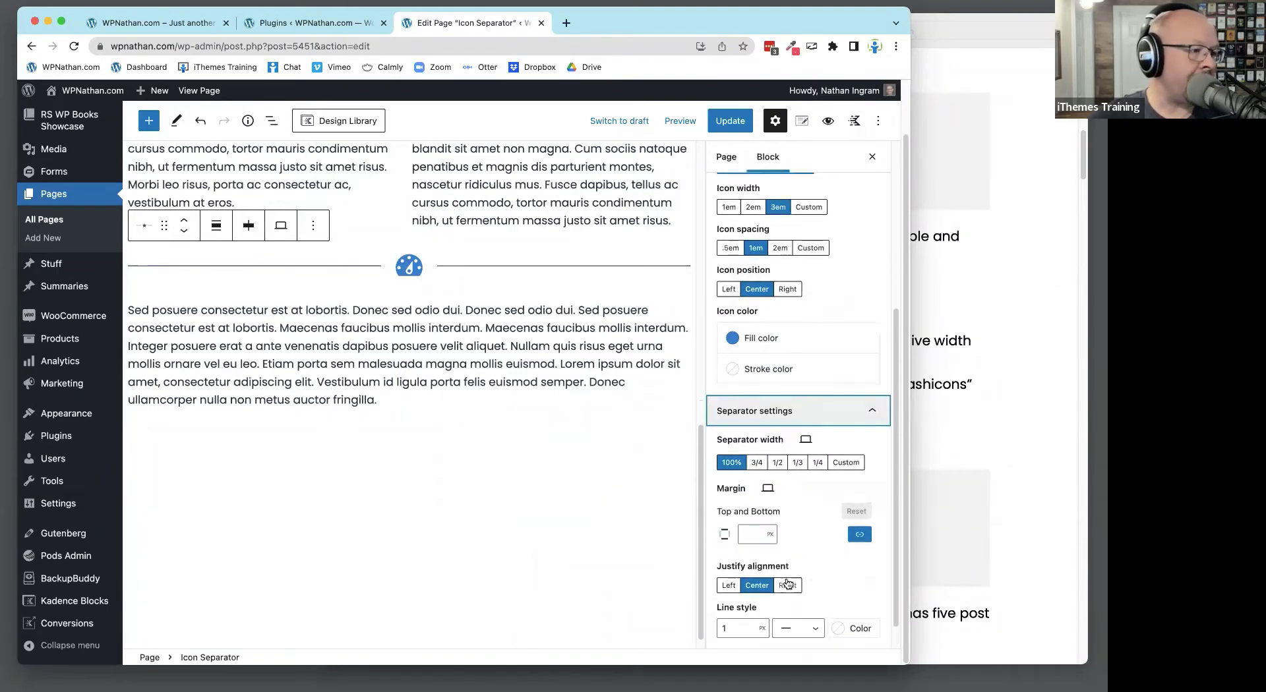
scroll(782, 430, down, 1)
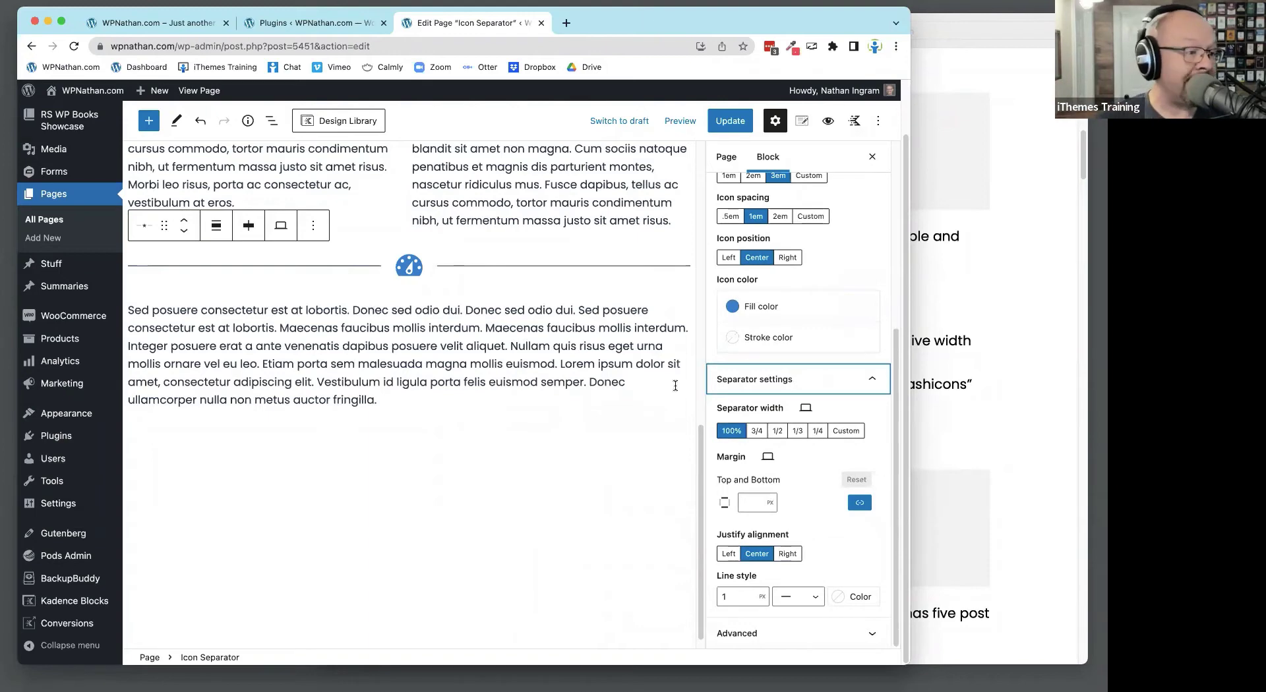
click(756, 430)
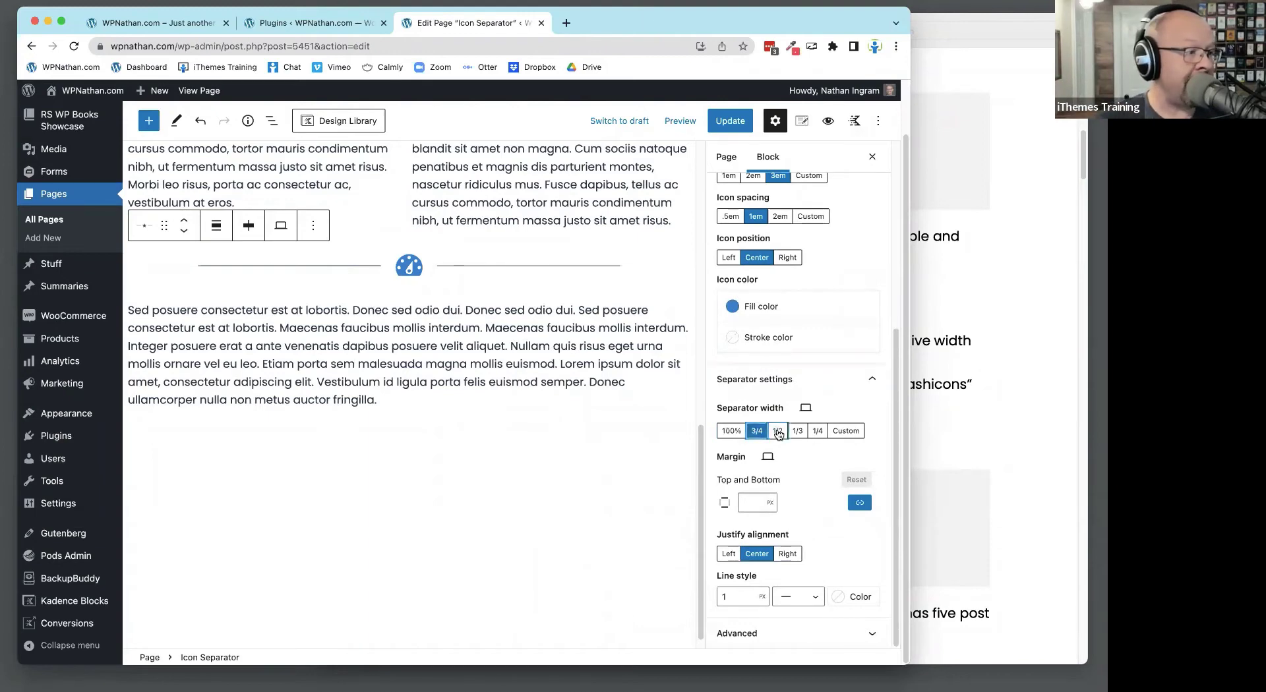
click(777, 431)
click(815, 430)
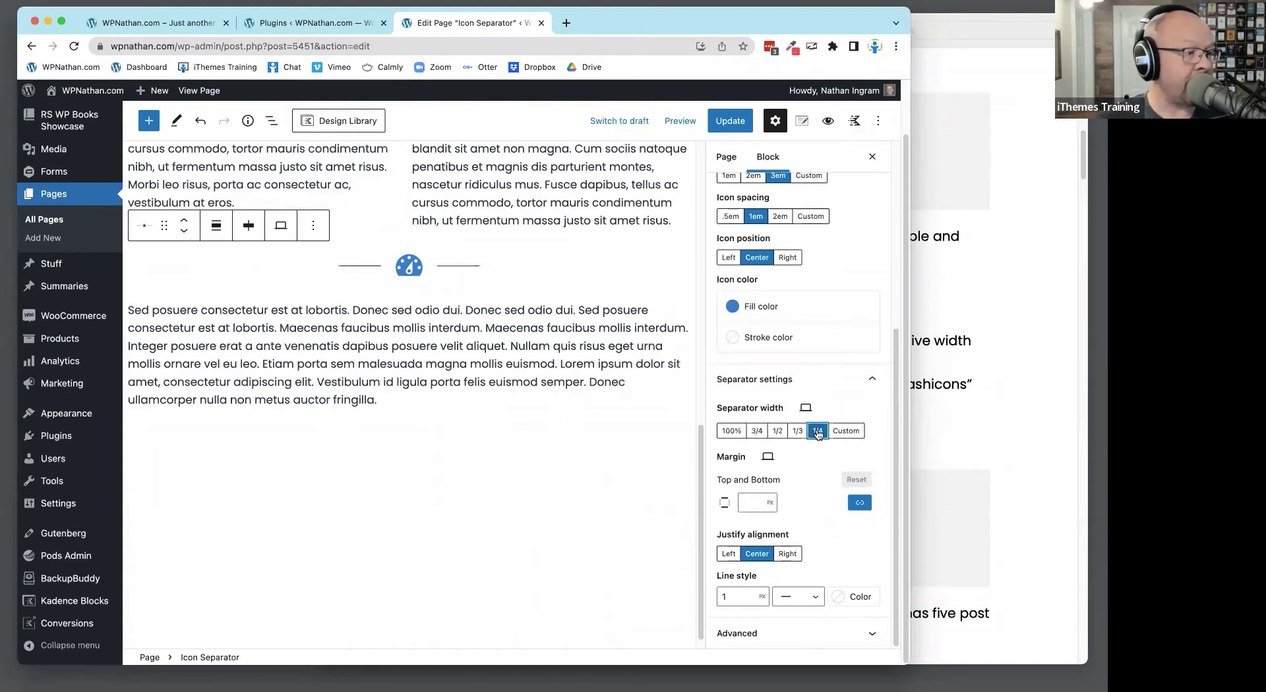
click(760, 432)
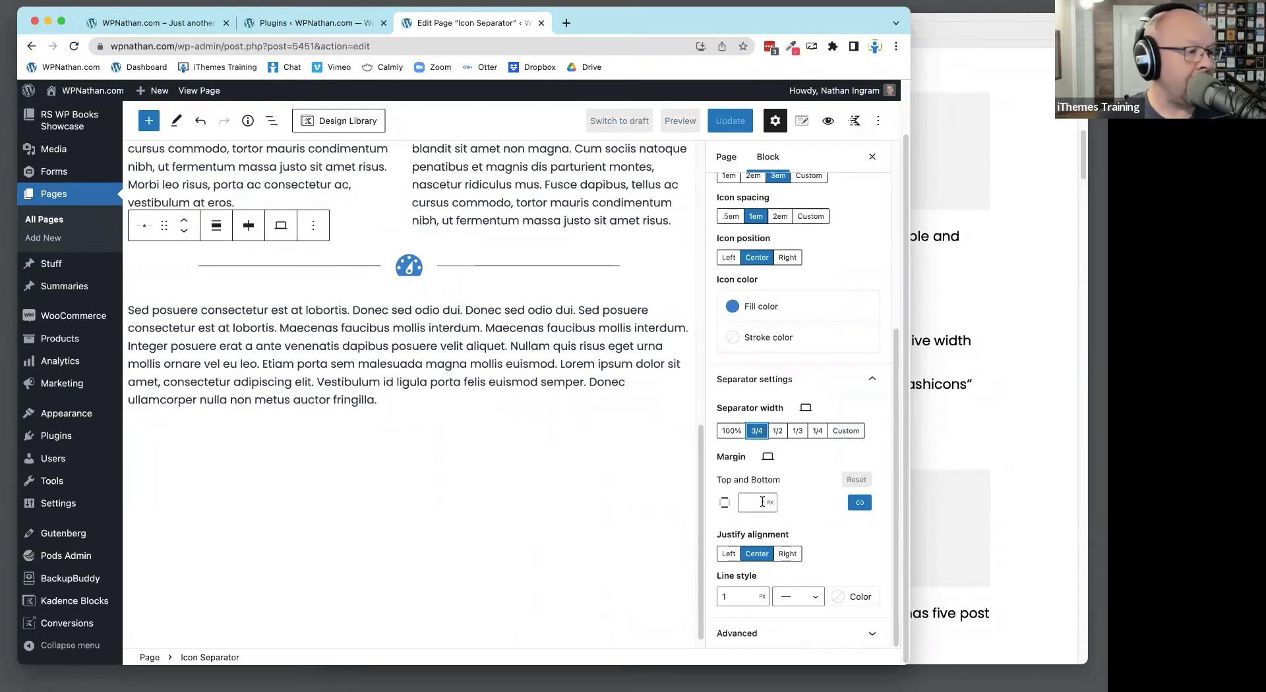
click(859, 502)
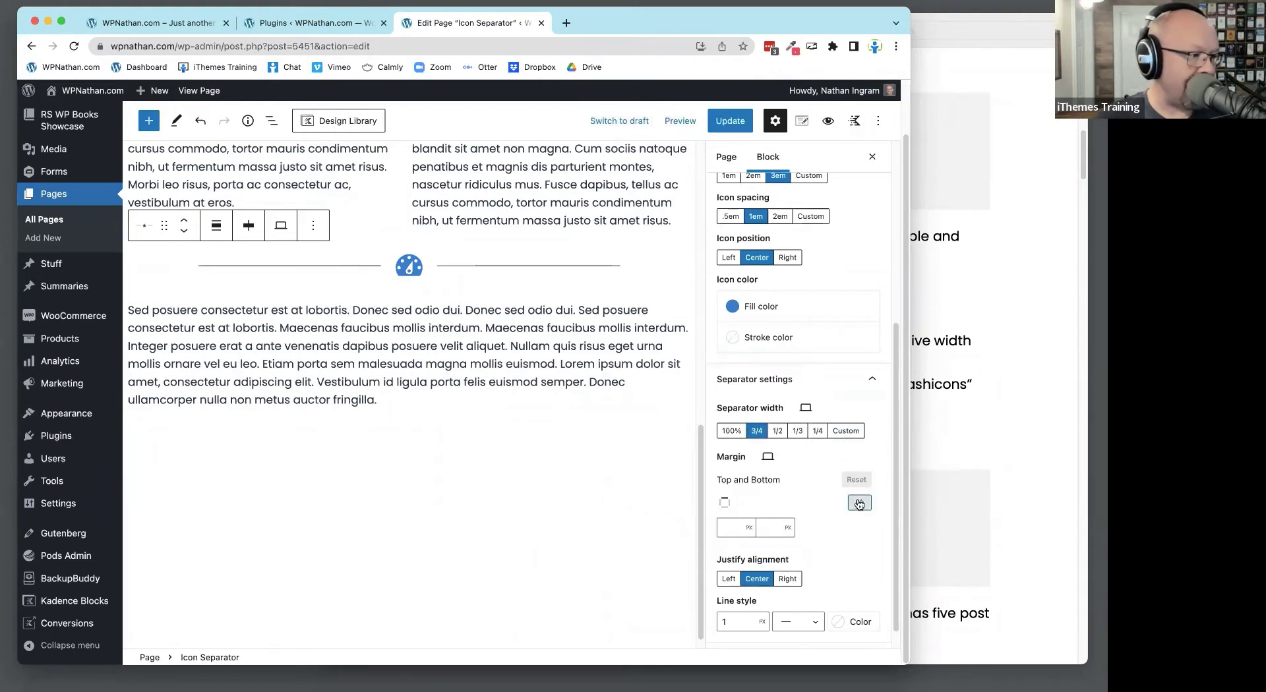
click(859, 503)
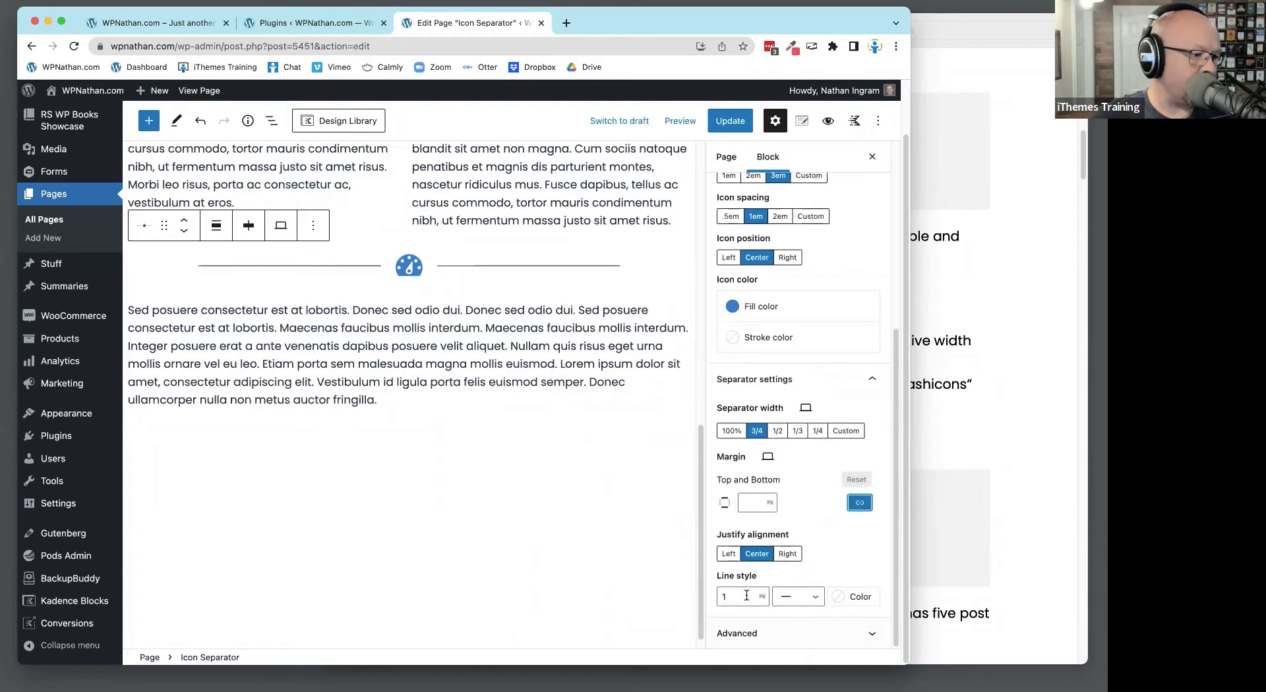
Make the separator line dotted and 5 px thick, and color it with the Subtle Text theme color
click(798, 597)
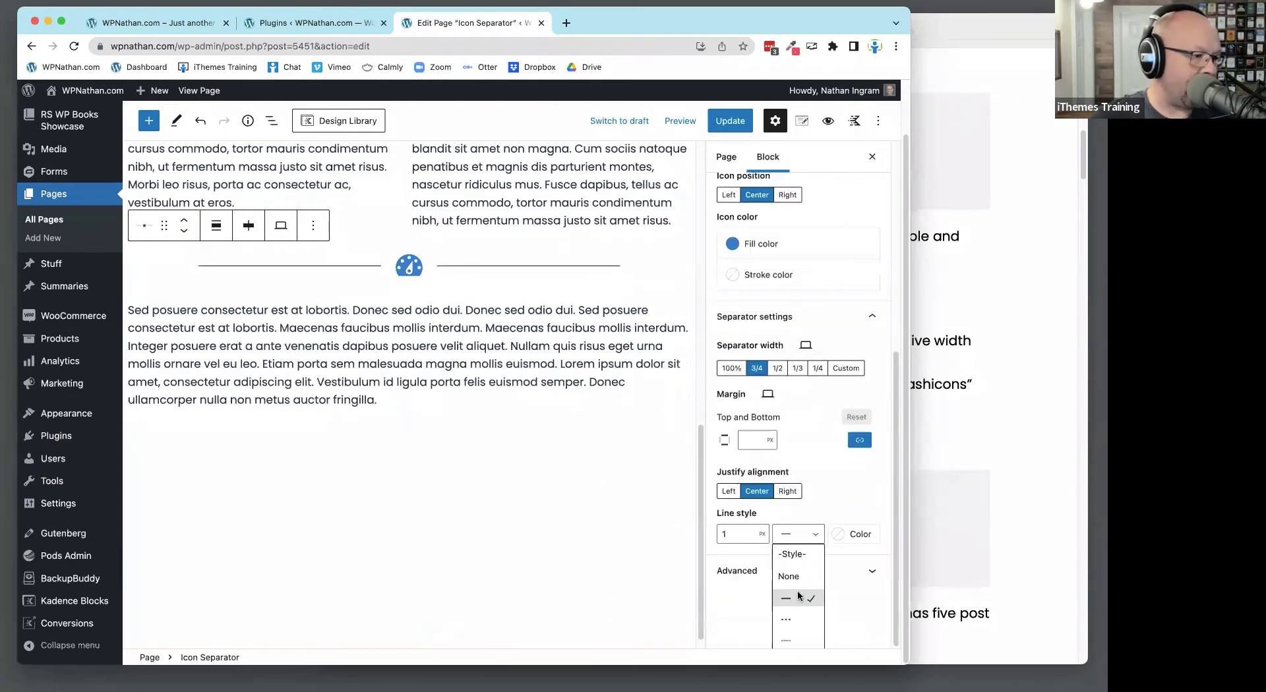
click(794, 641)
click(742, 597)
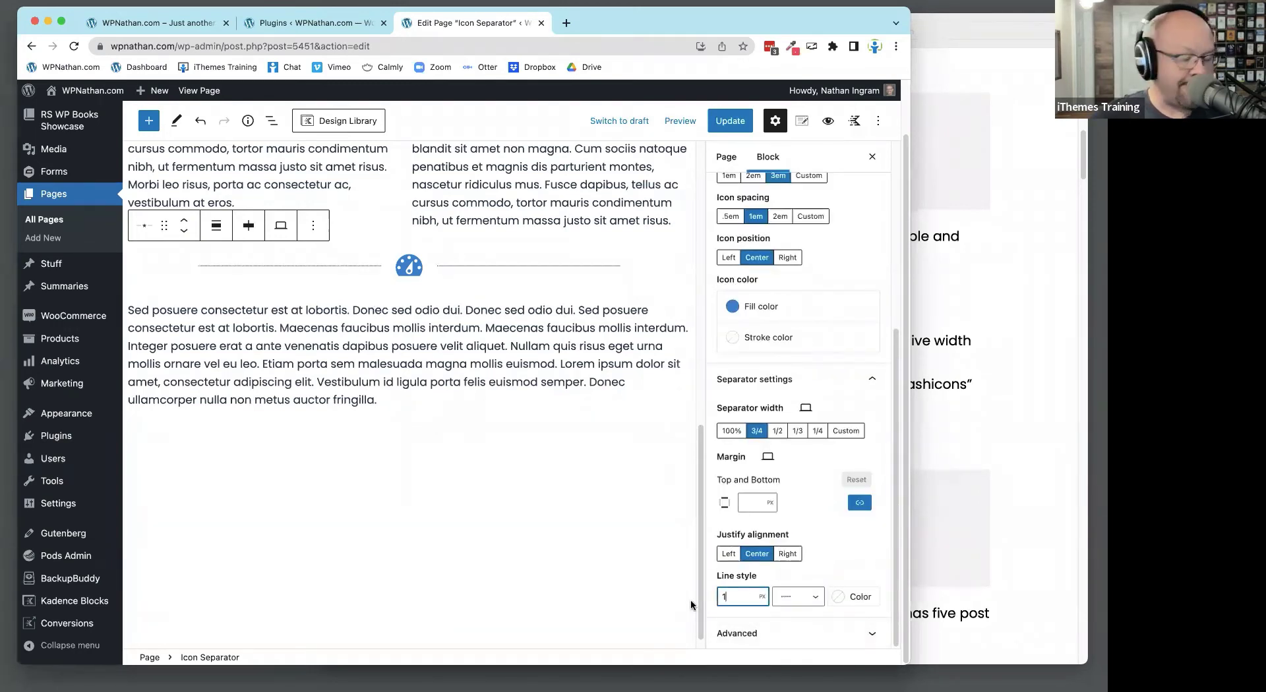
key(BackSpace)
text(5)
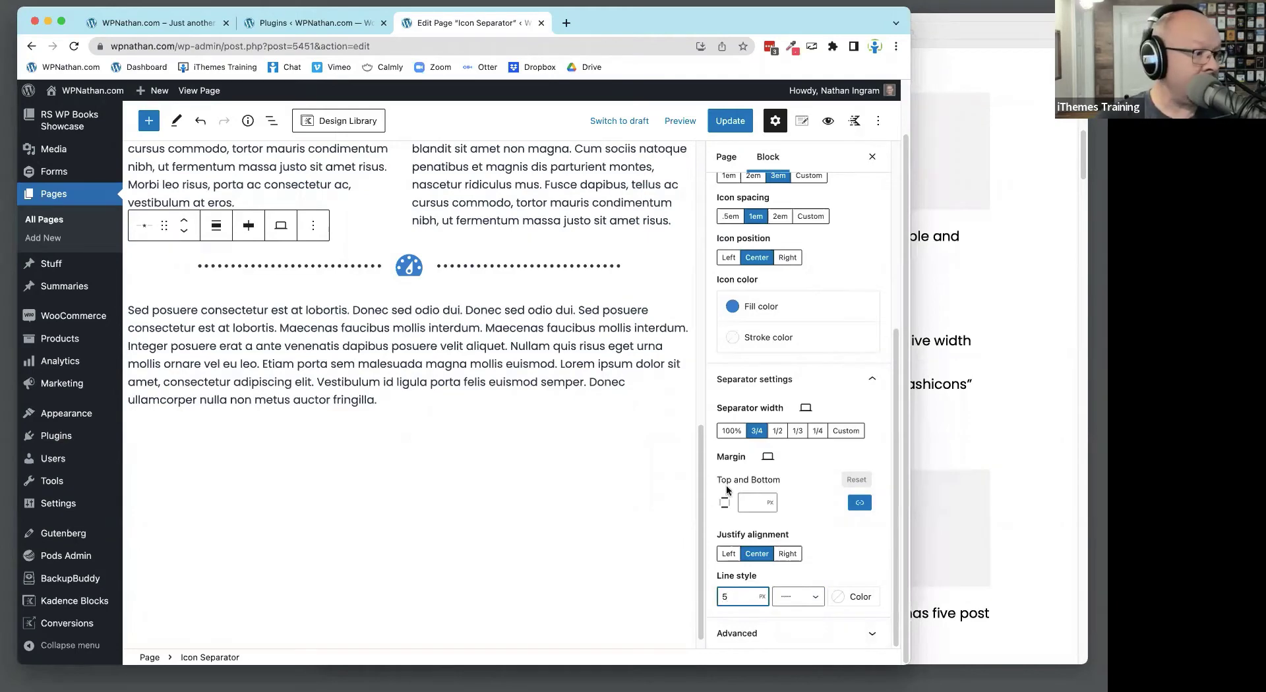
click(851, 597)
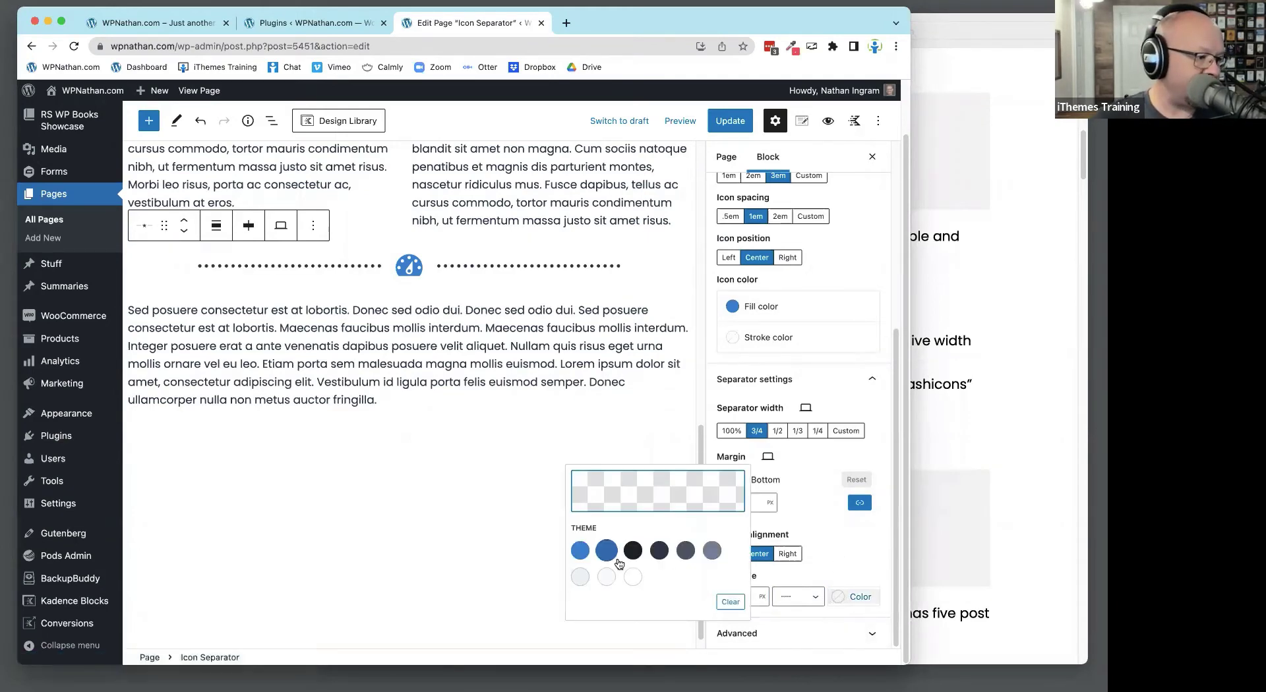
click(712, 552)
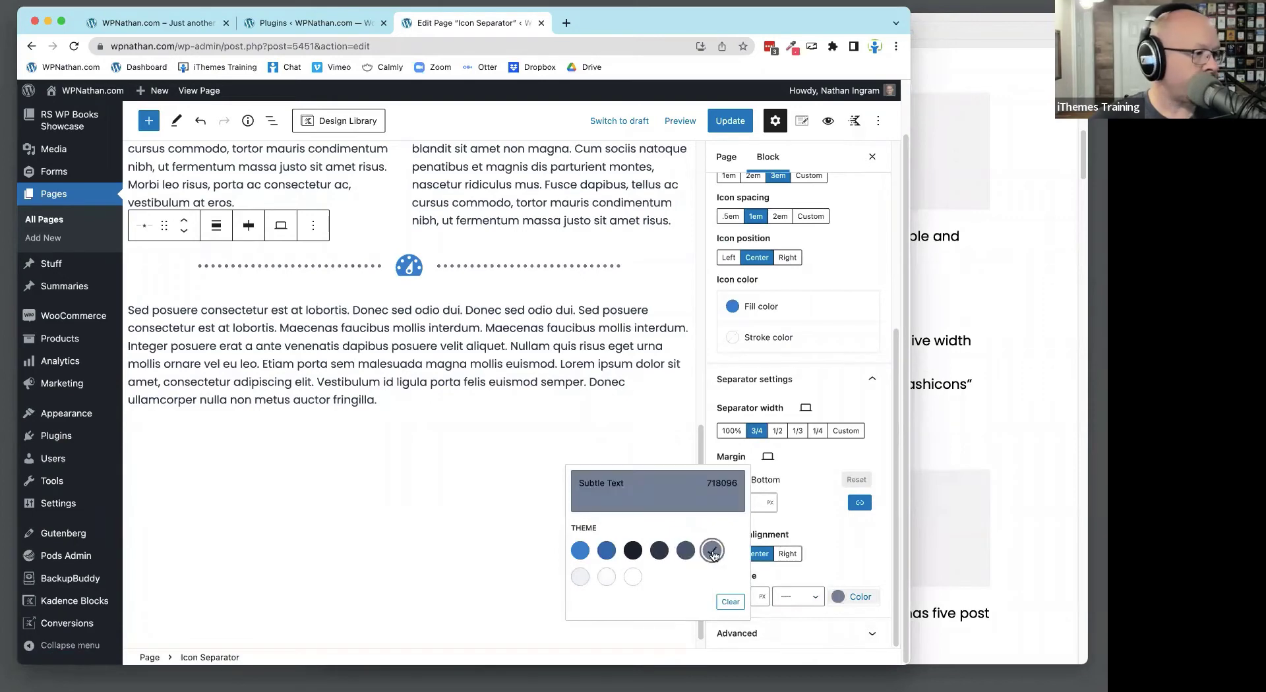
click(422, 381)
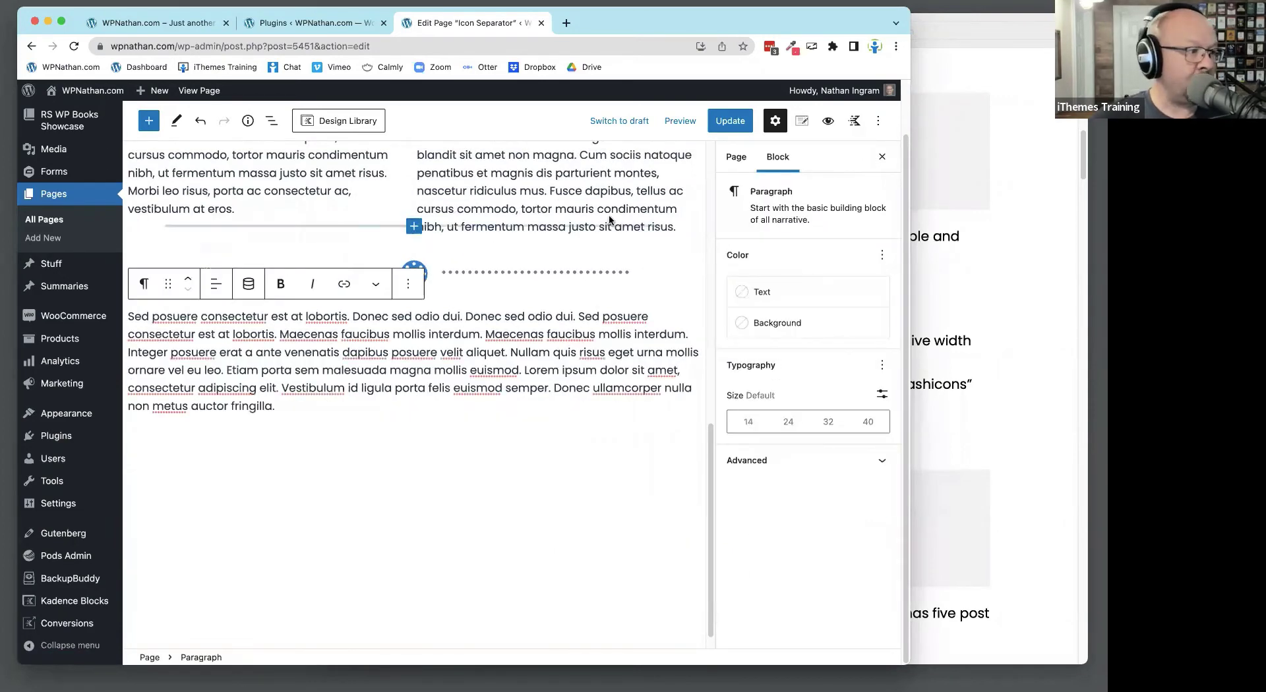
Reselect the Icon Separator block and review its icon settings, separator settings and advanced options
key(Escape)
key(Up)
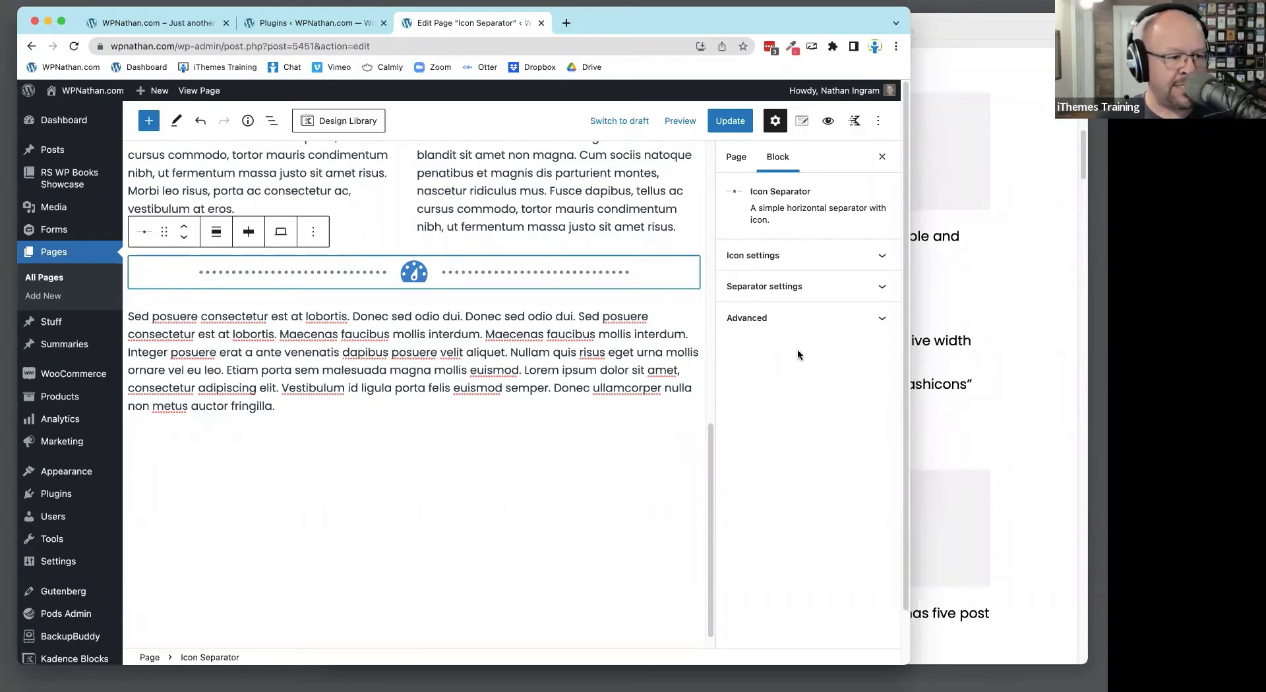
click(764, 261)
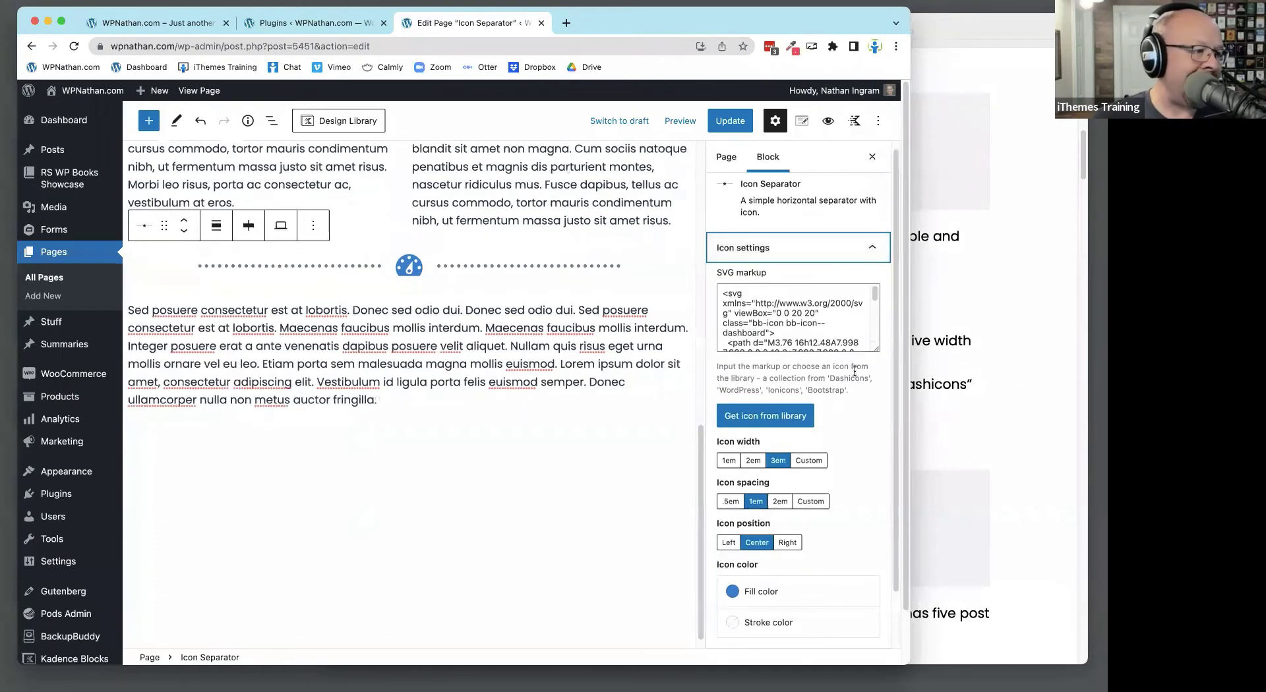
scroll(818, 315, down, 5)
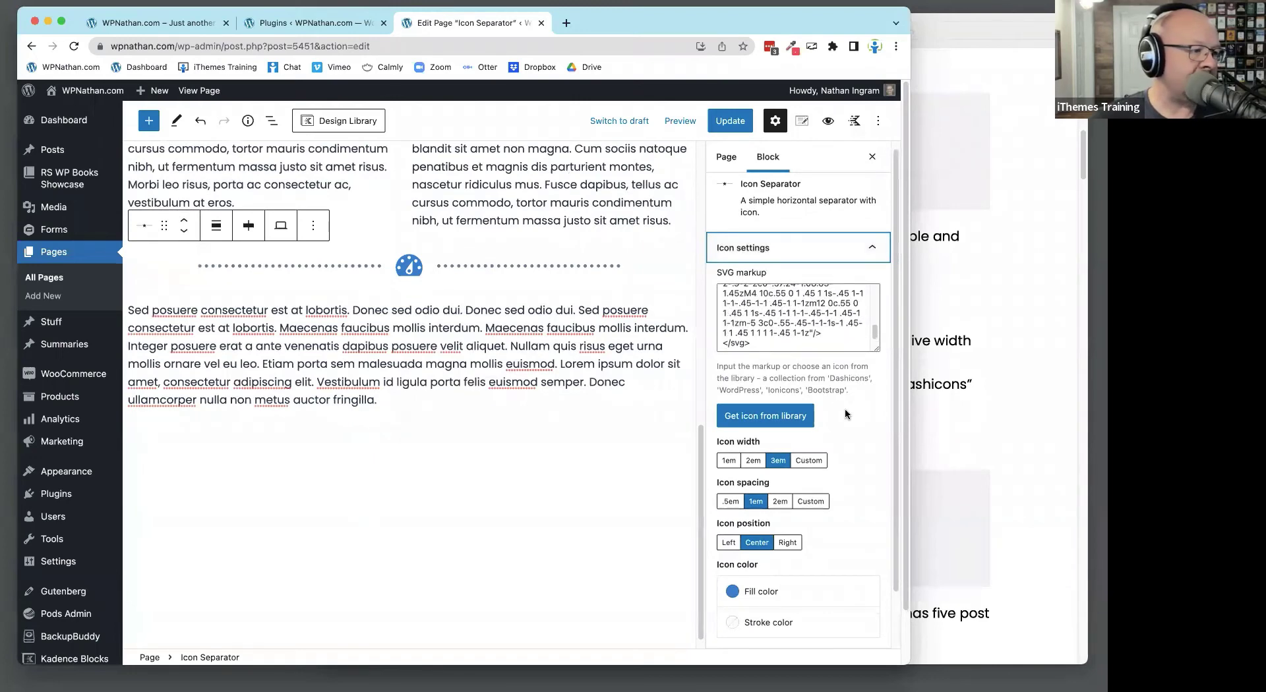
scroll(844, 409, down, 3)
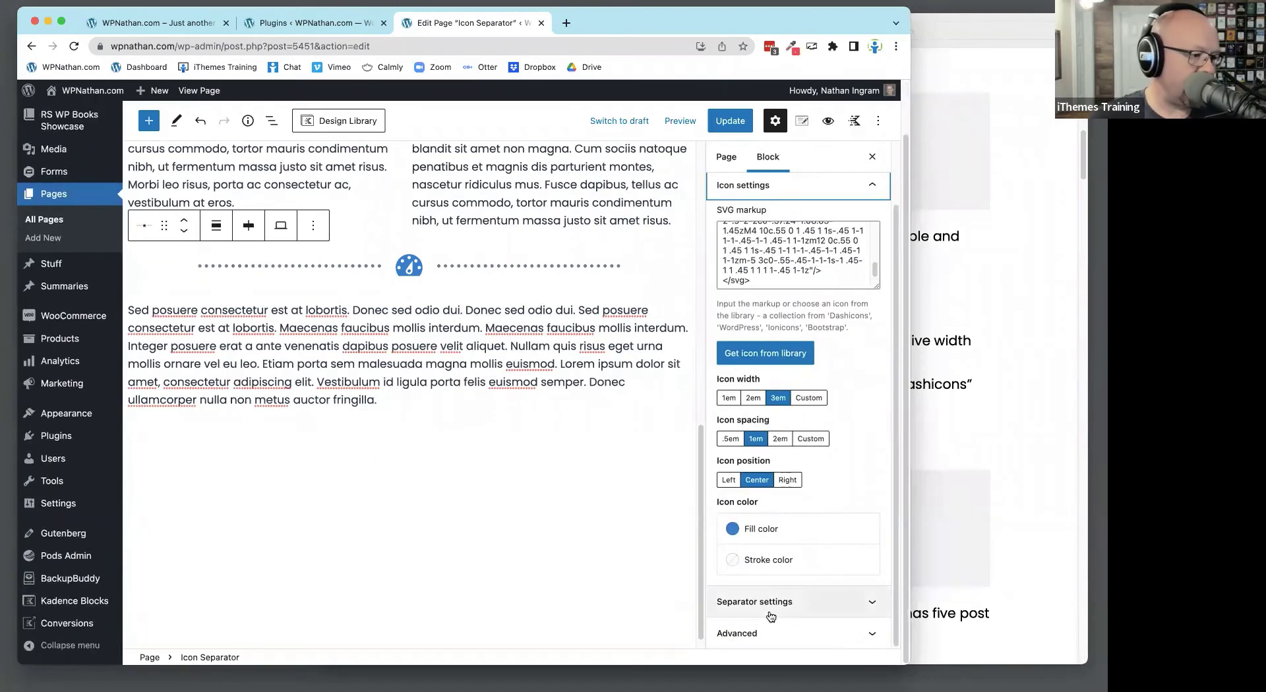
scroll(777, 507, up, 3)
scroll(778, 507, down, 3)
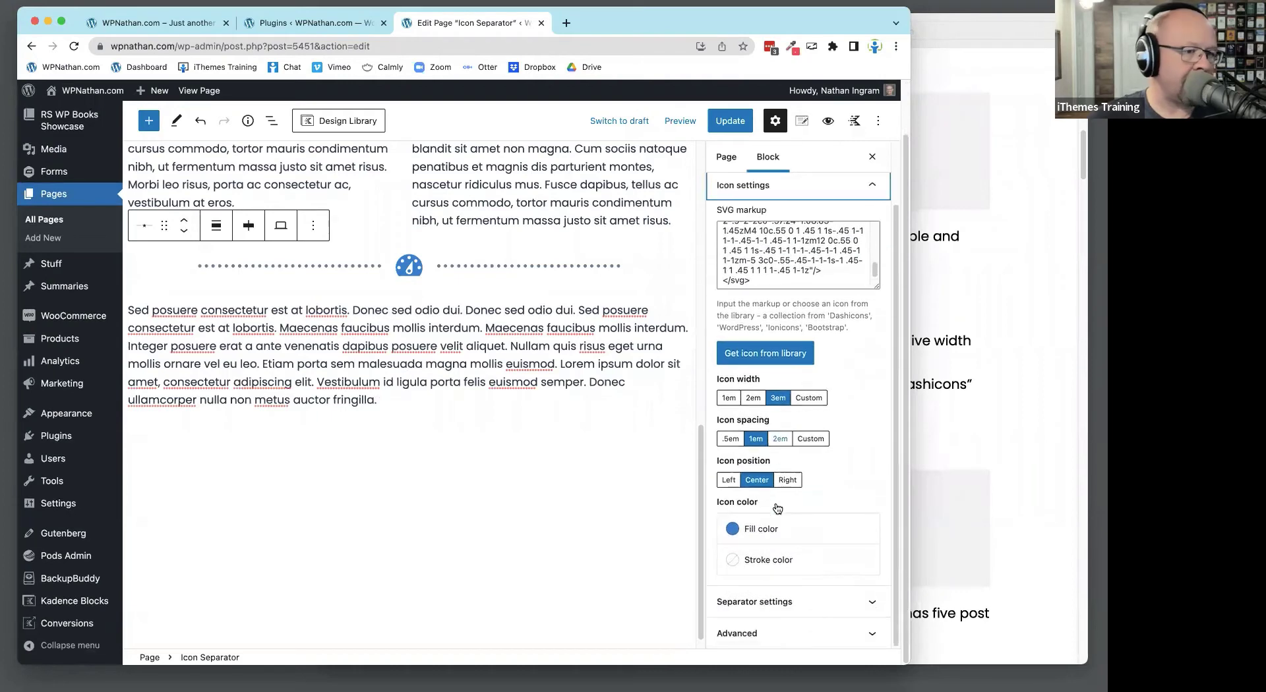
click(814, 601)
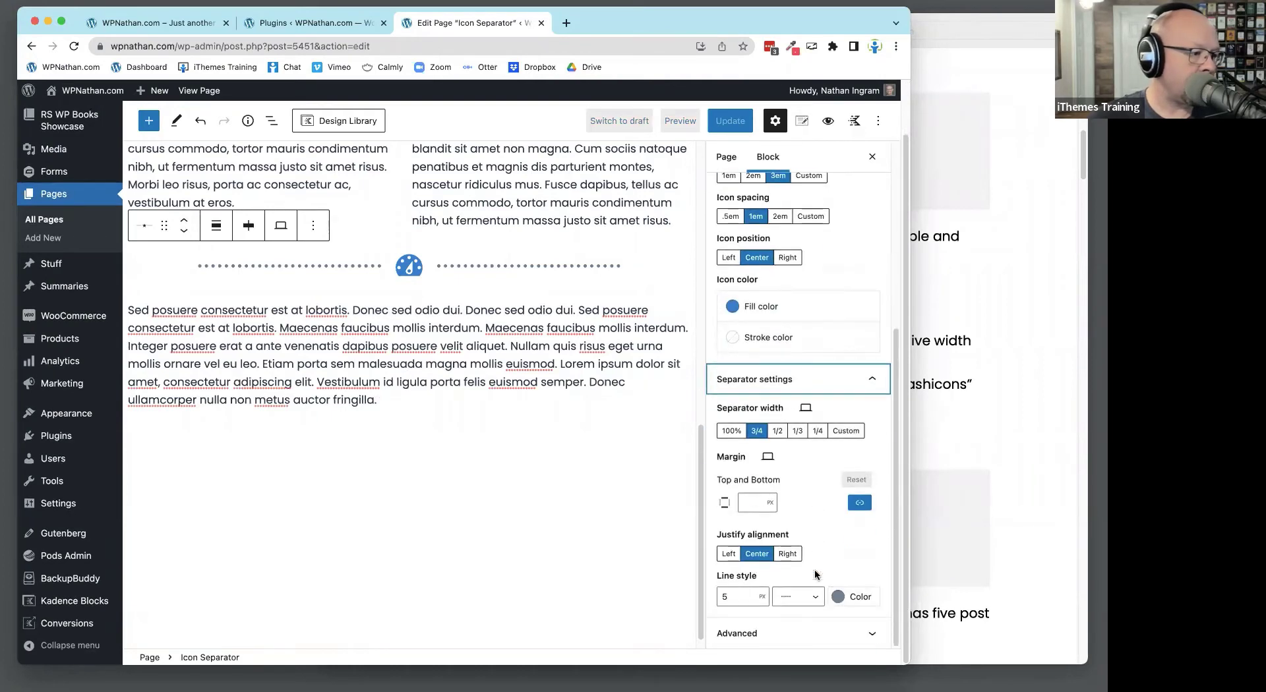
click(779, 634)
scroll(791, 489, up, 5)
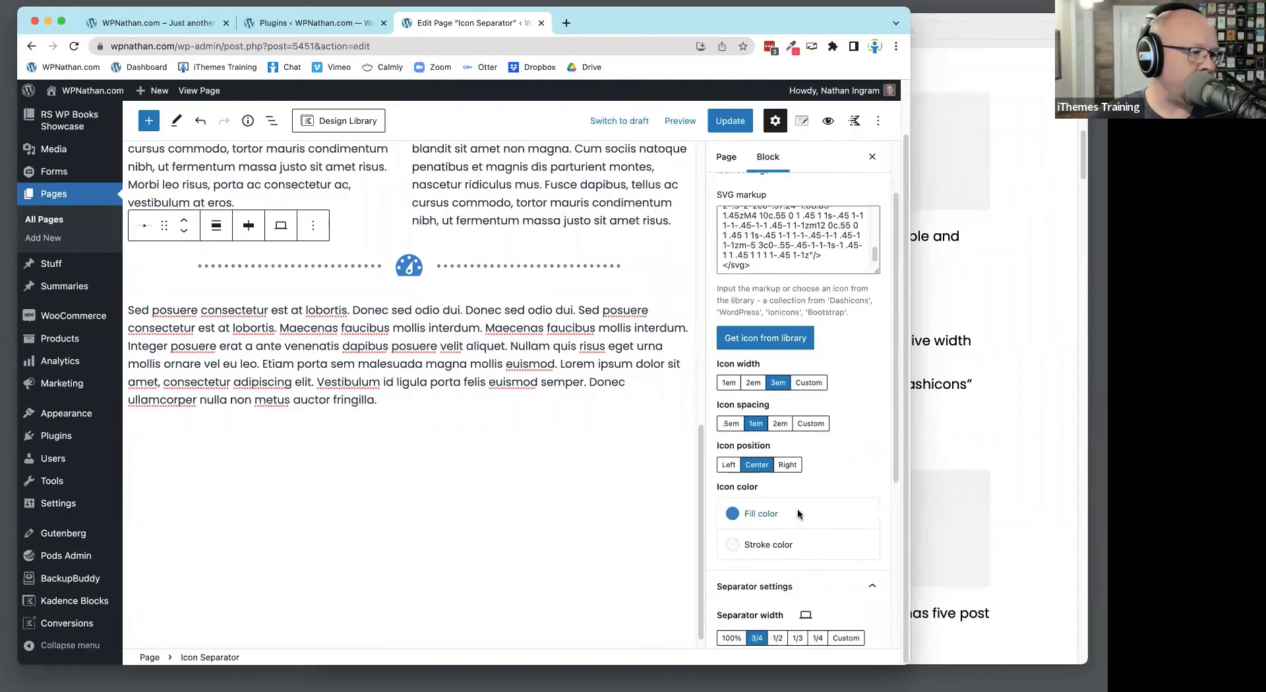
scroll(793, 331, up, 5)
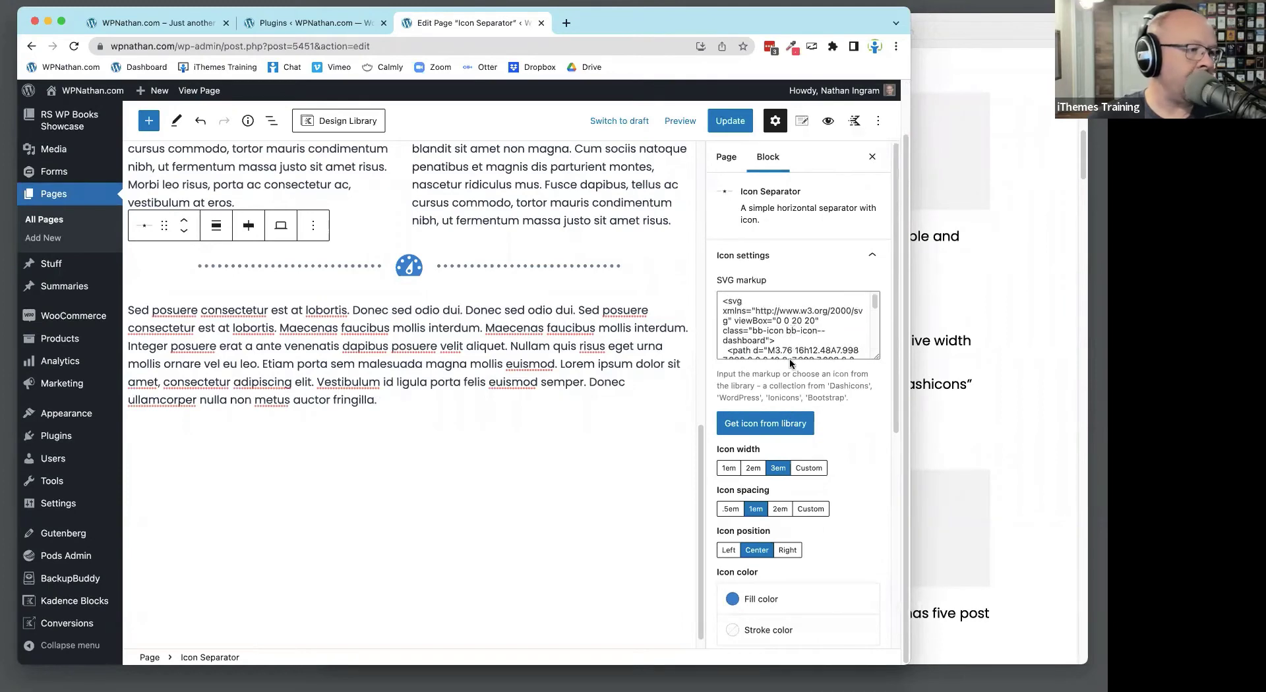
Examine the icon's SVG markup from start to end and update the page
click(751, 335)
scroll(758, 327, down, 5)
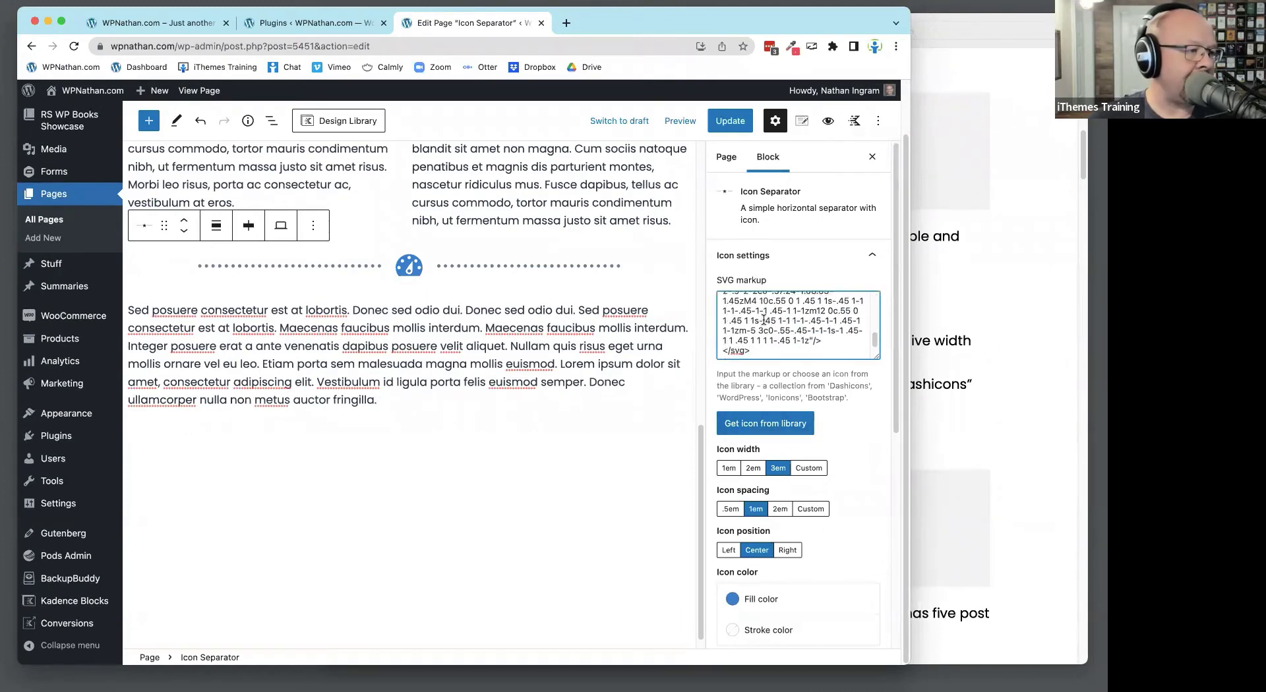
scroll(764, 320, up, 5)
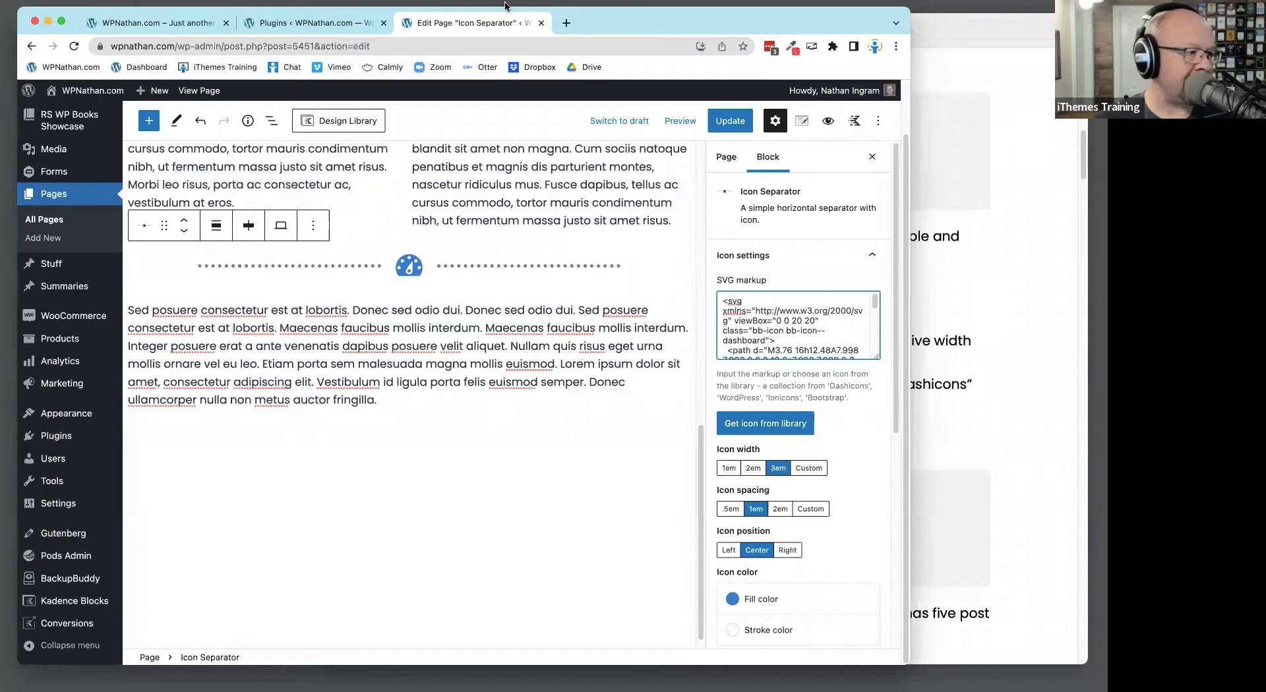
click(730, 121)
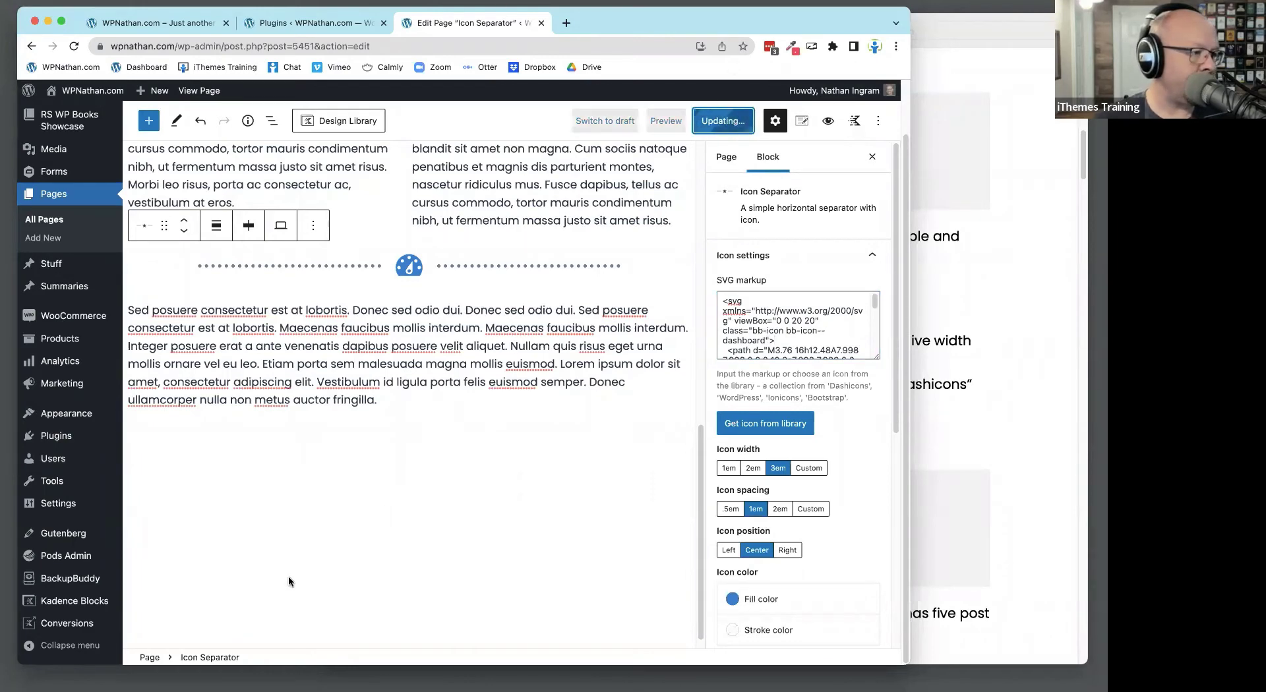
View the updated Icon Separator page in a new tab, check the separator on the front end, and close that tab
right_click(250, 622)
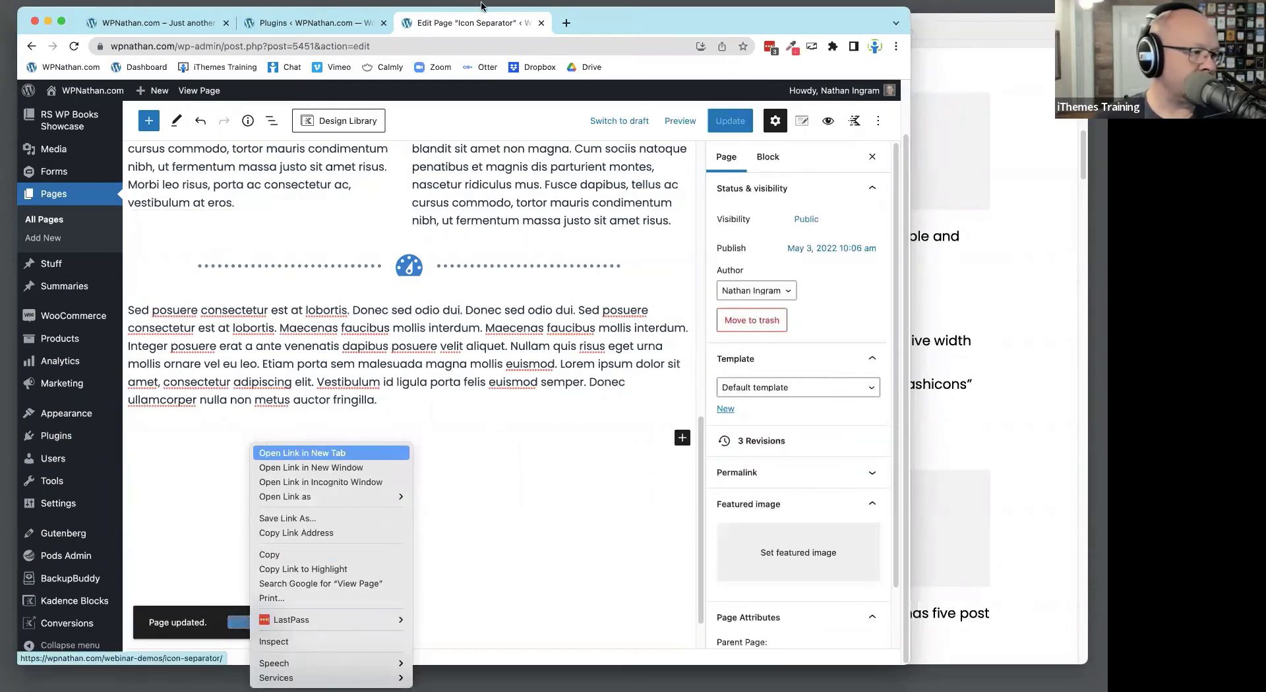
click(333, 453)
click(627, 23)
scroll(654, 289, down, 15)
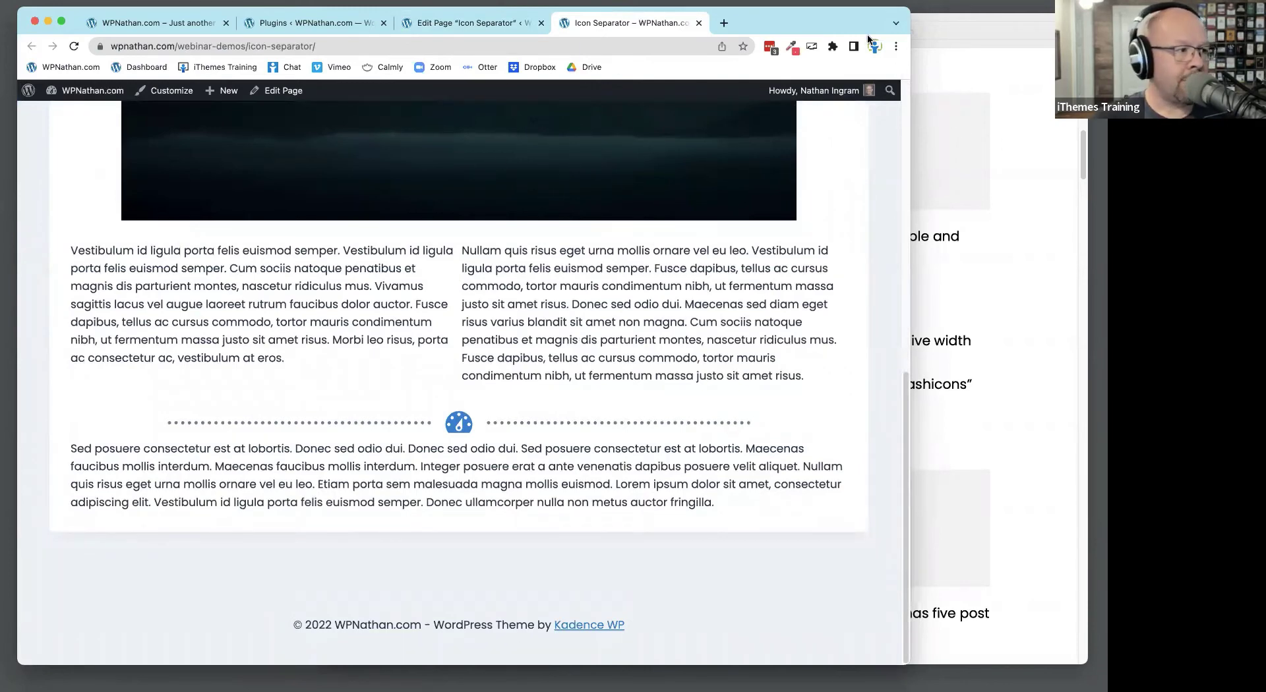
click(698, 23)
Switch to the May 2022 Plugin Roundup PDF and read the Magazine Blocks by BlockArt notes
click(992, 180)
scroll(985, 236, down, 3)
scroll(985, 236, down, 5)
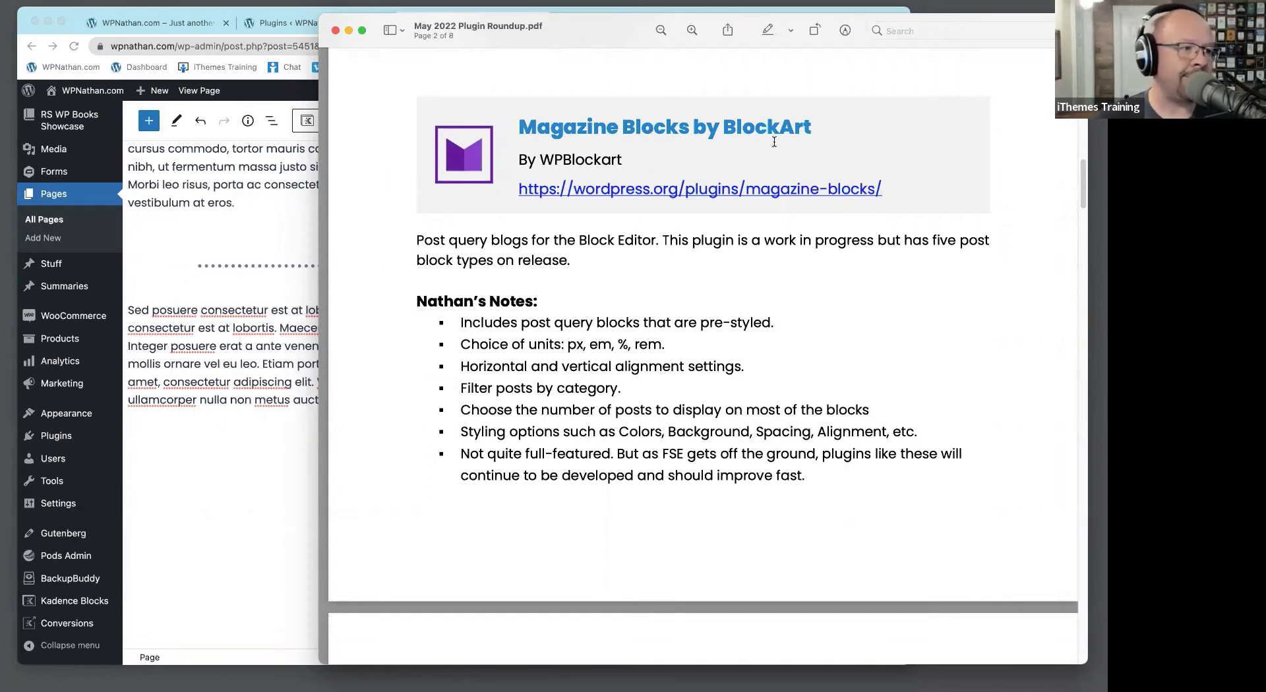
Return to the browser's installed plugins list and activate the Magazine Blocks plugin
click(279, 427)
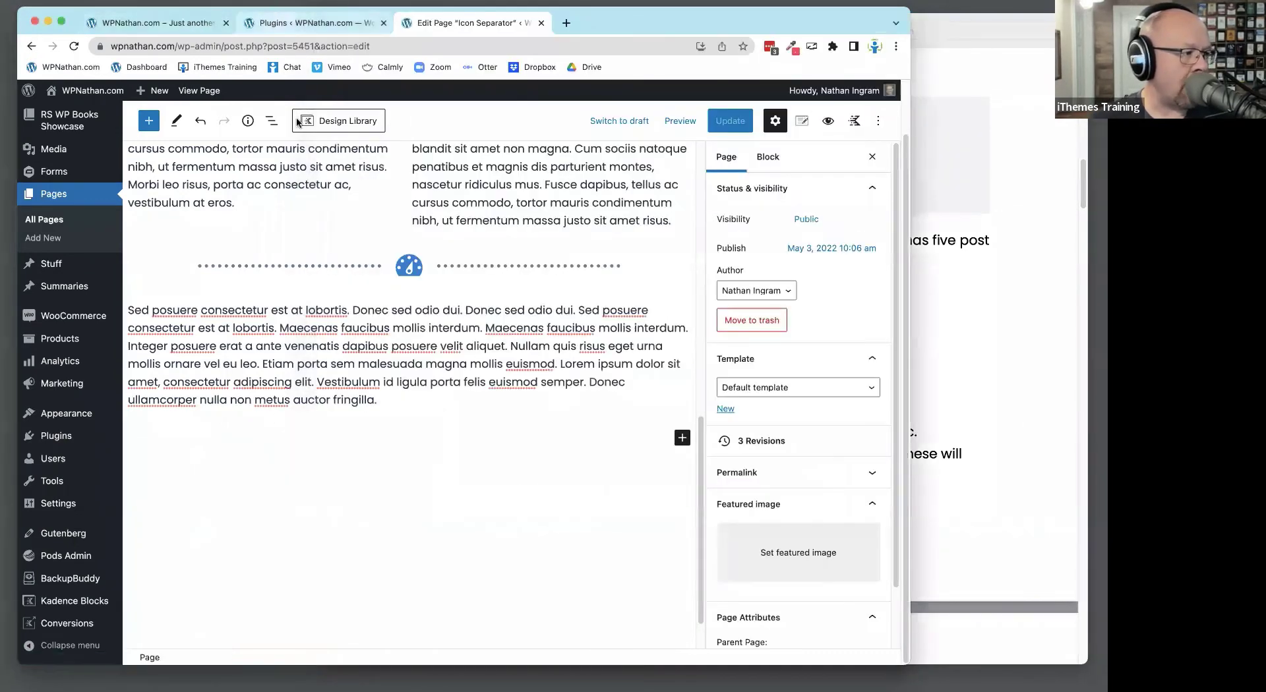
click(316, 22)
scroll(320, 330, down, 15)
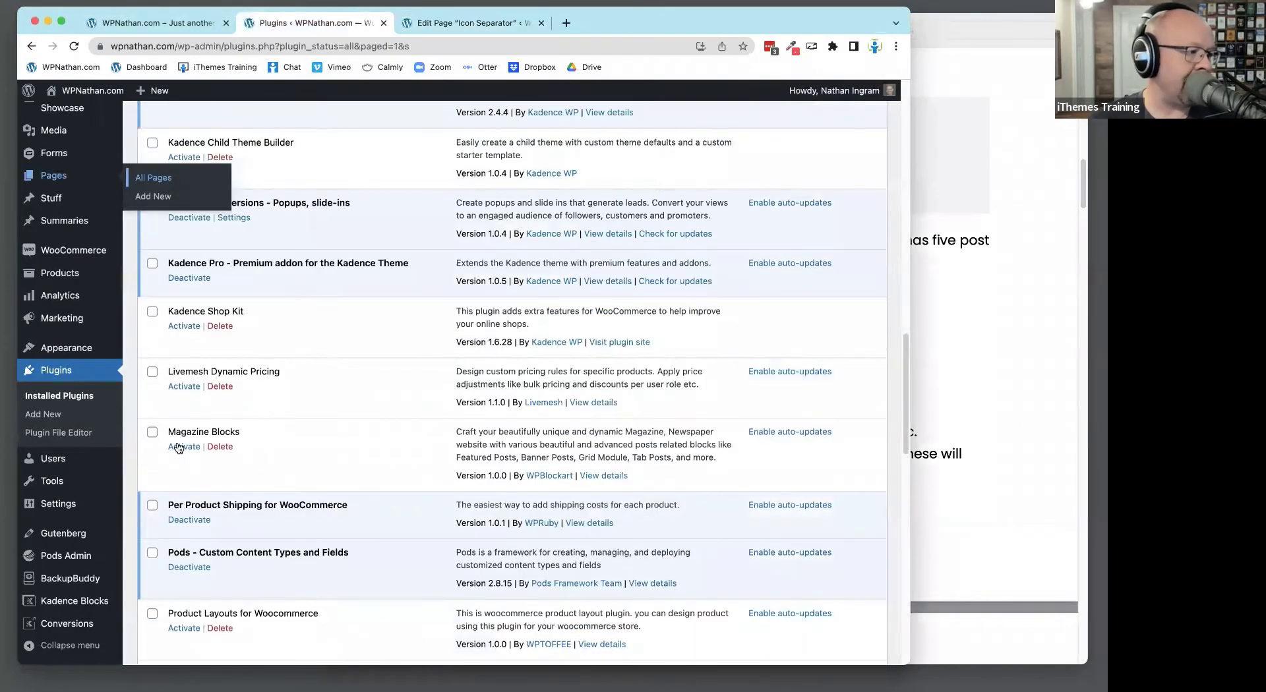
click(179, 447)
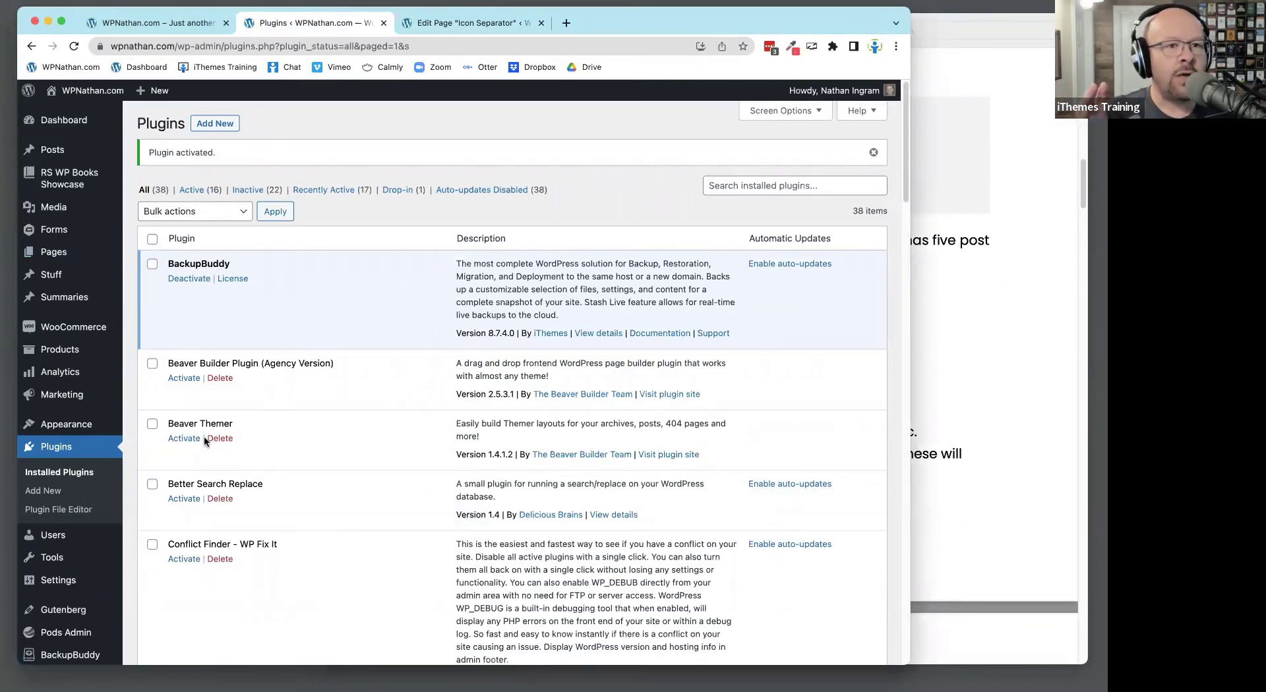
Leave the Icon Separator page editor and open the Magazine Blocks page for editing from the pages list
click(493, 25)
click(47, 222)
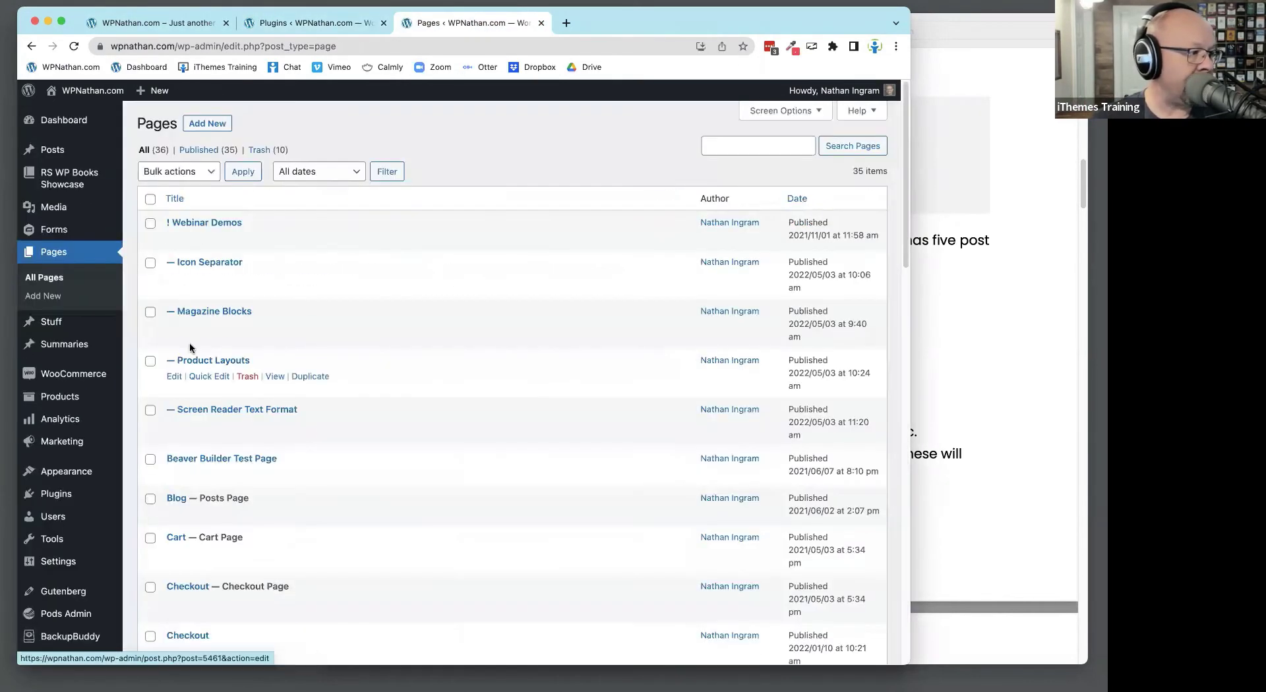
click(179, 329)
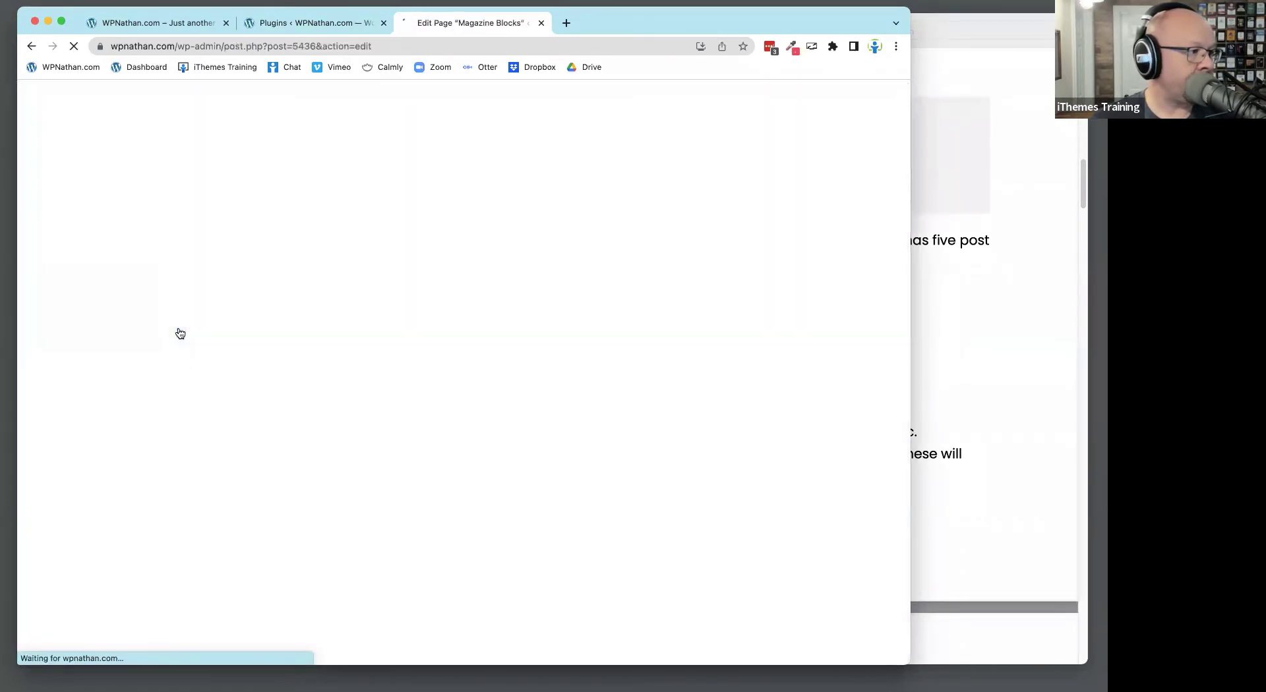
Insert a Featured Posts block in the empty paragraph of the Magazine Blocks page
click(481, 229)
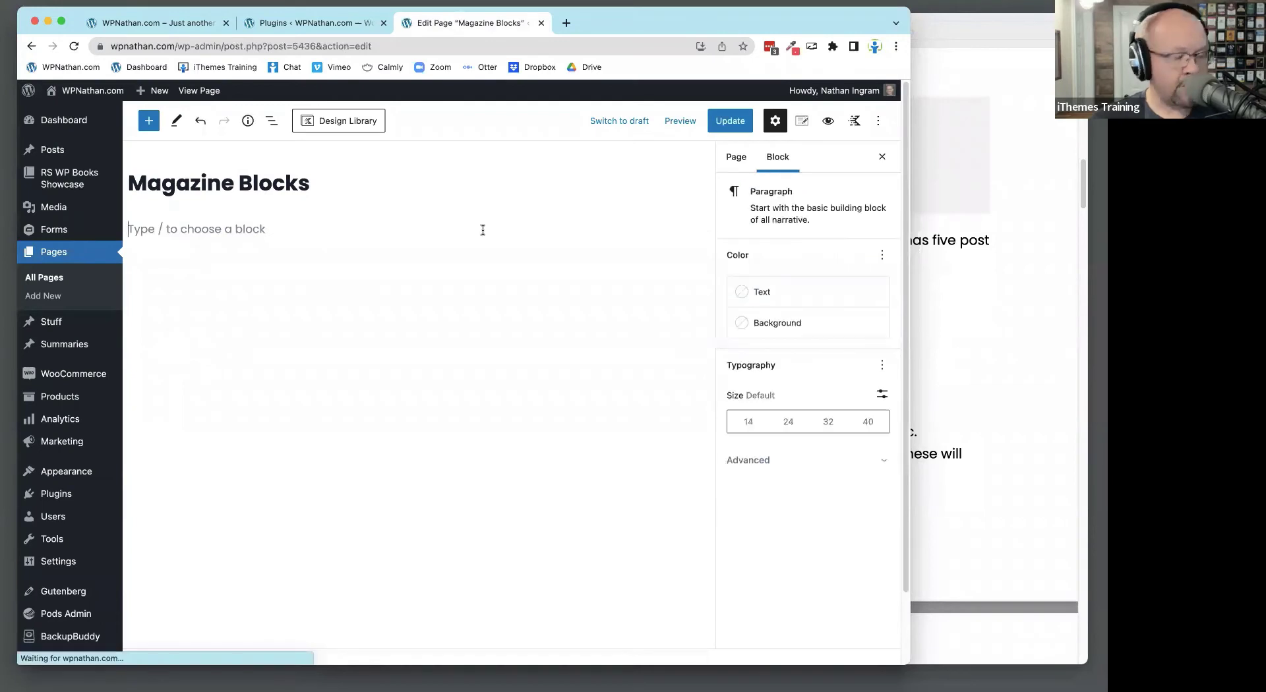
text(/magaz)
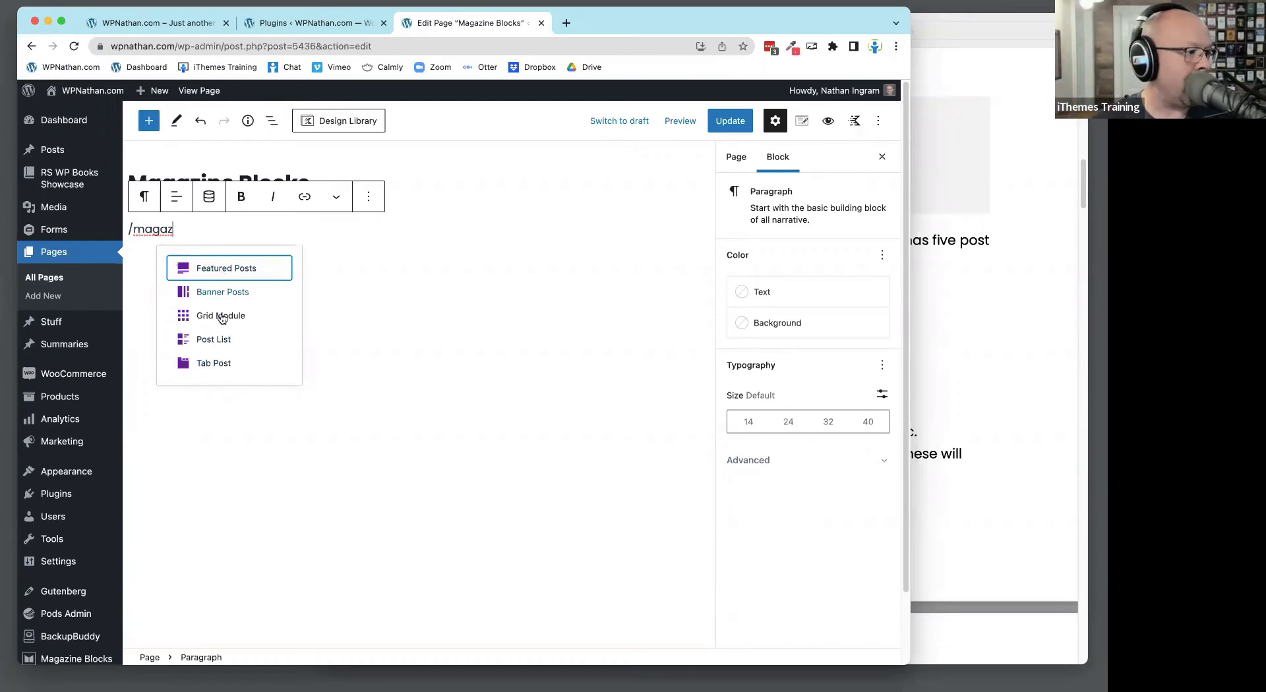
click(231, 268)
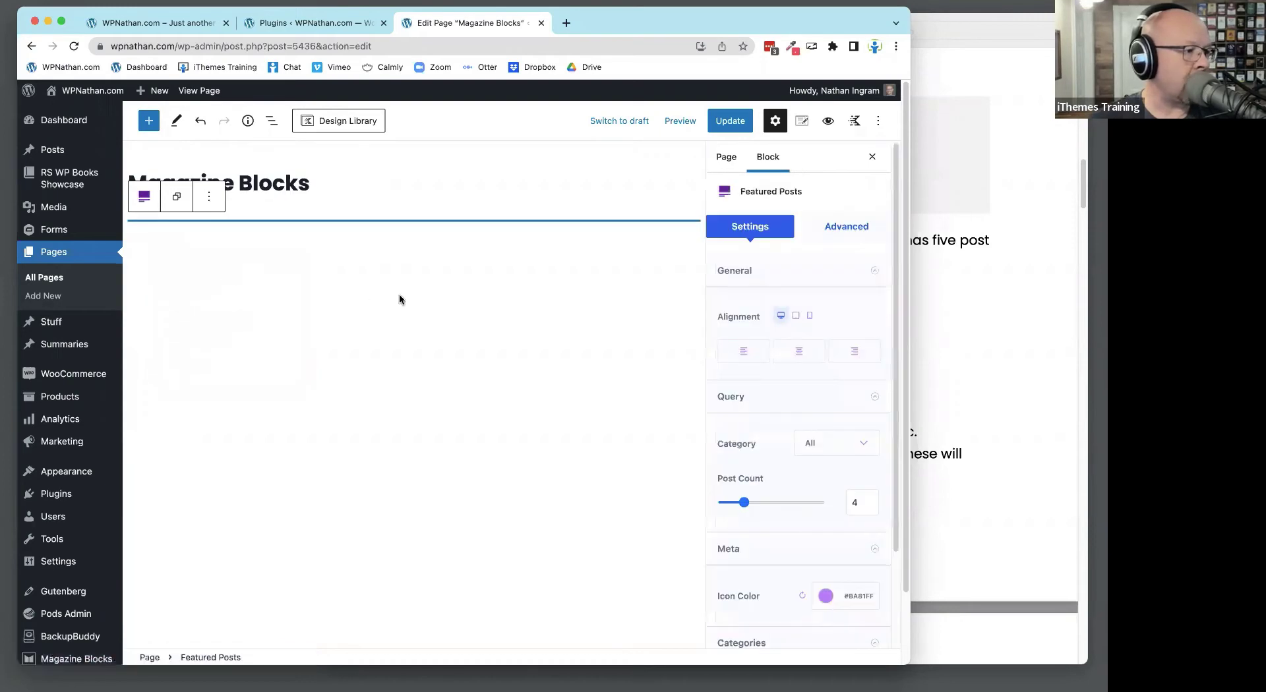
Examine the Featured Posts layout and its alignment, query, meta and category color settings
scroll(496, 315, down, 5)
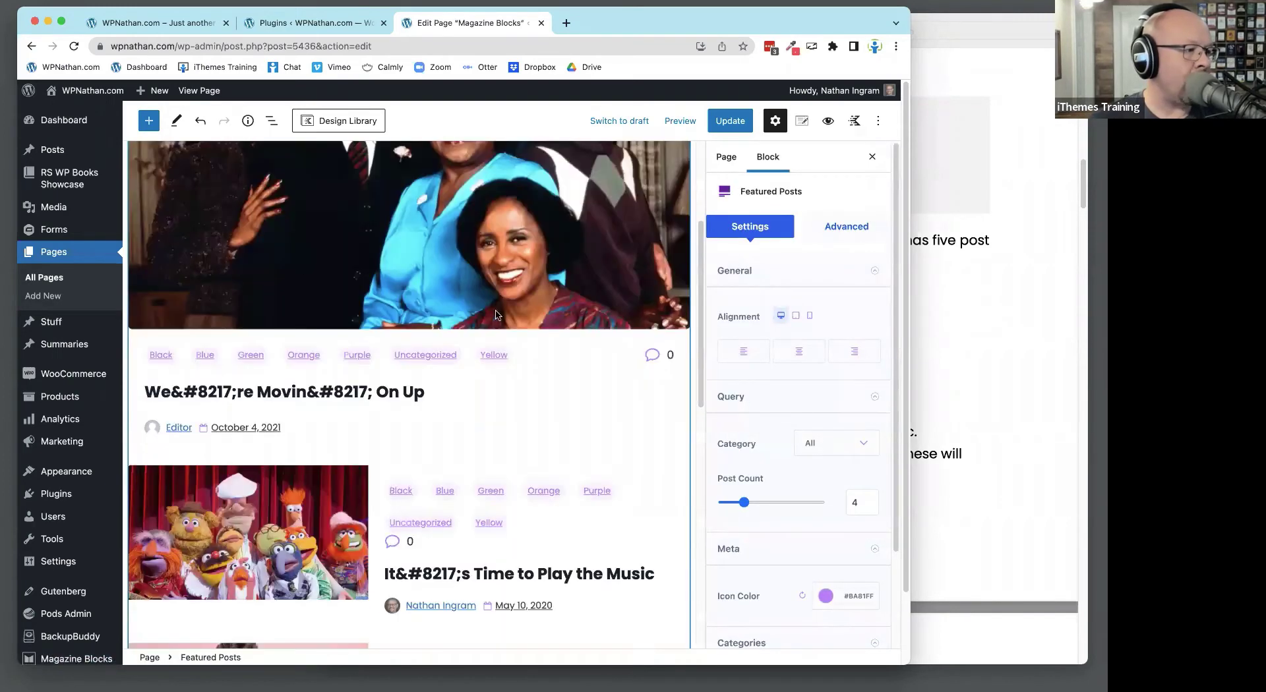
scroll(496, 315, up, 3)
scroll(458, 374, down, 10)
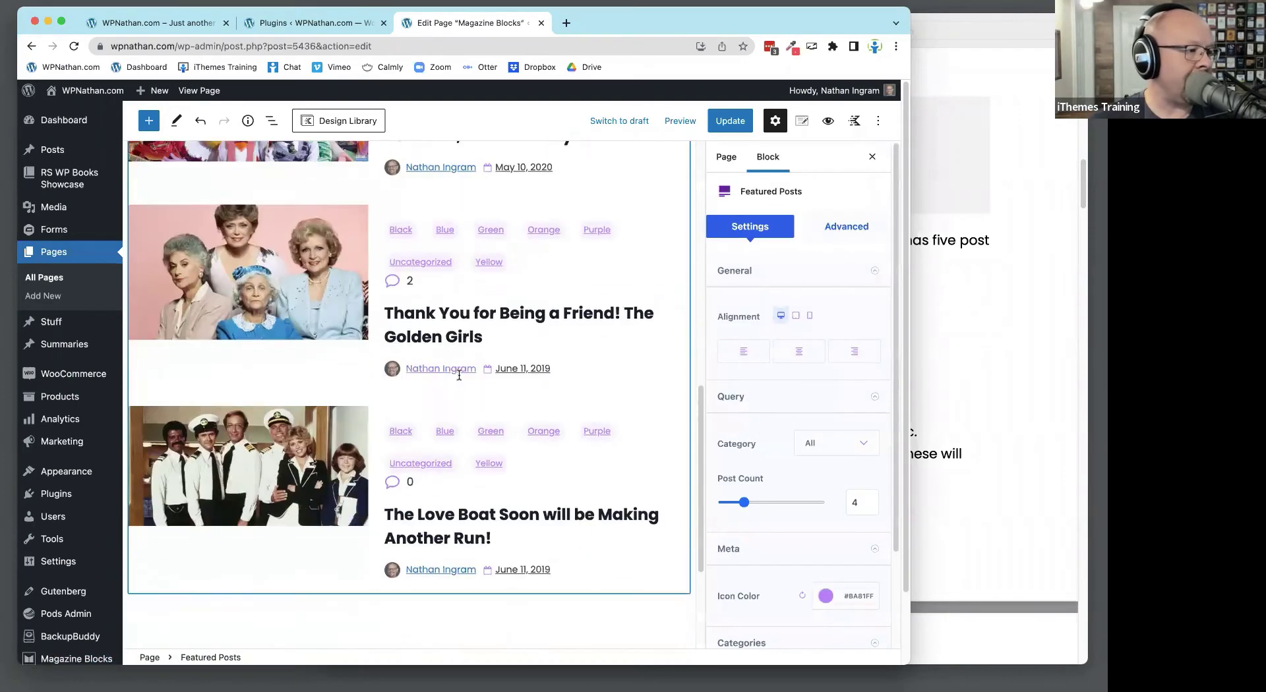
scroll(459, 375, up, 7)
scroll(454, 418, down, 4)
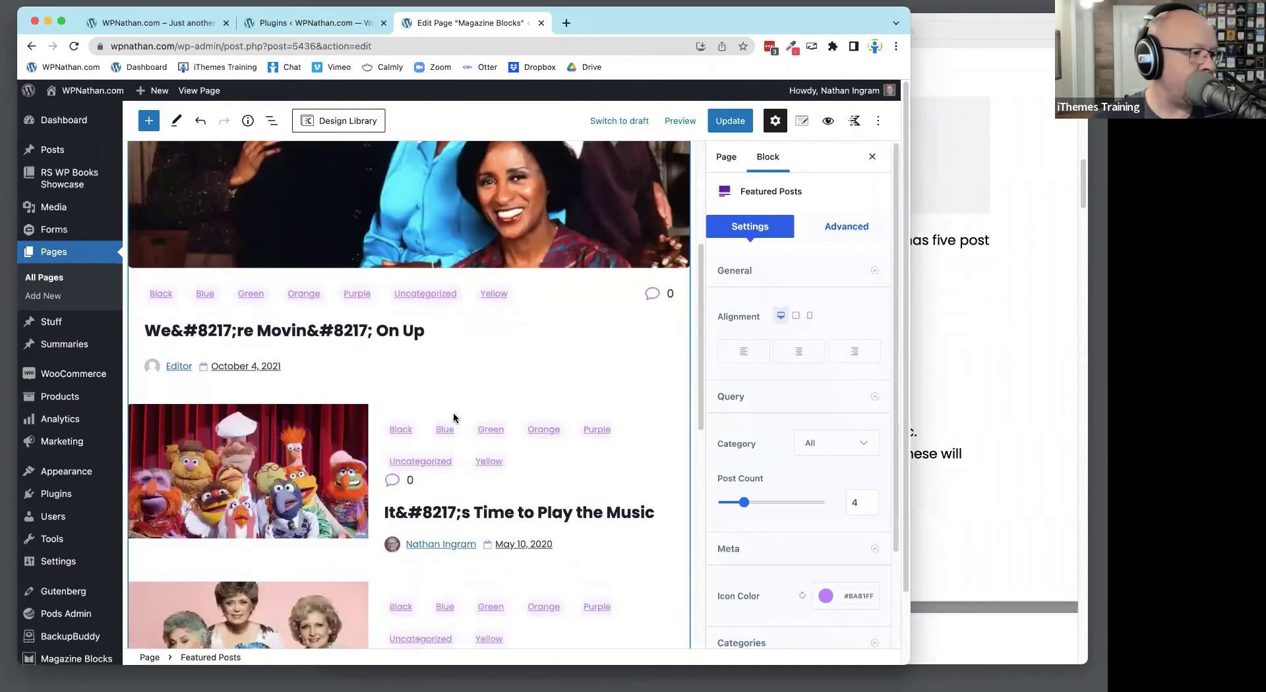
scroll(454, 418, down, 3)
scroll(304, 526, up, 7)
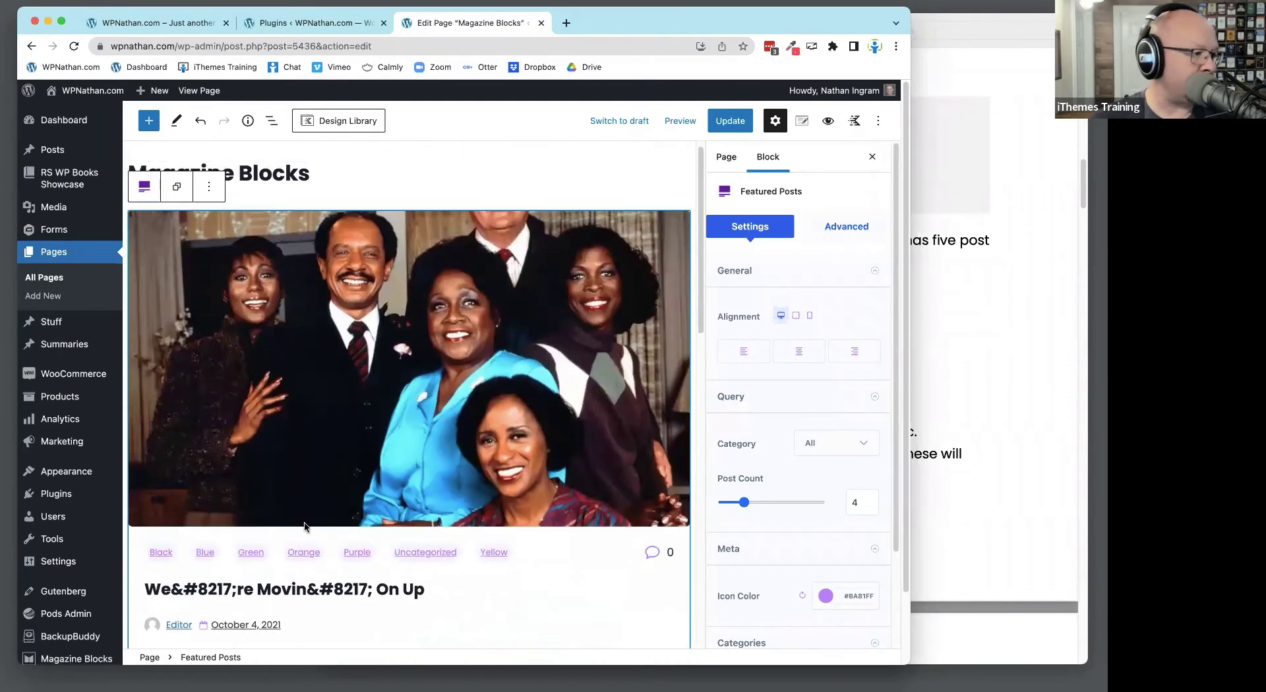
scroll(304, 527, down, 1)
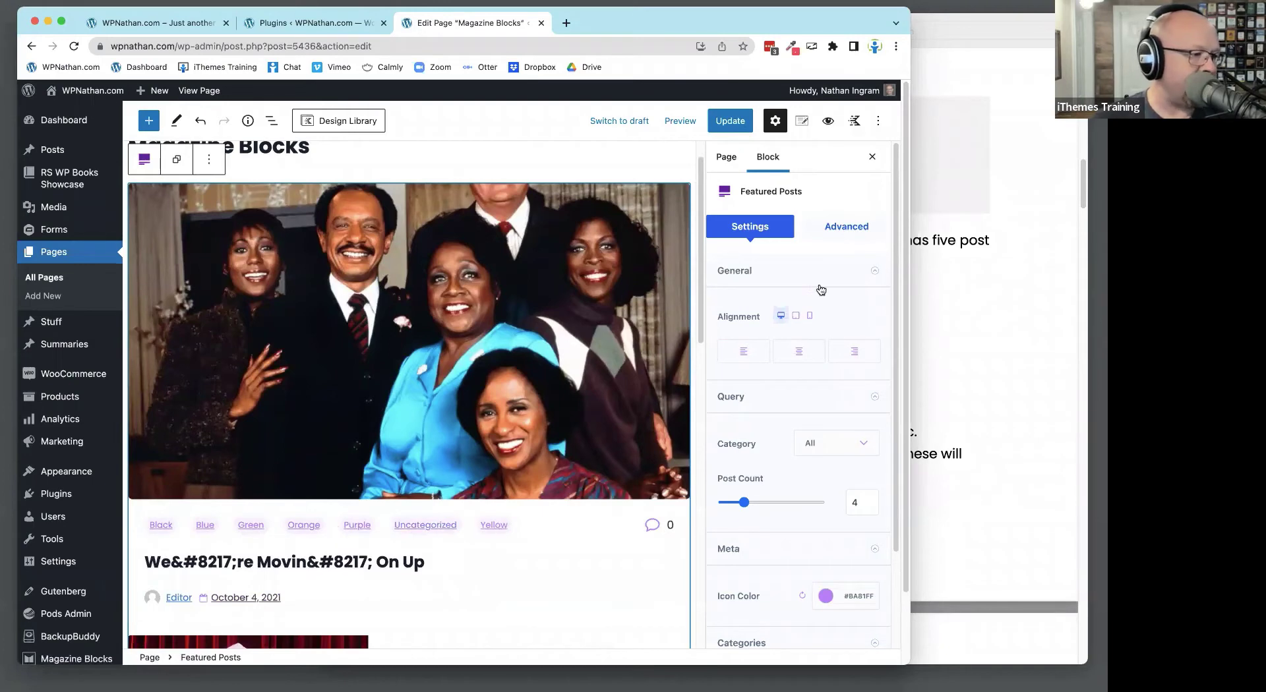
scroll(821, 291, down, 3)
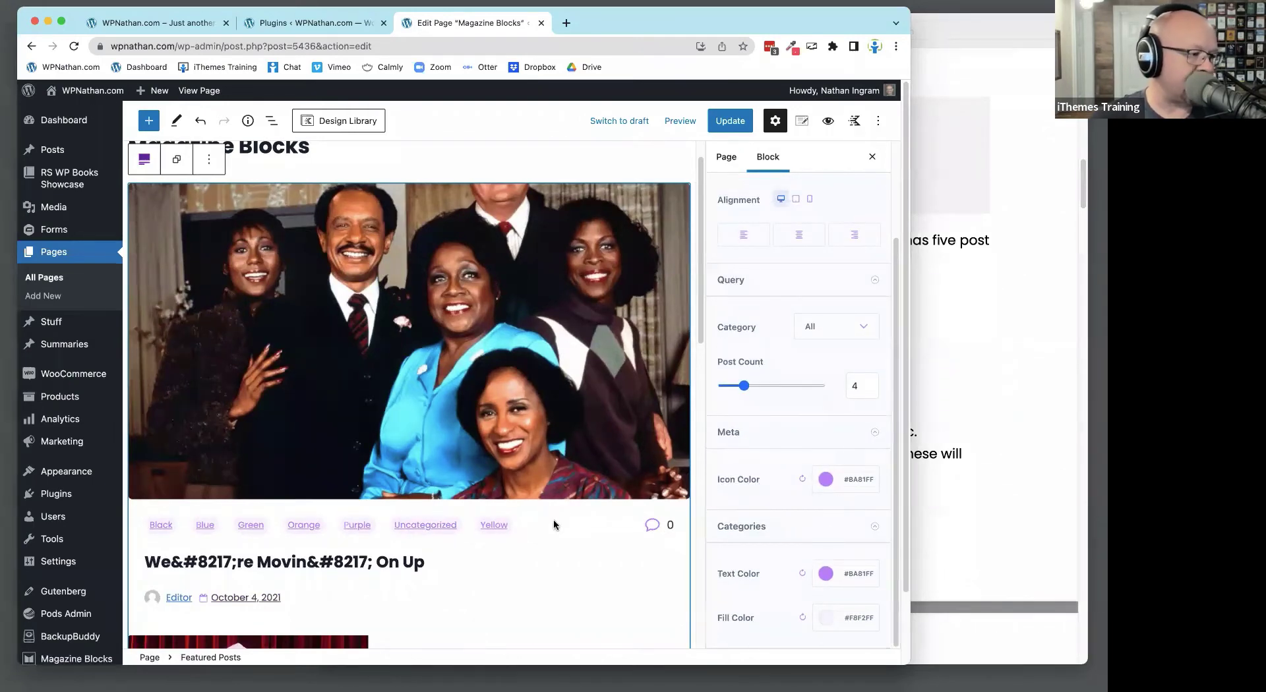
scroll(554, 526, down, 10)
scroll(396, 399, up, 8)
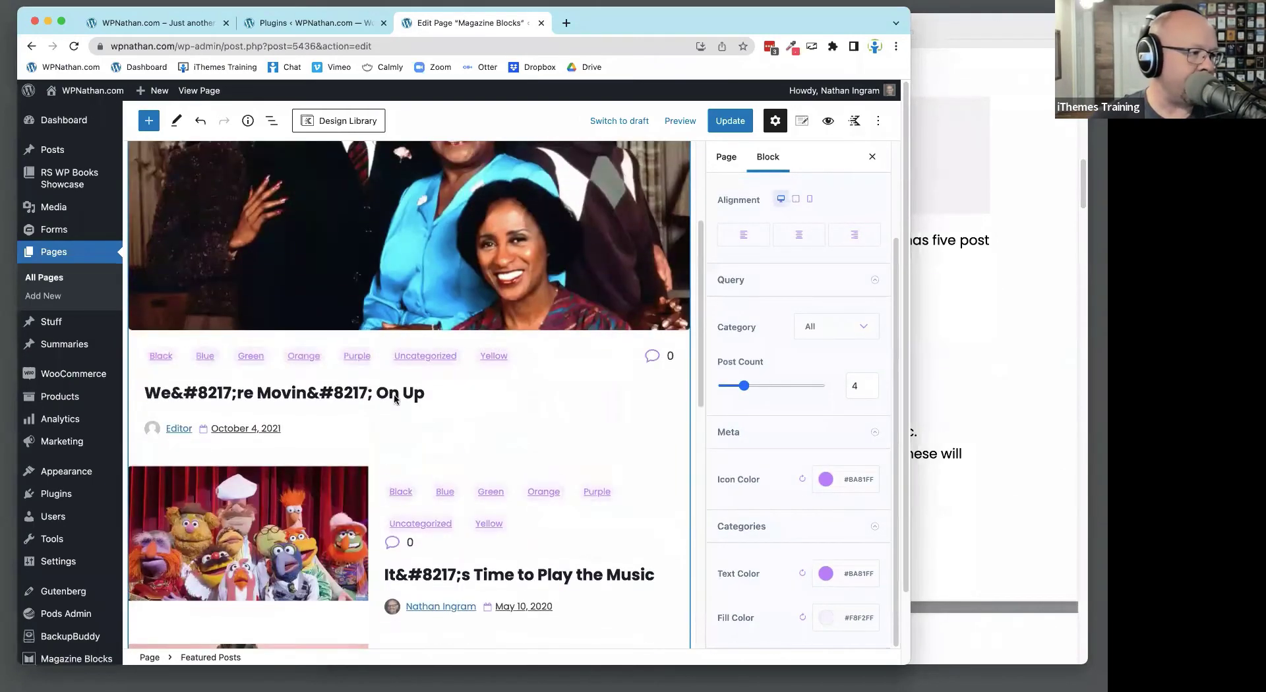
Remove the Featured Posts block from the page
scroll(394, 399, up, 3)
click(209, 196)
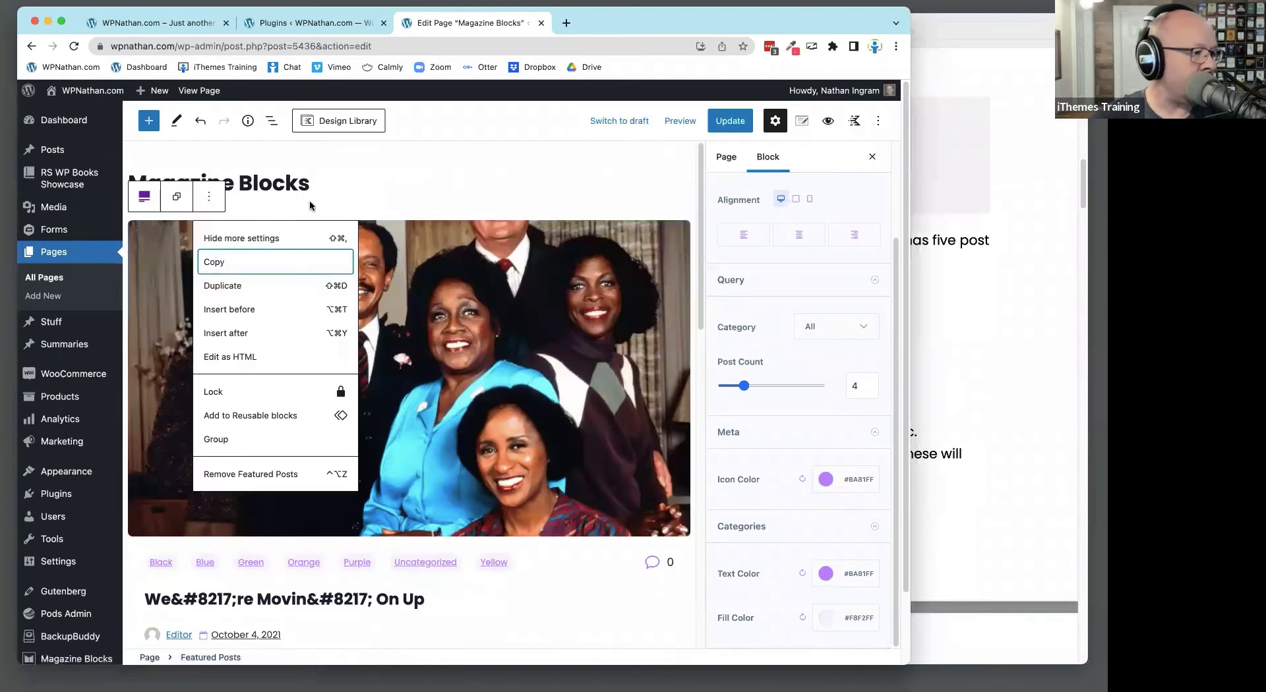
click(267, 474)
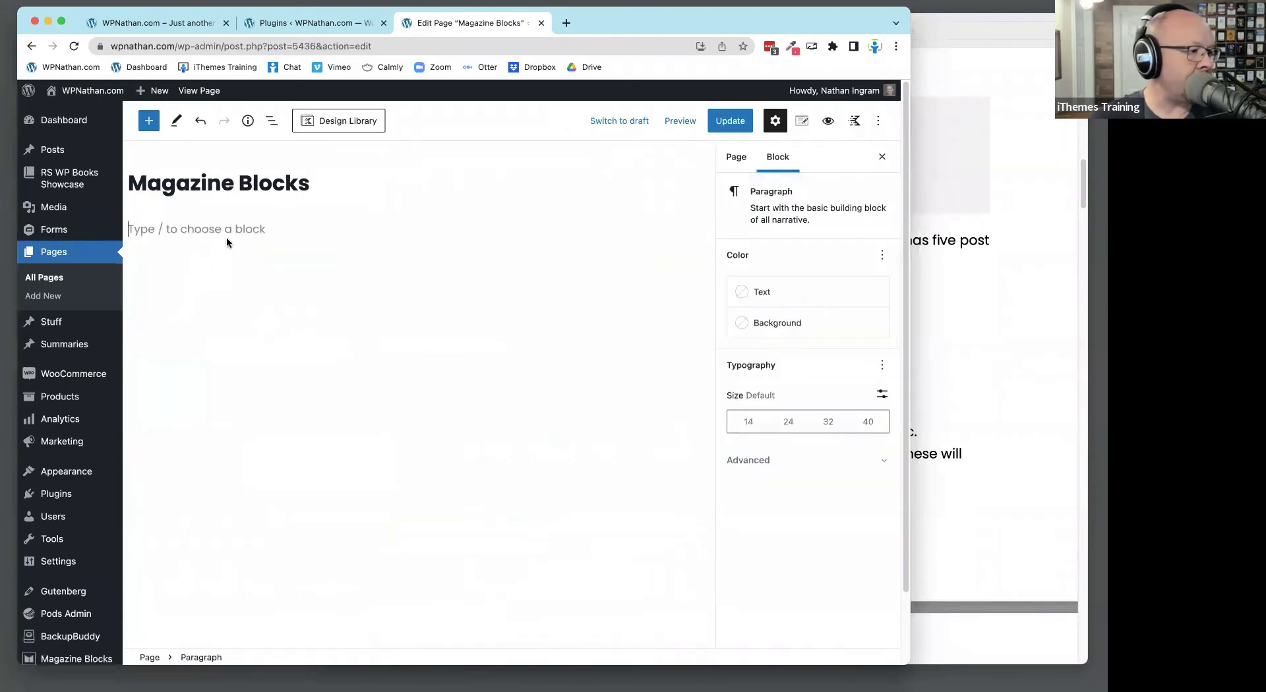
Insert a Banner Posts block below the page title and check which block types it can transform to
text(/maga)
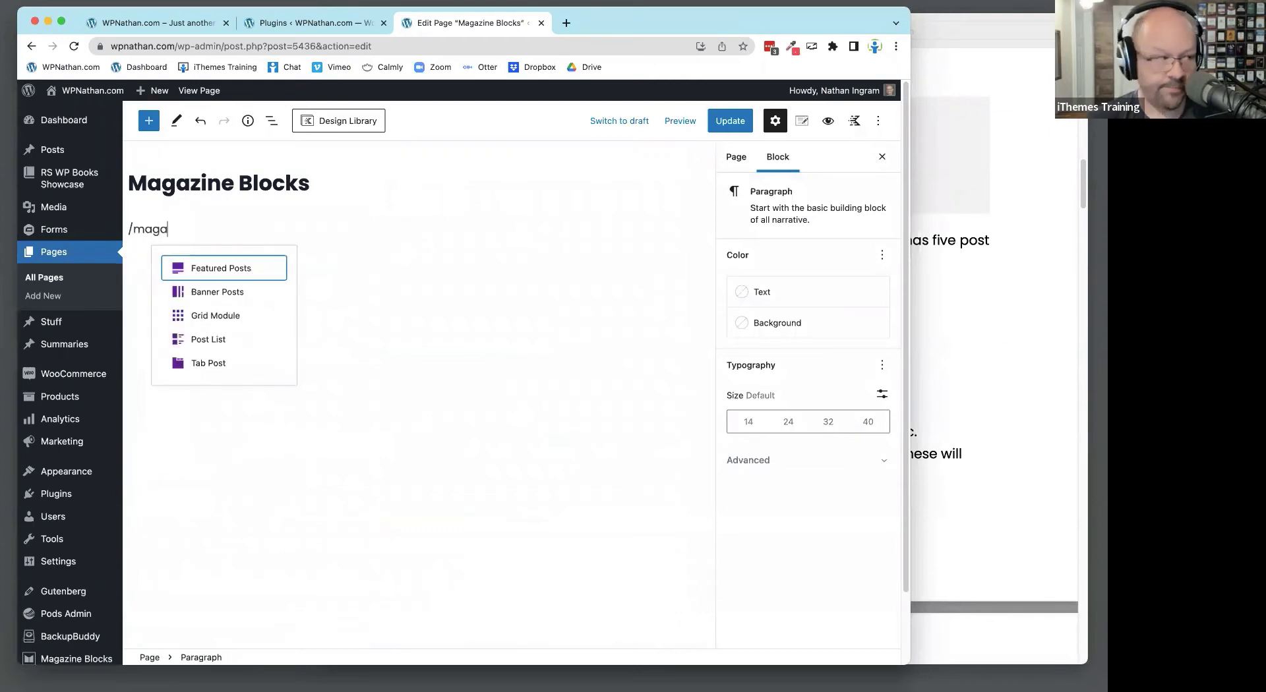
click(208, 292)
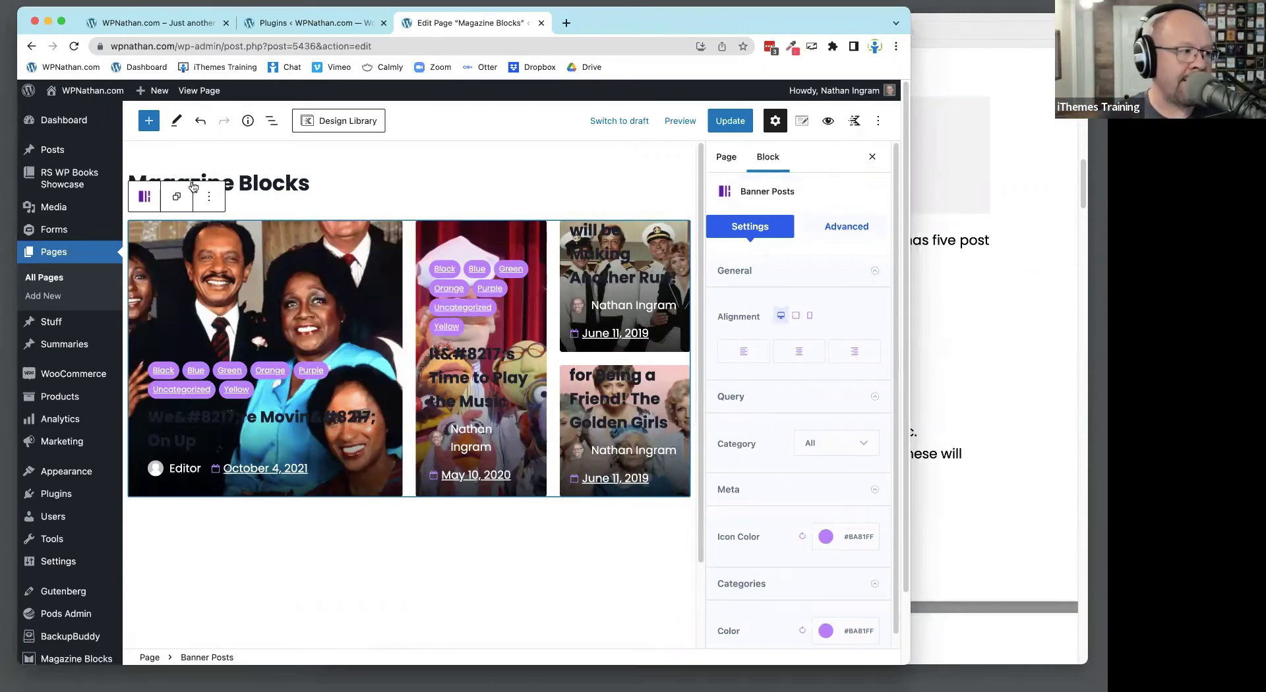
click(145, 196)
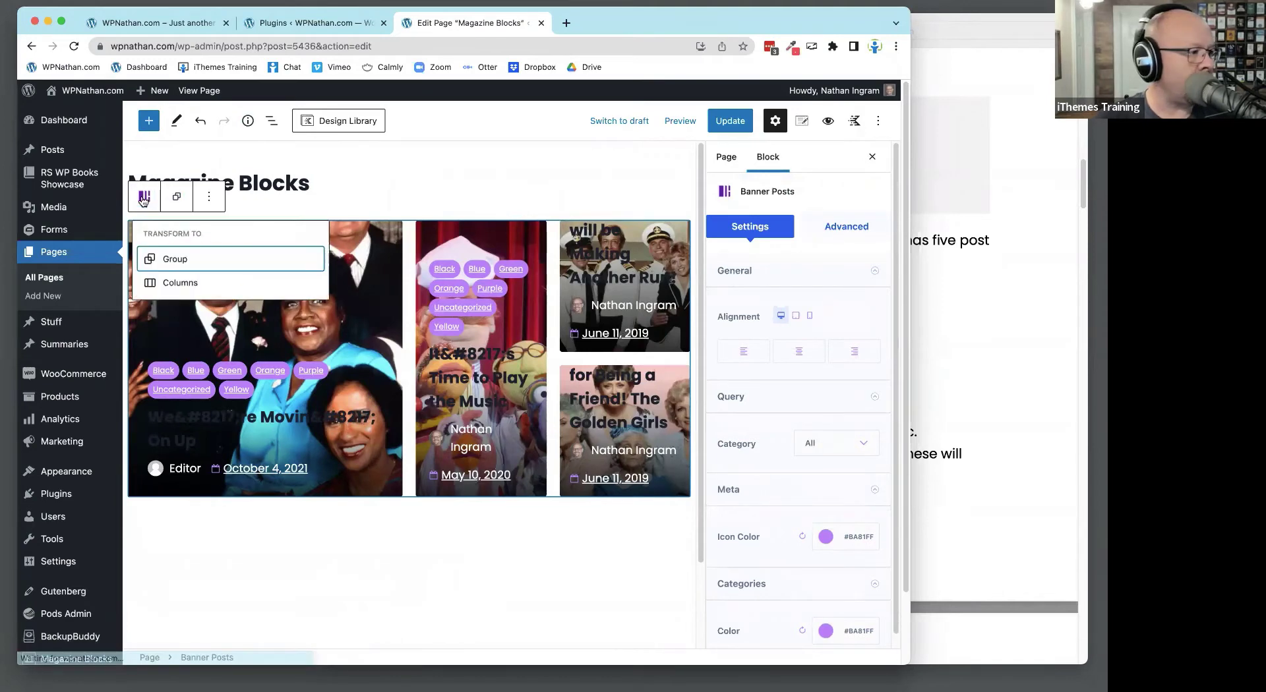
click(303, 187)
Add a Grid Module block below the Banner Posts block and view its layout
click(289, 527)
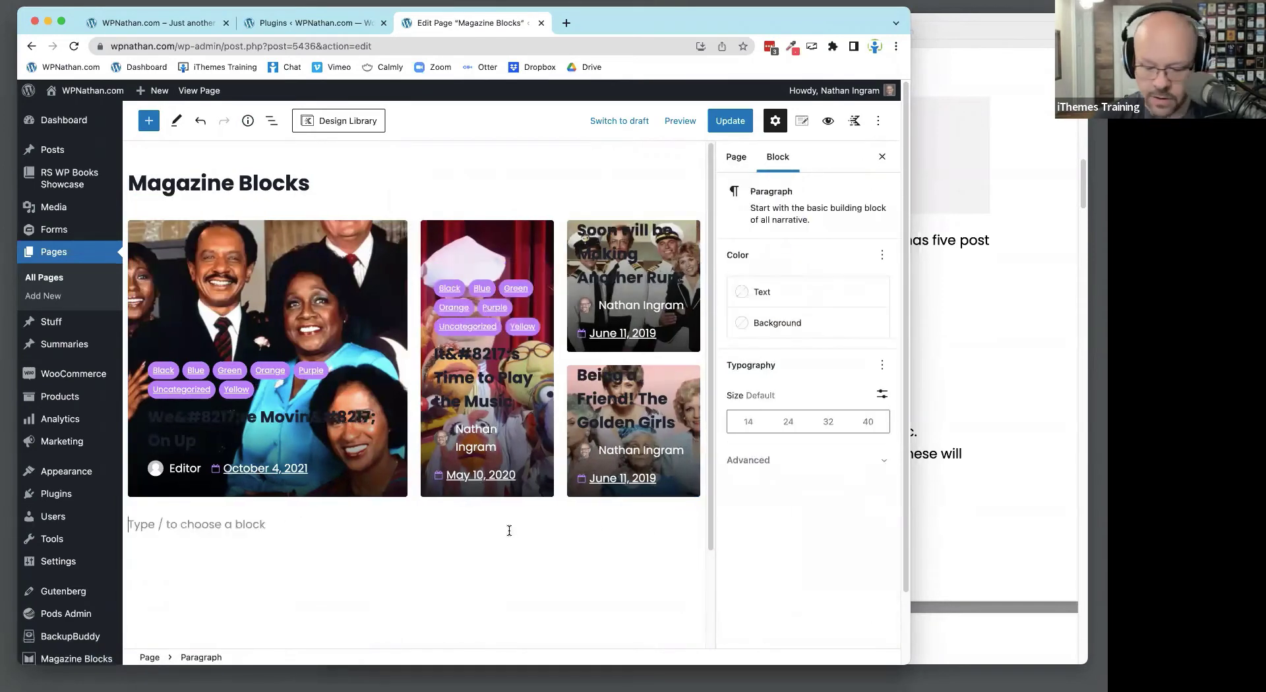
text(/maga)
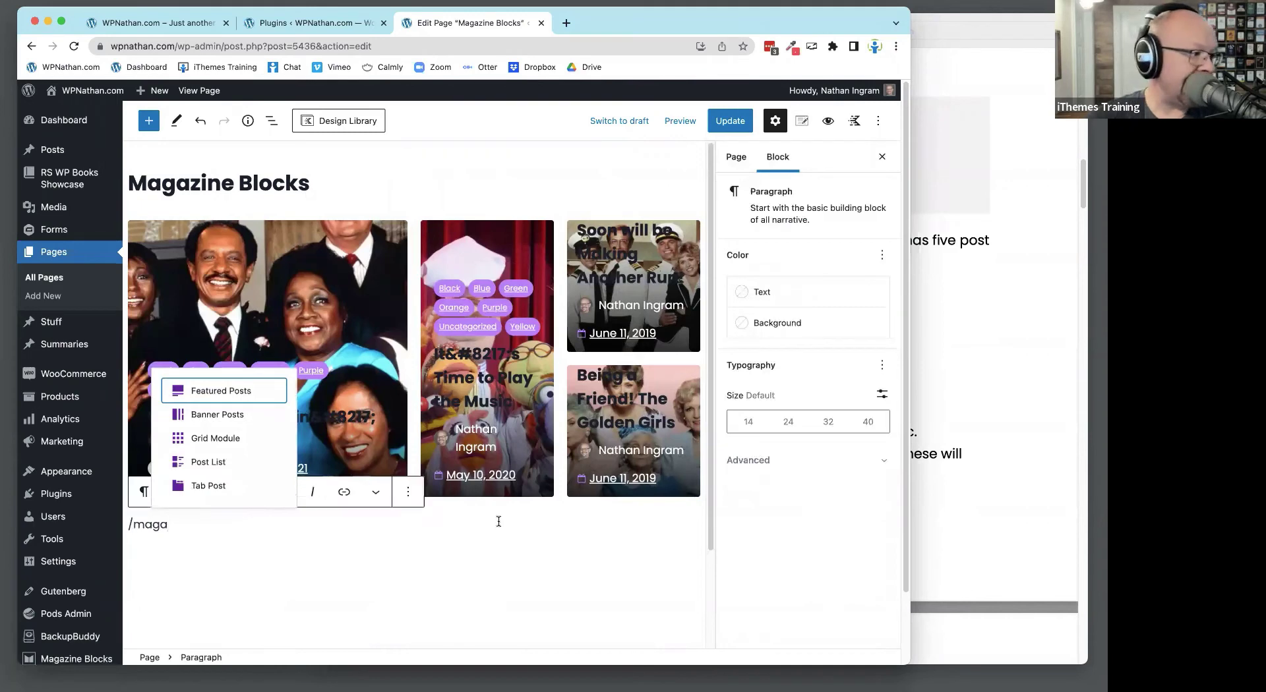
click(216, 438)
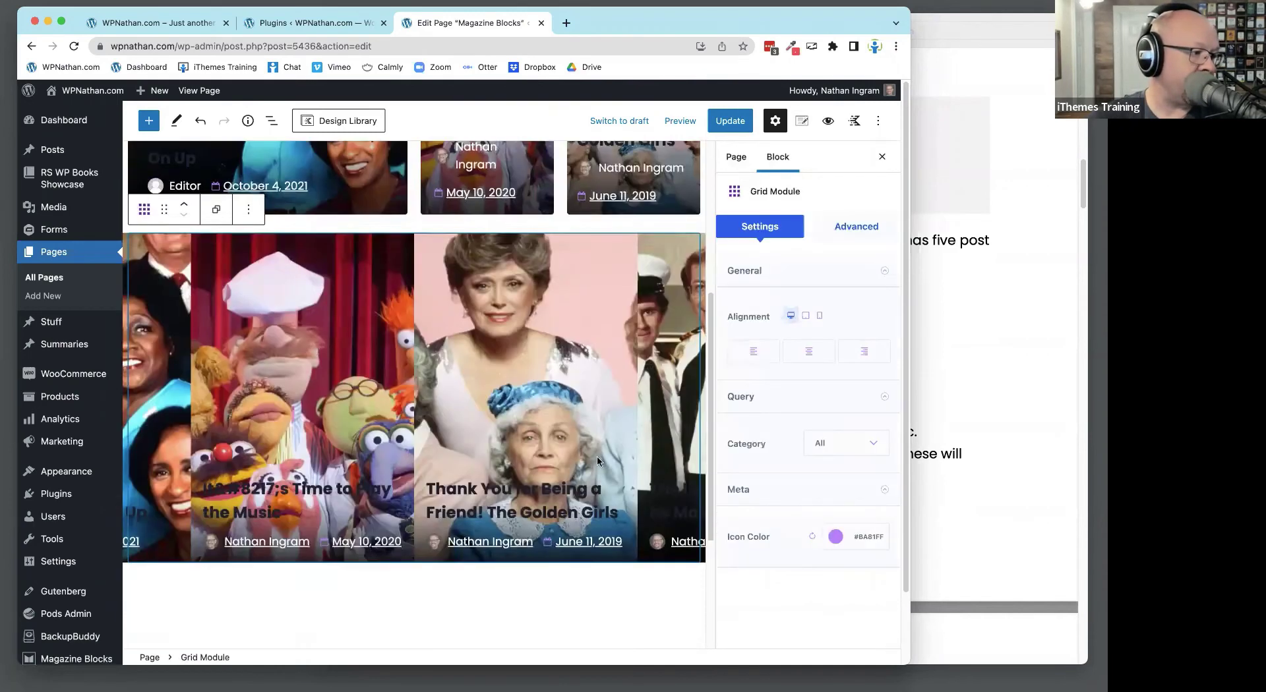
scroll(597, 460, down, 3)
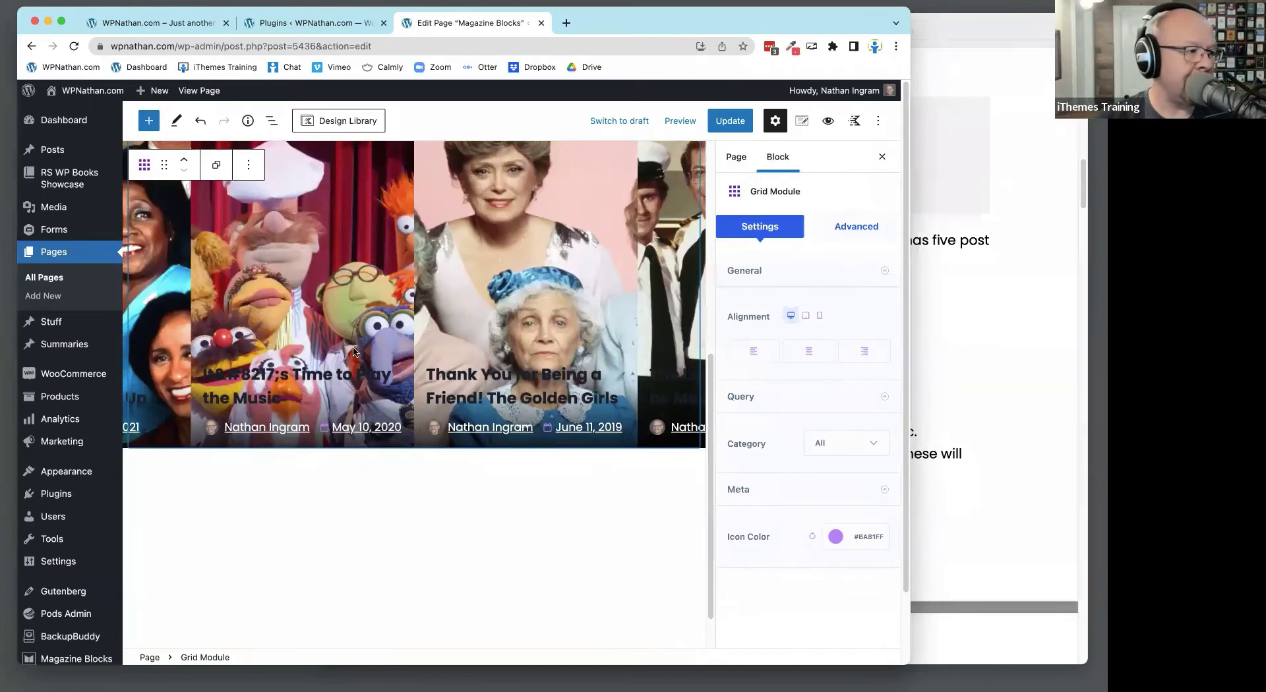
Add a Tab Post block below the Grid Module by searching the block inserter for "magaz"
click(479, 503)
scroll(658, 424, down, 2)
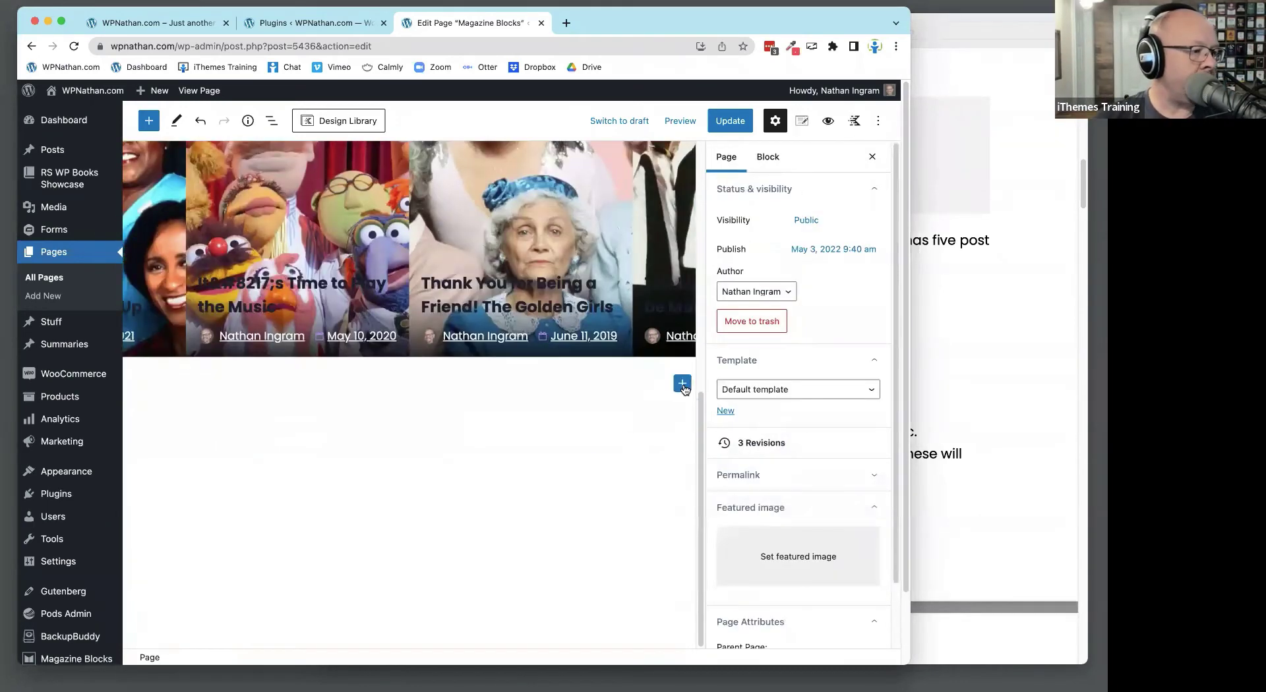
click(683, 384)
text(magaz)
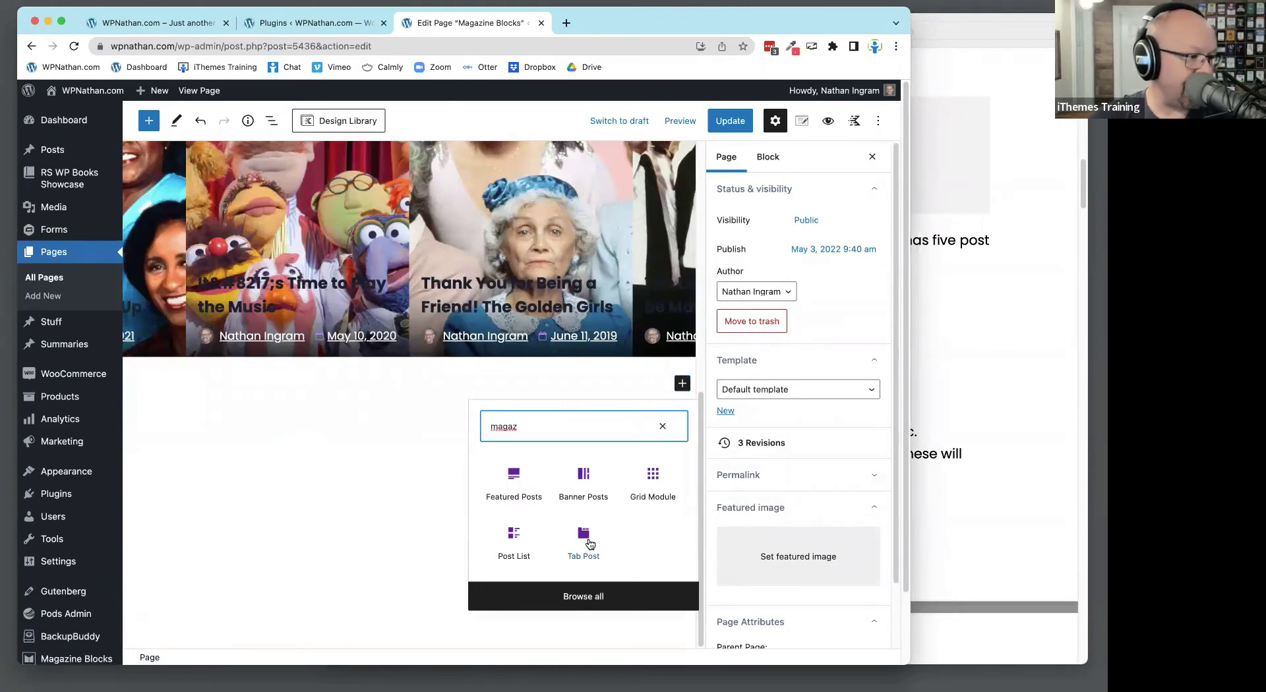
click(583, 541)
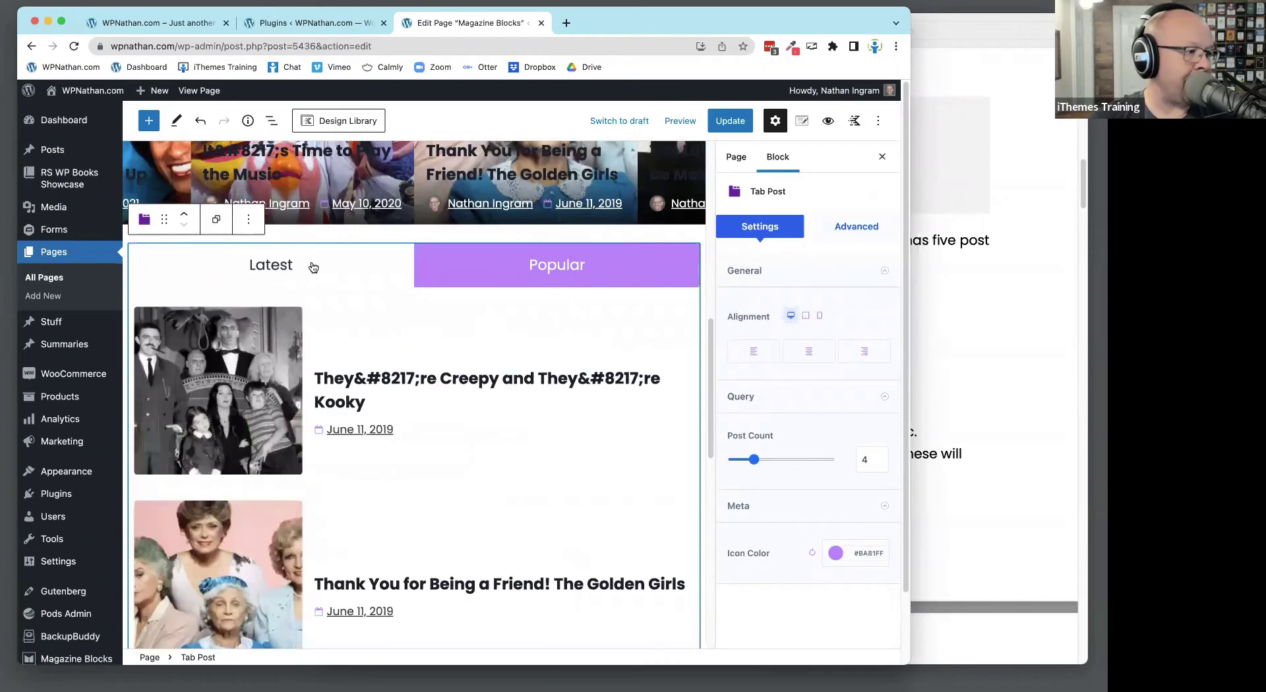
Switch the Tab Post block between Latest and Popular and compare the posts listed in each
click(311, 267)
click(512, 267)
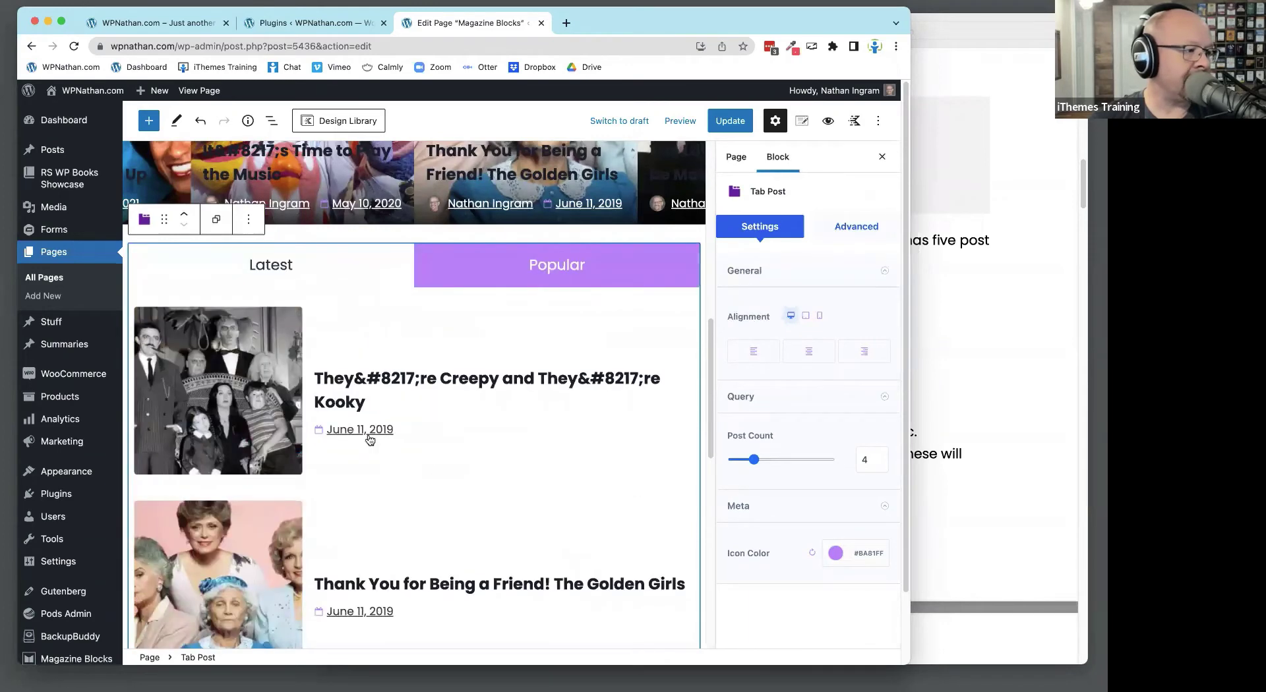
click(318, 271)
click(449, 275)
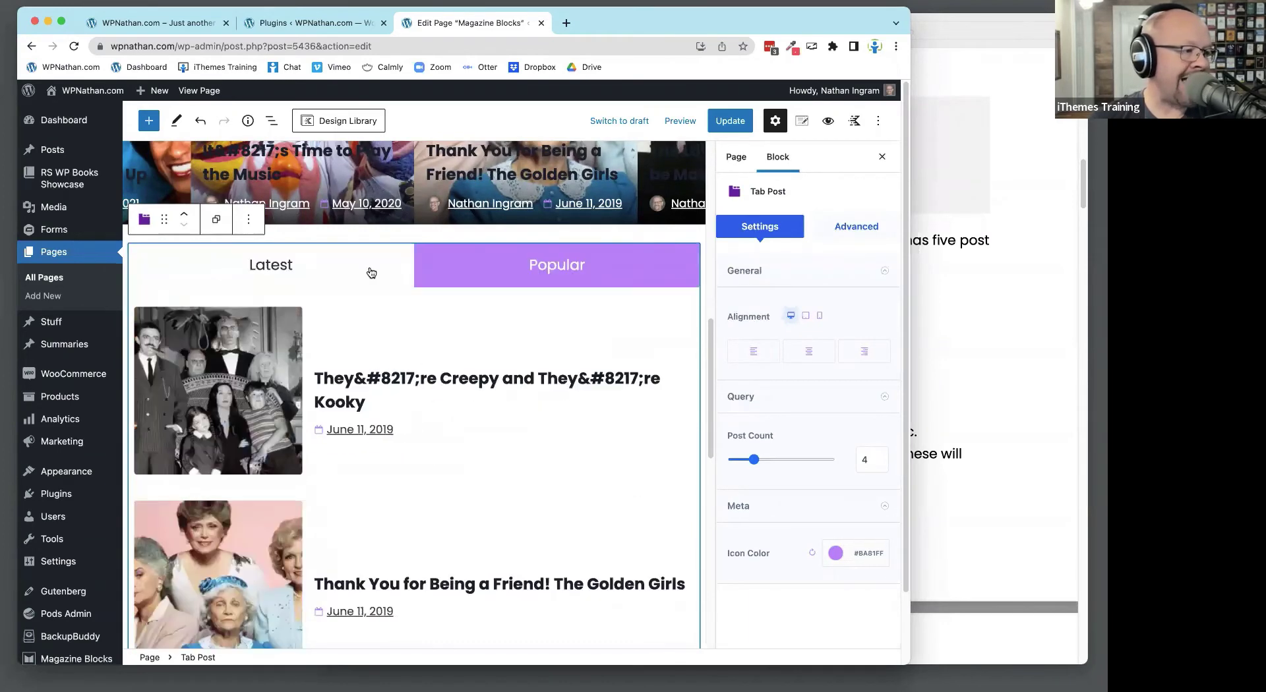
click(372, 275)
click(504, 274)
scroll(496, 266, down, 6)
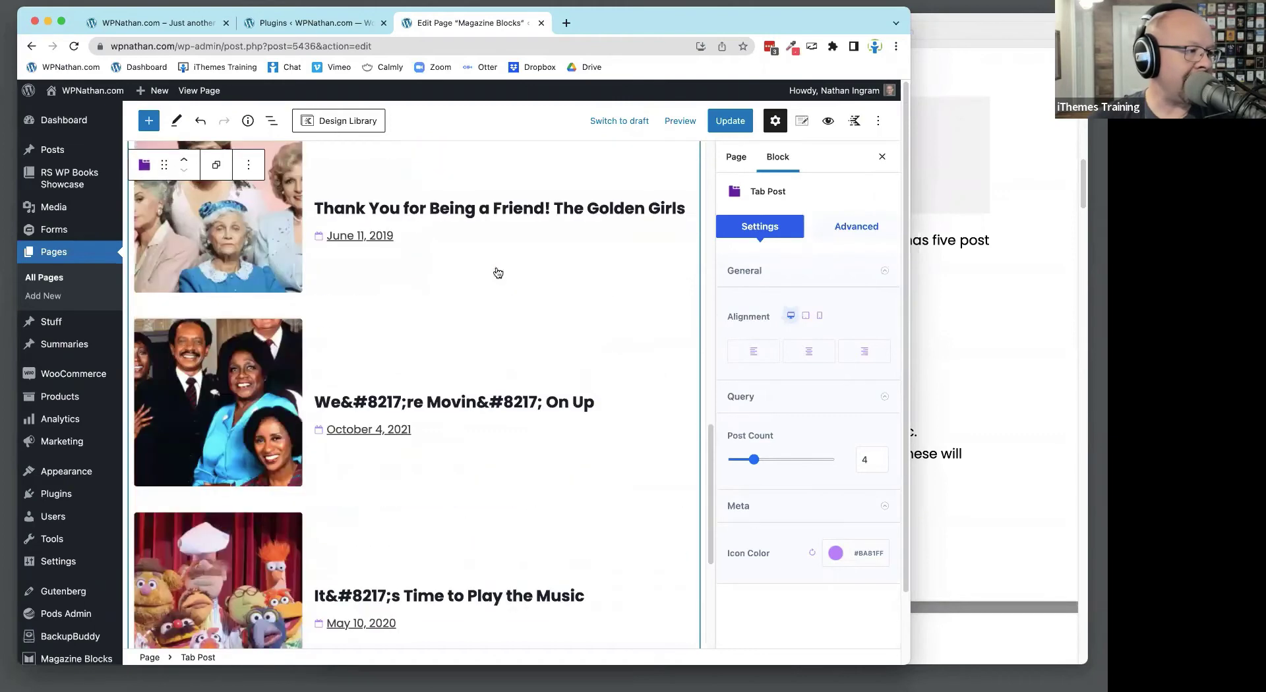
scroll(497, 271, up, 7)
Remove the Tab Post block from below the Grid Module
click(312, 329)
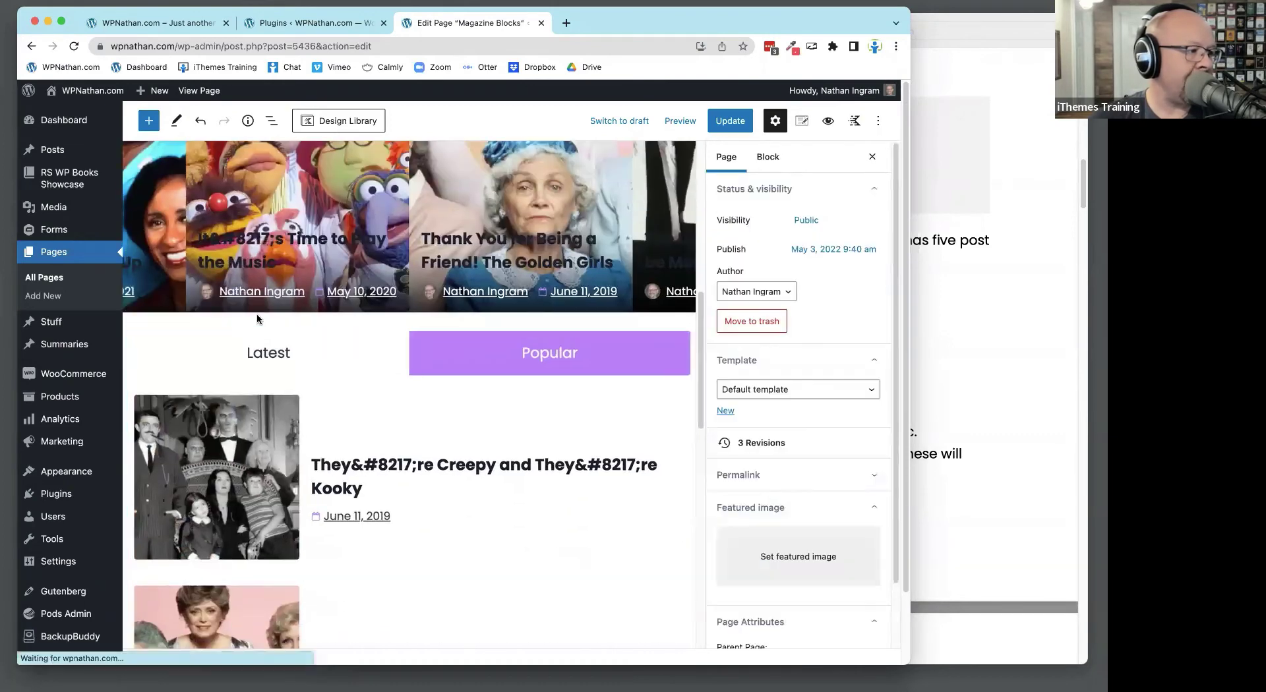
click(310, 338)
click(248, 307)
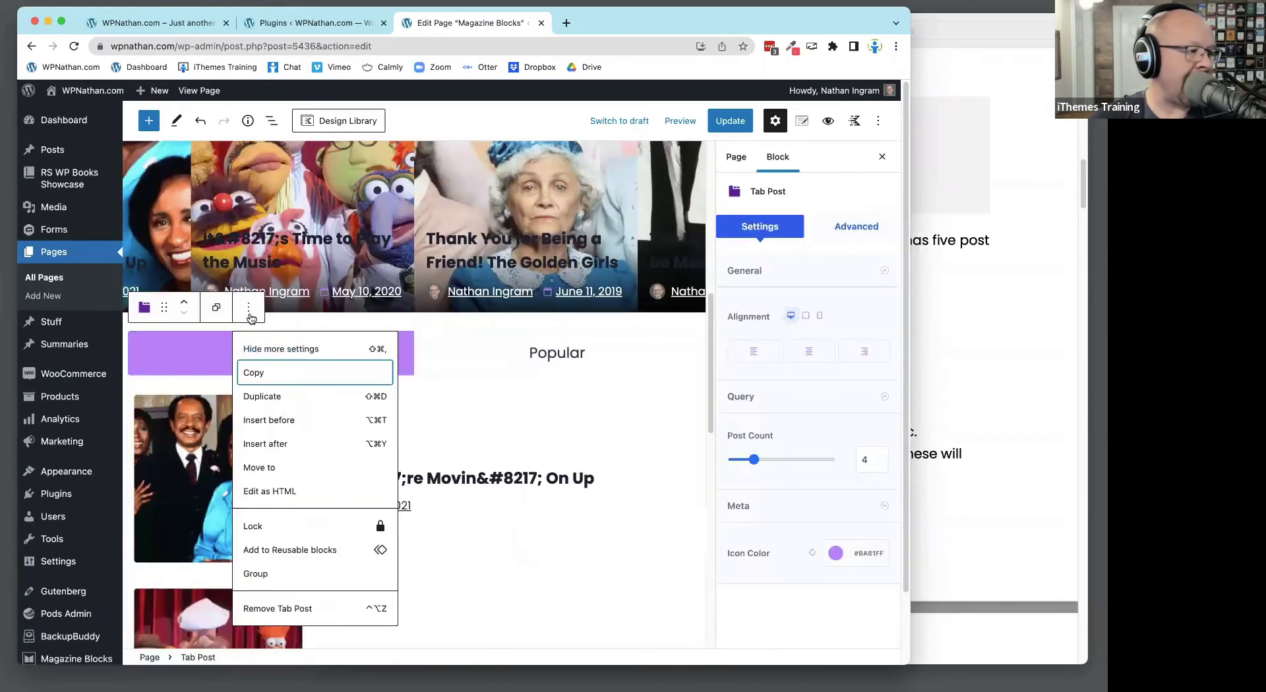
click(284, 600)
click(369, 531)
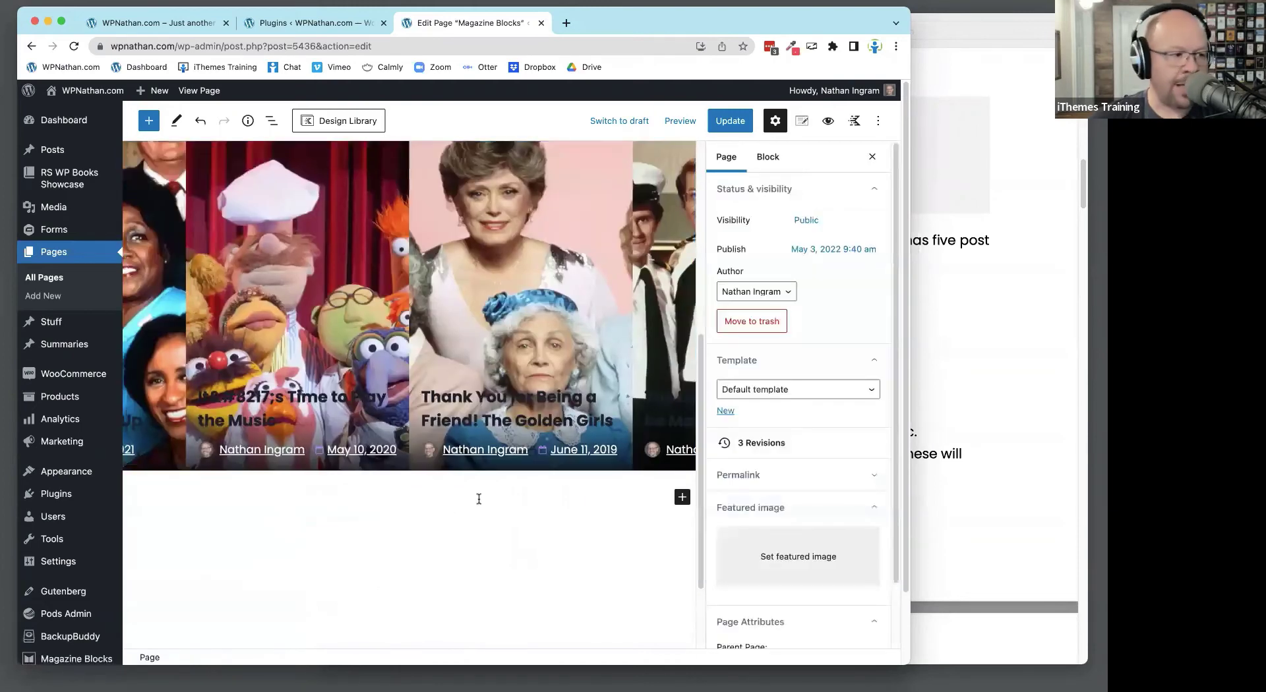
Insert a two-column Columns block below the Grid Module and add a Tab Post block to its first column
click(508, 493)
text(/c)
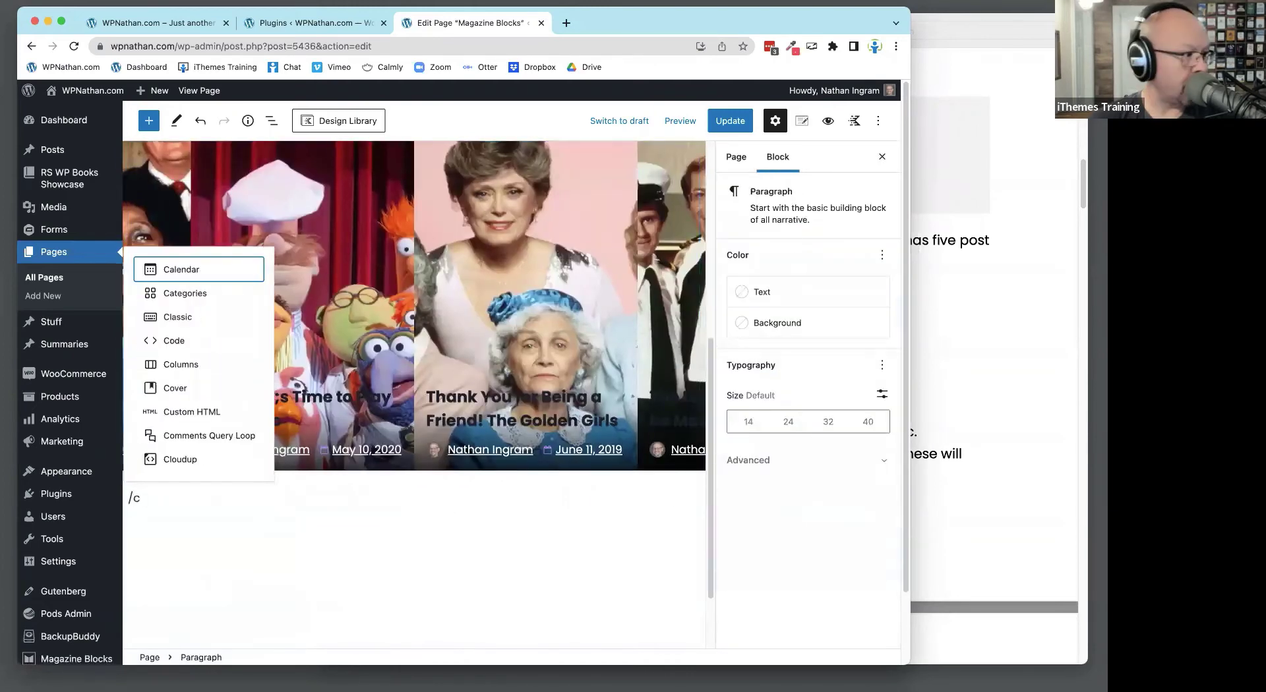
click(187, 365)
click(224, 597)
click(269, 504)
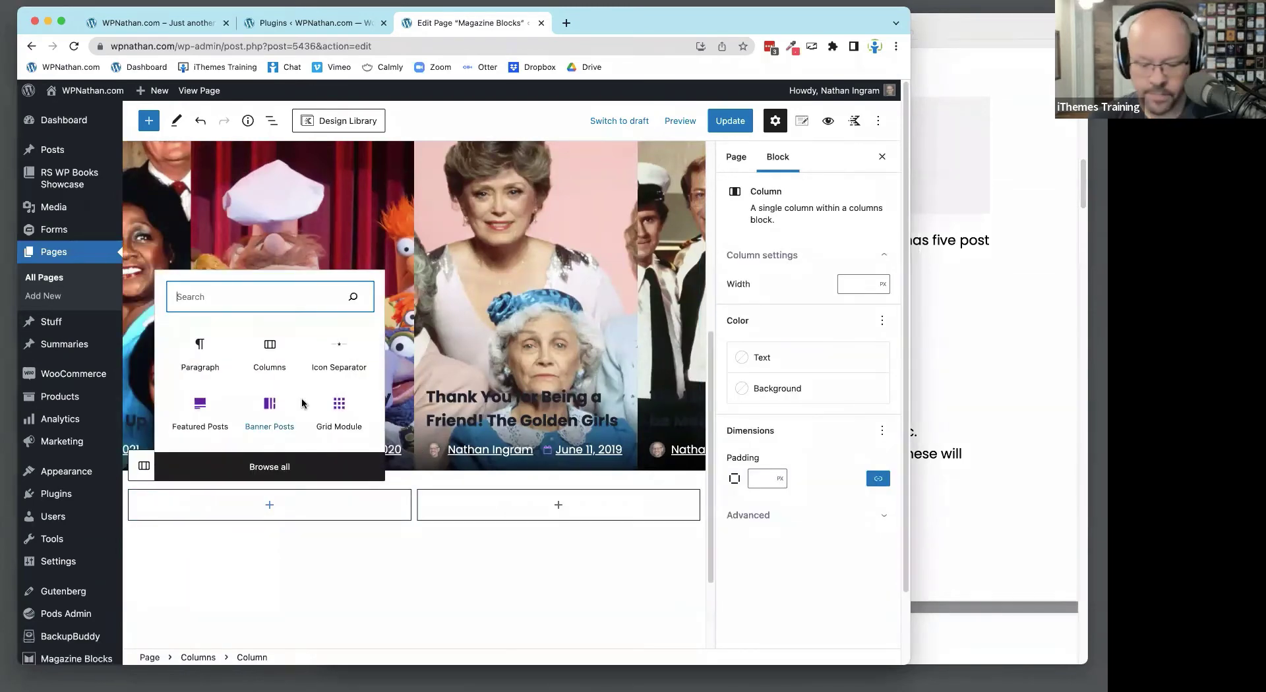
text(tab)
click(269, 238)
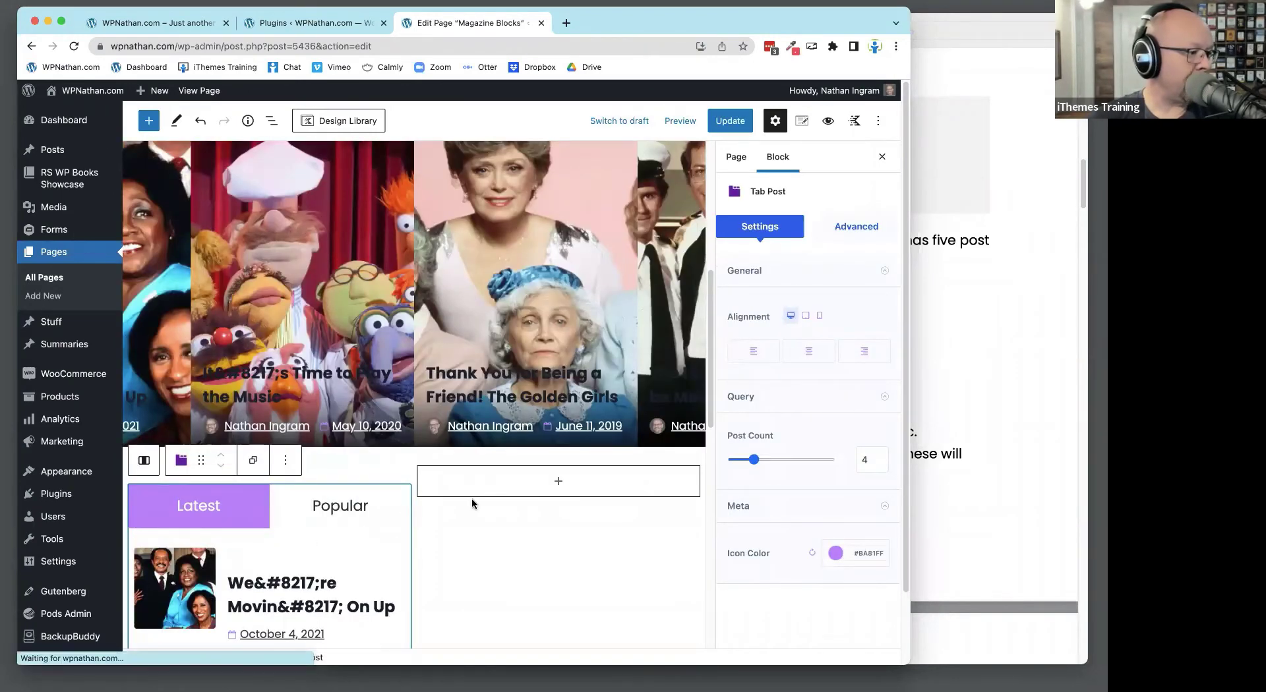
Switch the Tab Post block in the first column between Latest and Popular to check its narrower layout
scroll(236, 516, down, 5)
click(336, 298)
click(238, 290)
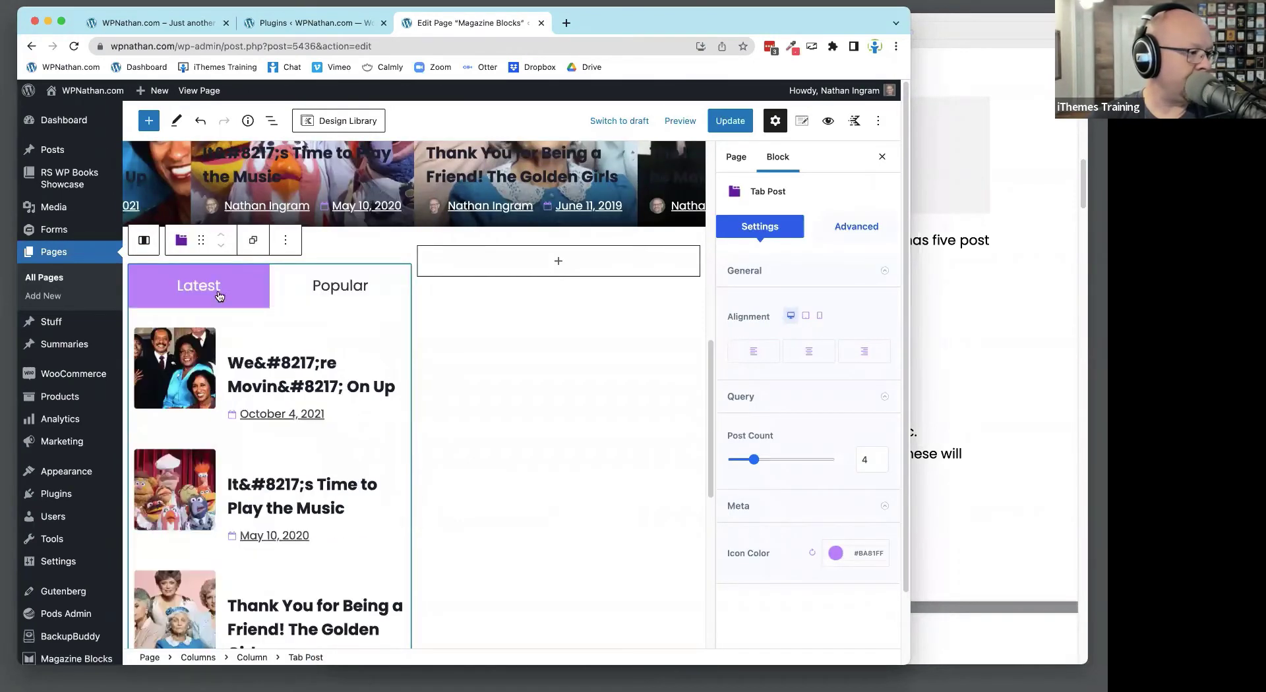
click(308, 292)
Highlight the Magazine Blocks title in the May 2022 Plugin Roundup PDF, and return to the browser to update the demo page
click(1019, 235)
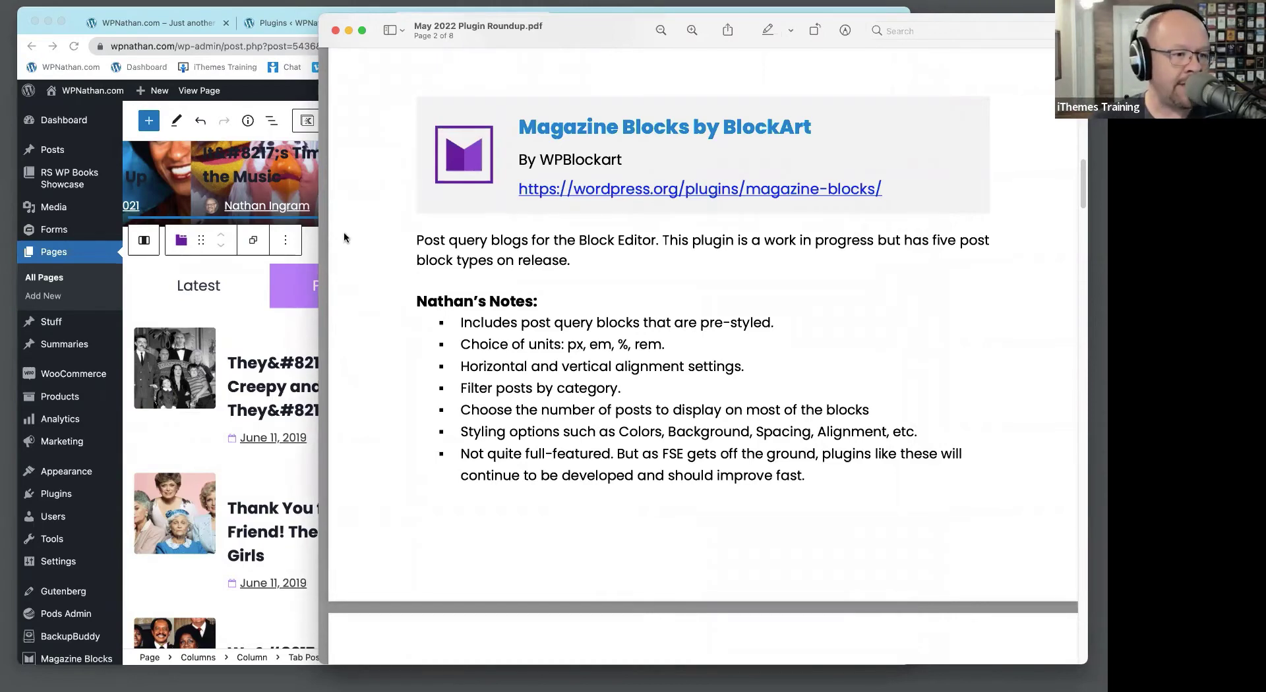
drag(803, 123, 550, 127)
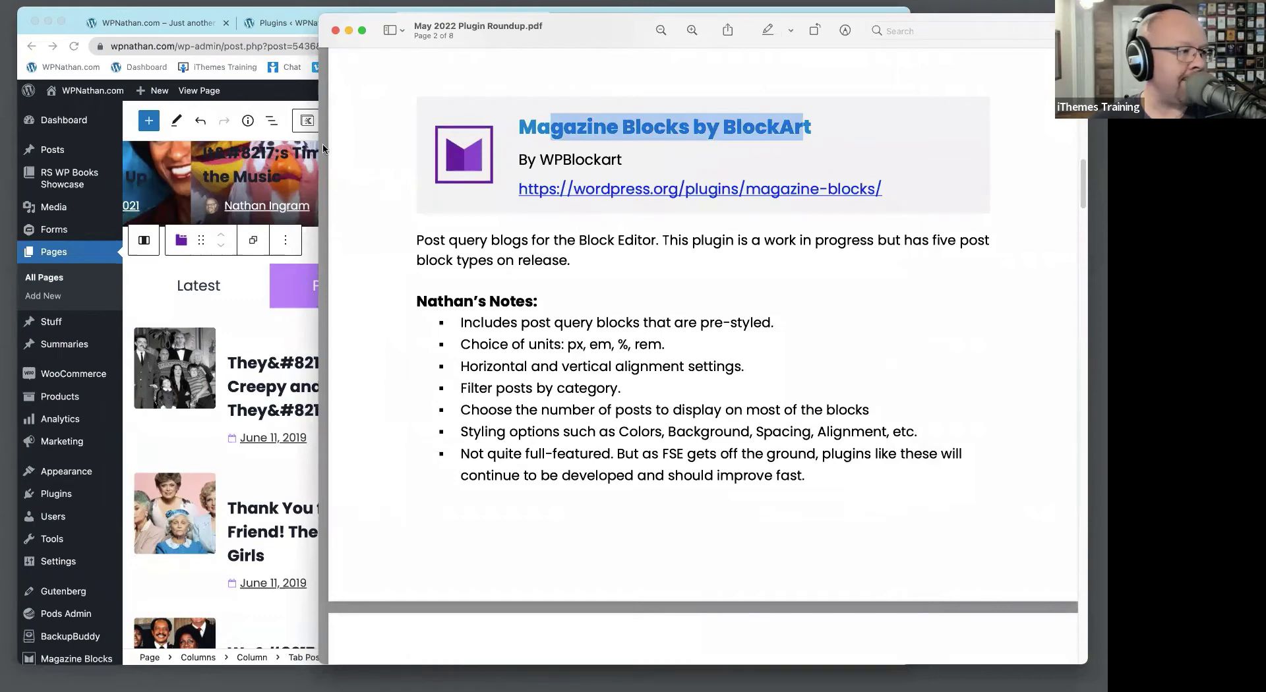
click(317, 410)
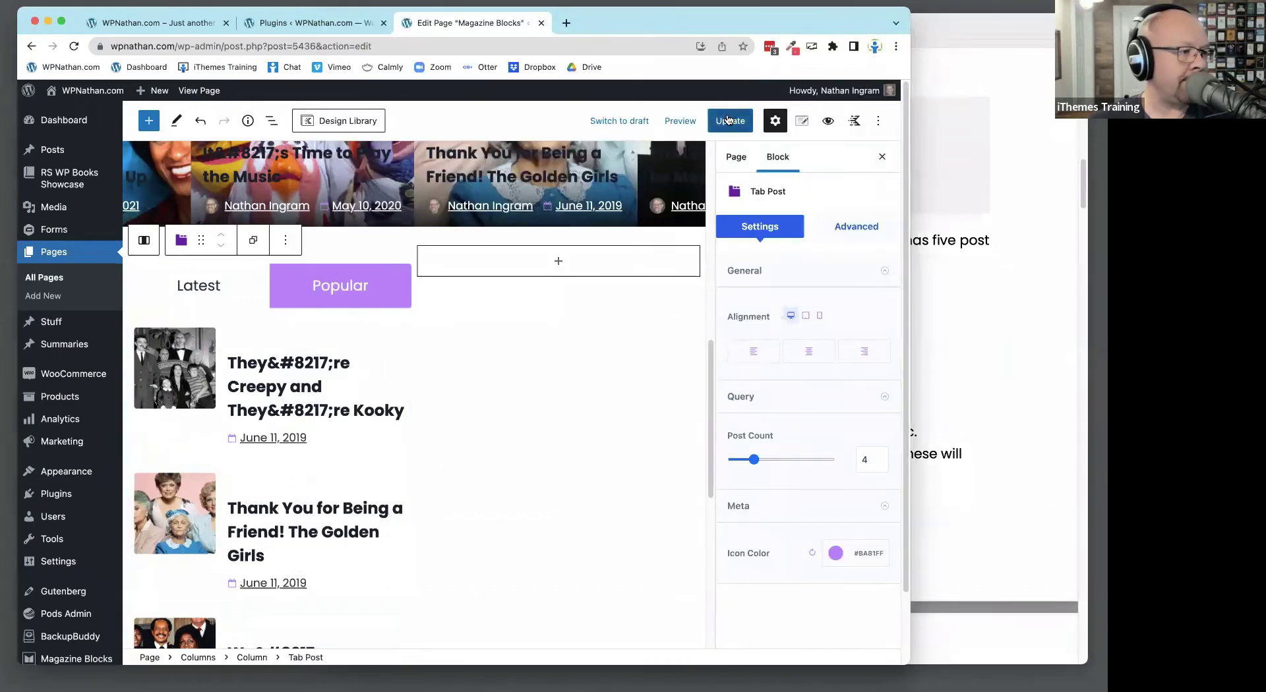
Switch back to the roundup PDF and go on to the Gutenberg Add New Post entry
click(973, 135)
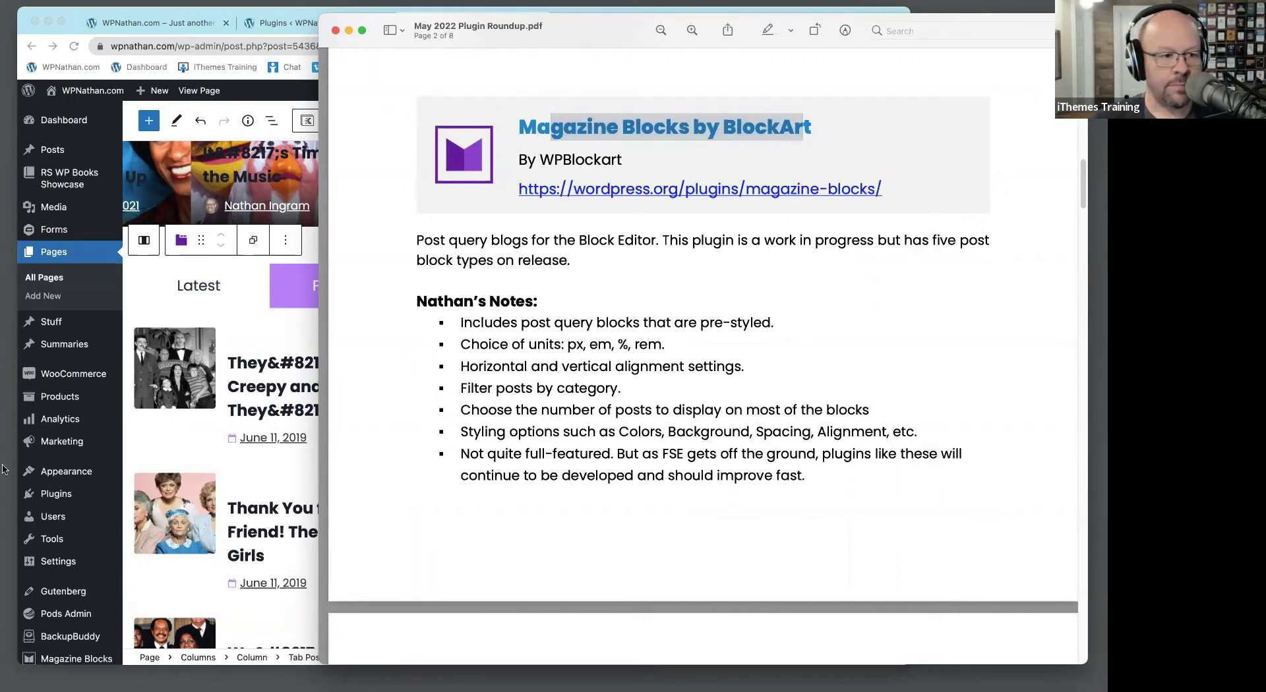
click(519, 208)
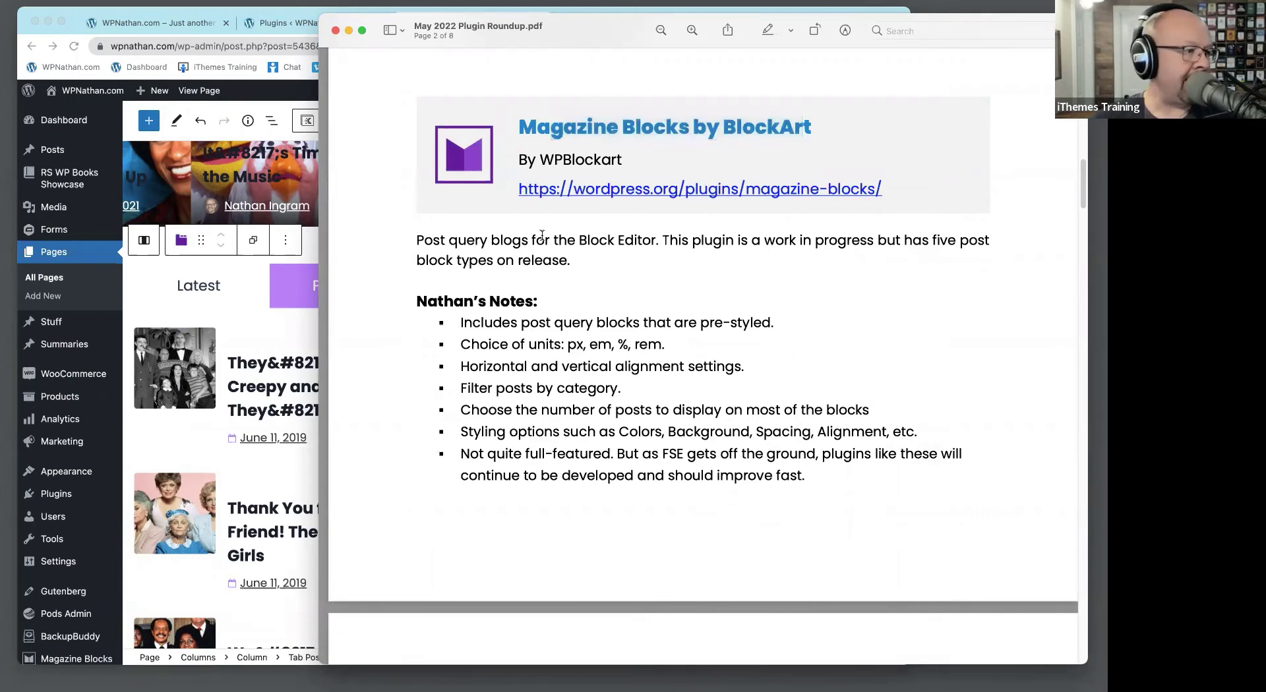
scroll(544, 244, down, 10)
scroll(544, 244, down, 3)
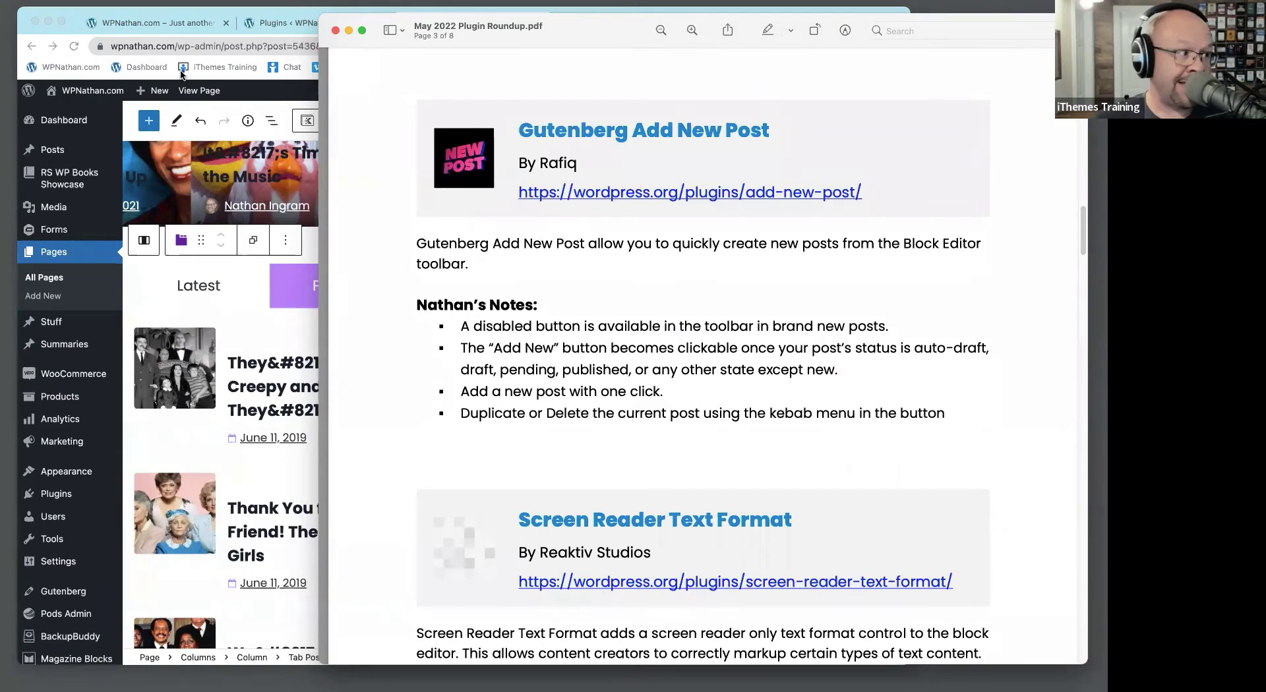
Activate the Gutenberg Add New Post plugin in WordPress and start a new page
click(262, 24)
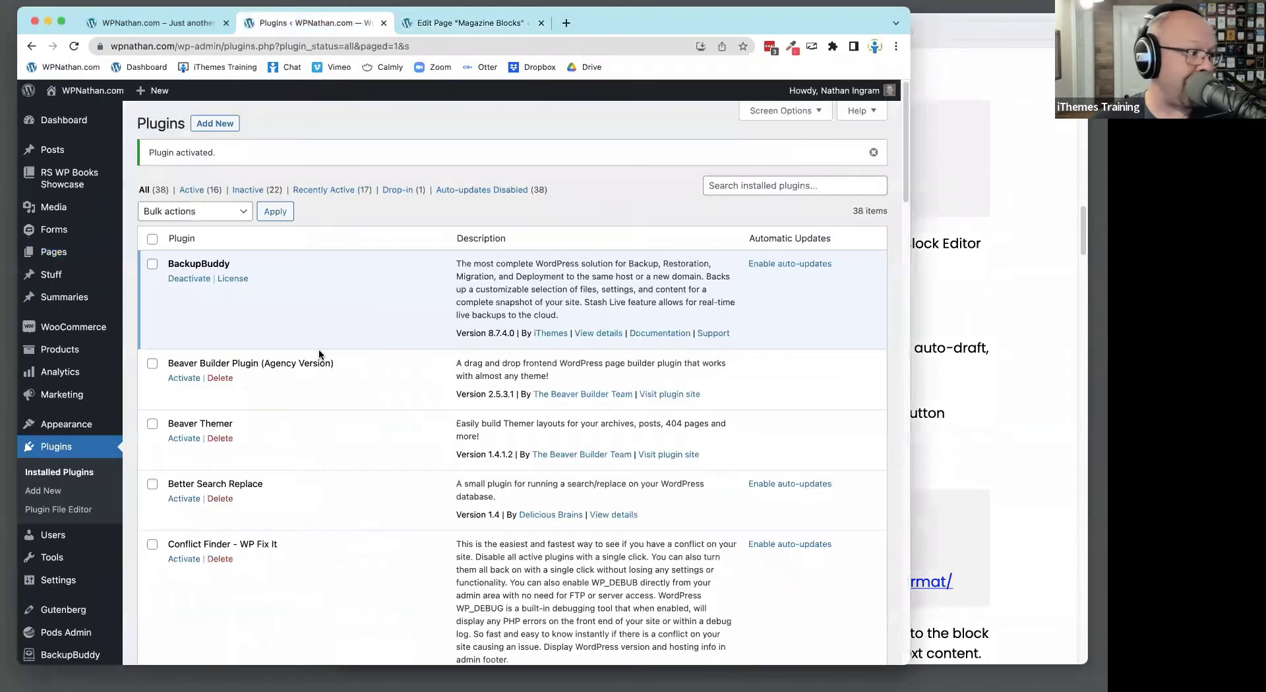
scroll(320, 353, down, 10)
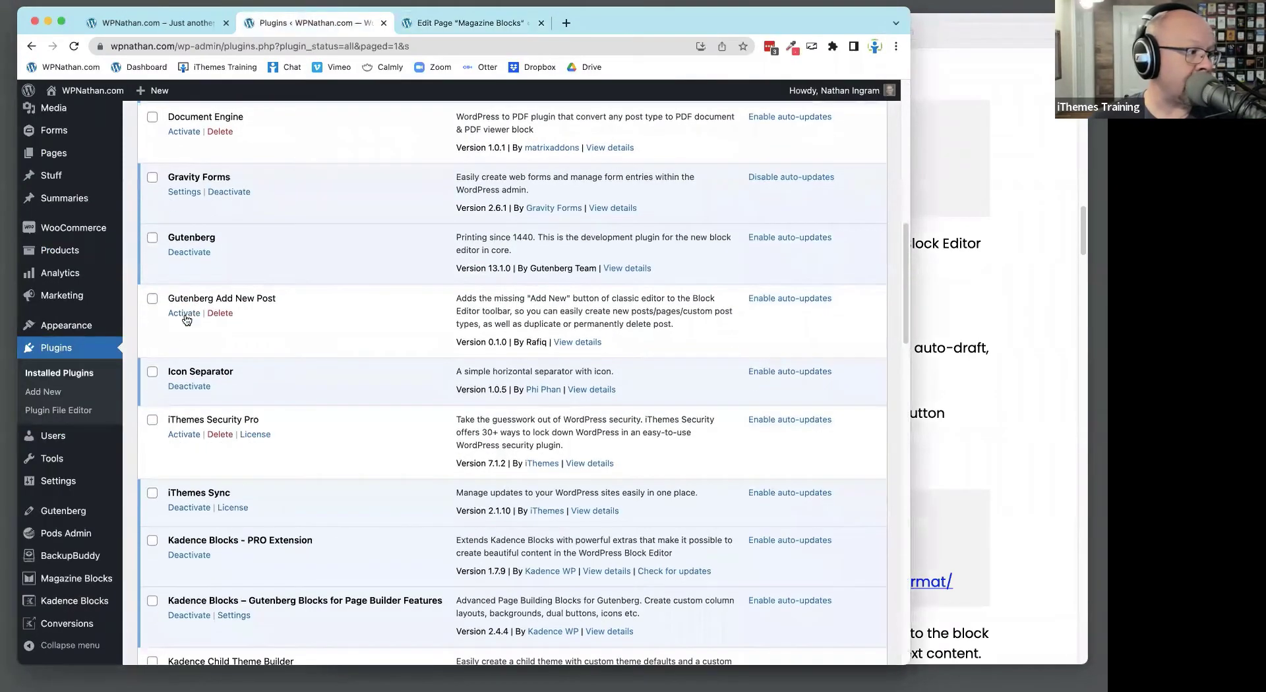
click(186, 320)
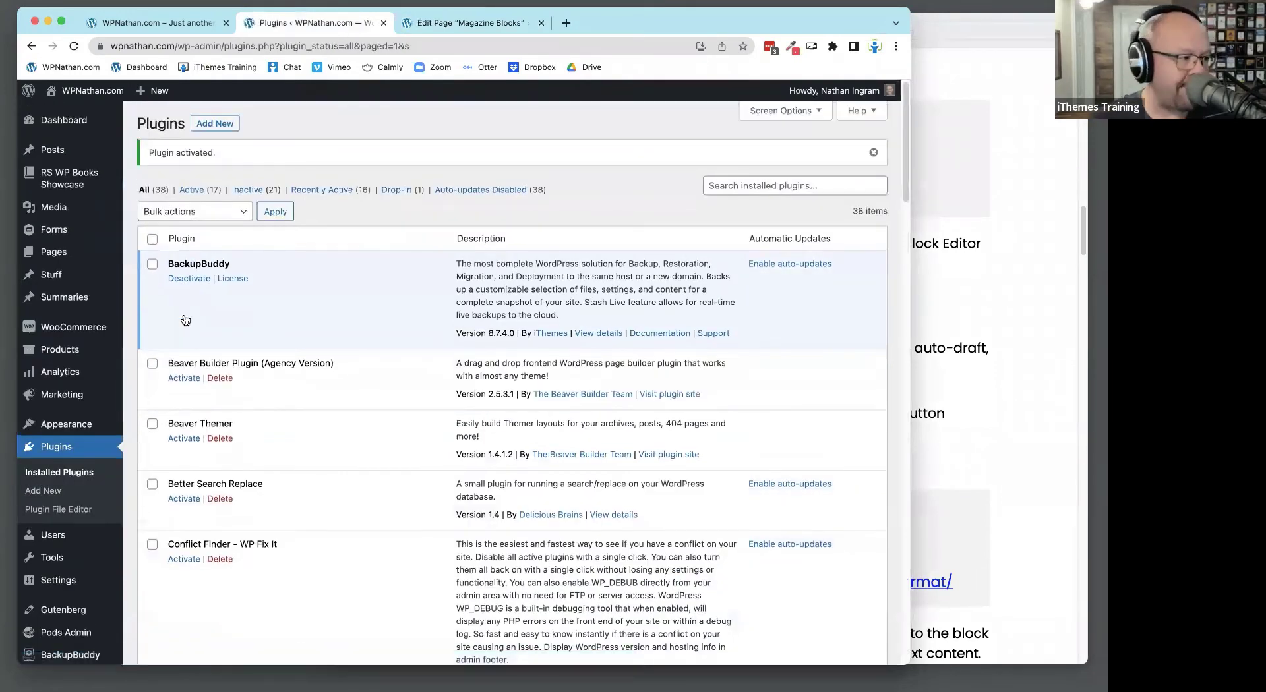
click(457, 23)
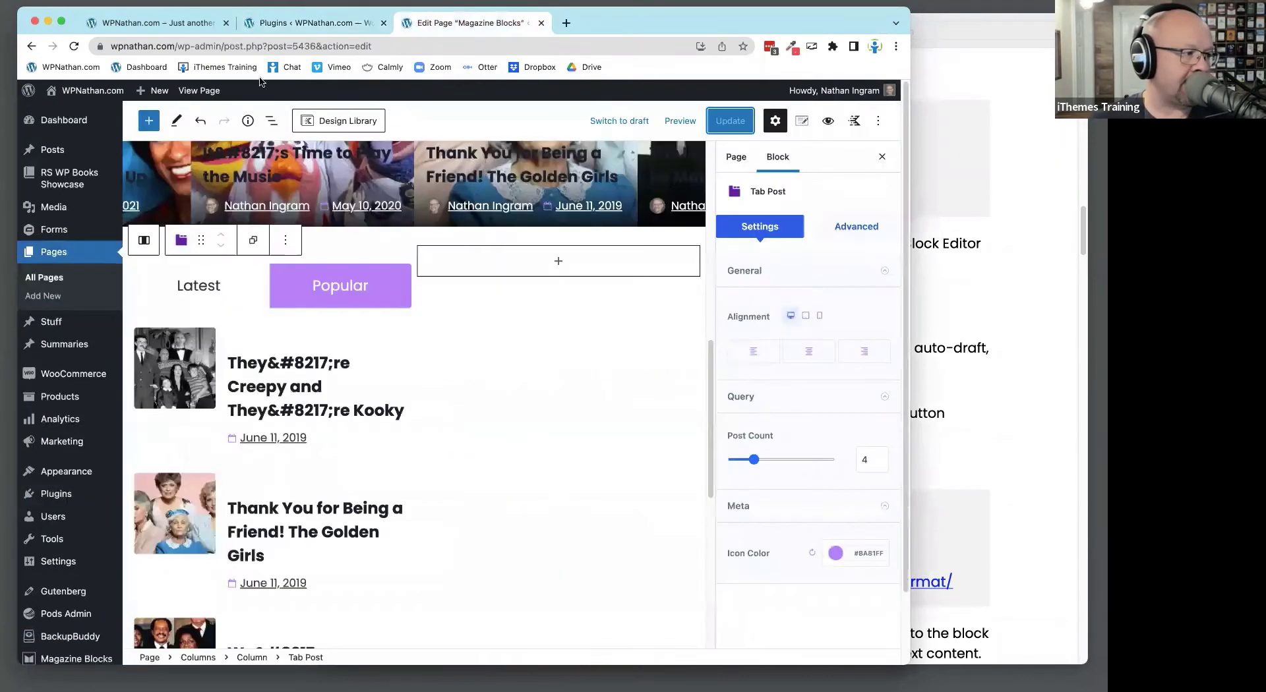
click(65, 304)
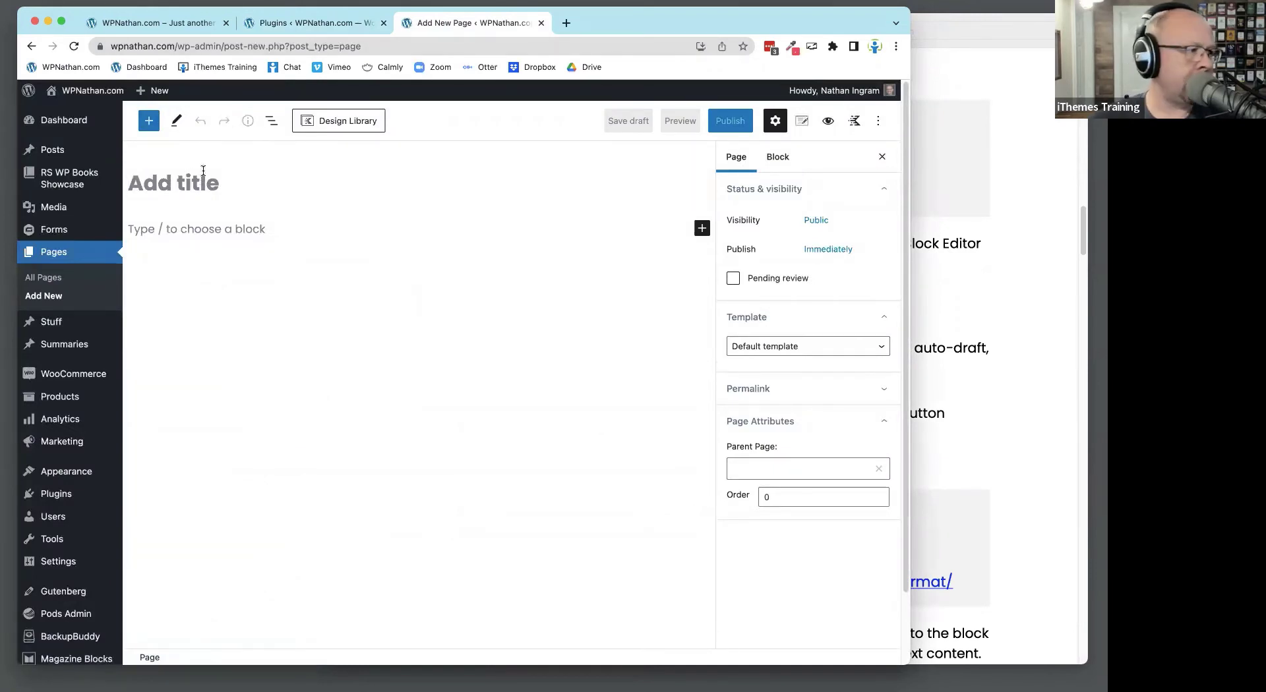
Check the Gutenberg Add New Post plugin's status in the installed plugins list and reload the new page's editor
click(279, 30)
scroll(276, 331, down, 4)
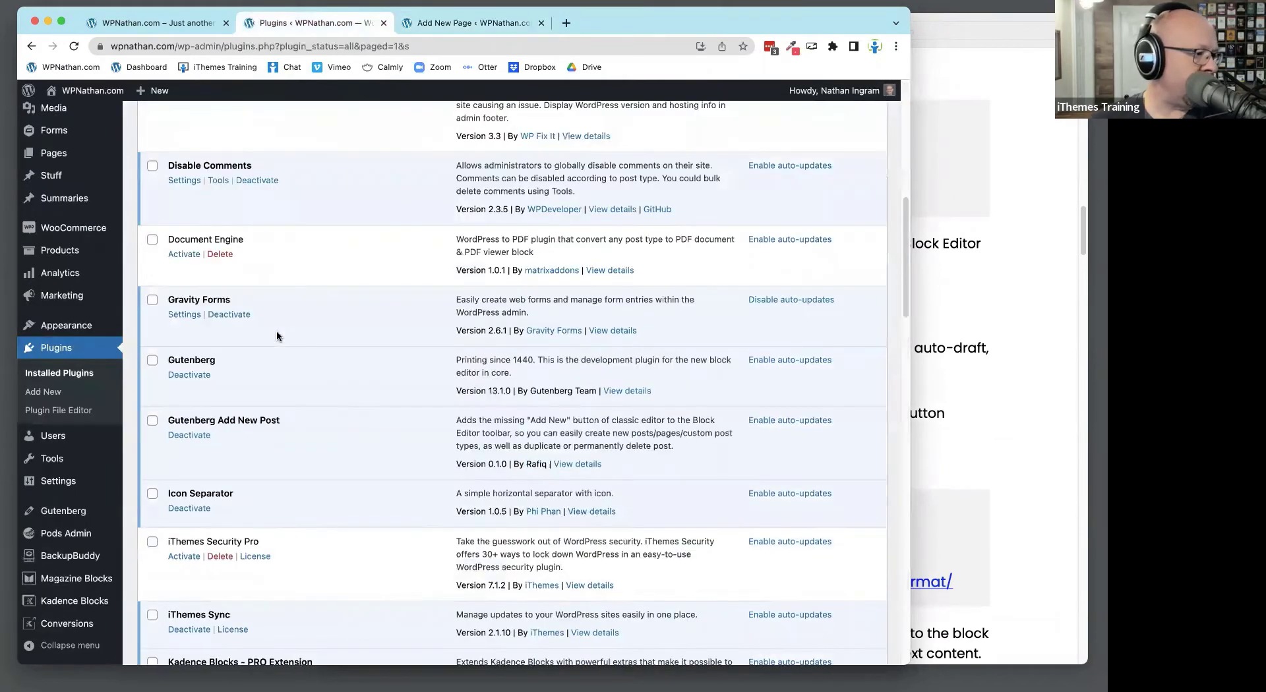
scroll(276, 337, down, 3)
click(472, 23)
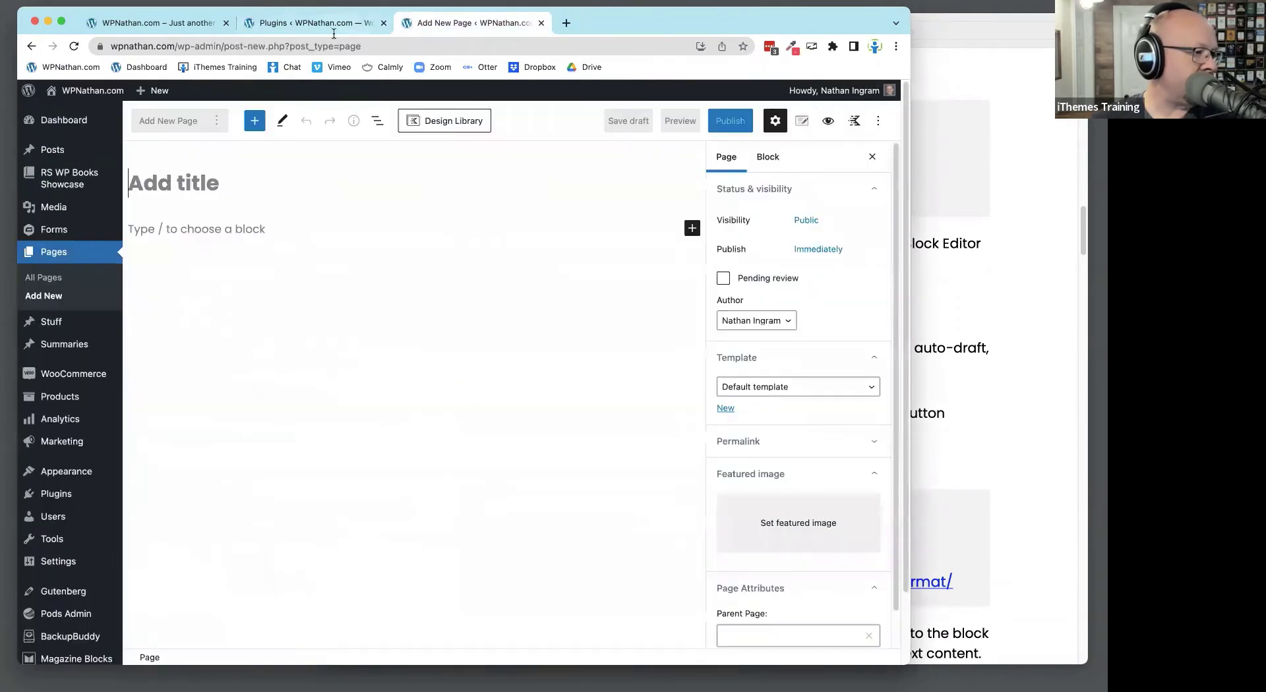
click(74, 46)
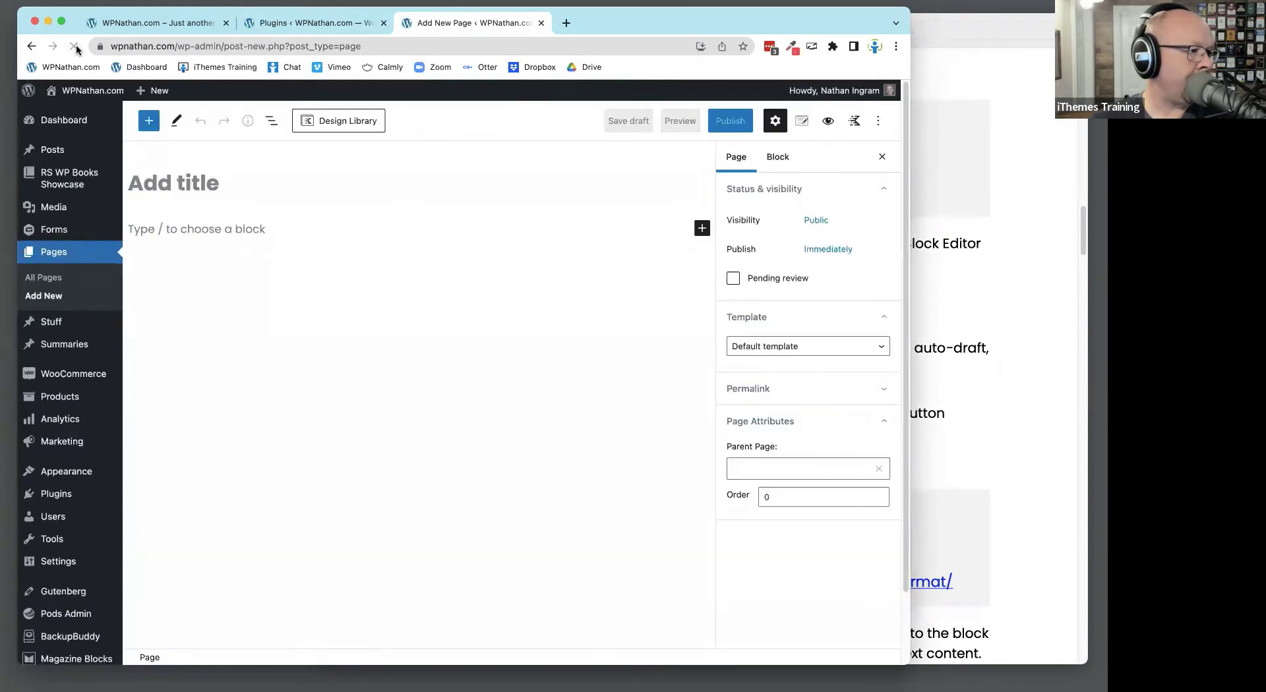
Title the new page "asdasdasd" and fill its first paragraph with the "Duis mollis, est non commodo luctus" placeholder text
click(182, 175)
text(asdasdasd)
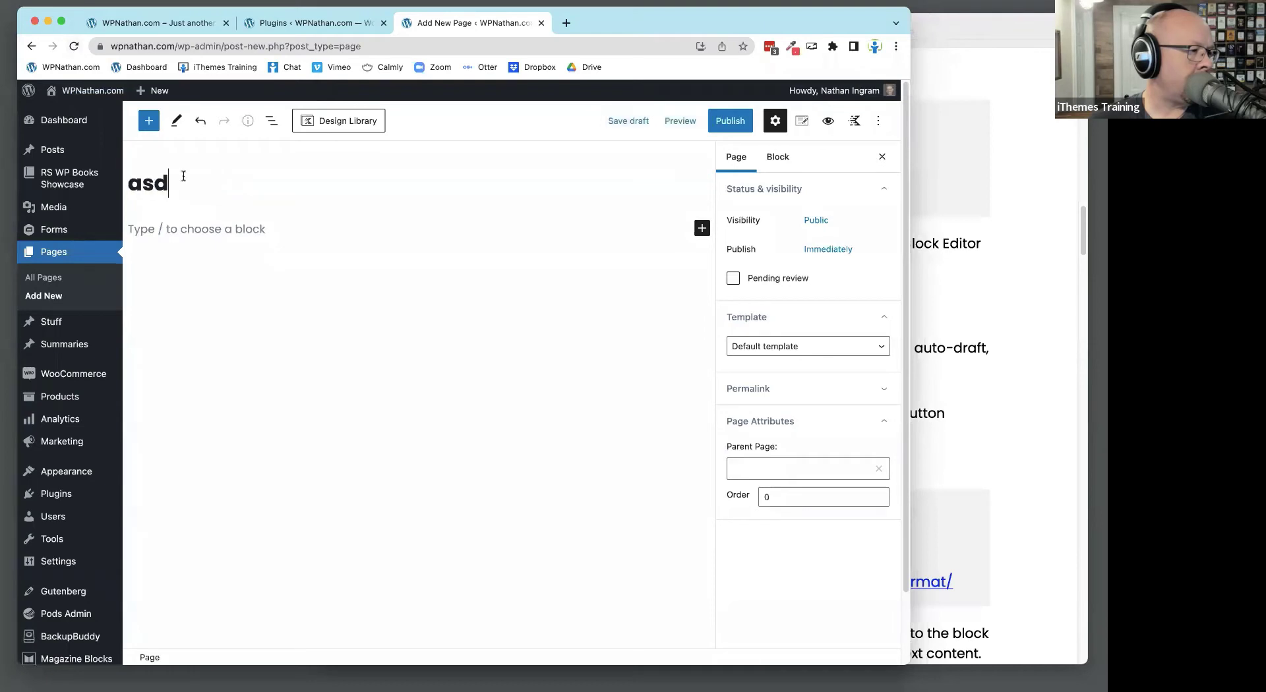
click(311, 233)
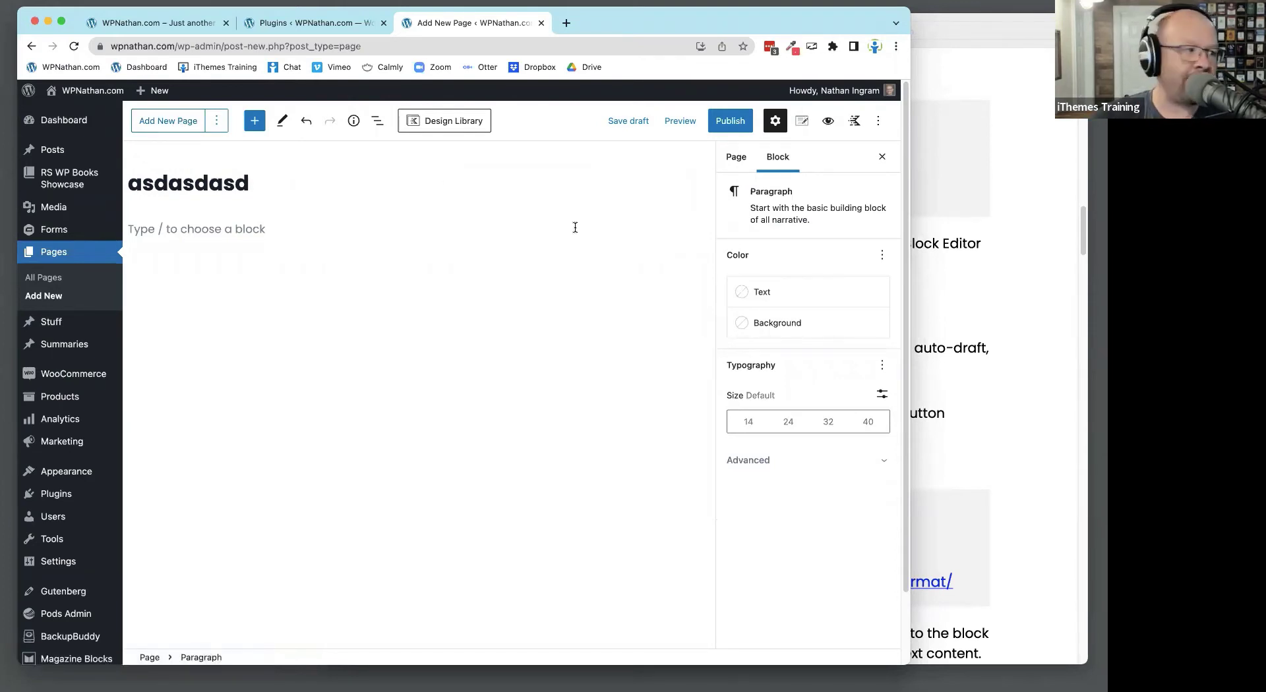
click(289, 211)
click(336, 229)
text(Duis mollis, est non commodo luctus, nisi erat porttitor ligula, eget lacinia odio sem nec elit. Curabitur blandit tempus porttitor. Praesent commodo cursus magna, vel scelerisque nisl consectetur et. Aenean lacinia bibendum nulla sed consectetur. Nullam id dolor id nibh ultricies vehicula ut id elit.)
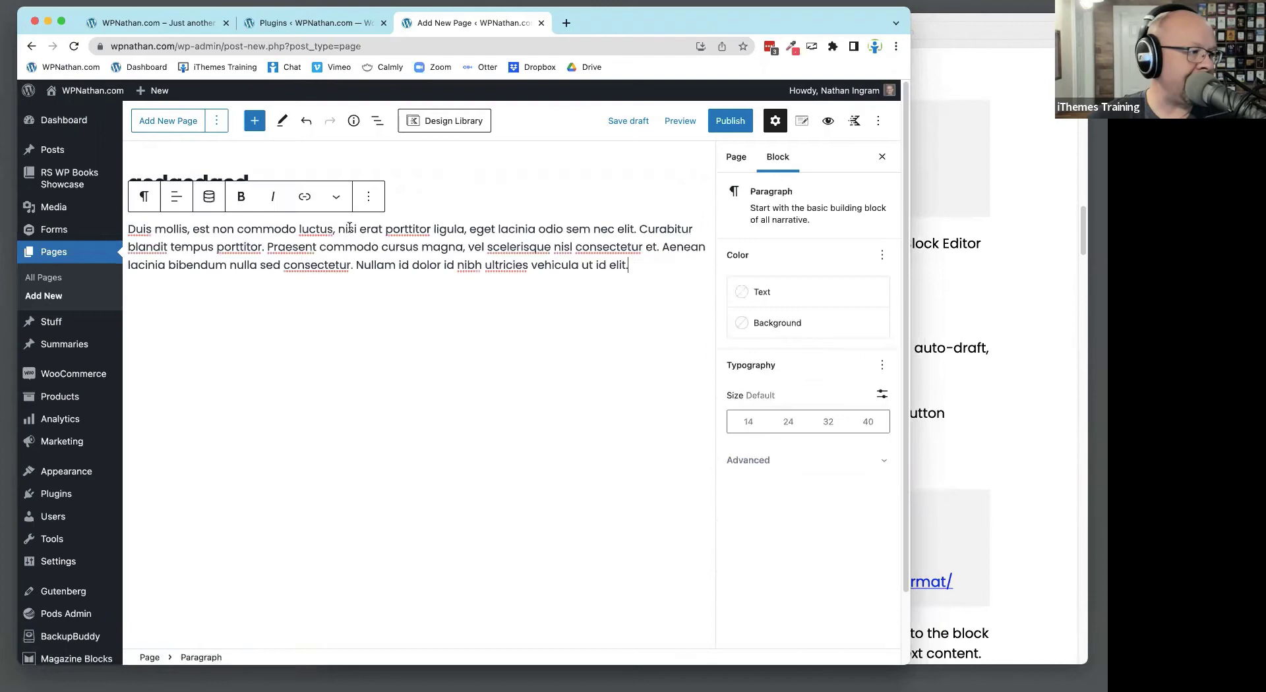
Publish the "asdasdasd" page, confirming the pre-publish check
click(593, 352)
click(731, 122)
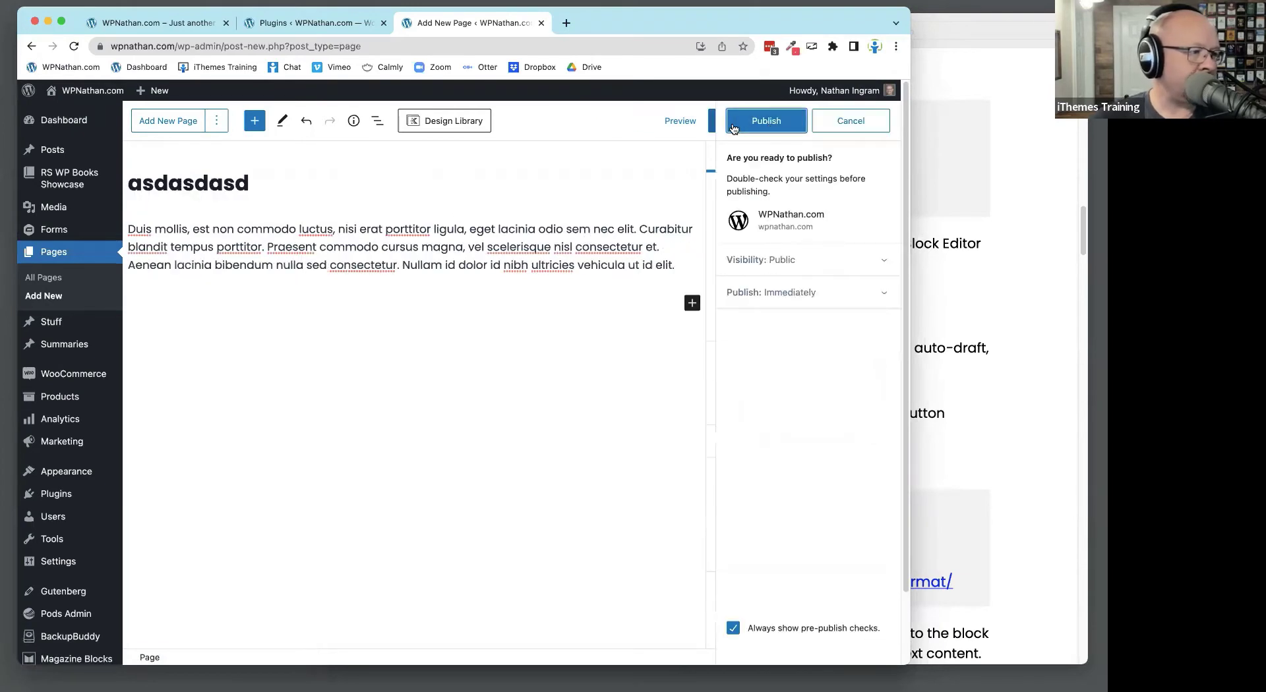
click(758, 122)
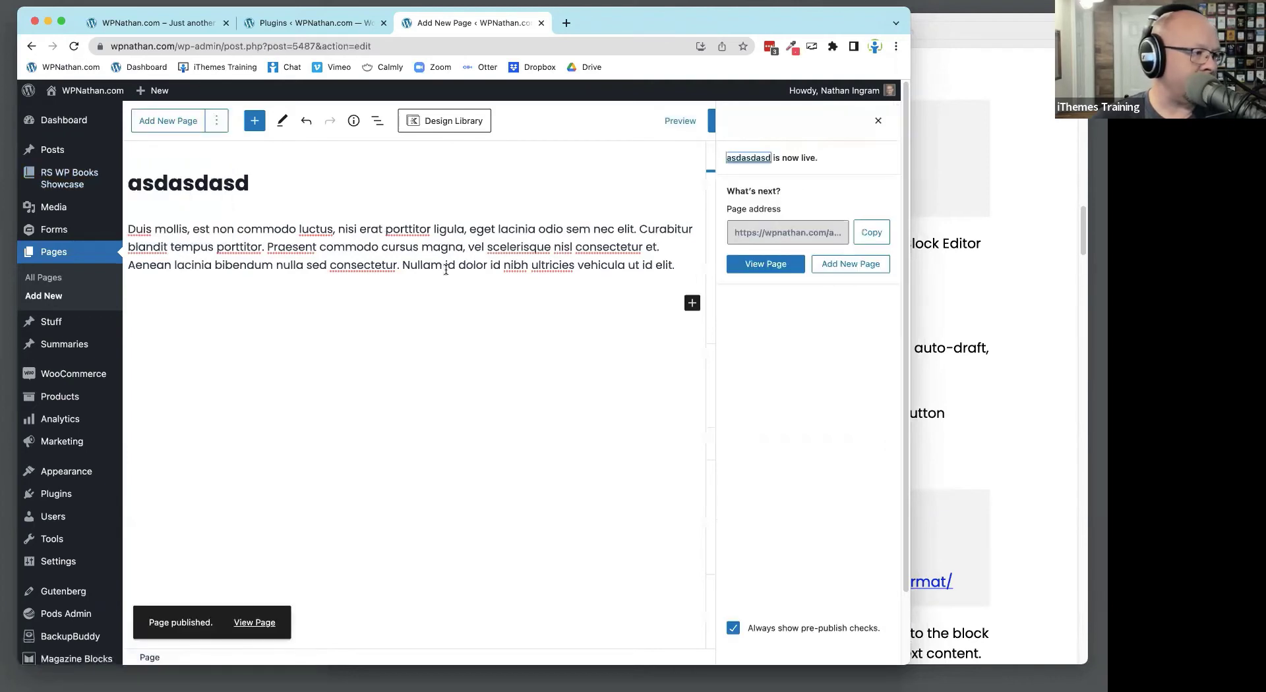
Start another page from the plugin's Add New Page command, with title "asdasdasd" and paragraph text "asdasd"
click(161, 127)
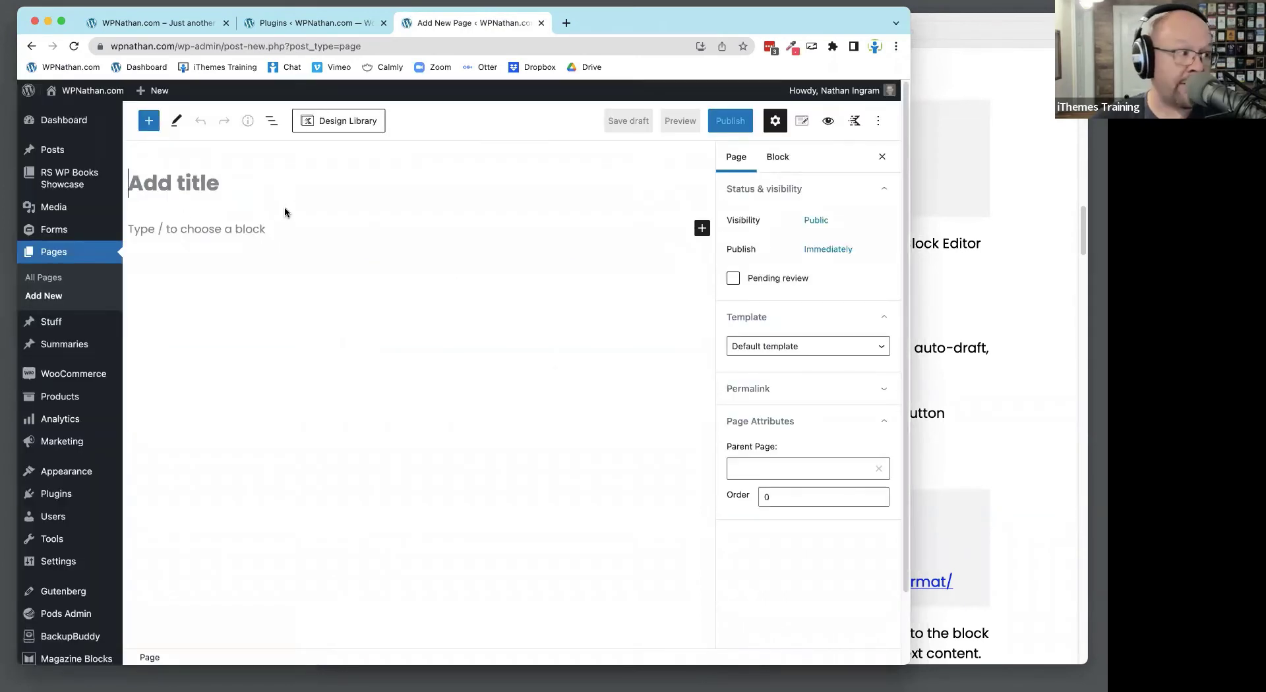
text(asdasdasd)
click(266, 230)
text(asd)
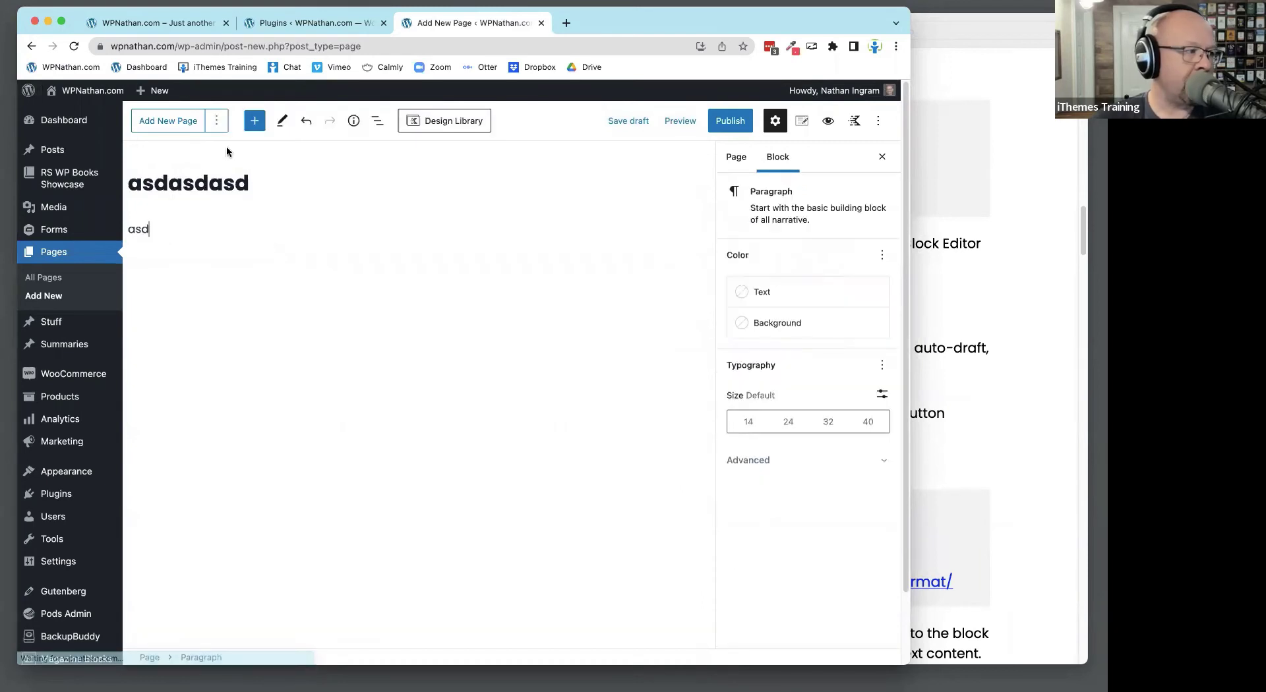
text(asd)
Examine the plugin's options for duplicating or permanently deleting the page, widening the browser window
click(217, 121)
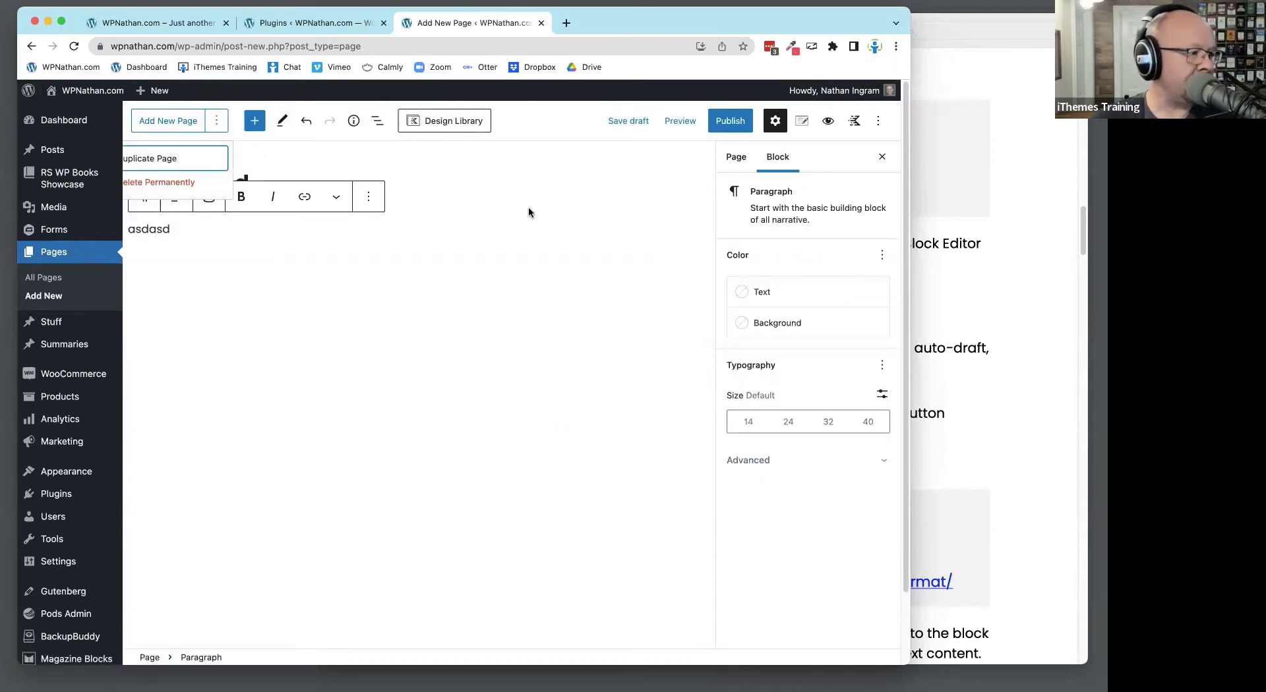
drag(911, 190, 1016, 189)
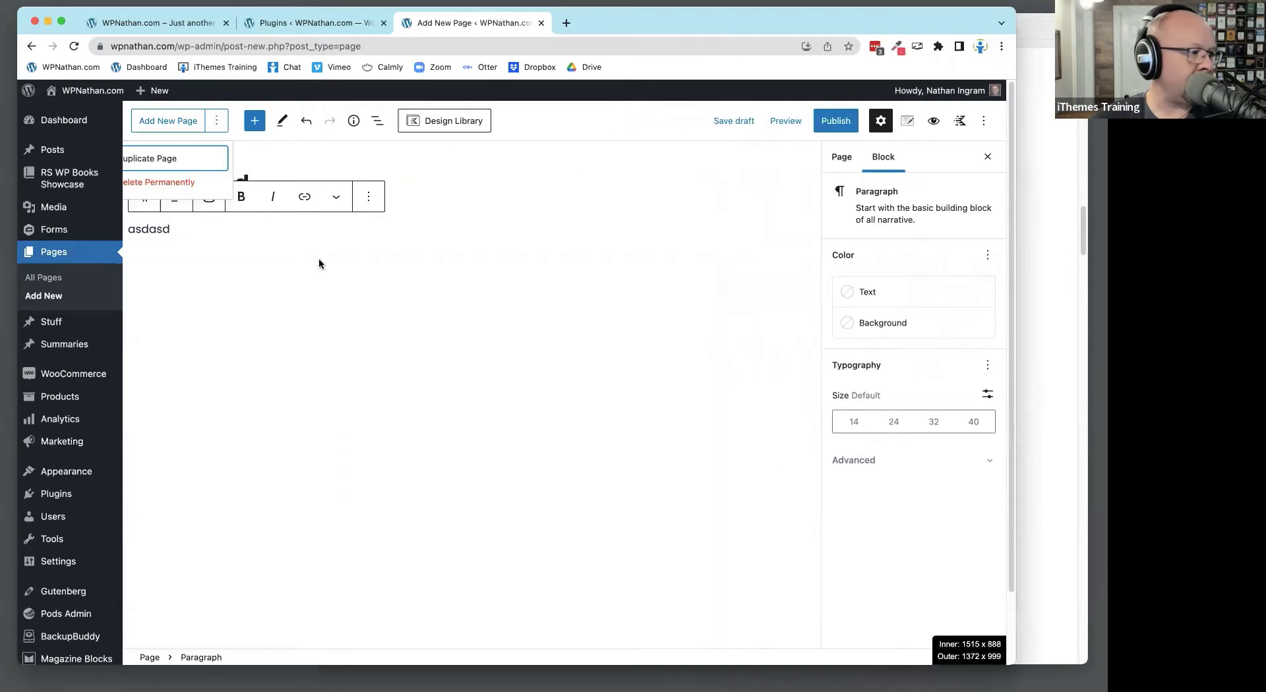
click(171, 153)
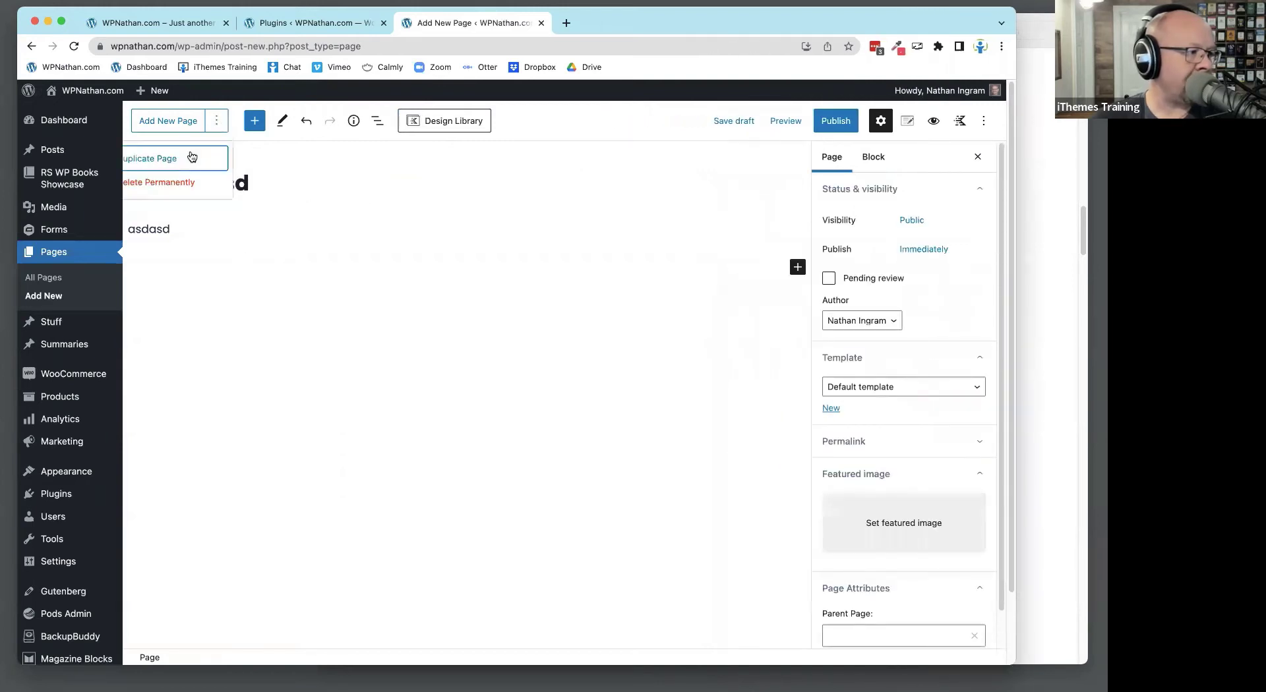
Leave the unsaved page, open the Icon Separator page for editing and reload its editor
click(82, 271)
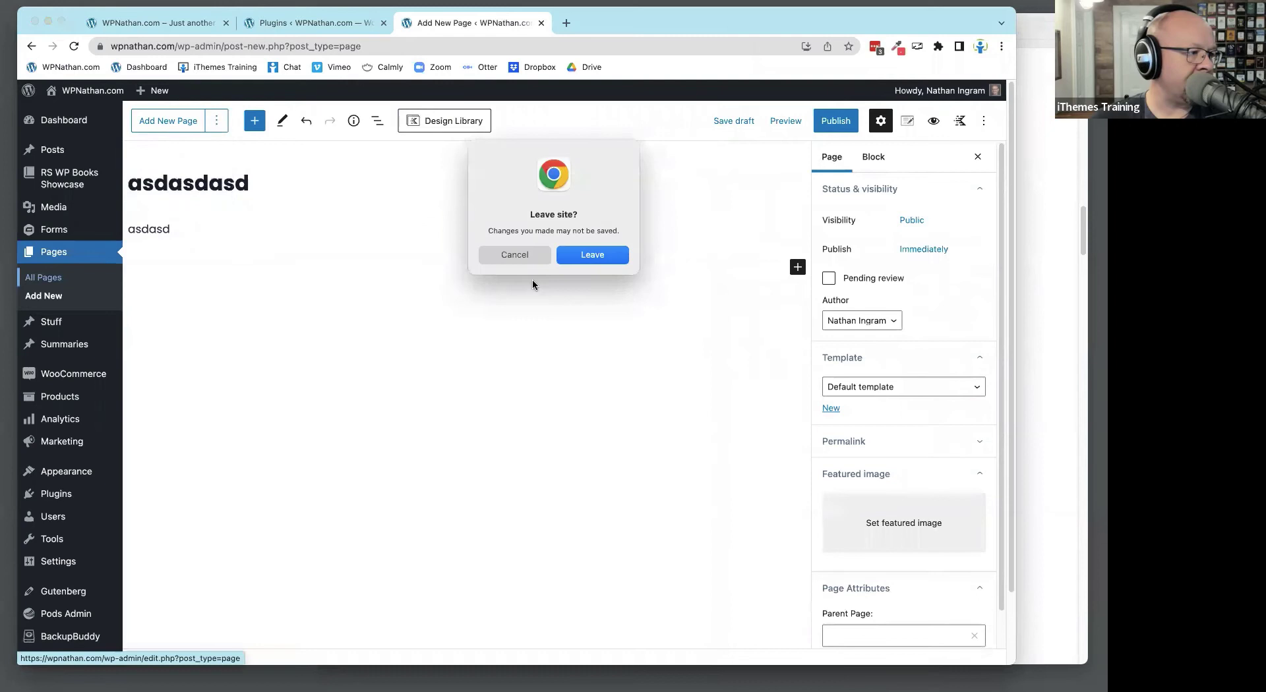
click(580, 255)
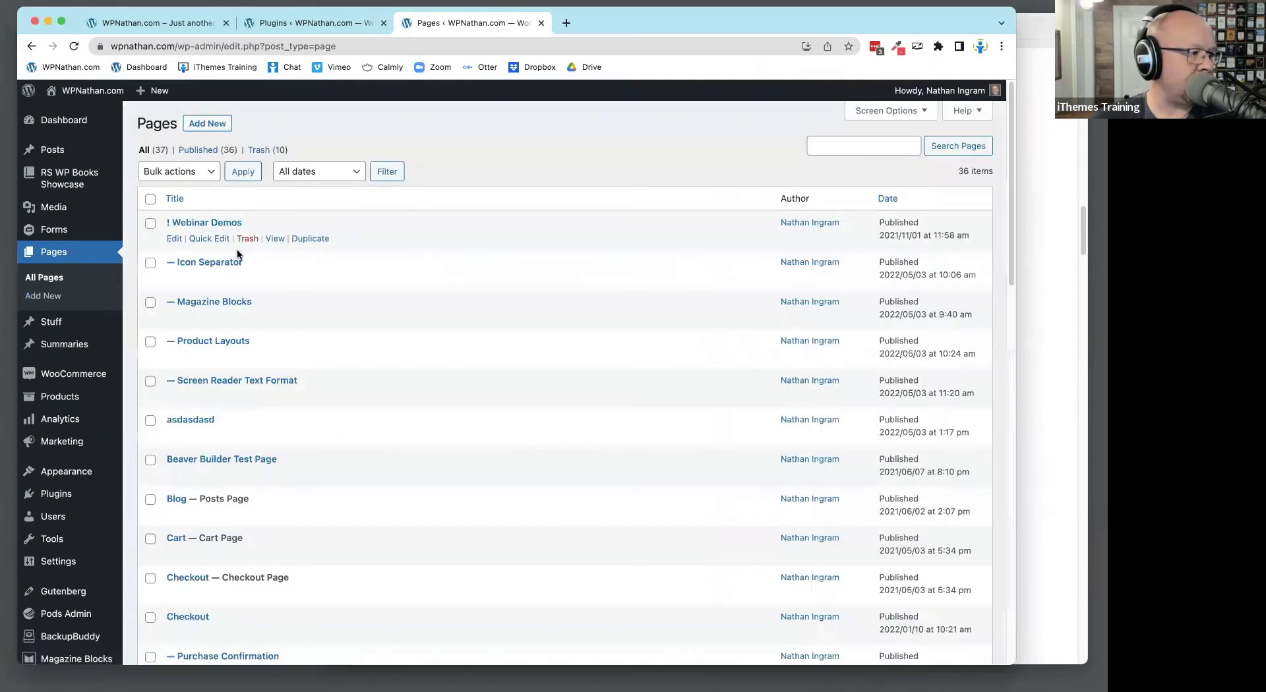
click(172, 280)
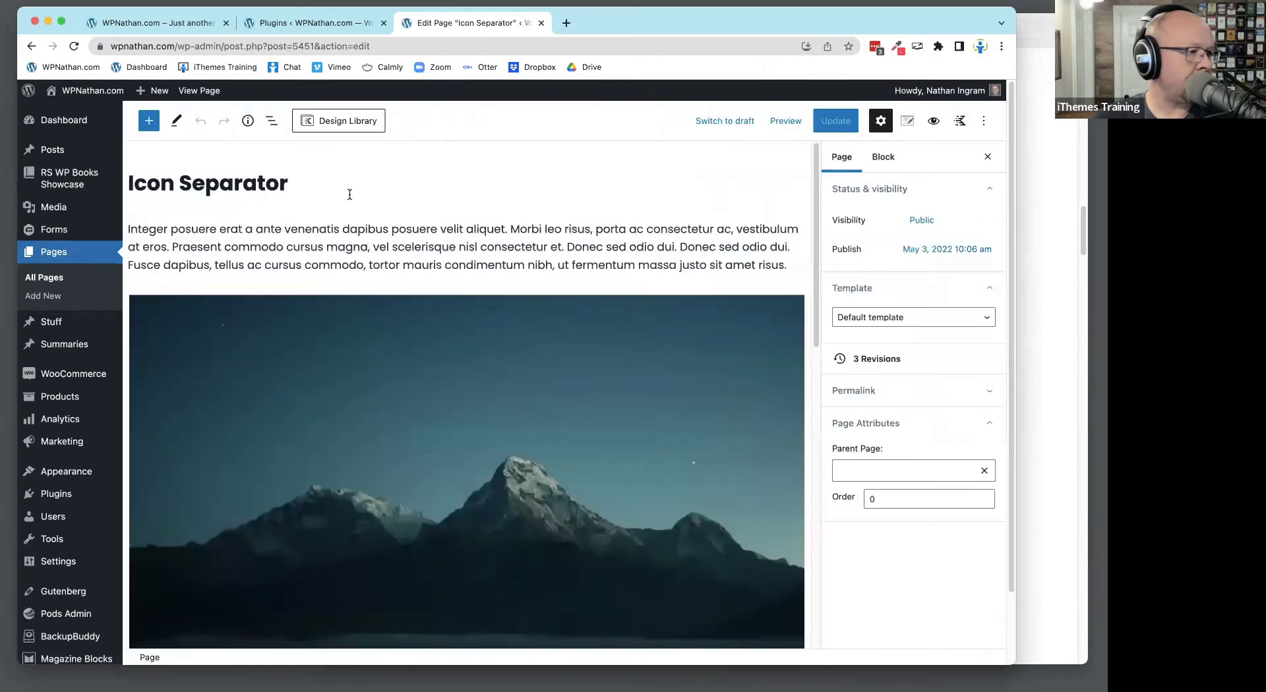
click(74, 47)
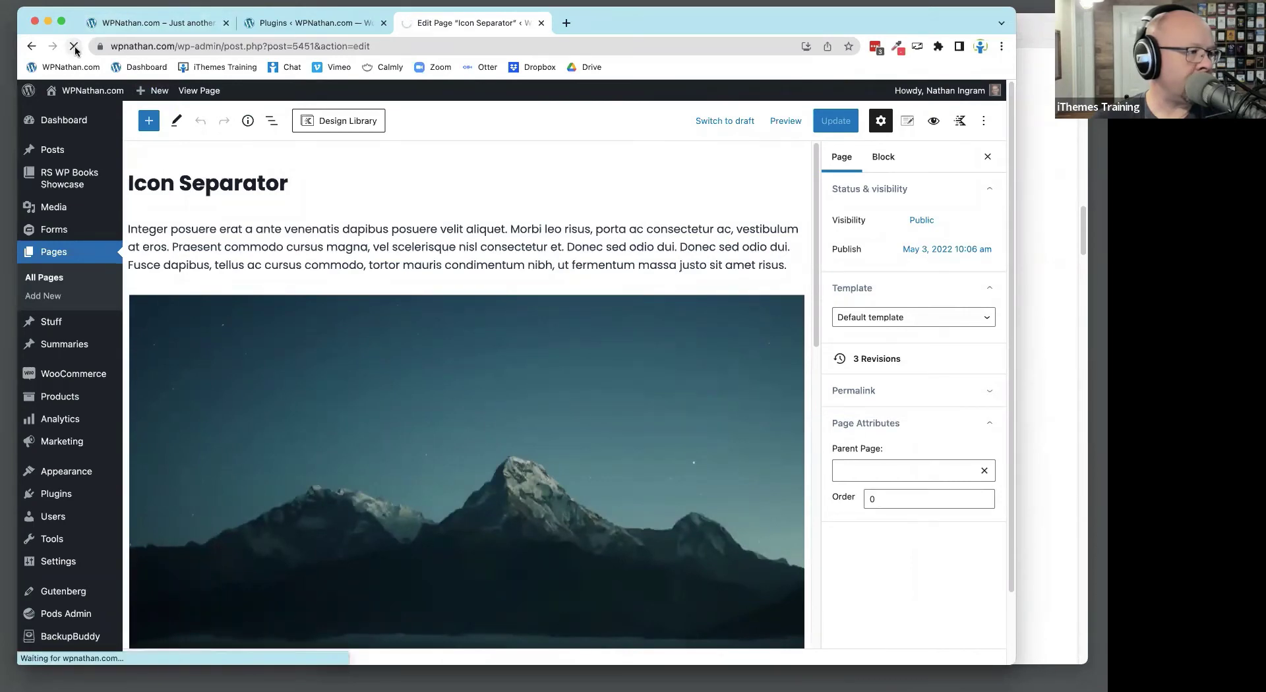
Bulk deactivate Icon Separator, Magazine Blocks, Per Product Shipping for WooCommerce, RS WP Books Showcase and Screen Reader Text Format
click(269, 26)
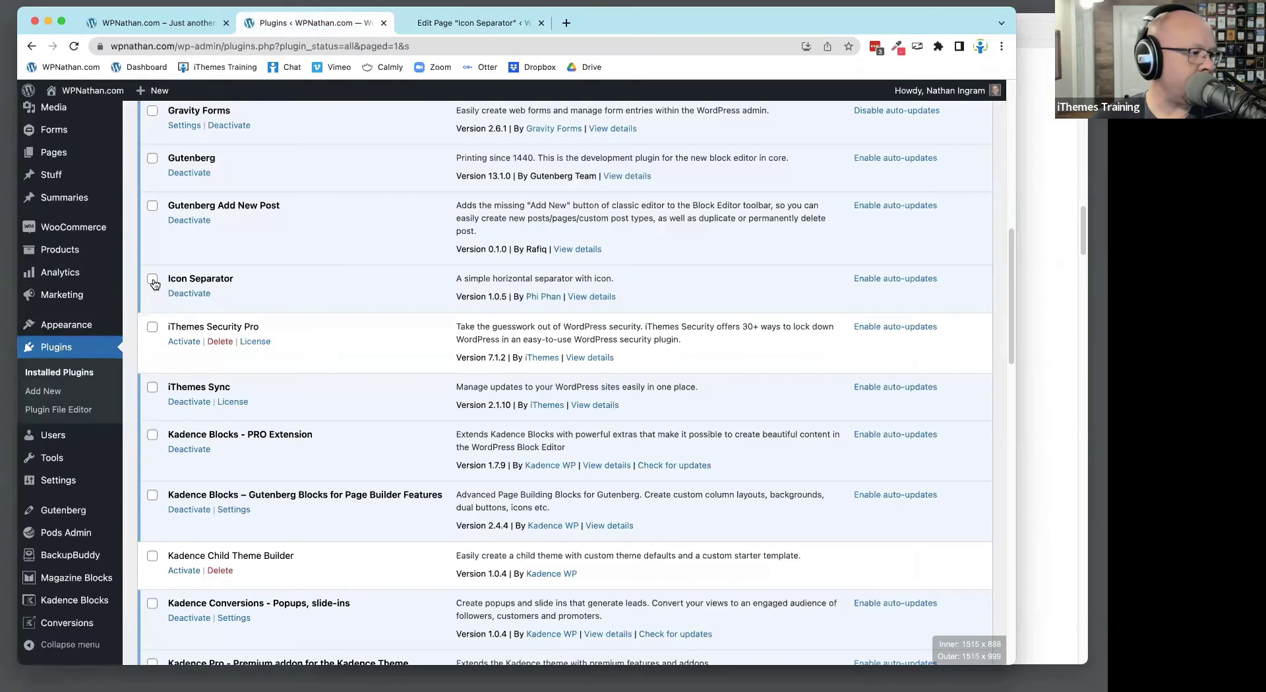
scroll(212, 438, down, 8)
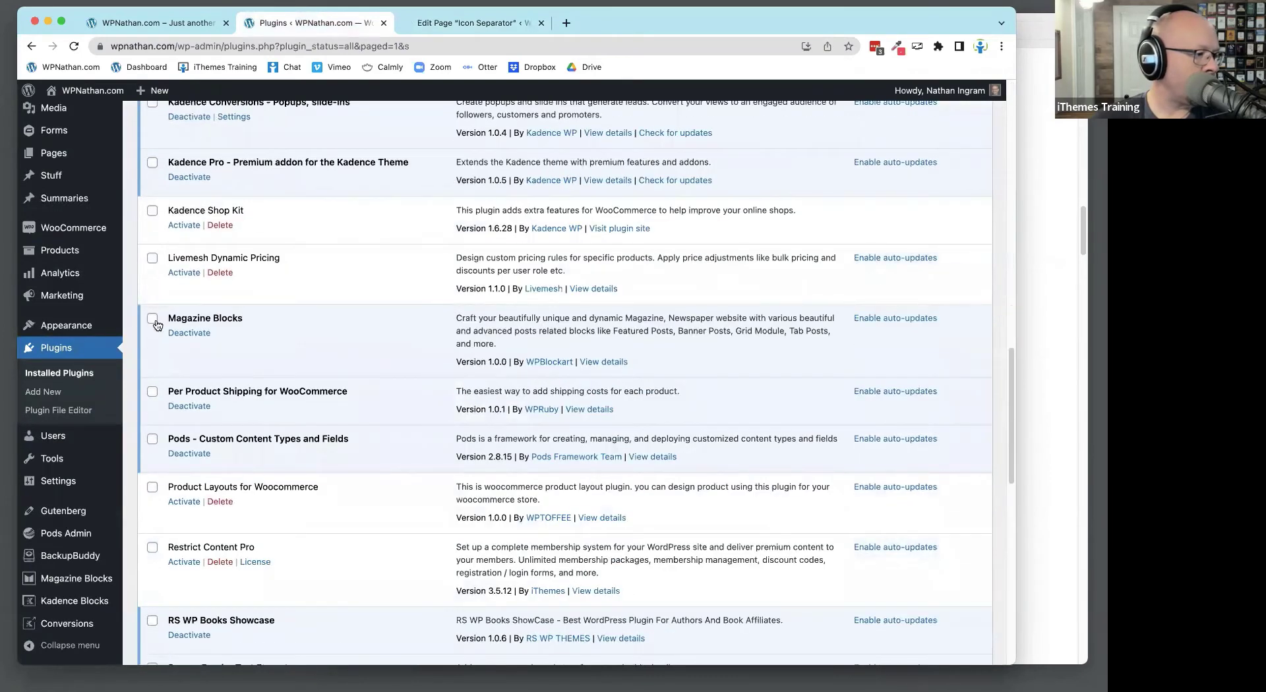
click(153, 320)
scroll(157, 325, down, 3)
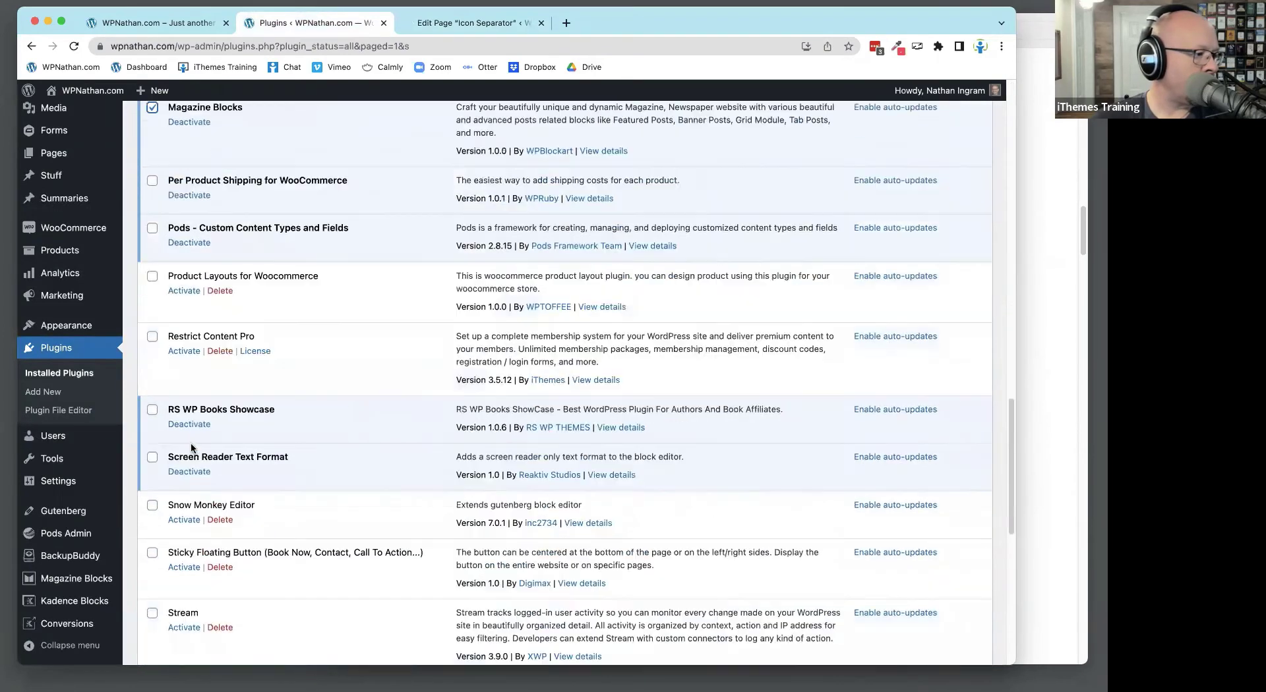
click(152, 409)
click(152, 180)
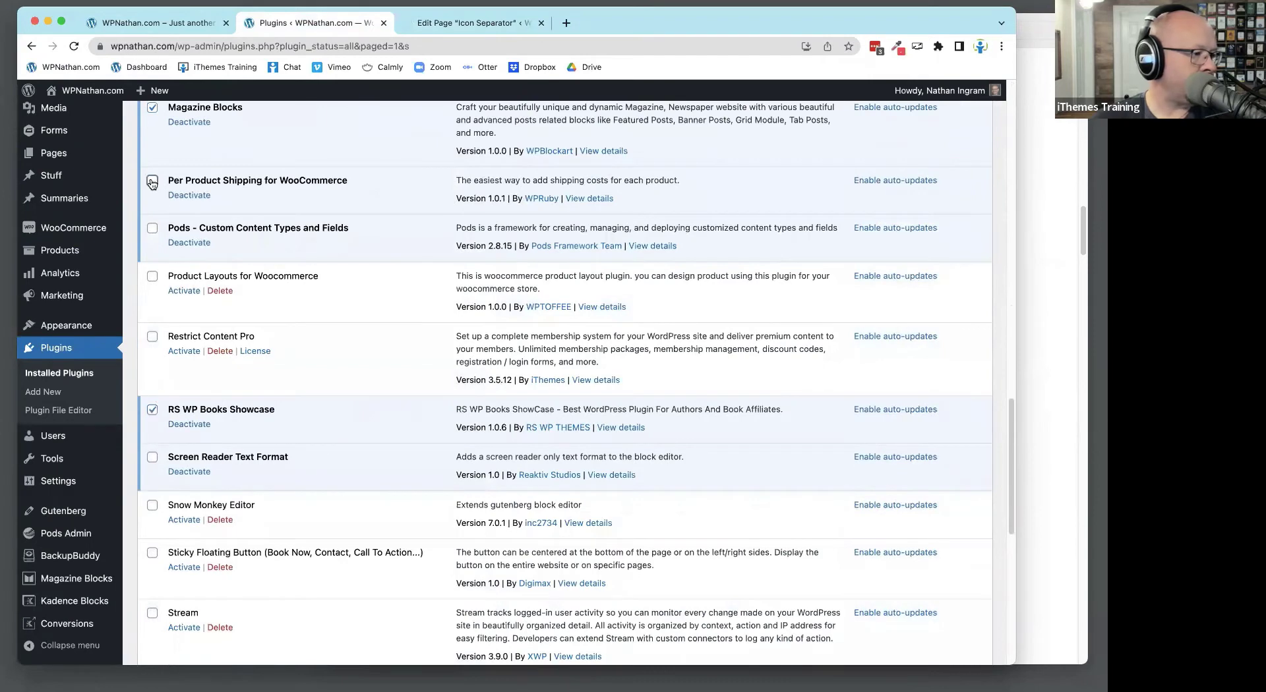
click(152, 461)
scroll(260, 456, down, 10)
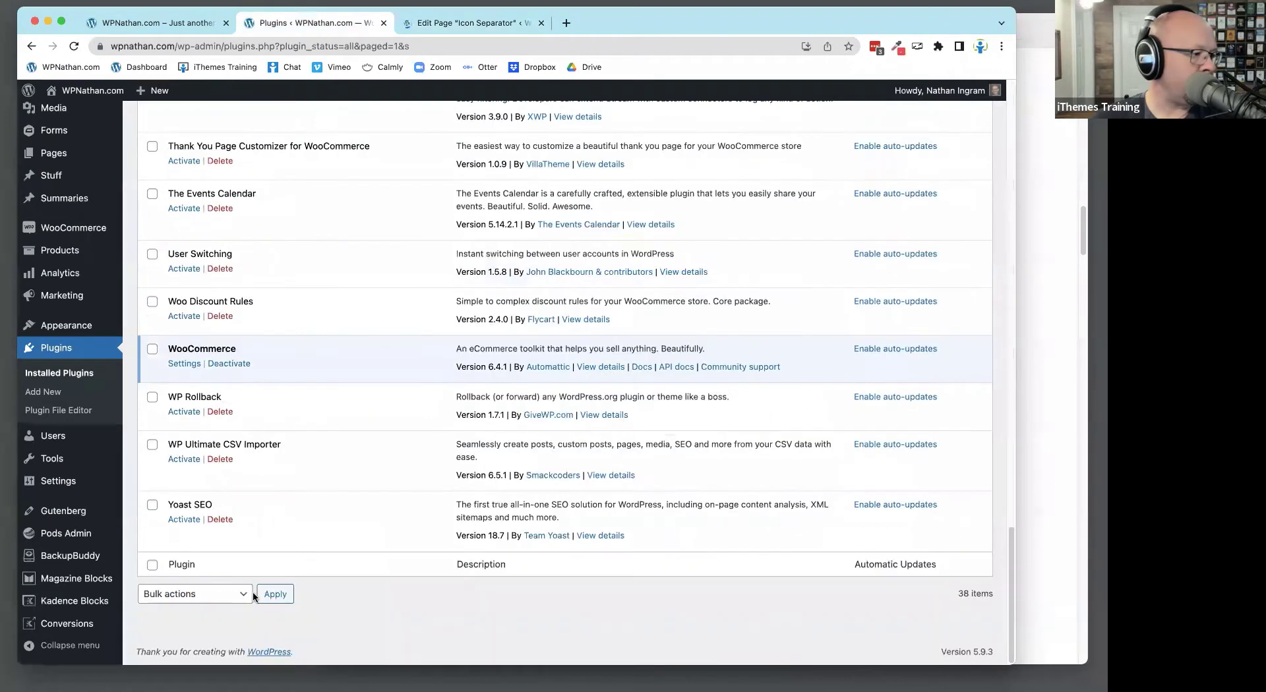
click(245, 594)
click(197, 625)
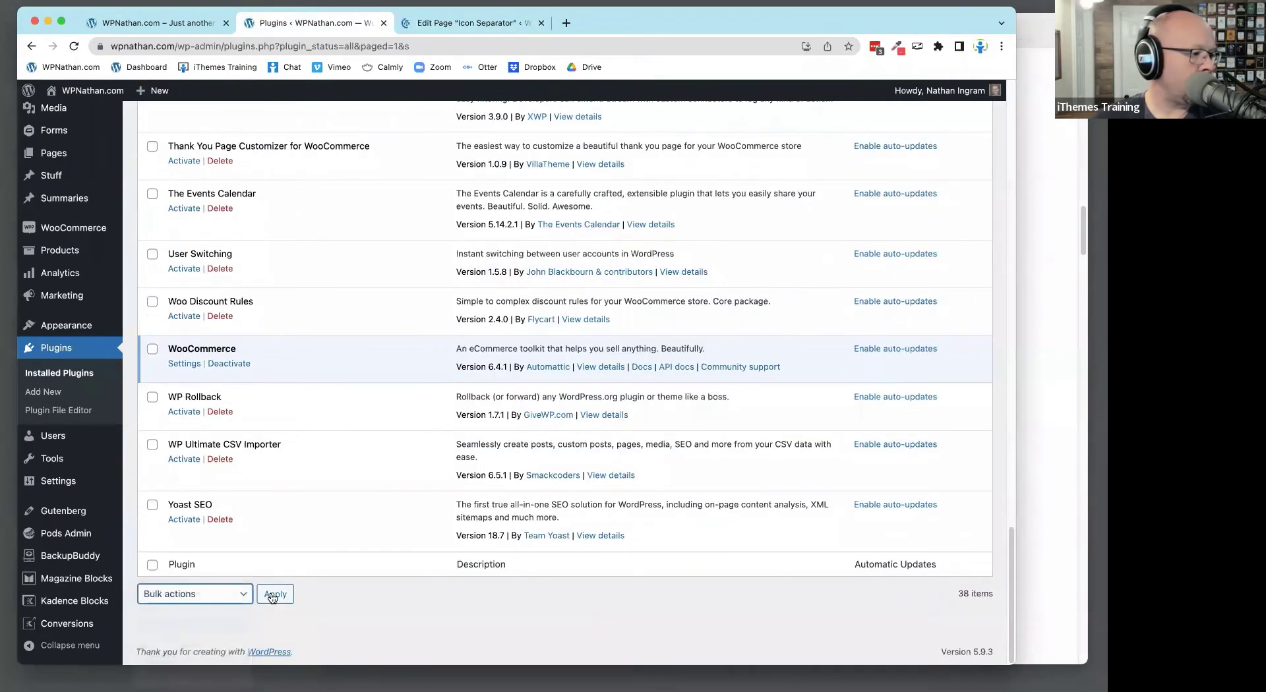
click(275, 594)
Check the active plugins, reload the Icon Separator page's editor and try the options beside Add New Page
click(467, 20)
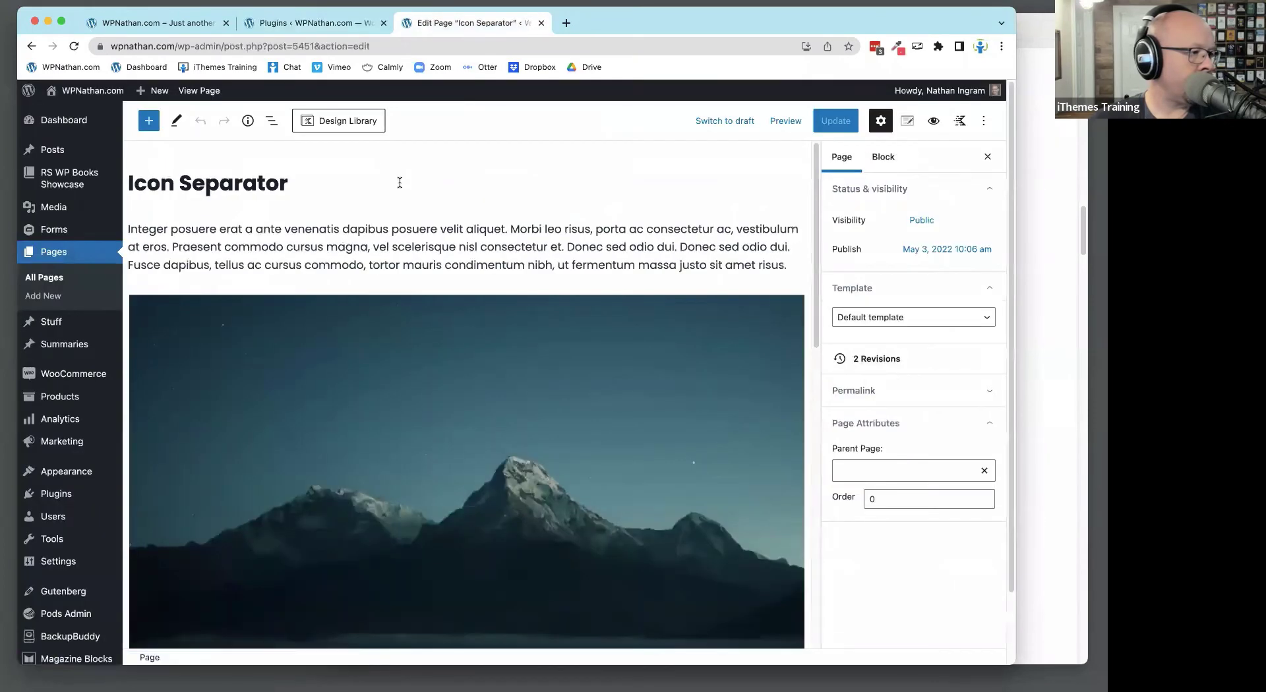
click(310, 22)
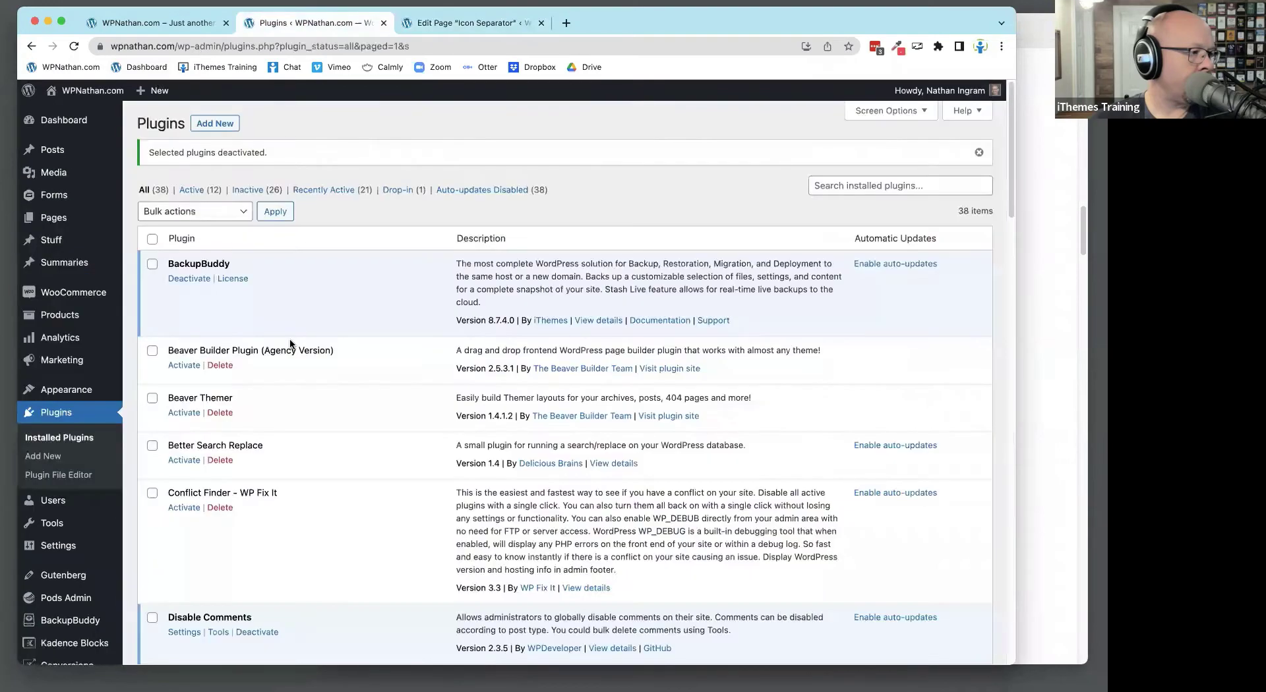
scroll(290, 342, down, 10)
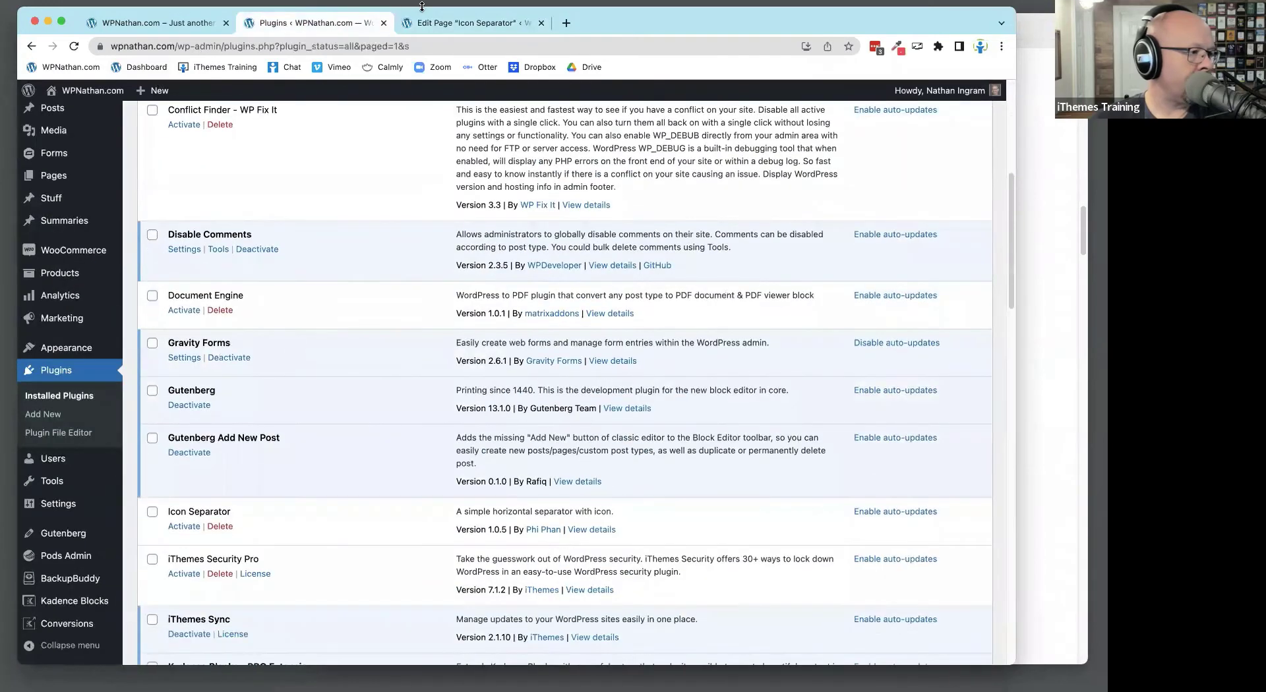
click(449, 22)
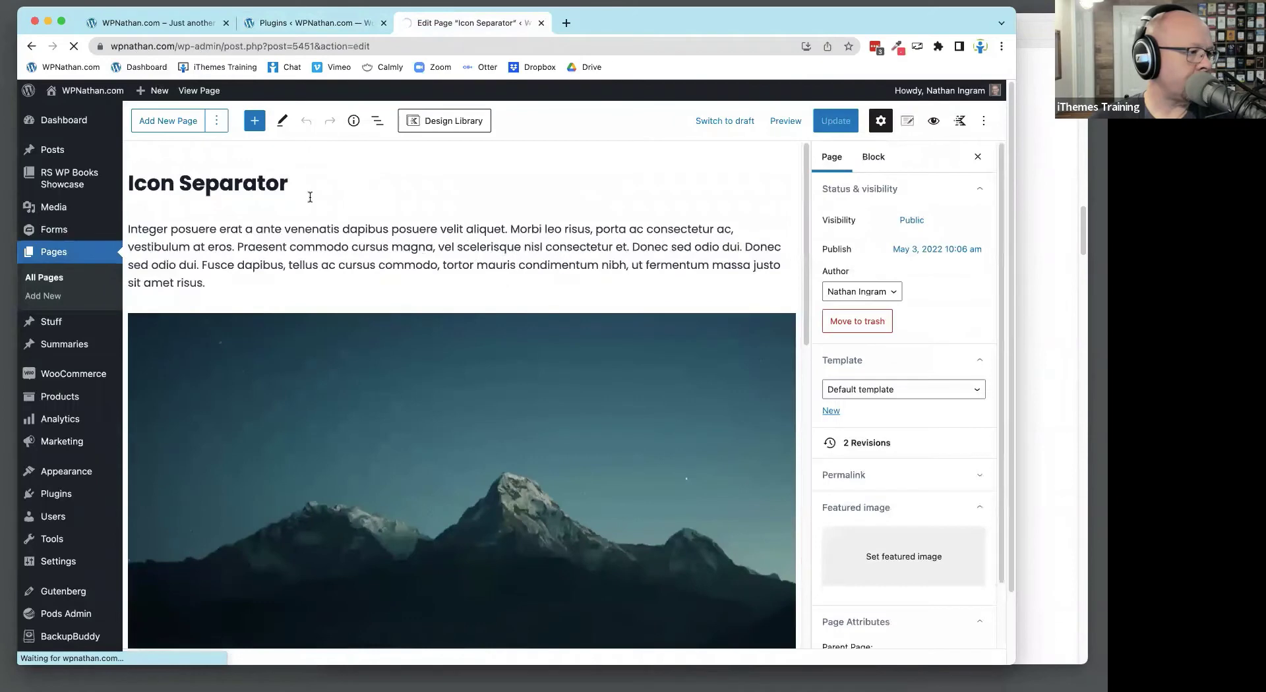
click(216, 121)
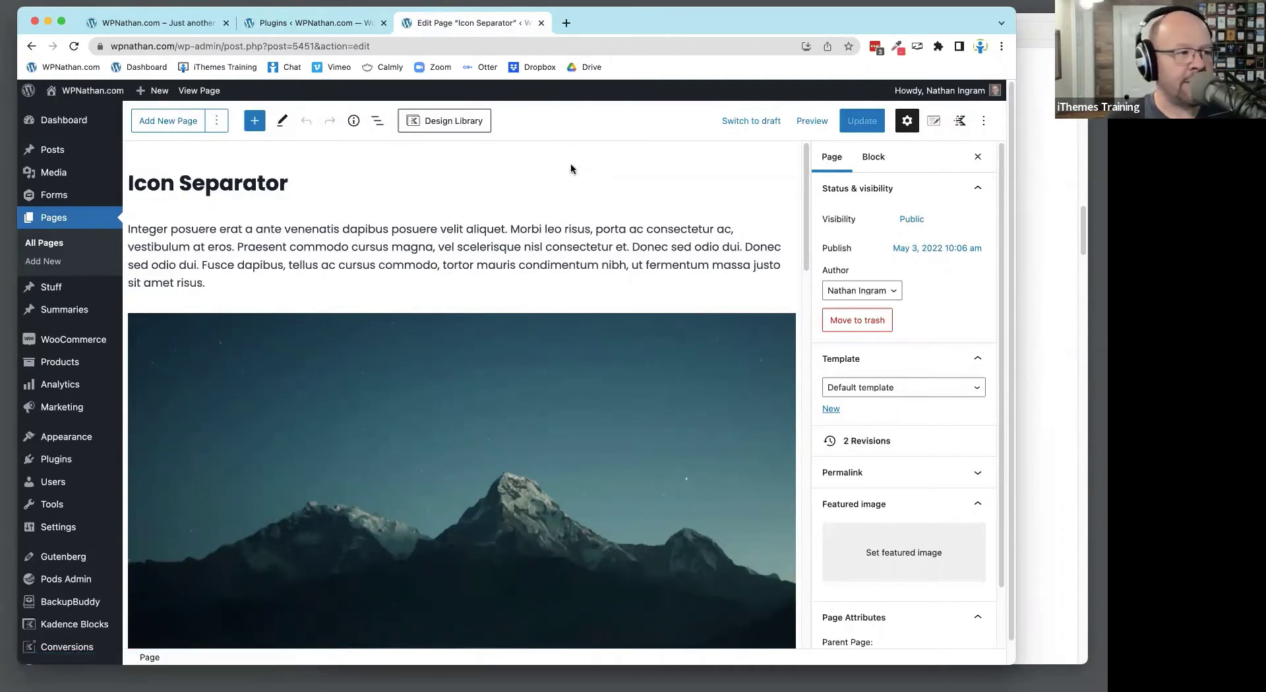
Inspect the editor page with the browser's developer tools and examine the console's errors and warnings
right_click(546, 209)
click(580, 428)
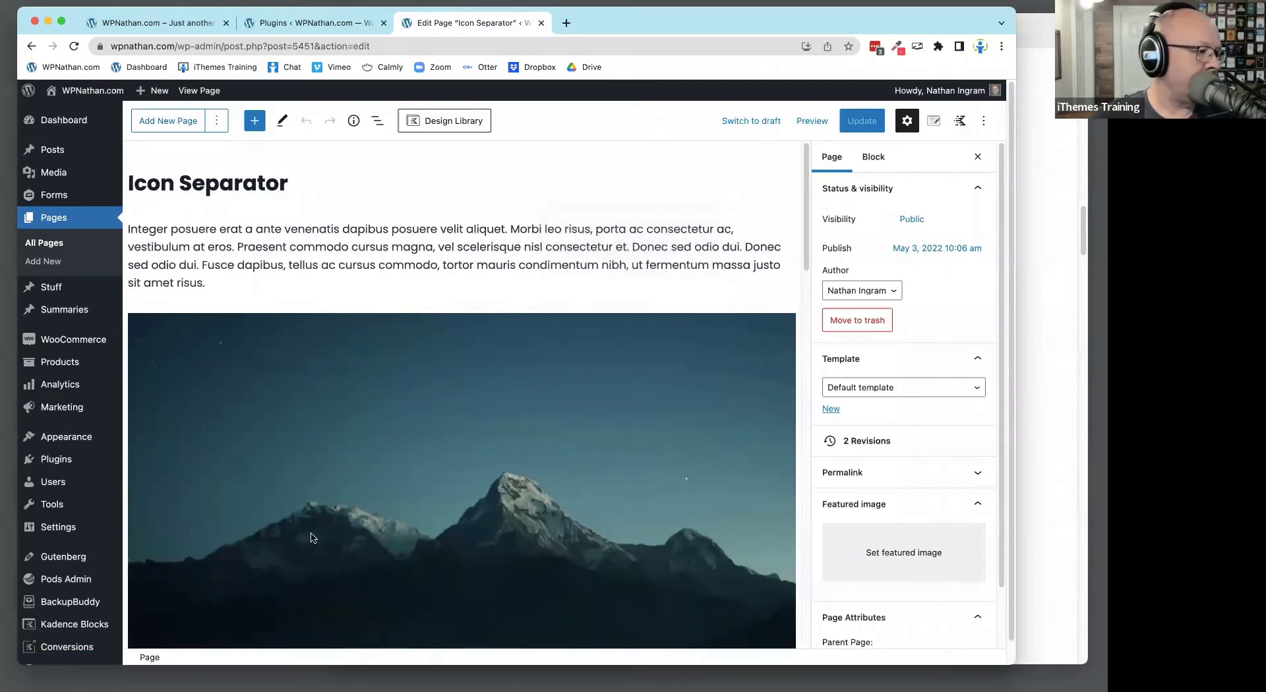
click(119, 465)
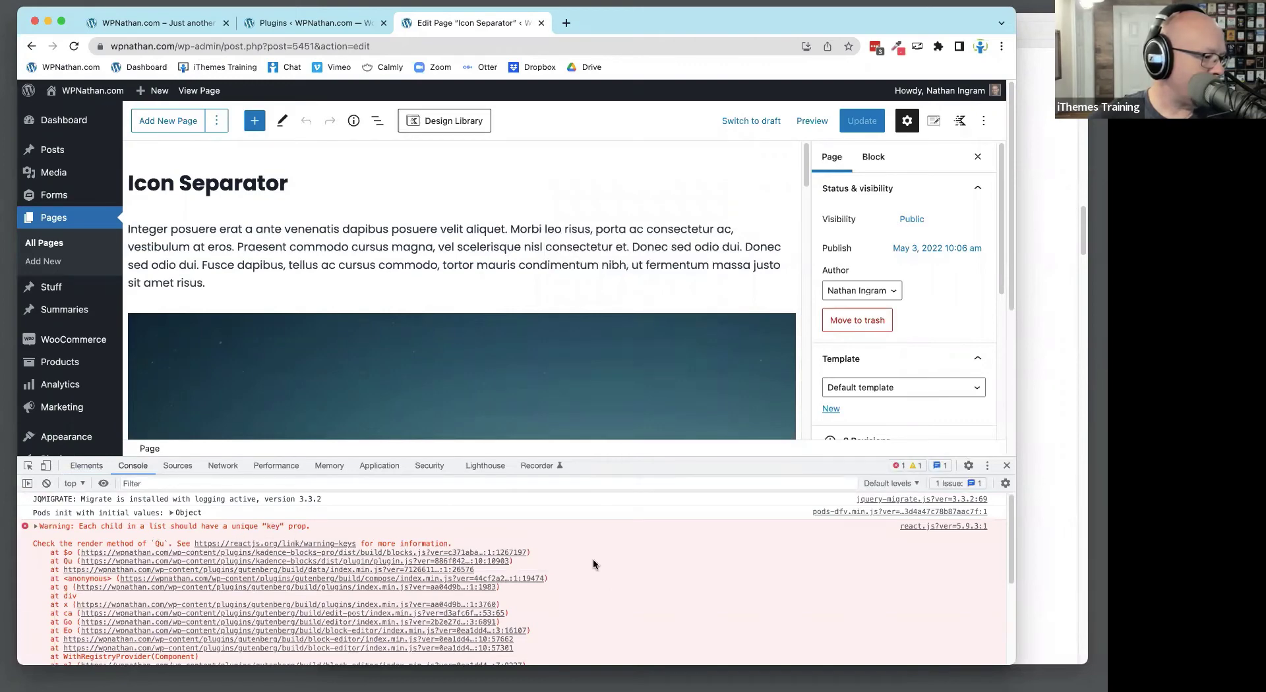
scroll(593, 565, down, 5)
scroll(593, 564, down, 6)
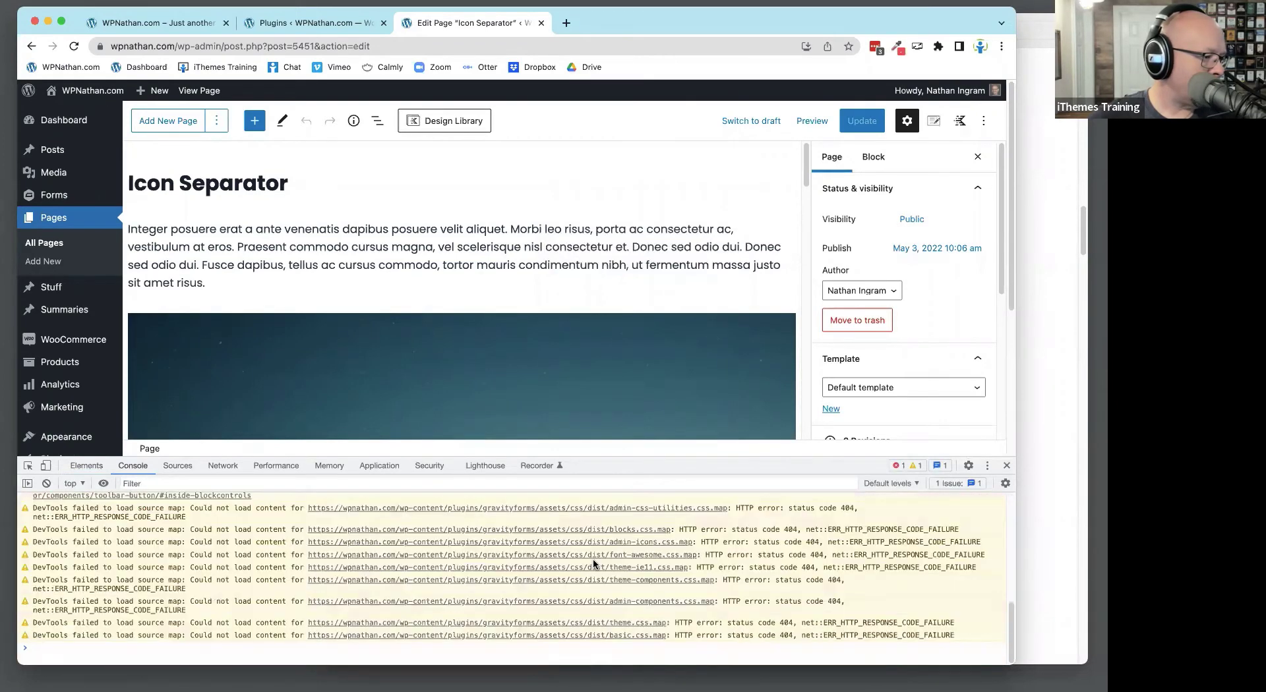
Deactivate the Gutenberg plugin and reload the Icon Separator page's editor
click(310, 23)
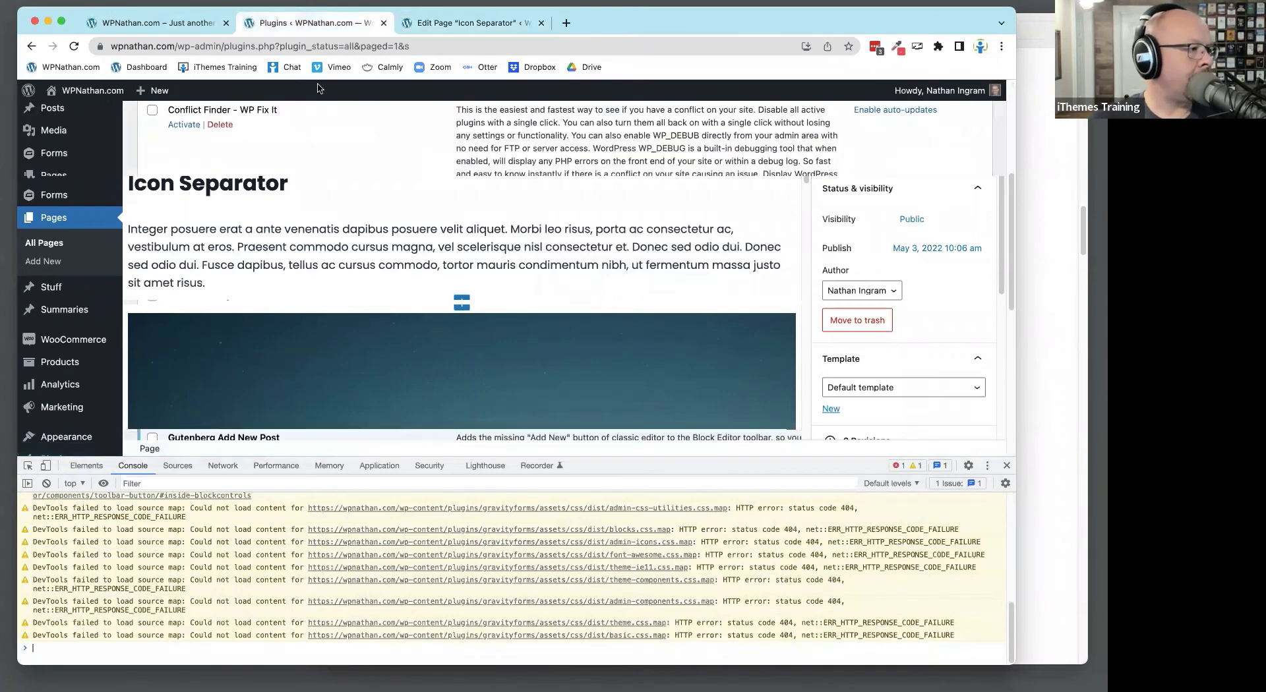
click(184, 406)
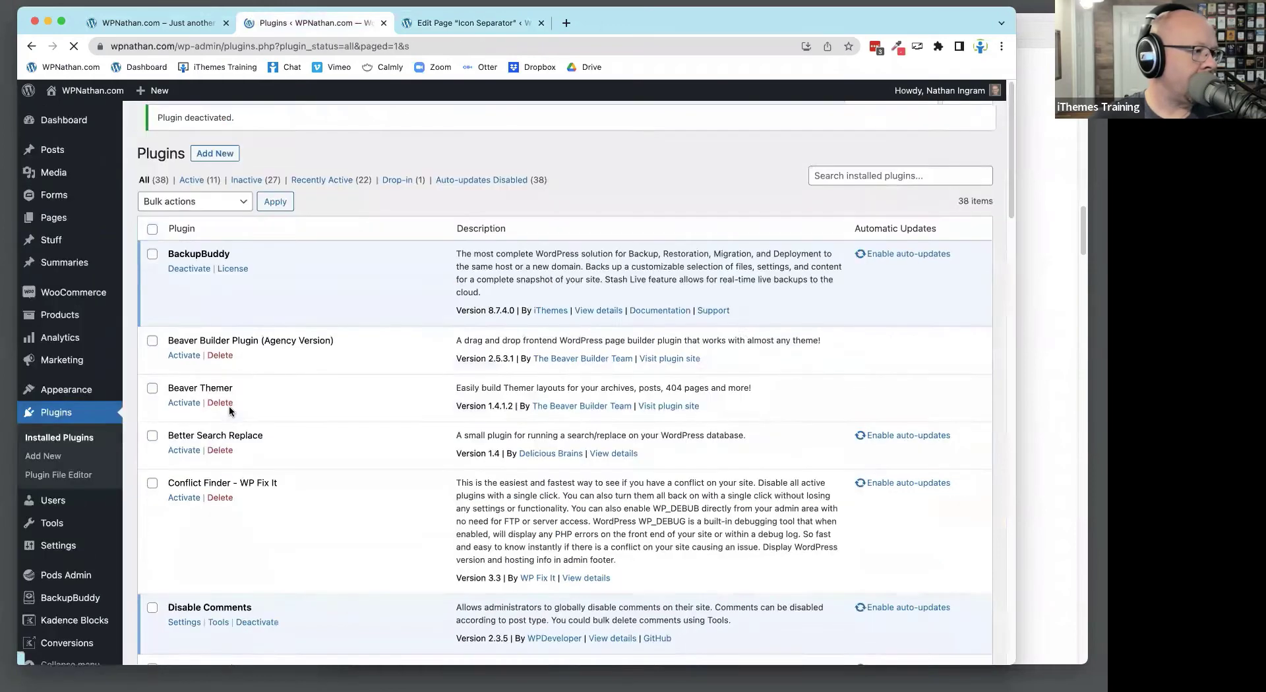
click(452, 23)
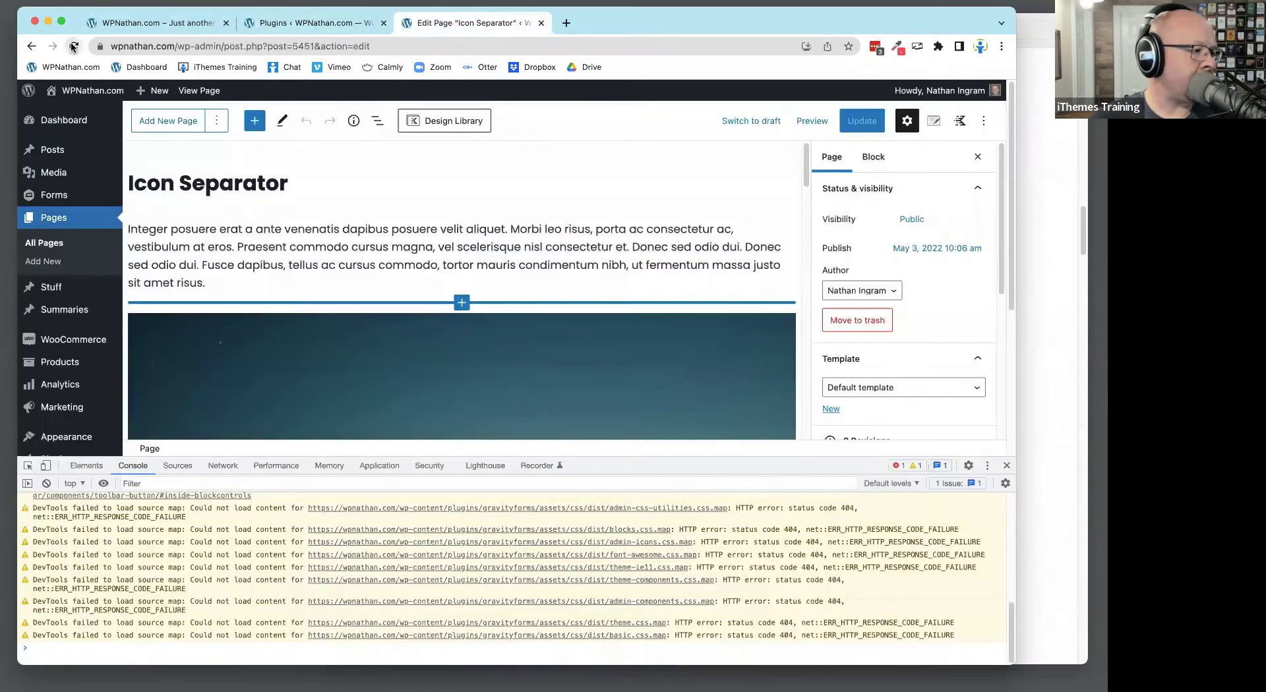
click(73, 46)
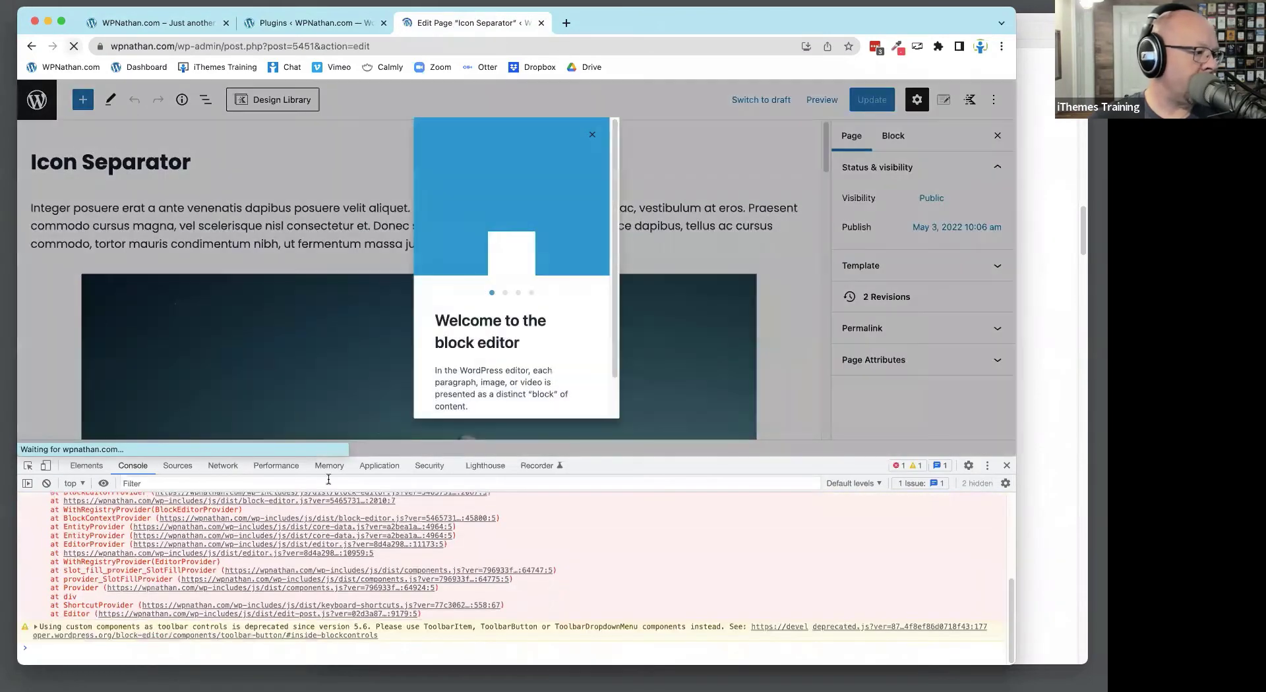
Examine the reloaded editor's console messages, dismissing the block editor welcome guide and closing the developer tools
scroll(335, 608, up, 10)
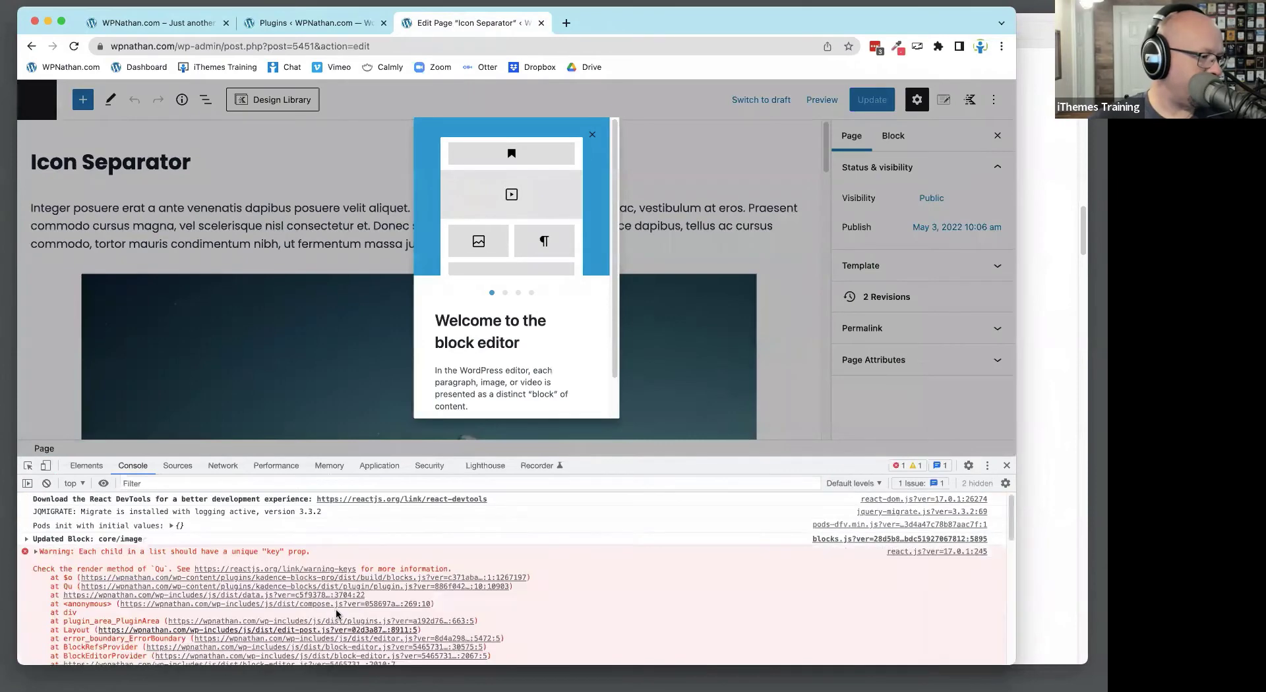
scroll(482, 614, down, 10)
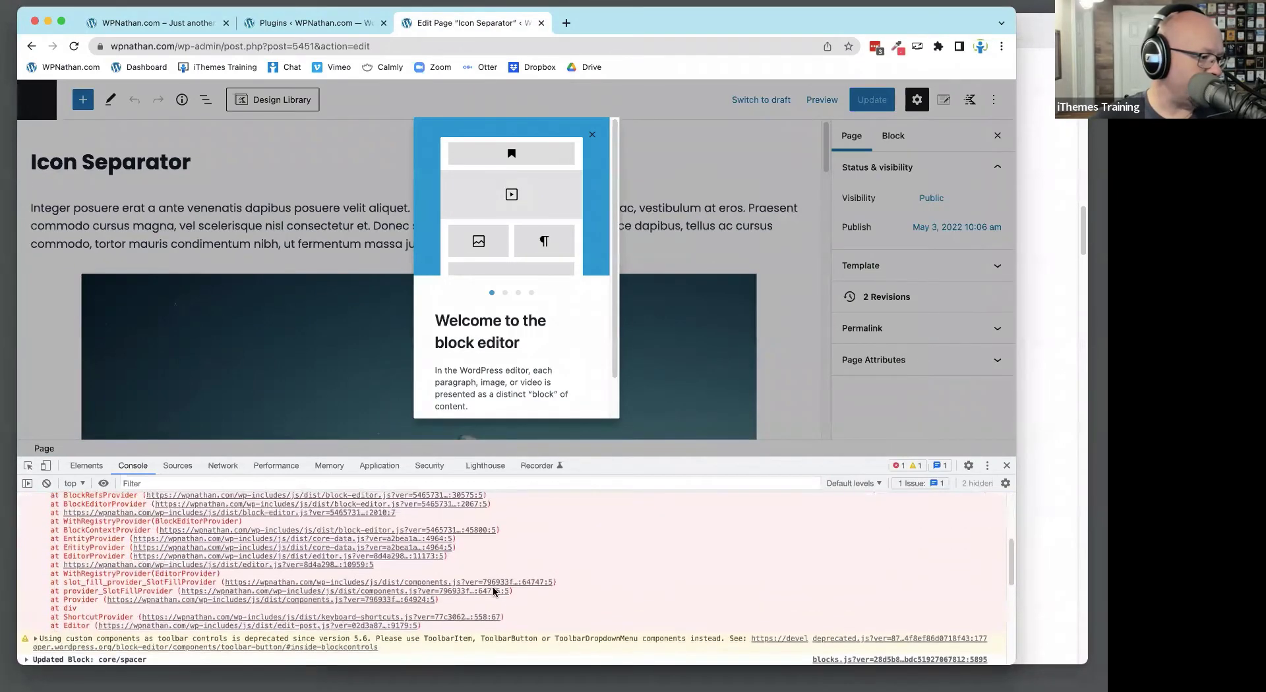
scroll(343, 568, up, 3)
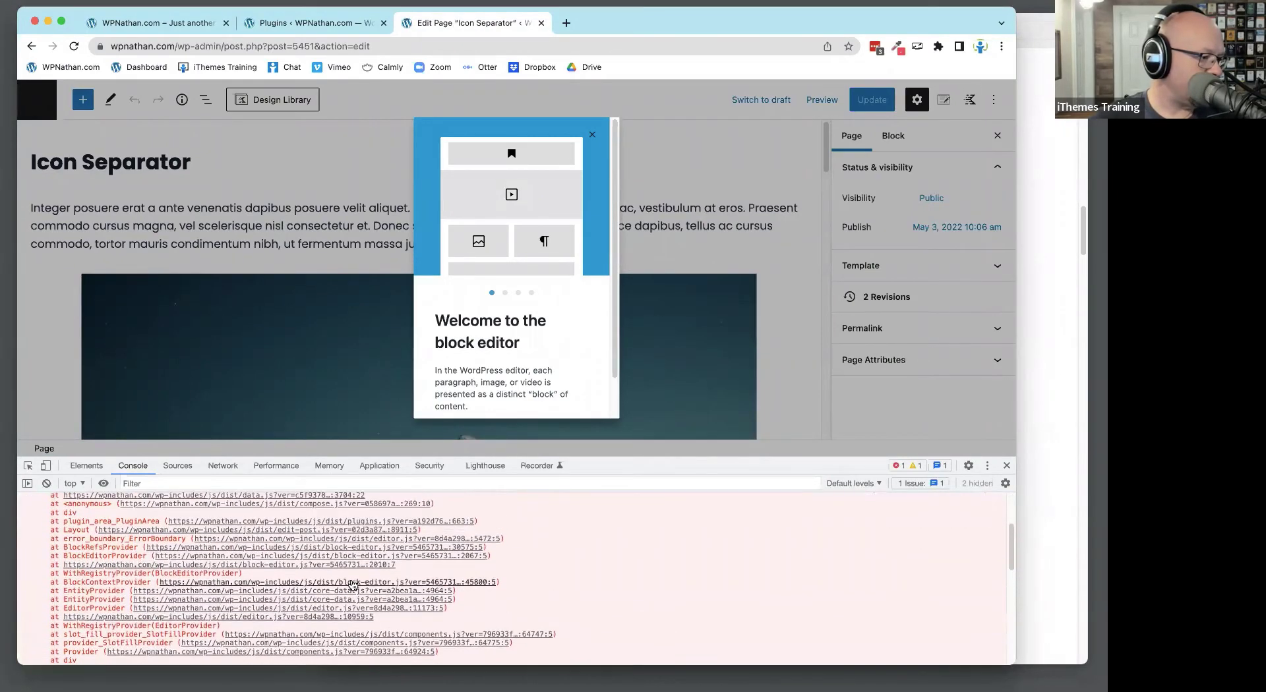
click(592, 135)
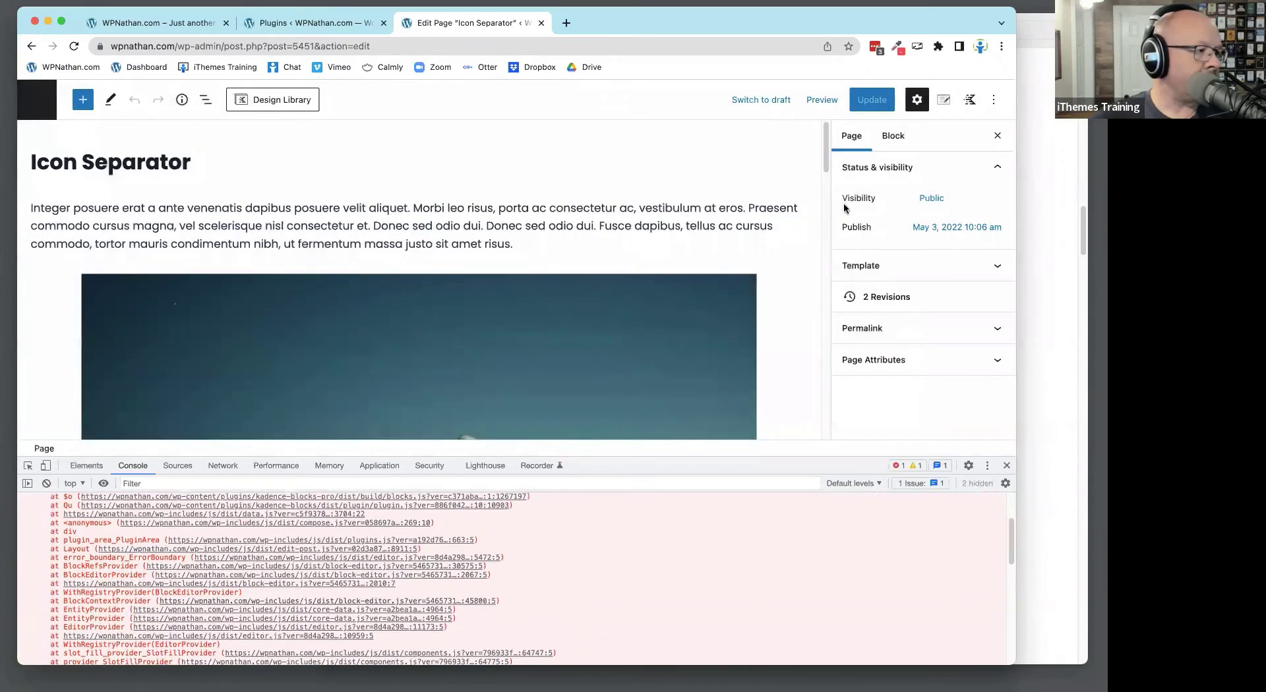
click(1006, 466)
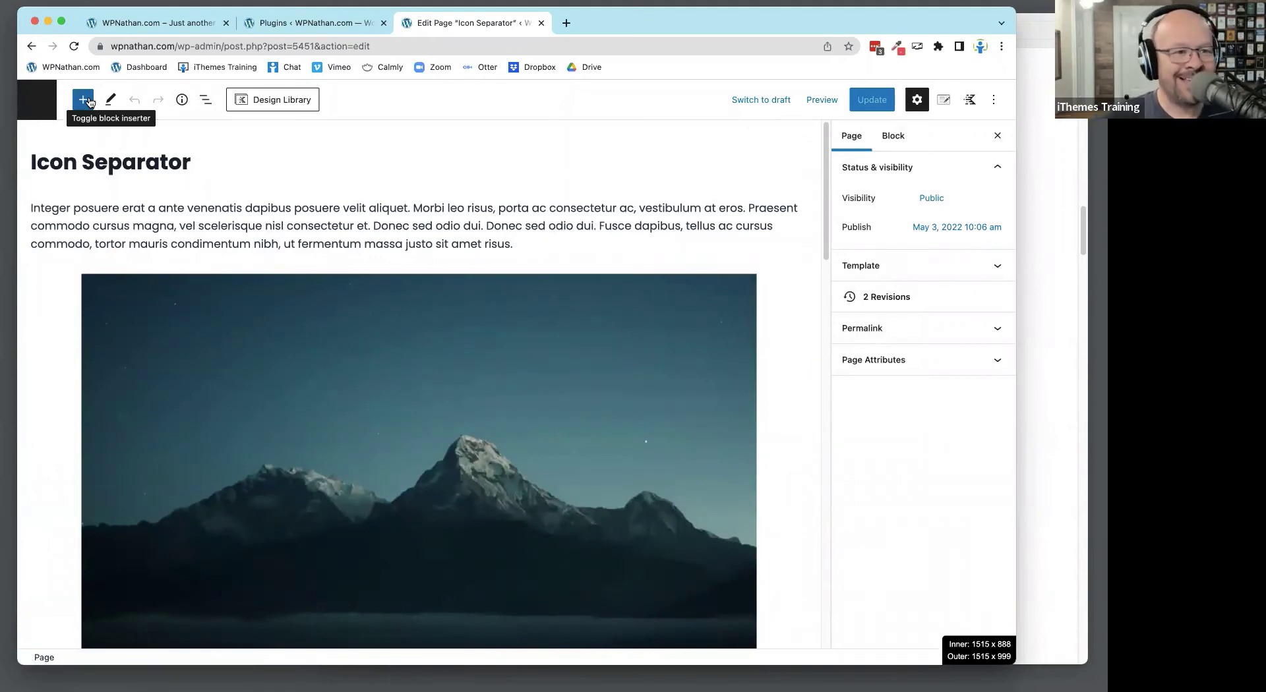
Look over the Icon Separator page's content and check the installed plugins list for which plugins are active
click(488, 153)
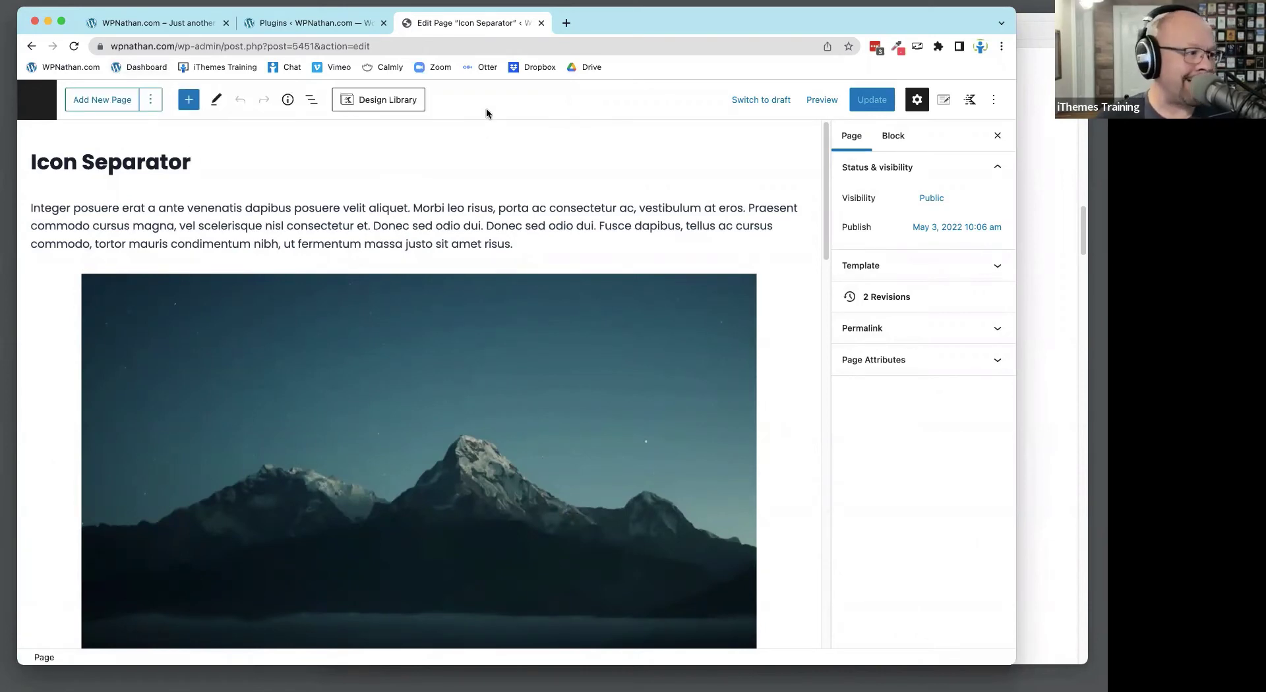
scroll(550, 190, down, 10)
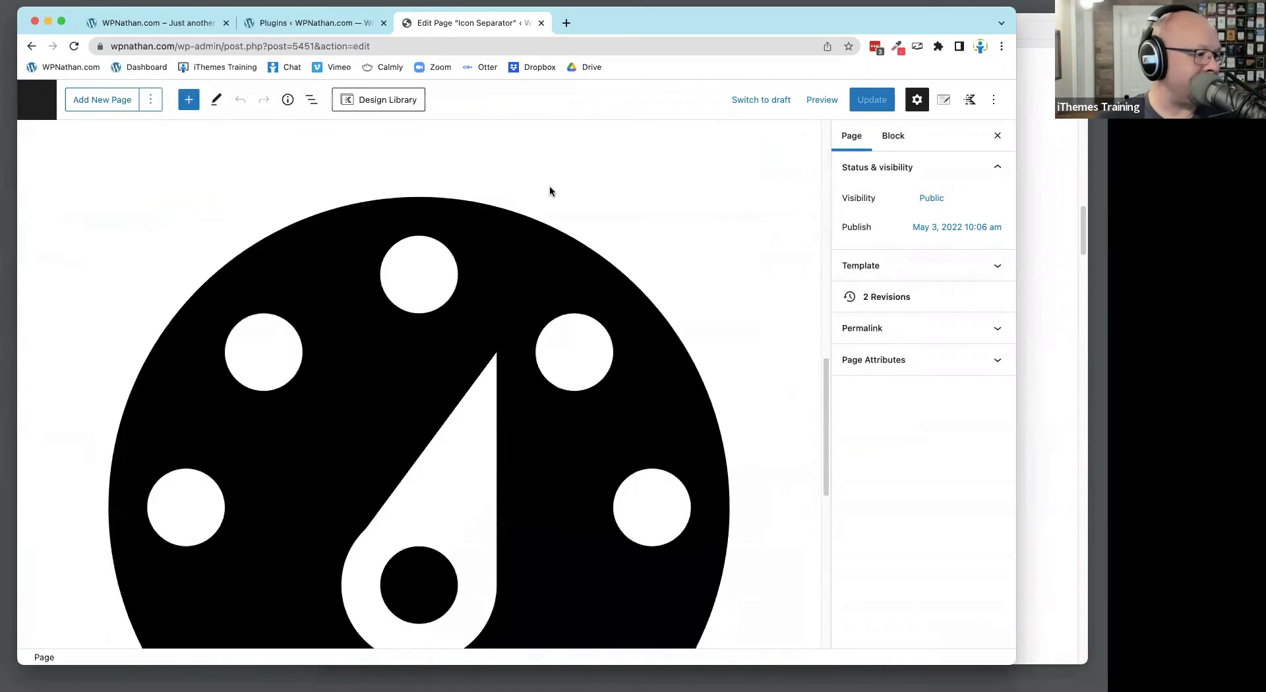
scroll(550, 192, up, 7)
scroll(550, 191, down, 7)
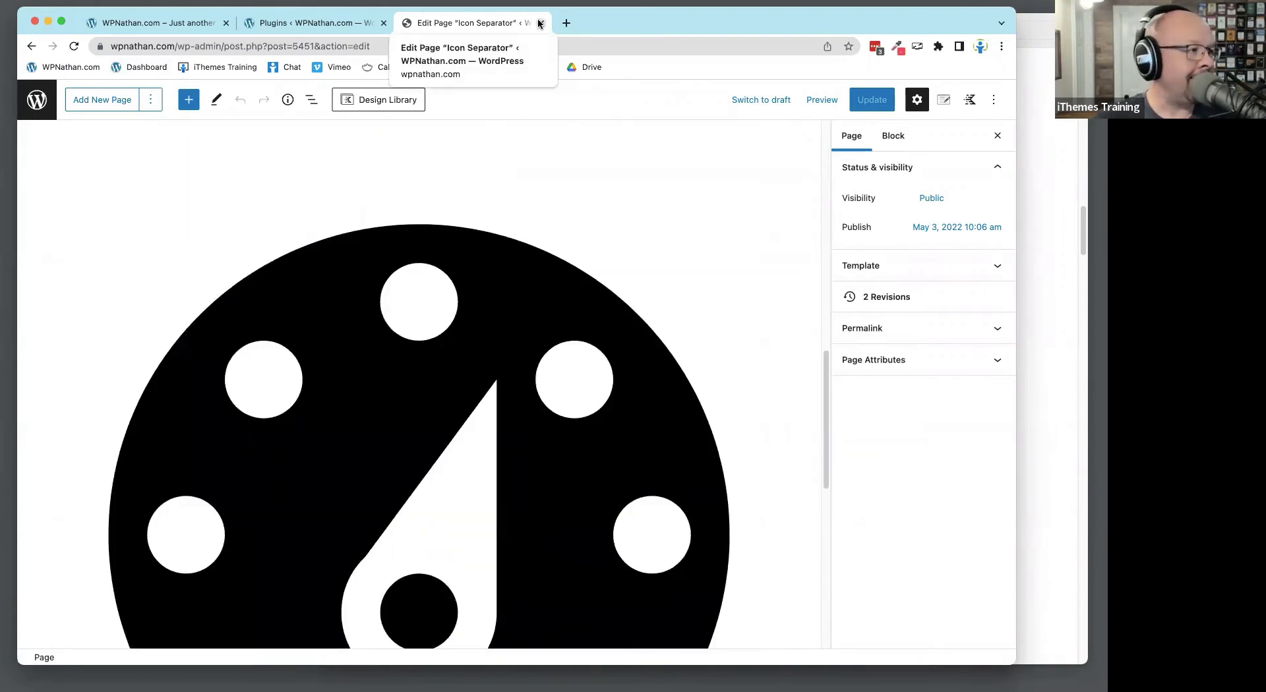
click(322, 22)
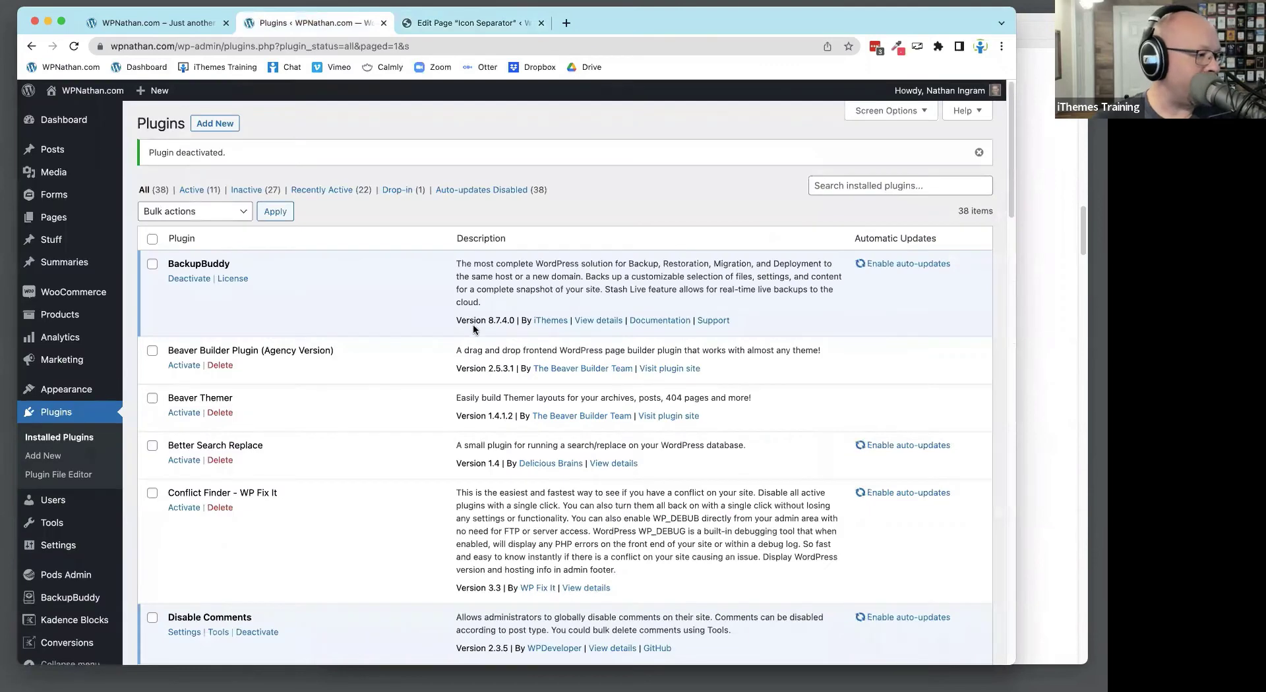
scroll(473, 323, down, 3)
scroll(473, 326, down, 4)
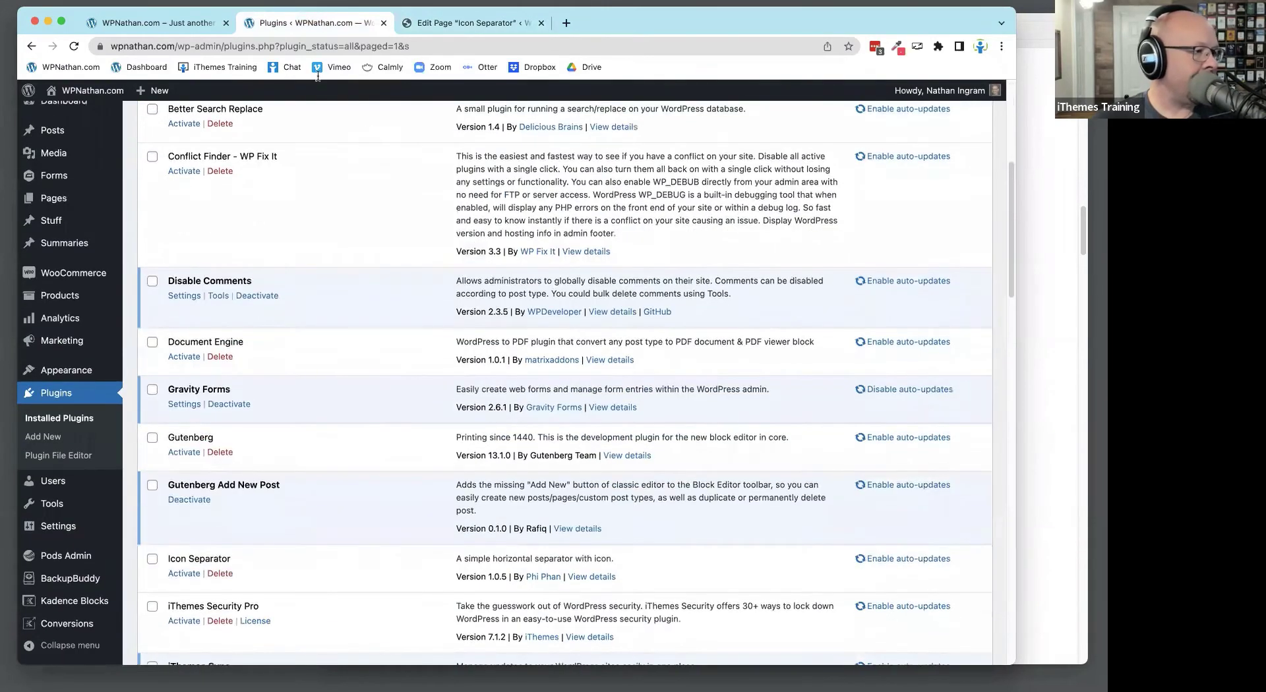
click(438, 25)
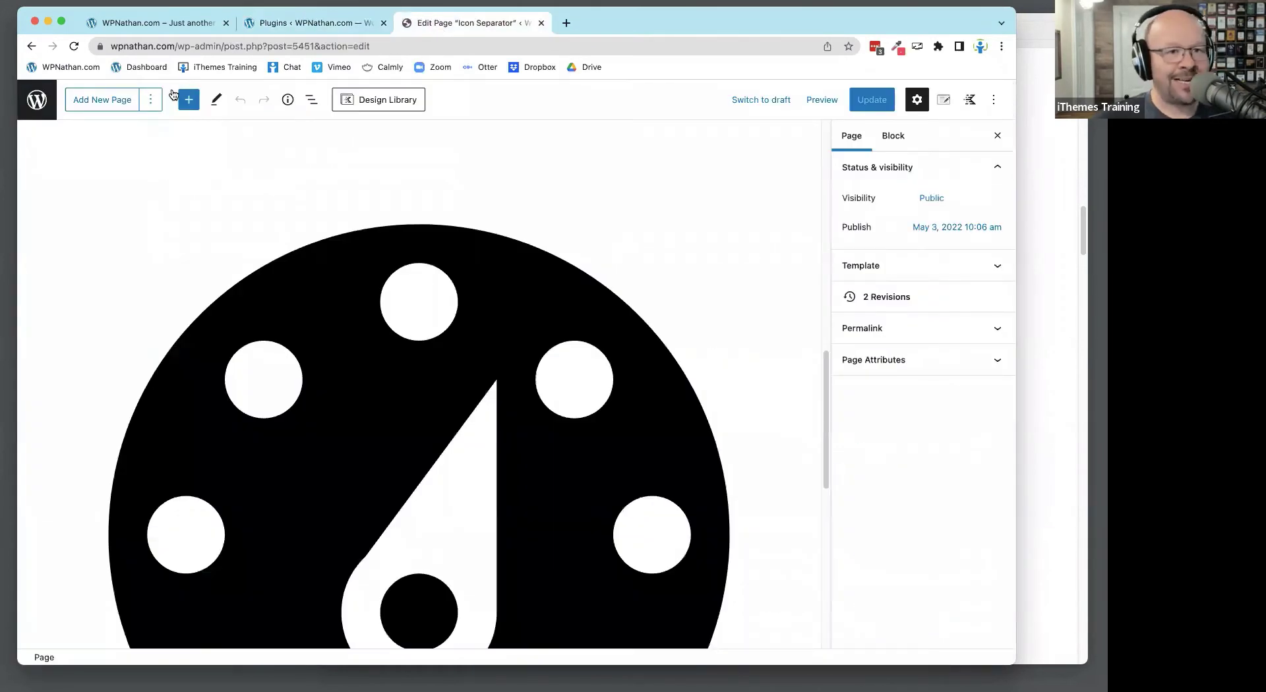
Switch to the May 2022 Plugin Roundup PDF and view the notes on Gutenberg Add New Post
click(1019, 145)
drag(775, 132, 532, 135)
click(1075, 133)
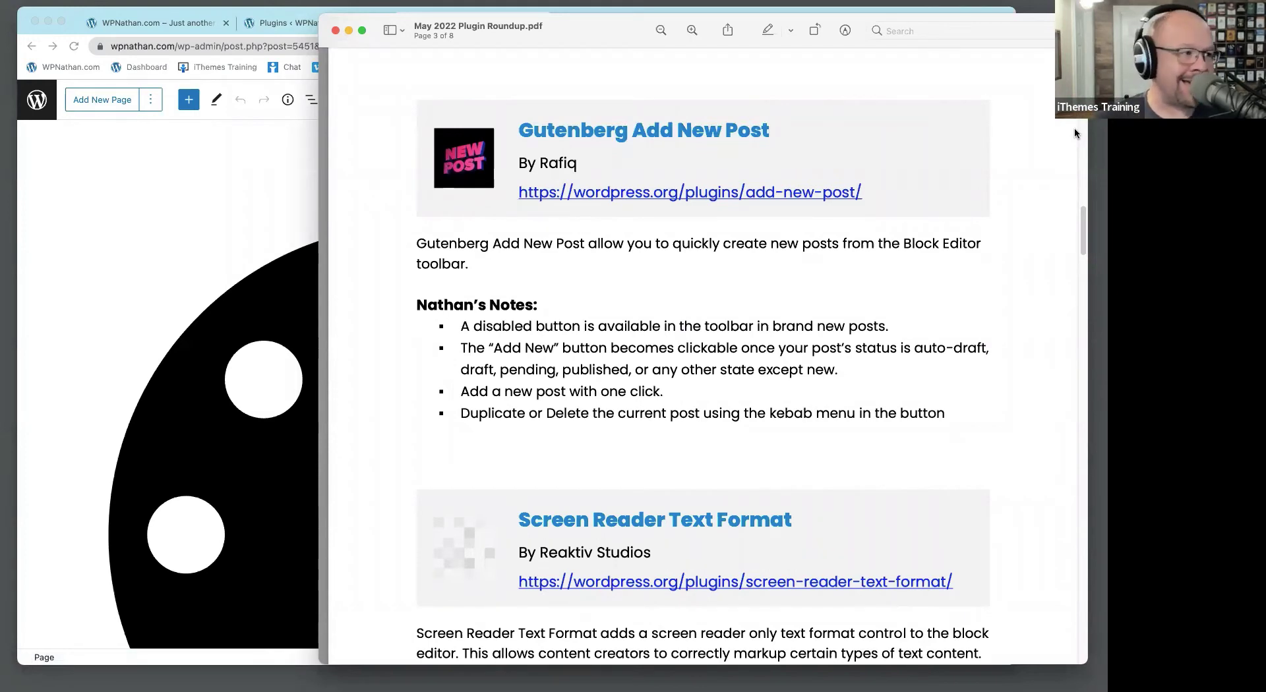
Switch back to the browser's installed plugins list and deactivate Kadence Conversions - Popups, slide-ins
key(super+Tab)
key(ctrl+shift+Tab)
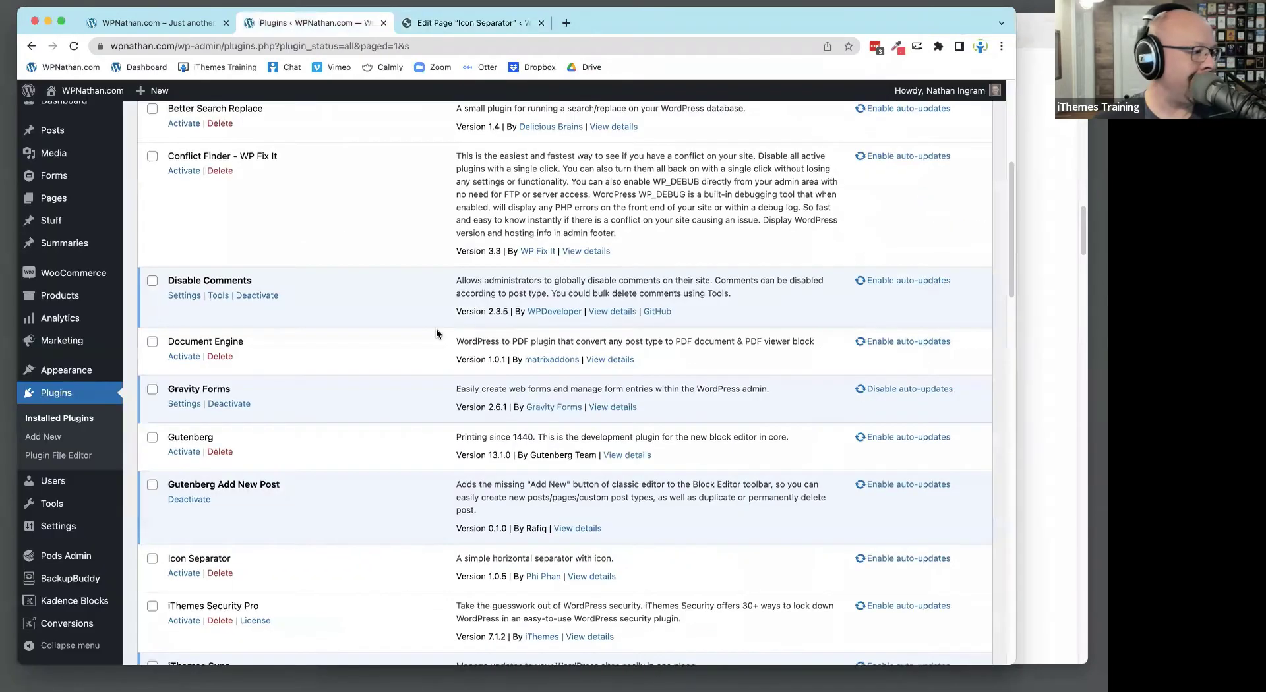
scroll(437, 334, down, 6)
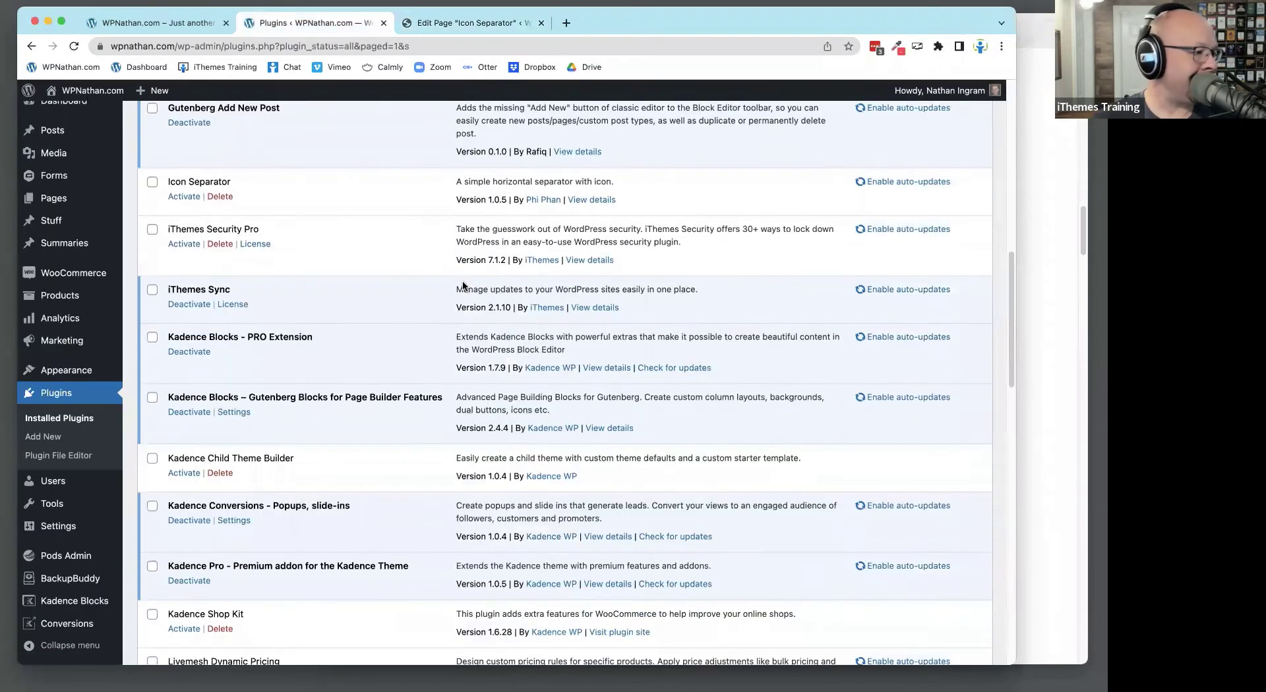
scroll(452, 489, down, 2)
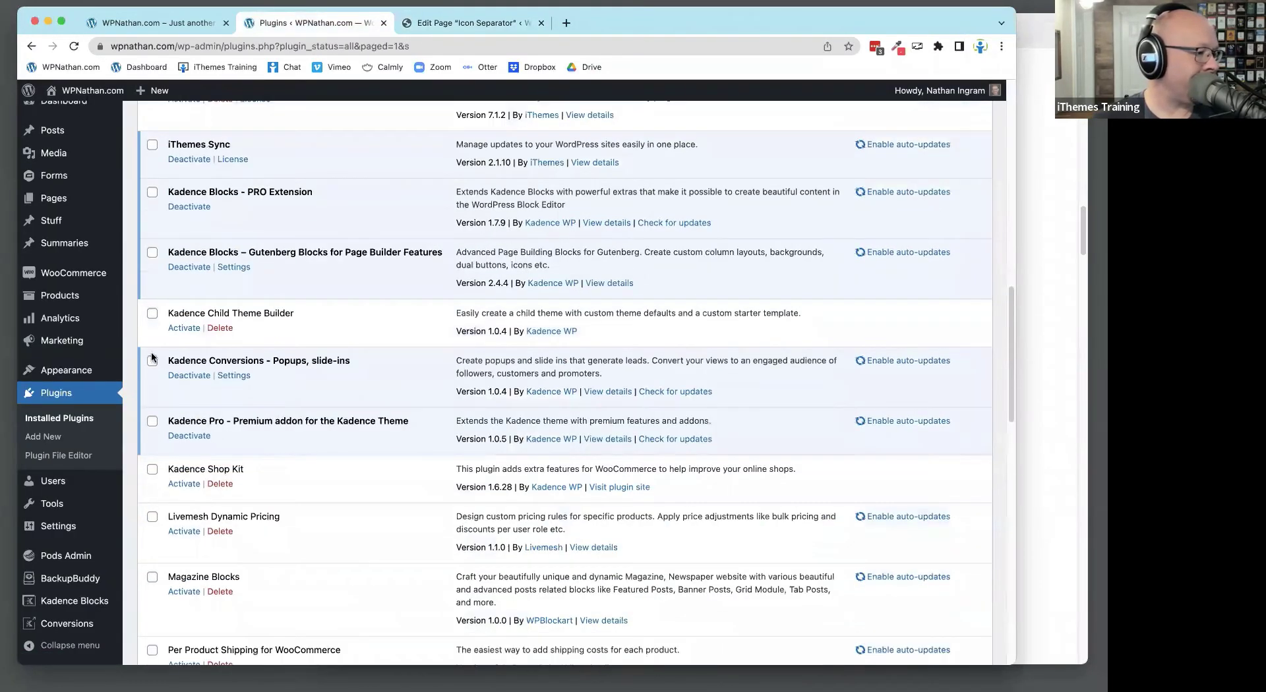
click(189, 376)
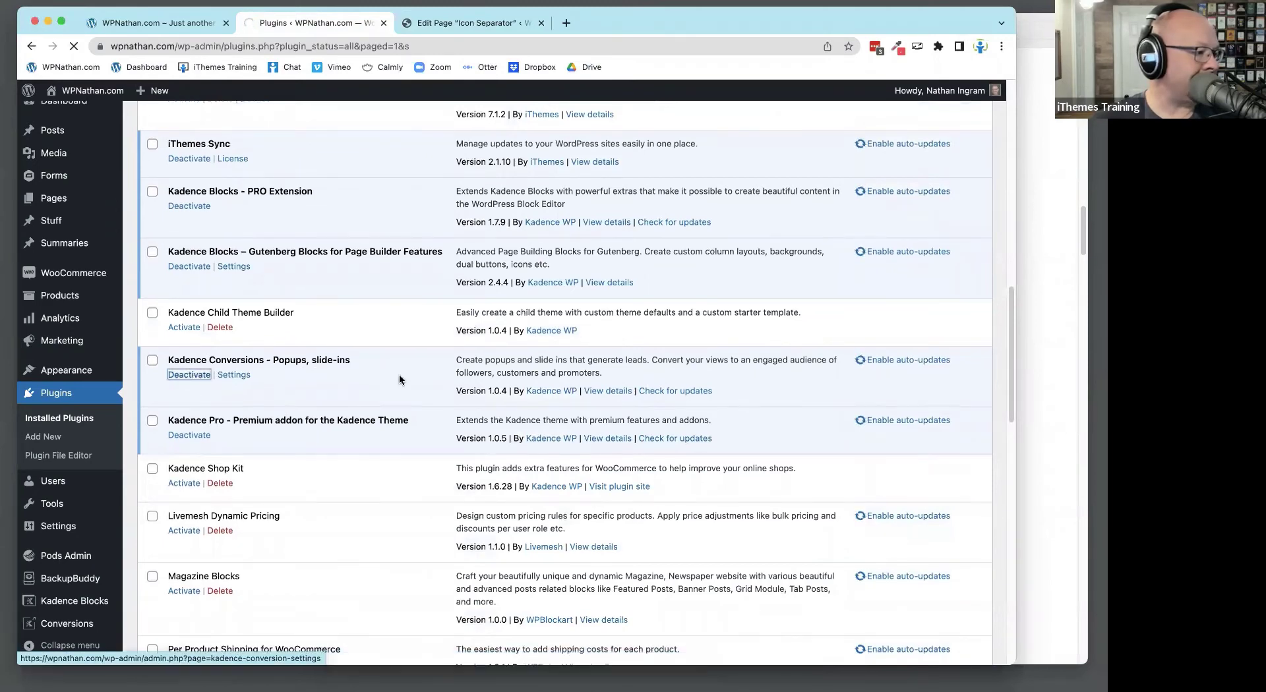
scroll(398, 374, down, 15)
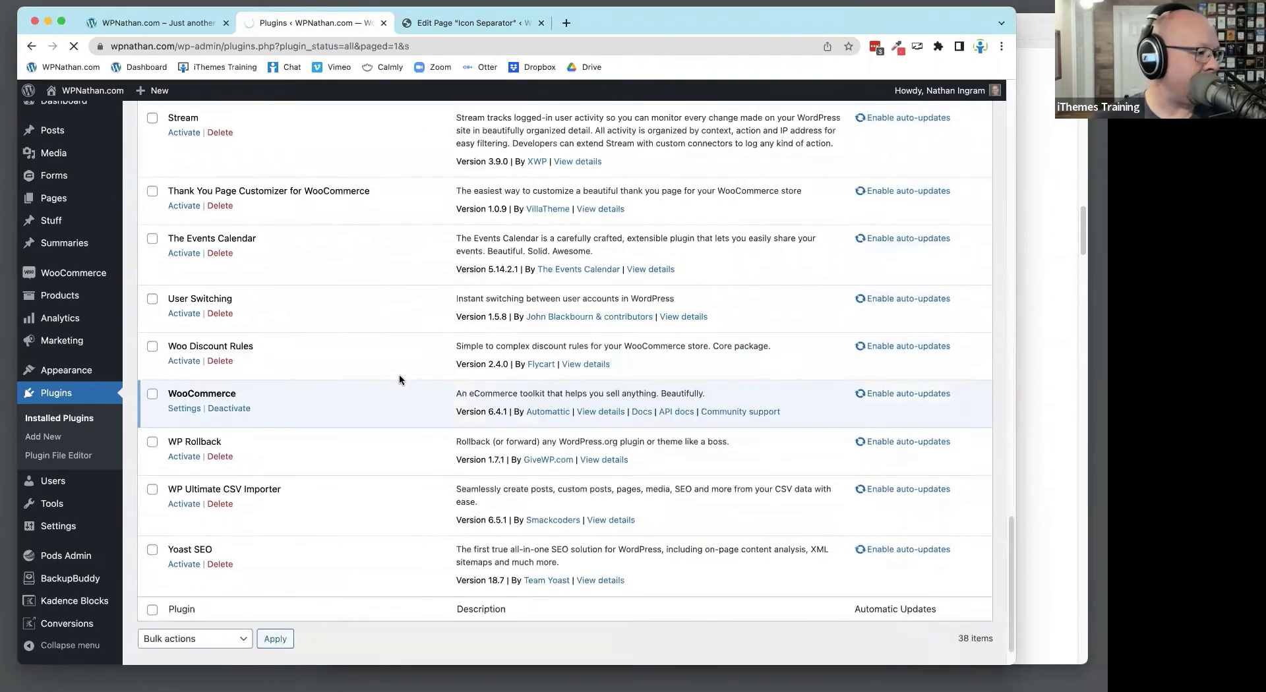
Reload the Icon Separator page's editor and open the extra options beside Add New Page
scroll(398, 374, up, 15)
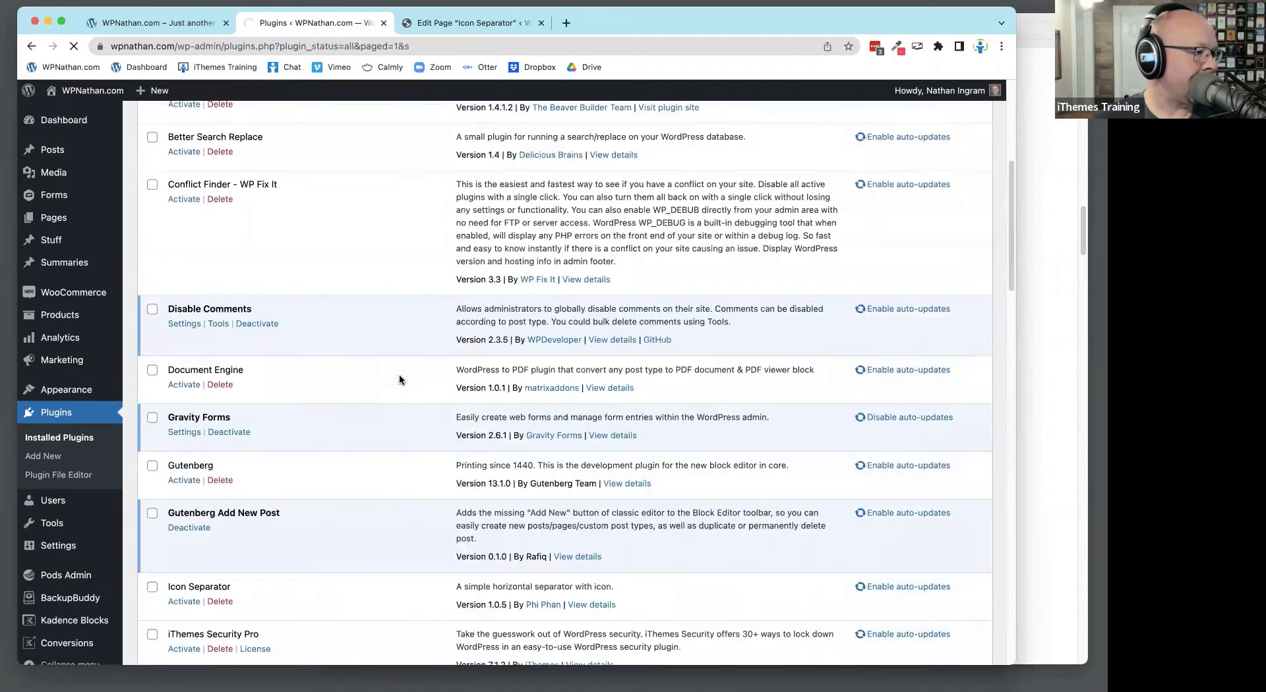
click(468, 22)
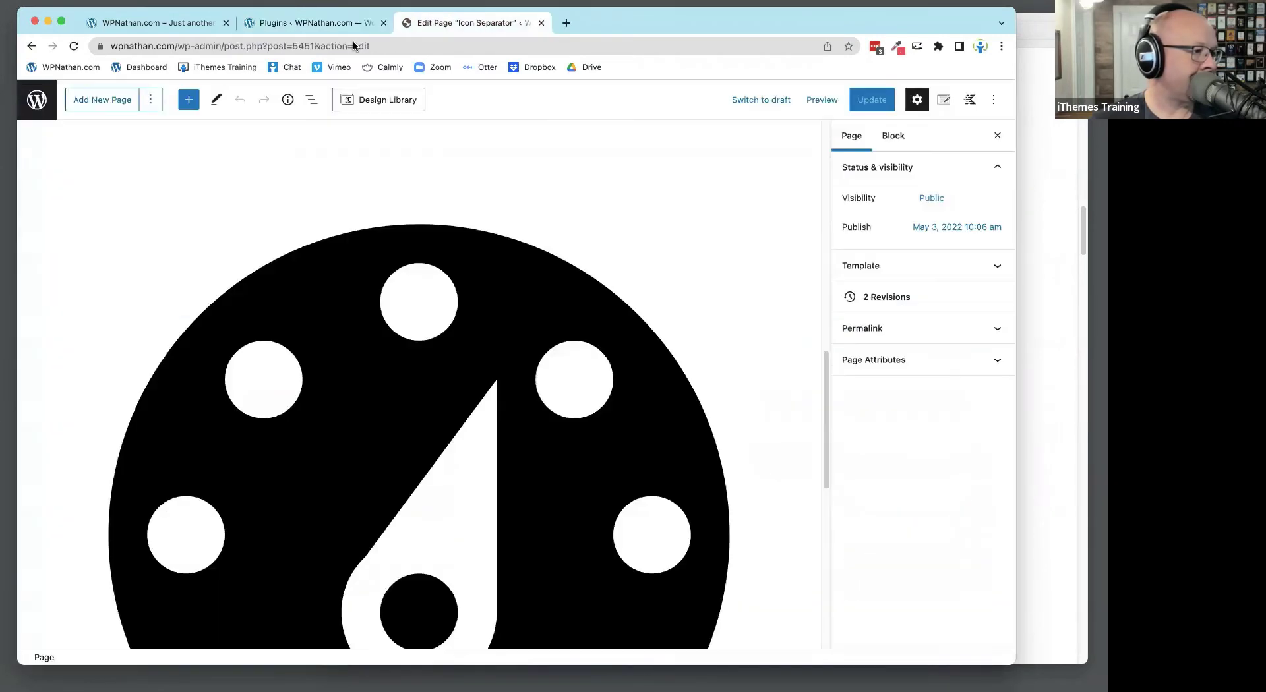
click(75, 47)
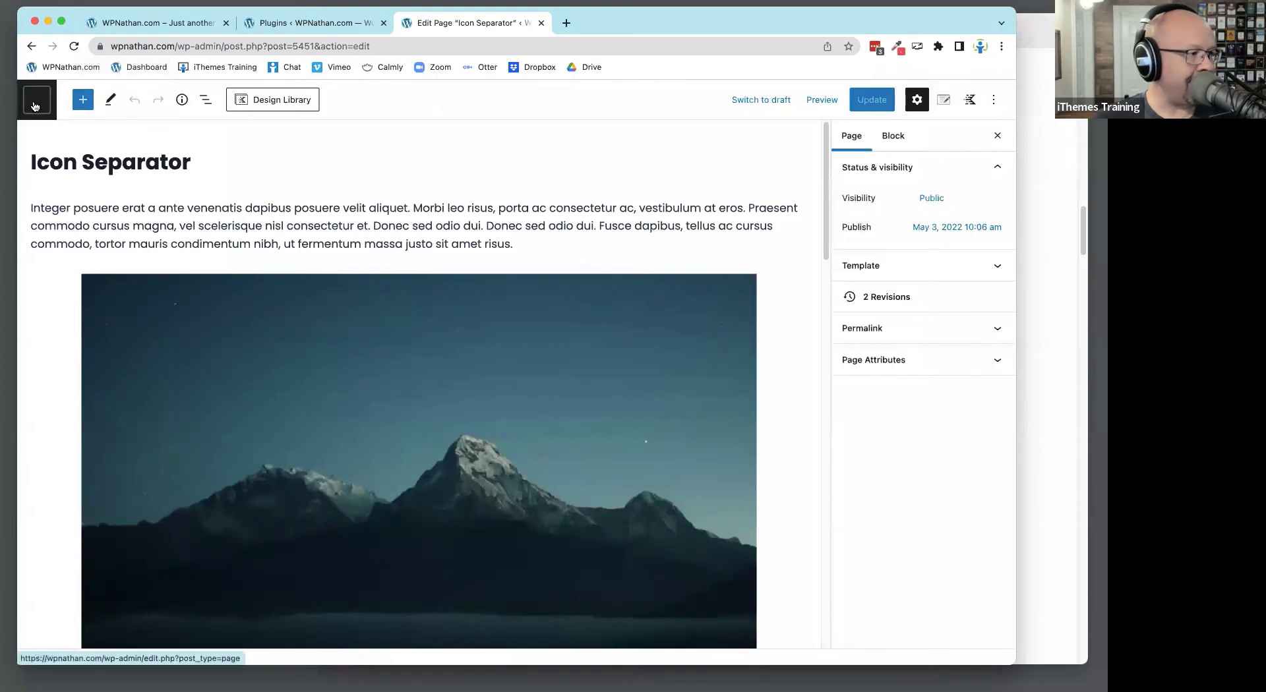
key(super+Tab)
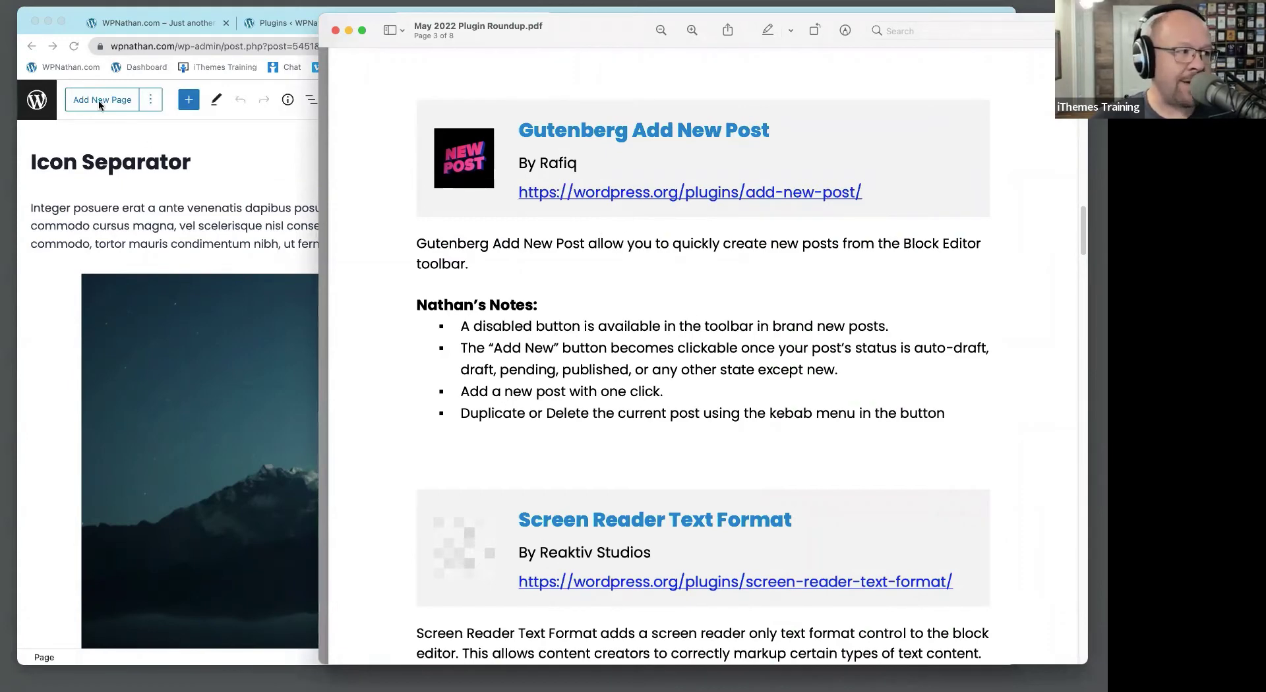
click(151, 100)
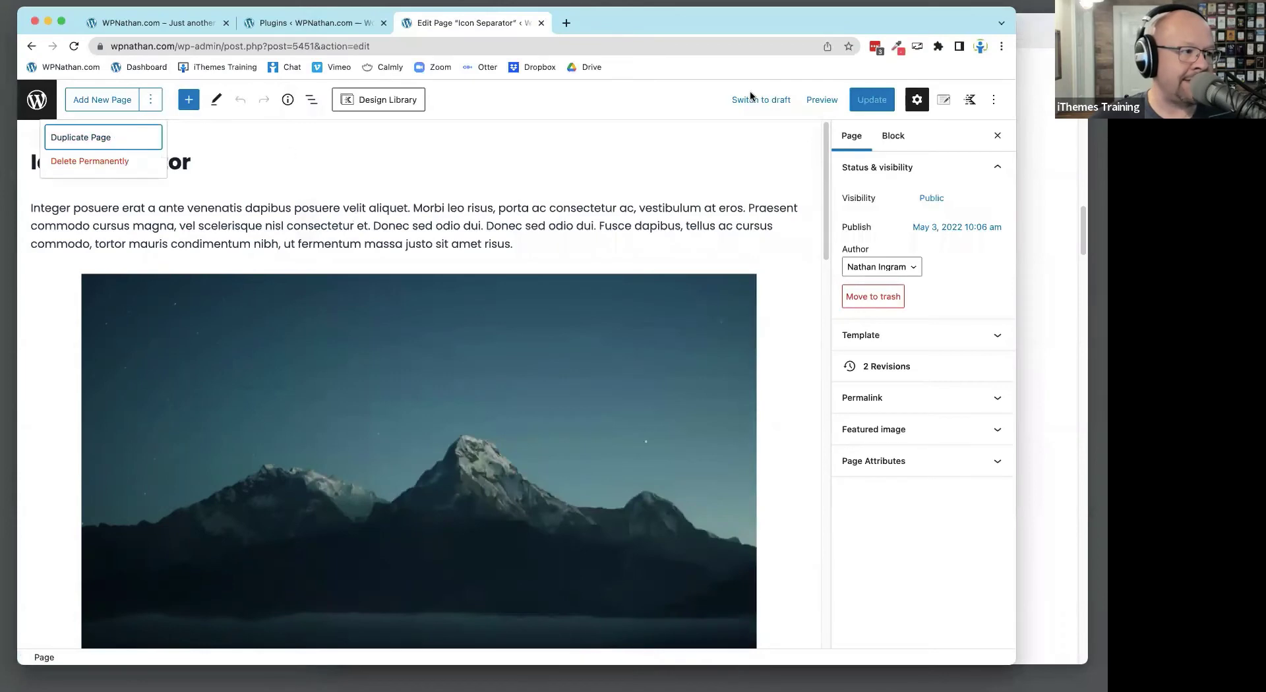
Switch to the May 2022 Plugin Roundup PDF and read the notes on Screen Reader Text Format
click(1038, 66)
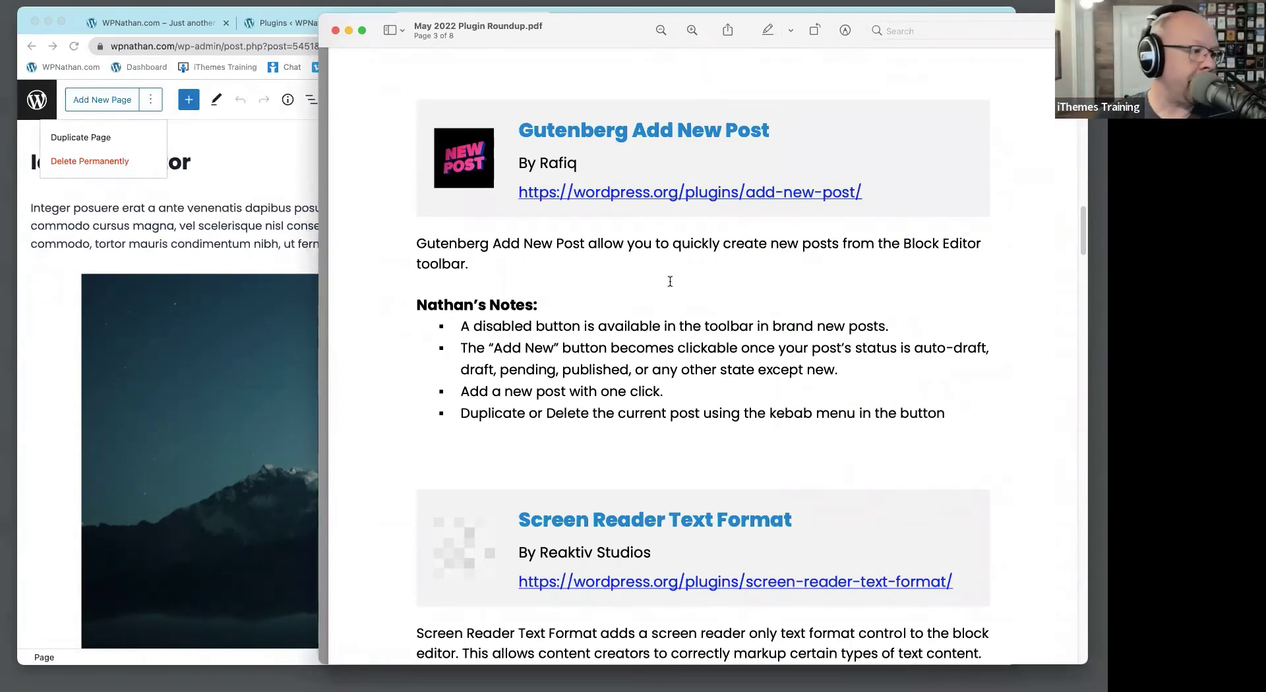
scroll(676, 275, down, 1)
scroll(676, 275, down, 10)
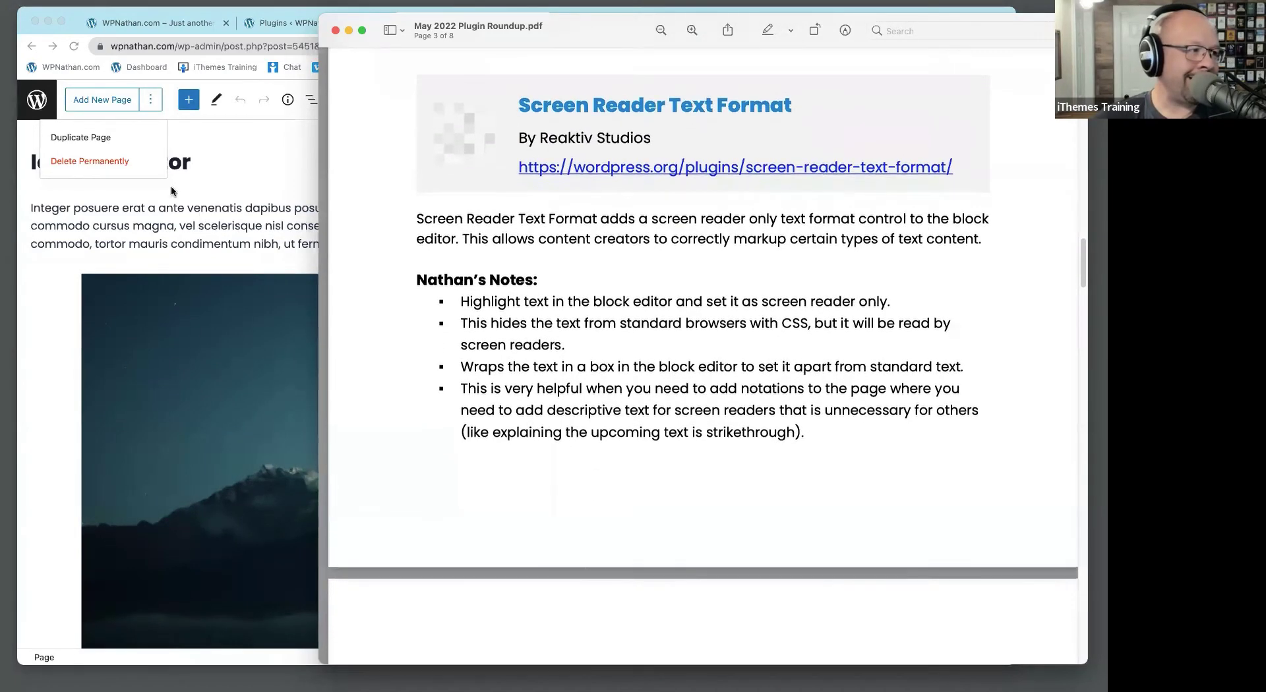
click(302, 47)
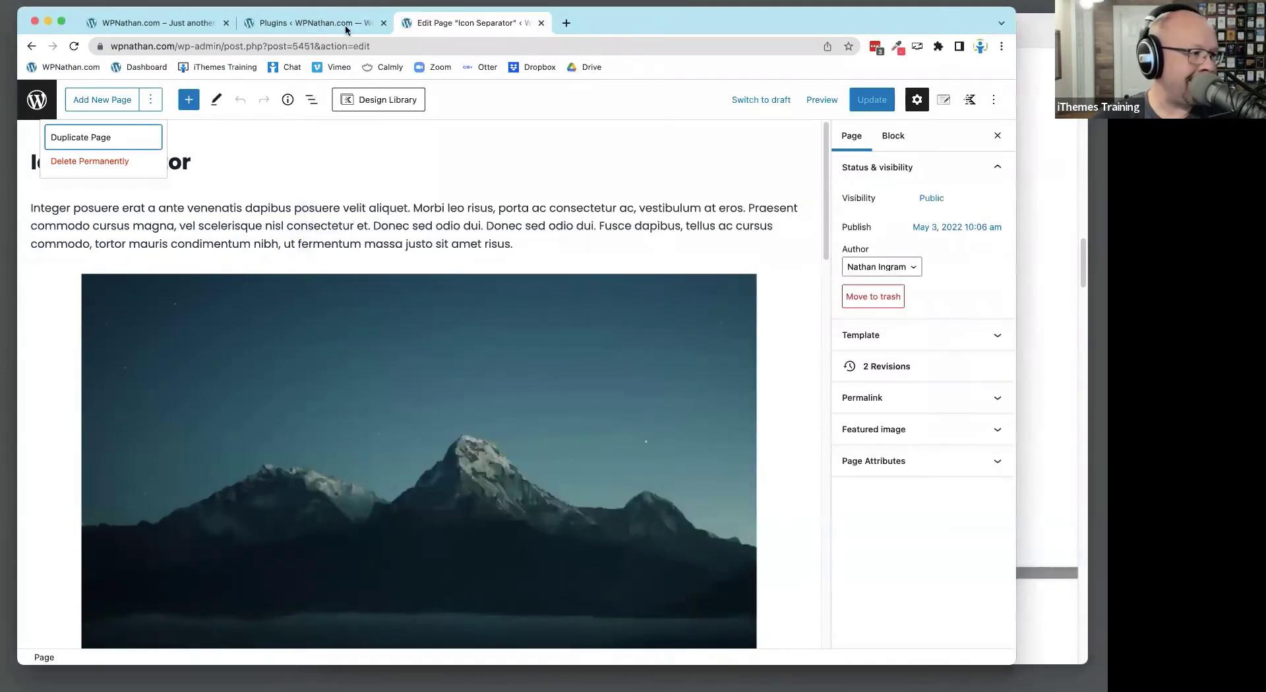
key(super+Tab)
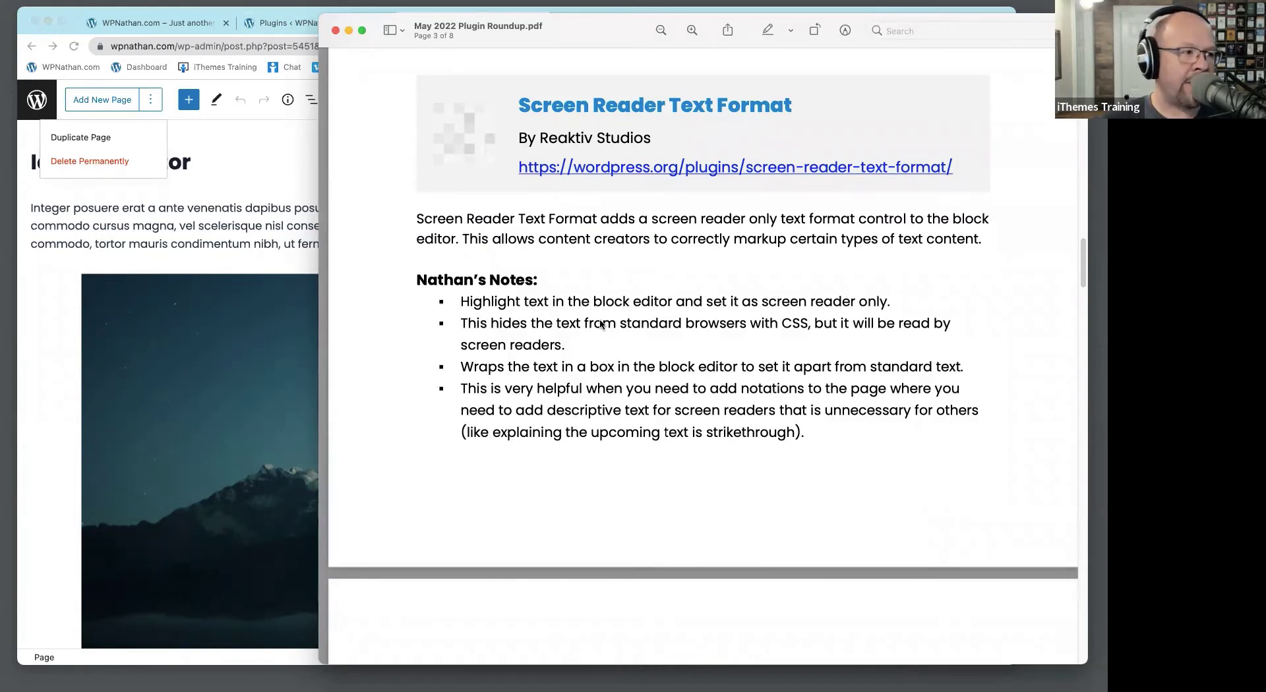
scroll(782, 284, down, 1)
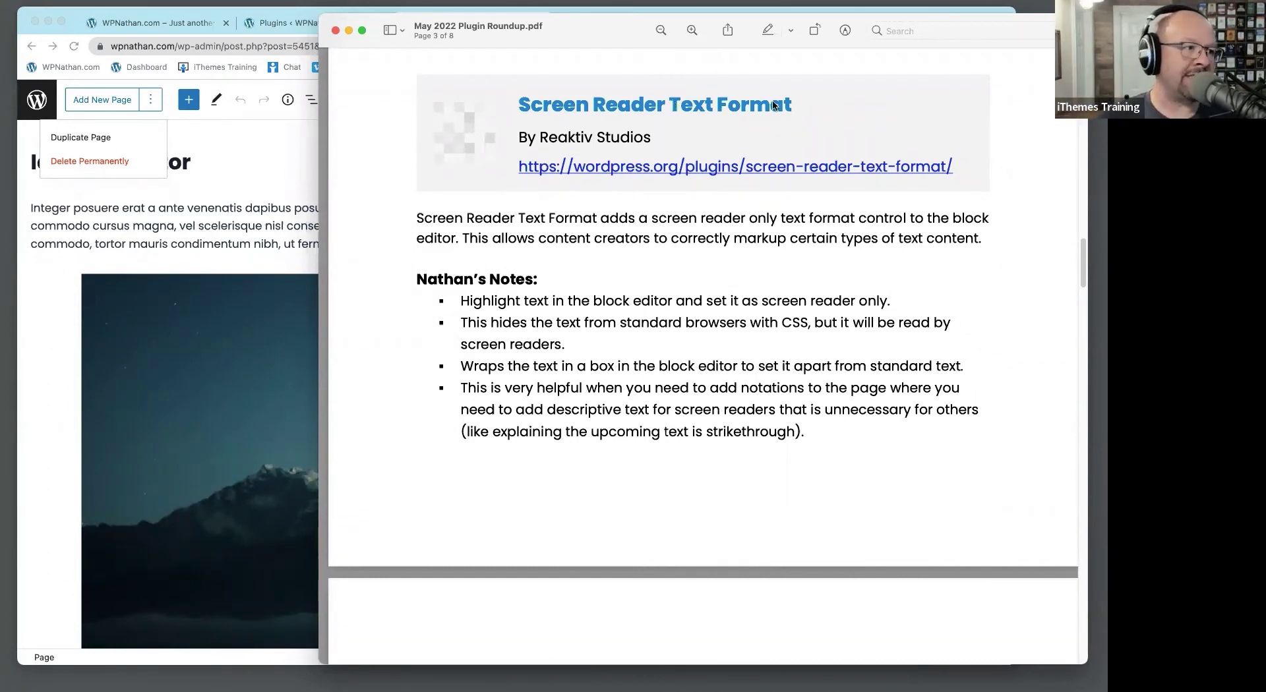
drag(779, 105, 593, 105)
click(717, 365)
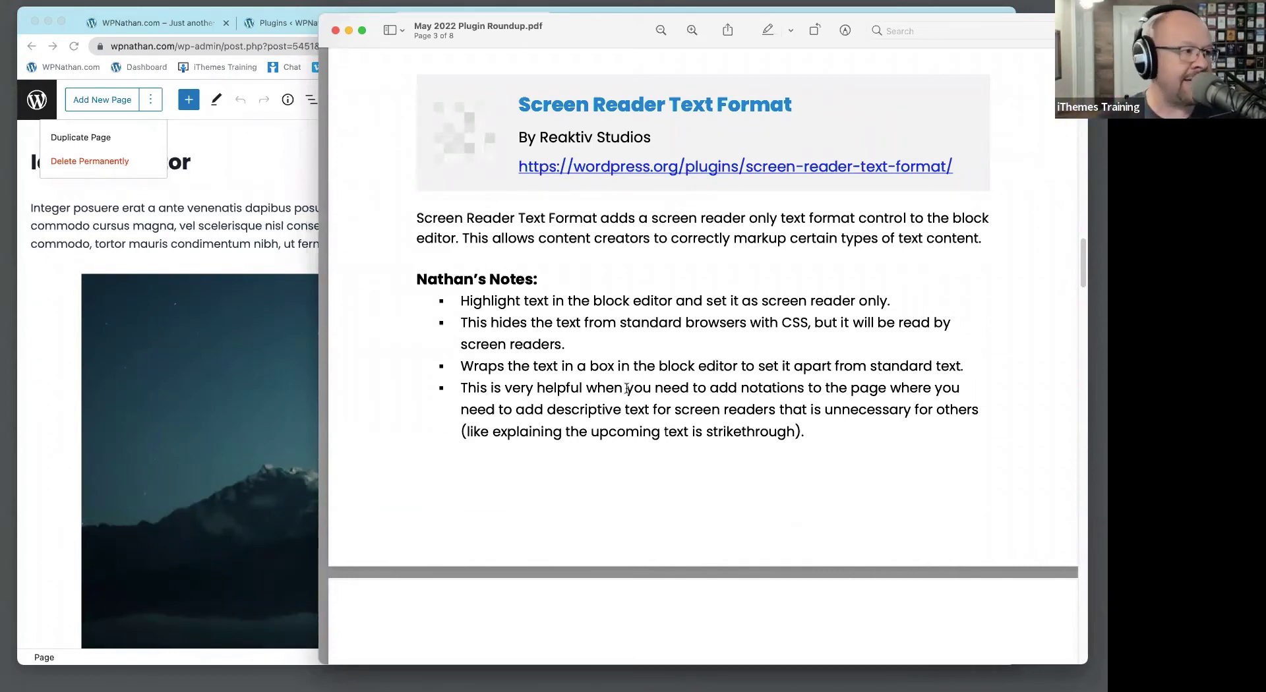
Switch back to the browser, leave the Icon Separator editor for the Pages list, and activate the Screen Reader Text Format plugin
click(174, 286)
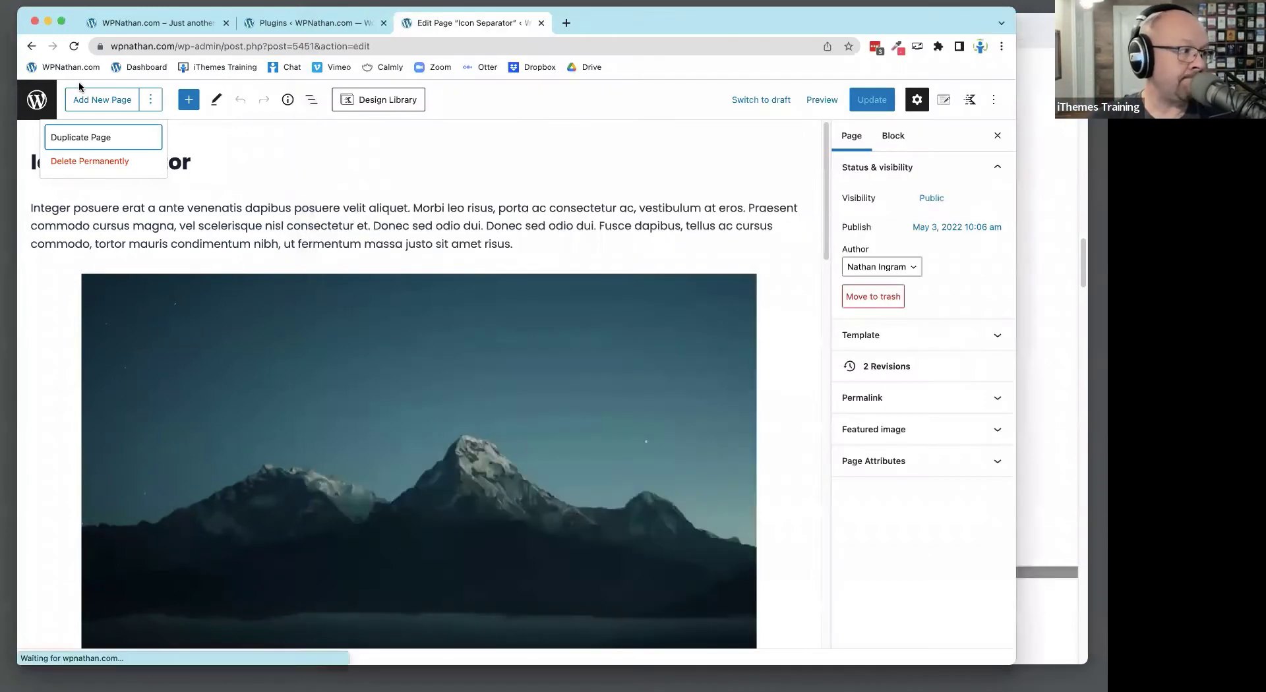
click(32, 48)
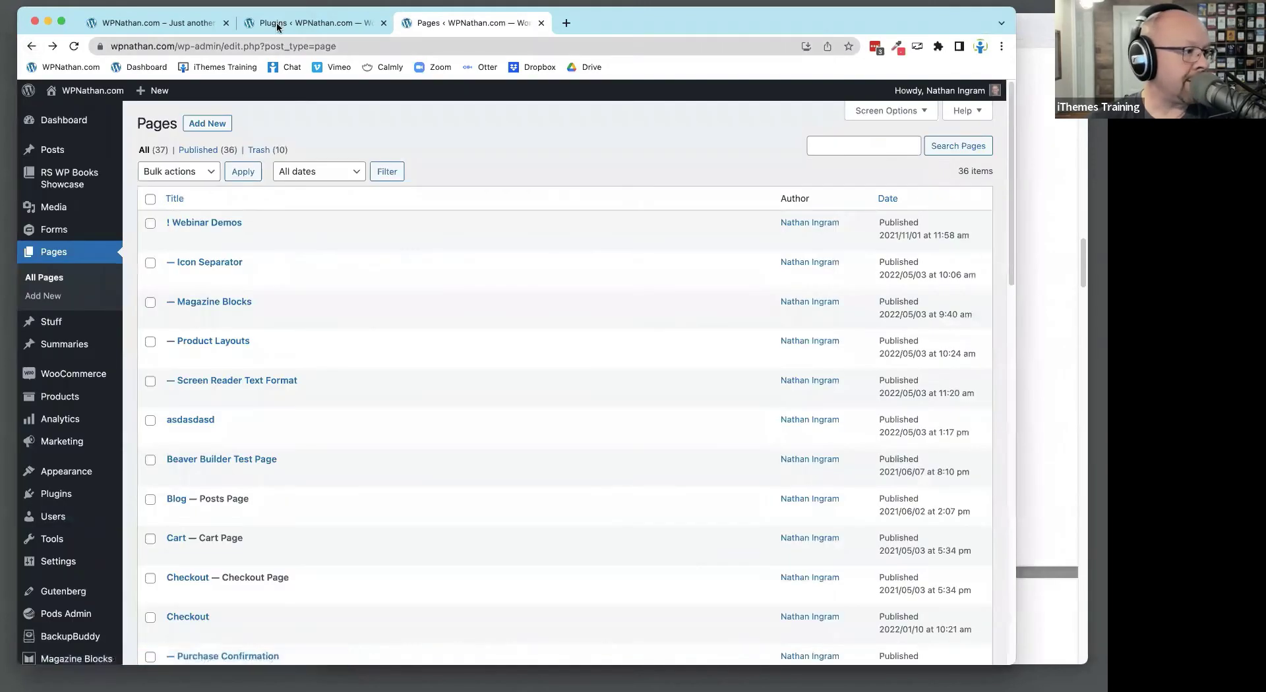
click(309, 22)
scroll(347, 493, down, 5)
scroll(347, 492, down, 8)
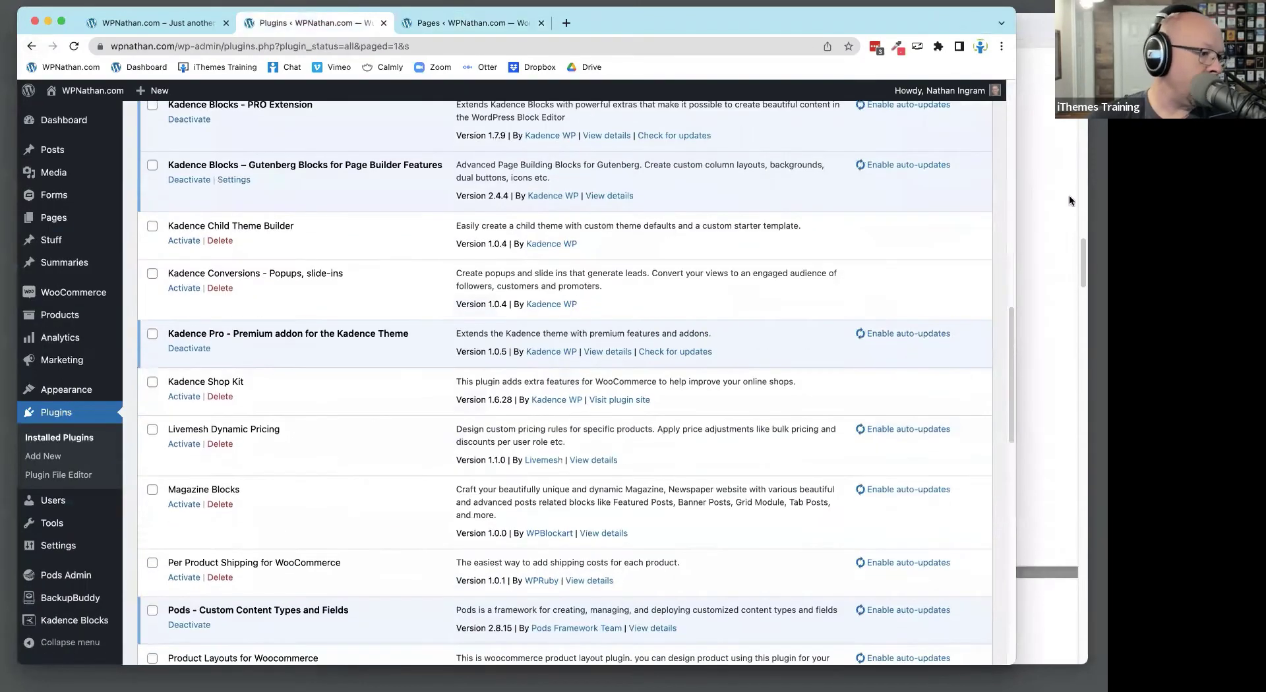
click(1069, 196)
scroll(248, 450, down, 10)
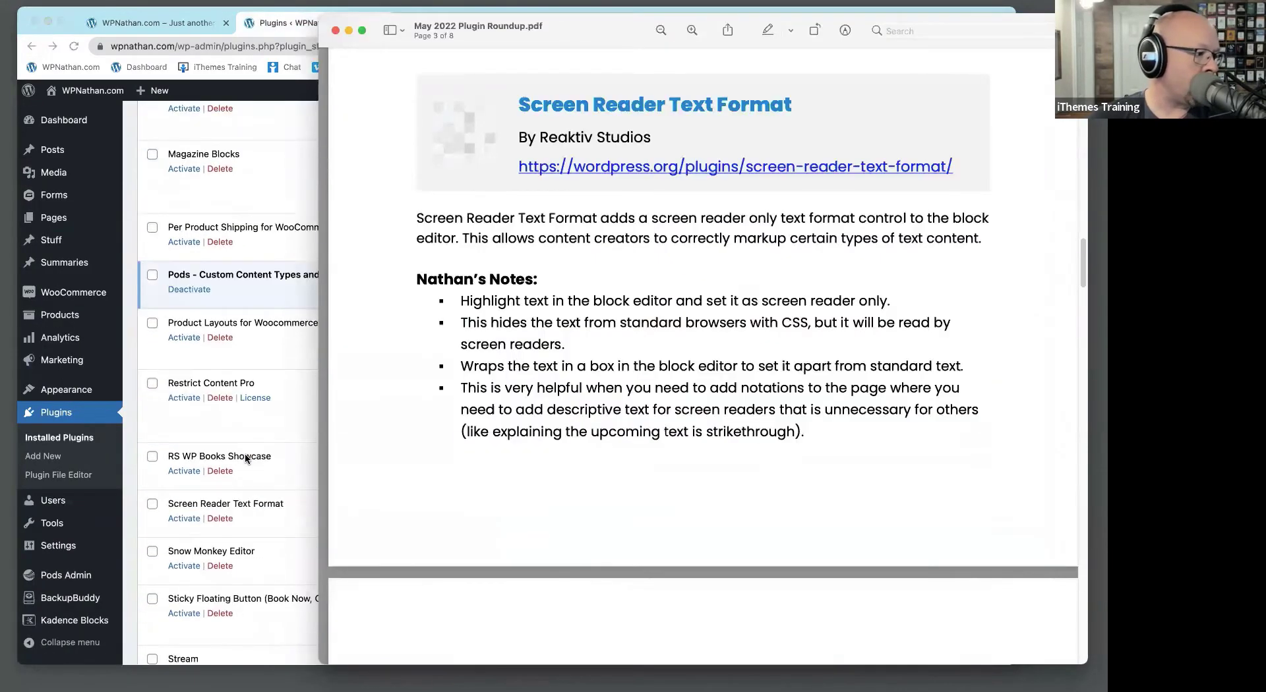
click(178, 496)
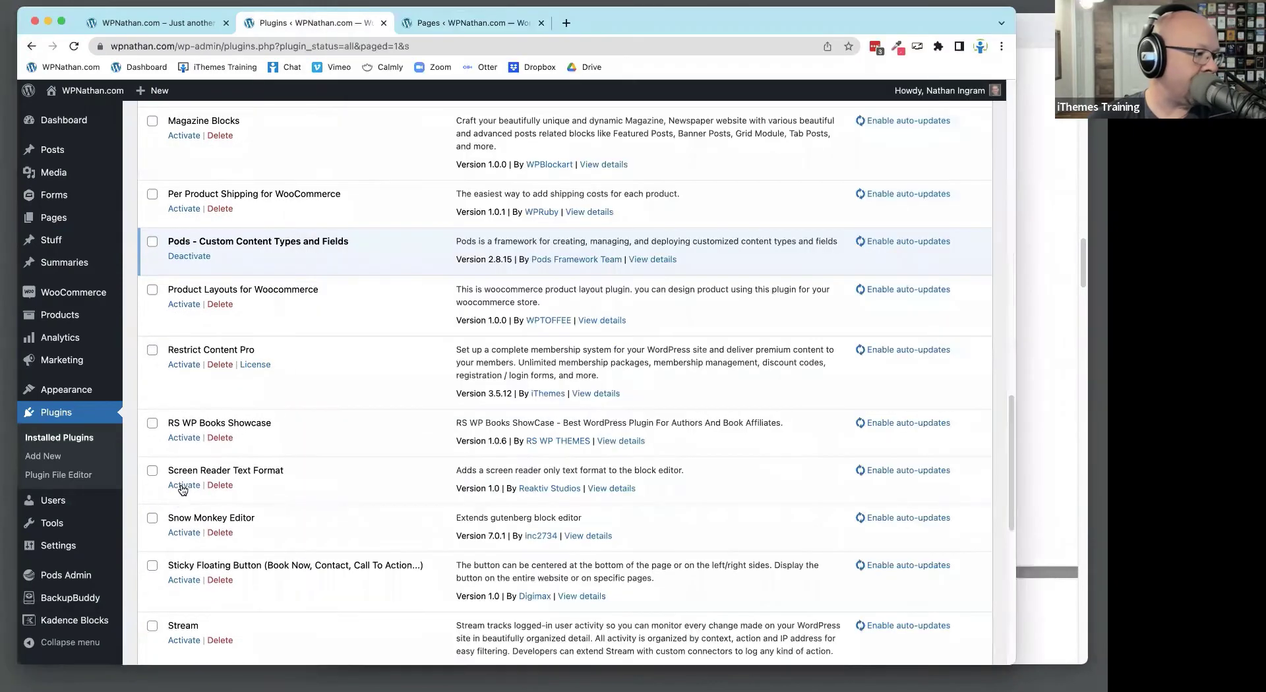
click(182, 491)
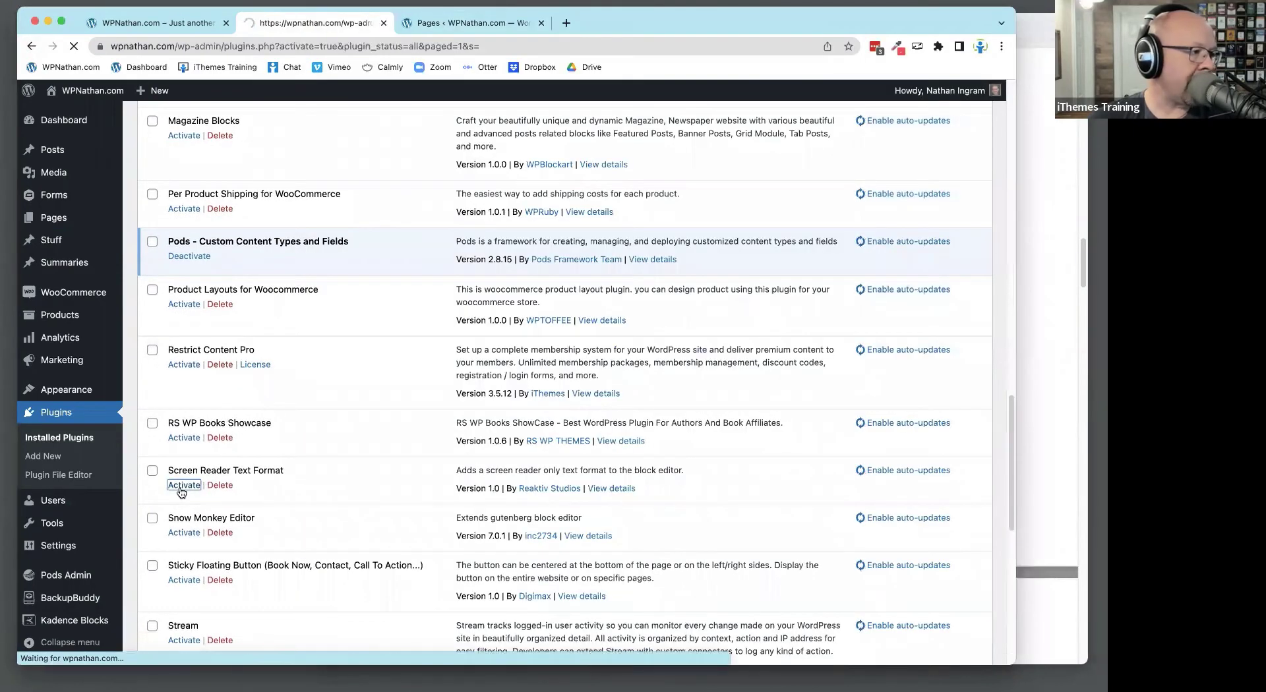
Open the Screen Reader Text Format page for editing, then narrow and reposition the browser window
click(436, 22)
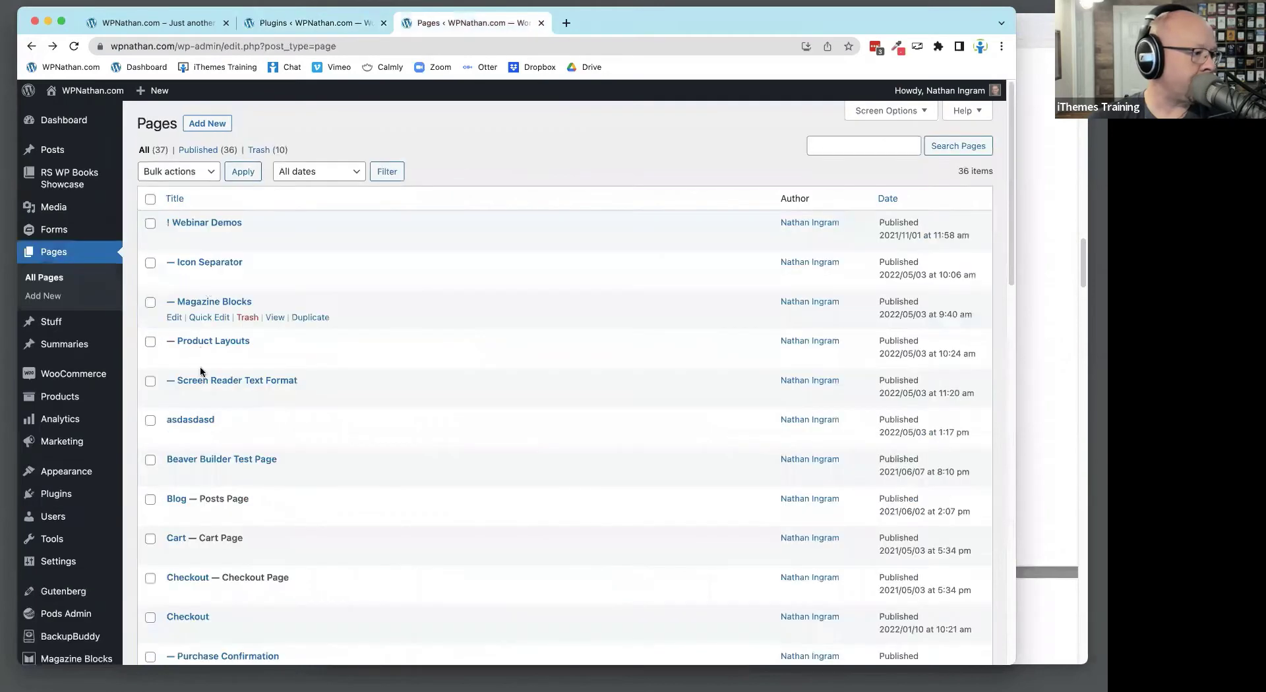
click(174, 396)
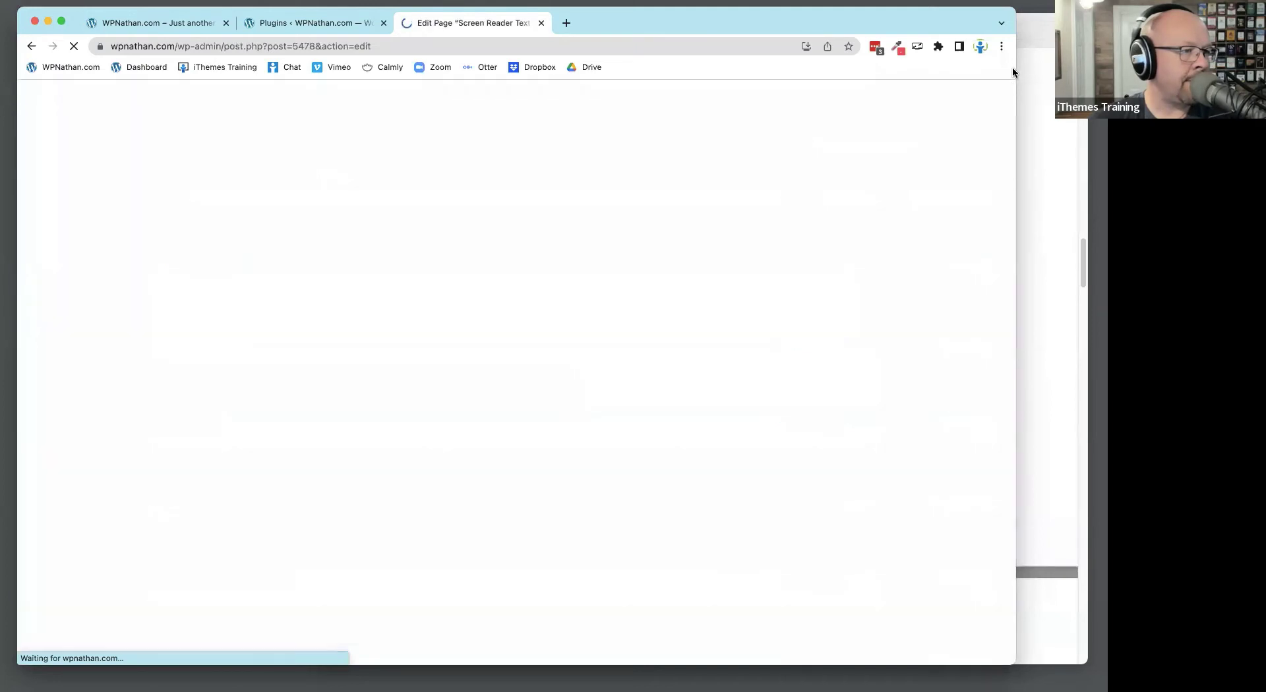
key(ctrl+alt+1)
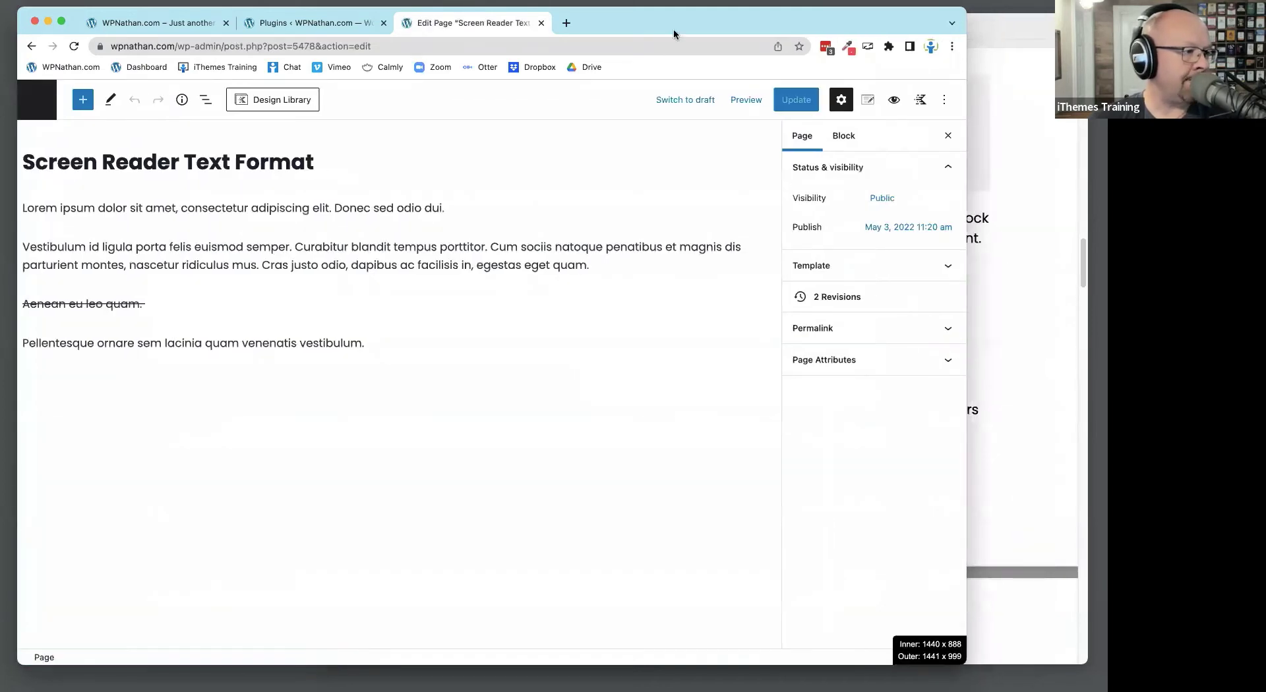
drag(674, 33, 713, 29)
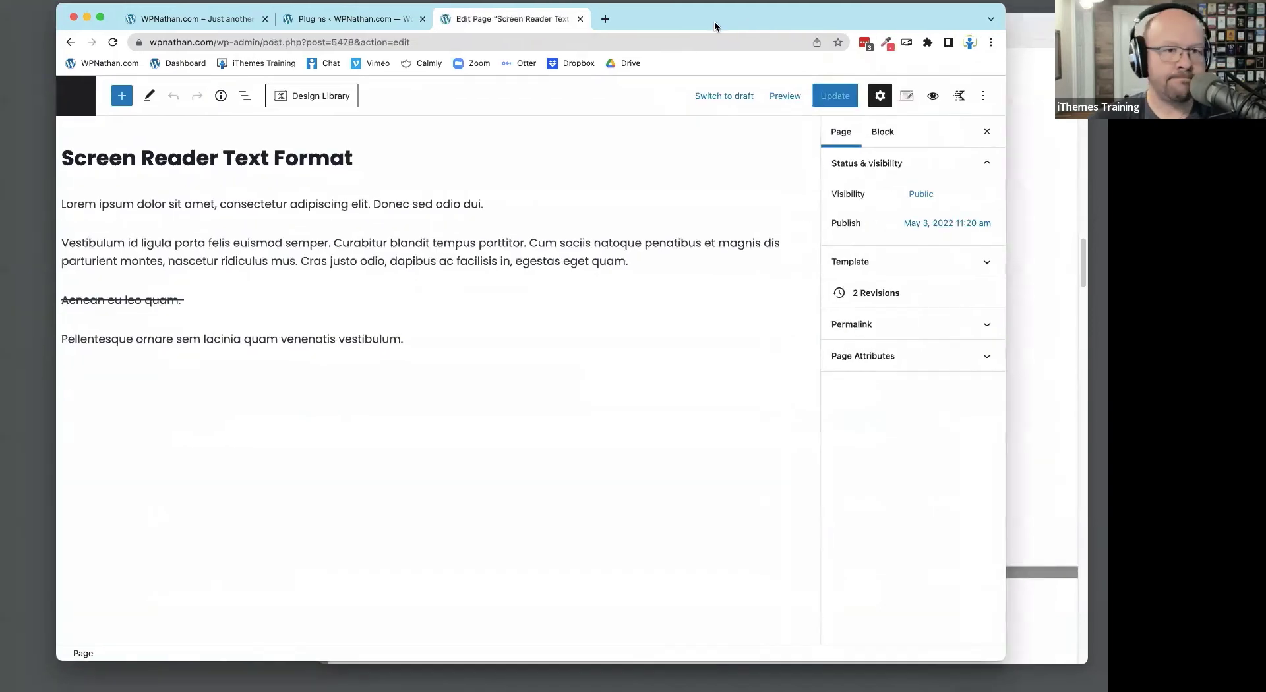
Insert "The following text is strikethrough" before the struck-through sentence "Aenean eu leo quam."
click(289, 308)
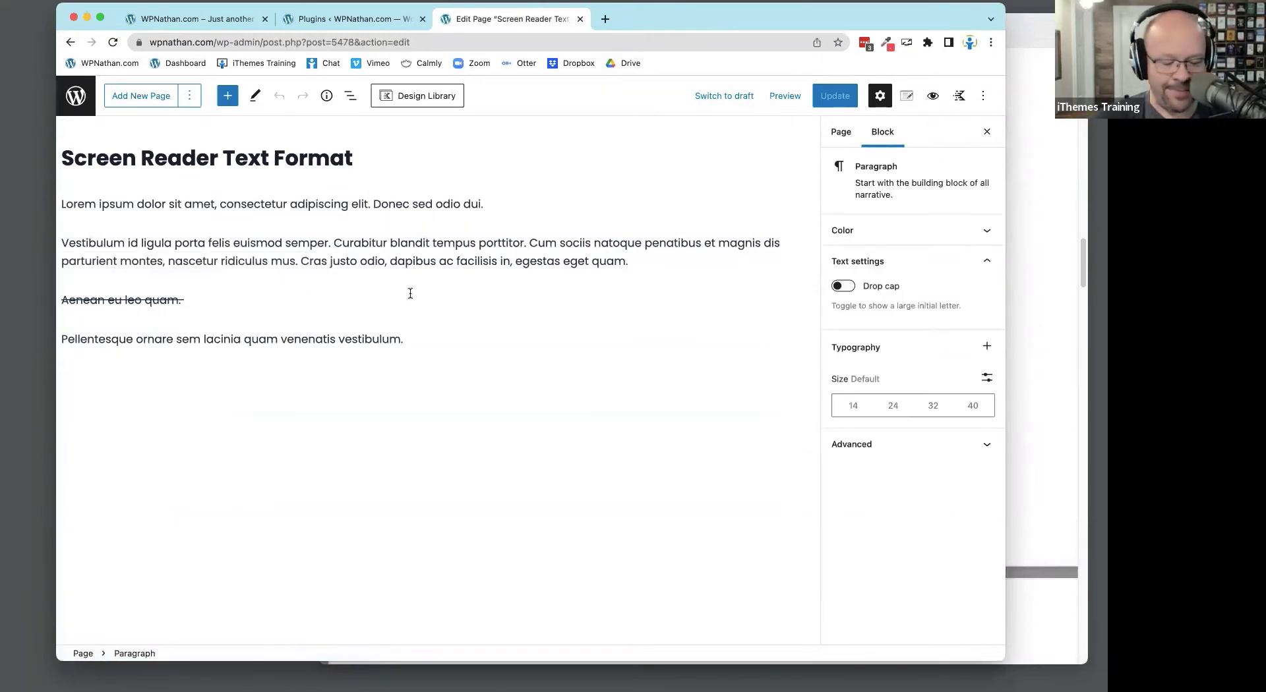
text(The fo)
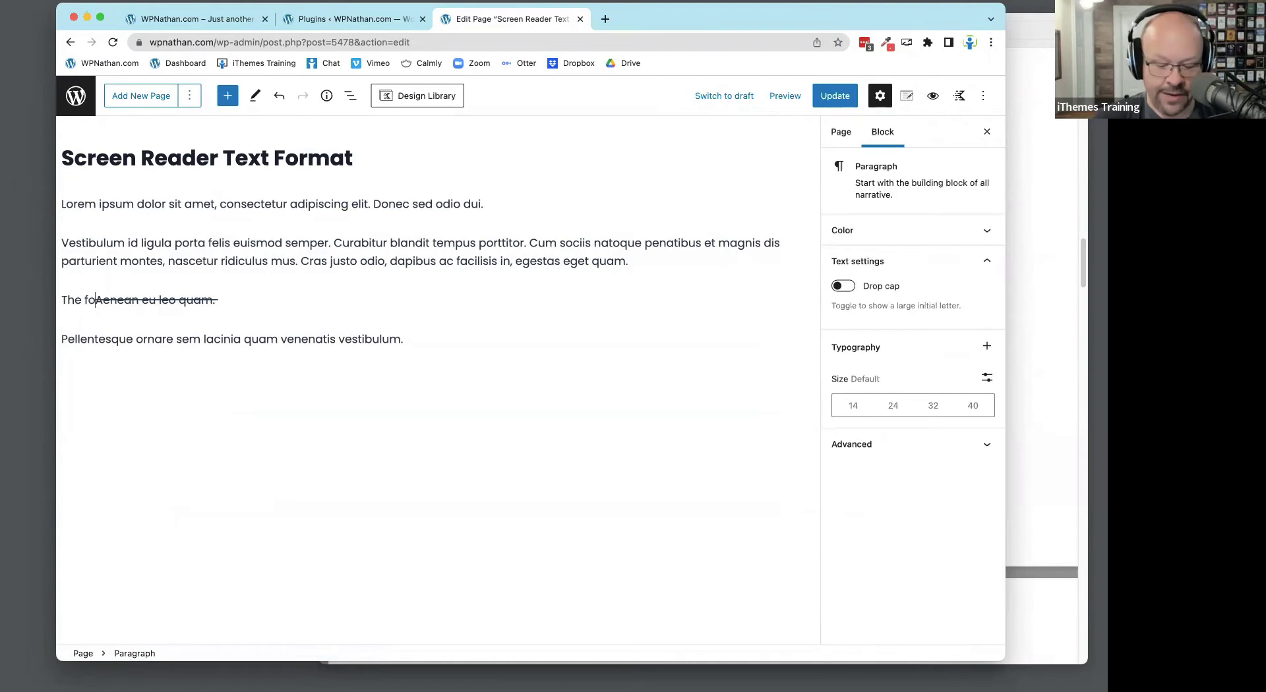
text(llowing text is)
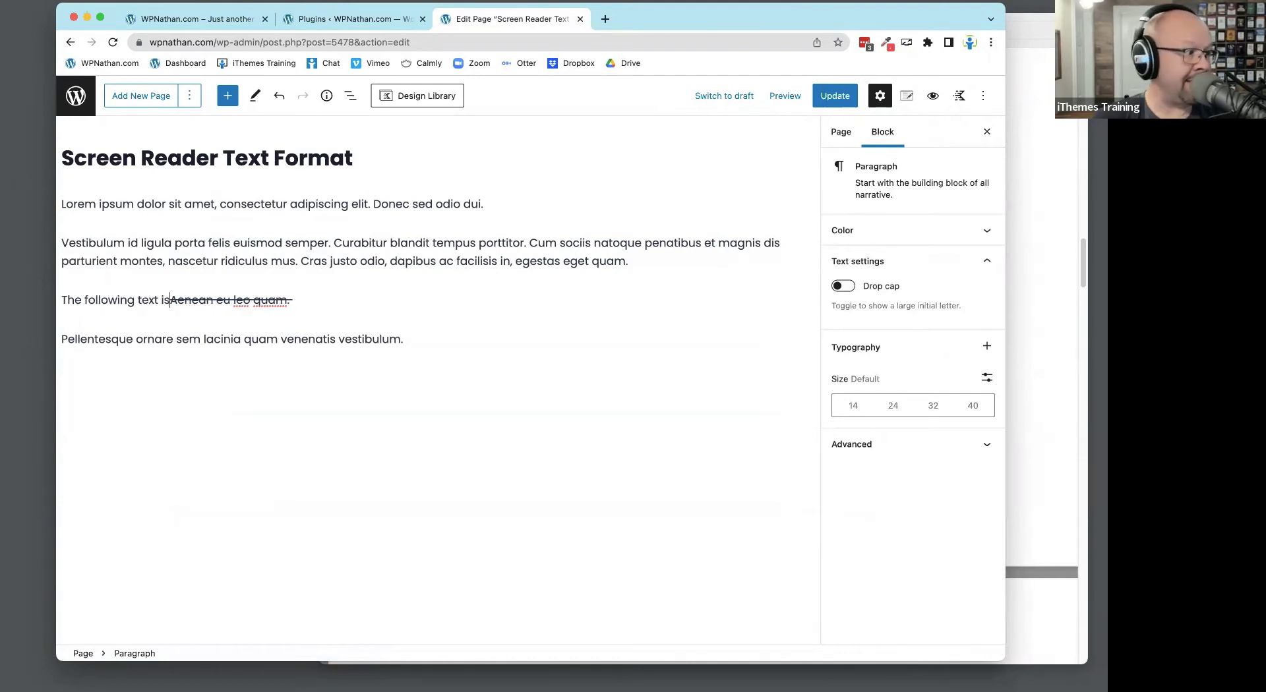
text( striketh)
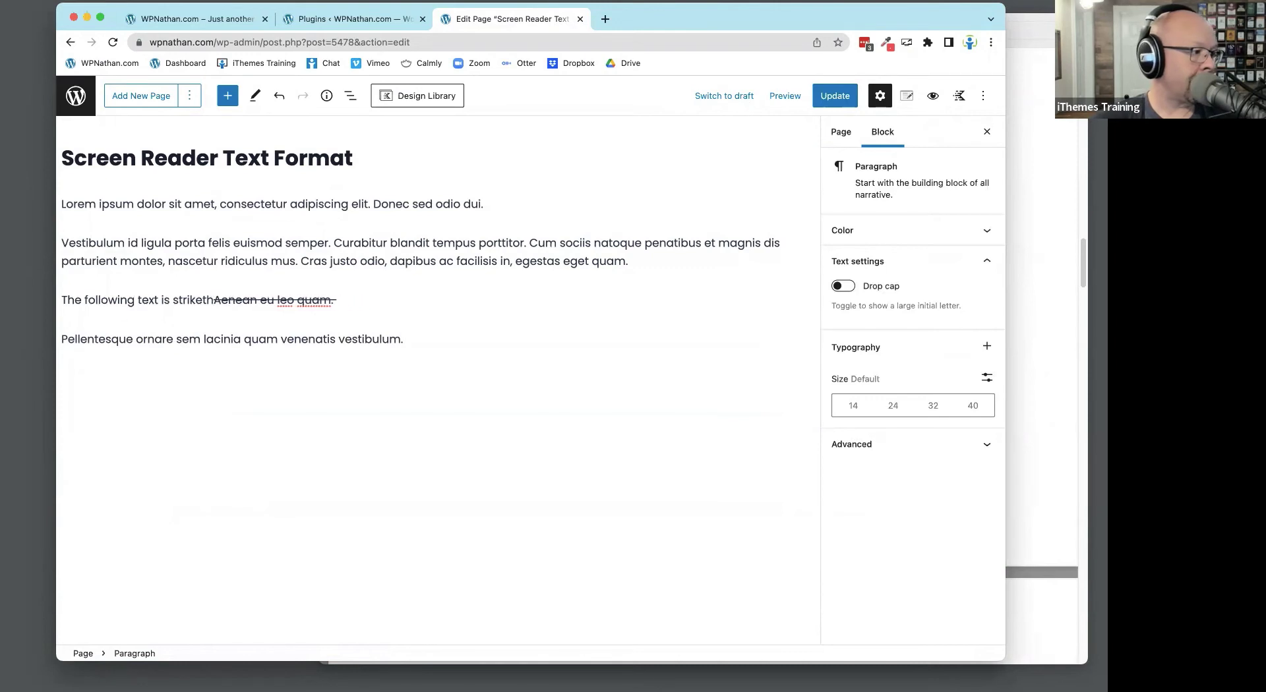
text(rough)
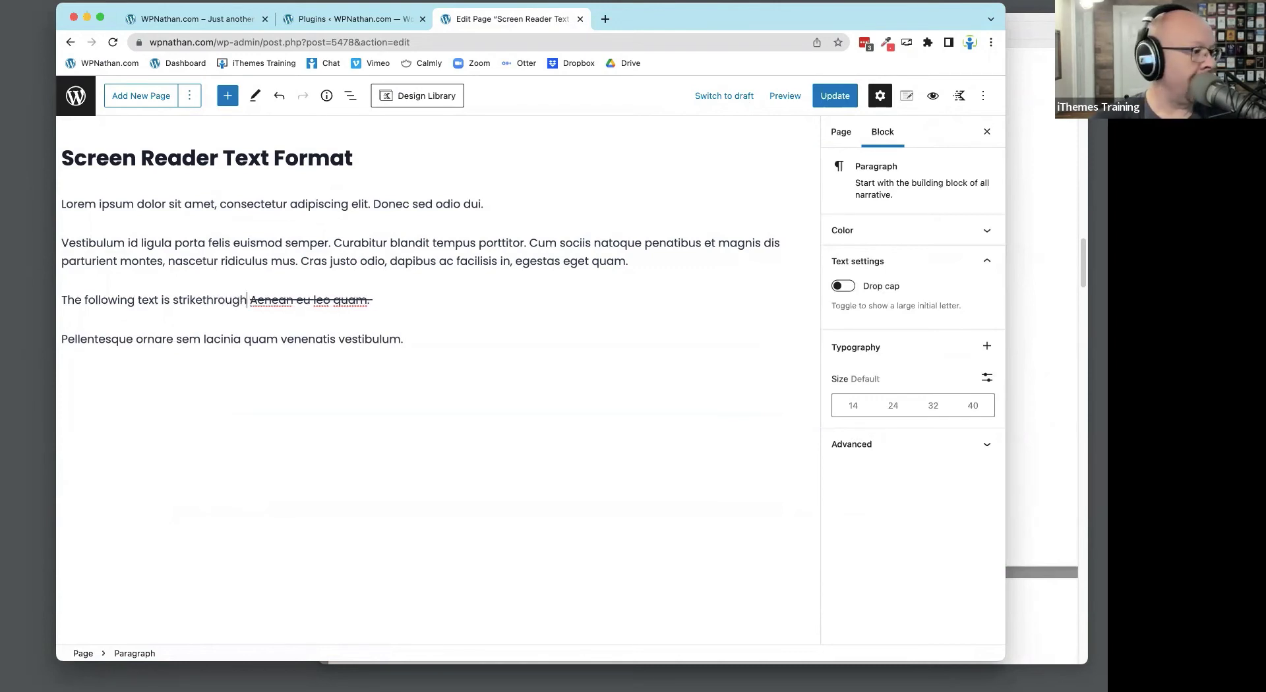
Format "The following text is strikethrough" as Screen Reader Only and leave the paragraph to check how it displays
key(shift+super+Left)
key(super+c)
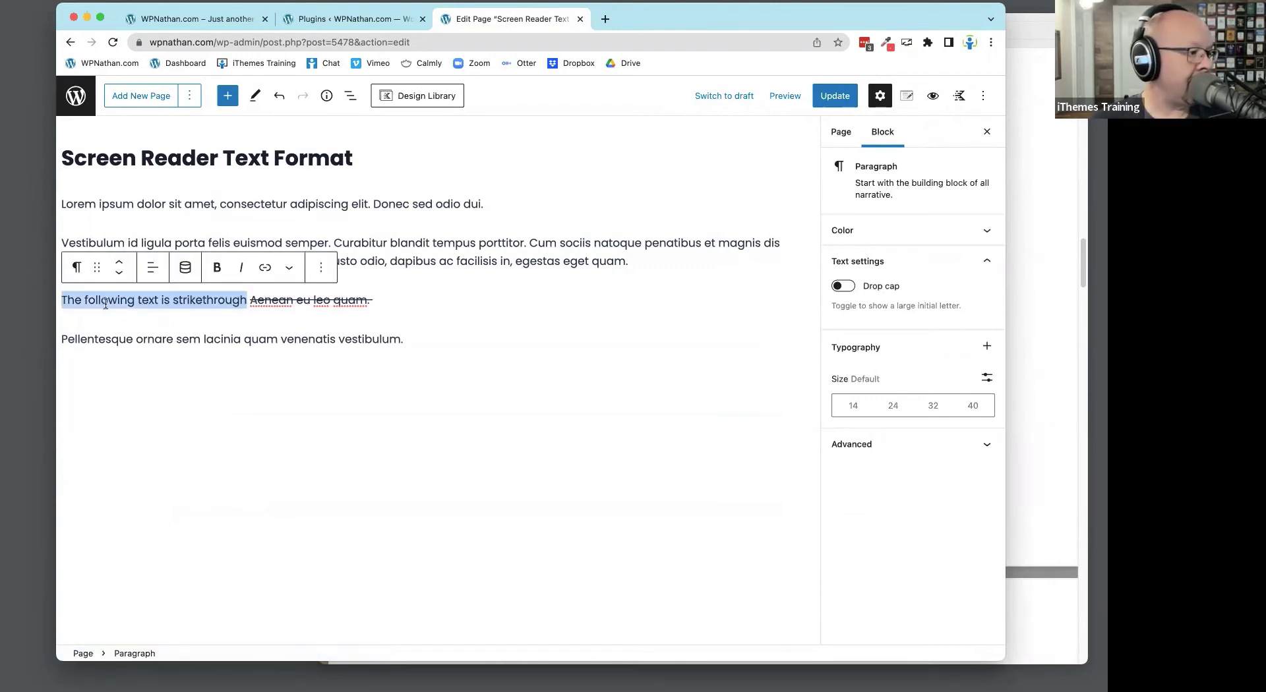
click(291, 272)
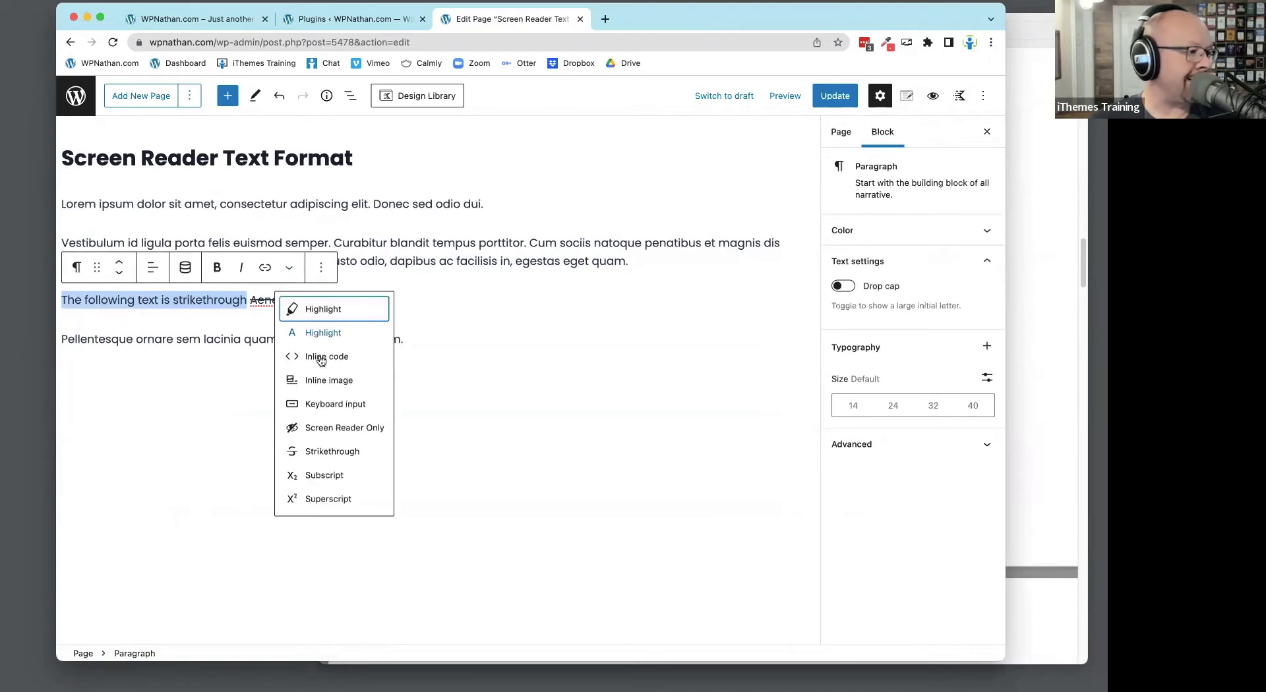
click(361, 430)
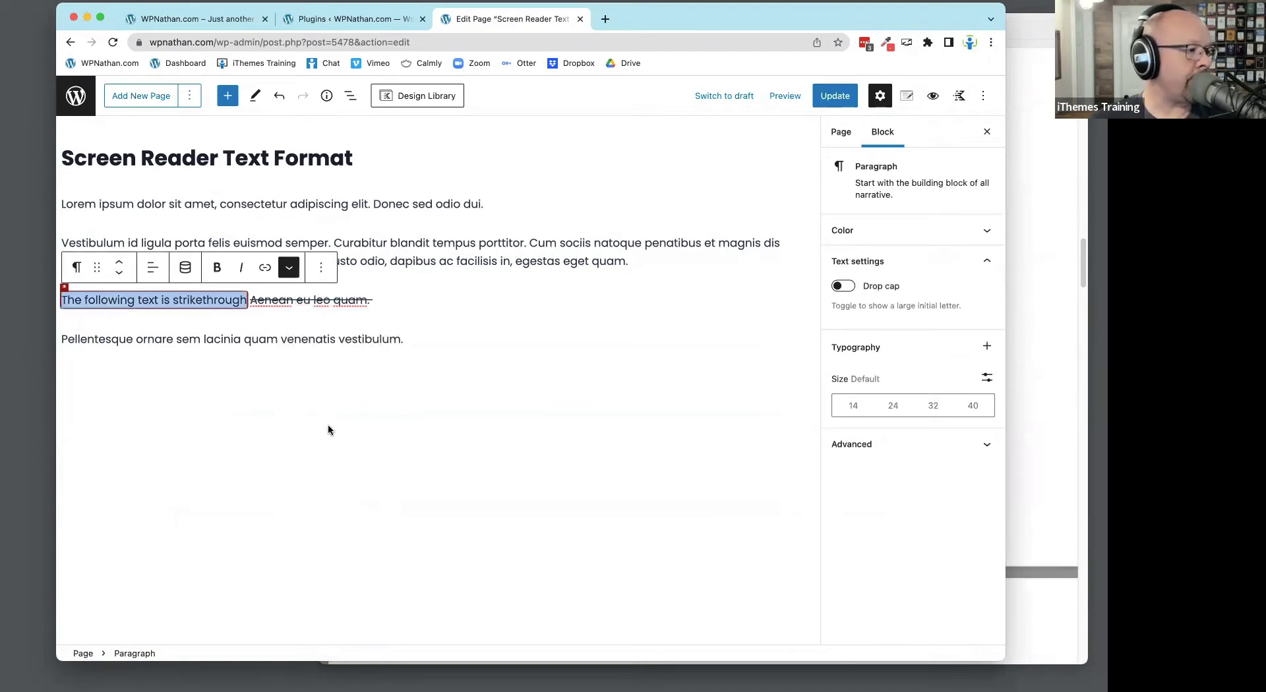
click(169, 324)
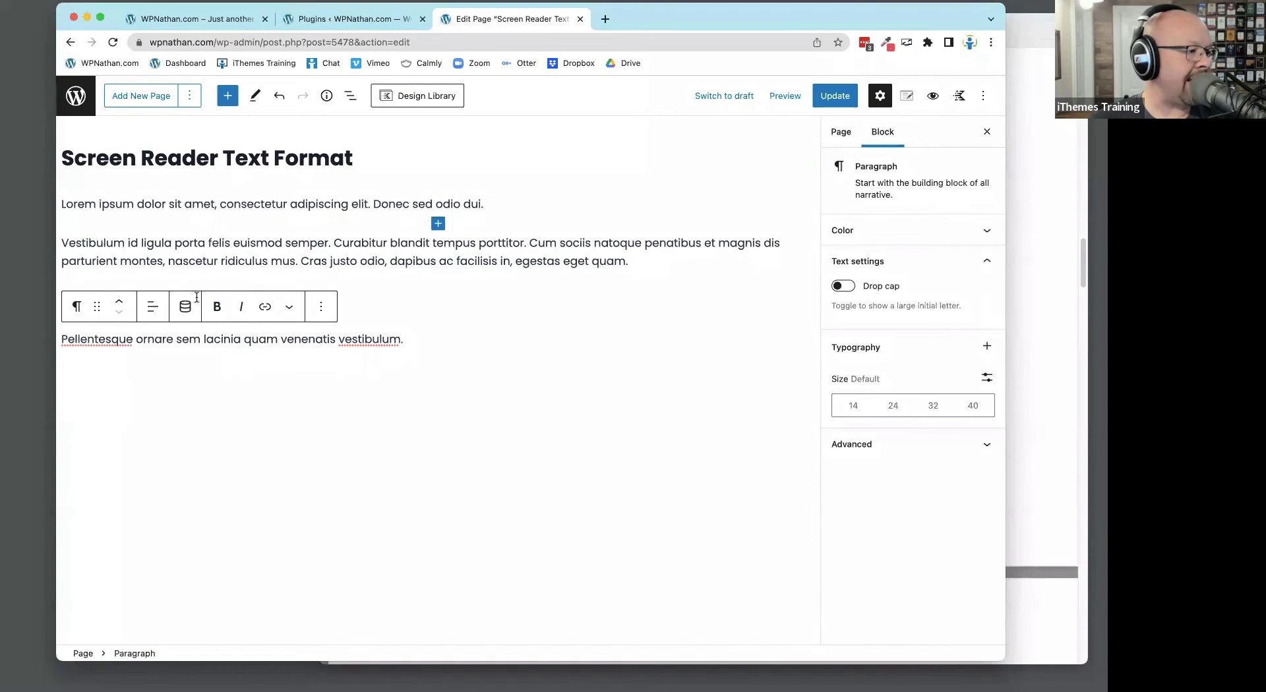
click(438, 220)
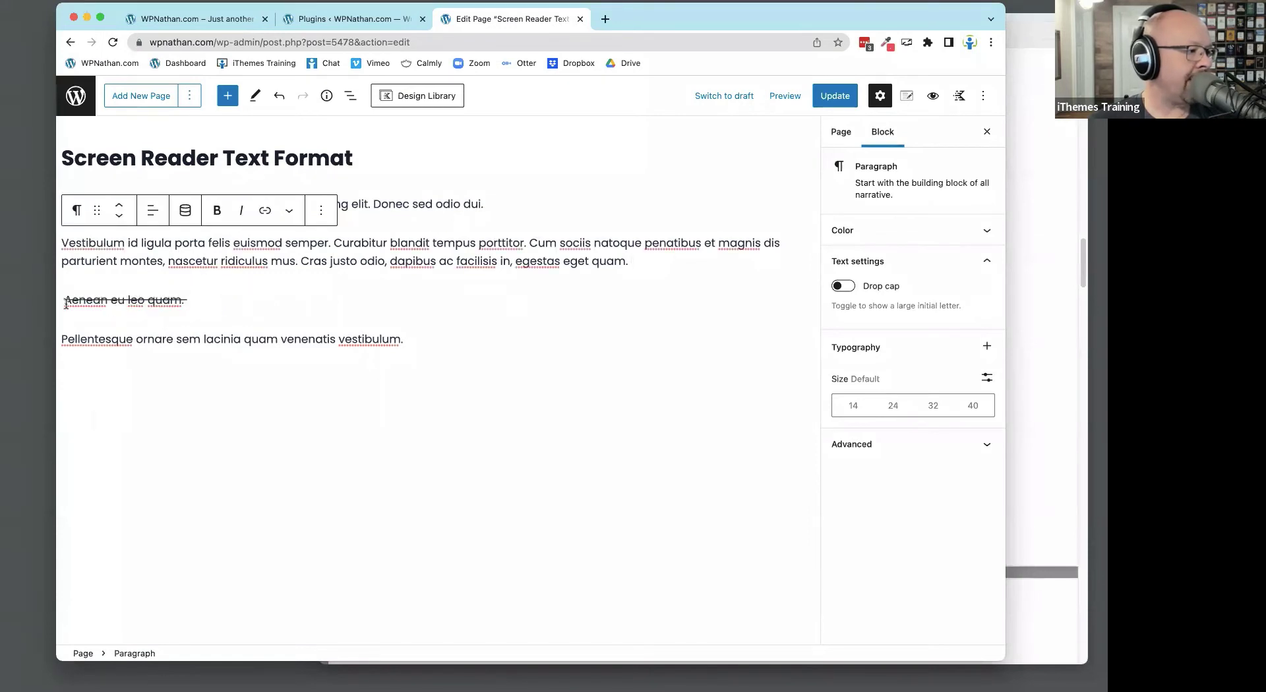
Update the page, reload the editor, and check the screen-reader-only text by selecting and leaving its paragraph
click(833, 96)
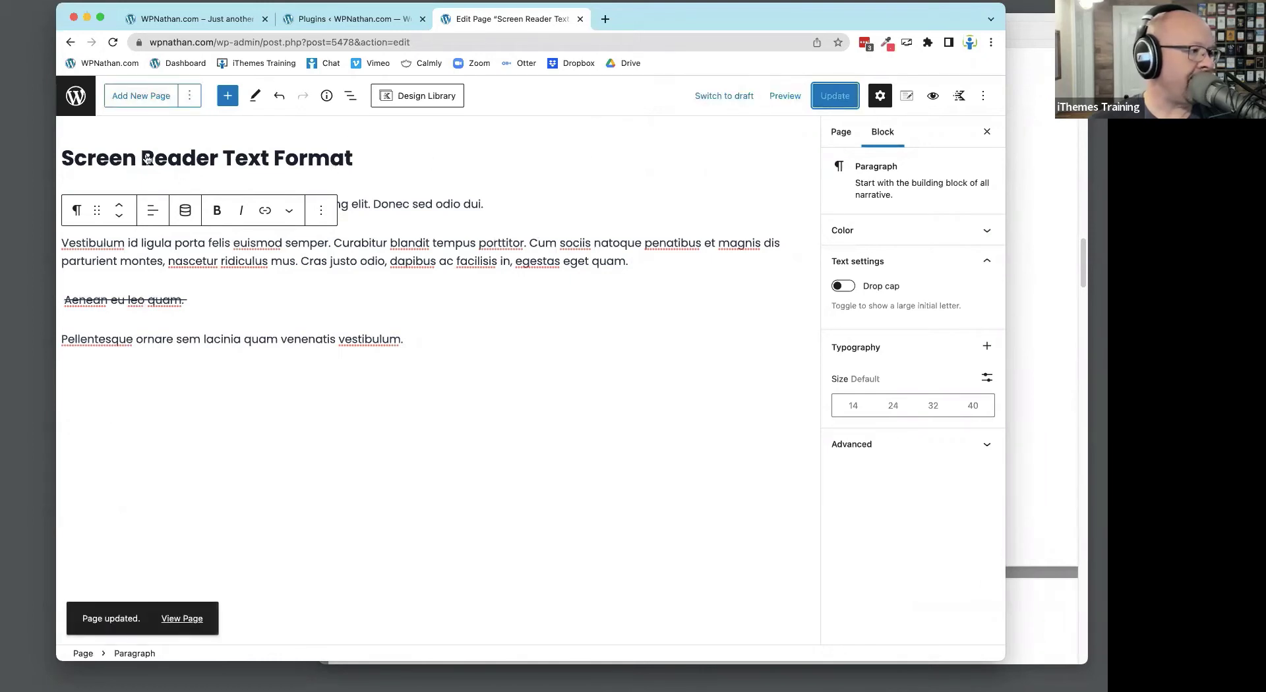
click(112, 43)
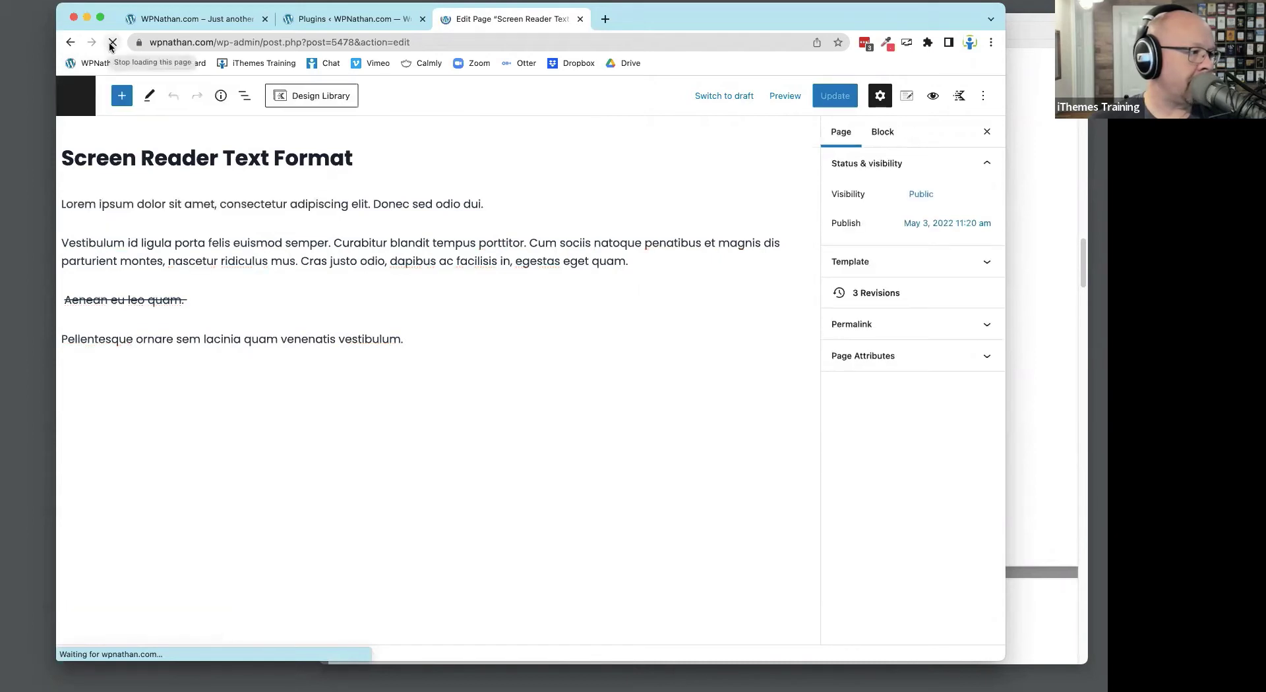
click(268, 300)
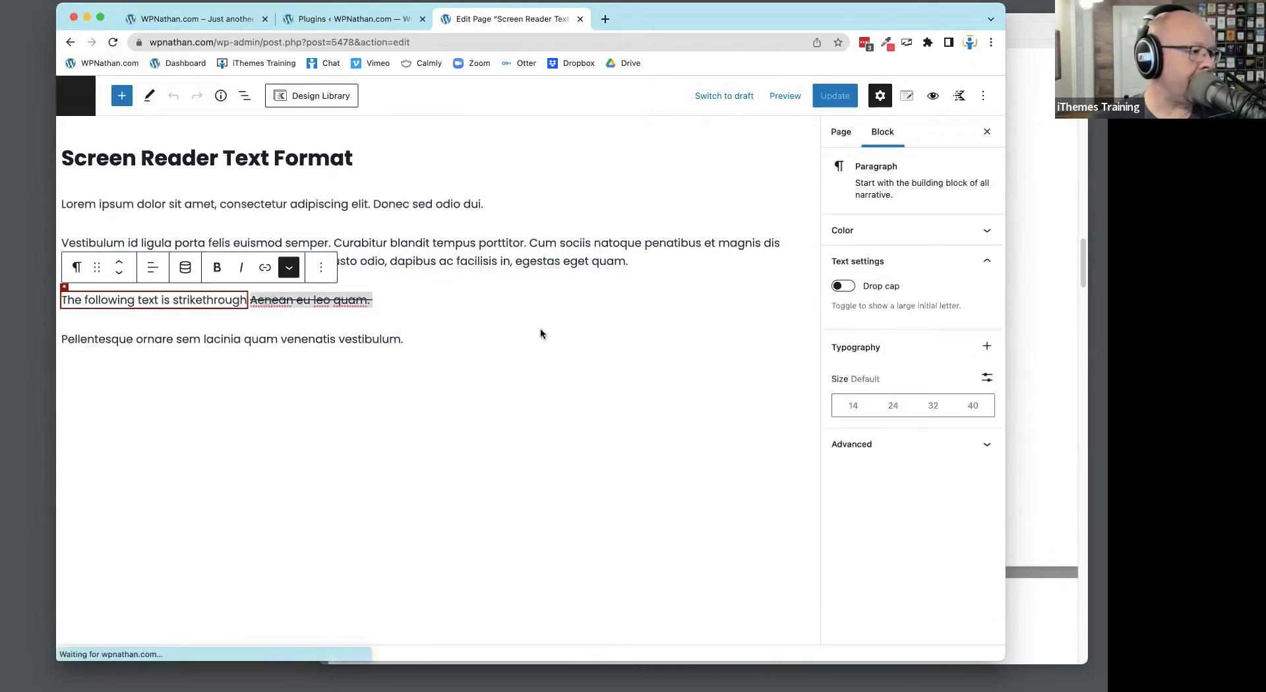
click(366, 385)
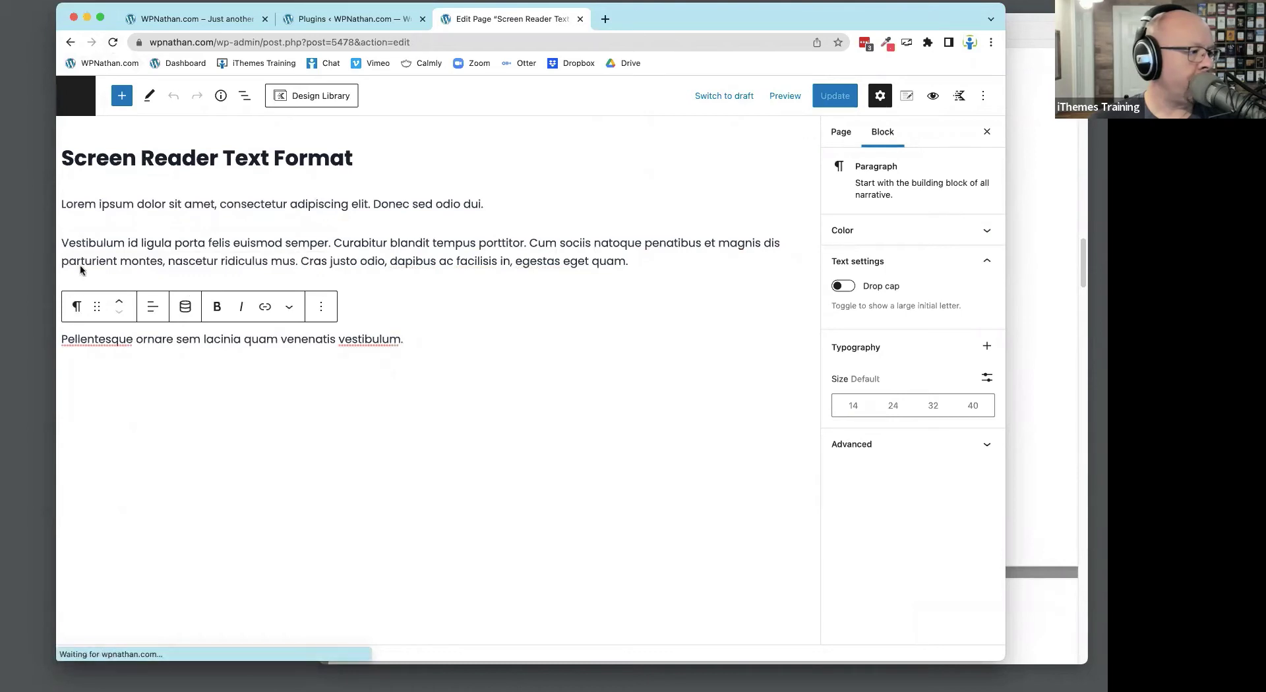
Select the paragraph with the screen-reader-only text and open a preview of the Screen Reader Text Format page in a new tab
click(68, 297)
key(super+v)
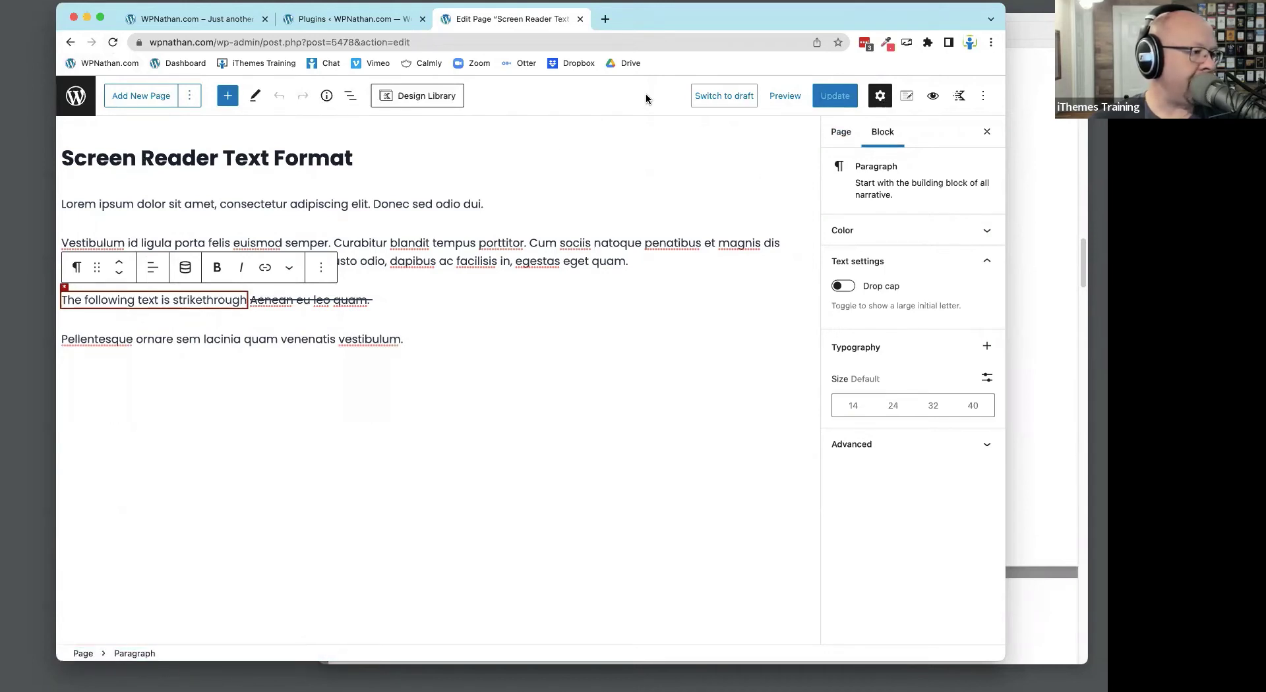
click(780, 97)
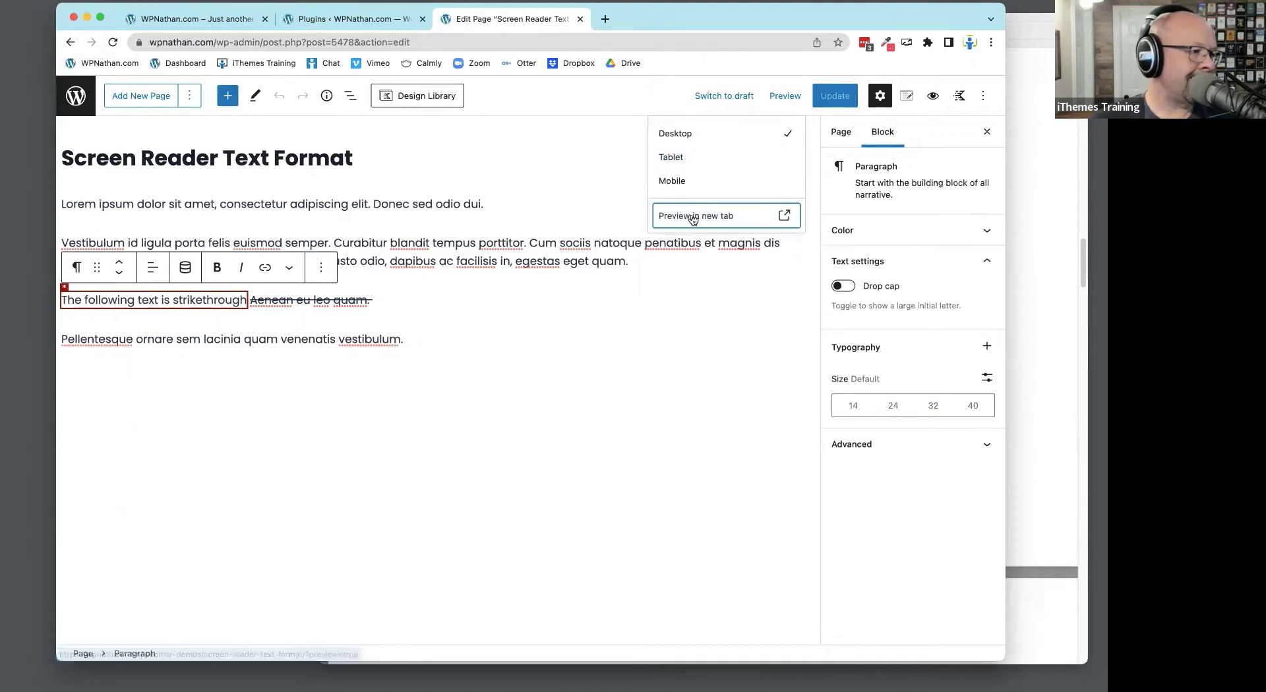
click(671, 216)
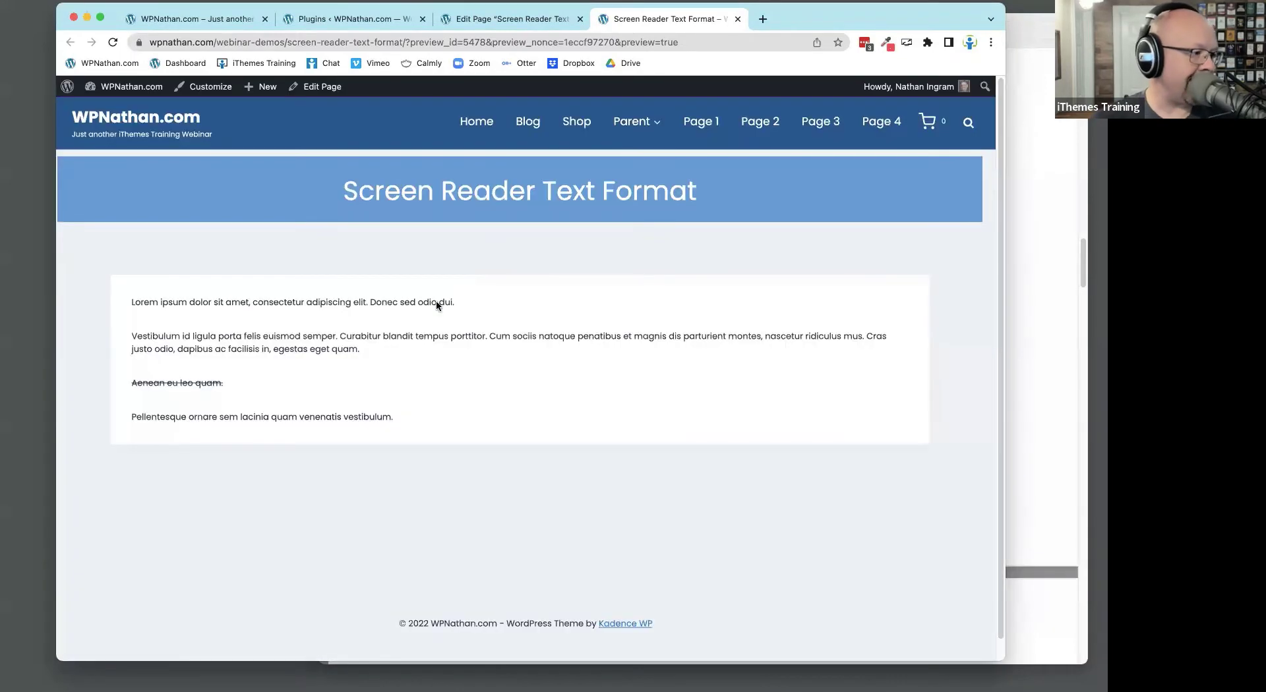
Inspect the struck-through sentence and its neighbouring text-format-sr-only span in the developer tools, and close the inspector and preview
right_click(196, 373)
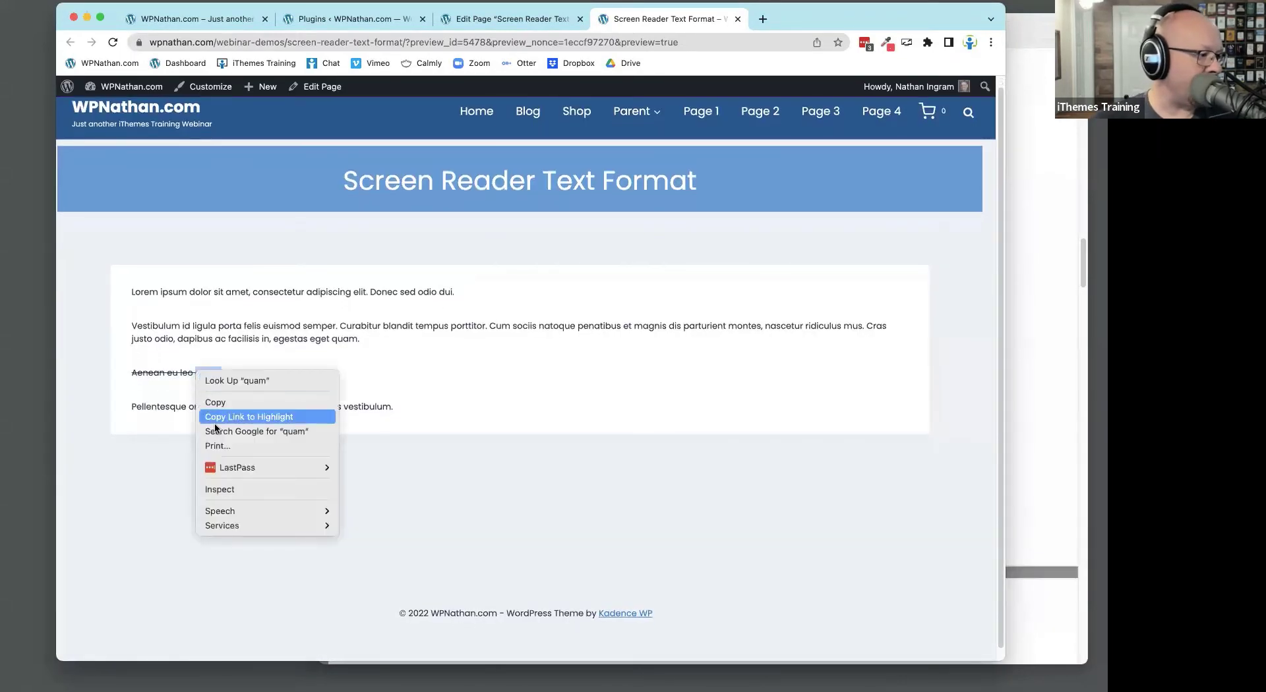
click(232, 490)
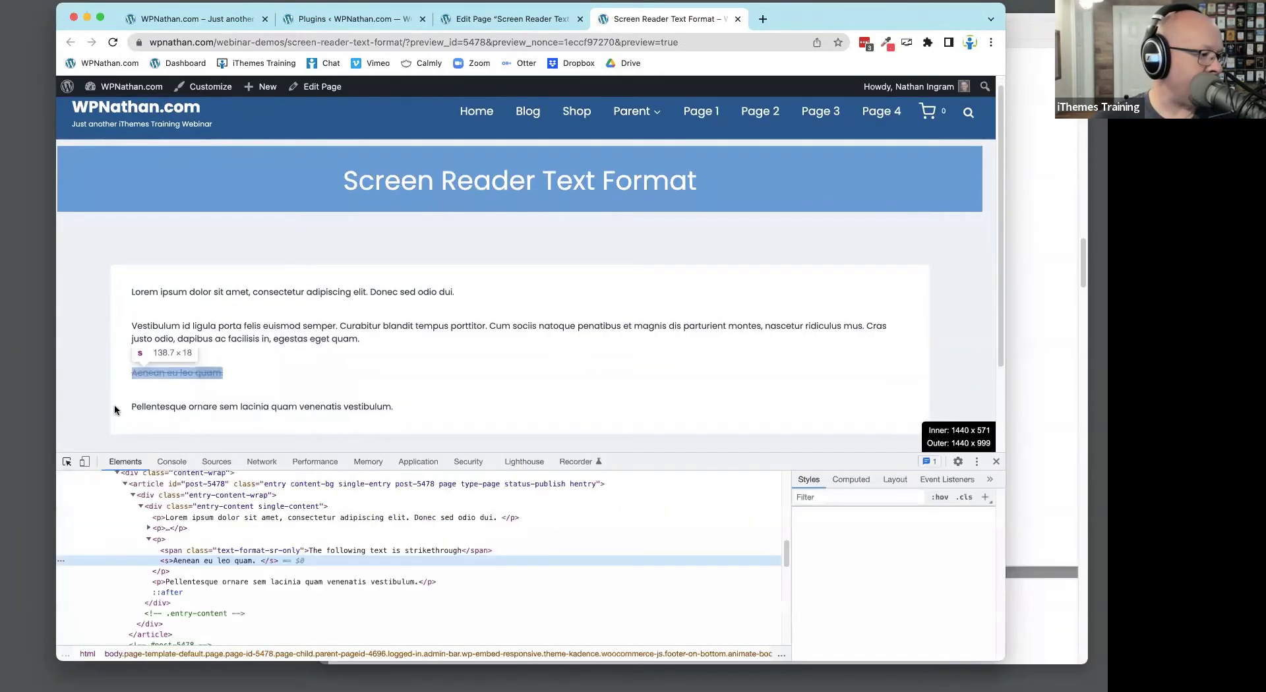
scroll(199, 598, down, 4)
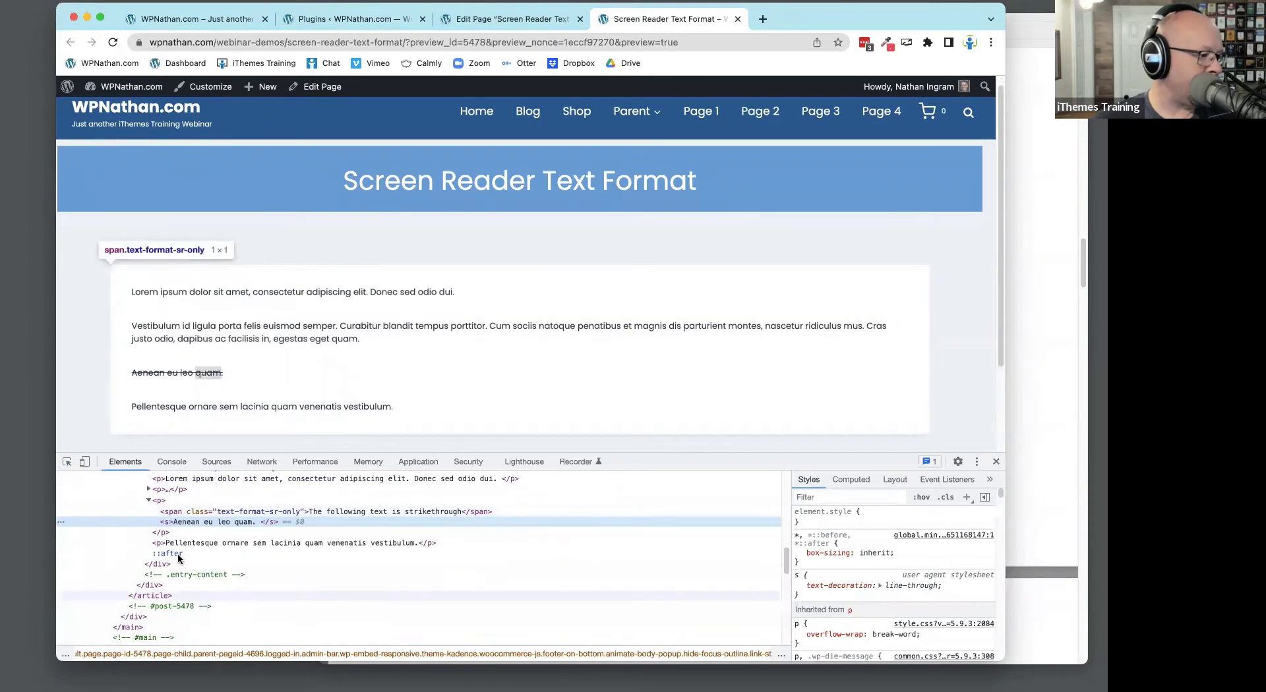
click(262, 514)
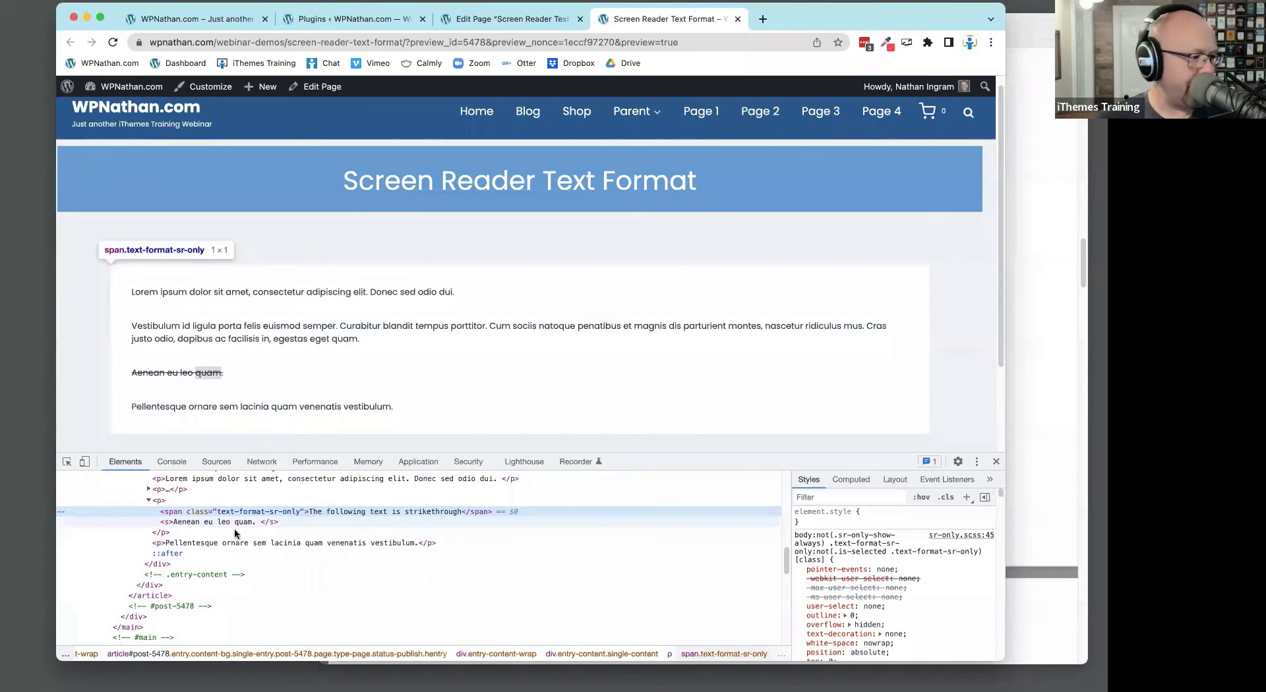
click(997, 461)
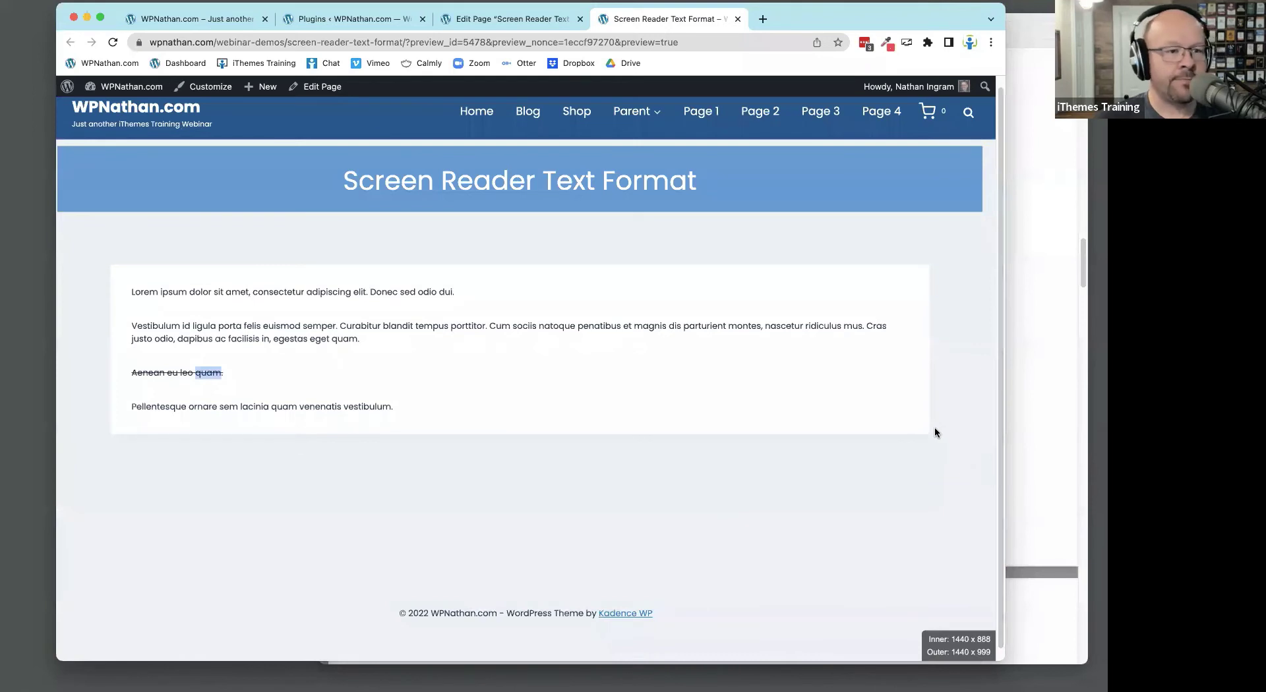
click(738, 19)
Review the Screen Reader Text Format notes in May 2022 Plugin Roundup.pdf, and return the page editor's browser tab to the Pages list
click(1039, 84)
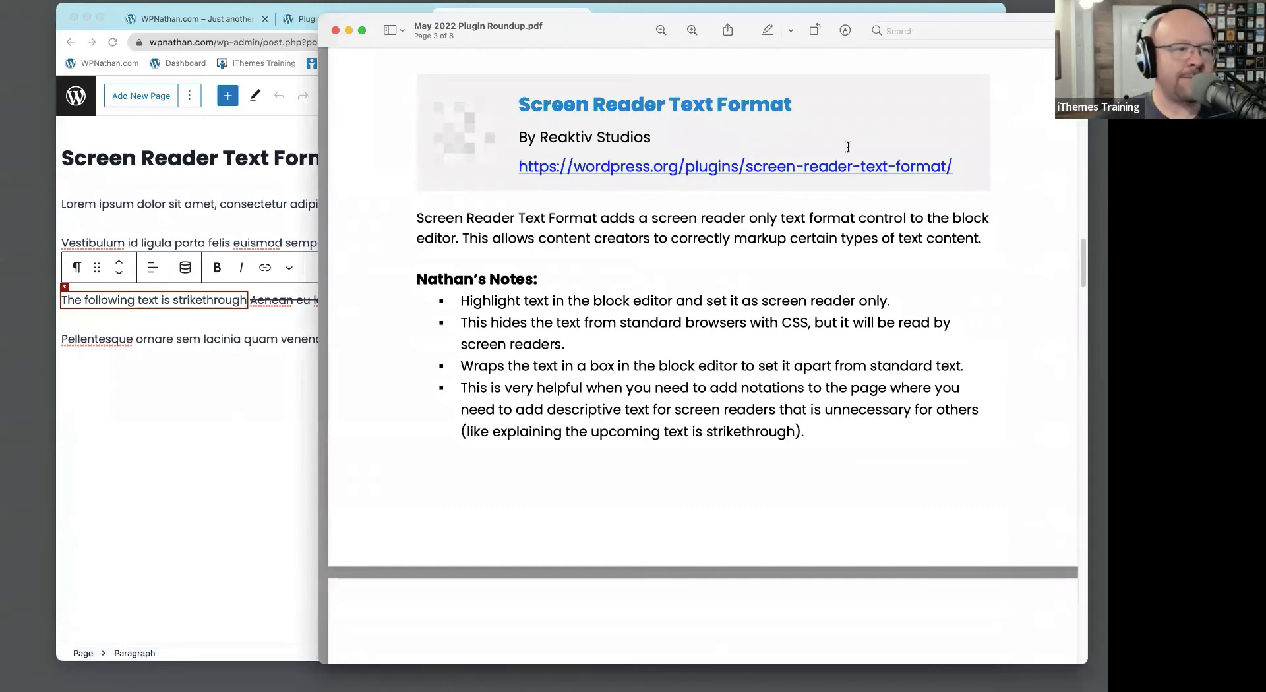
scroll(660, 290, down, 2)
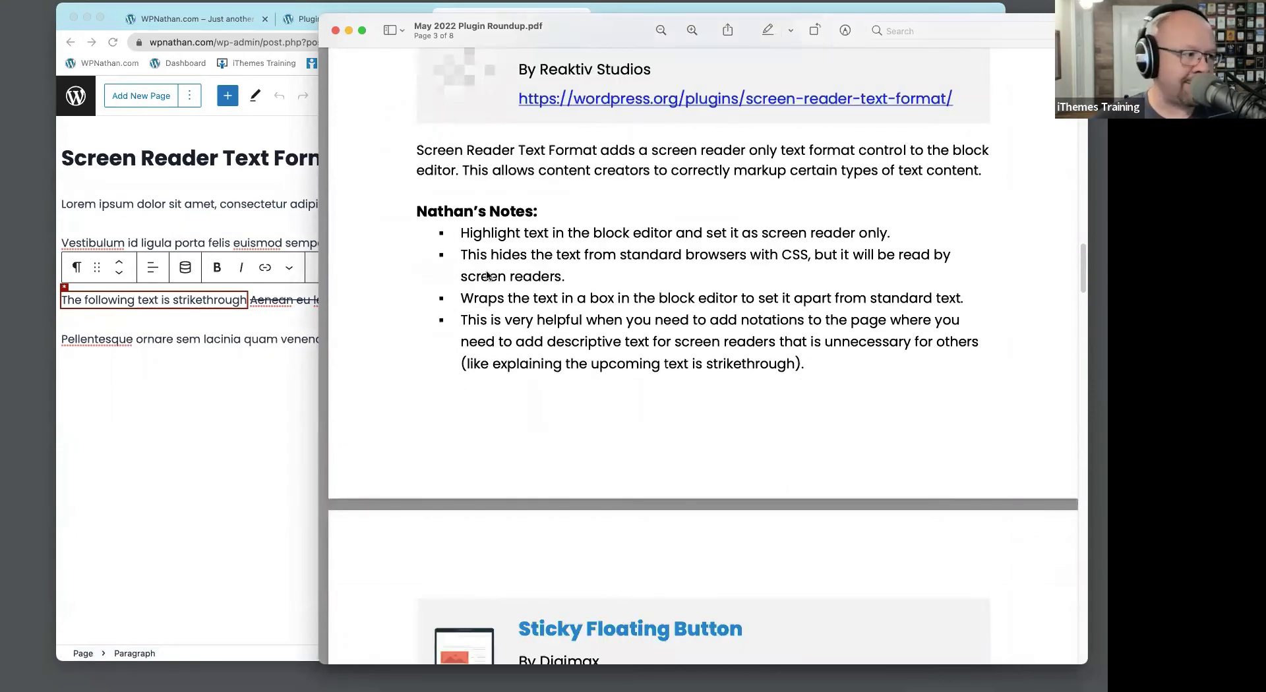
click(172, 186)
click(70, 42)
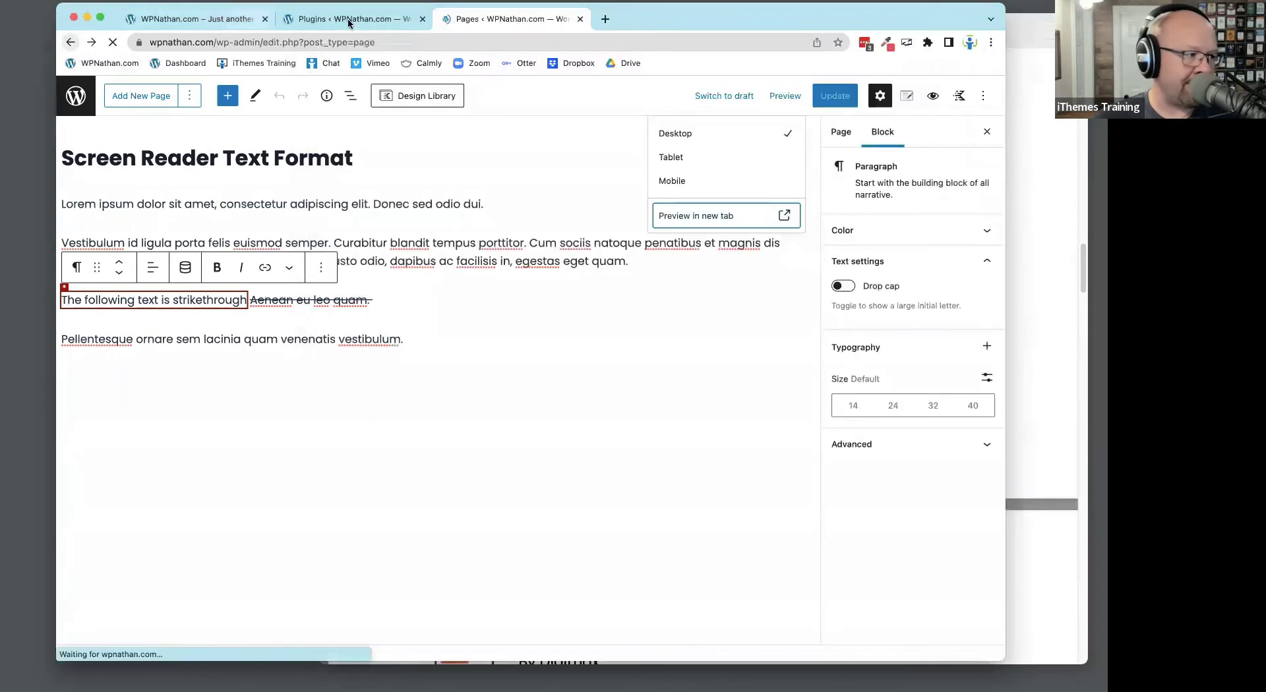
Bulk-deactivate the Gutenberg Add New Post and Screen Reader Text Format plugins from the installed plugins list
click(342, 29)
scroll(303, 331, down, 10)
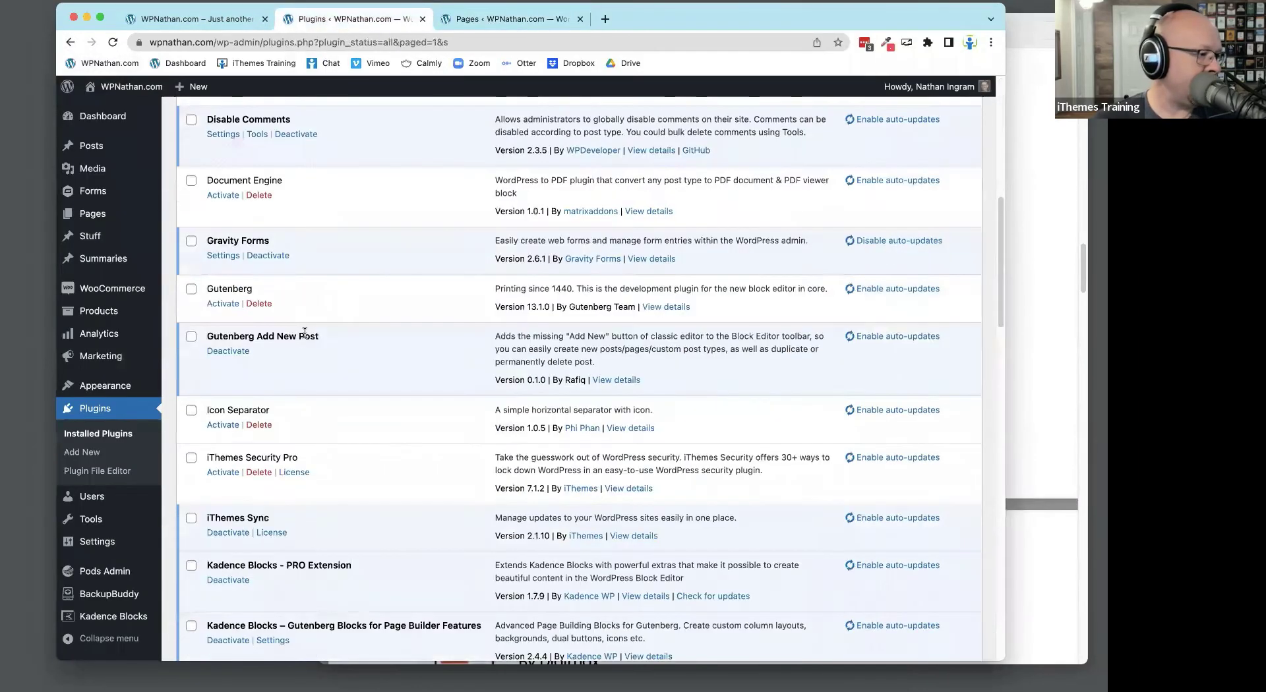
scroll(303, 331, down, 3)
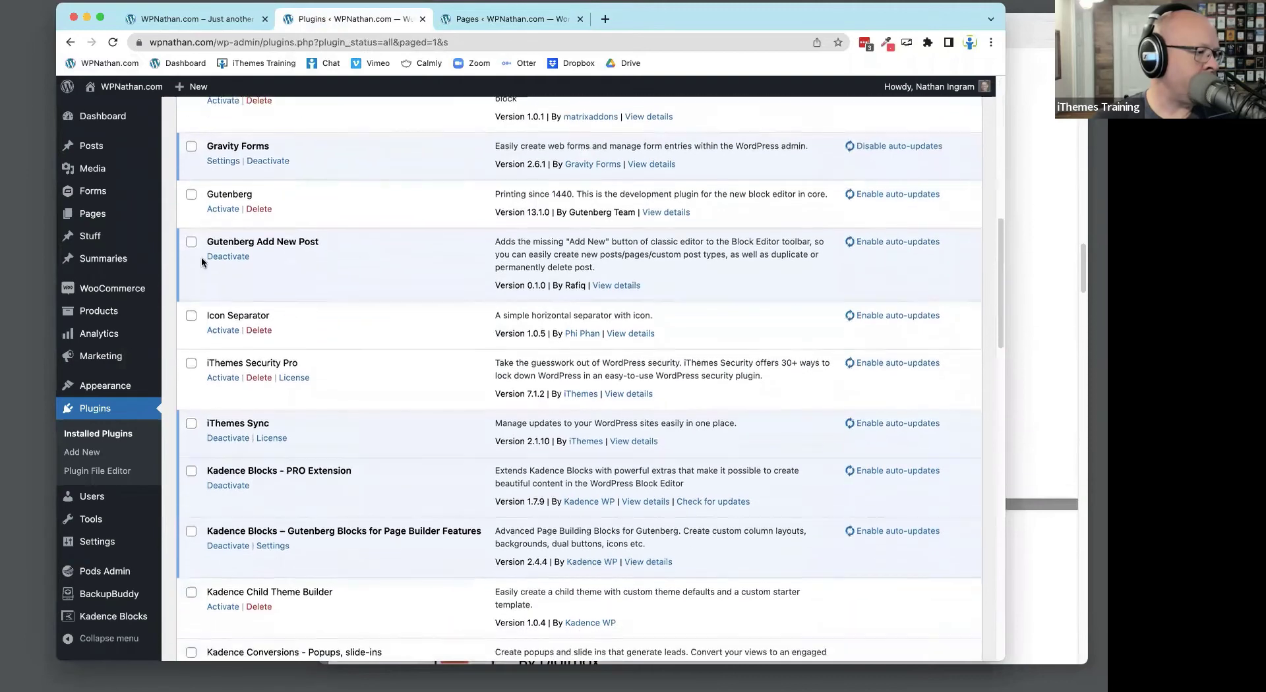
click(192, 243)
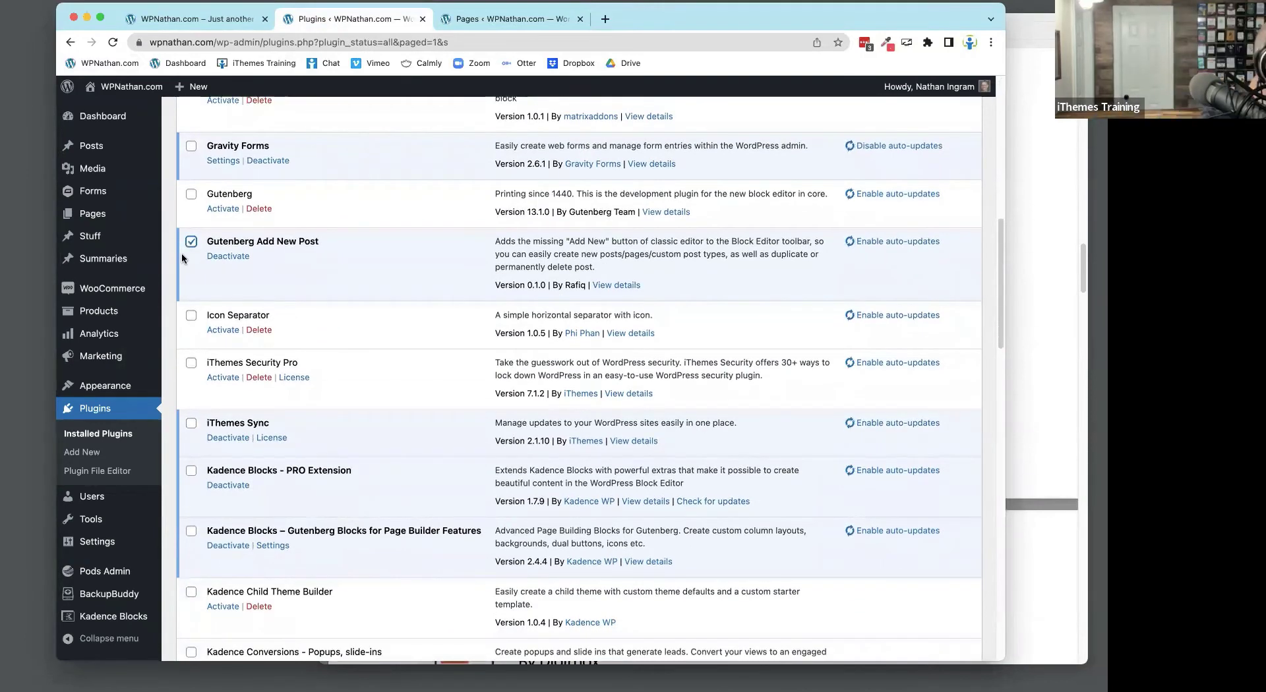
scroll(248, 367, down, 10)
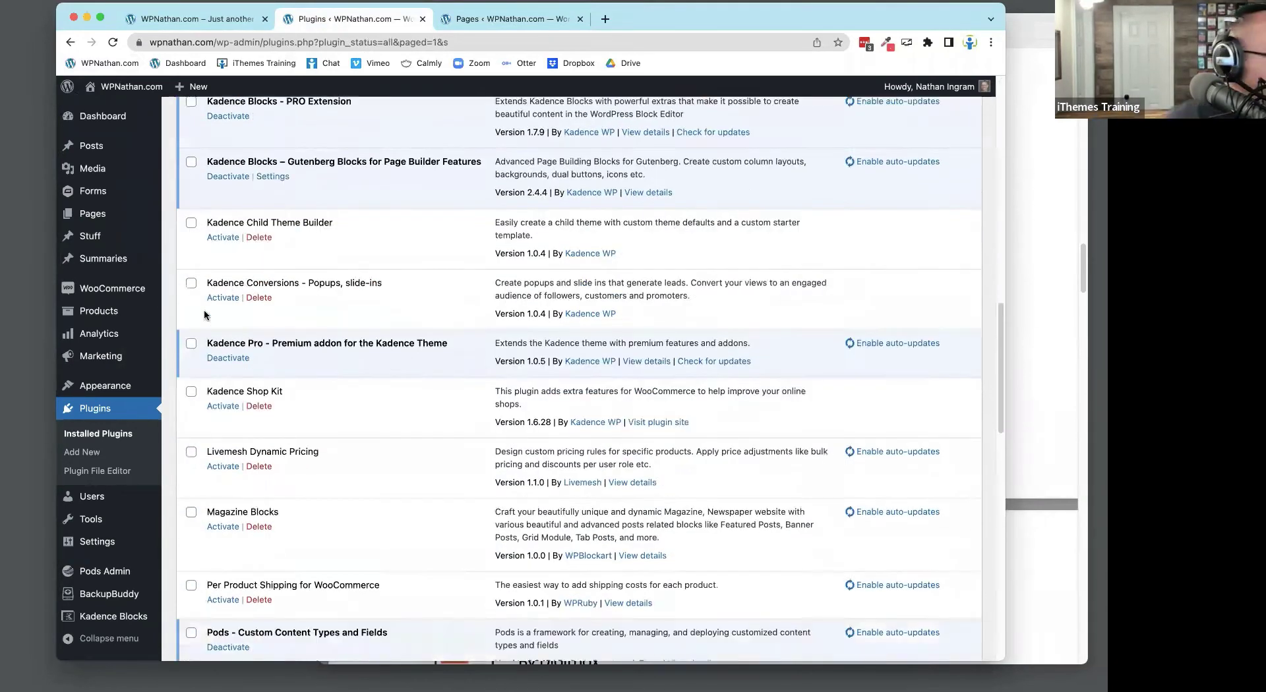
scroll(239, 329, down, 4)
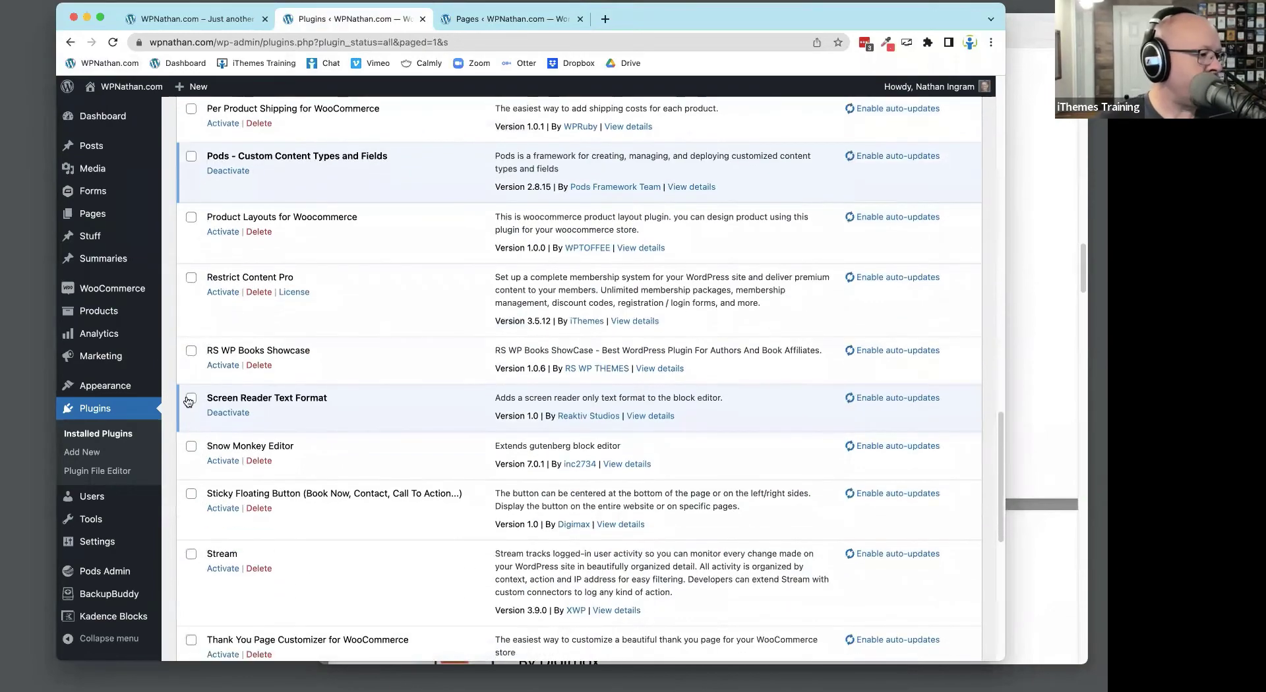
click(191, 397)
scroll(356, 422, down, 9)
scroll(367, 433, up, 20)
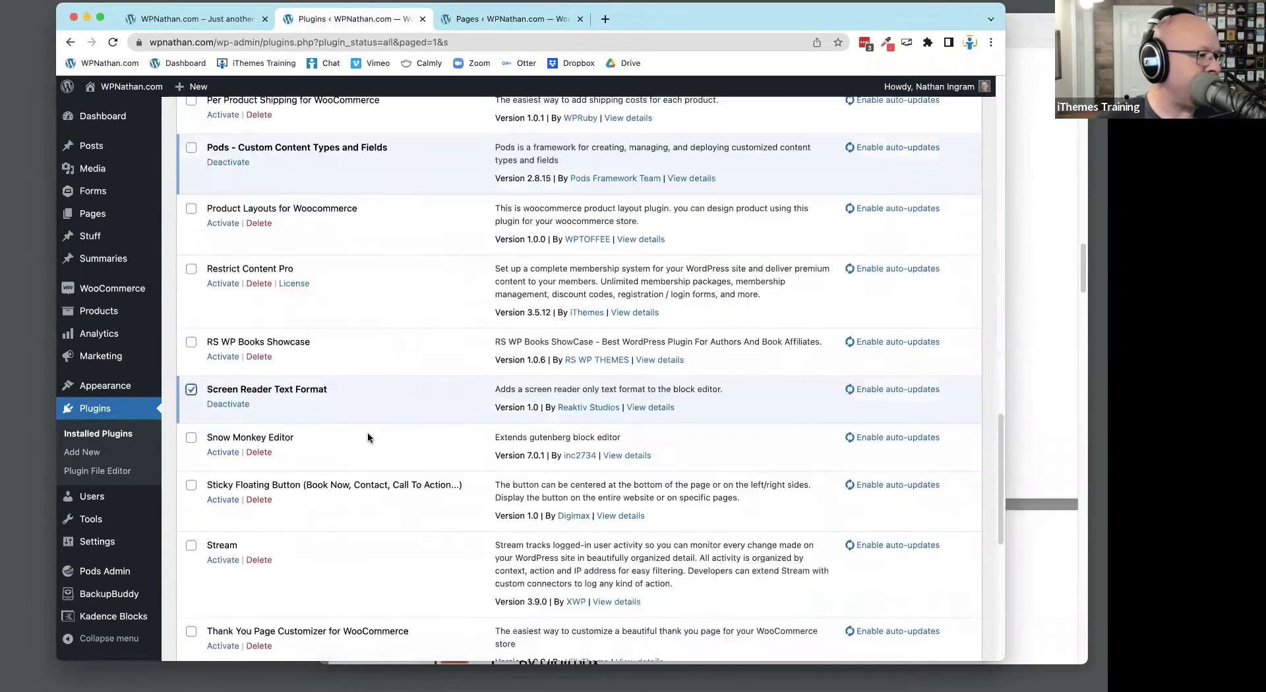
scroll(368, 433, up, 8)
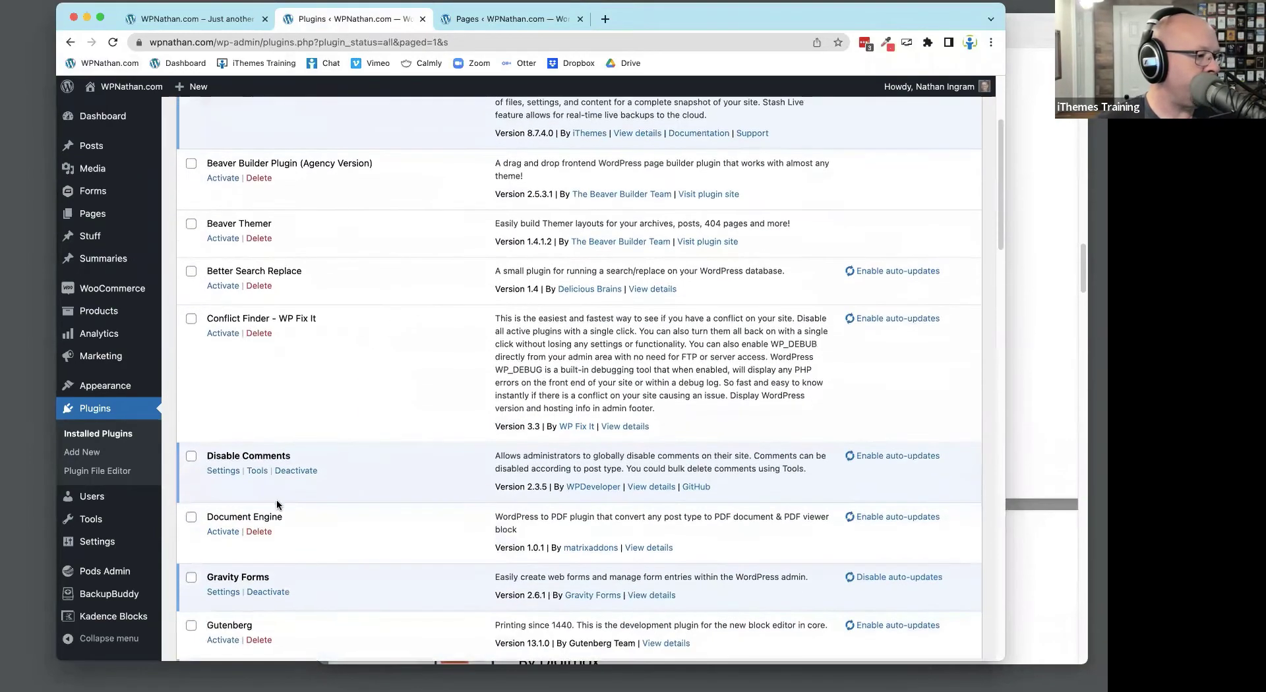
scroll(275, 500, down, 1)
scroll(303, 473, up, 4)
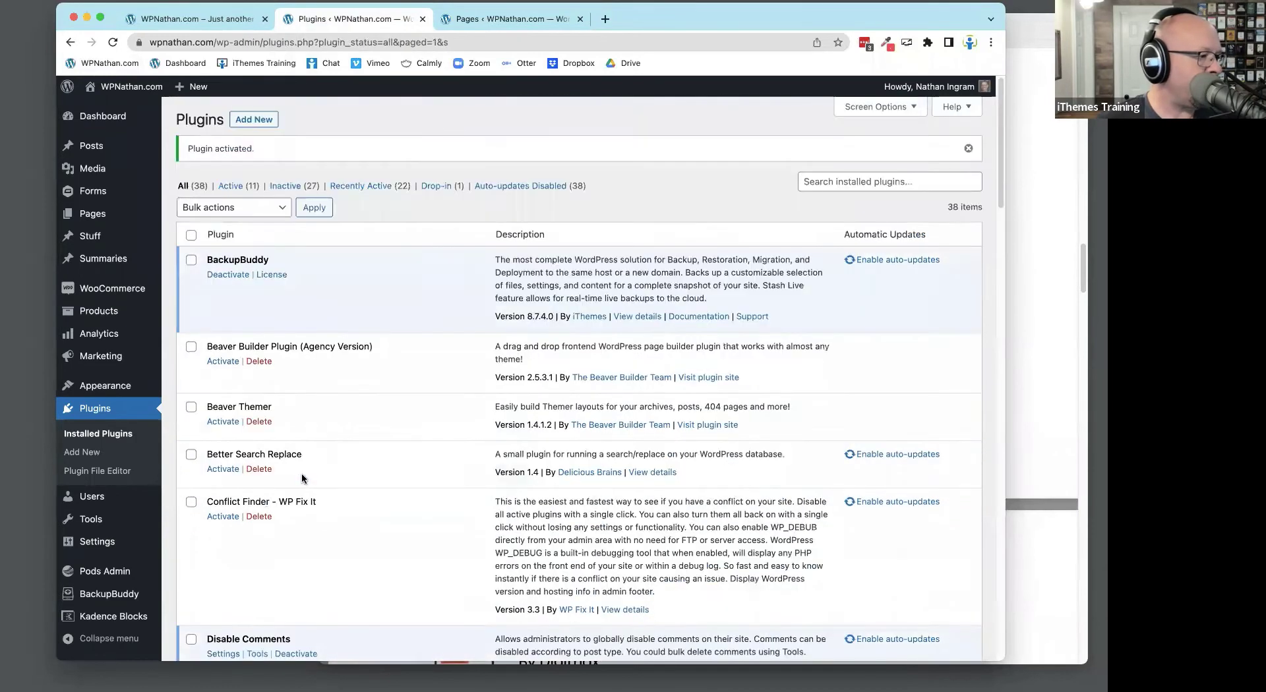
click(242, 209)
click(242, 238)
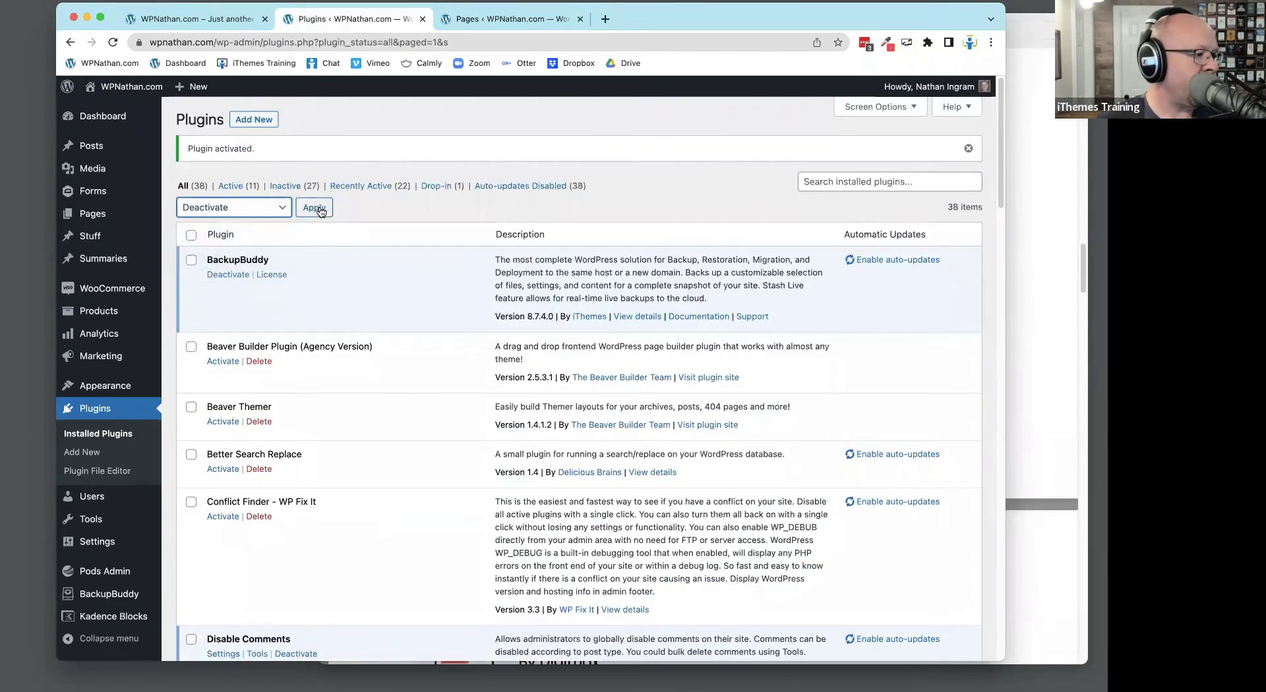
click(333, 208)
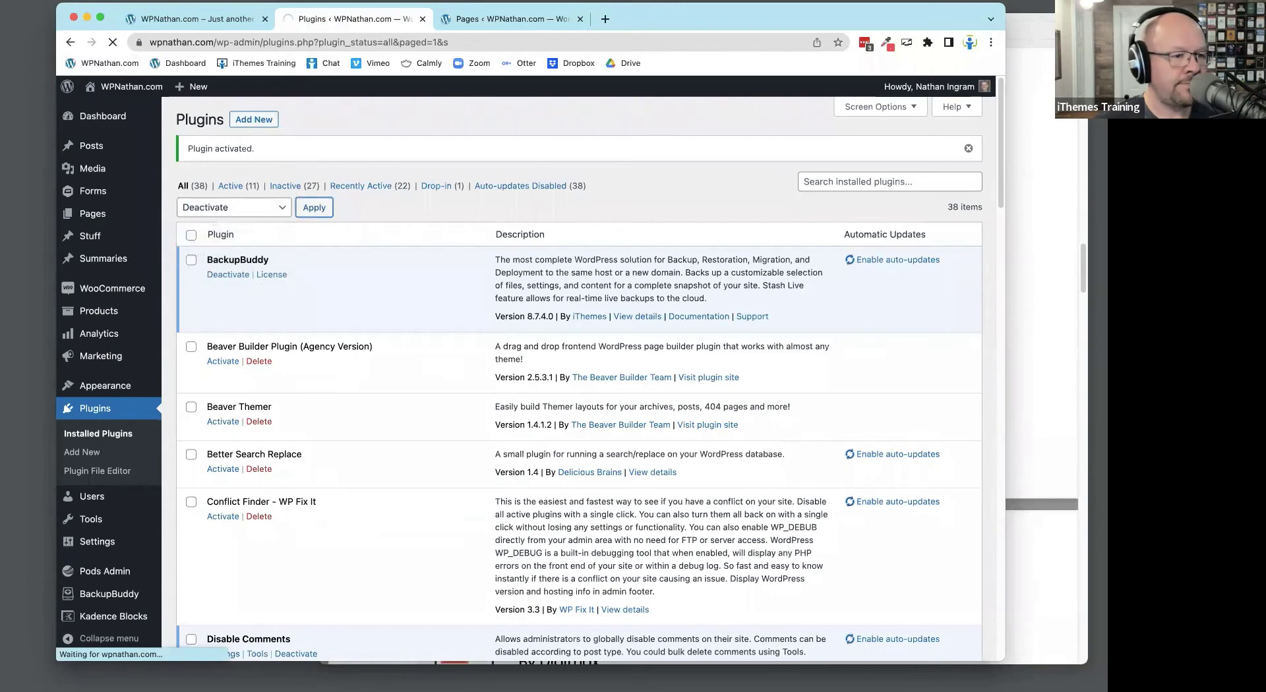
Switch to the May 2022 Plugin Roundup PDF and read the Sticky Floating Button entry on page 4
click(1056, 144)
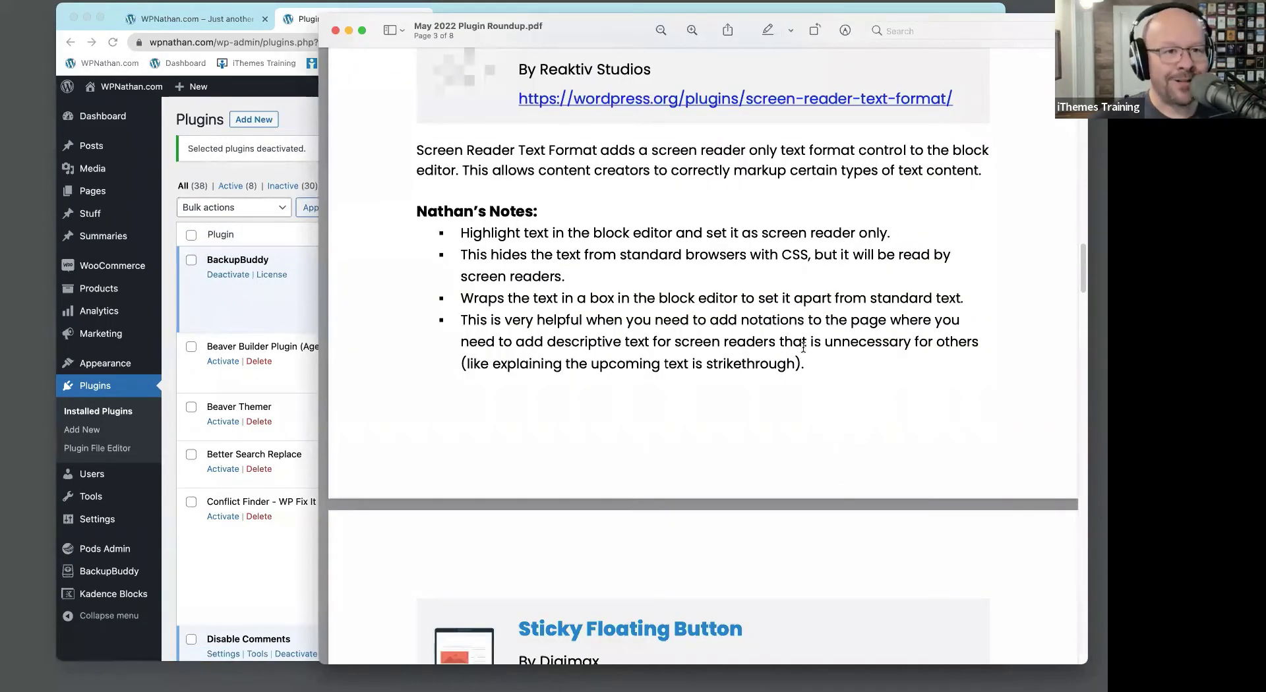
scroll(803, 347, down, 10)
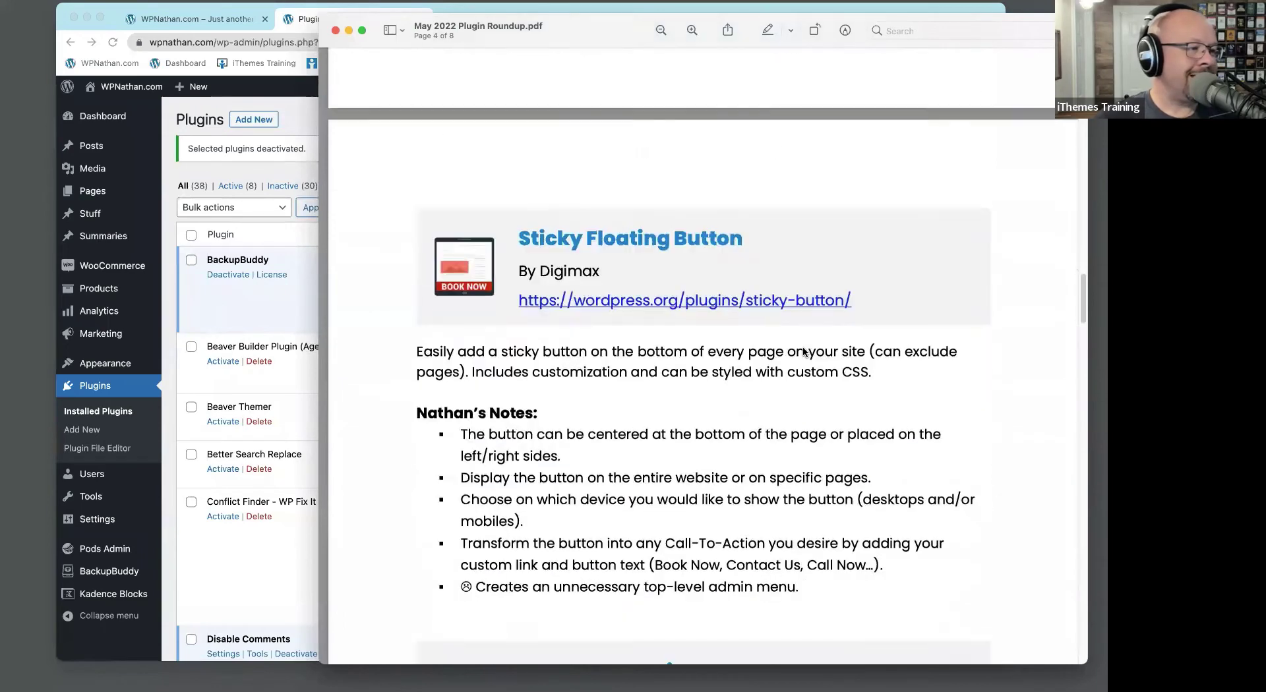
scroll(803, 353, down, 2)
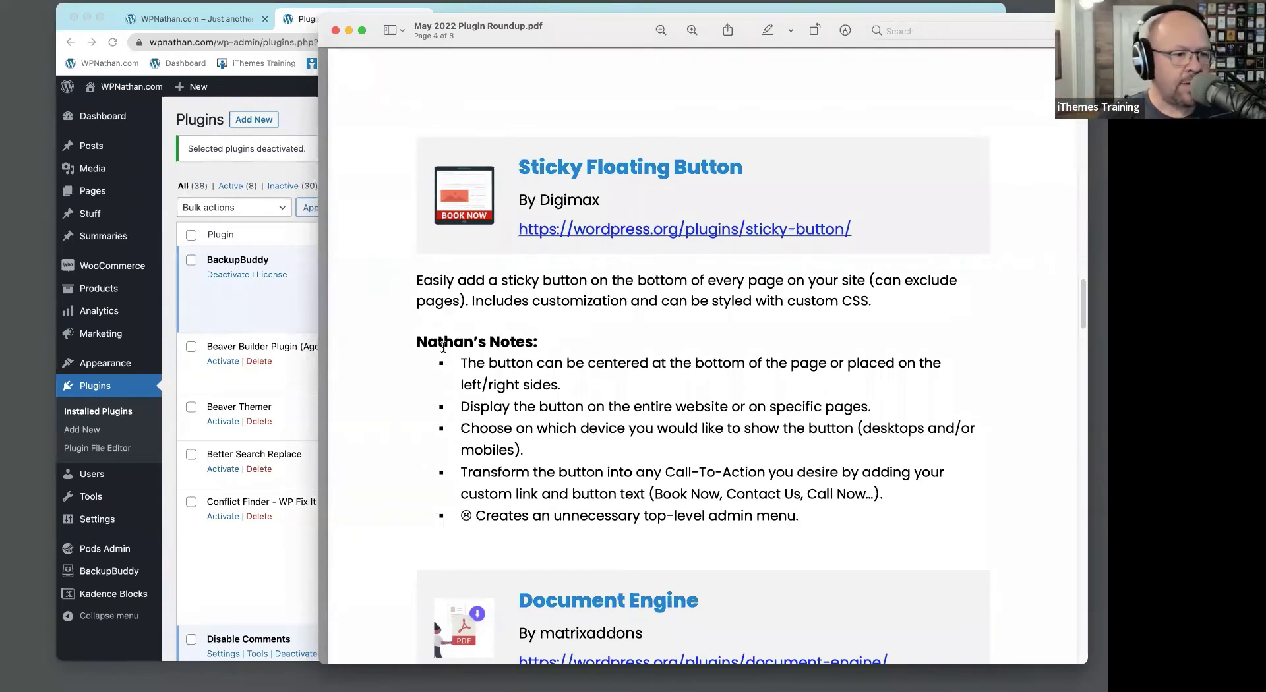
Return to the browser and activate the Sticky Floating Button plugin from the installed plugins list
click(295, 328)
scroll(299, 323, down, 20)
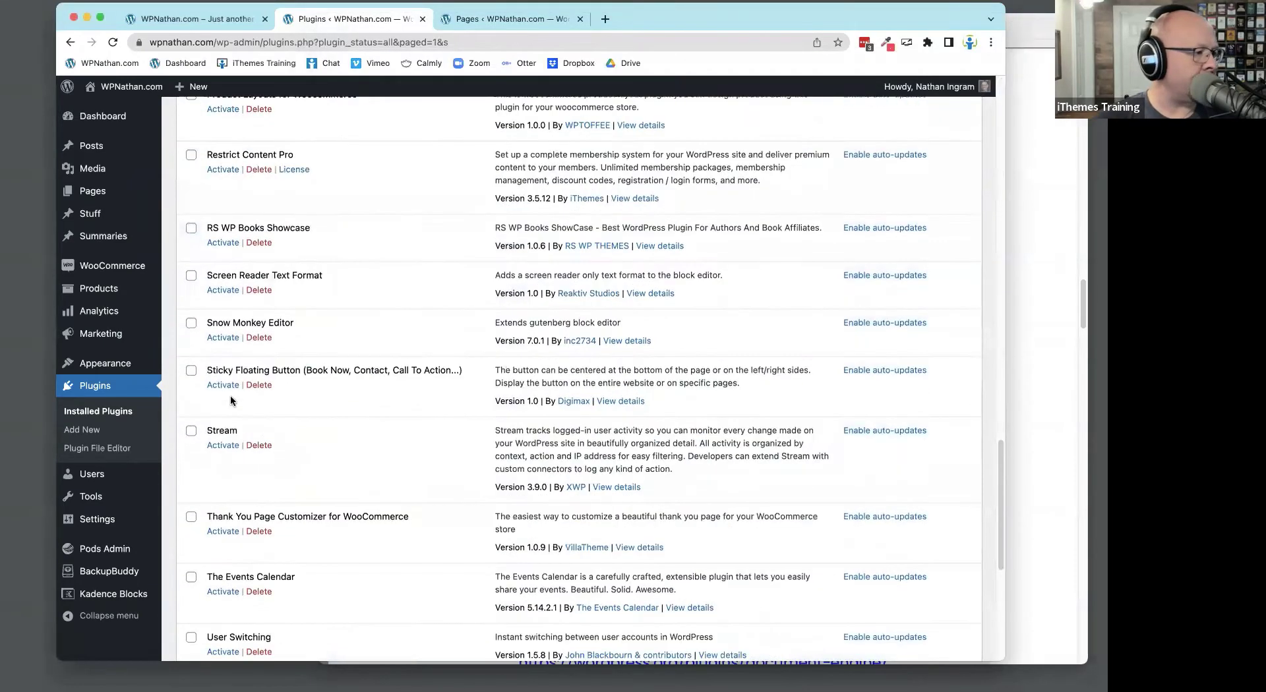
click(222, 385)
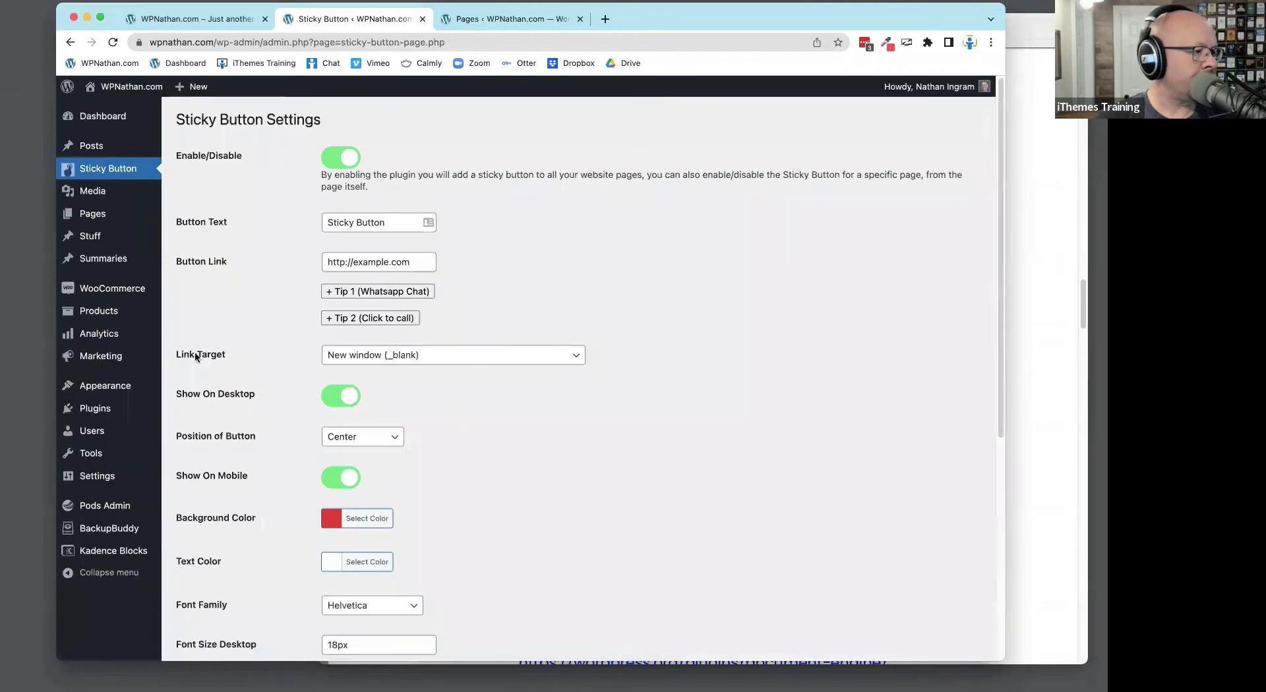
Switch to the roundup PDF and highlight the Sticky Floating Button note about the unnecessary top-level admin menu
click(1052, 173)
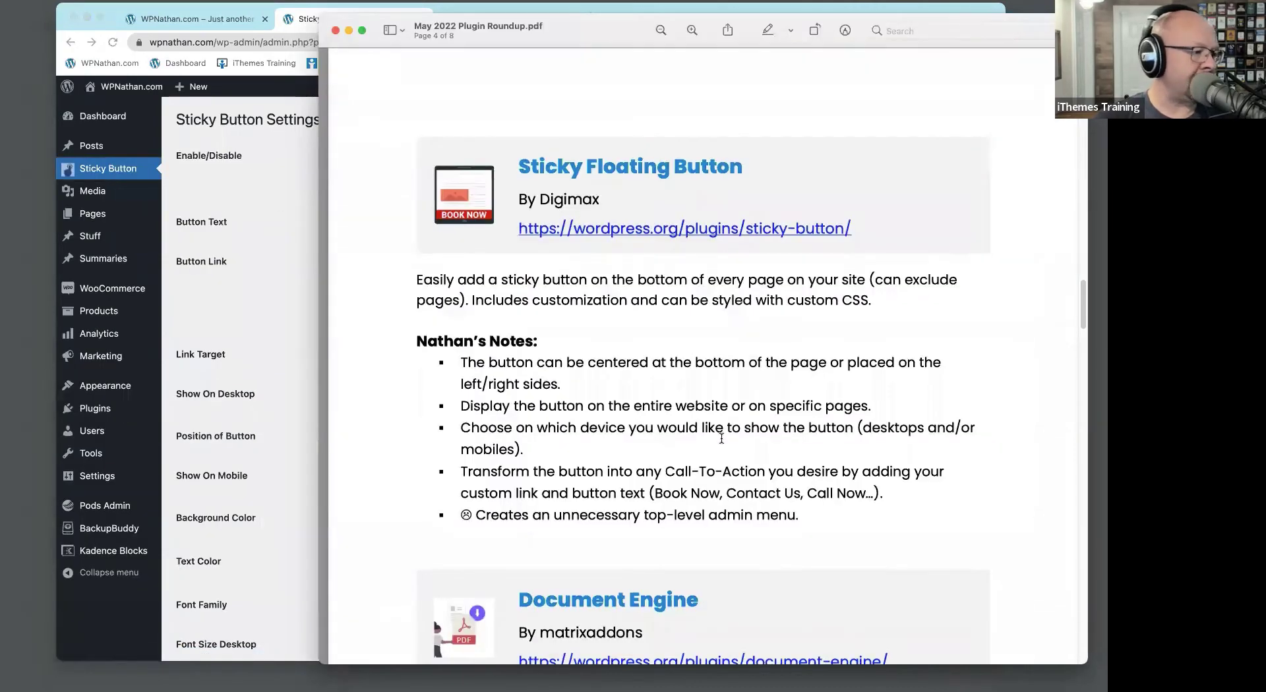
scroll(659, 422, down, 3)
drag(552, 425, 765, 428)
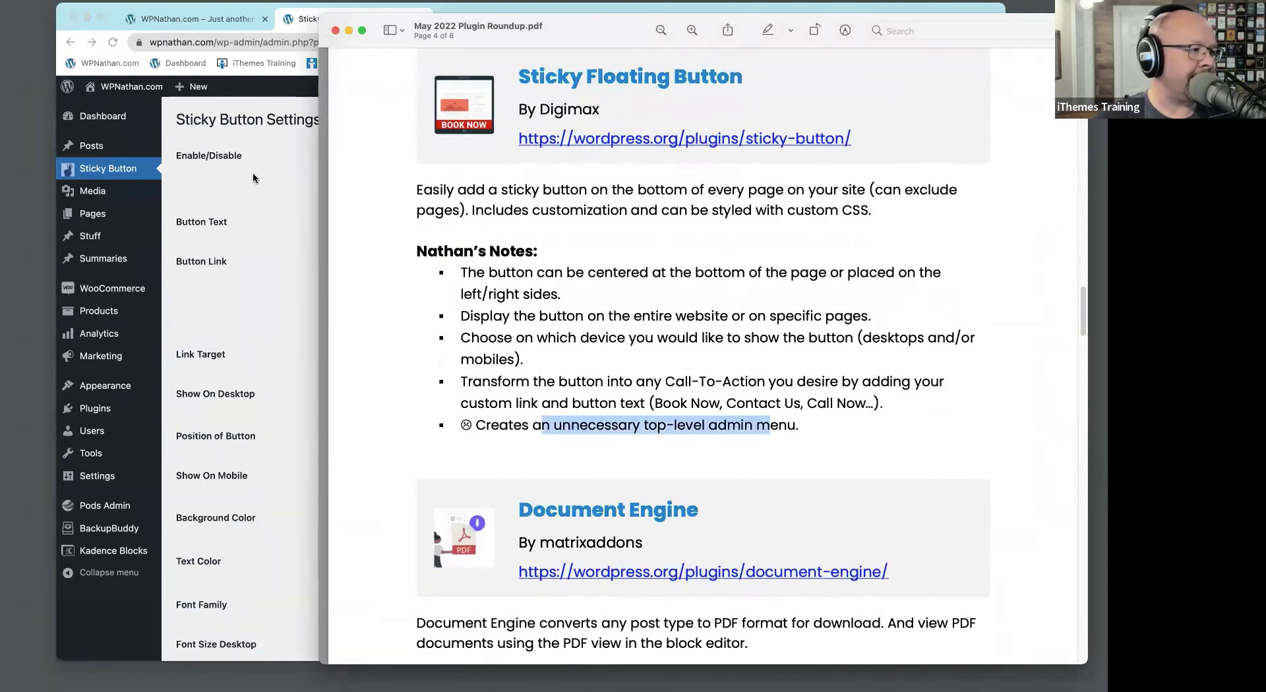
Return to the browser and look through the Sticky Button settings, from the enable switch to the page exclusion option
click(252, 172)
scroll(306, 390, down, 5)
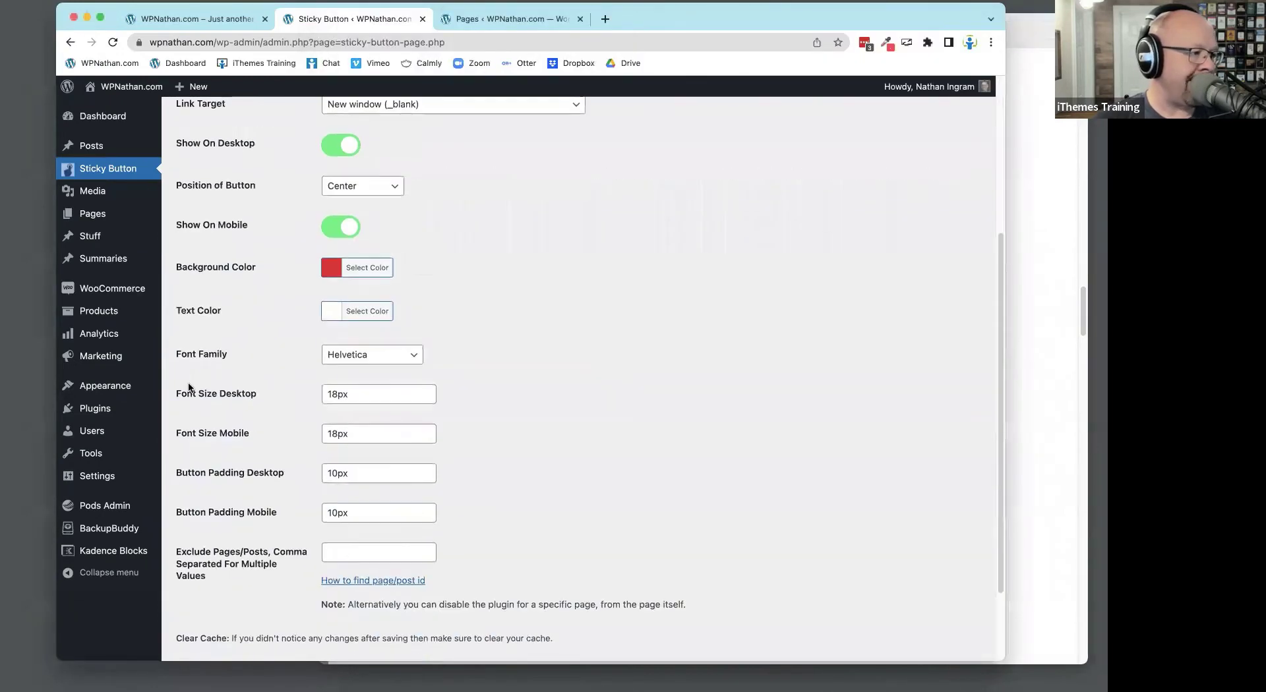
scroll(651, 465, up, 5)
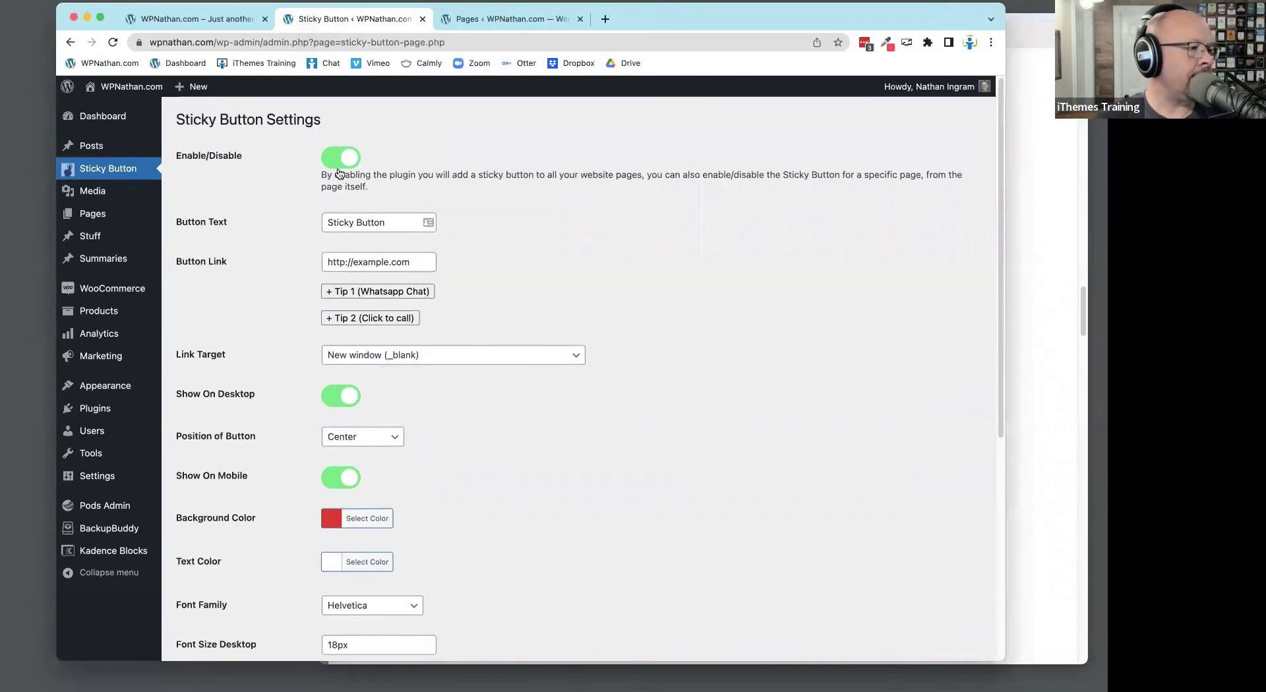
Visit the site's home page from the Pages tab and check how the sticky button behaves along the page's full length
click(491, 20)
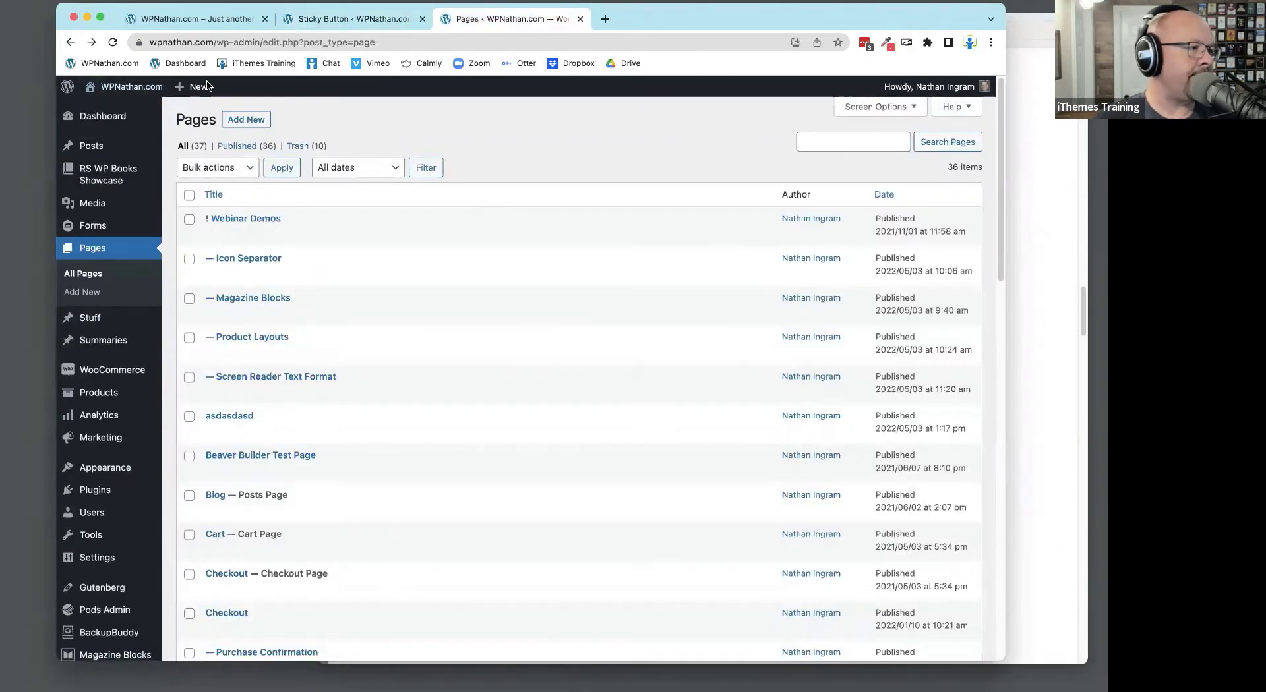
mouse_move(122, 87)
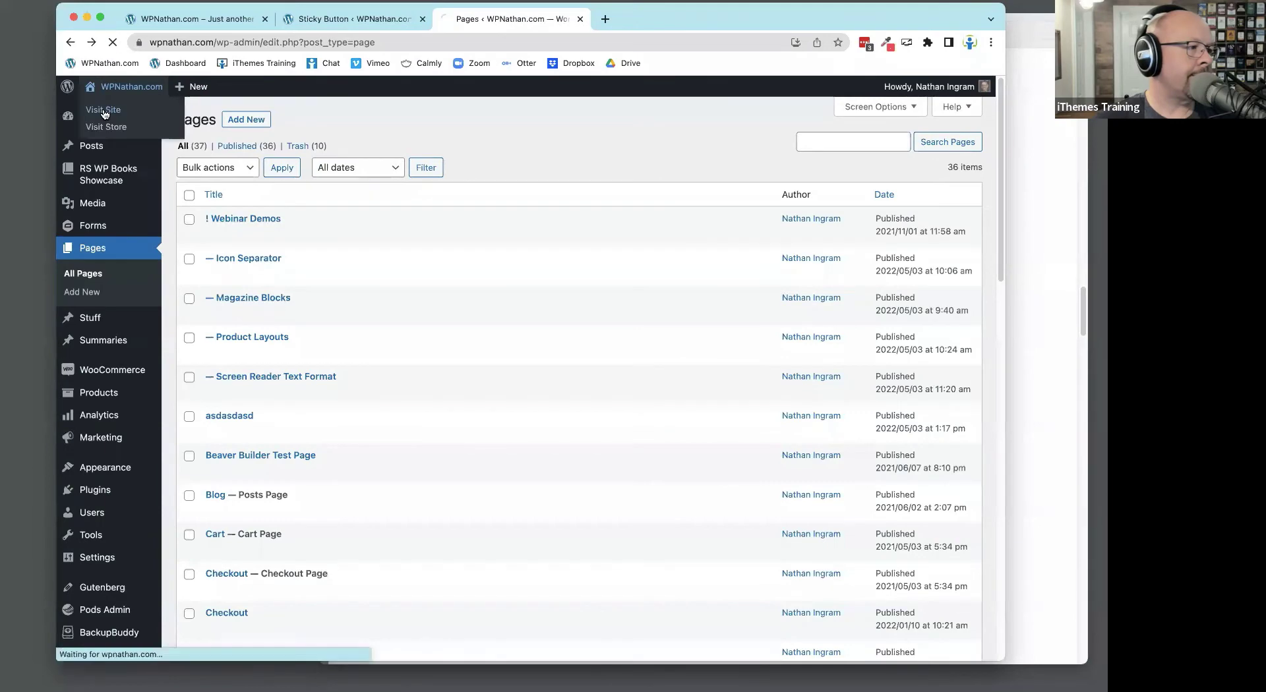
click(103, 114)
scroll(664, 260, down, 1)
scroll(666, 259, down, 15)
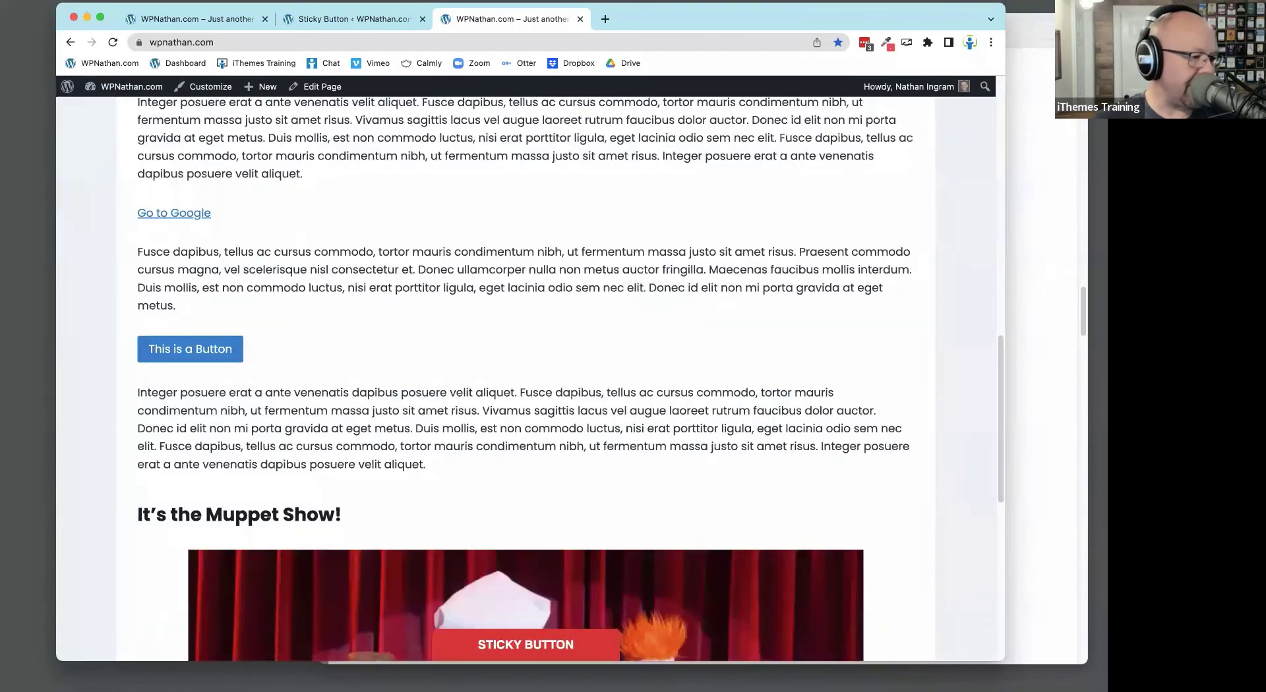
scroll(576, 625, down, 5)
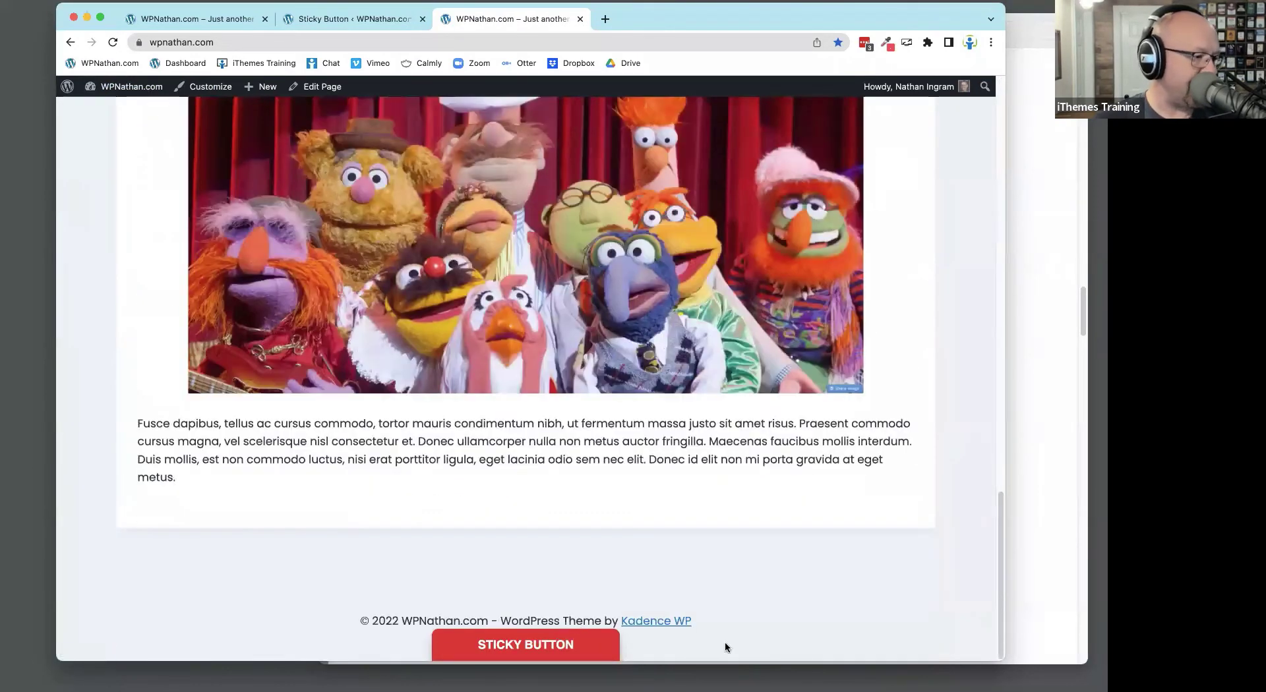
scroll(725, 644, up, 10)
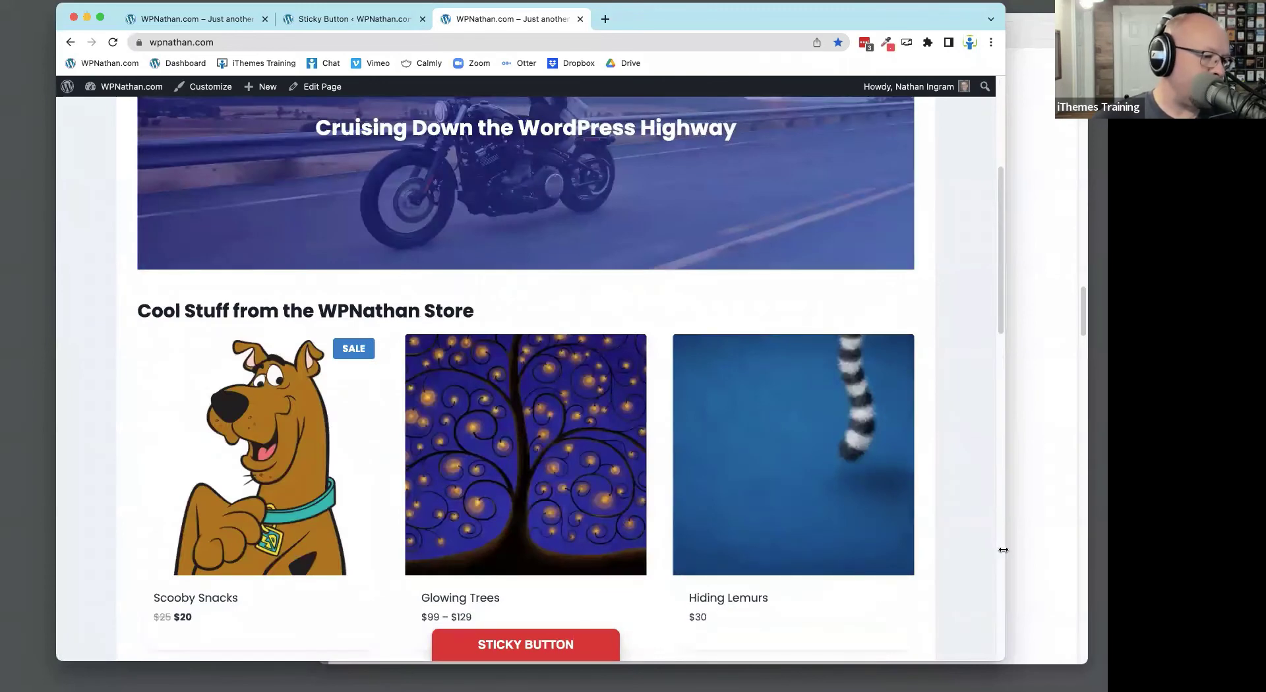
Narrow the browser window to mobile width, check the sticky button along the home page, and widen the window again
drag(1000, 552, 187, 635)
scroll(185, 619, down, 8)
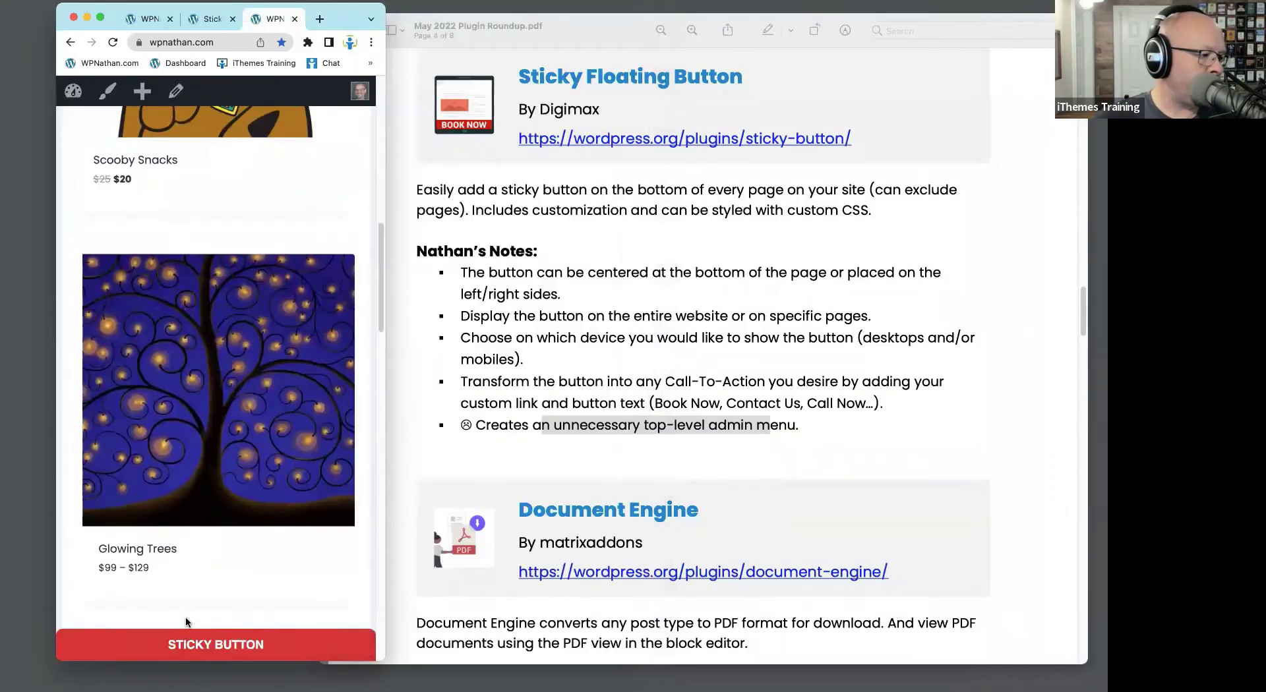
scroll(382, 569, down, 10)
scroll(382, 568, down, 4)
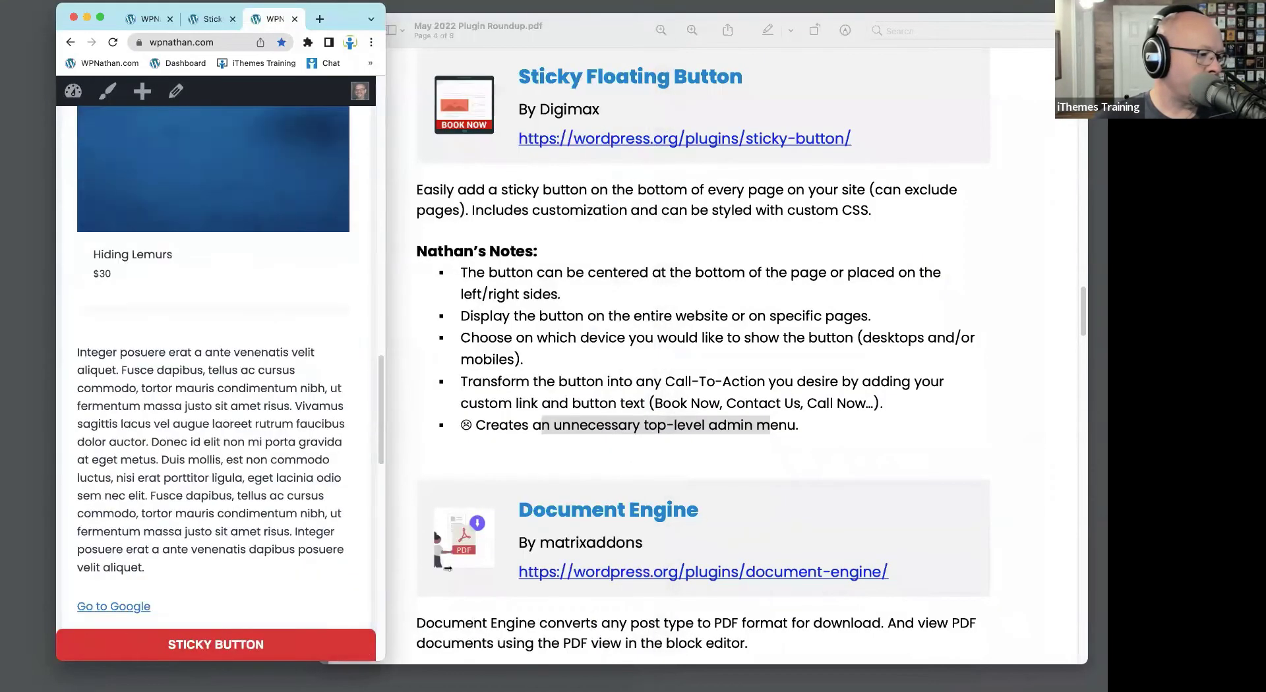
drag(385, 569, 1108, 569)
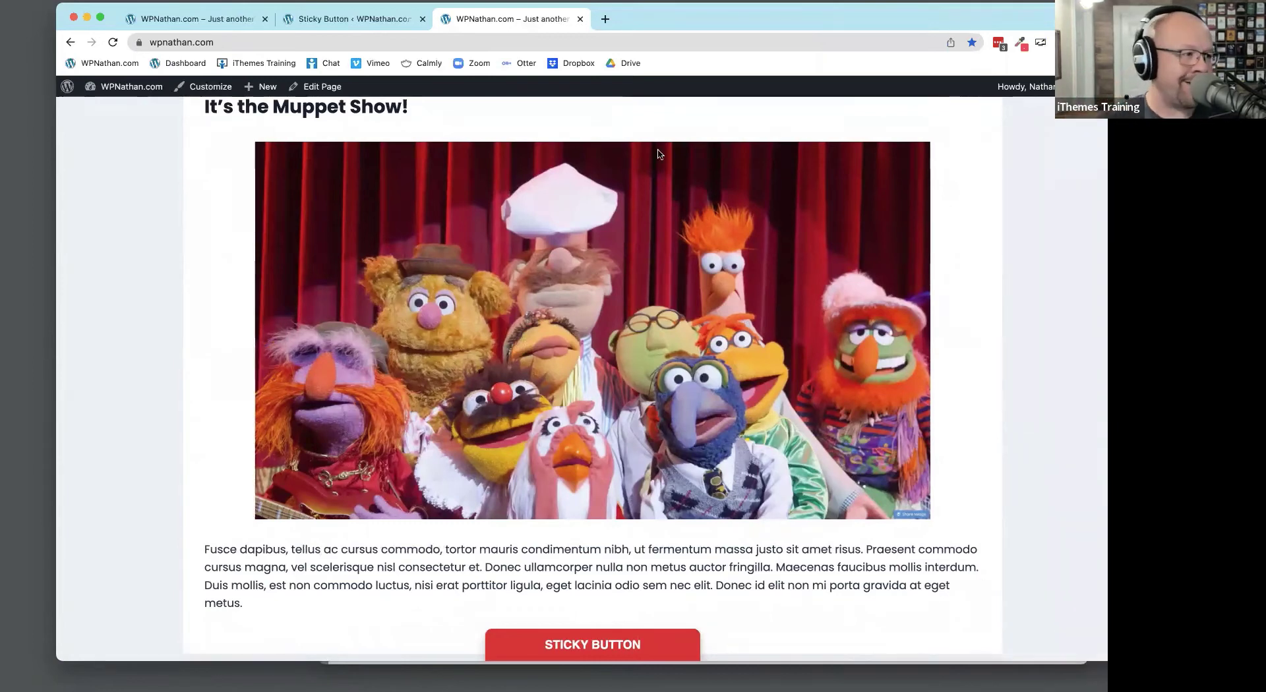
Return to the Sticky Button settings and highlight the Button Text and Button Link values without changing them
click(311, 20)
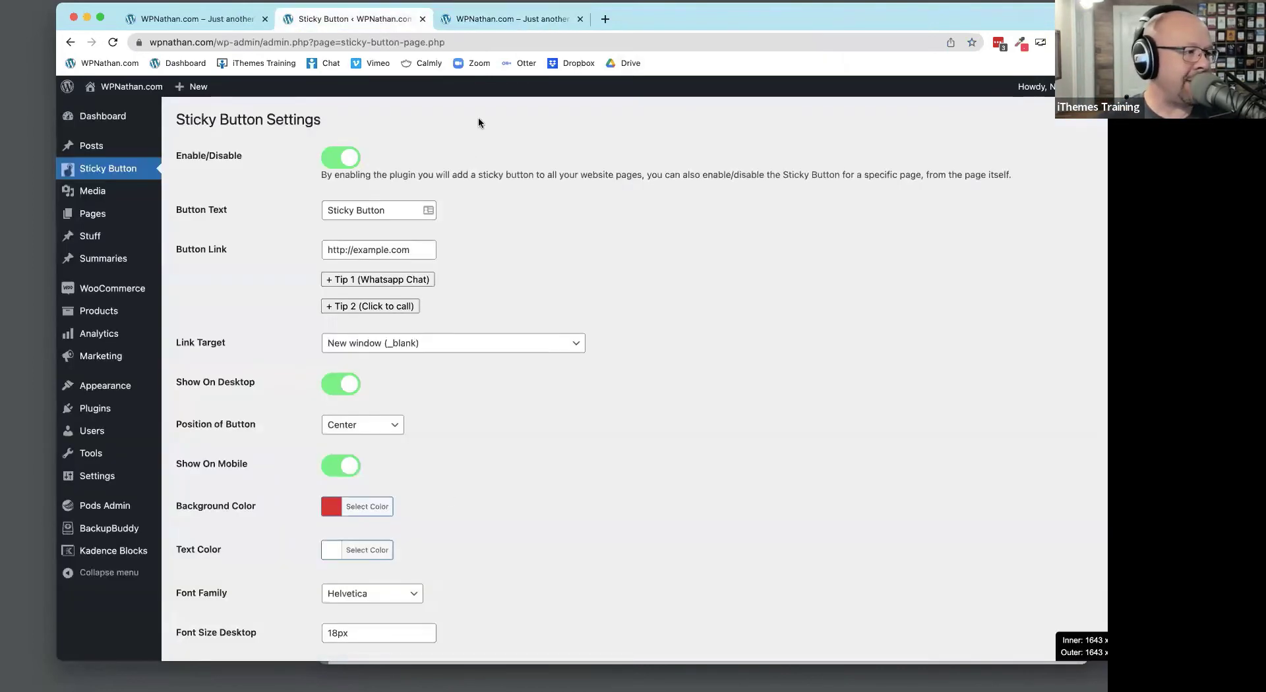
click(485, 21)
click(356, 19)
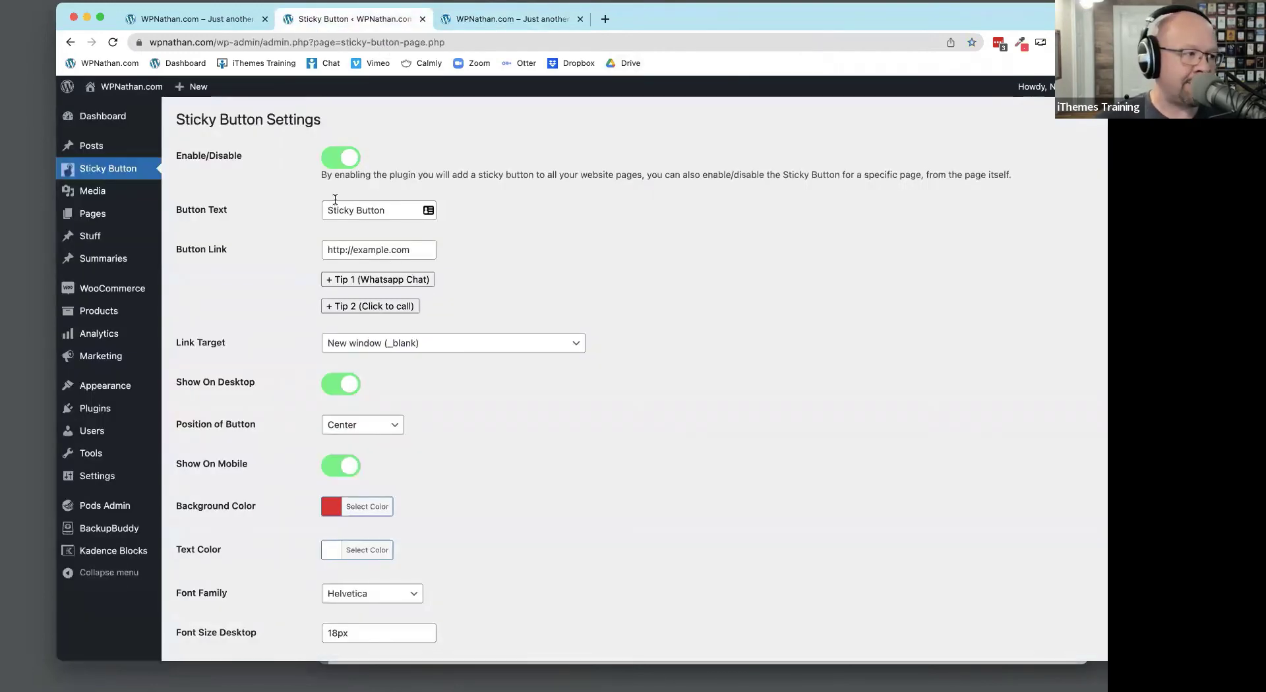
drag(396, 211, 293, 205)
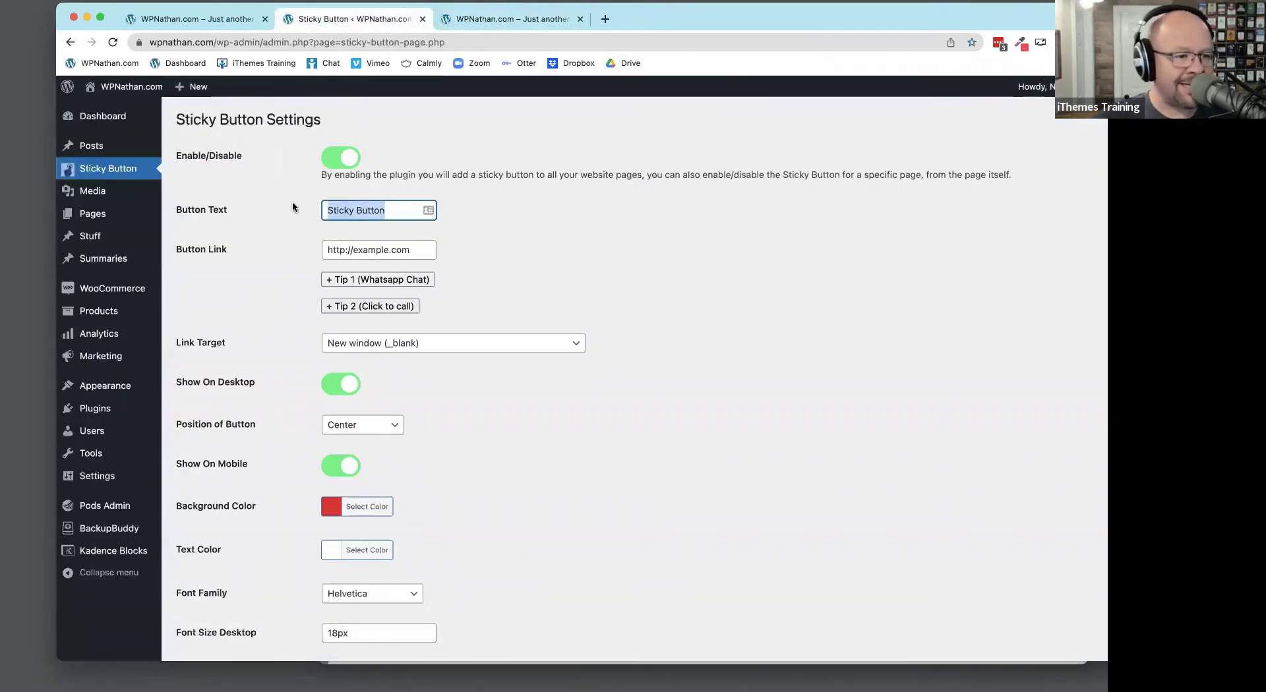
click(412, 250)
triple_click(357, 248)
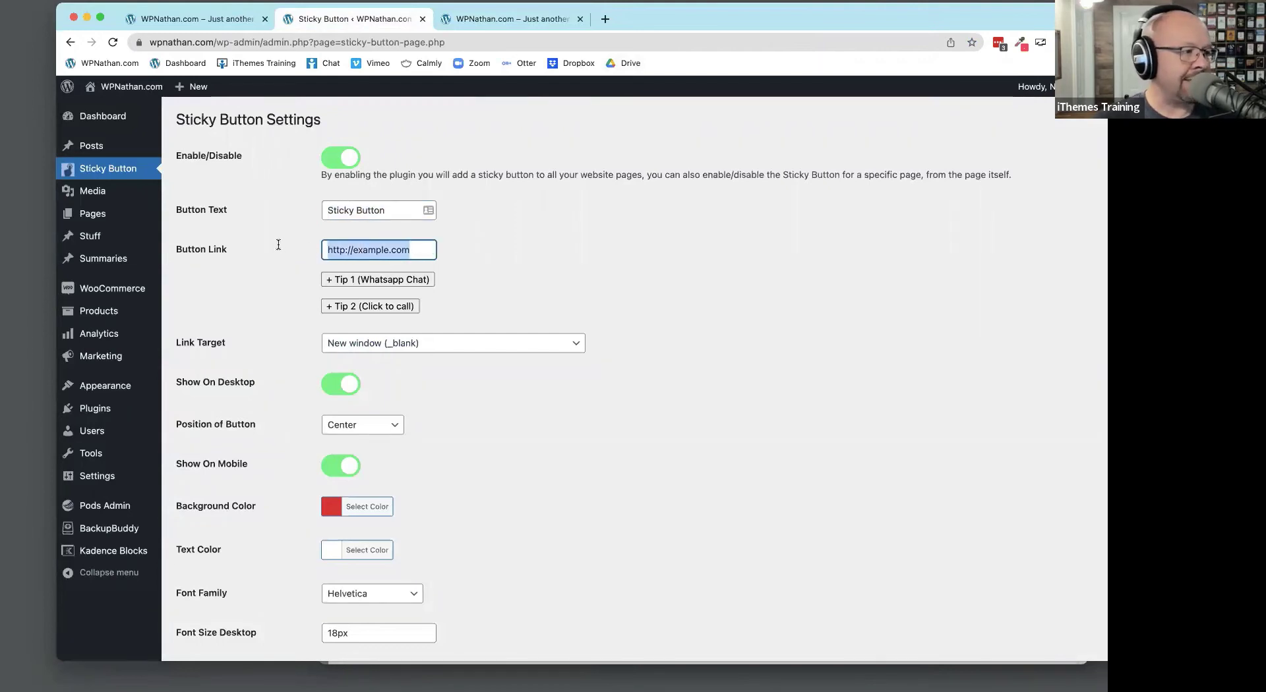
click(681, 267)
Read the Whatsapp Chat and Click to call tips, collapse them, and review the Link Target options
click(415, 281)
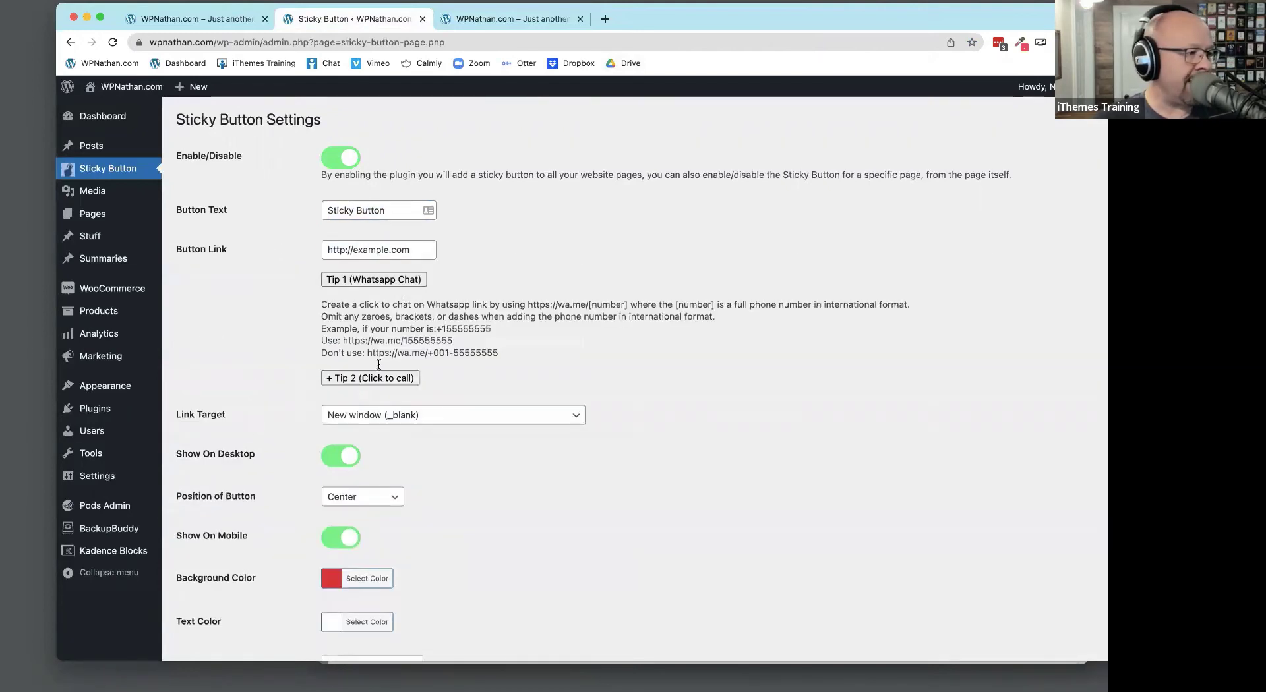
click(376, 379)
drag(494, 404, 451, 405)
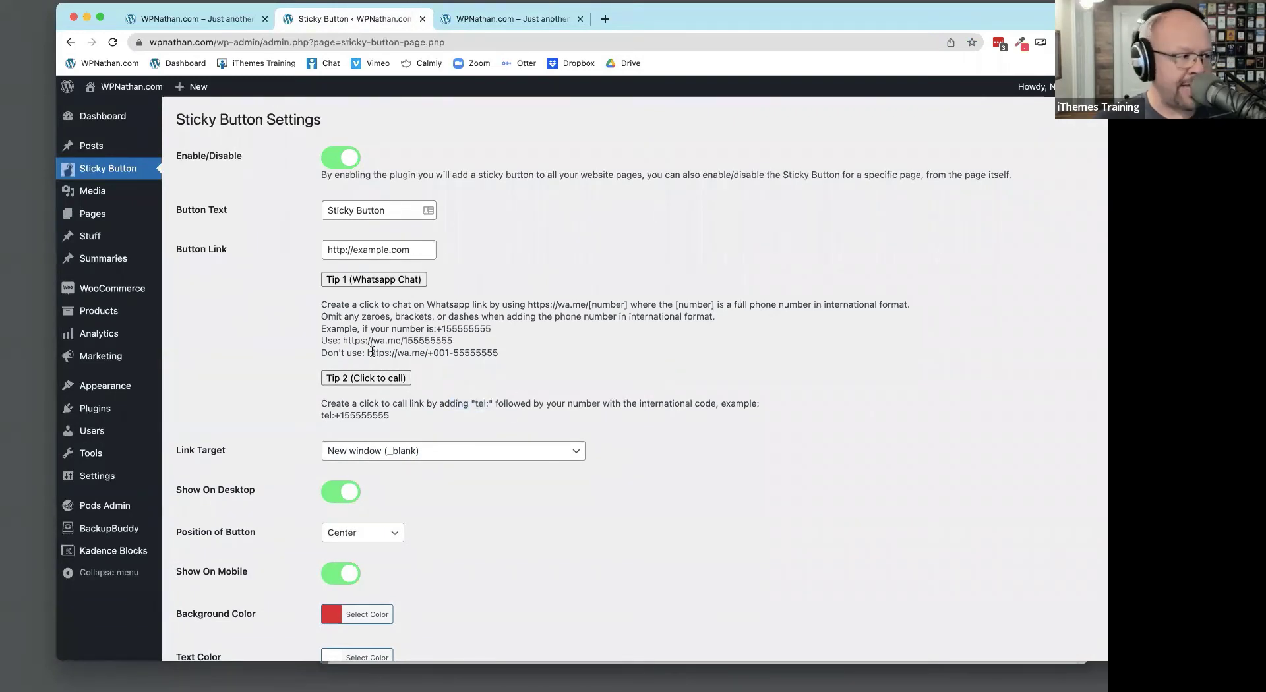
click(355, 283)
click(360, 308)
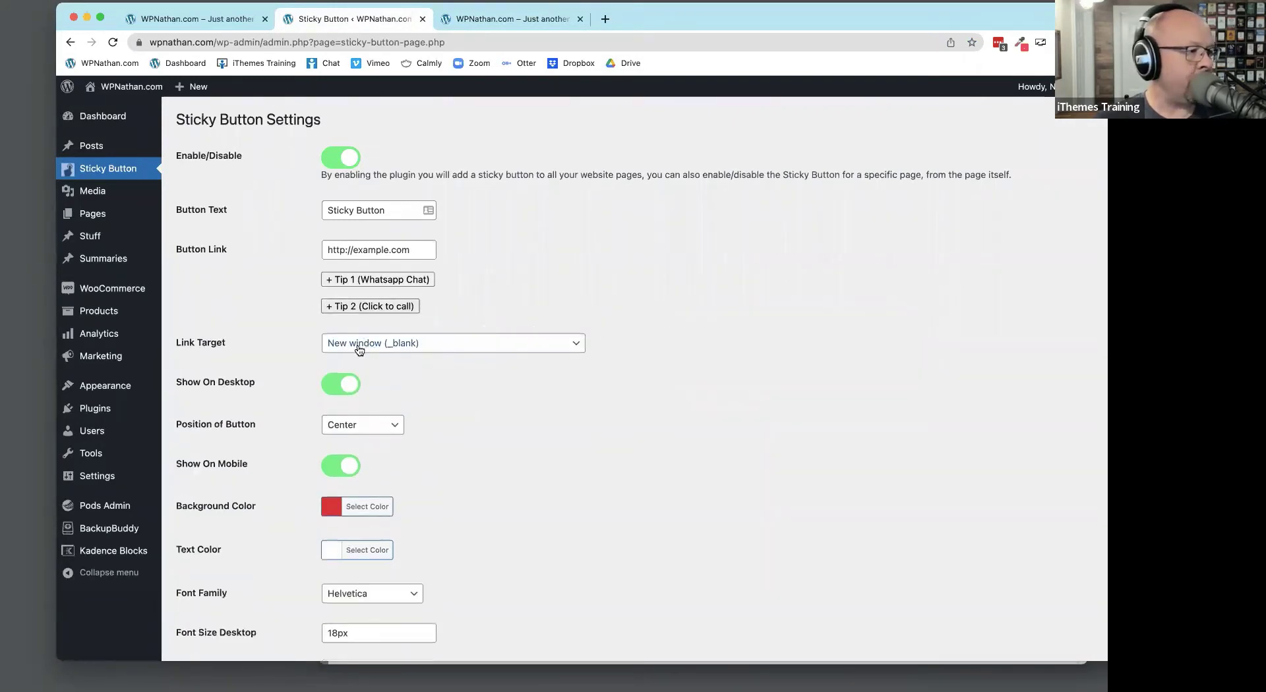
click(356, 347)
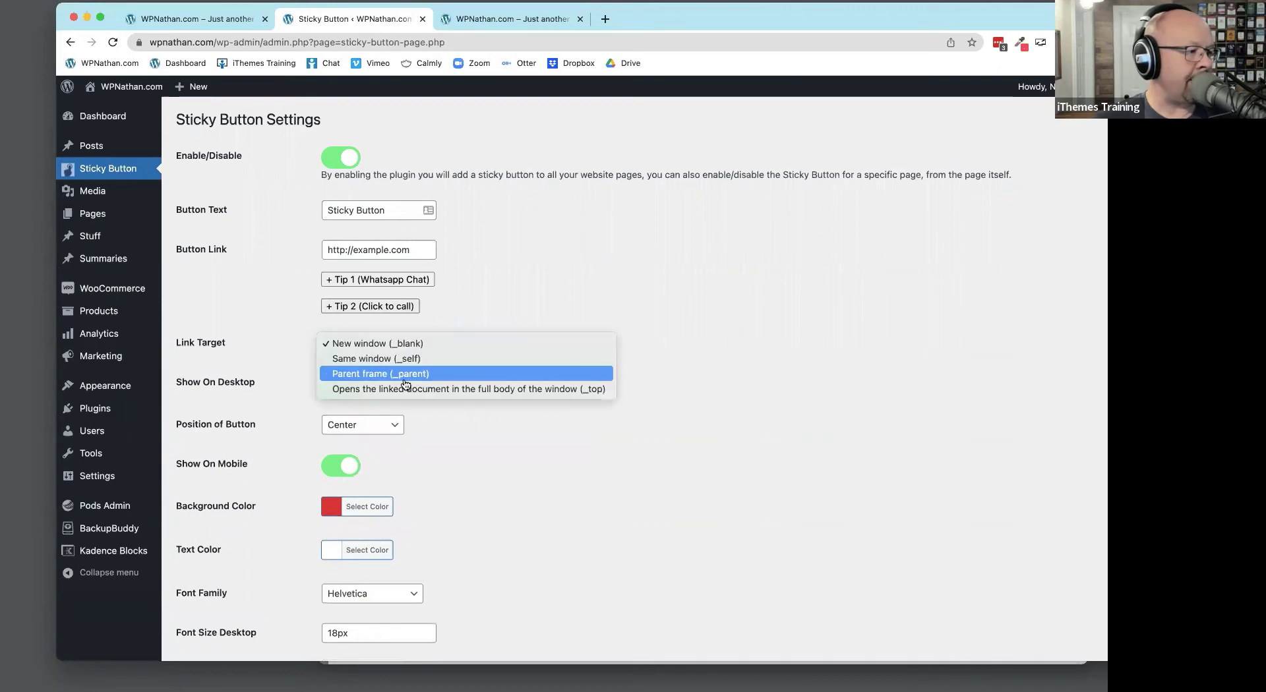
click(709, 388)
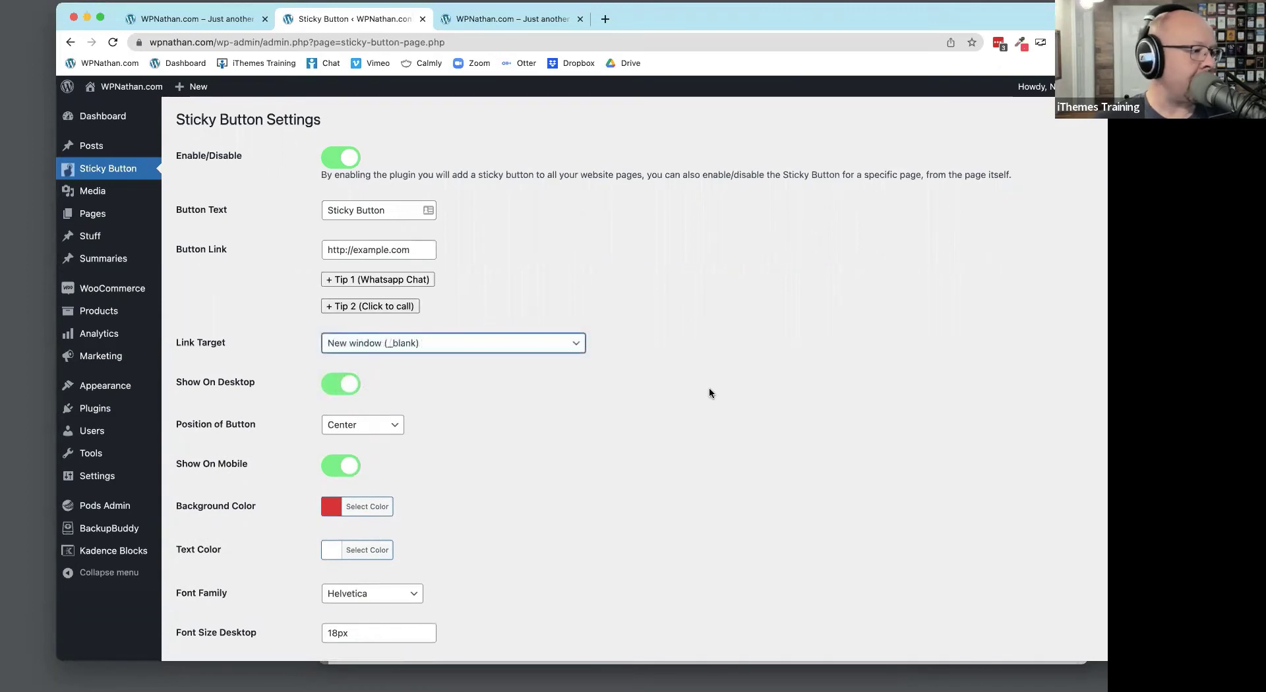
Review the available choices for Position of Button and Font Family, leaving both selections as they are
scroll(710, 387, down, 4)
click(358, 289)
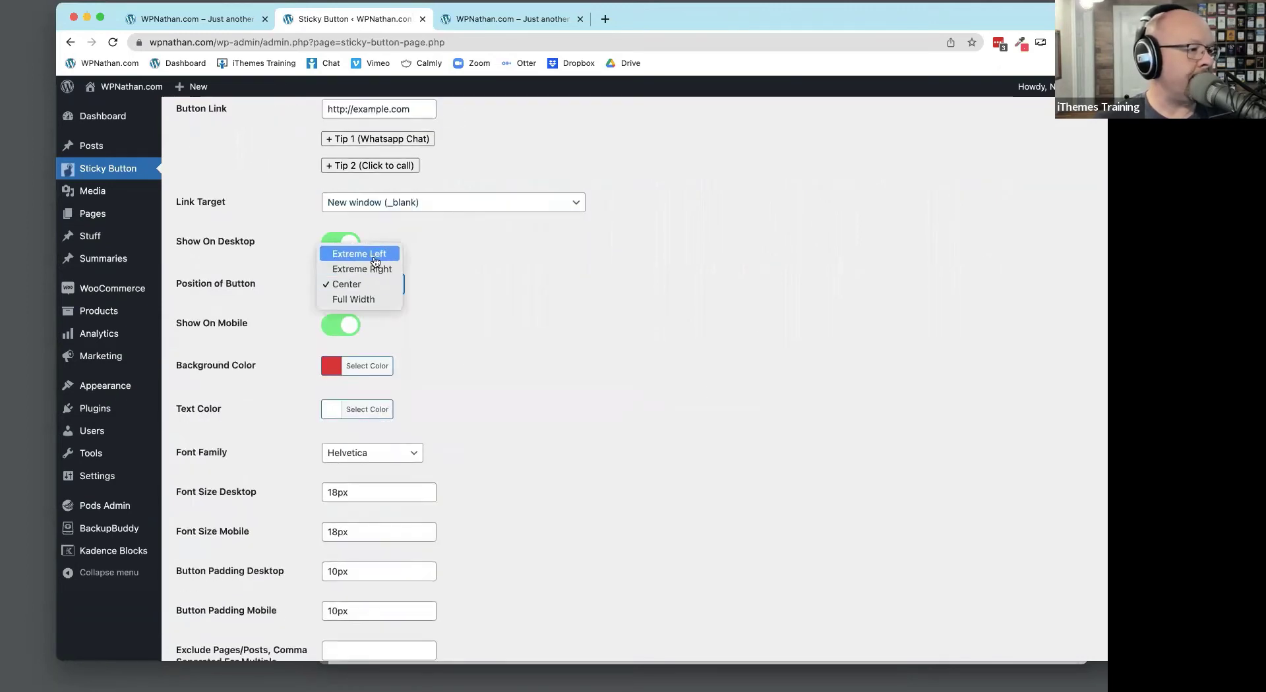
click(627, 296)
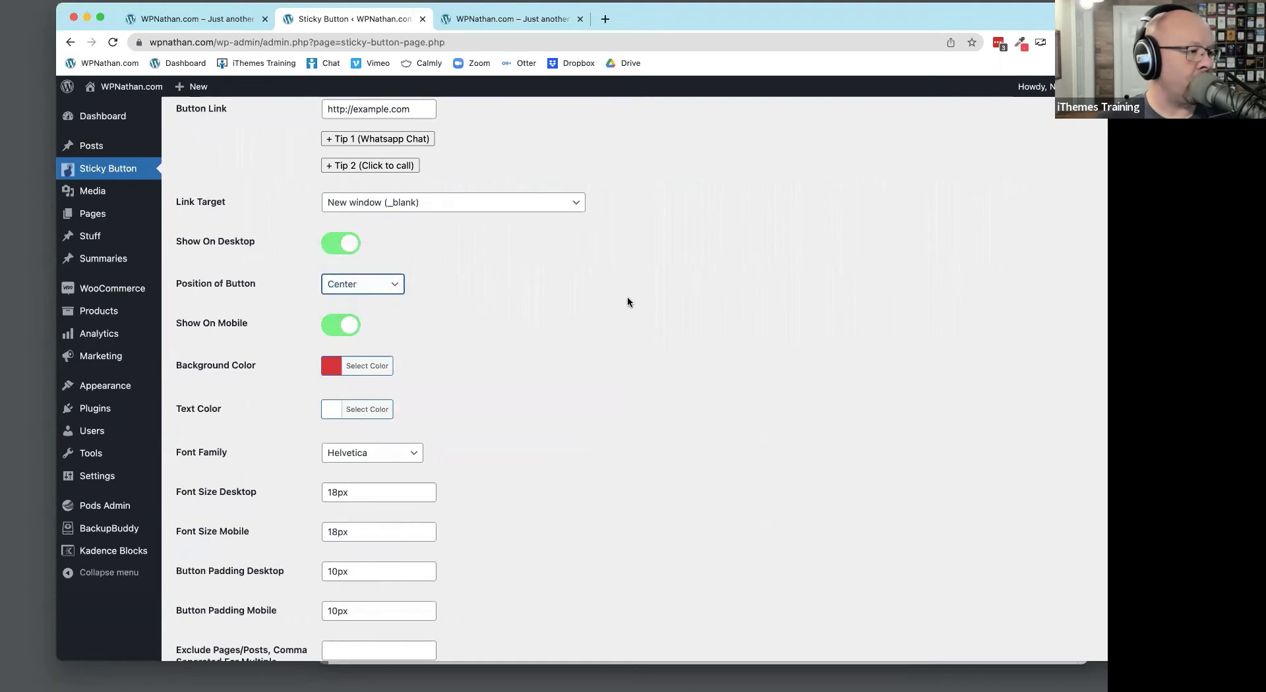
scroll(627, 295, down, 3)
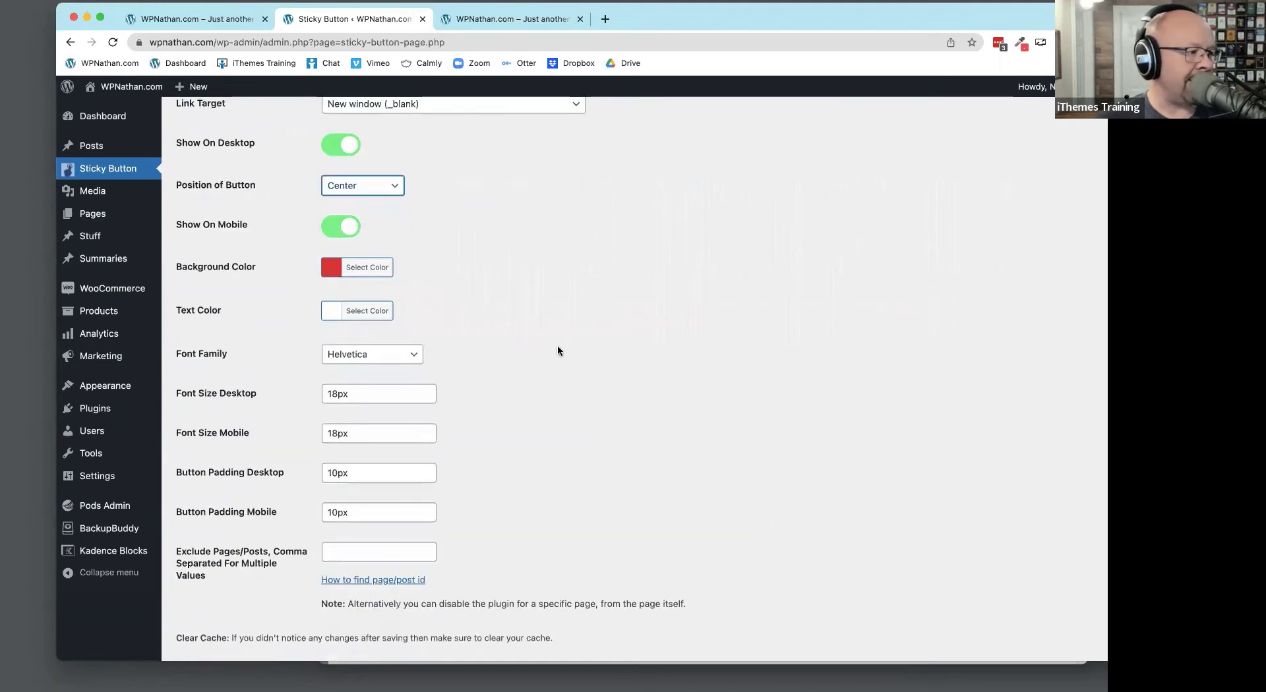
scroll(556, 348, down, 3)
click(362, 250)
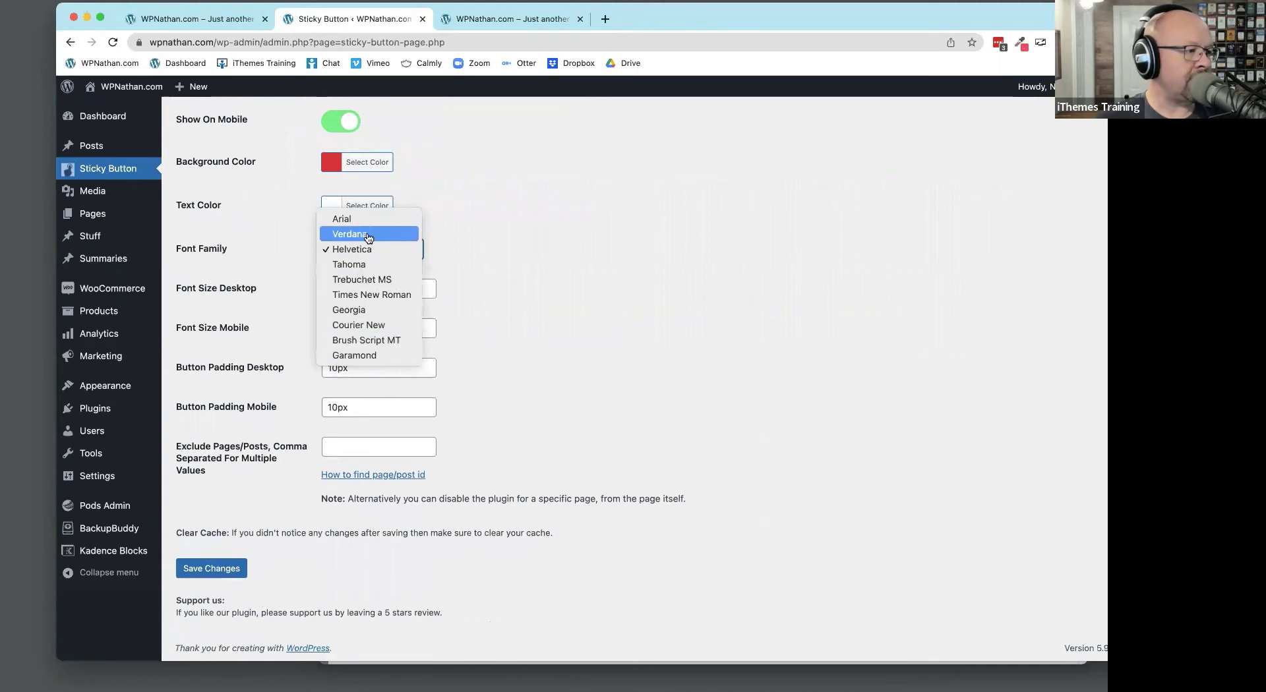
click(578, 288)
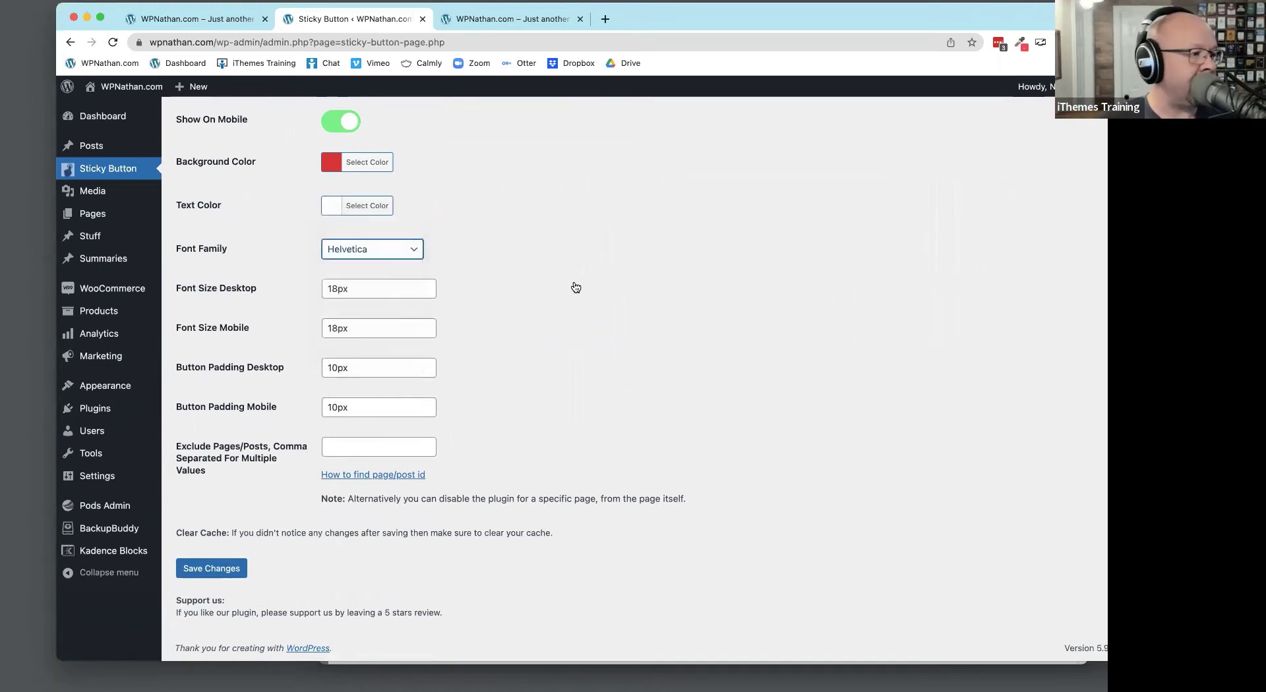
Go through the desktop and mobile font size and padding fields down to the Exclude Pages/Posts field
key(Tab)
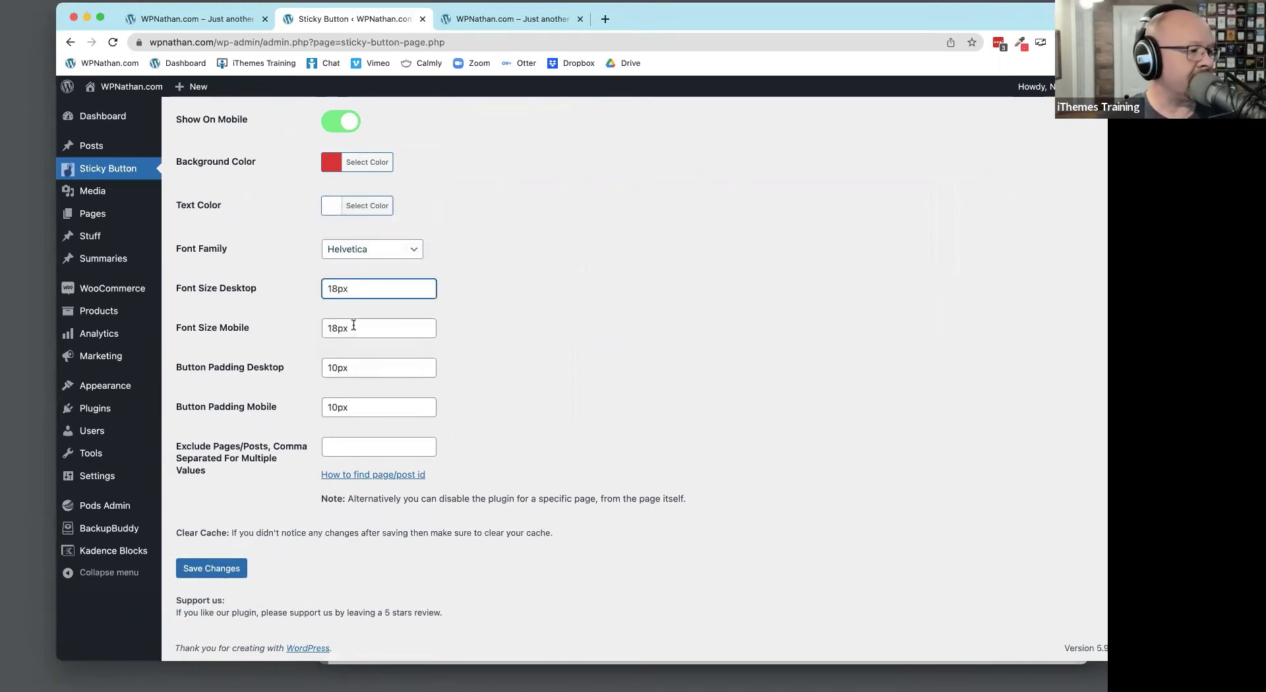
key(Tab)
key(Tab)
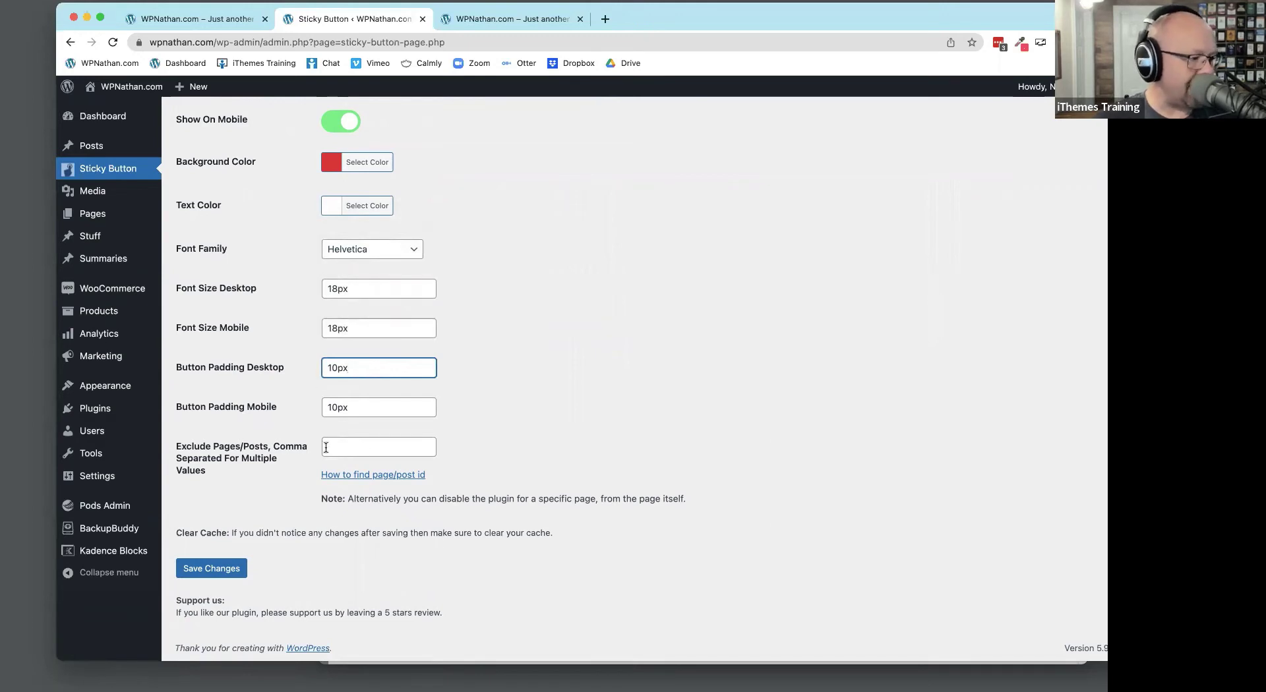
click(371, 452)
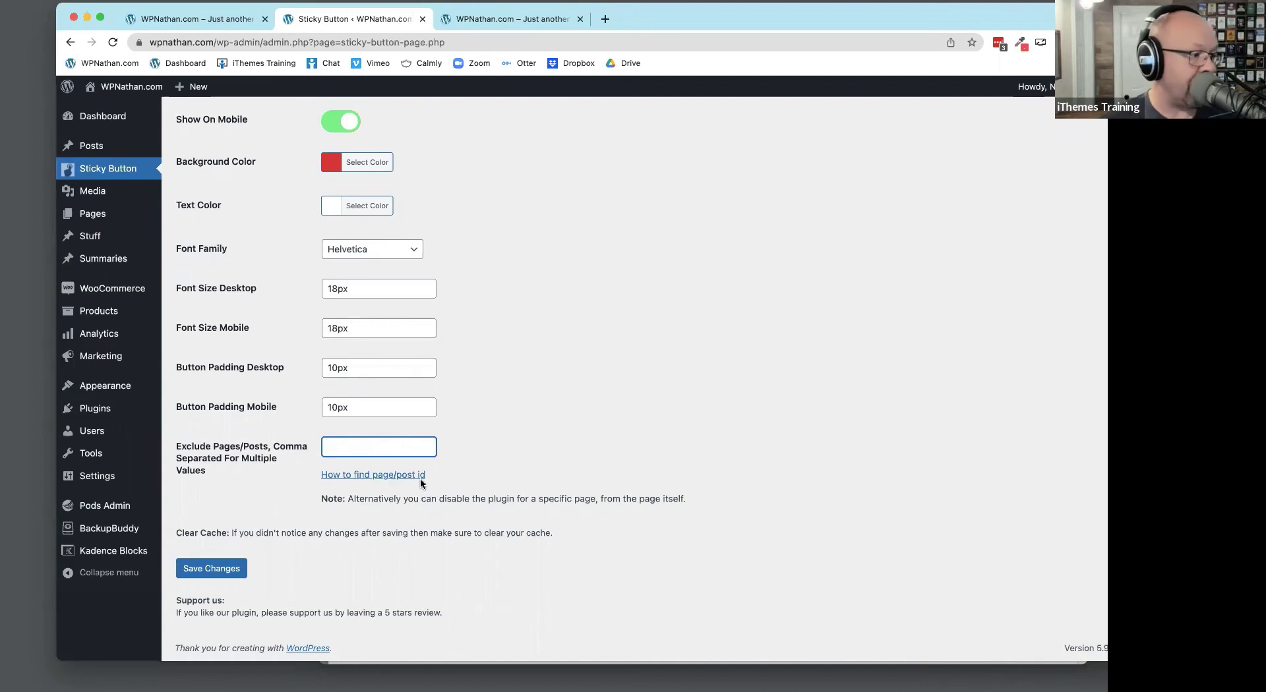
Fit the browser window back within the screen and bring up the Sticky Floating Button notes in the roundup PDF
scroll(452, 412, up, 5)
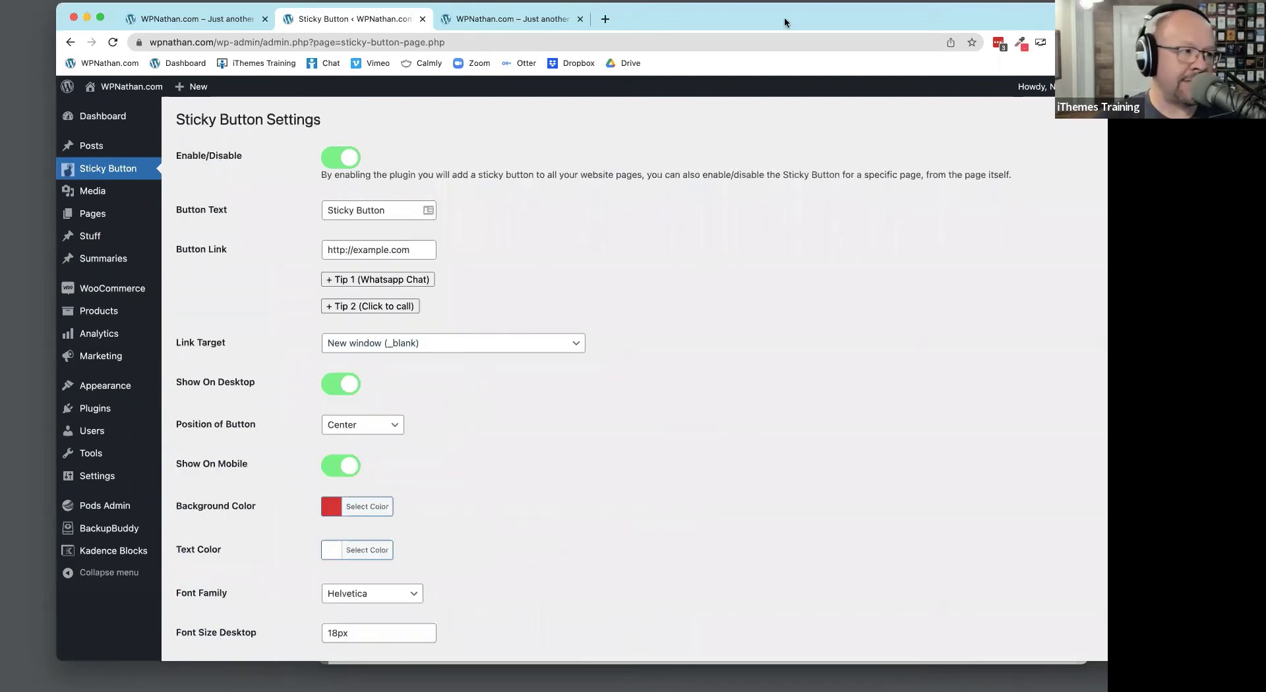
double_click(730, 18)
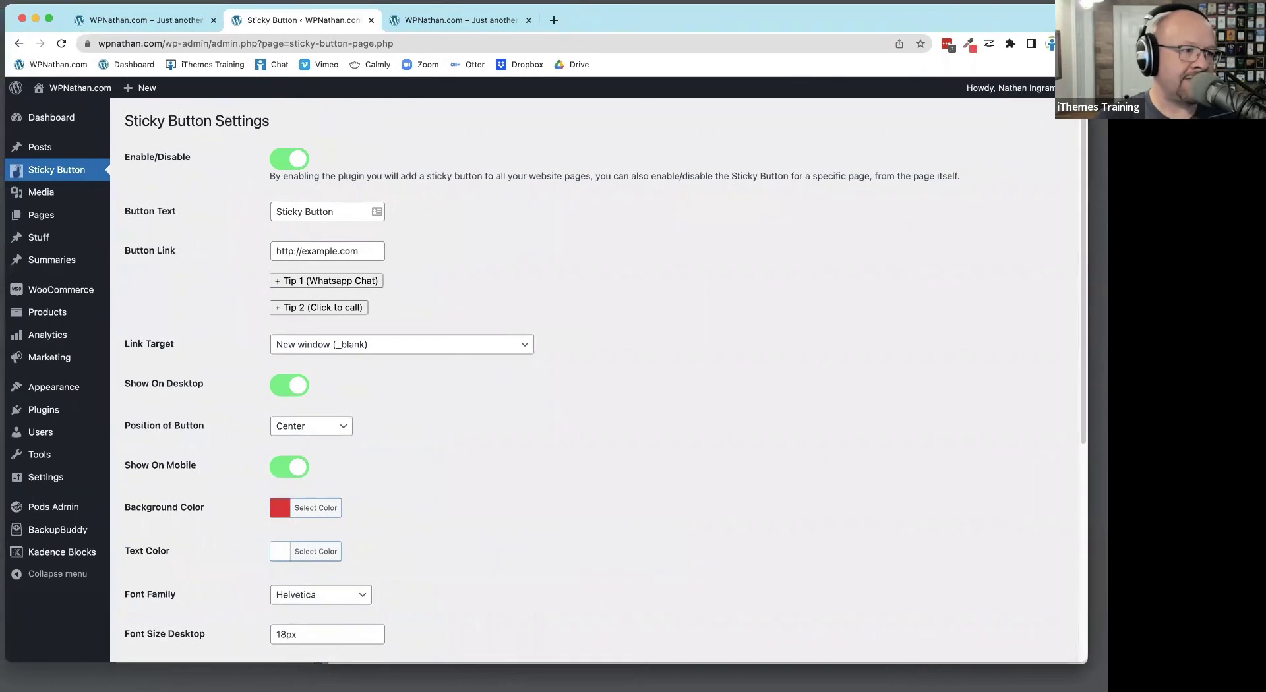
double_click(732, 17)
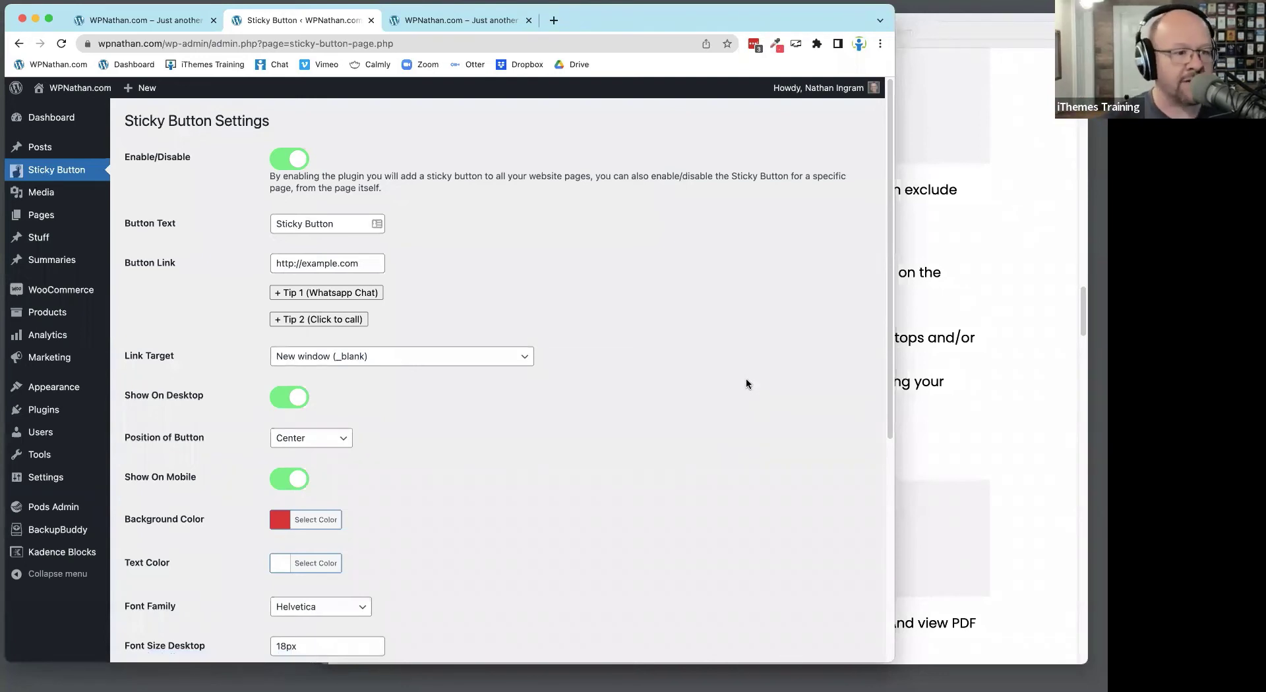
click(974, 319)
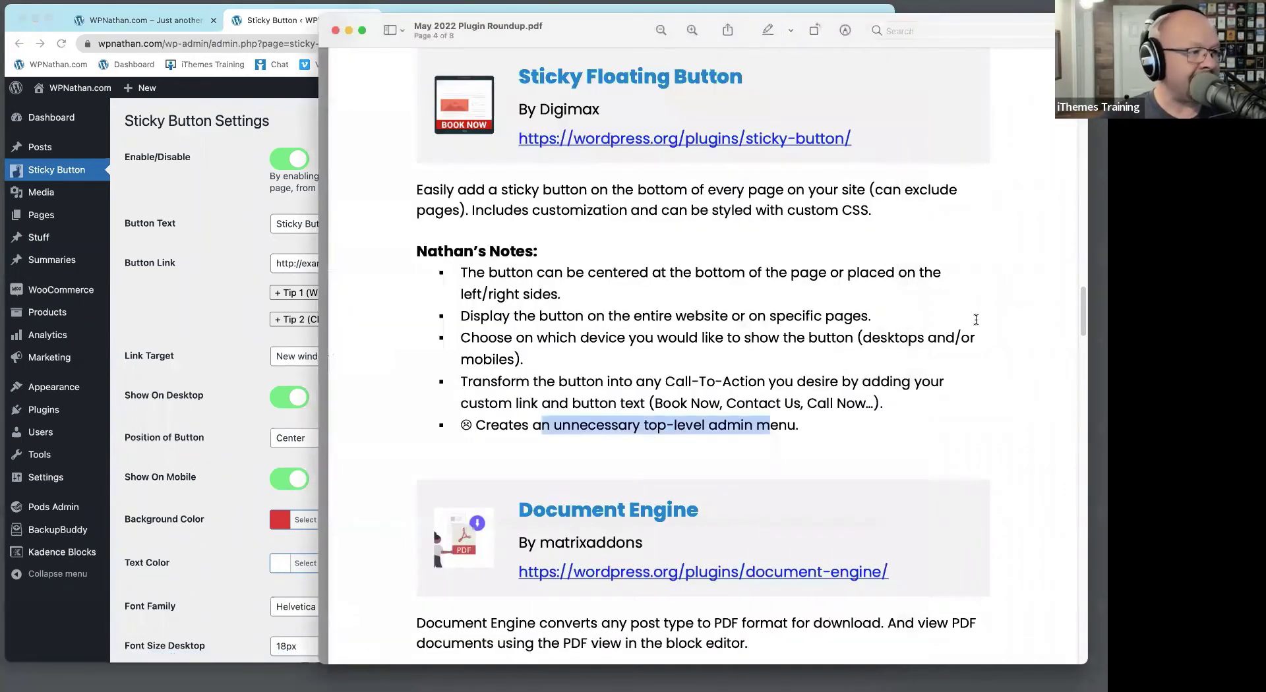
scroll(976, 319, up, 1)
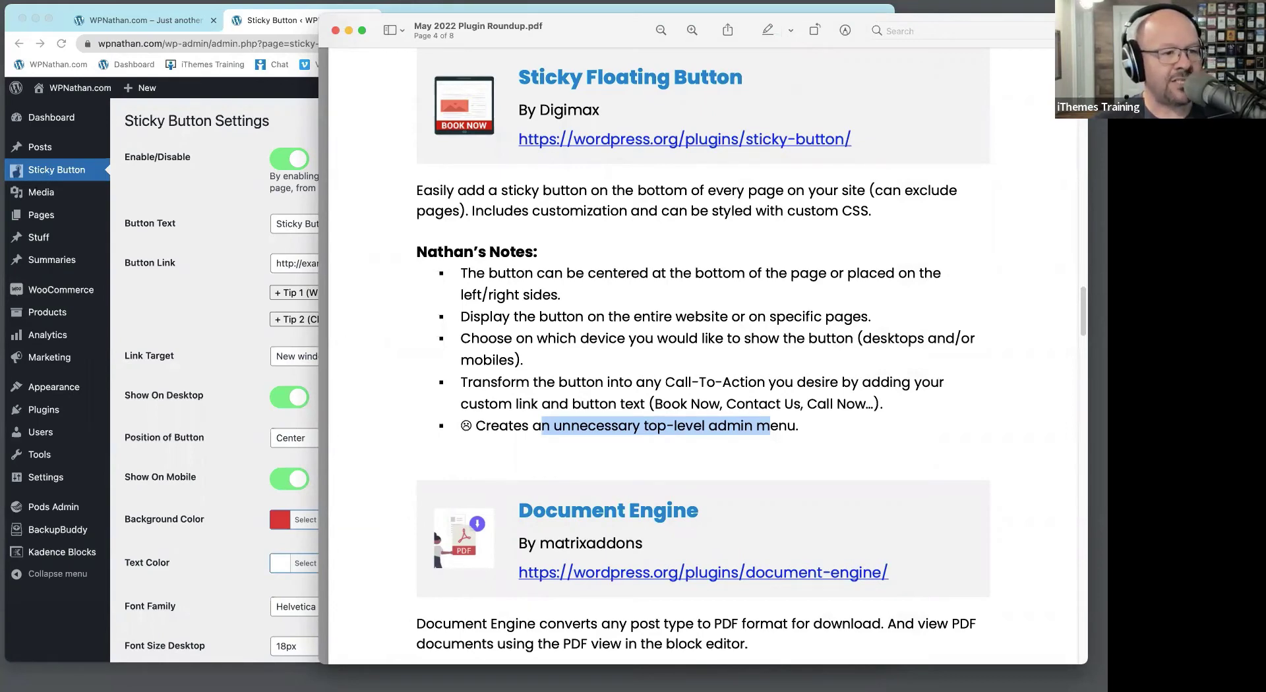
Return to the browser and examine the Exclude Pages/Posts setting and its link on finding page or post IDs
click(227, 220)
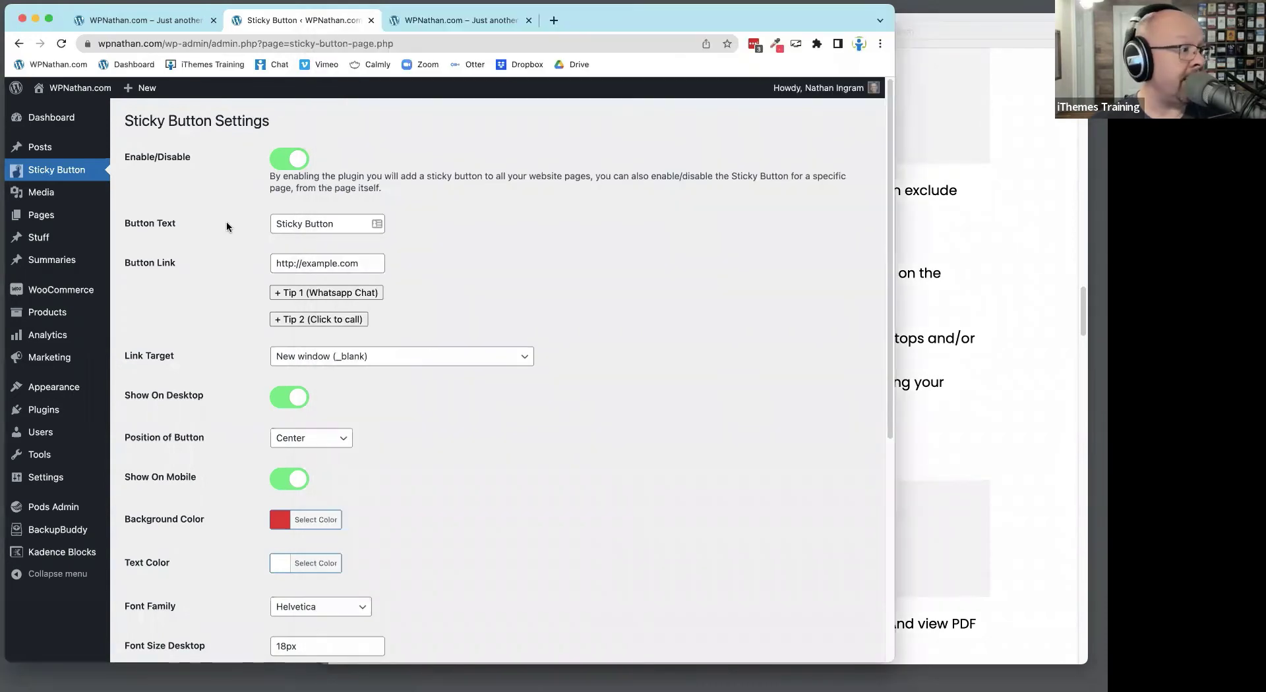
scroll(260, 362, down, 2)
scroll(260, 362, down, 5)
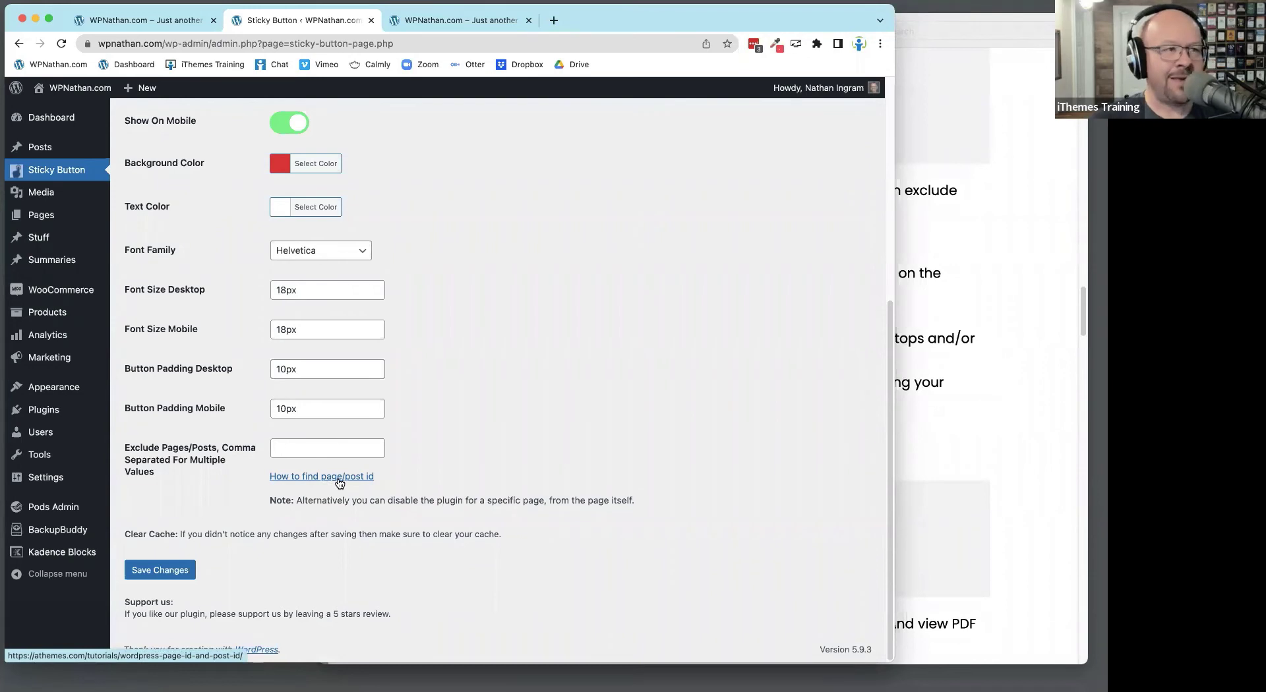
Open the All Posts list in a new browser tab and switch to it
mouse_move(41, 149)
right_click(137, 151)
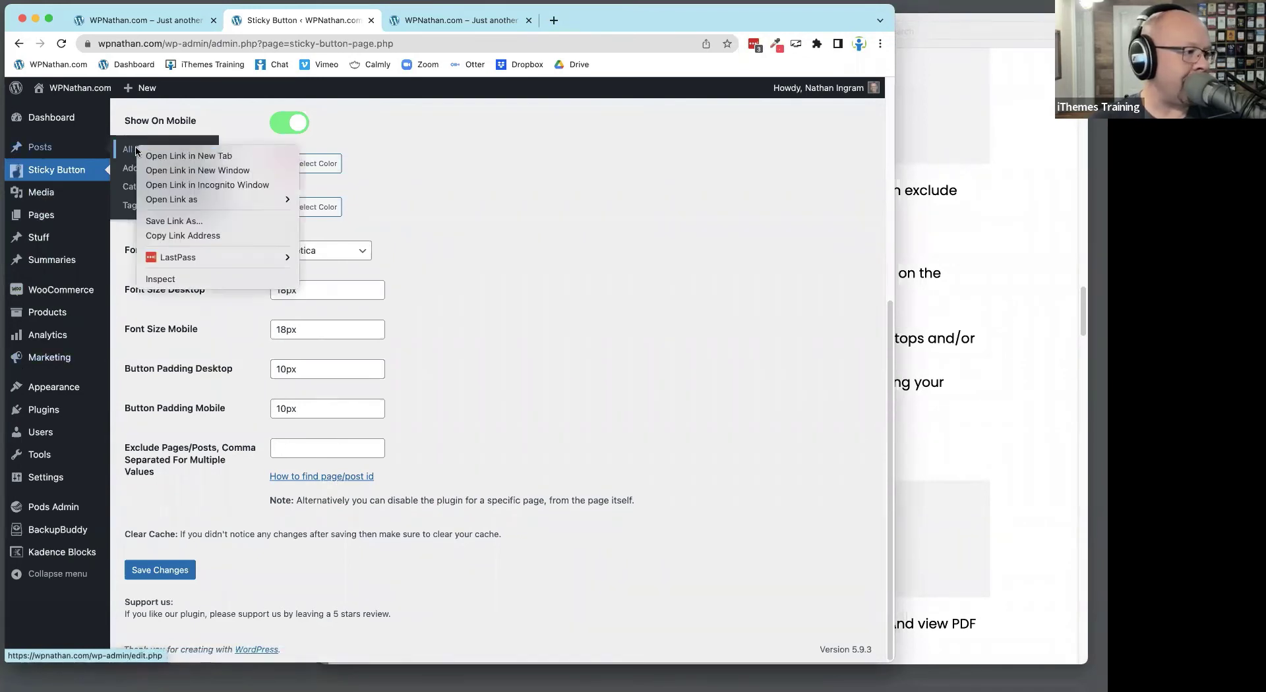
click(189, 156)
click(426, 21)
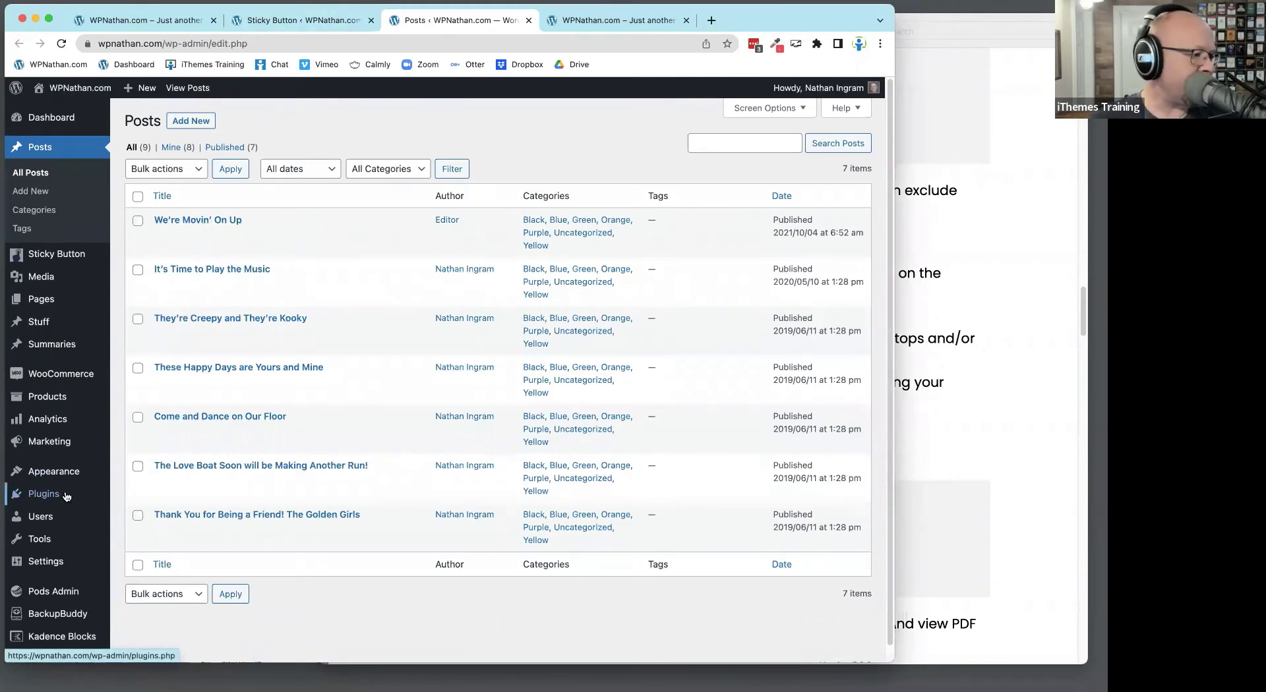
Search for "show ids" among the plugins available to add, and install and activate Show IDs by DraftPress
click(141, 515)
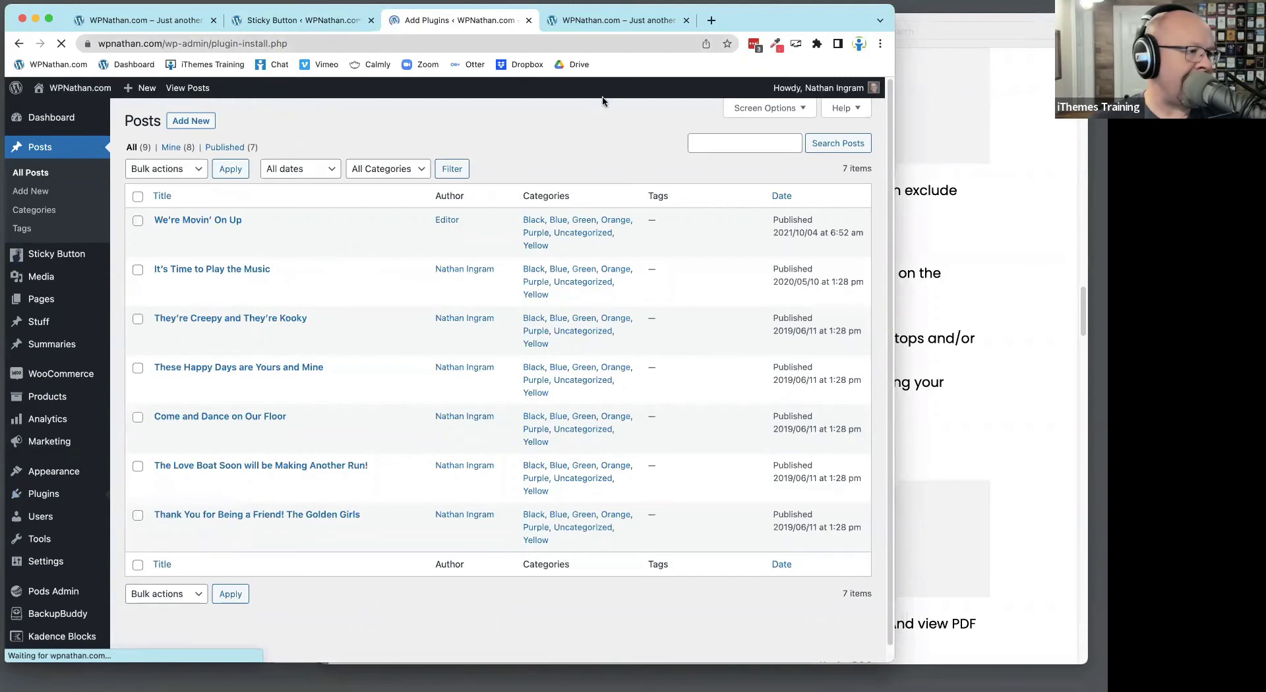
click(761, 158)
text(show ids)
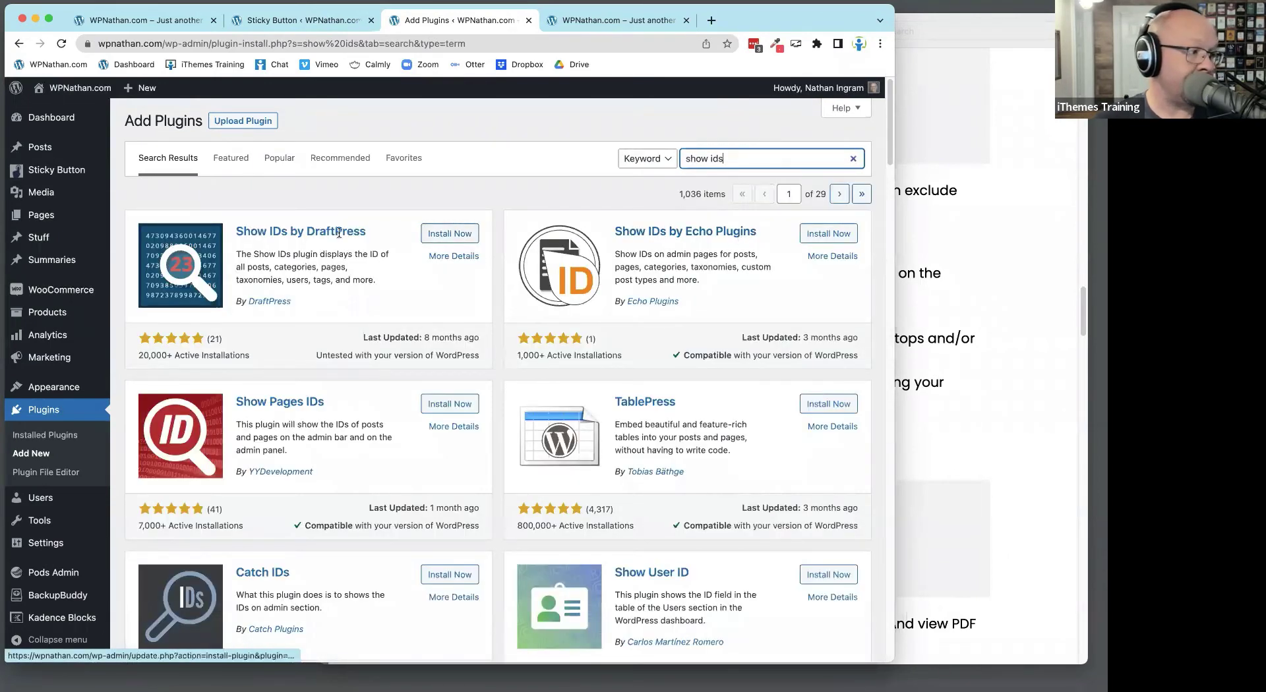
click(466, 235)
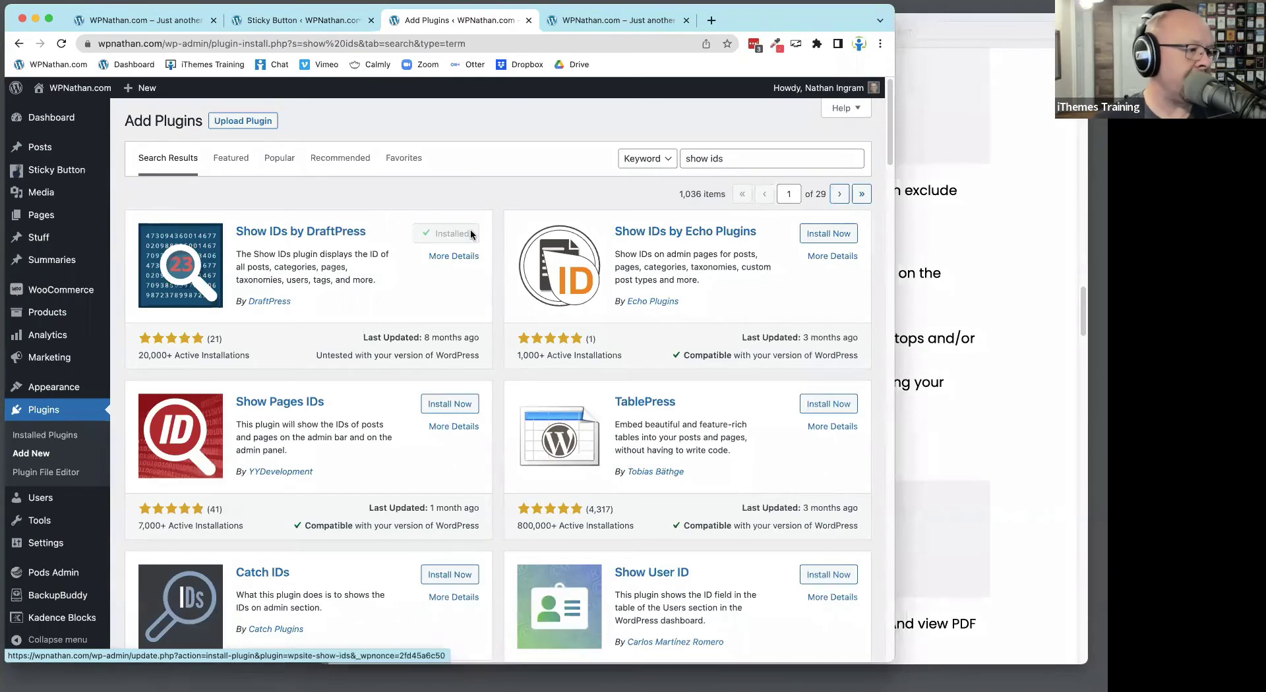
click(463, 234)
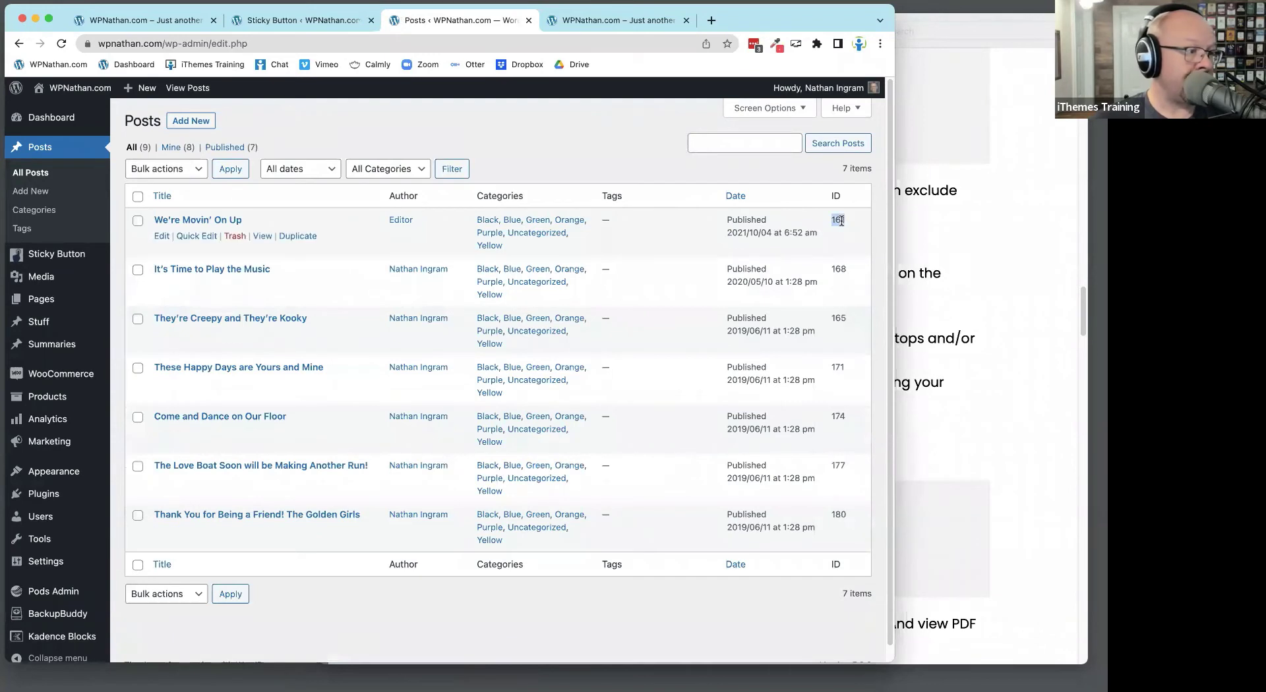
Highlight the IDs of "It's Time to Play the Music" and "They're Creepy and They're Kooky" in the posts list, and clear the highlight
double_click(839, 269)
double_click(838, 318)
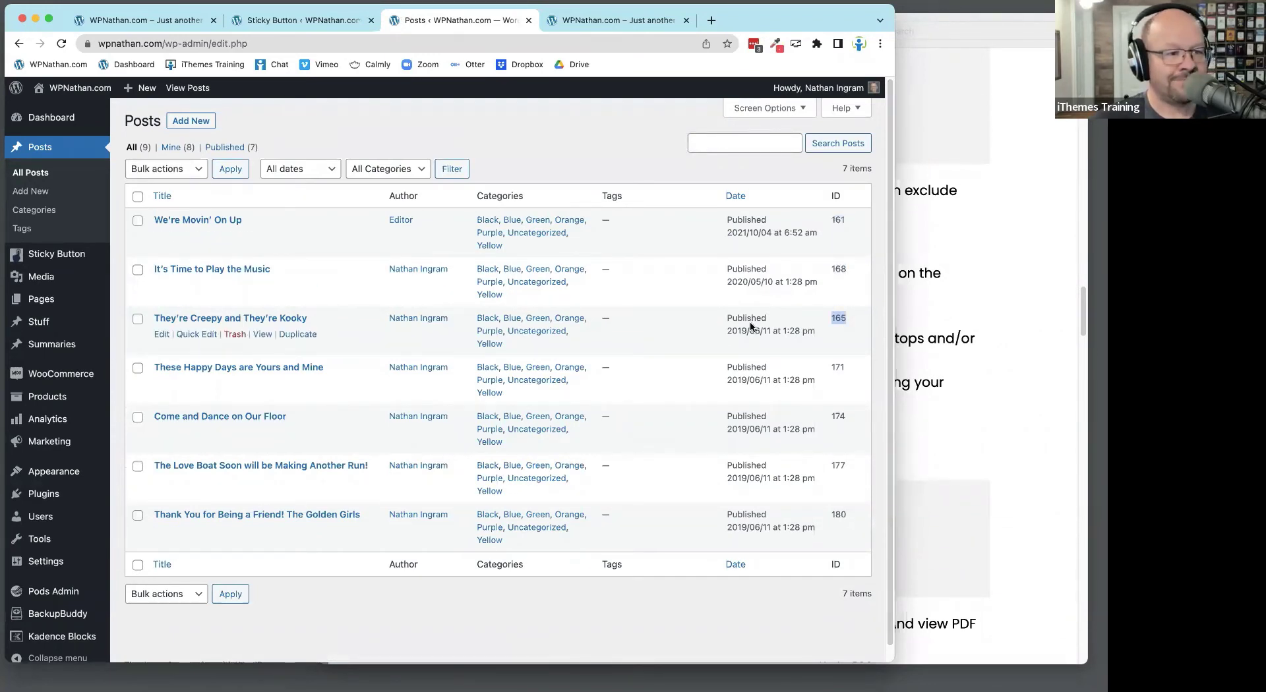
click(650, 139)
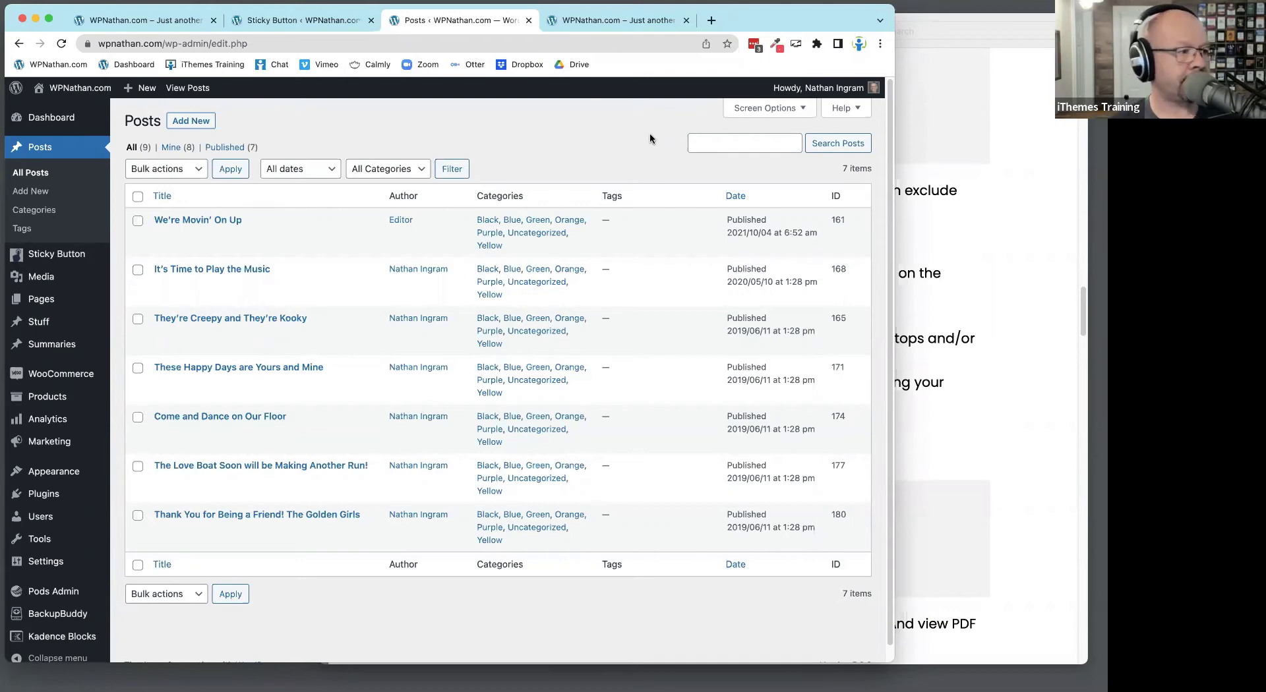
Switch to the May 2022 Plugin Roundup PDF, highlight the Sticky Floating Button title, and move on to the Document Engine entry
click(973, 119)
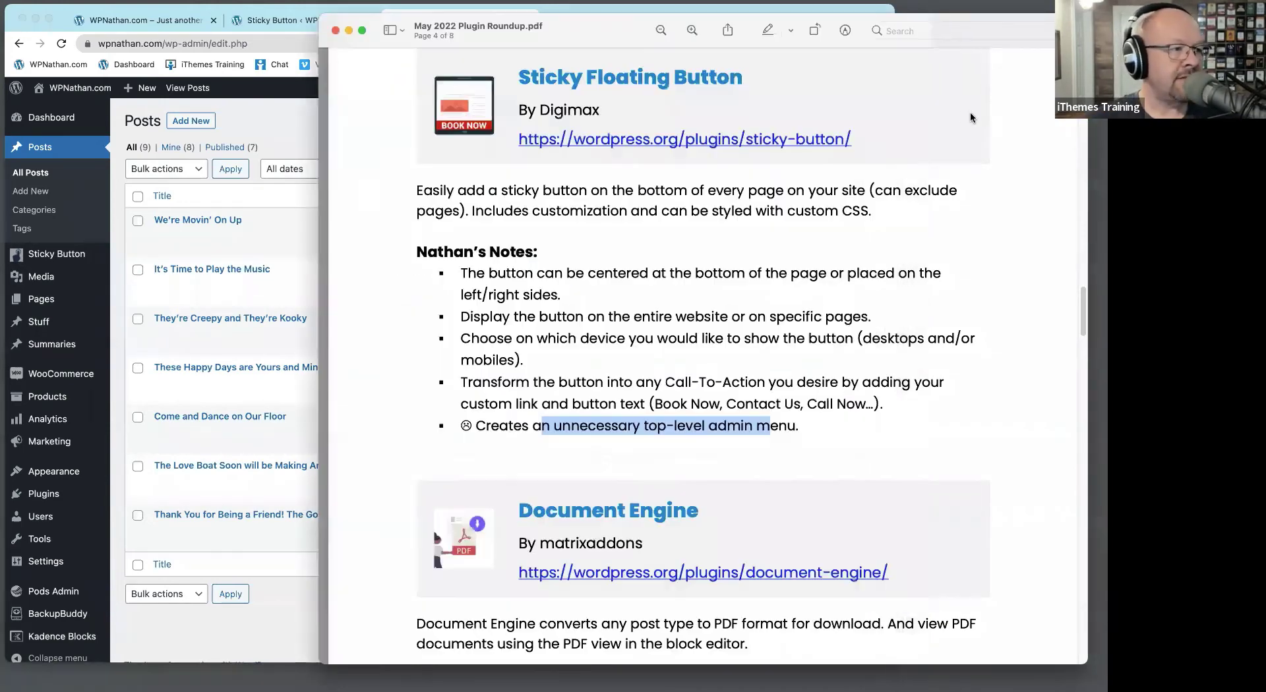
drag(543, 77, 757, 81)
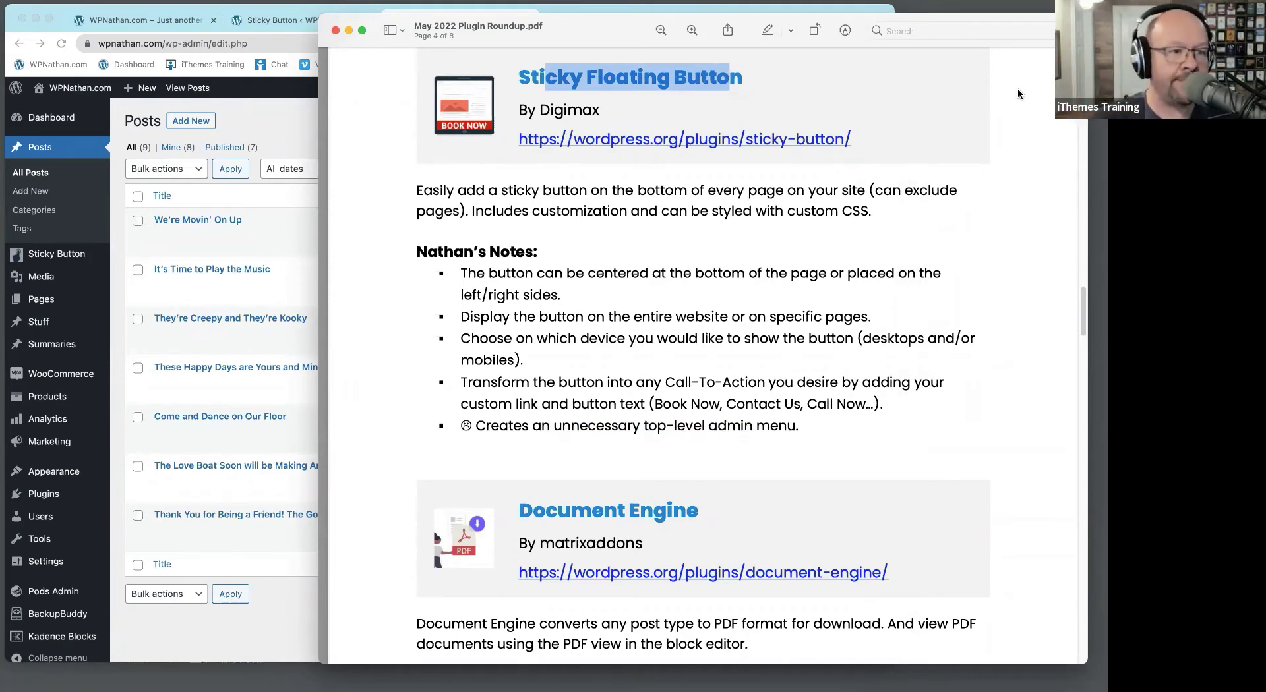
click(872, 224)
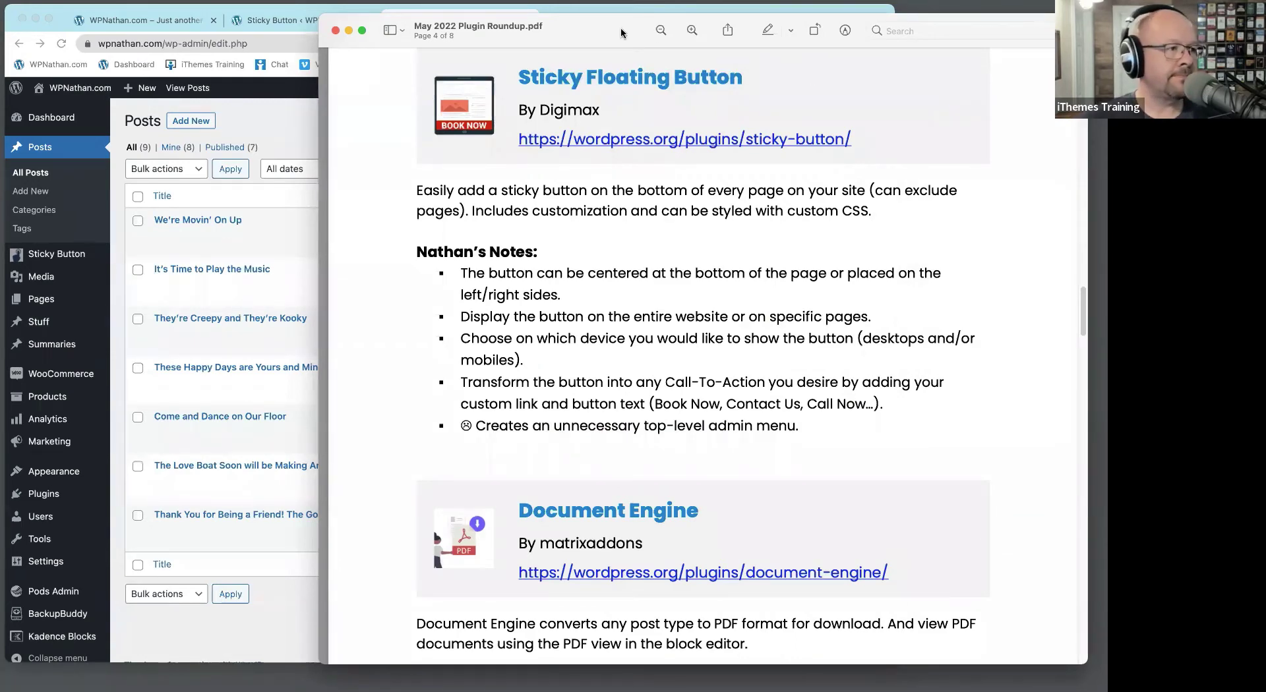
drag(626, 31, 646, 31)
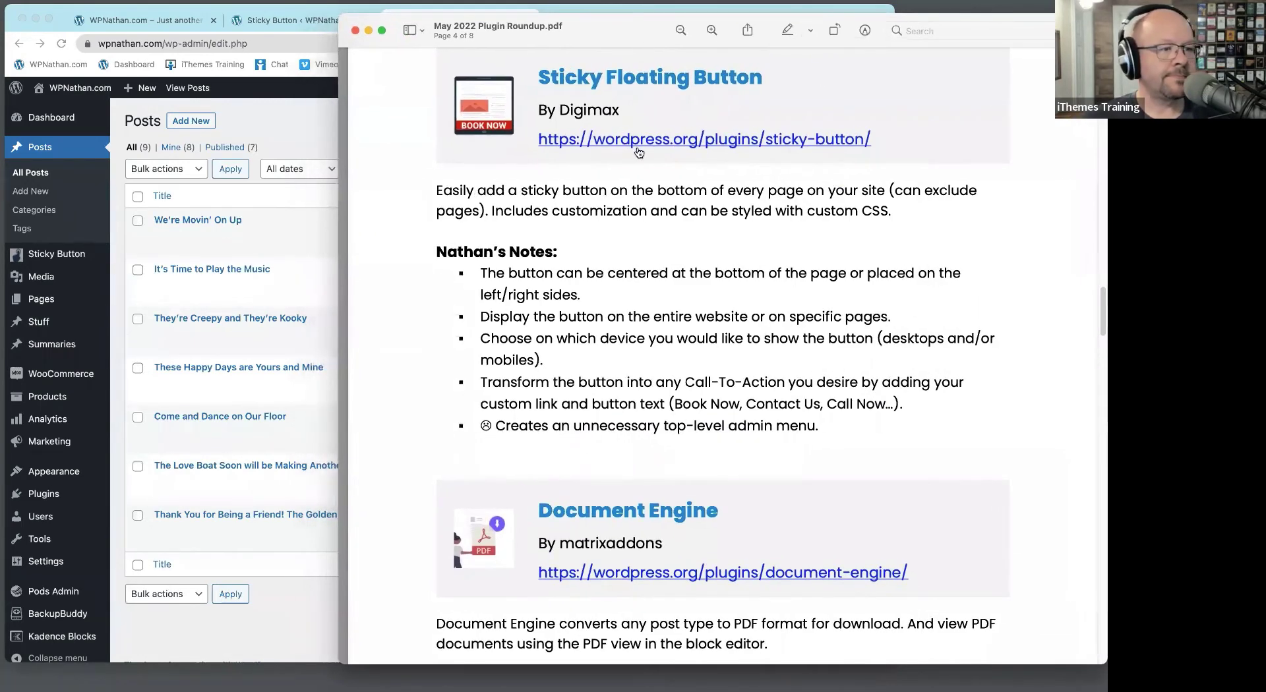
scroll(556, 269, down, 6)
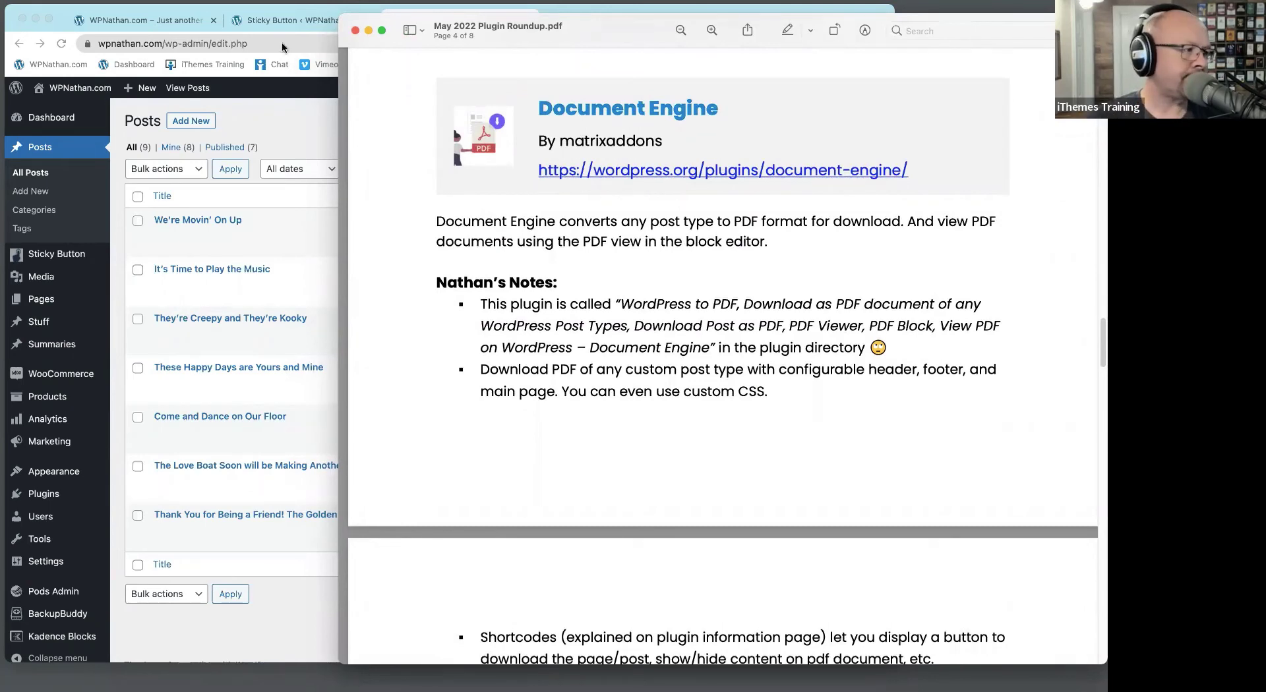
Return to the browser and search the web for "wordpress pluysing show ids" in a new tab
click(515, 8)
click(614, 20)
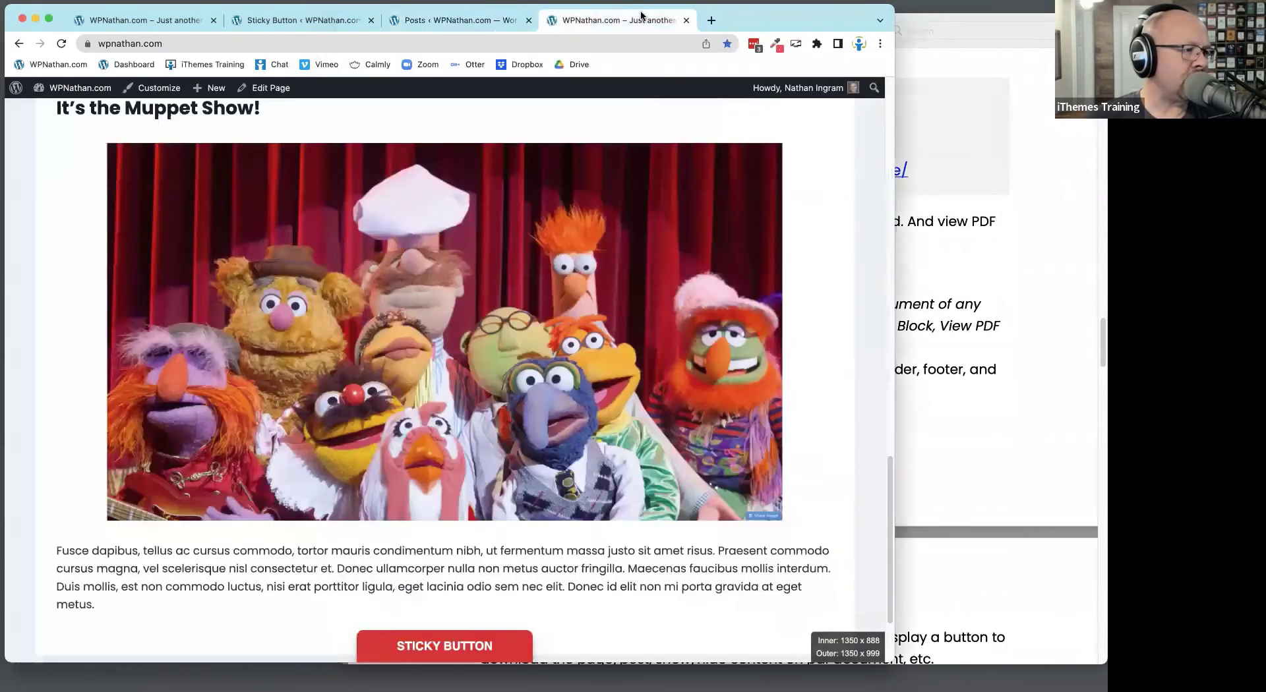
click(711, 20)
text(wordpfress)
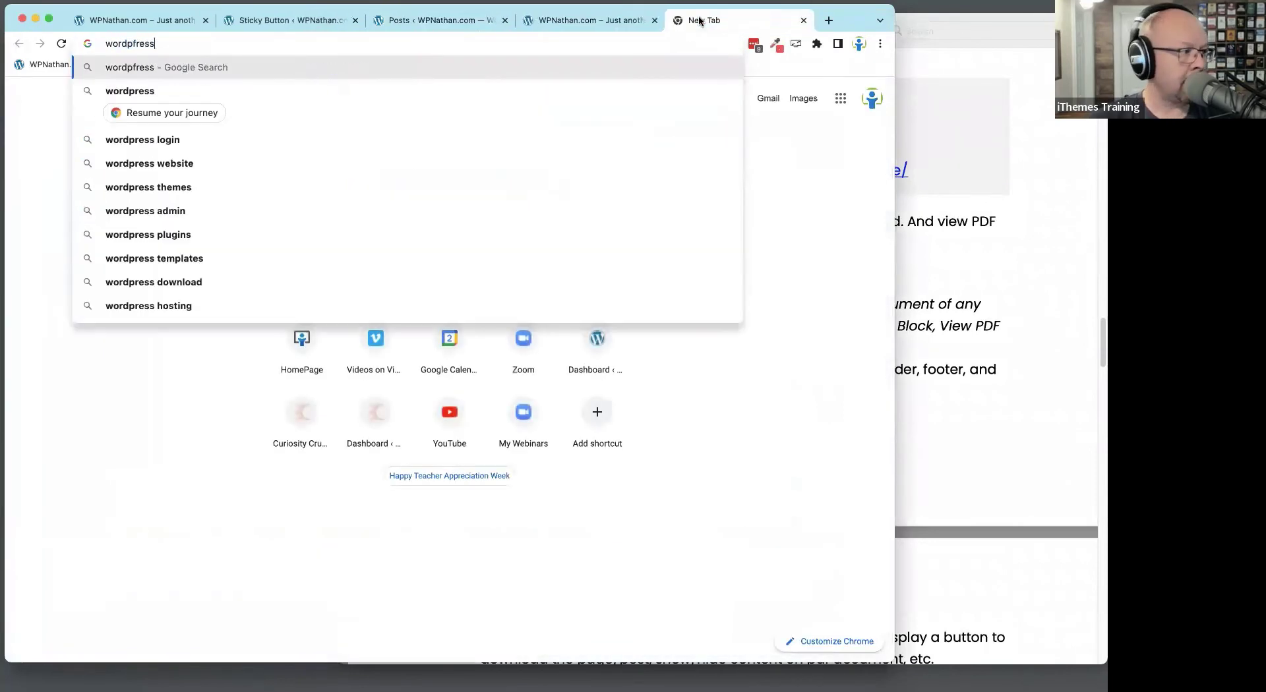
key(BackSpace)
key(BackSpace)
key(BackSpace)
text(ress plusying show ids)
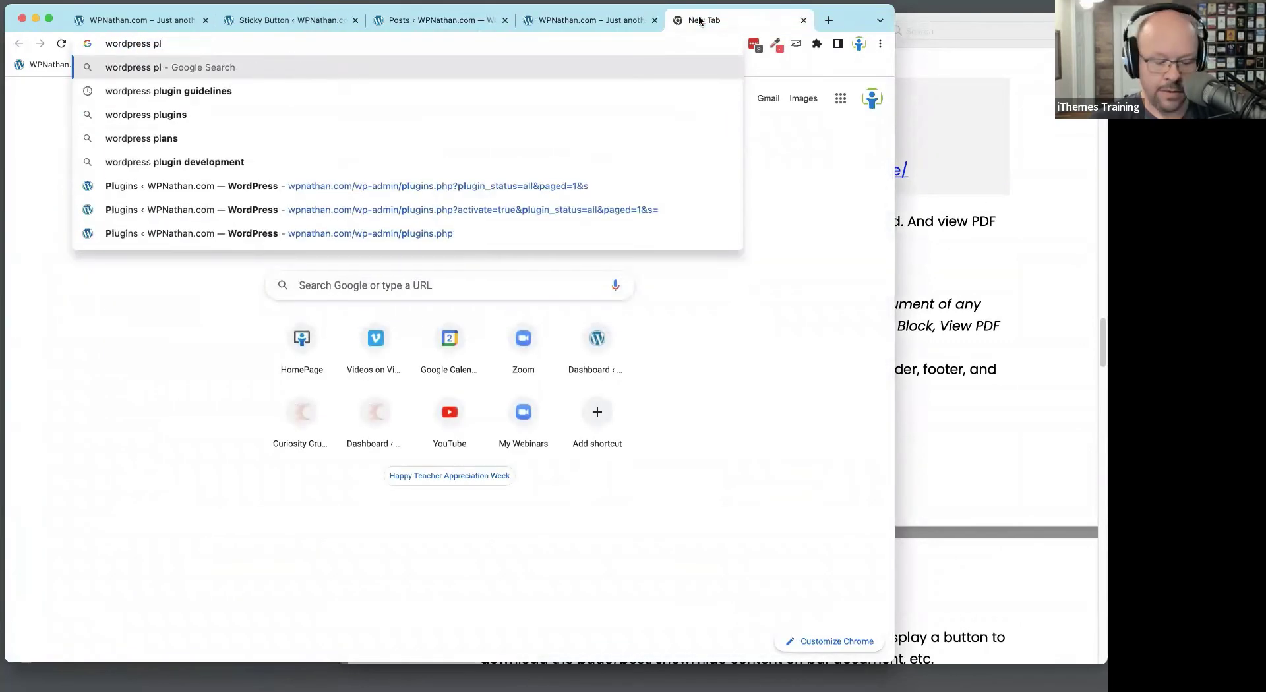
key(Return)
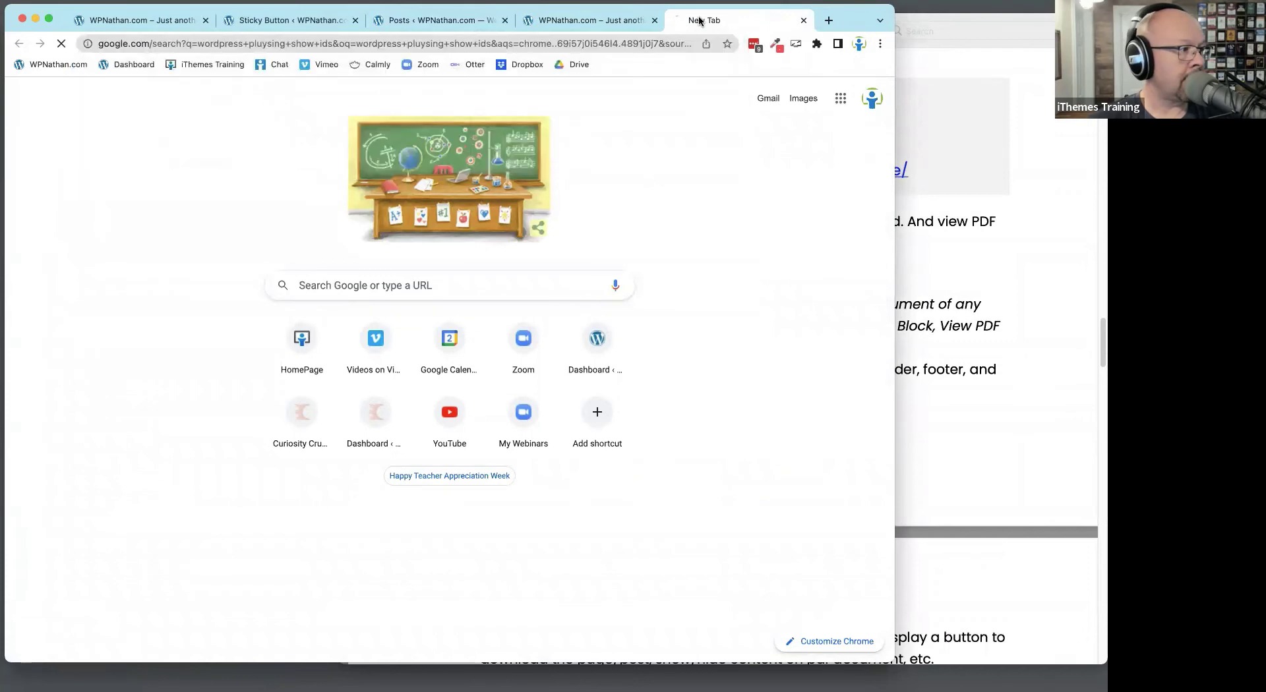
Open the Show IDs by DraftPress plugin page from the search results, highlight its web address, and close the tab
right_click(700, 20)
click(244, 421)
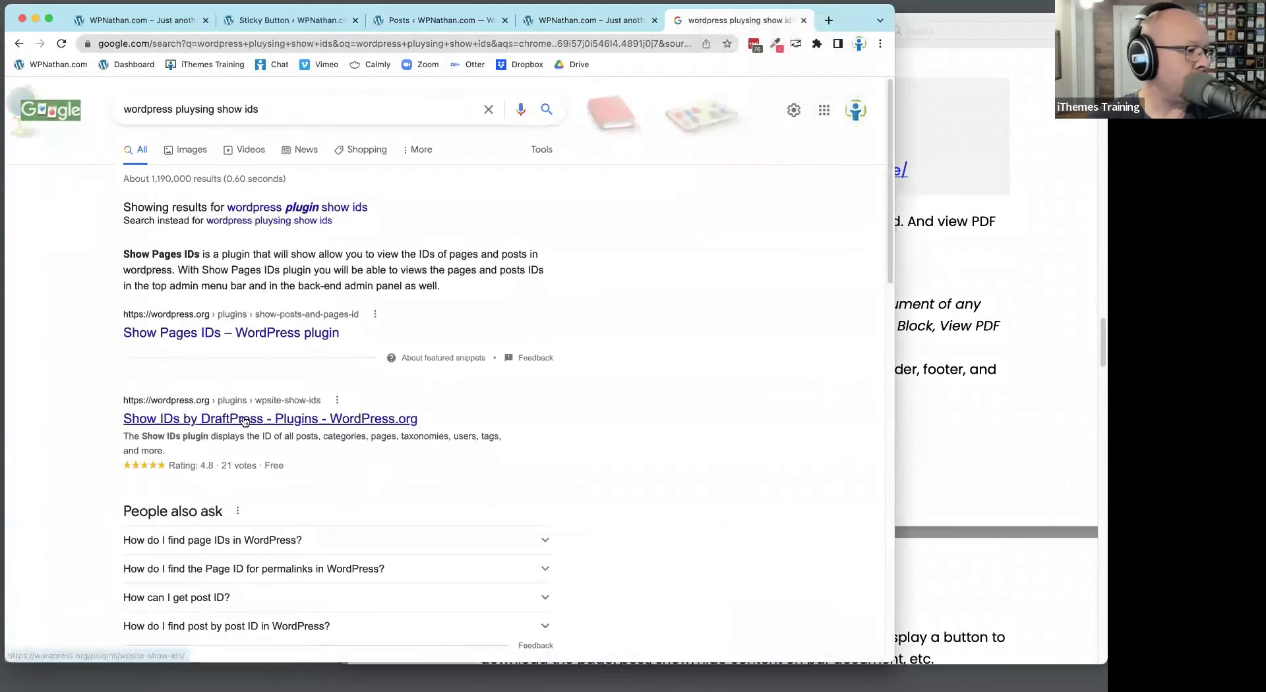
click(244, 421)
click(299, 43)
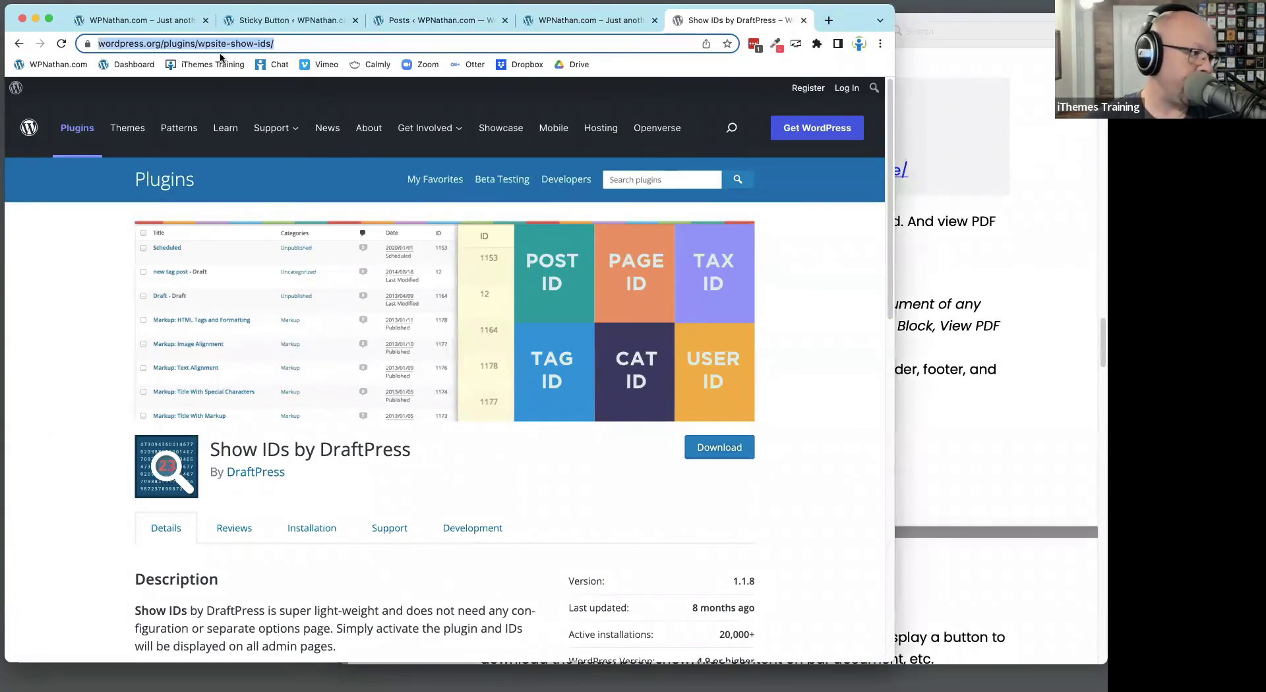
drag(209, 44, 364, 45)
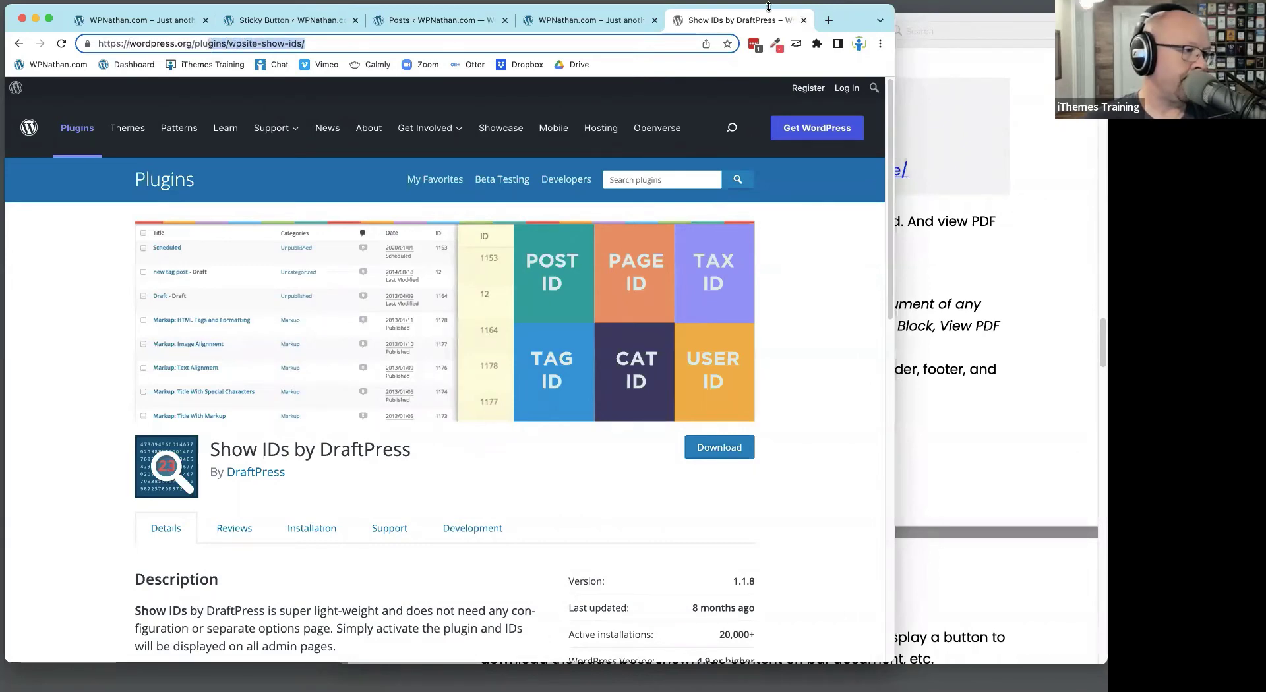
click(803, 20)
Return to the roundup PDF, highlight the Document Engine title, and read through the notes on that plugin
click(946, 186)
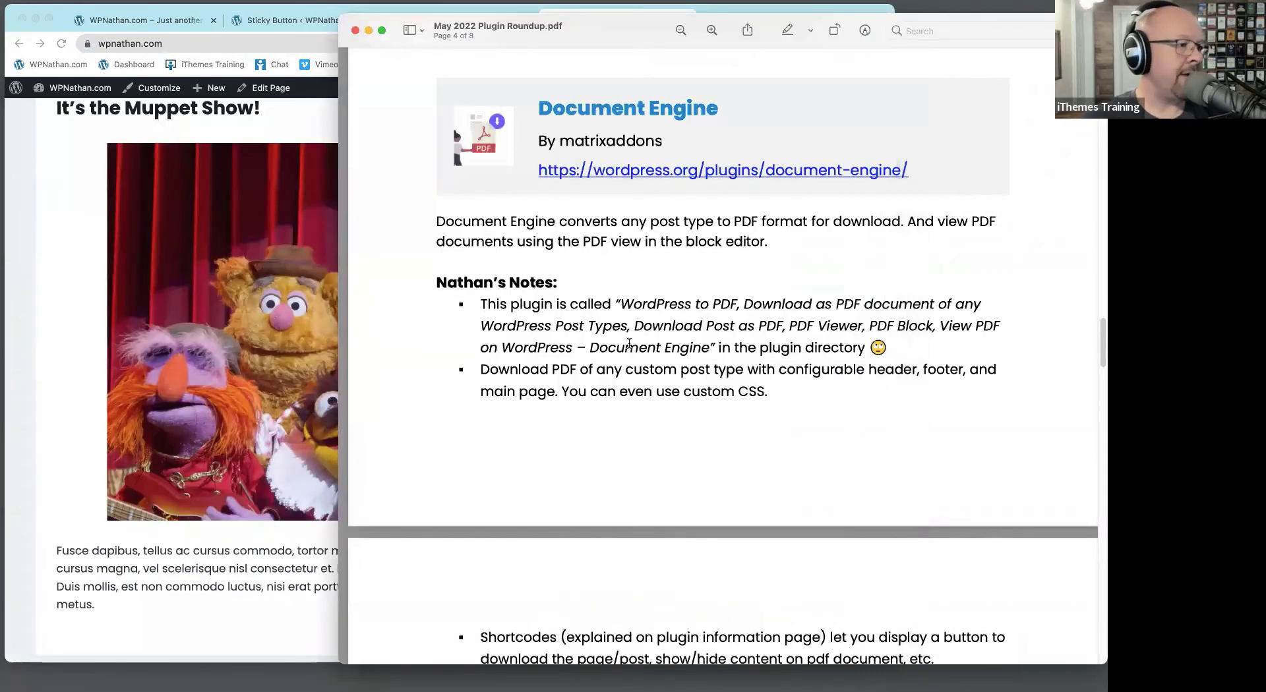
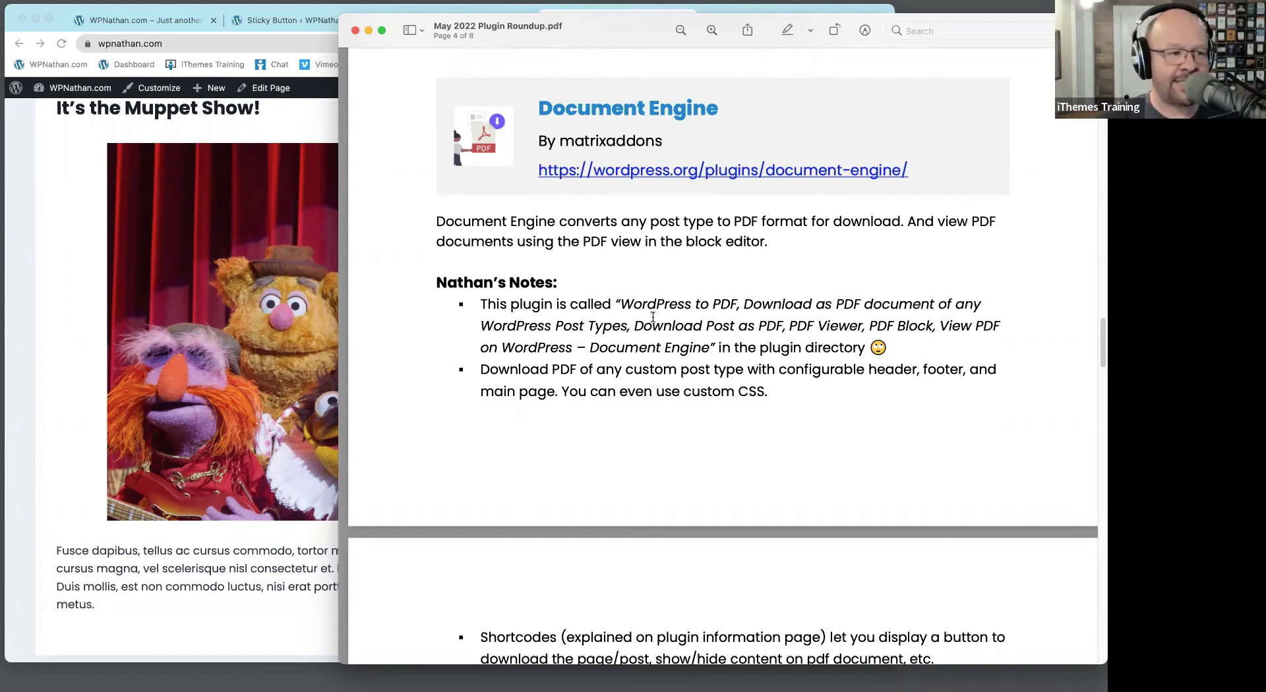
drag(721, 108, 537, 130)
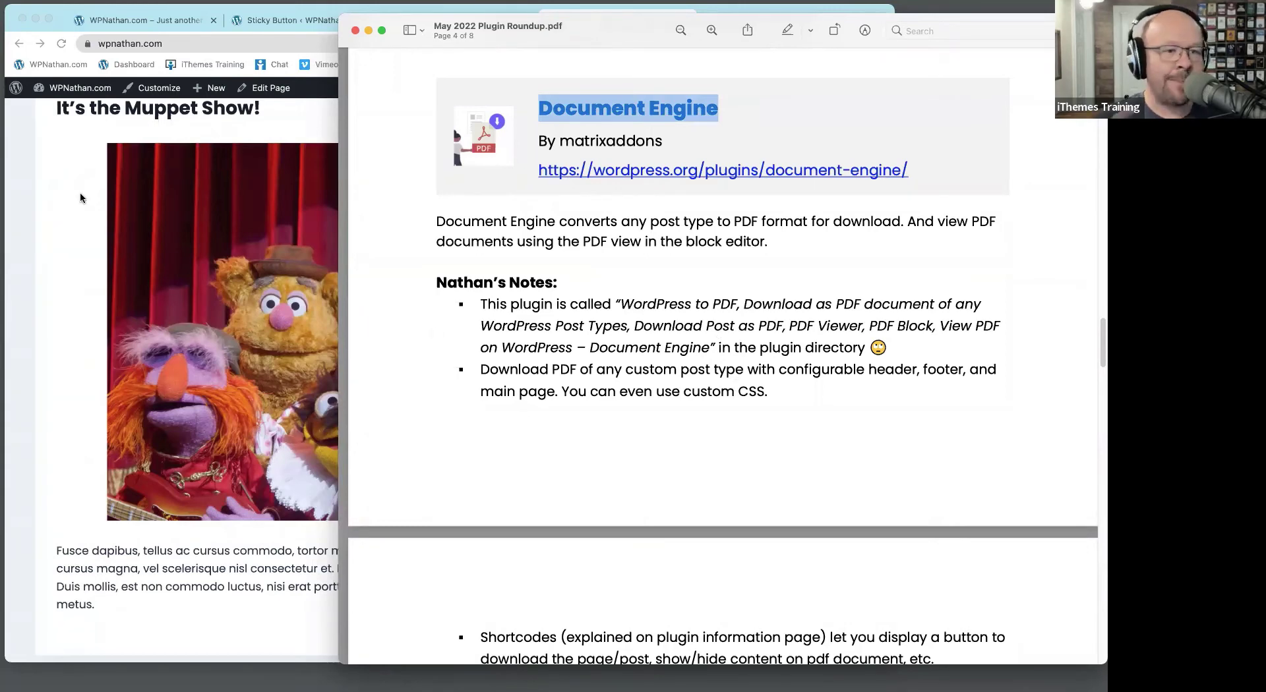
scroll(643, 471, down, 3)
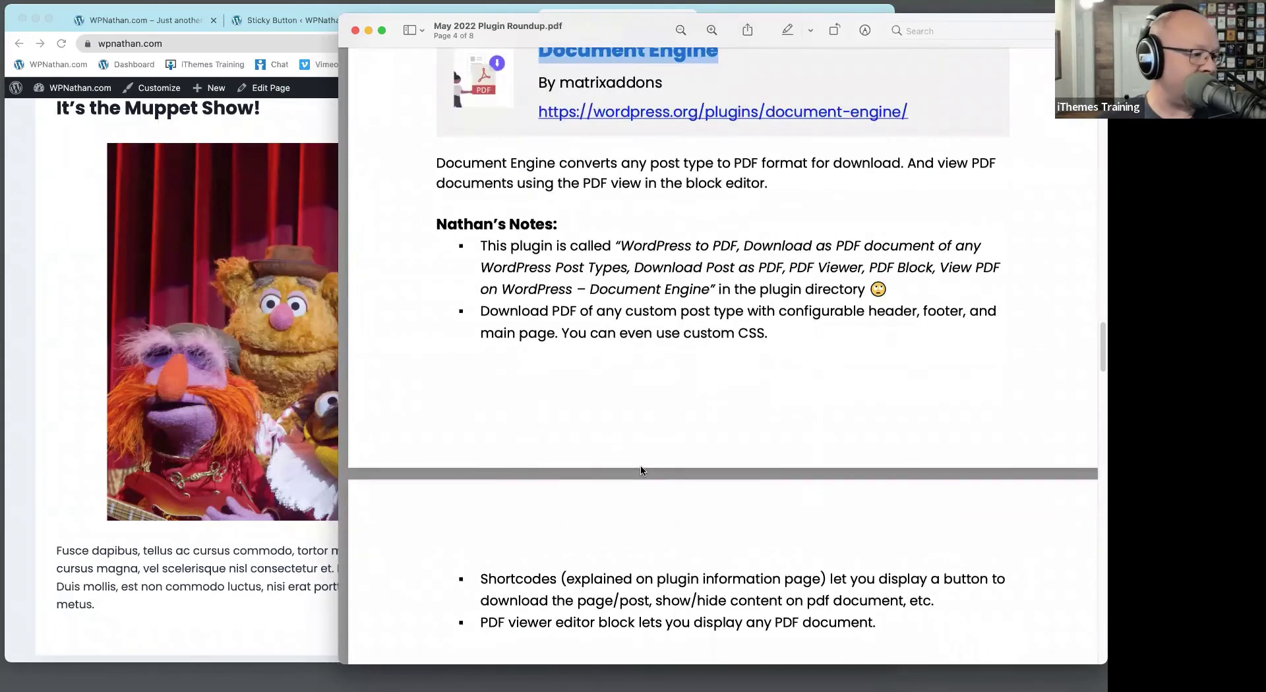
click(52, 196)
click(945, 163)
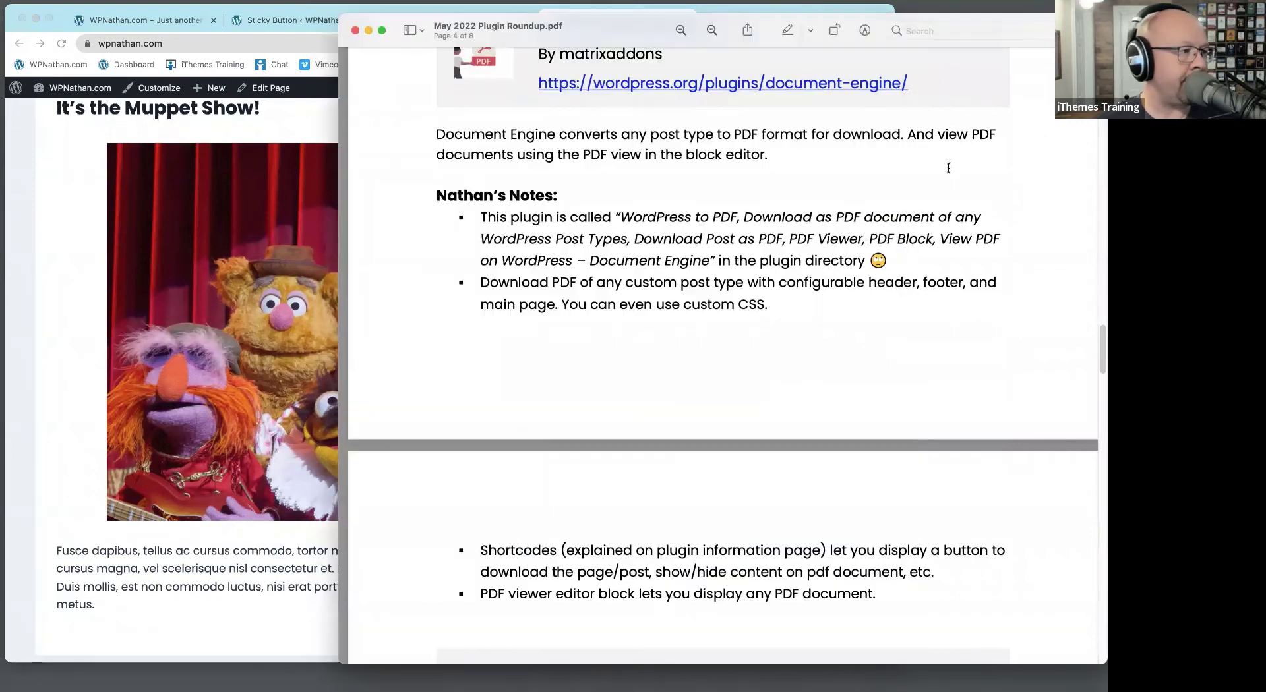
Switch to the browser, open the installed plugins list from the Sticky Button settings tab, and activate Document Engine
click(271, 21)
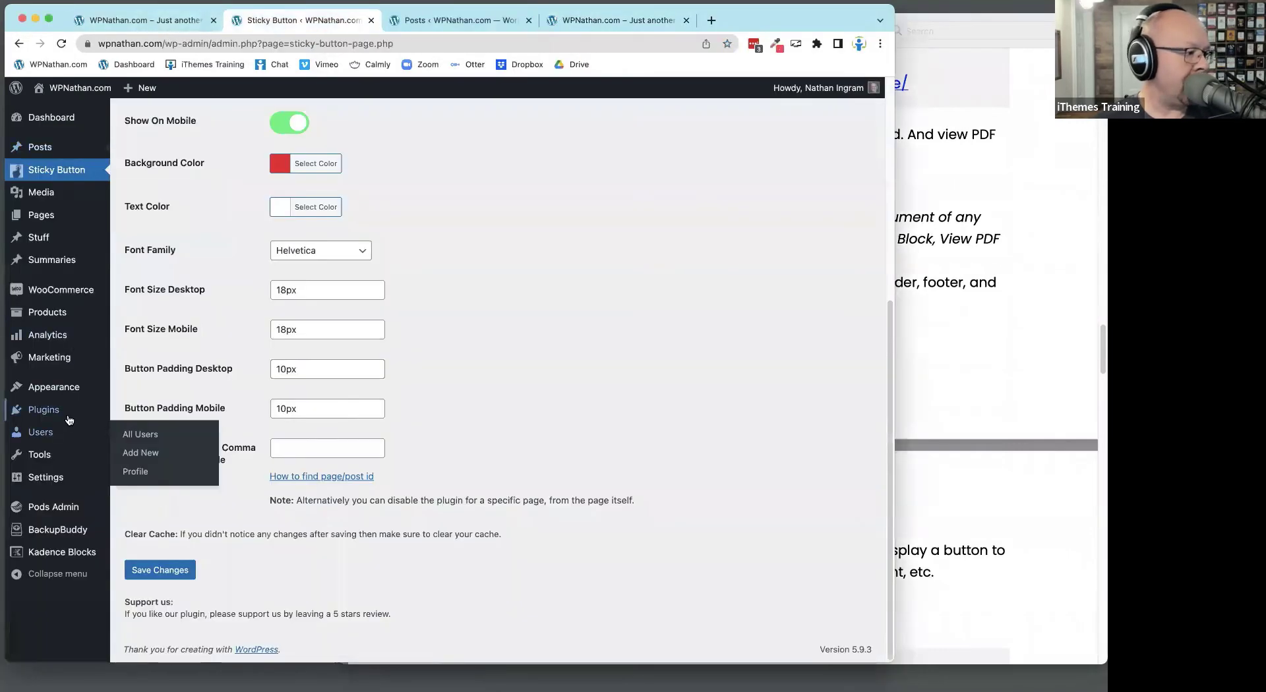
click(141, 410)
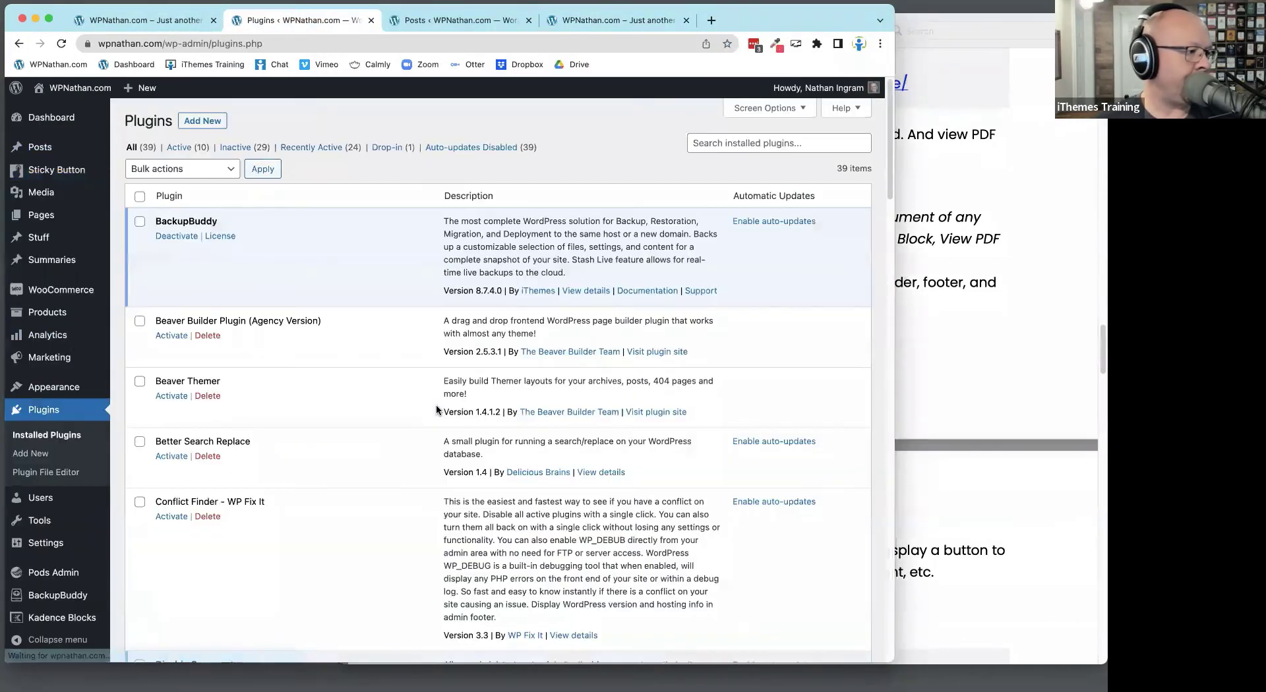
scroll(282, 338, down, 10)
scroll(257, 323, up, 4)
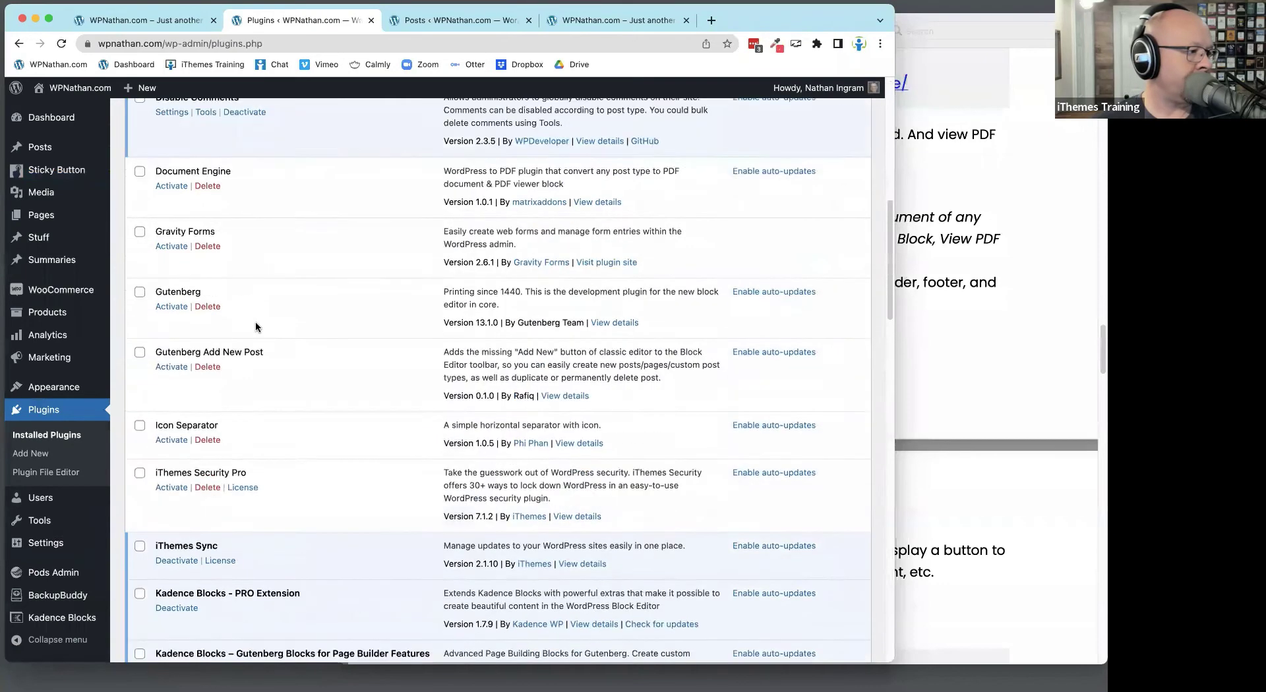
click(168, 245)
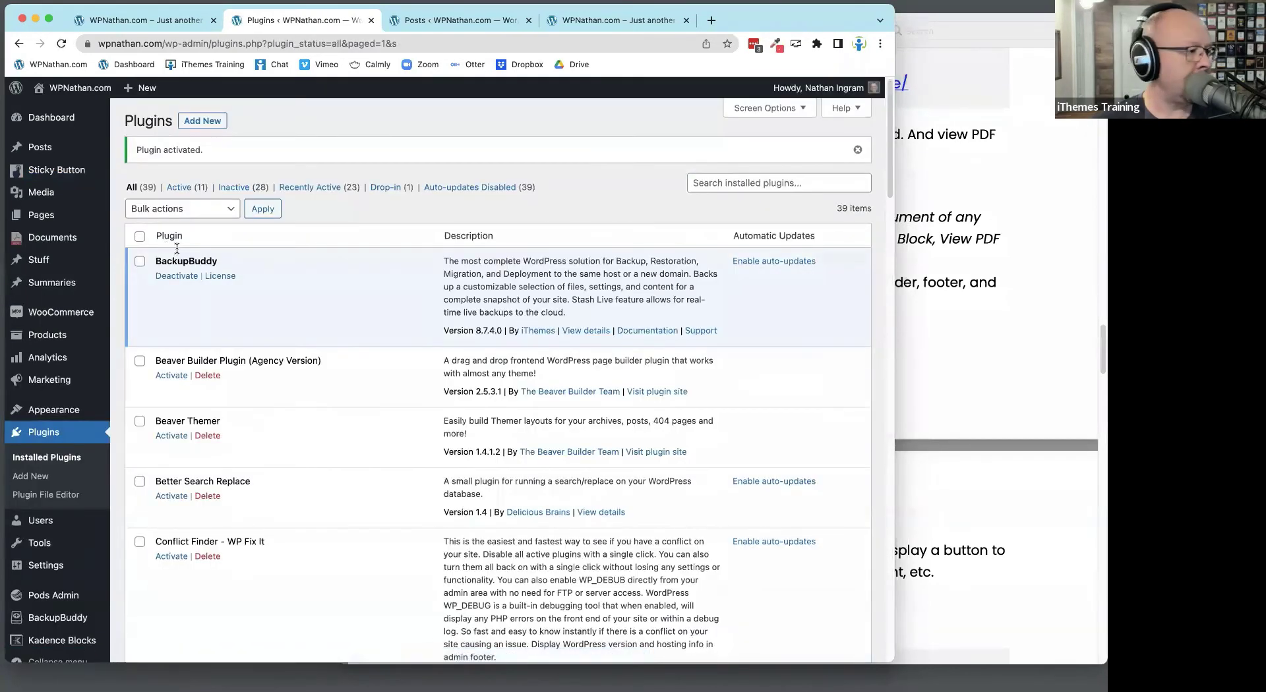
Open the Document Engine settings and examine the PDF download button's text setting
click(37, 246)
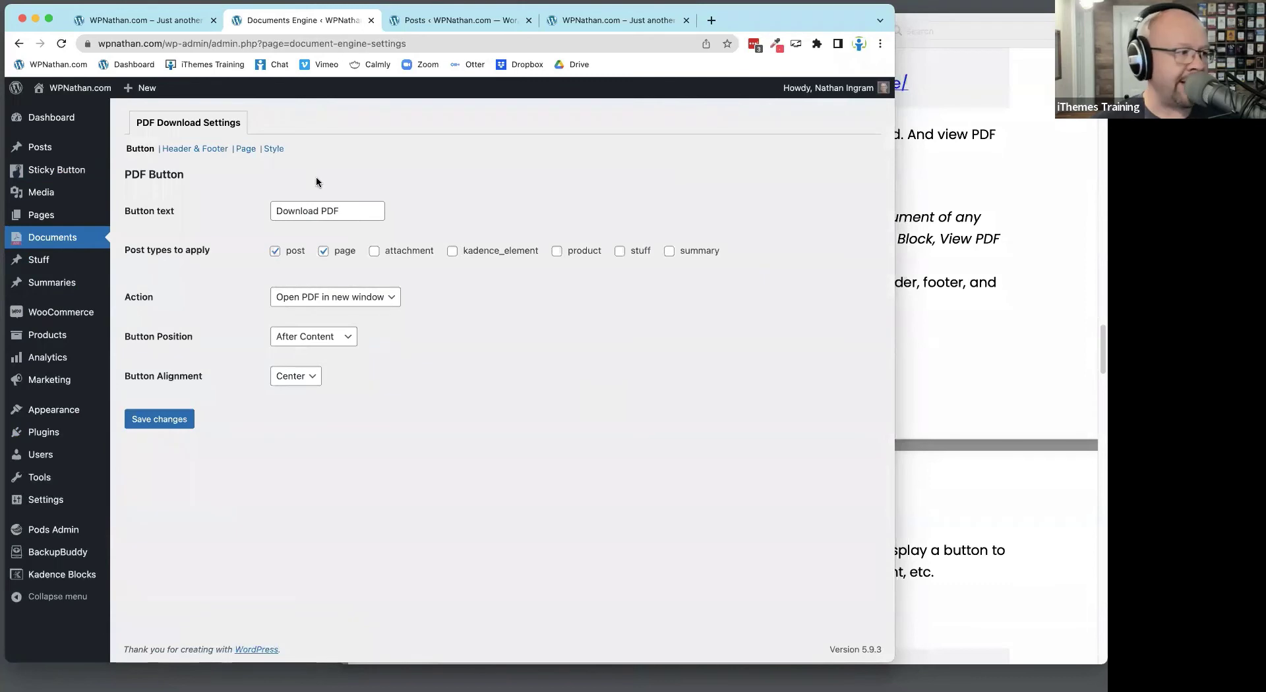
drag(337, 211, 207, 210)
click(496, 288)
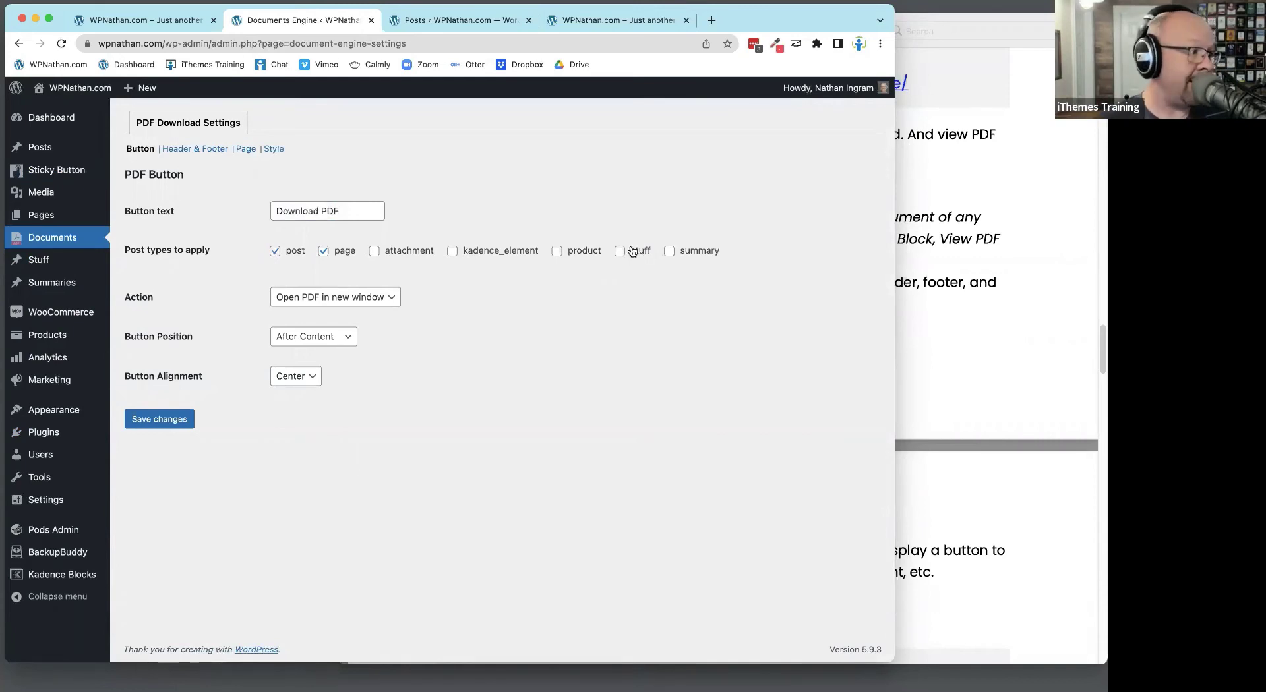
Apply the PDF button to the stuff post type only, deselecting post and page
mouse_move(52, 284)
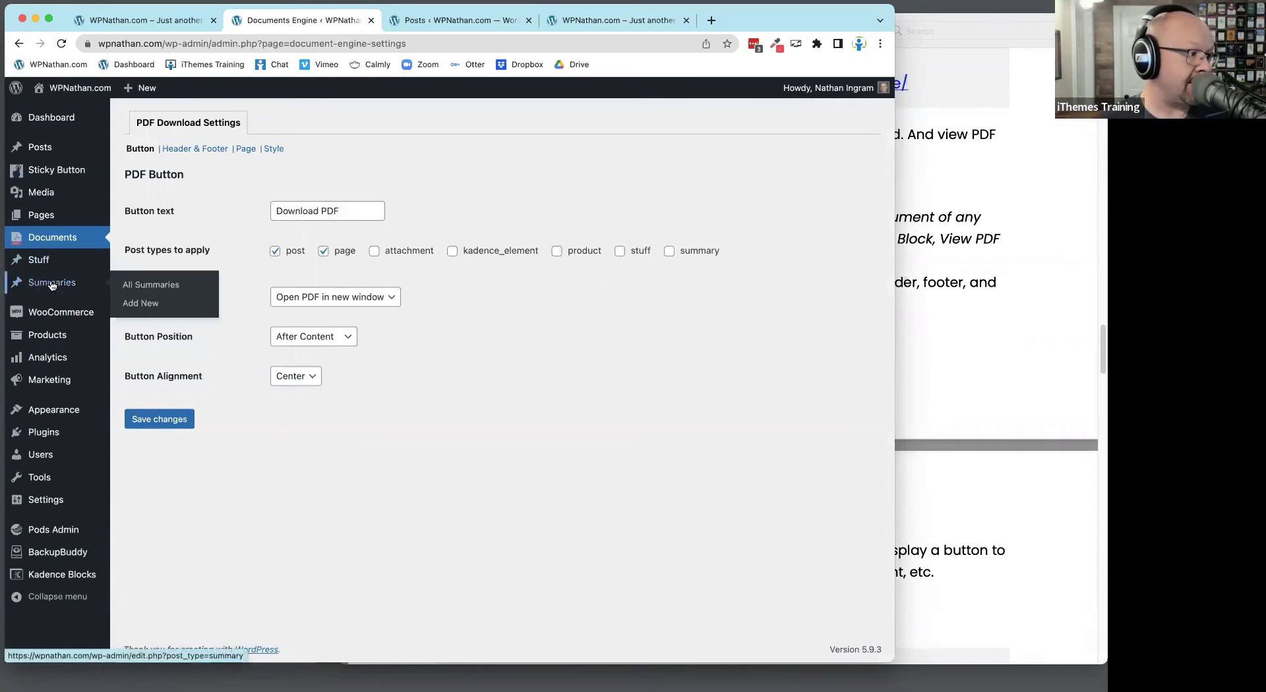
click(275, 251)
click(323, 251)
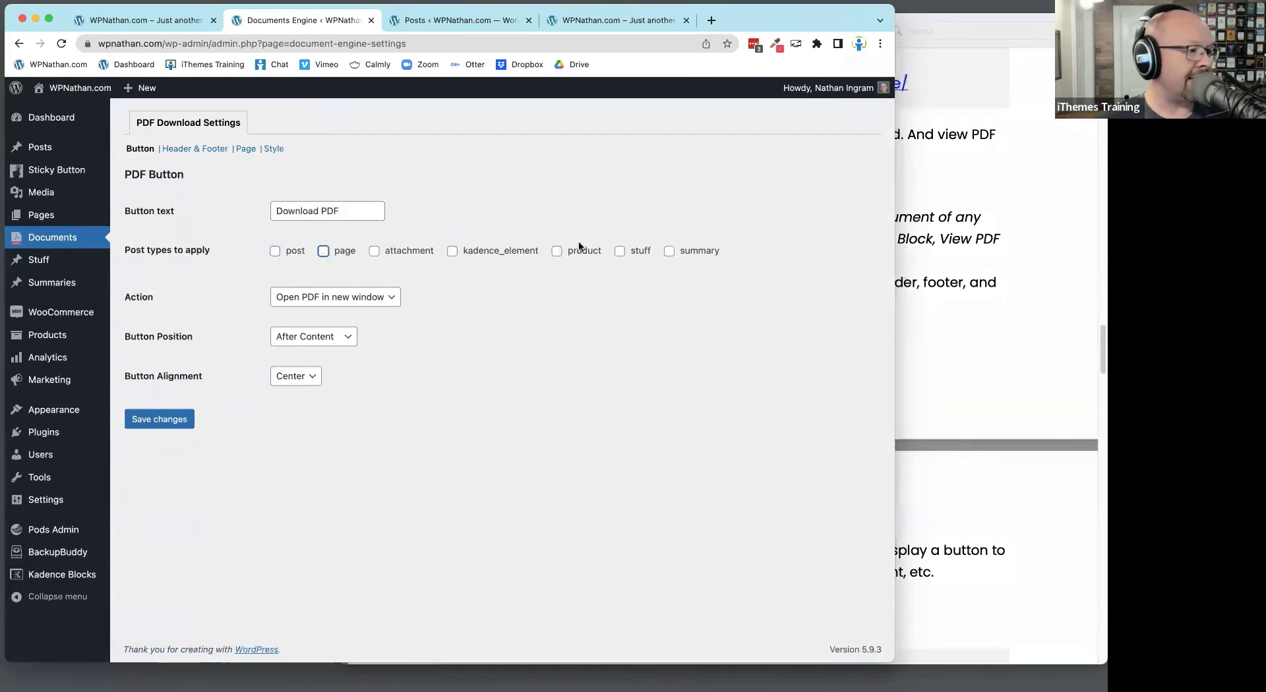
click(620, 252)
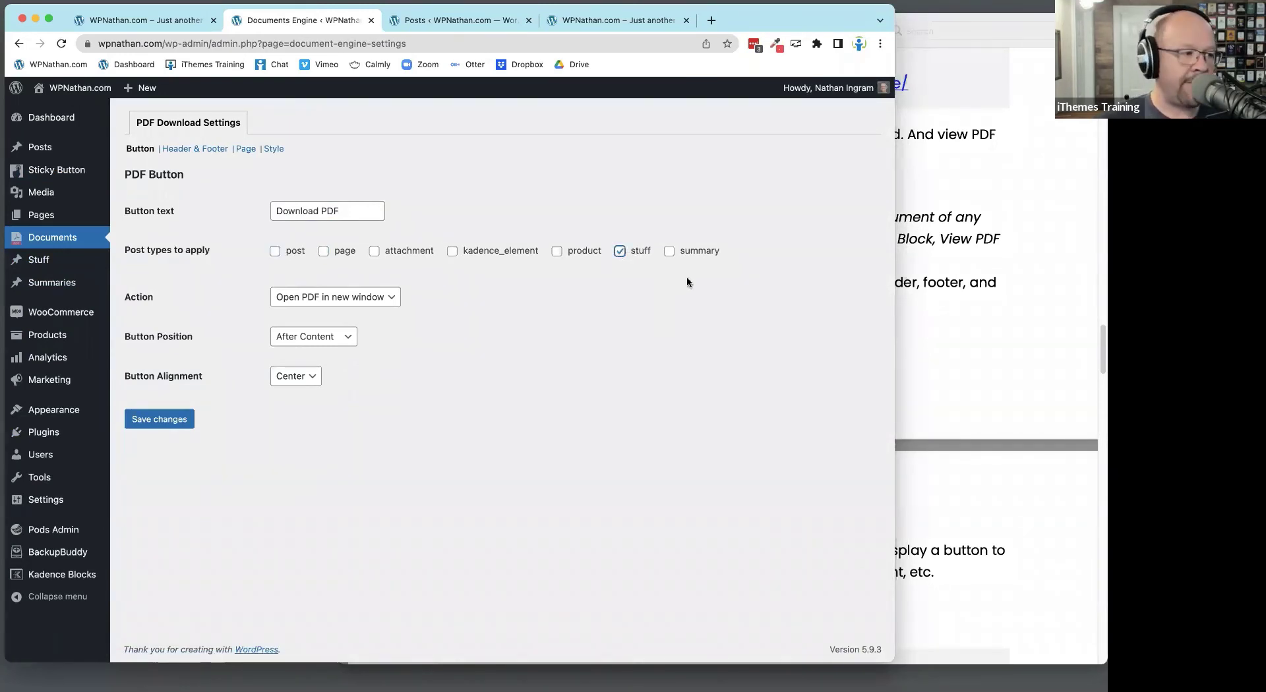
Review the button's action, position and alignment options, keep Open PDF in new window, After Content and Center, and save the settings
click(362, 298)
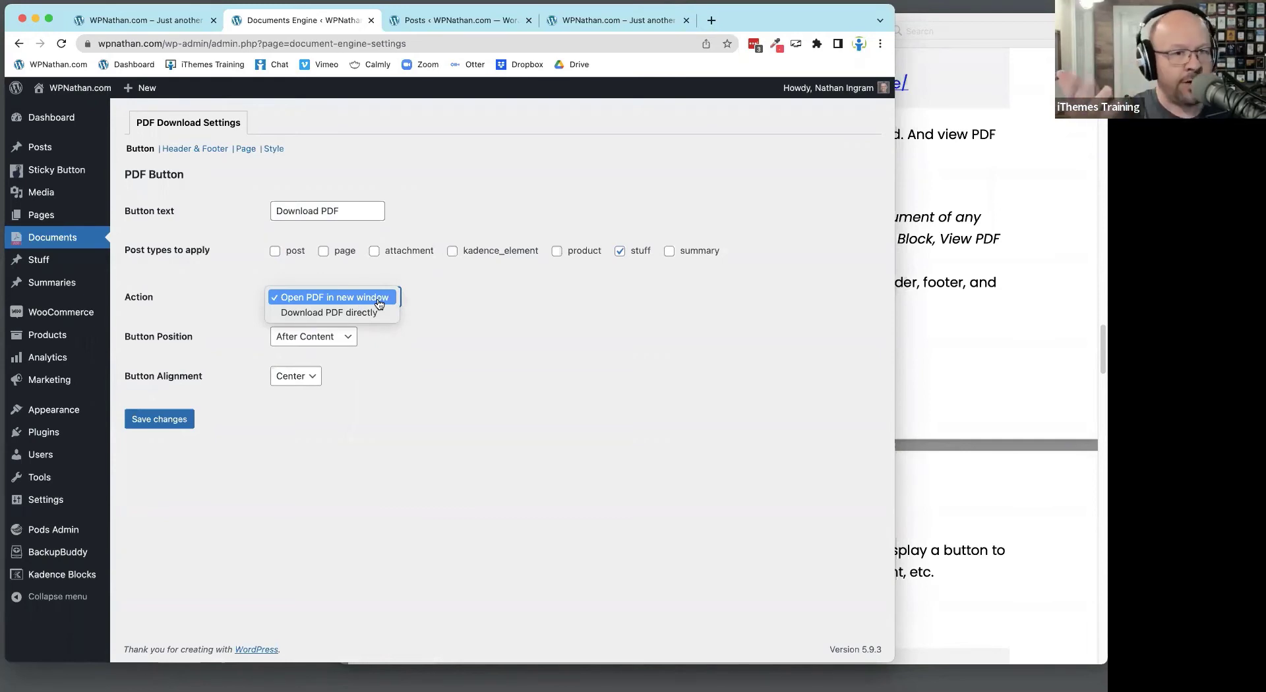
click(380, 303)
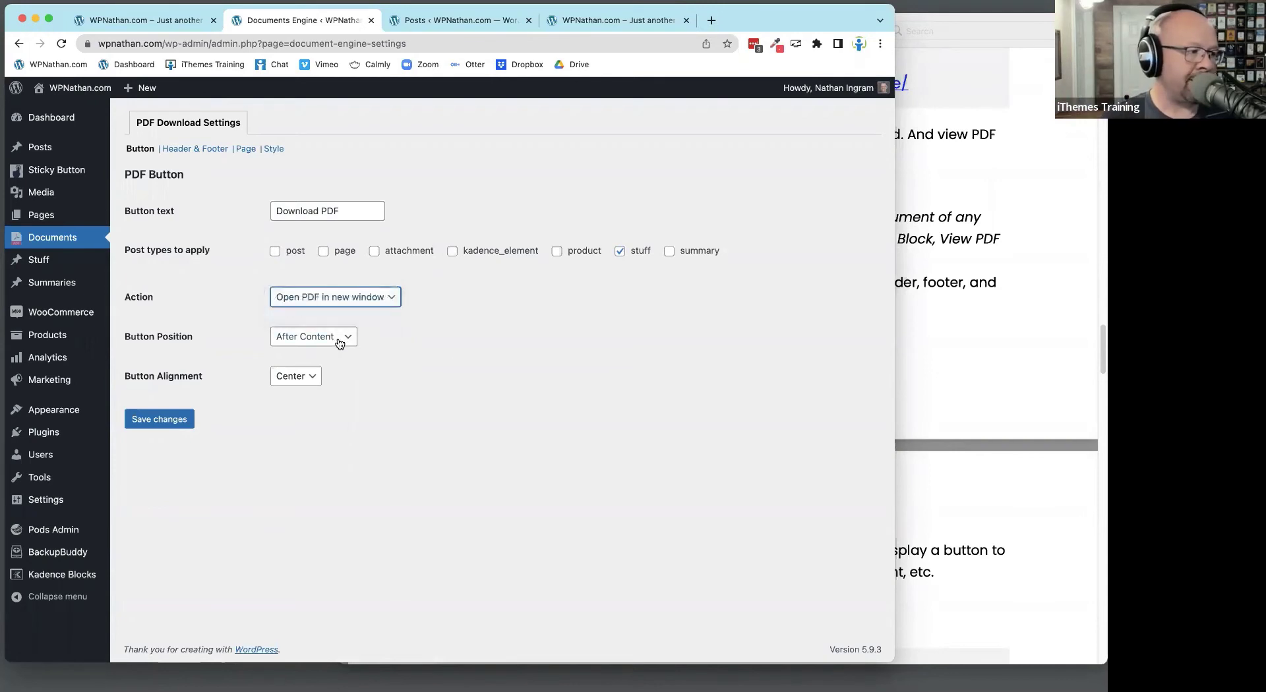
click(344, 337)
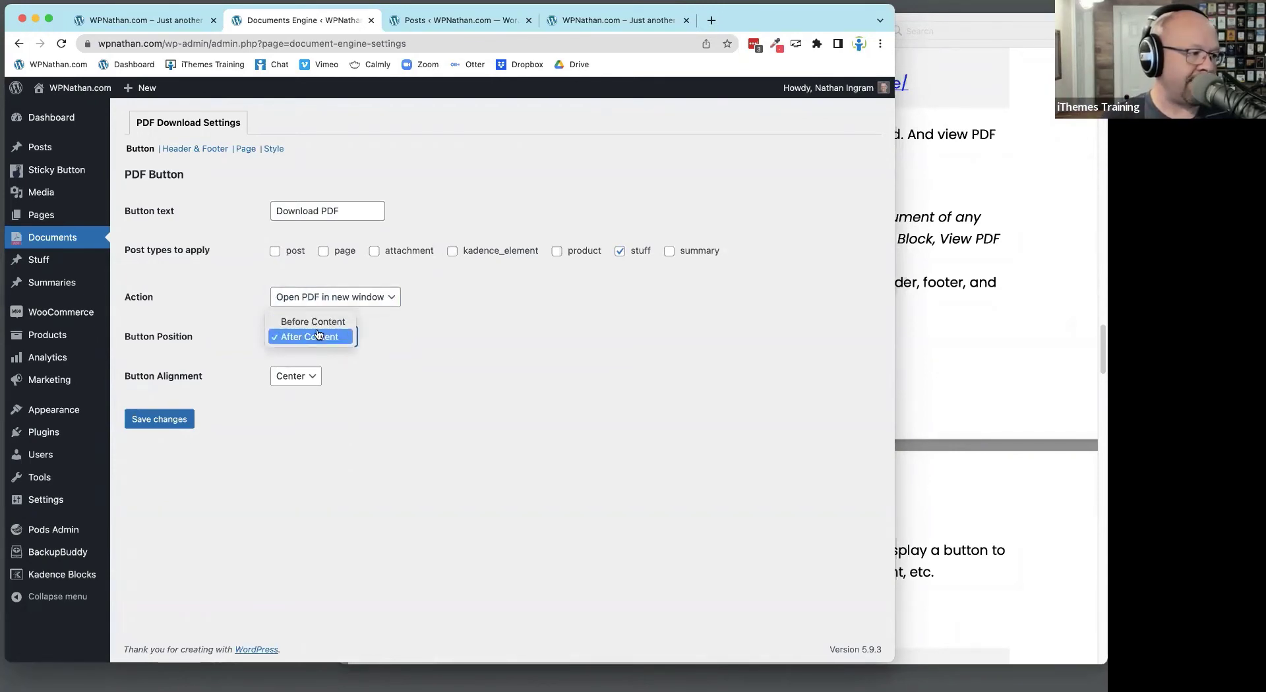
key(Escape)
click(320, 333)
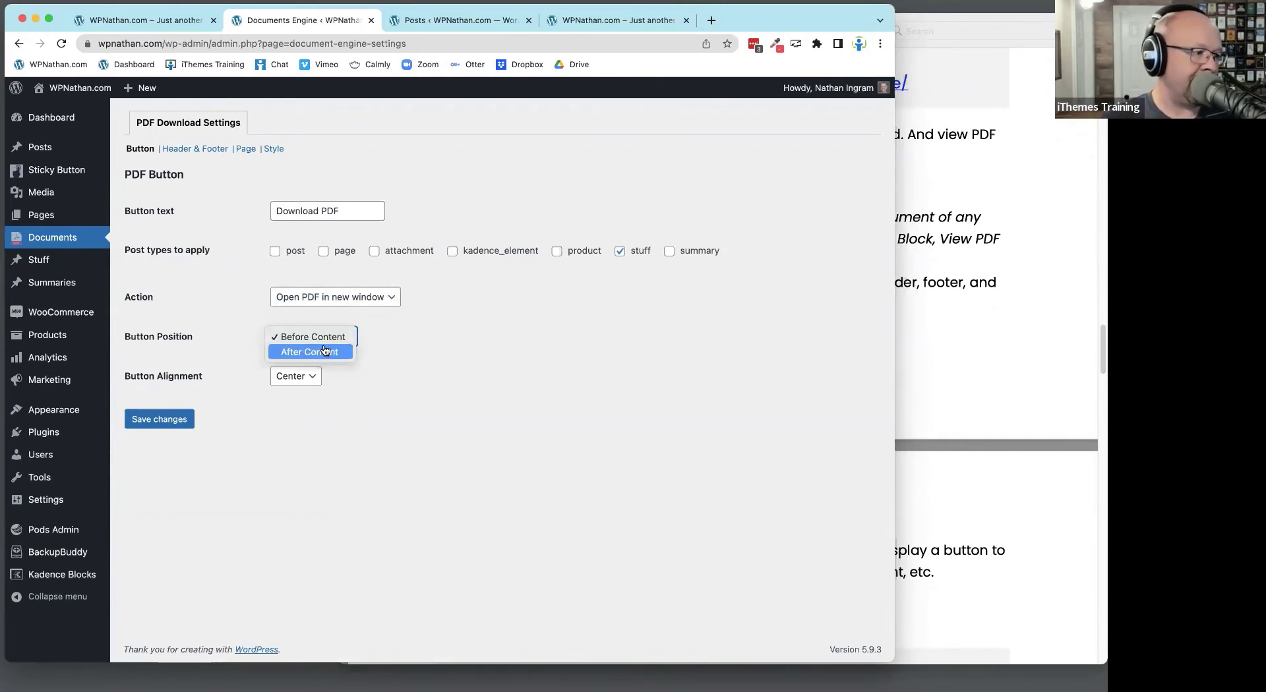
key(Escape)
click(308, 380)
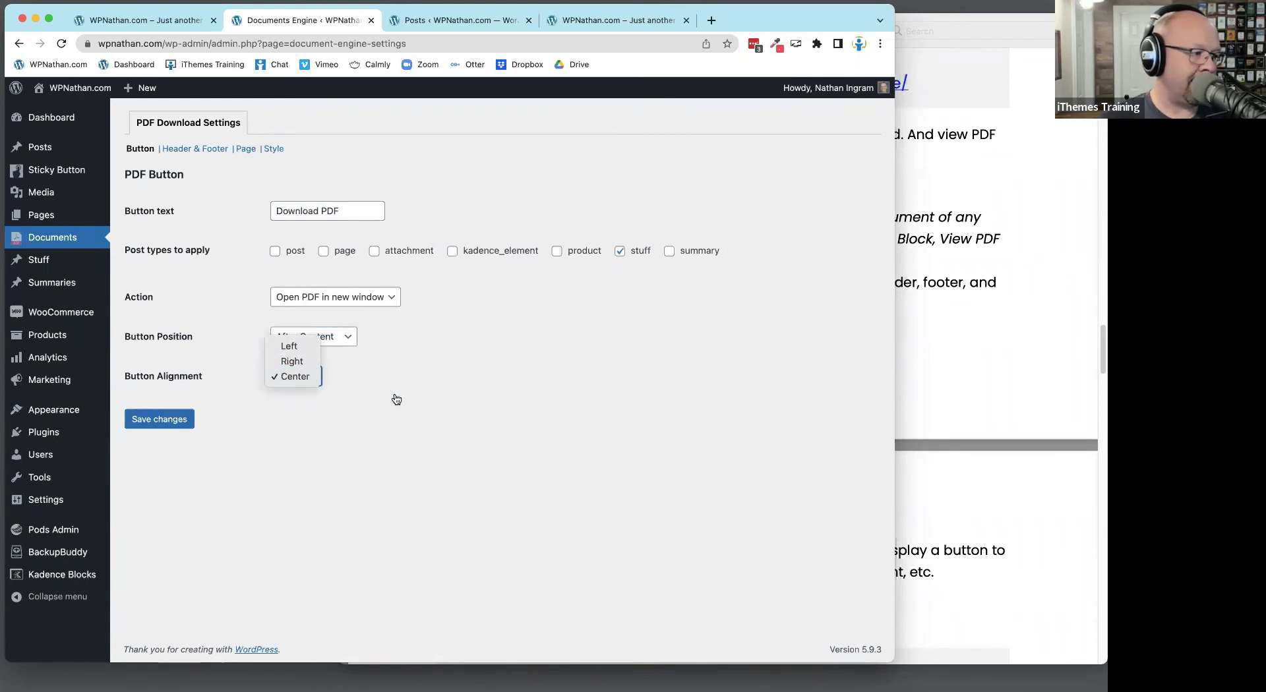
key(Escape)
click(165, 424)
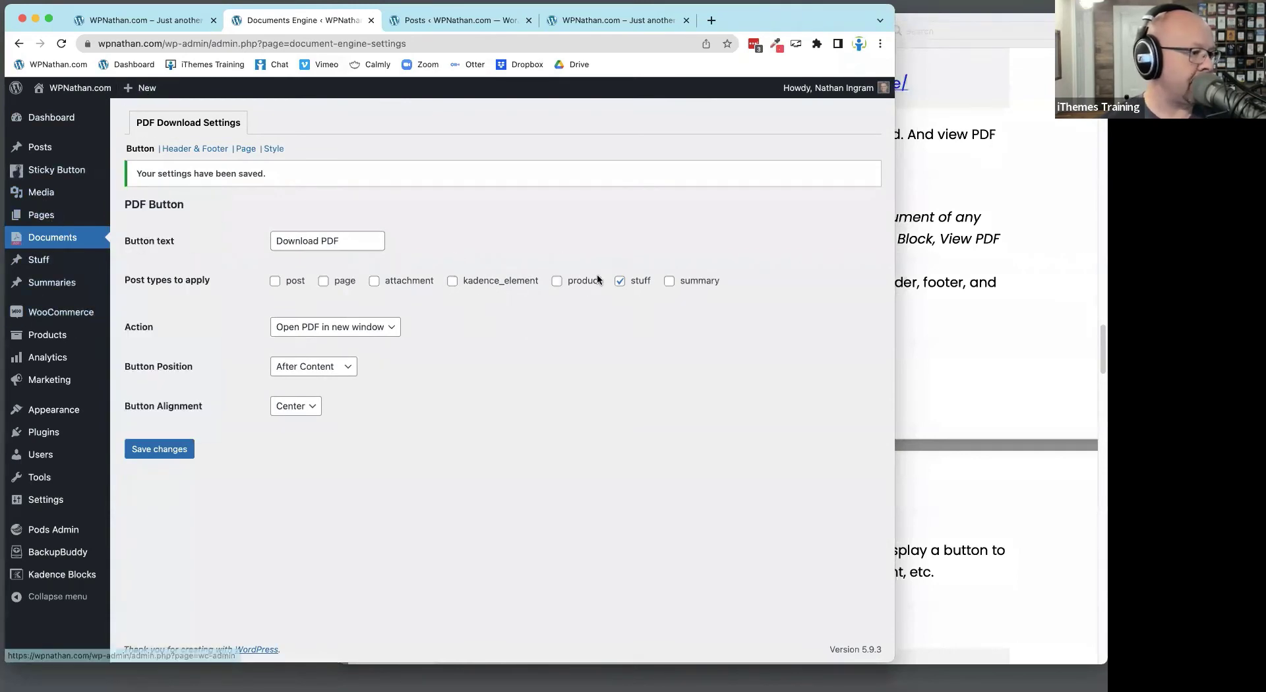
Open the All Stuff list in a new browser tab, switch to it, and close the Posts and site homepage tabs after it
right_click(132, 262)
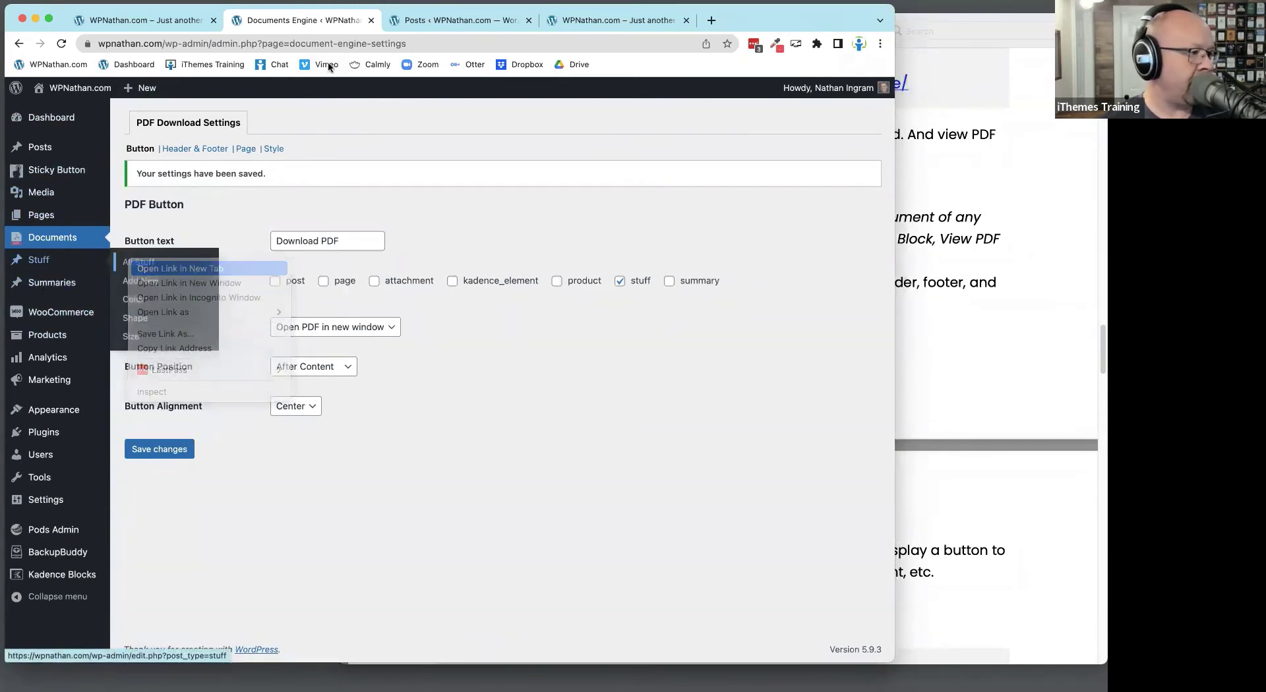
click(436, 21)
click(654, 20)
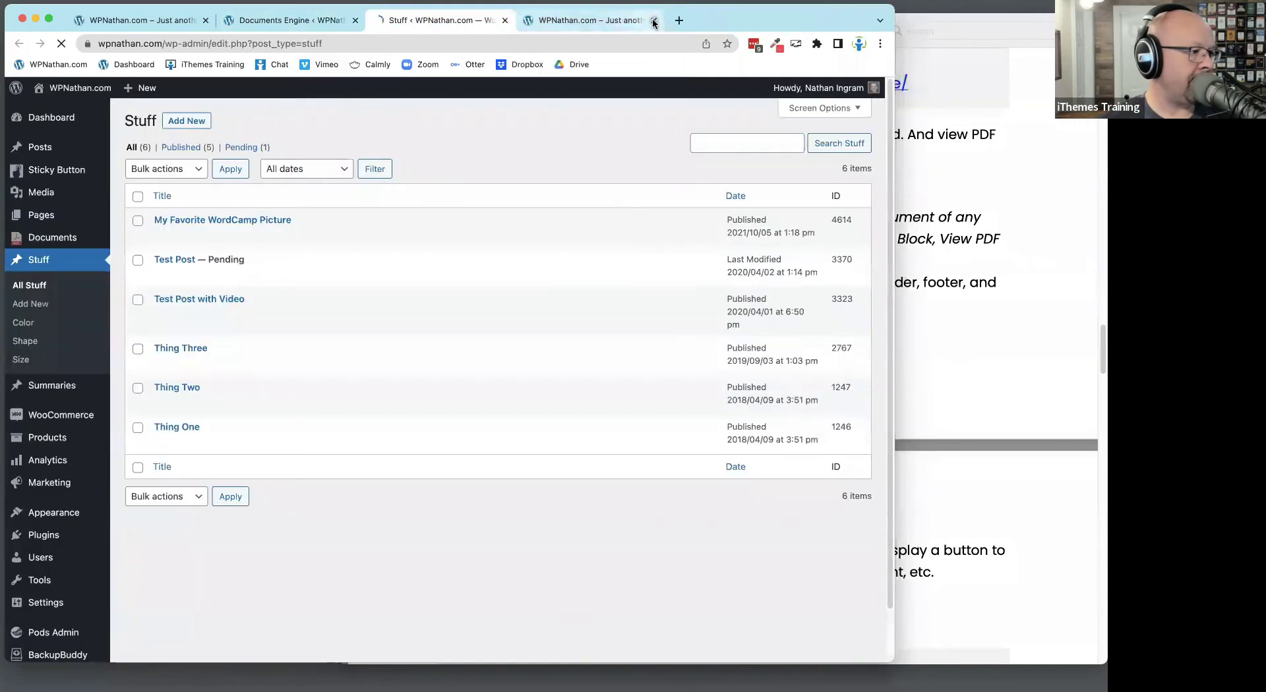
click(654, 20)
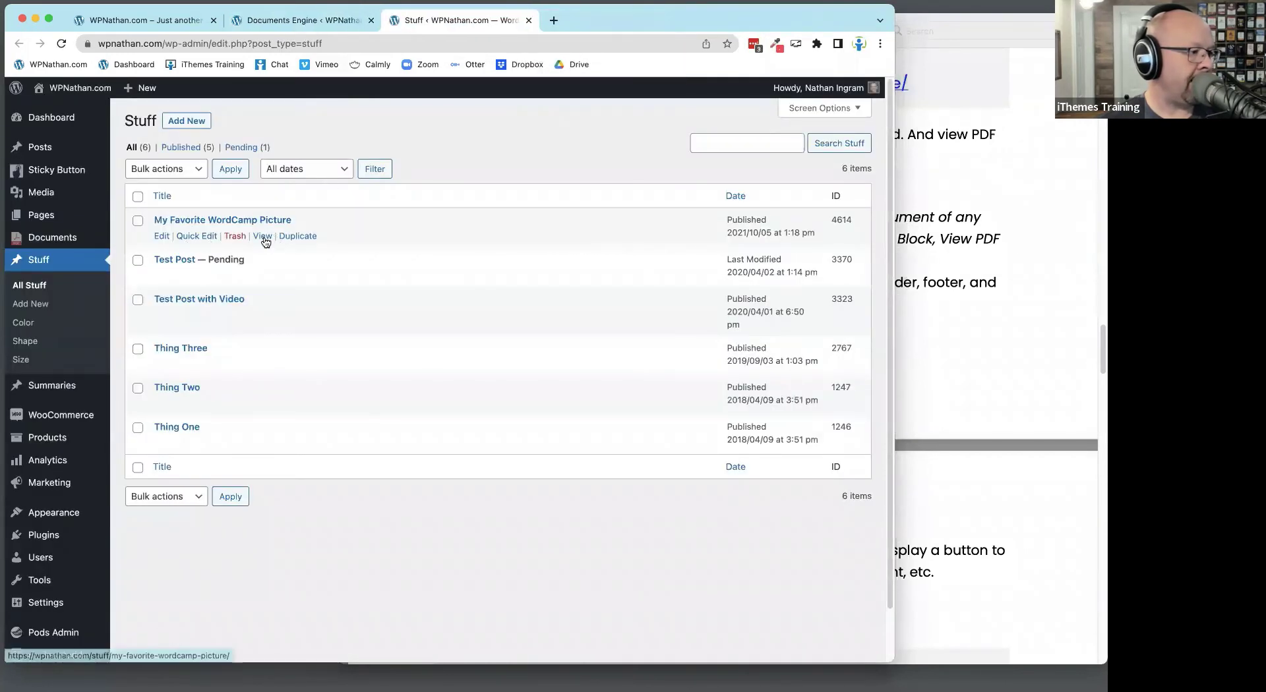
Open the My Favorite WordCamp Picture post in a new browser tab and examine its content and Download PDF button
right_click(266, 242)
click(310, 244)
click(597, 21)
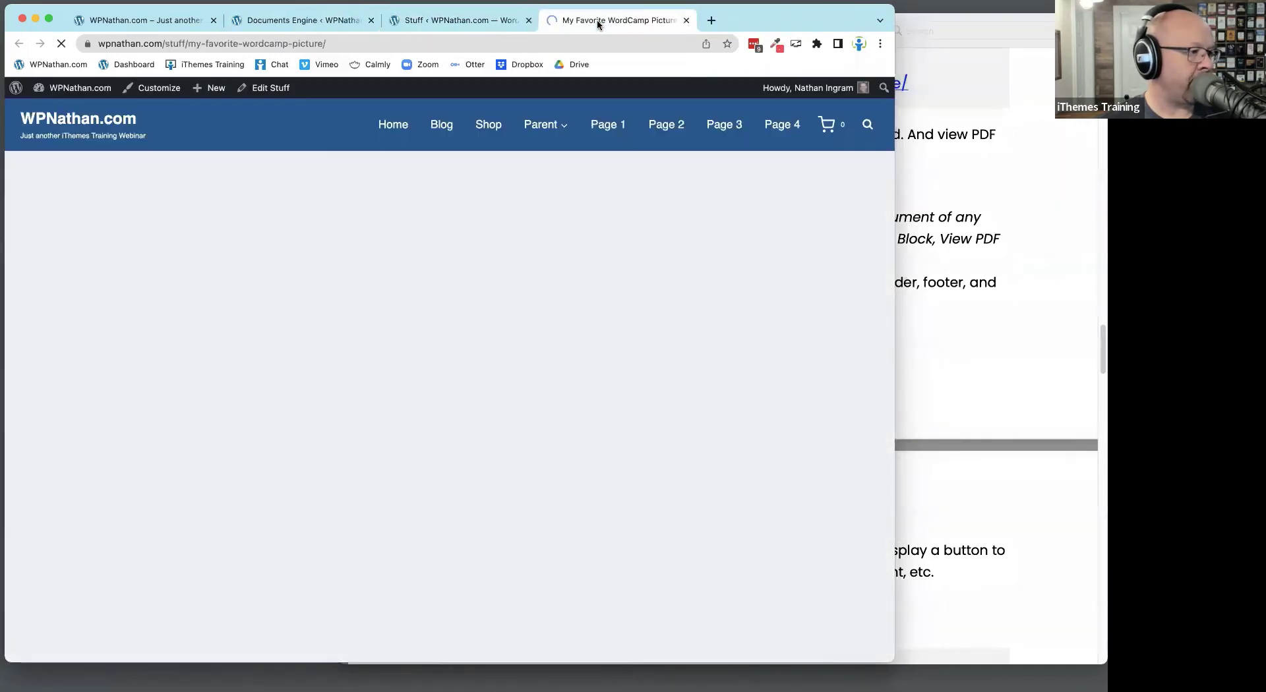
scroll(702, 271, down, 3)
scroll(701, 272, up, 3)
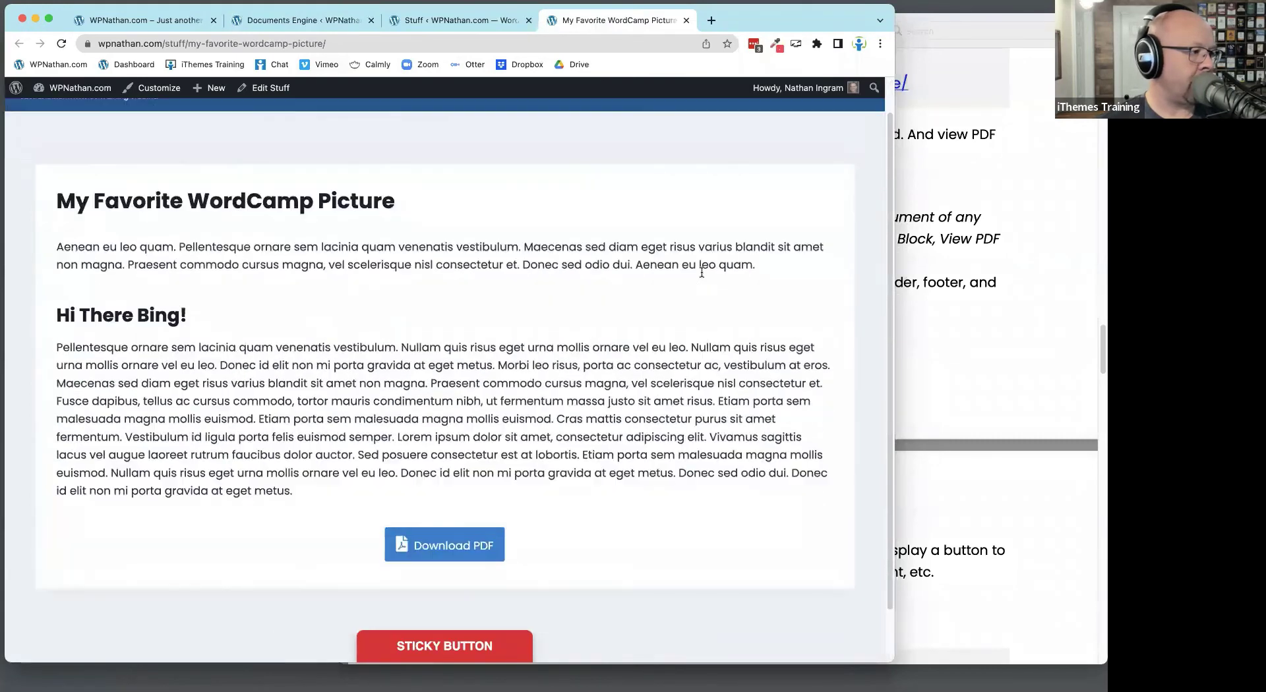
scroll(702, 271, down, 3)
drag(124, 189, 171, 379)
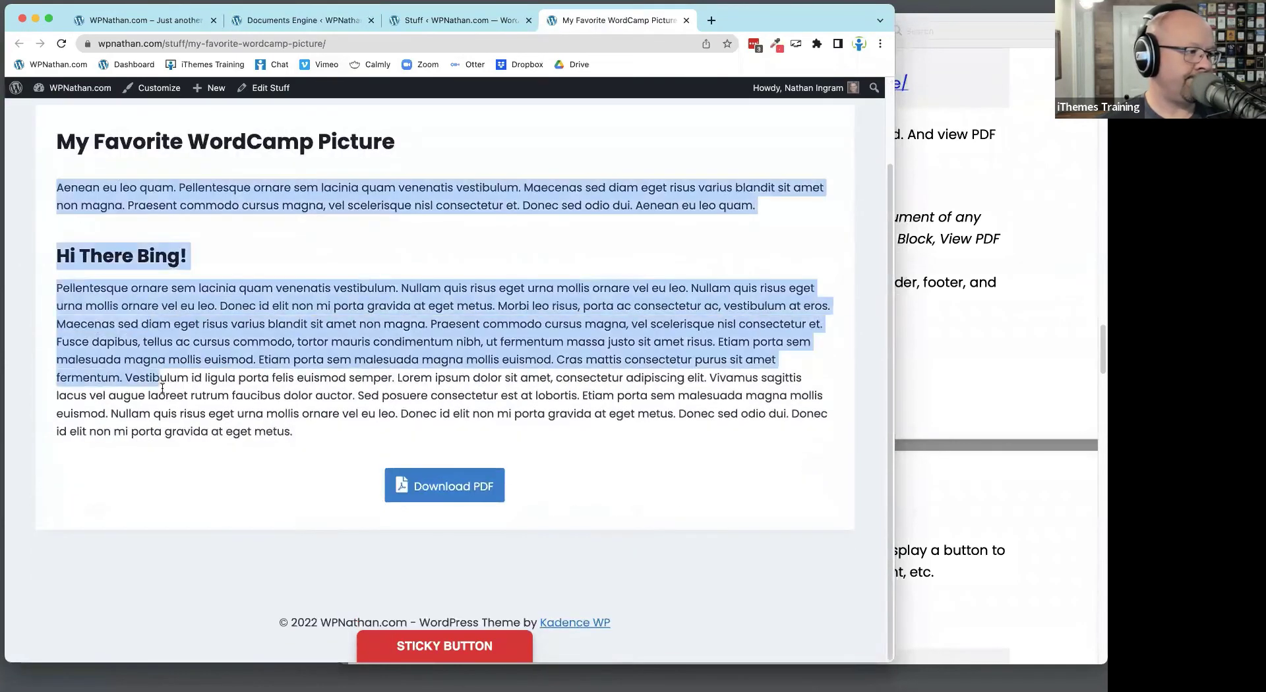
click(563, 334)
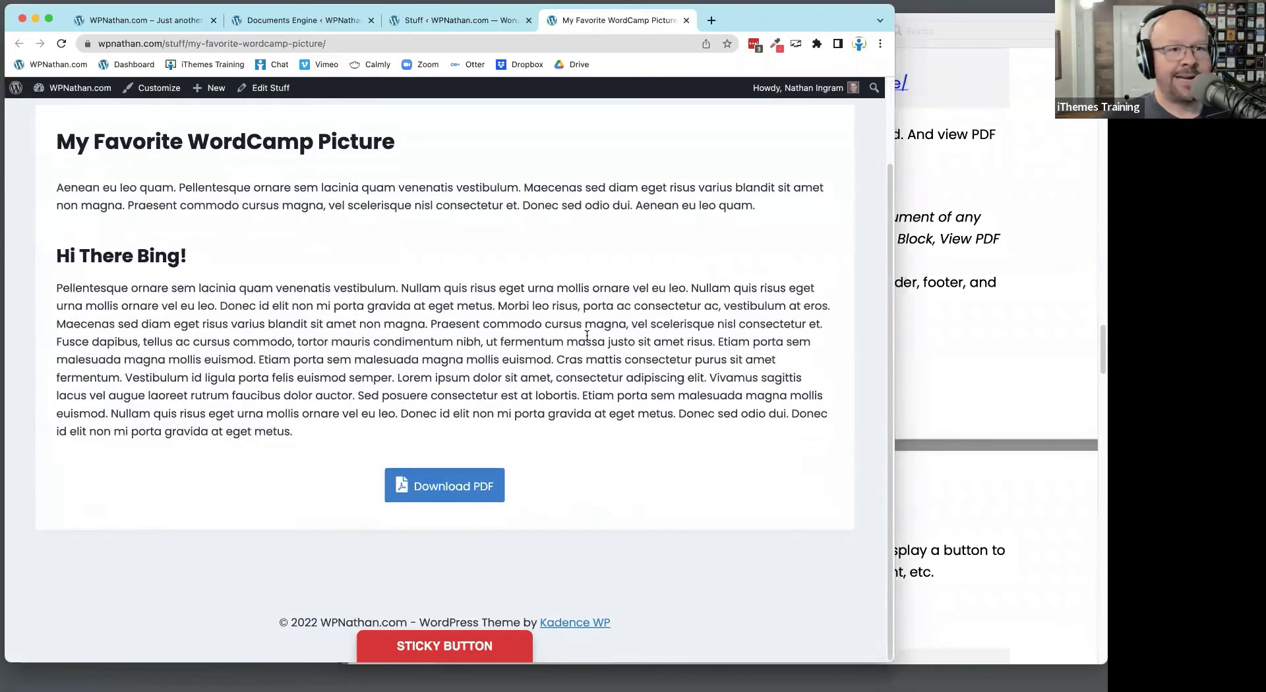
scroll(587, 335, up, 3)
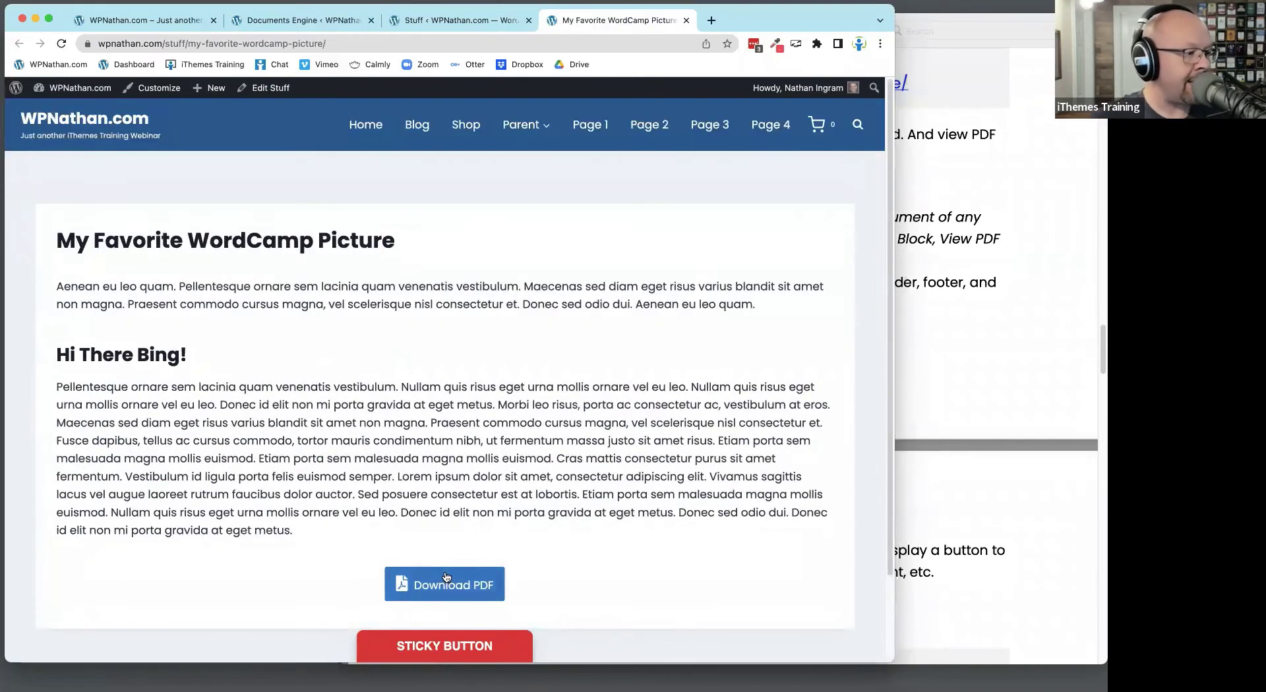
scroll(583, 553, down, 2)
Generate the post's PDF with its Download PDF button and examine the document's header, heading and body text
click(443, 491)
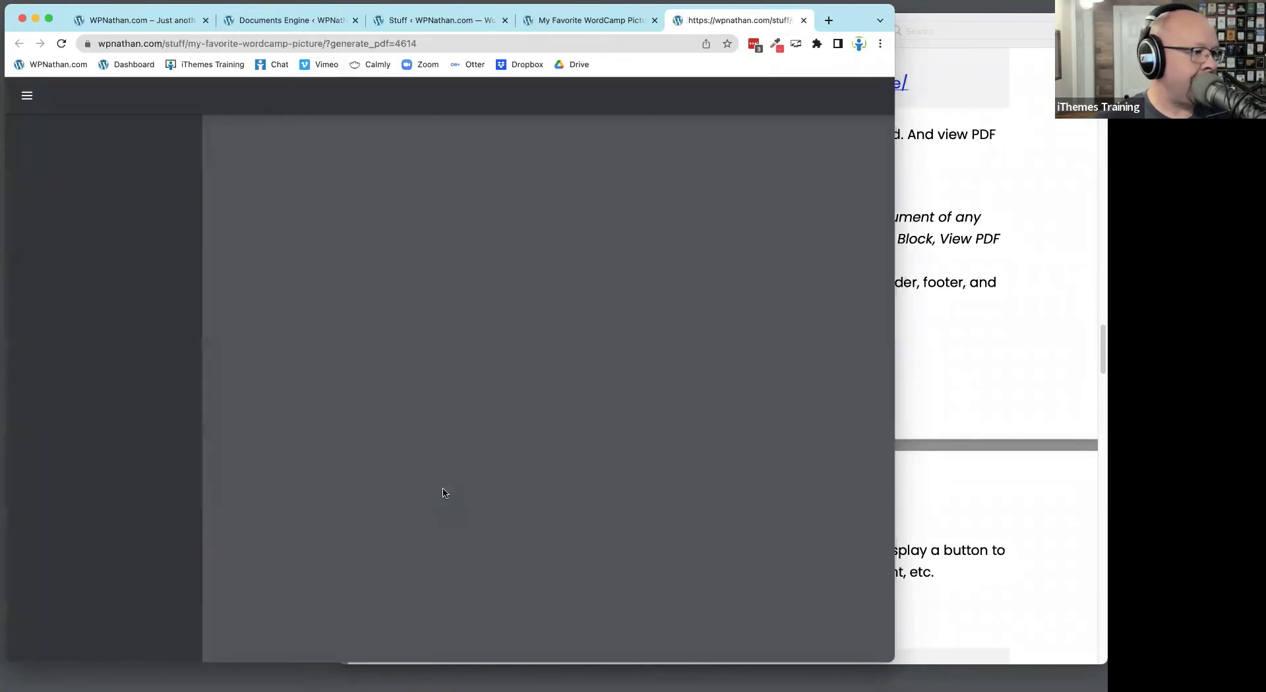
scroll(586, 486, down, 3)
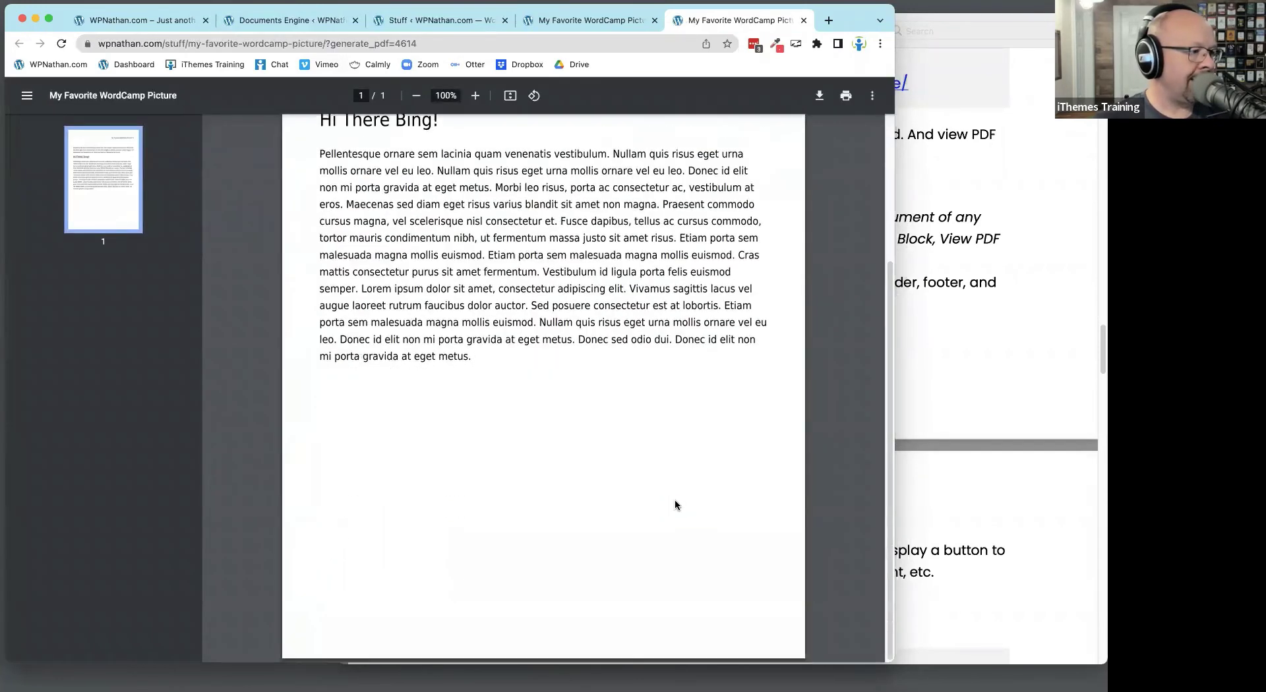
scroll(673, 492, up, 3)
drag(437, 320, 549, 282)
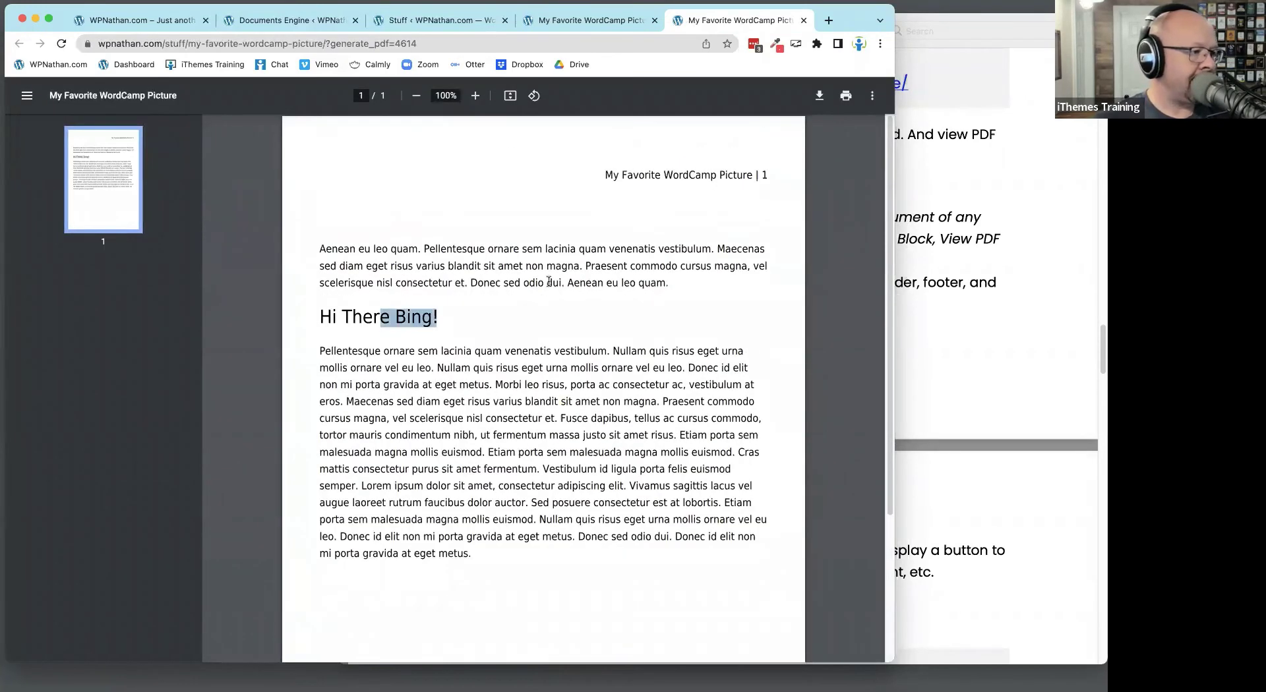
drag(556, 368, 621, 519)
drag(605, 173, 783, 175)
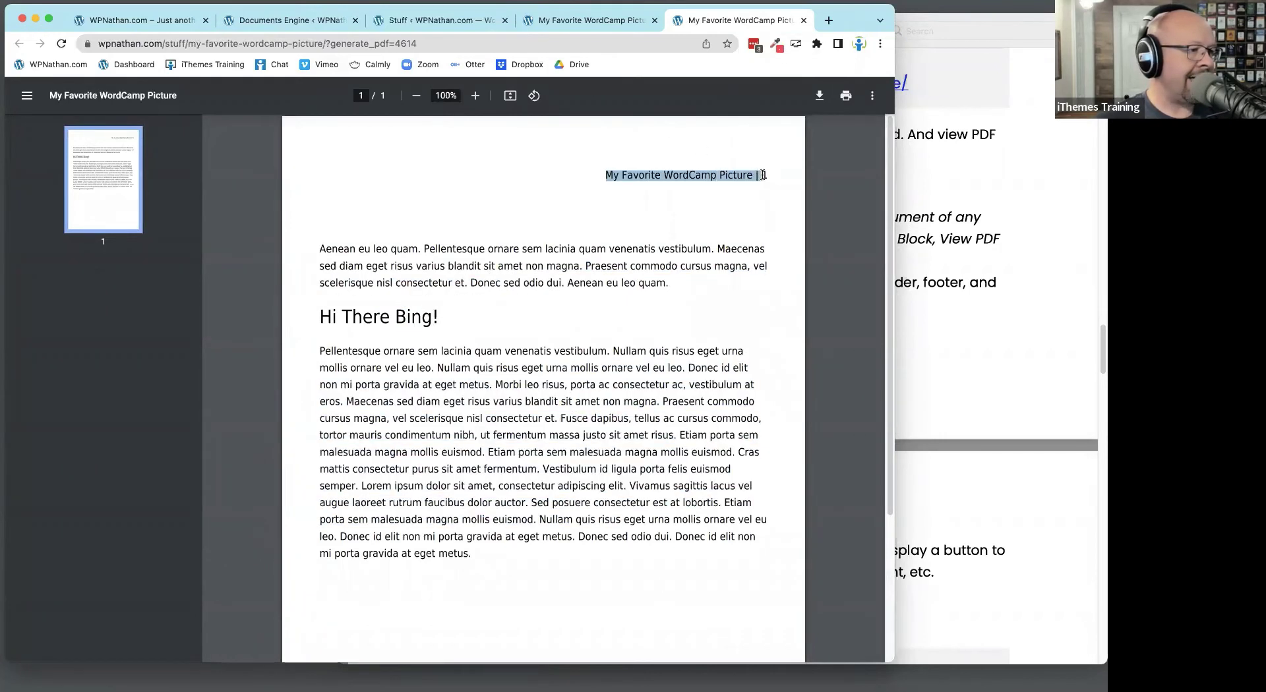
click(782, 175)
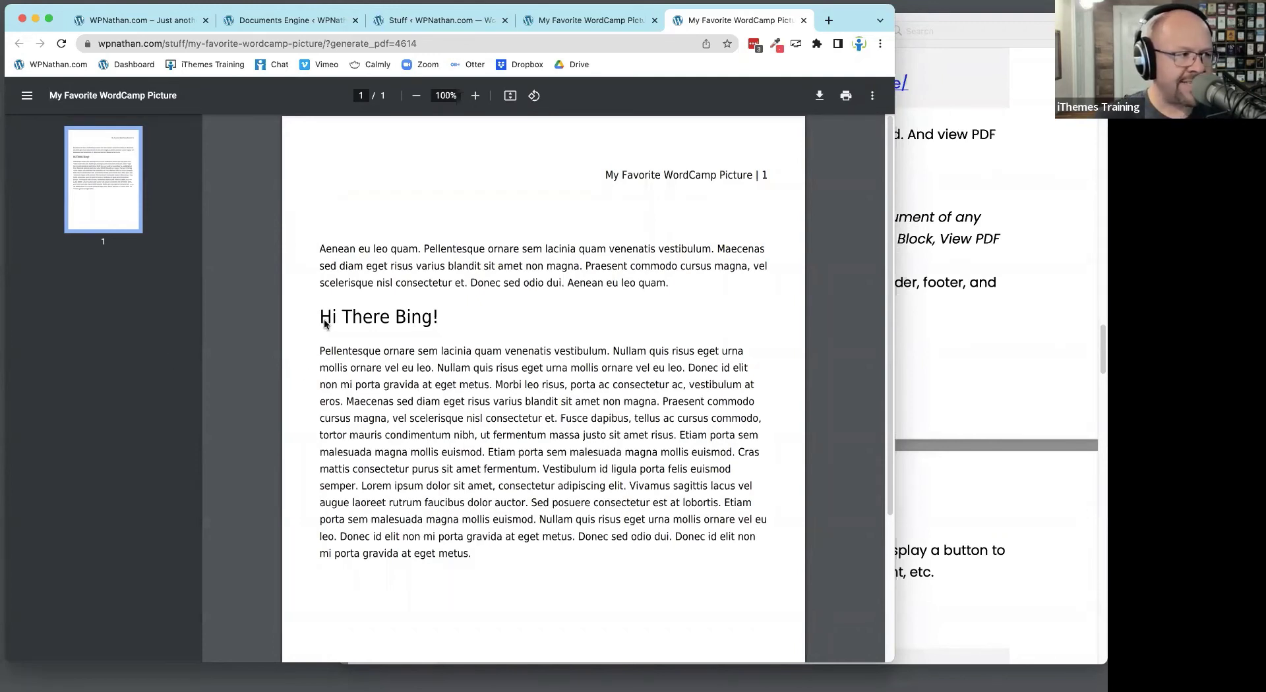
In Document Engine's PDF style settings, clear the custom CSS and turn off use of the current theme's CSS
click(153, 16)
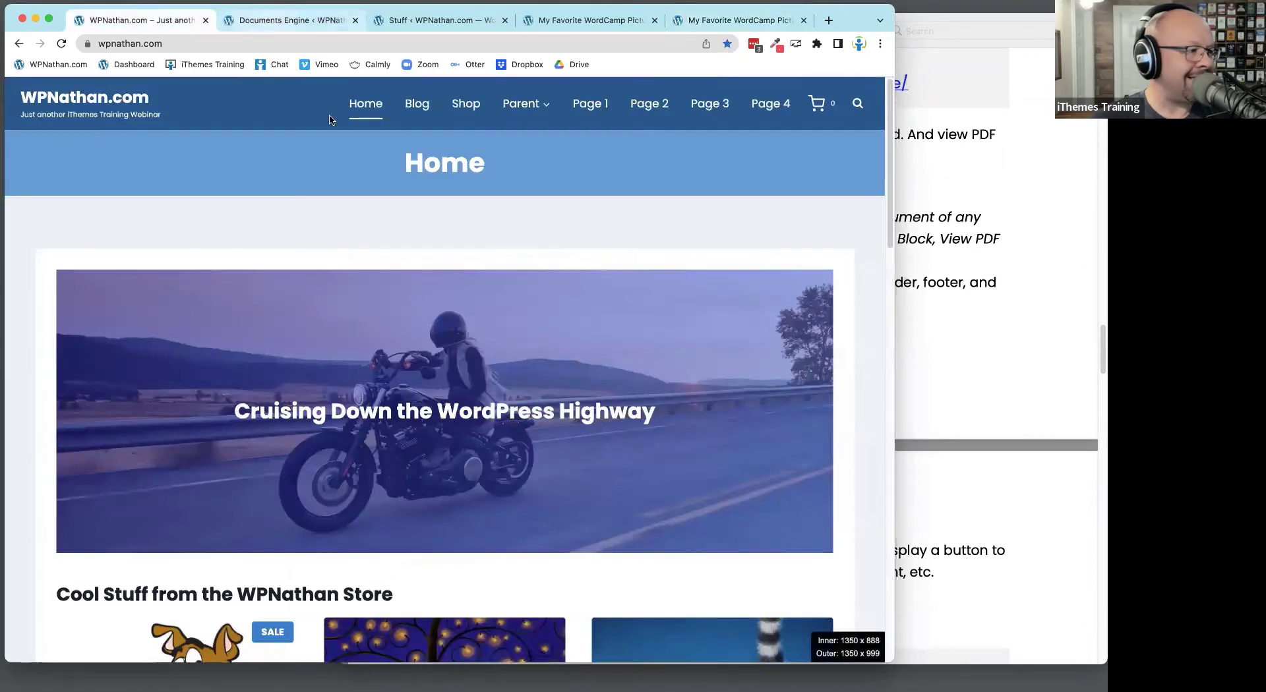
click(293, 20)
click(273, 149)
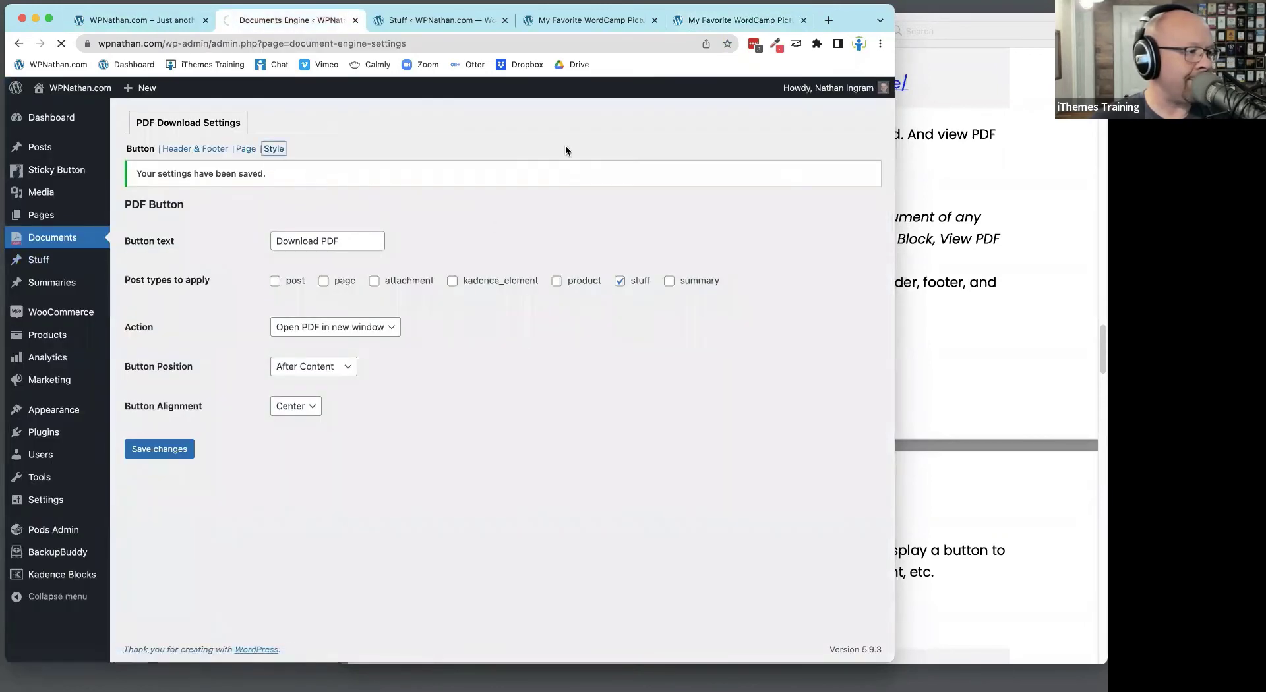
click(479, 273)
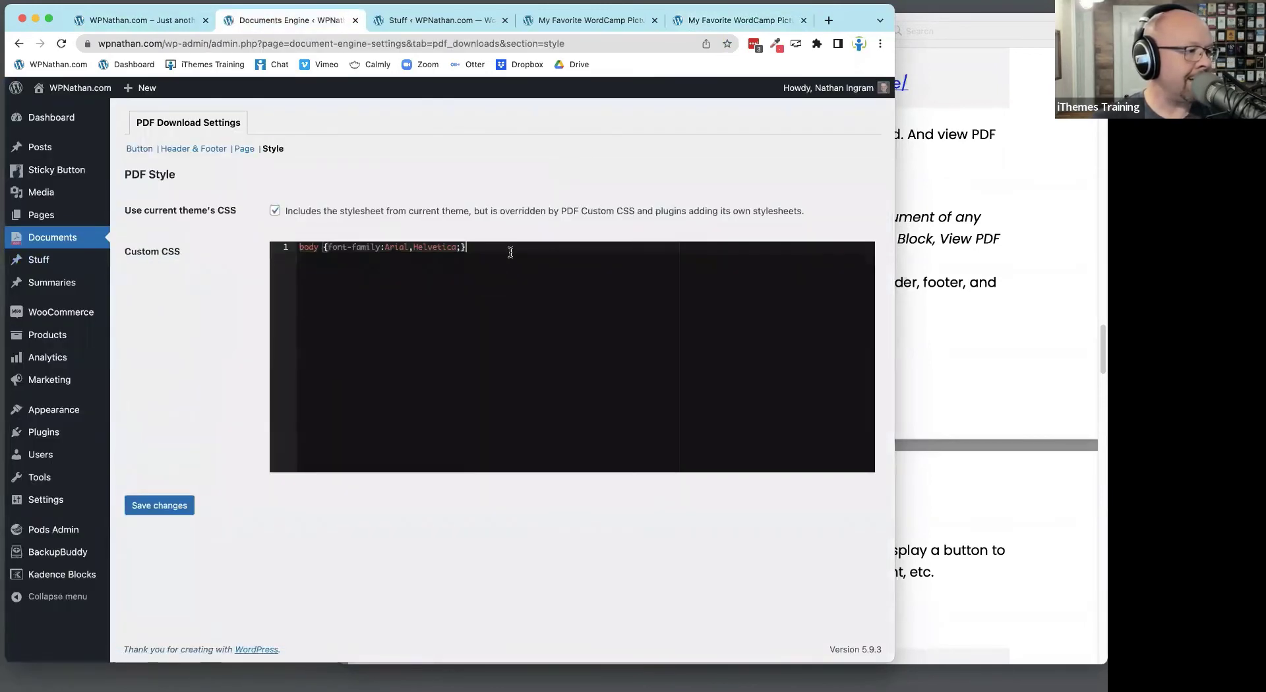
key(super+a)
key(BackSpace)
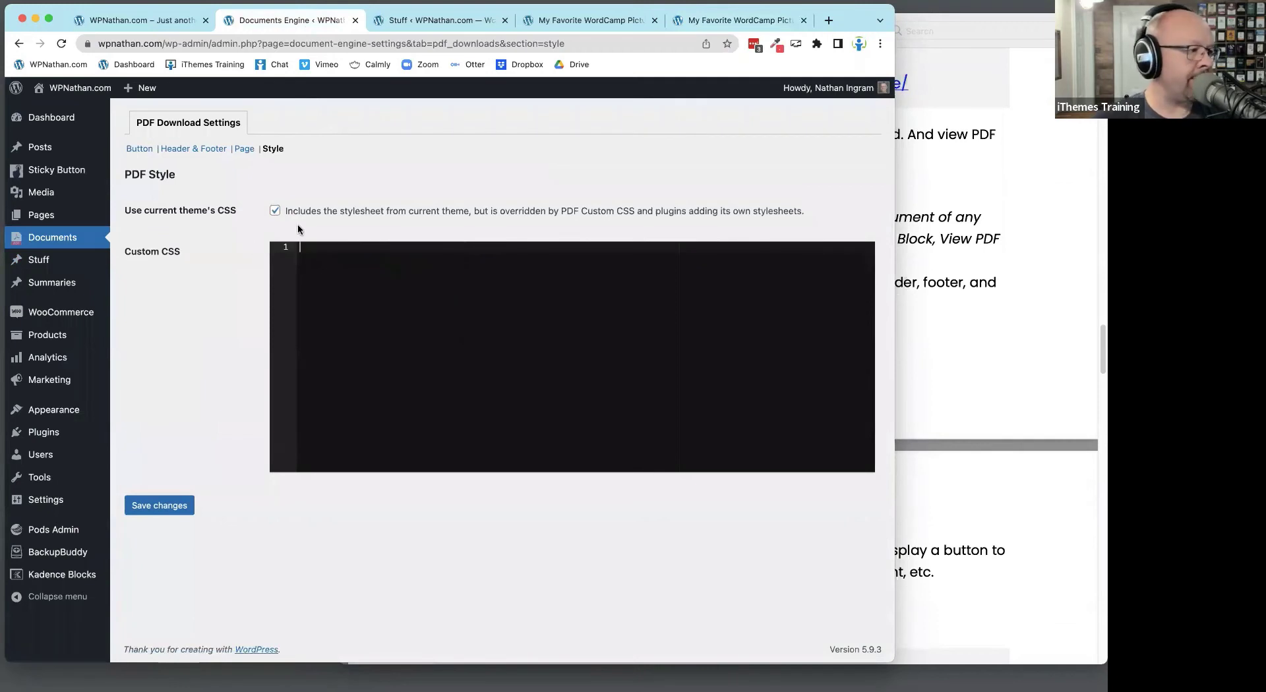
click(275, 210)
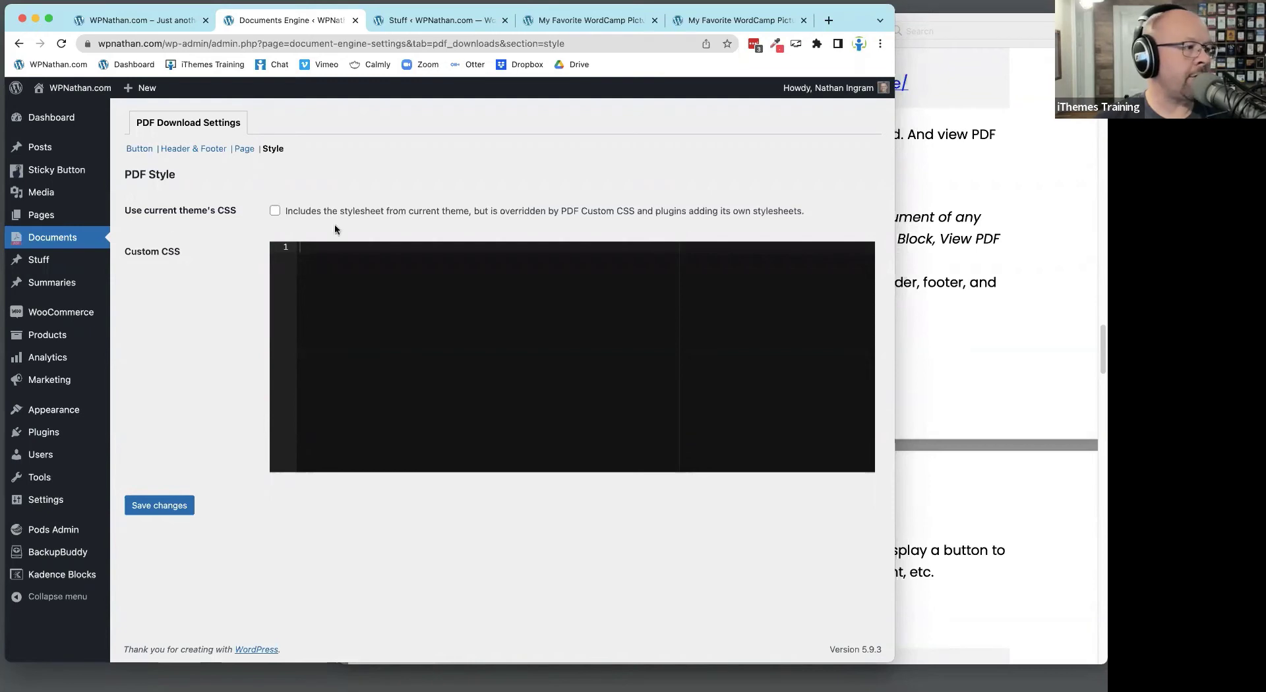
Check the text styling of the generated PDF's first paragraph, then return to the Document Engine settings
click(709, 21)
drag(442, 250, 638, 284)
click(638, 283)
triple_click(447, 284)
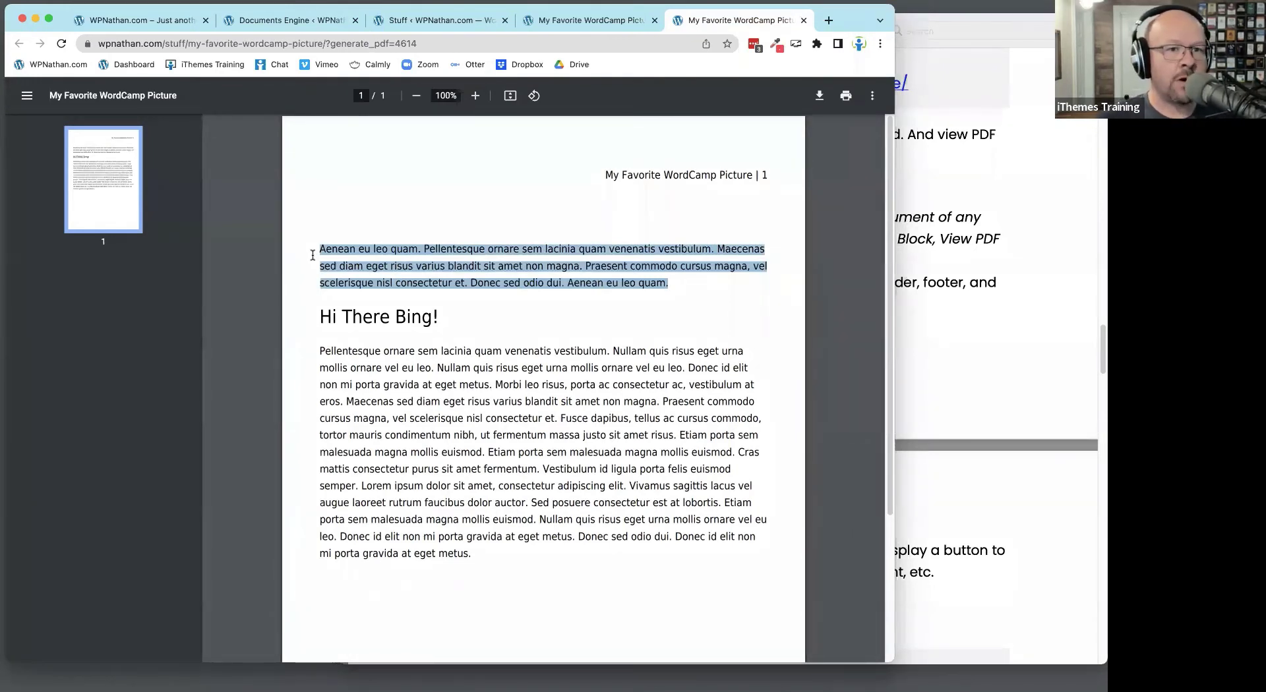
click(290, 22)
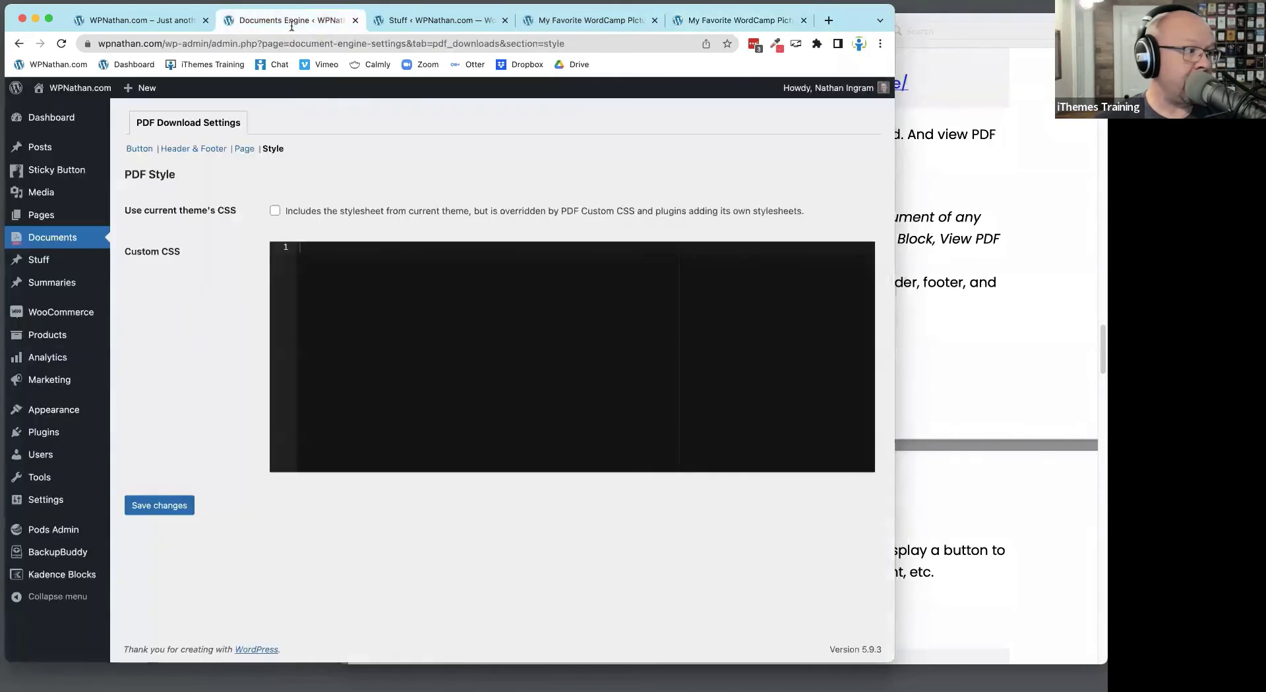
Open the PDF header and footer settings and inspect the browser console while trying to browse for a header logo
click(210, 149)
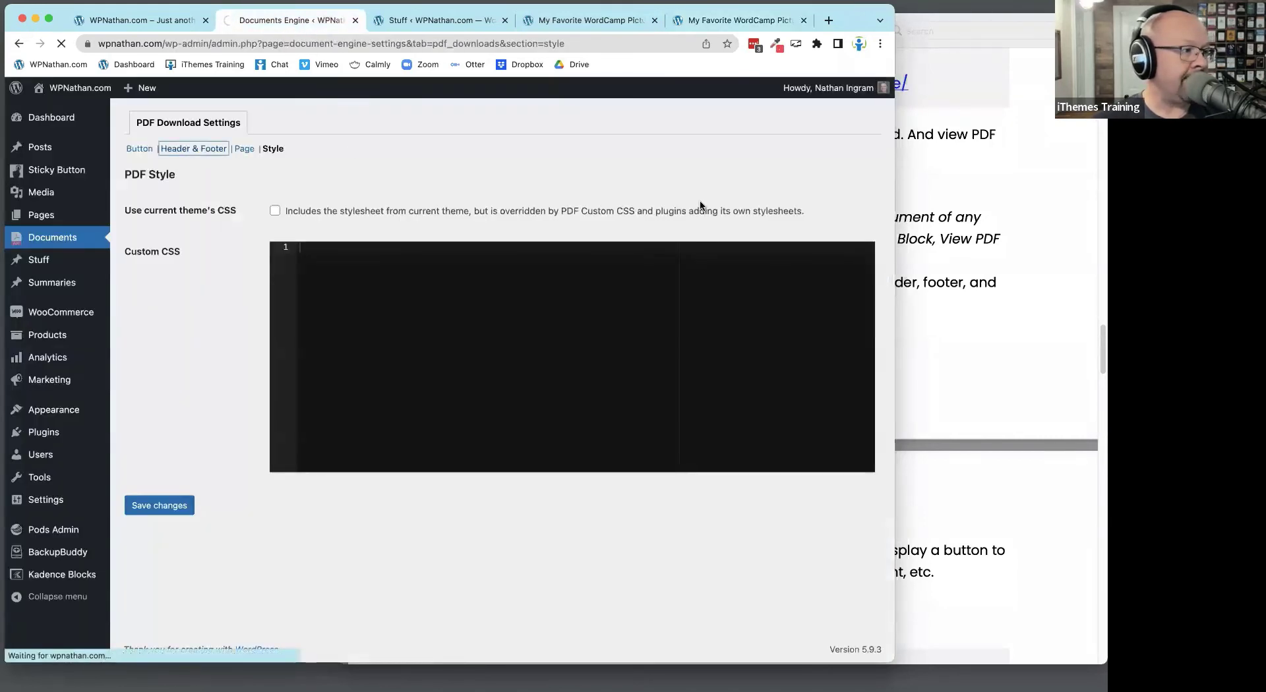
scroll(699, 241, down, 1)
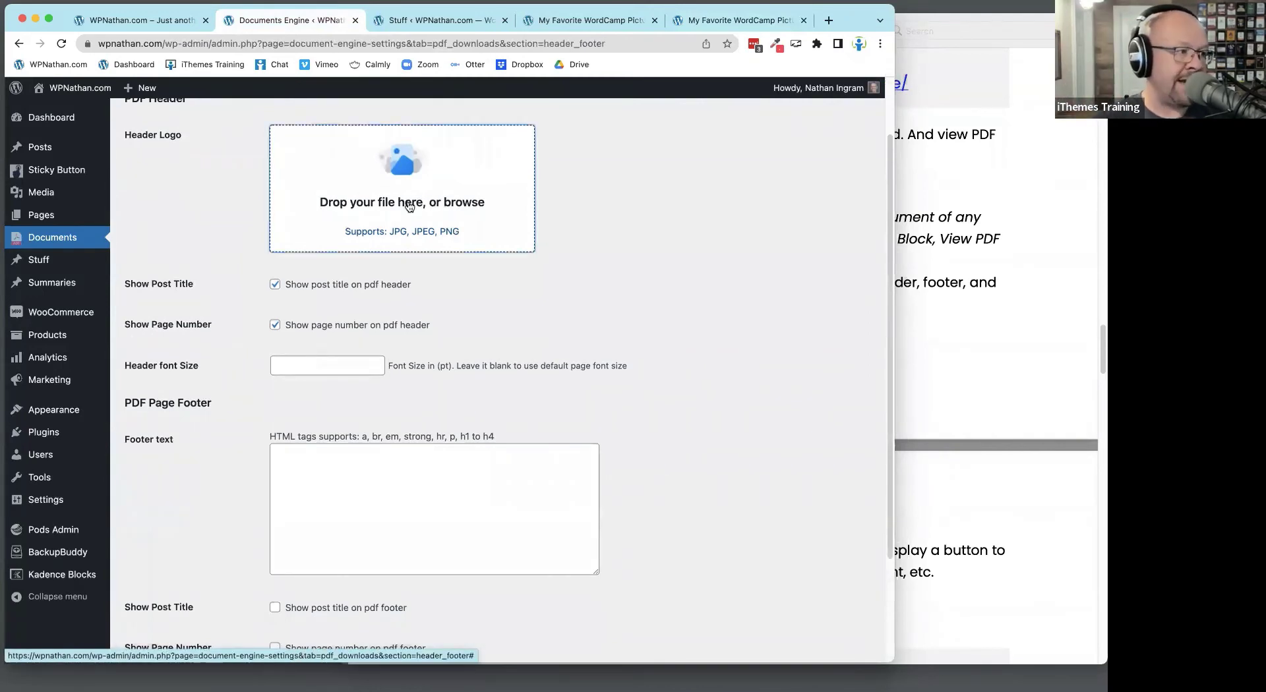
right_click(765, 216)
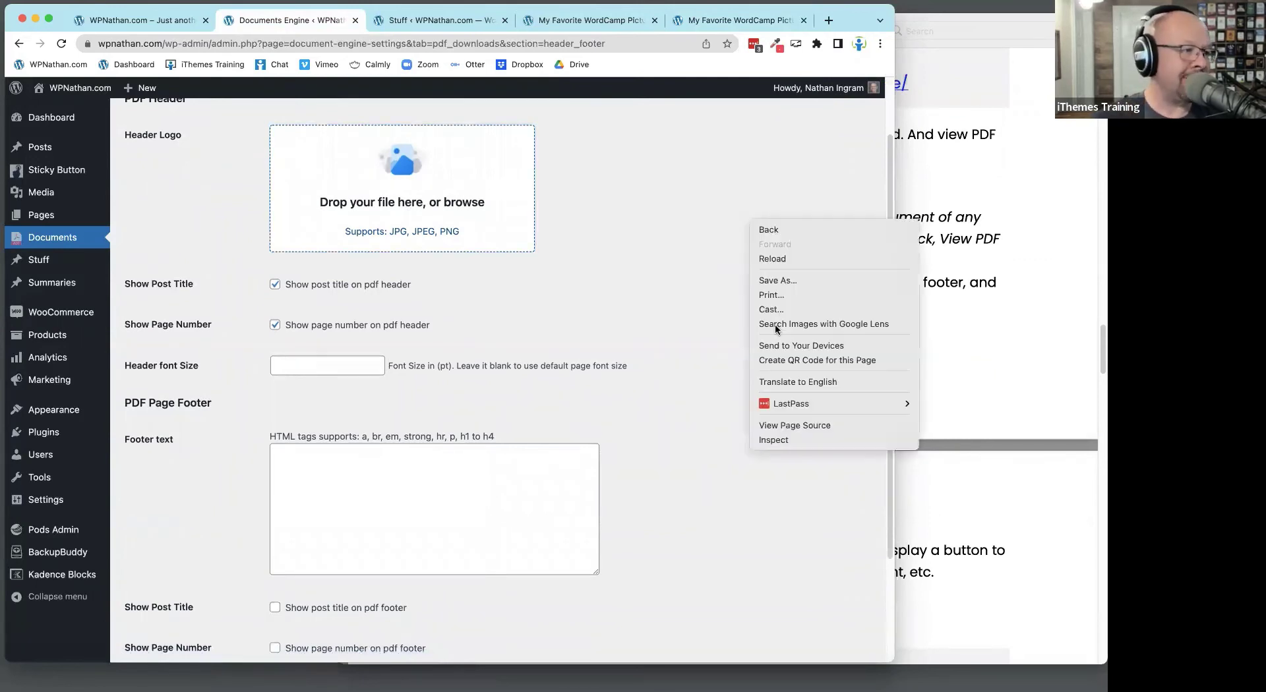
click(662, 440)
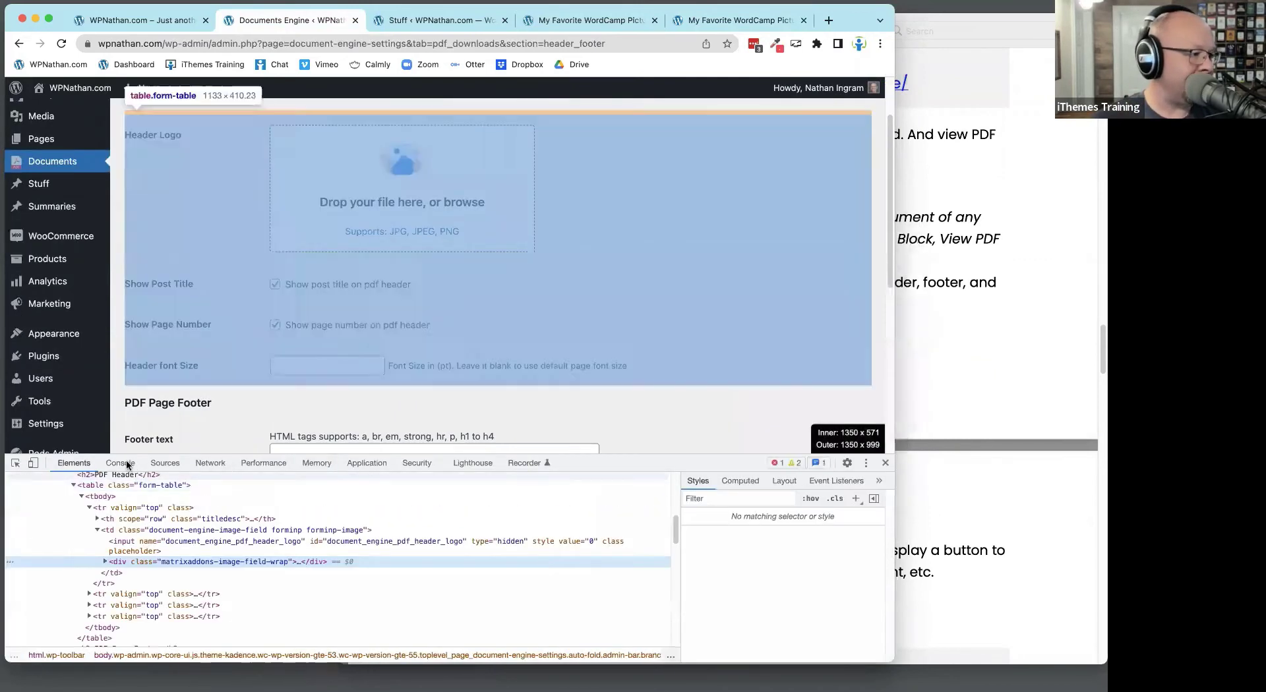
click(122, 463)
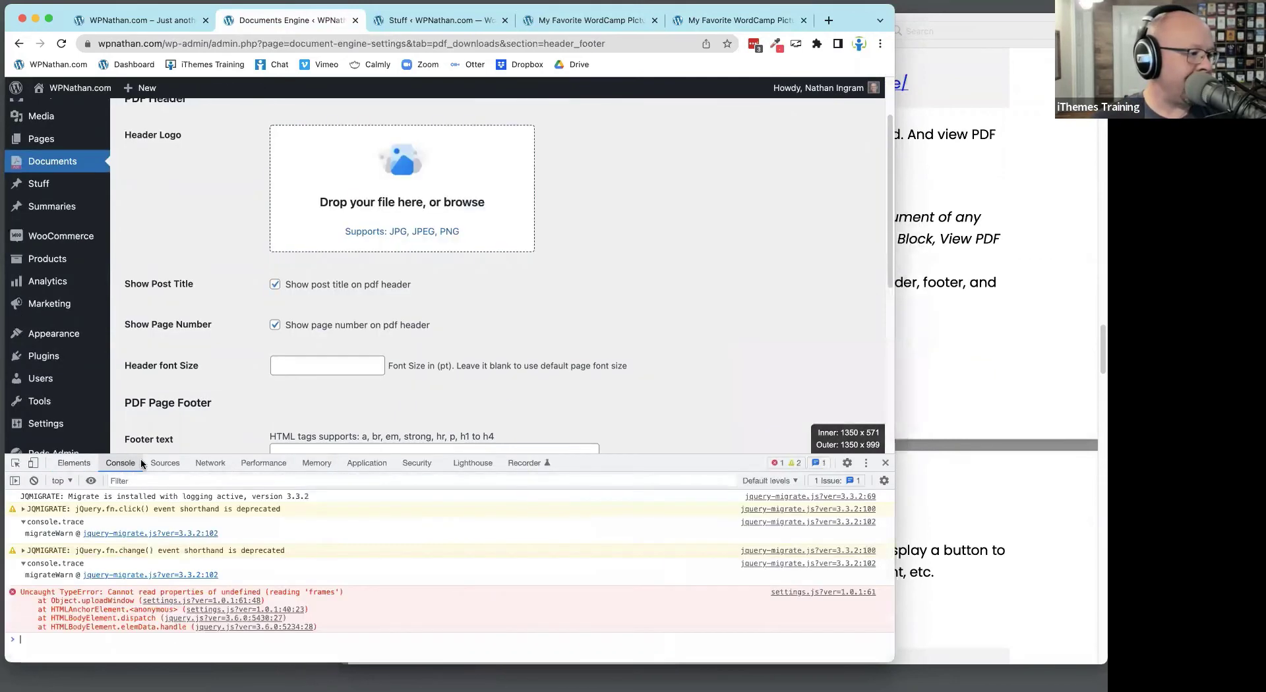
click(390, 193)
click(390, 194)
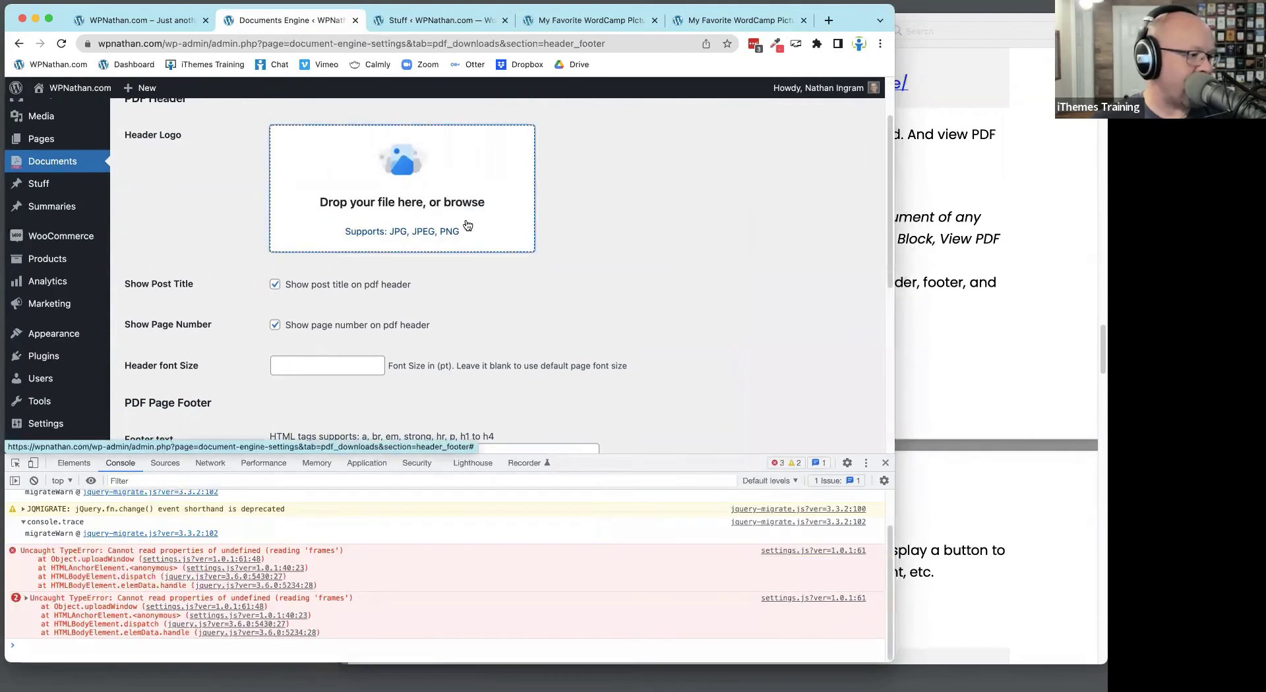
click(886, 463)
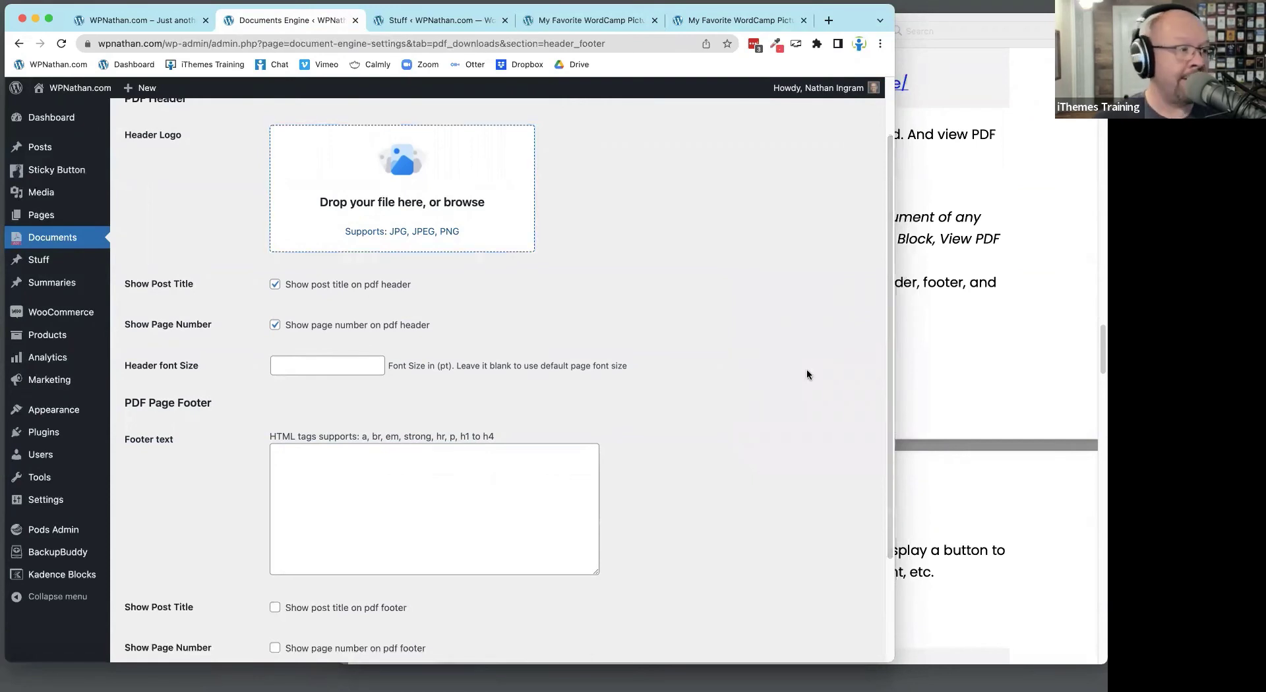
Move the generated PDF's tab beside the Documents Engine tab, examine the PDF's page header and return to the settings
scroll(767, 257, up, 1)
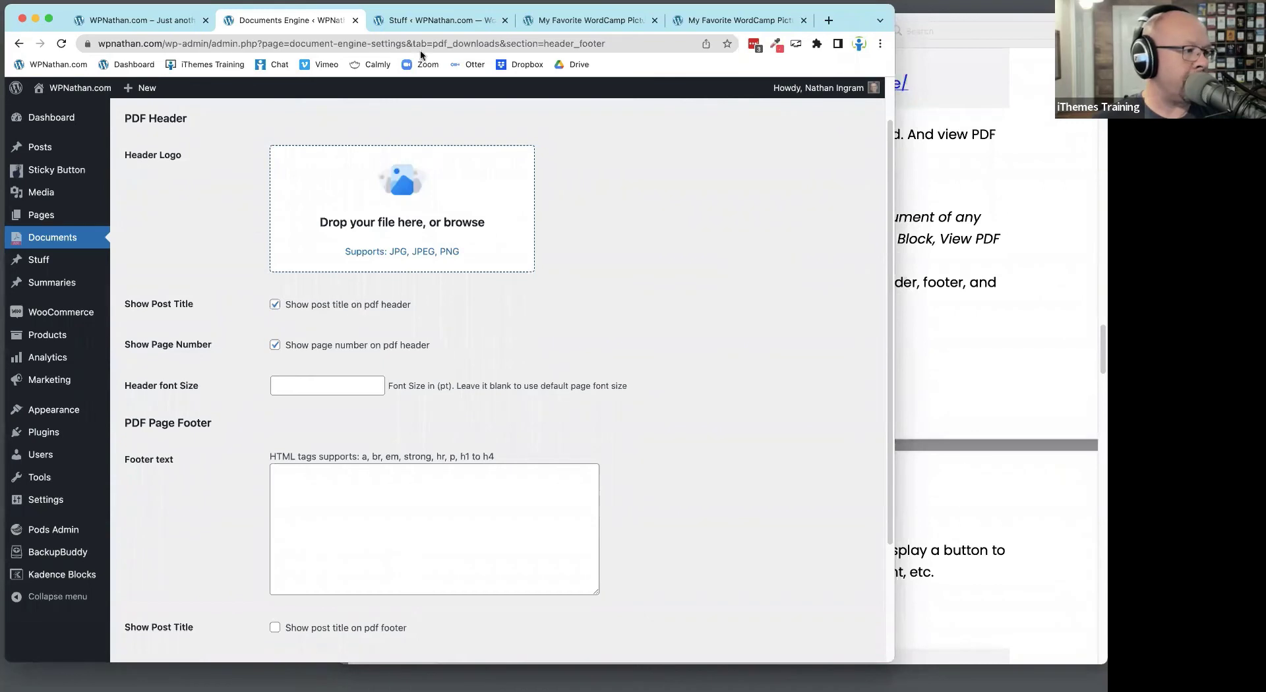
drag(601, 28, 446, 41)
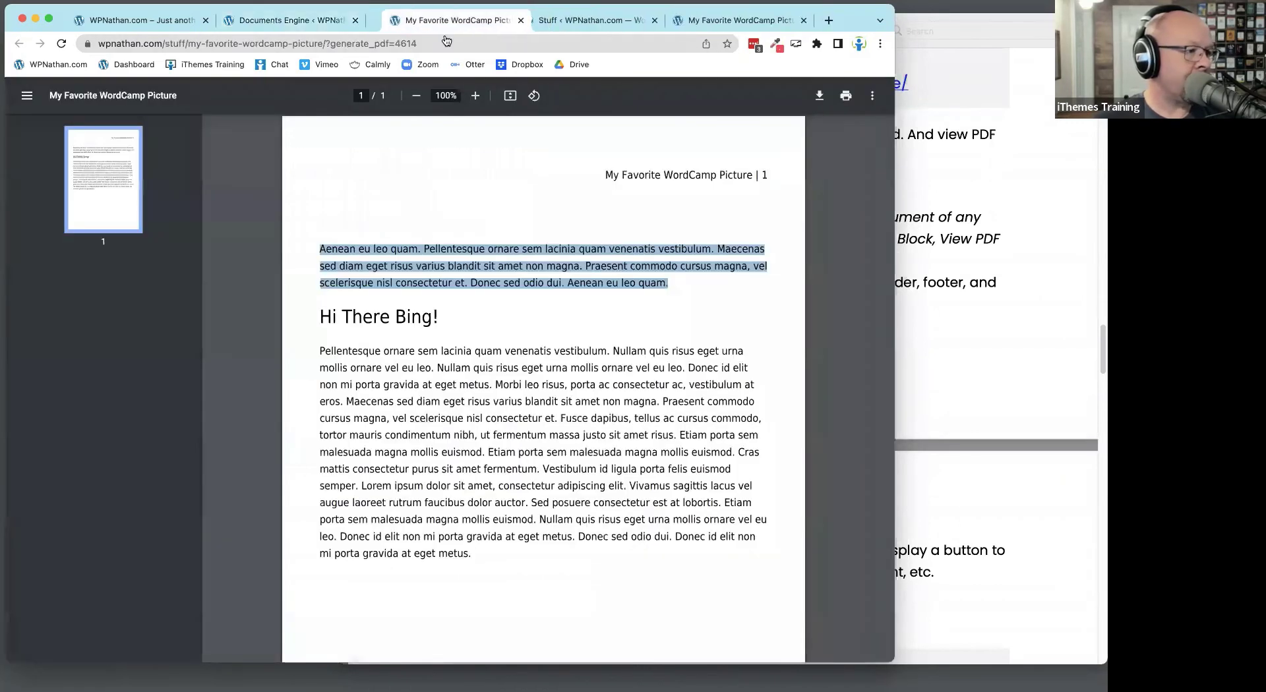
triple_click(765, 173)
click(300, 23)
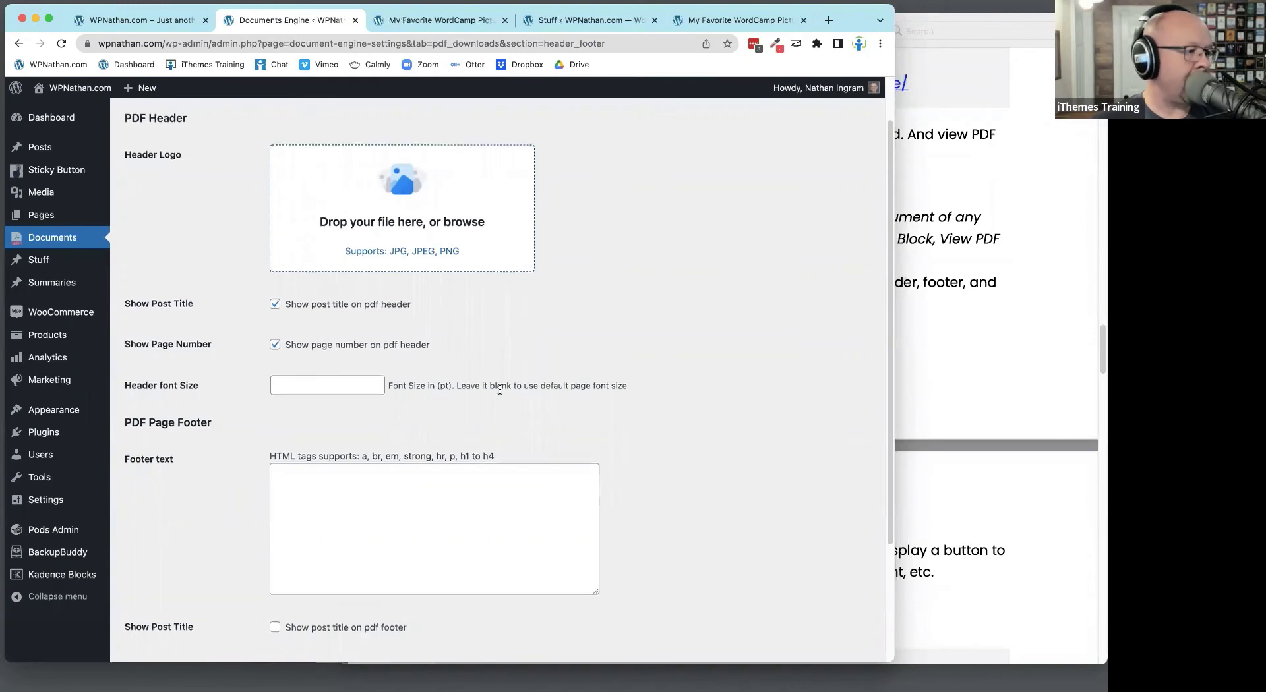
Review the header font size, footer text, footer title, page number and footer font size settings for the PDF
scroll(500, 389, down, 3)
click(296, 307)
scroll(587, 360, down, 1)
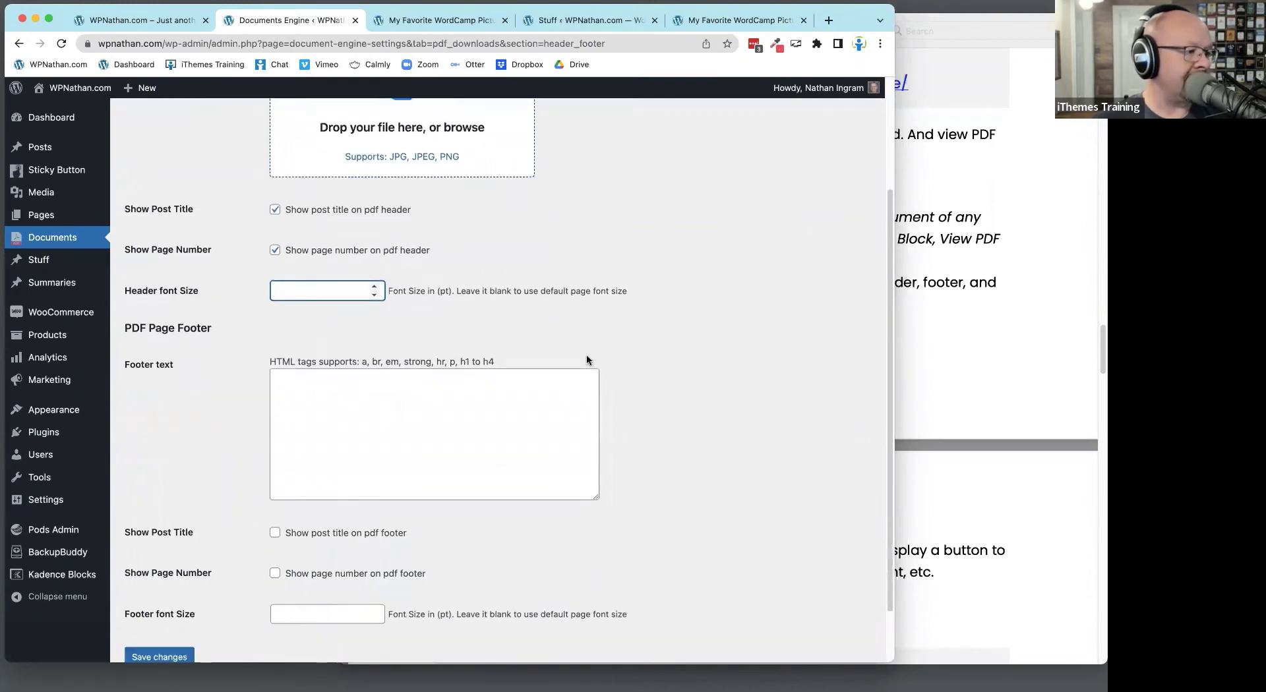
scroll(587, 361, down, 1)
click(317, 329)
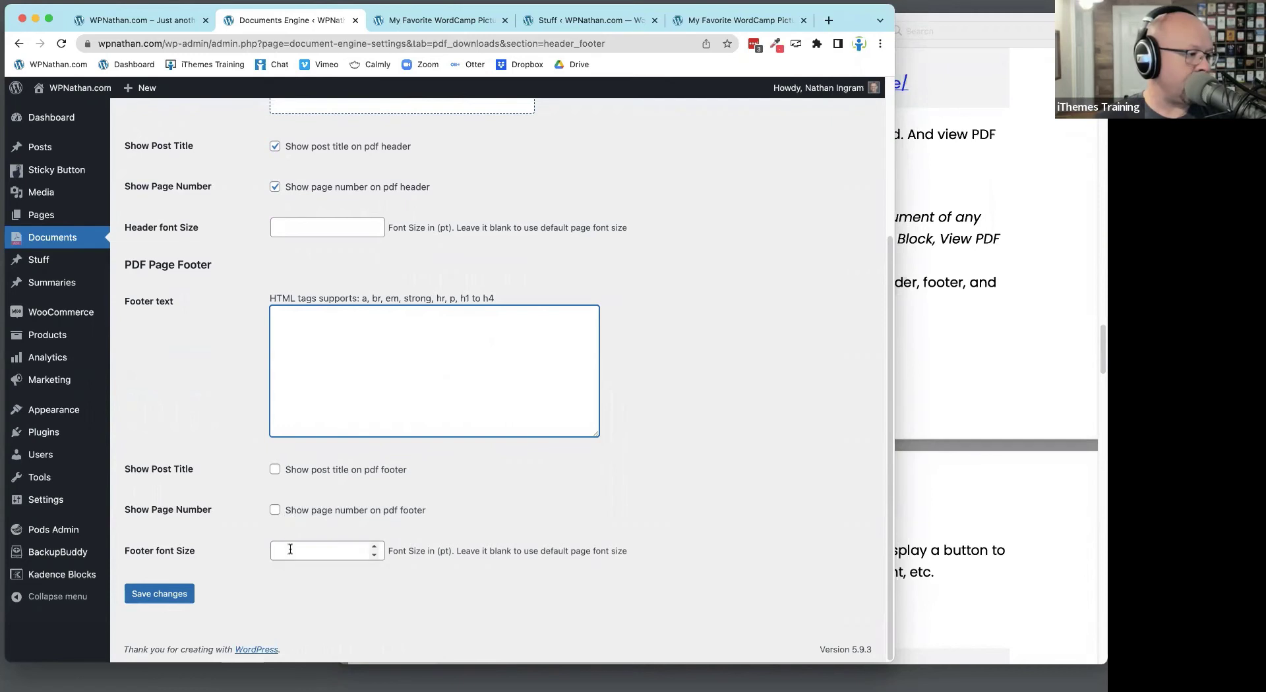
scroll(619, 545, up, 5)
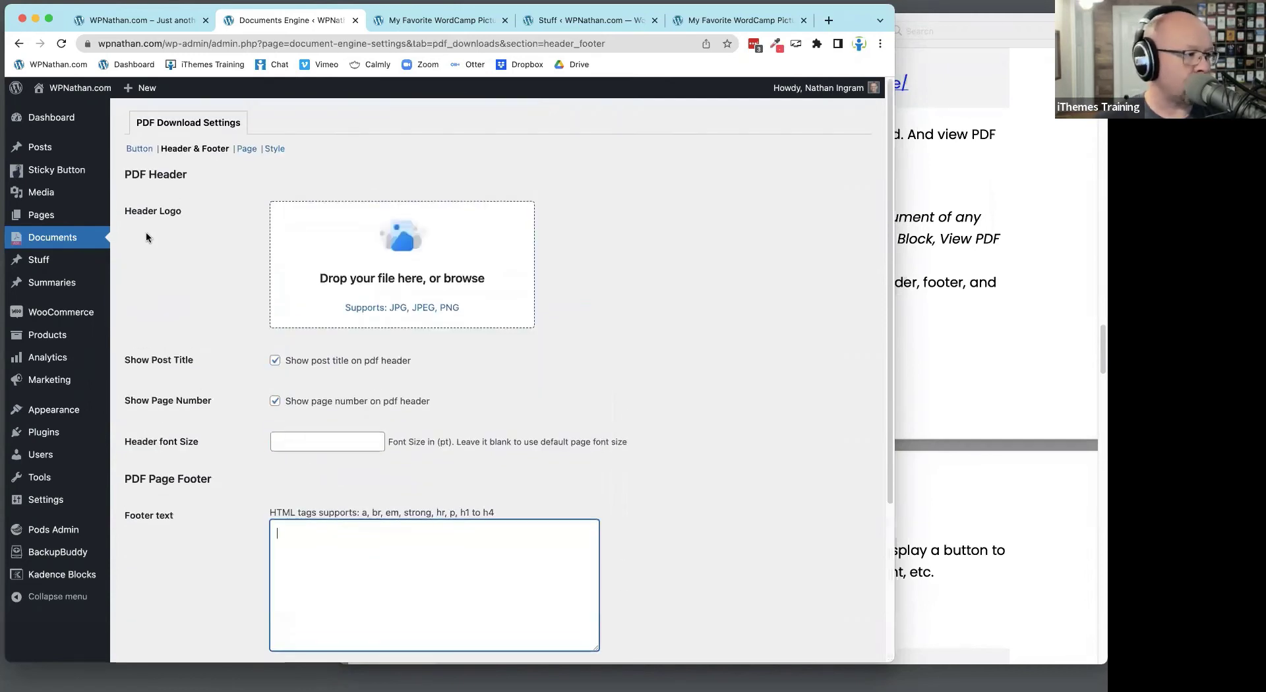
Open the PDF page setup and review the orientation choices, keeping Horizontal, along with the font size, margin and protection options
click(253, 149)
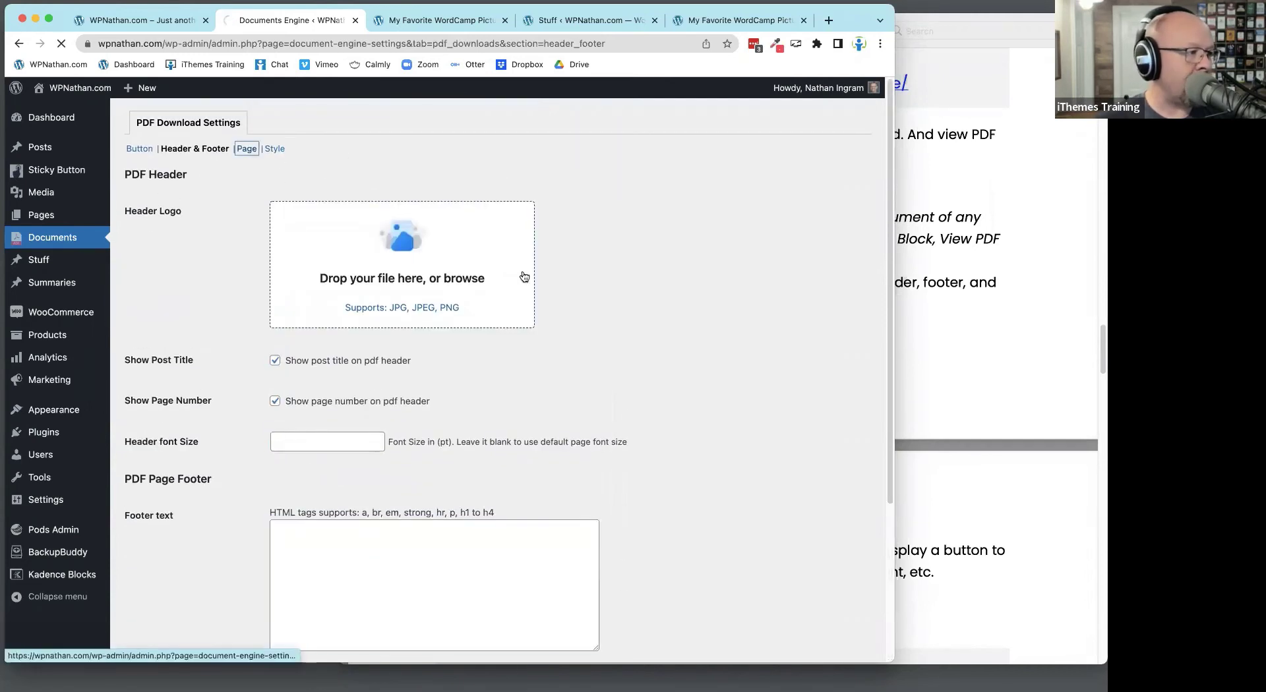
scroll(557, 352, down, 1)
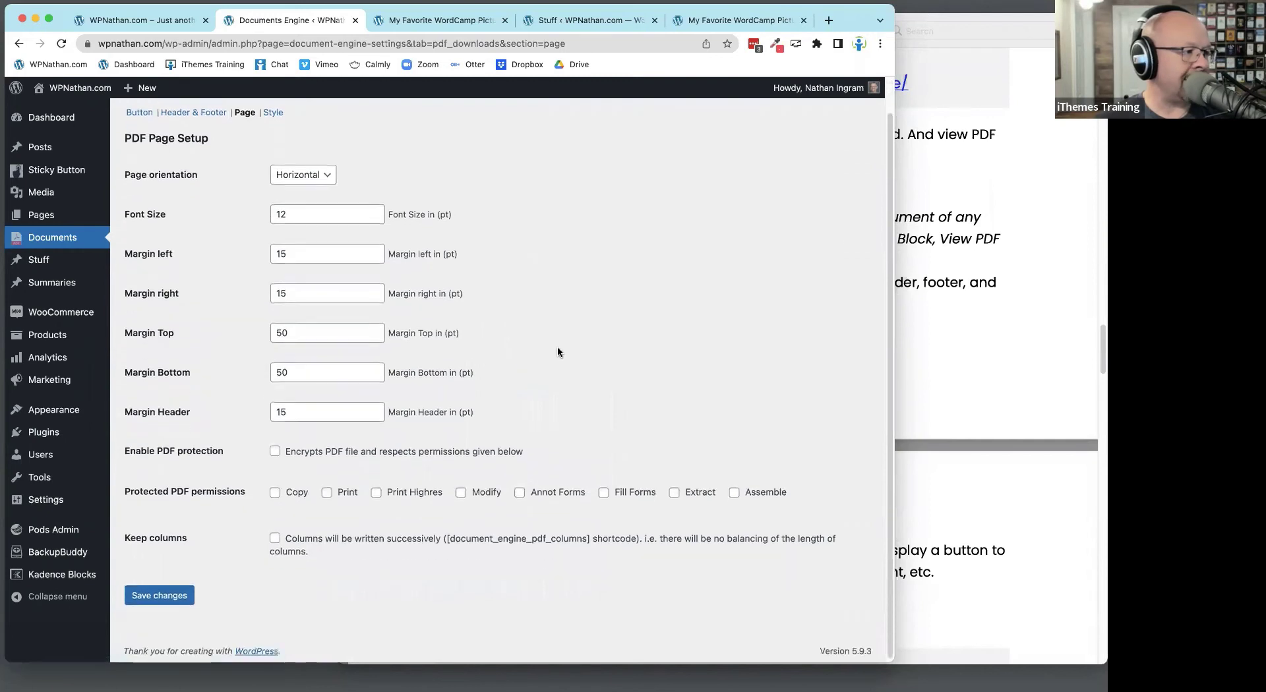
click(311, 170)
click(459, 170)
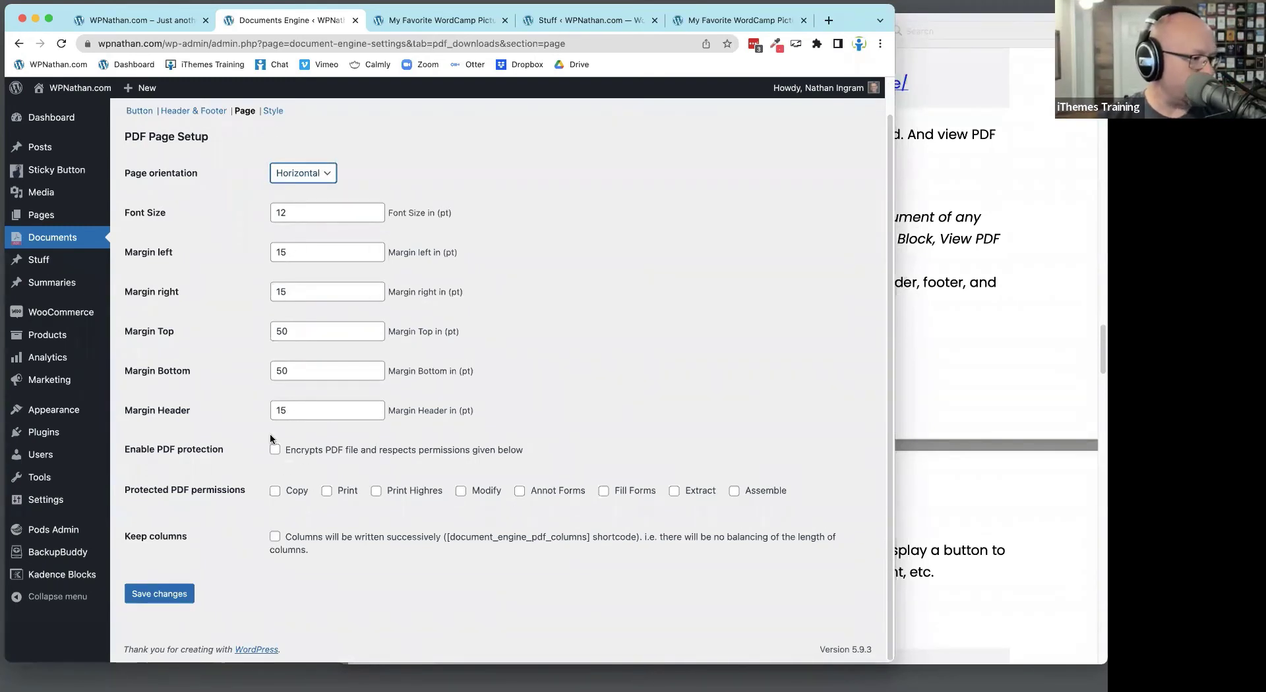
Switch to May 2022 Plugin Roundup.pdf in the PDF viewer and review the Document Engine notes
click(1019, 415)
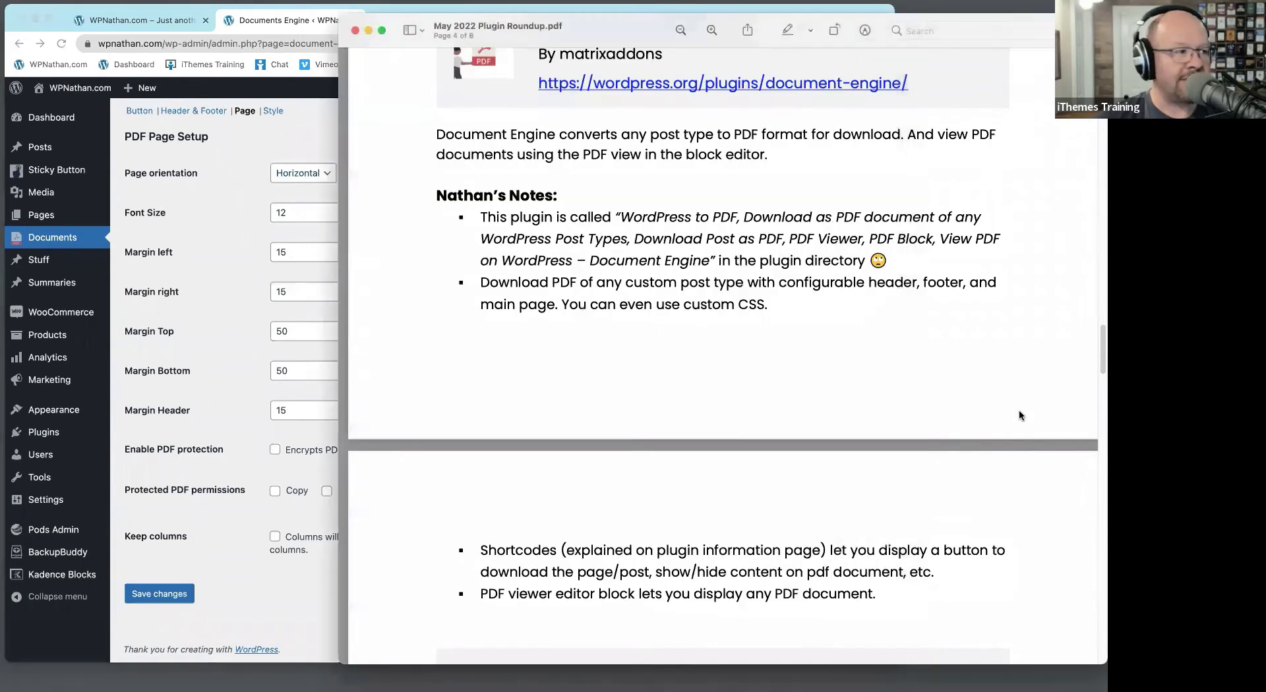
scroll(790, 415, up, 3)
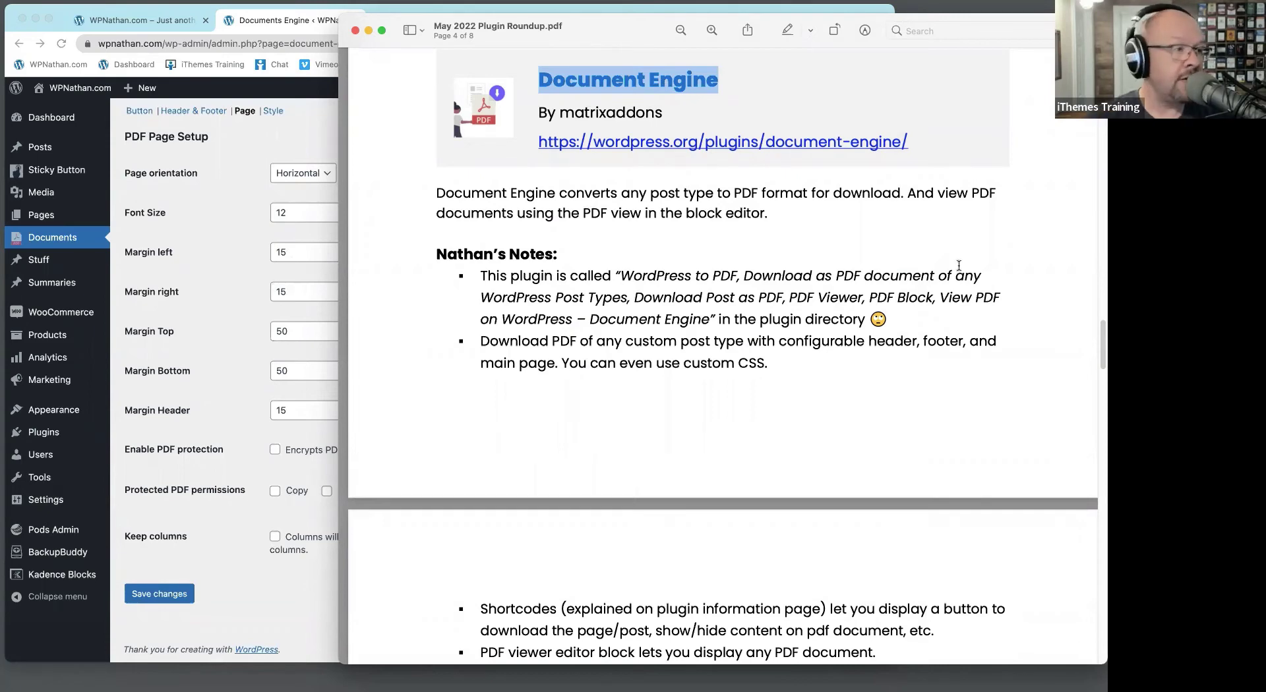
Open the PDF Button settings in the browser and the Document Engine plugin page linked in the roundup PDF
click(203, 170)
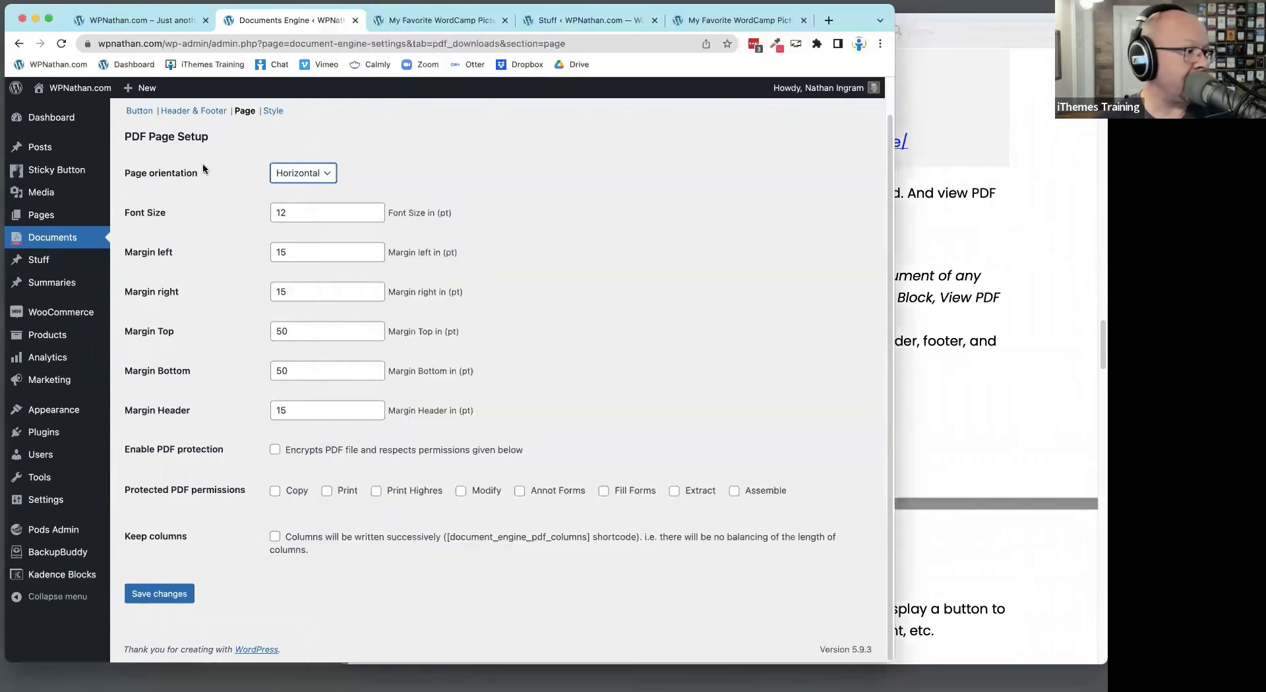
click(140, 112)
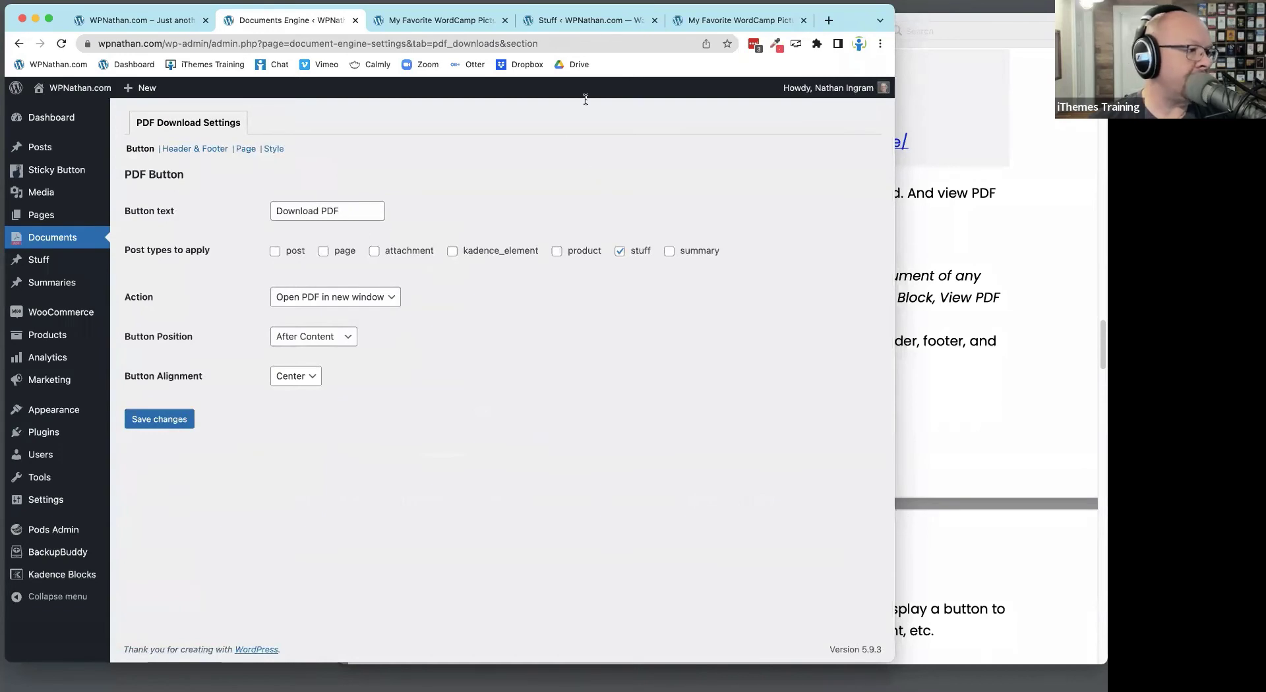
click(984, 155)
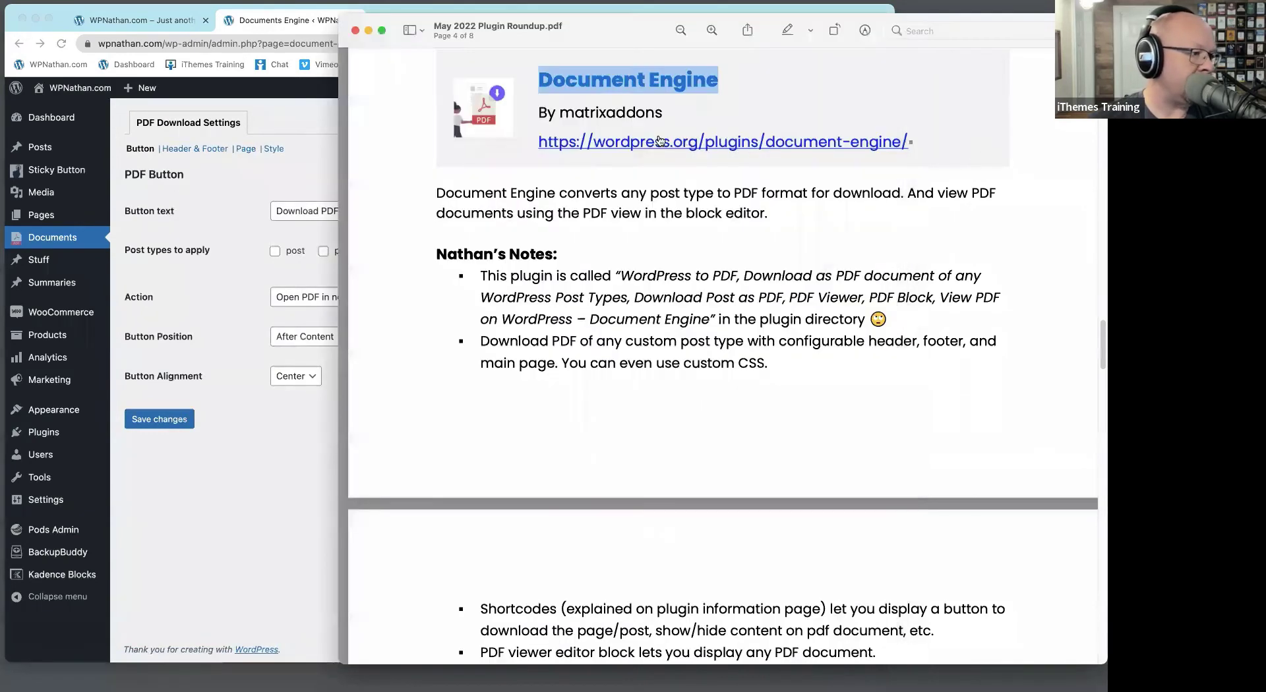
click(651, 133)
Review the plugin's features and PDF download shortcodes, highlighting the [document_engine_pdf_button] shortcode
scroll(374, 313, down, 10)
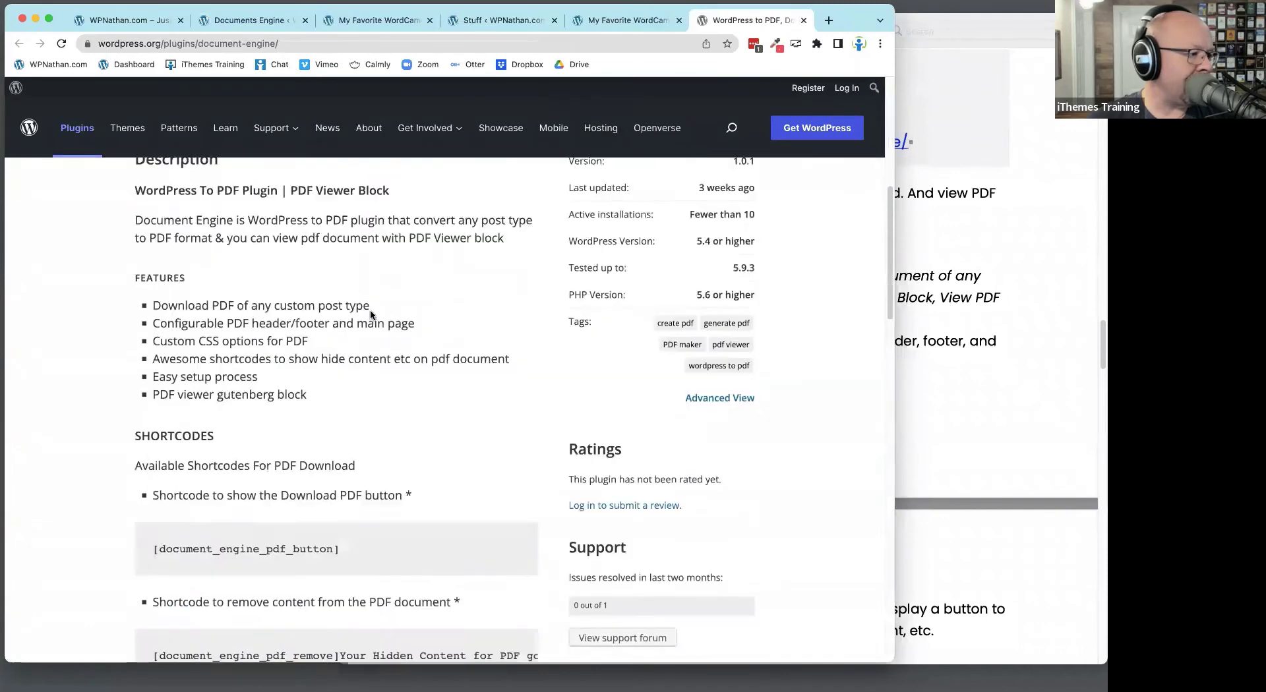
scroll(356, 303, up, 5)
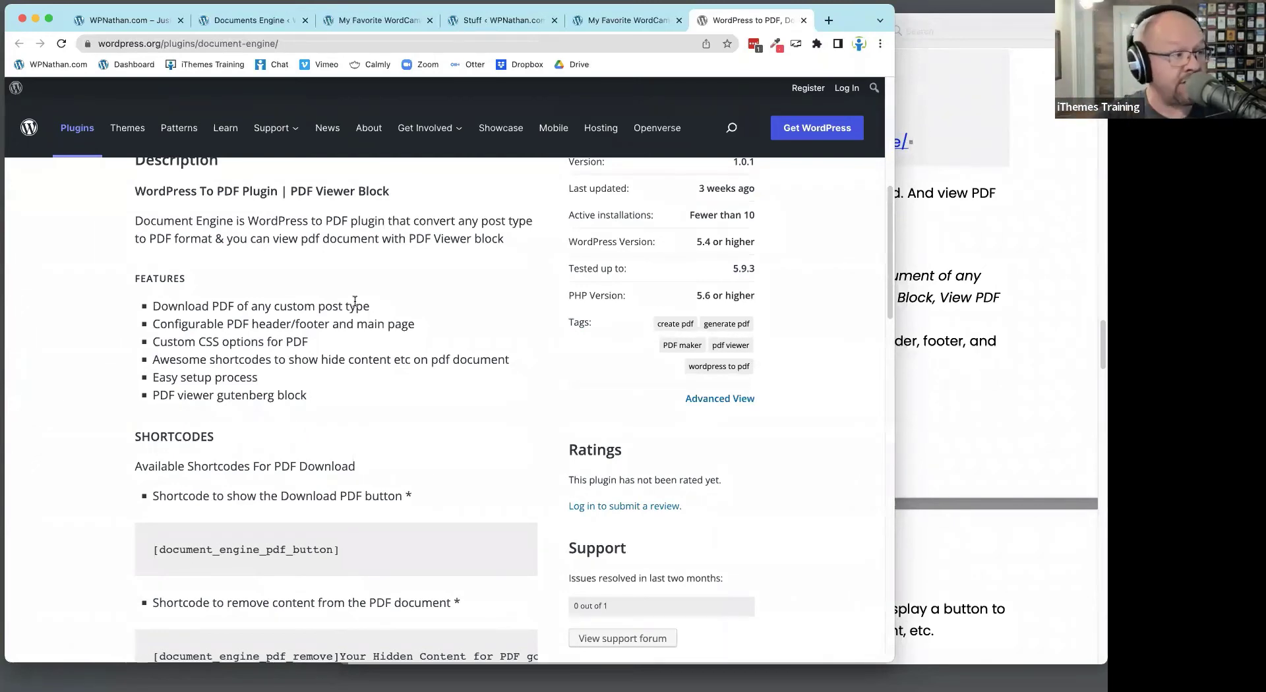
scroll(297, 482, down, 1)
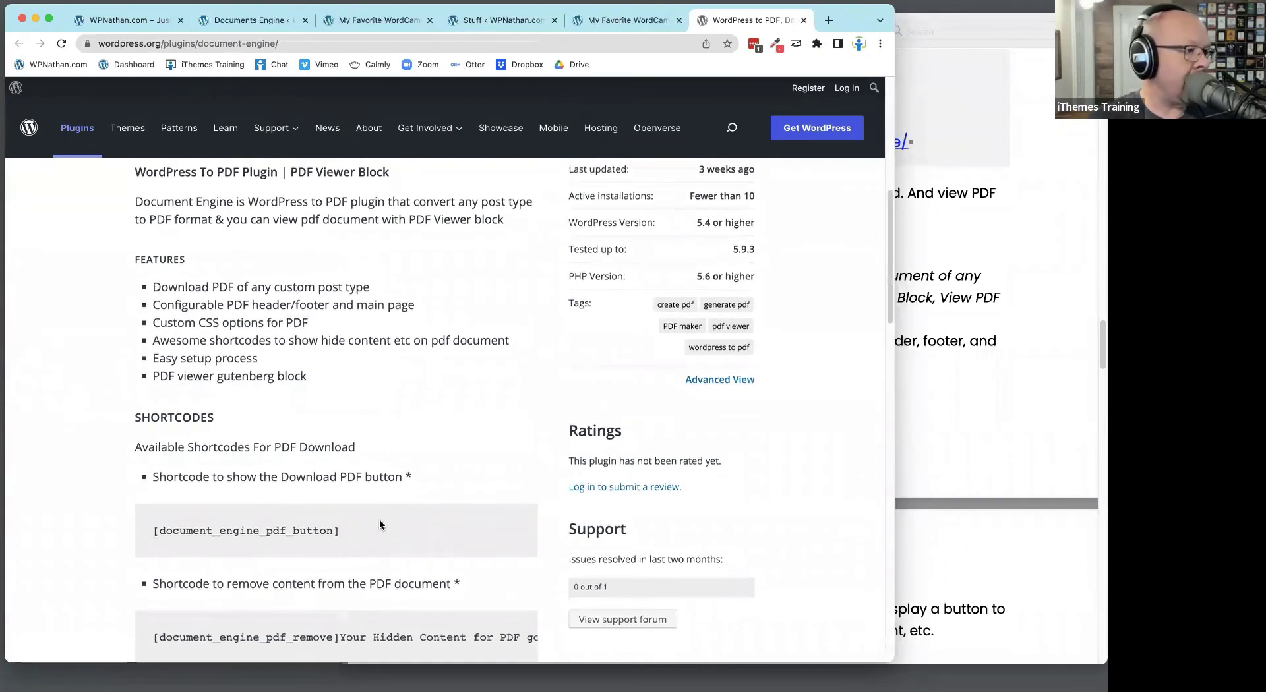
scroll(323, 299, down, 5)
drag(358, 284, 134, 290)
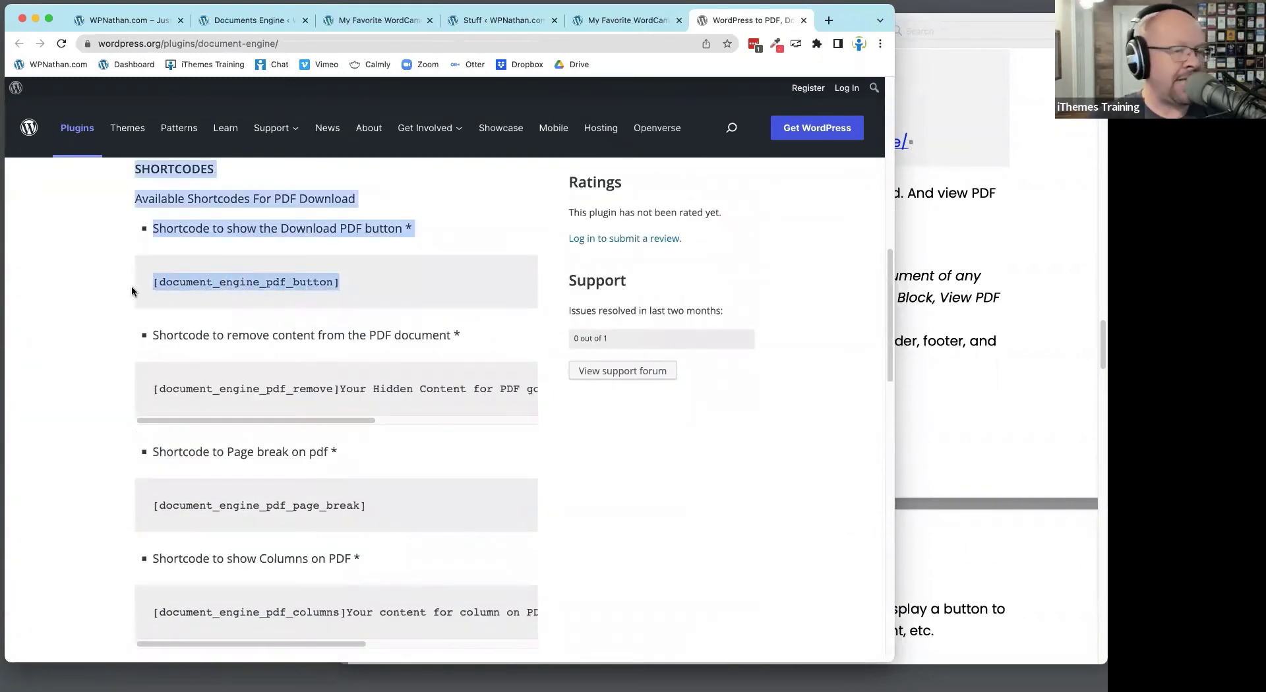
drag(300, 287, 353, 280)
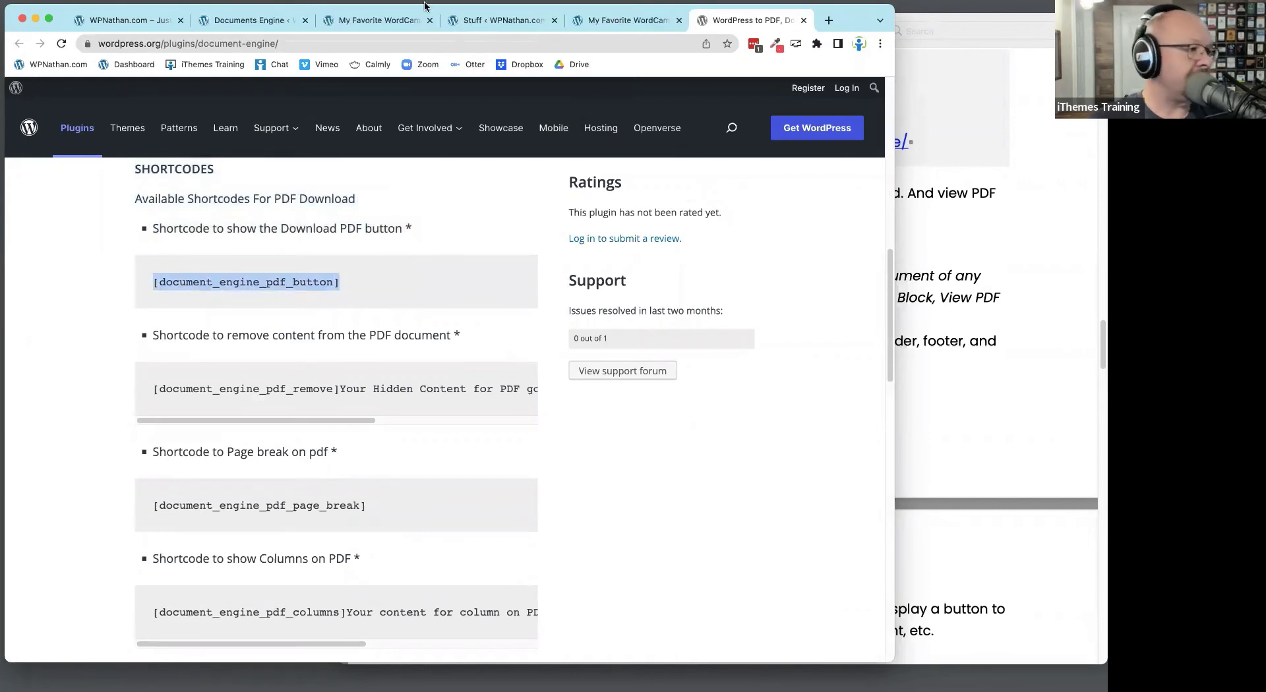
In the Documents Engine PDF Button settings, apply the download button to the page post type as well and save
click(310, 20)
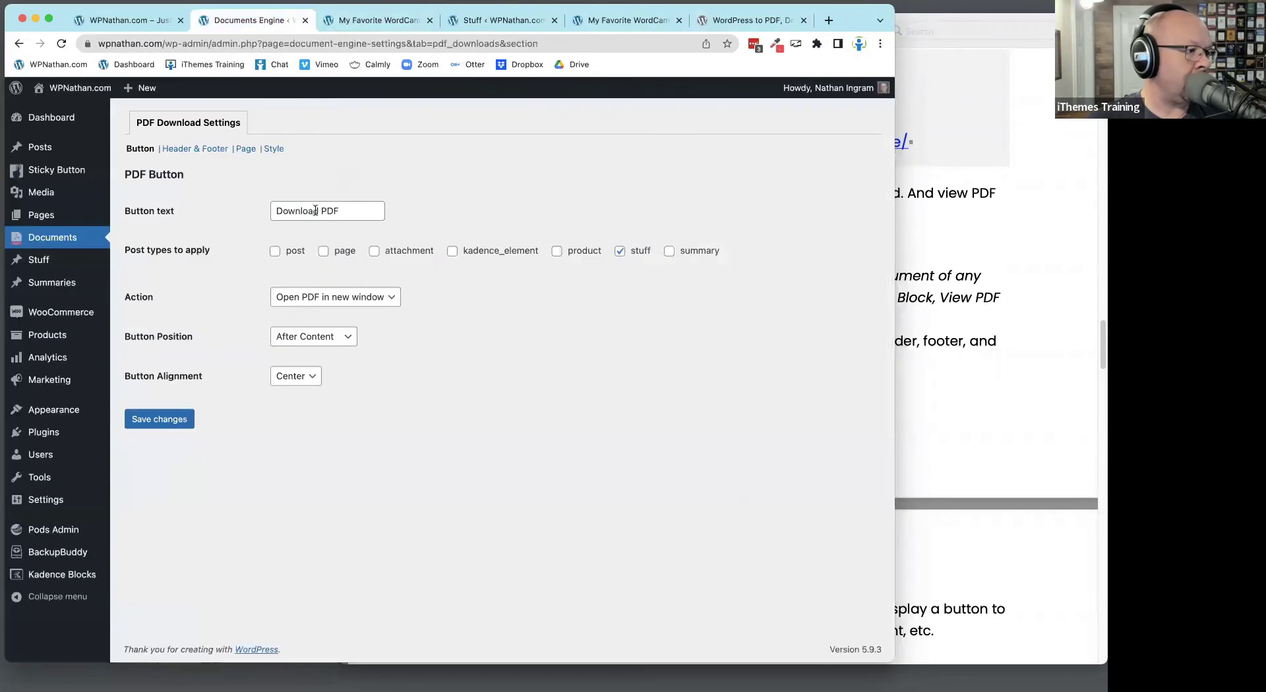
click(324, 251)
click(173, 425)
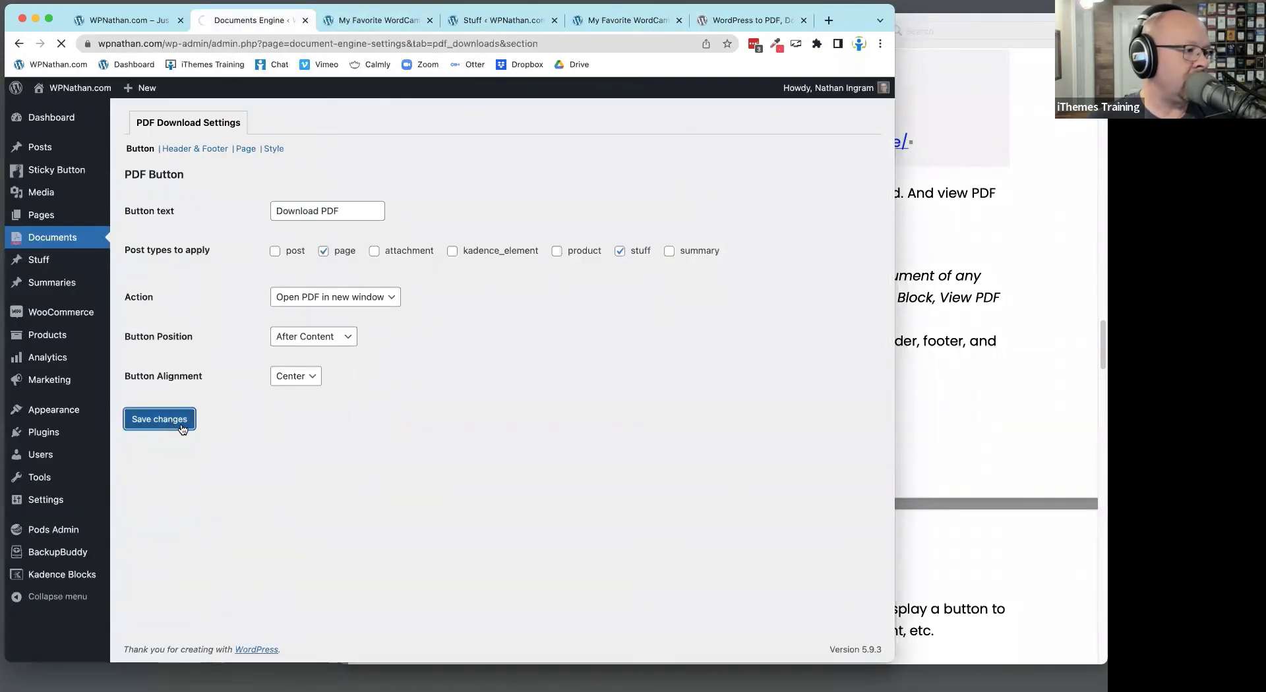
Open the list of all pages and view the Icon Separator page on the site
mouse_move(79, 217)
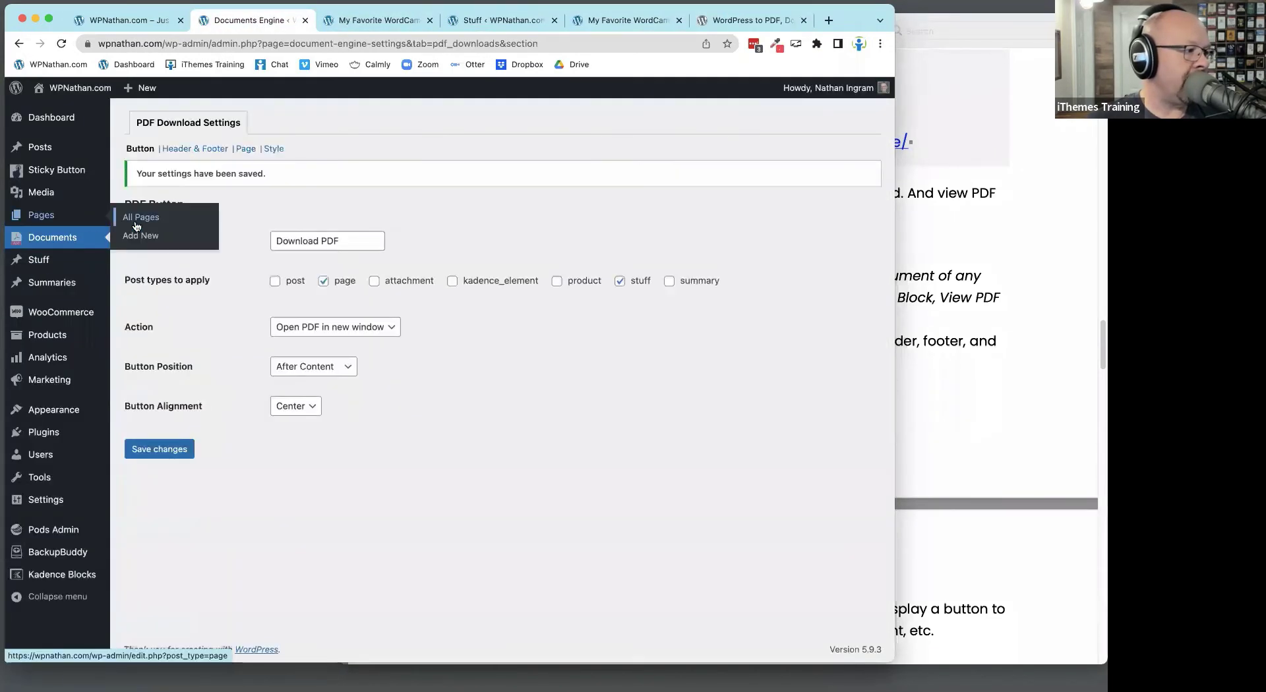
click(136, 226)
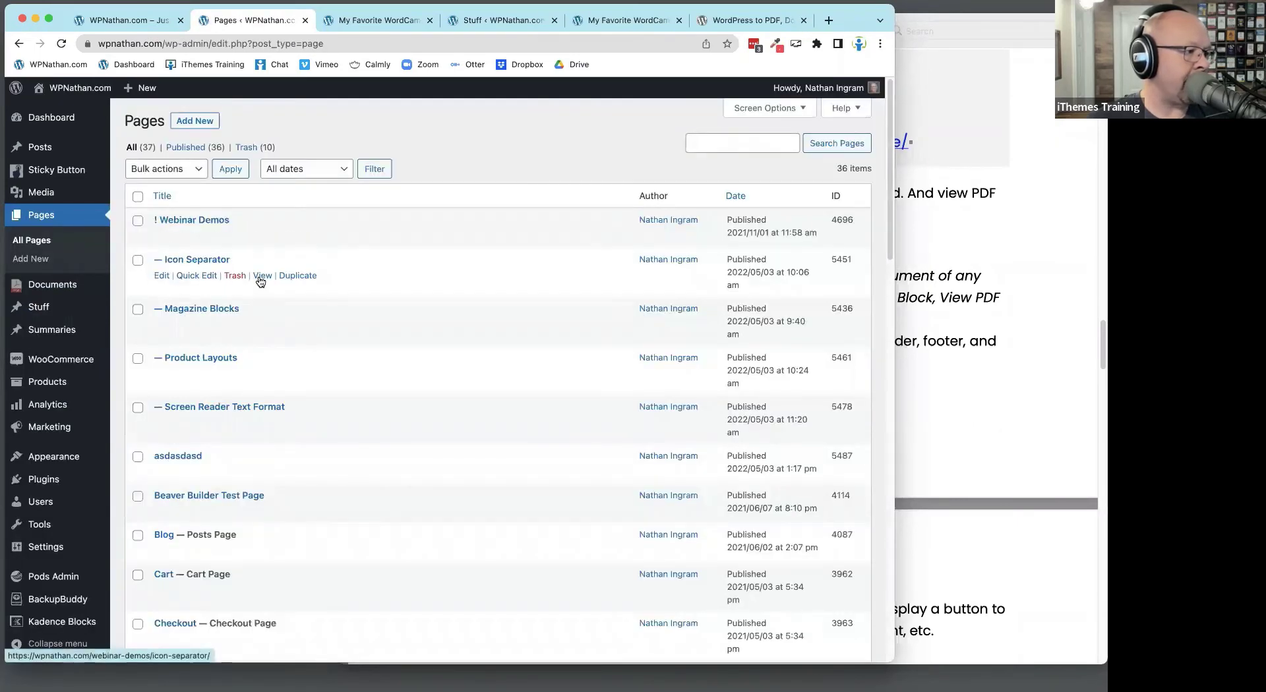
click(261, 278)
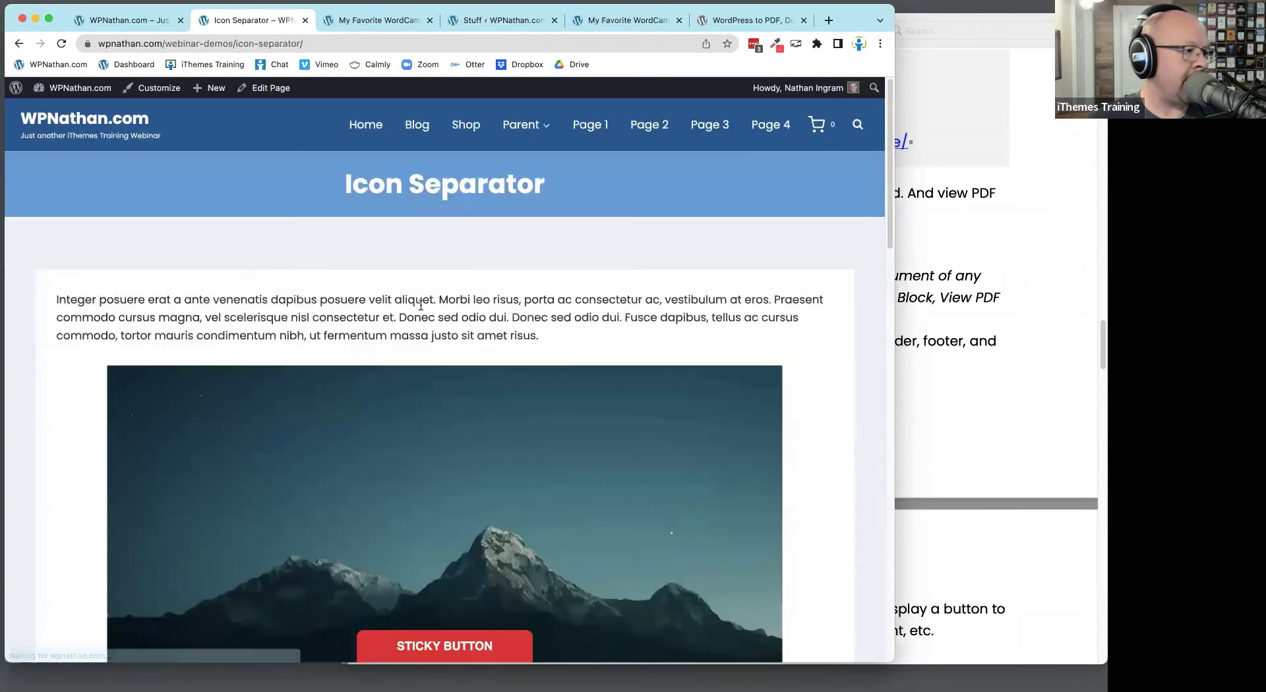
Look over the published Icon Separator page and generate its PDF with the page's Download PDF option
scroll(422, 290, down, 15)
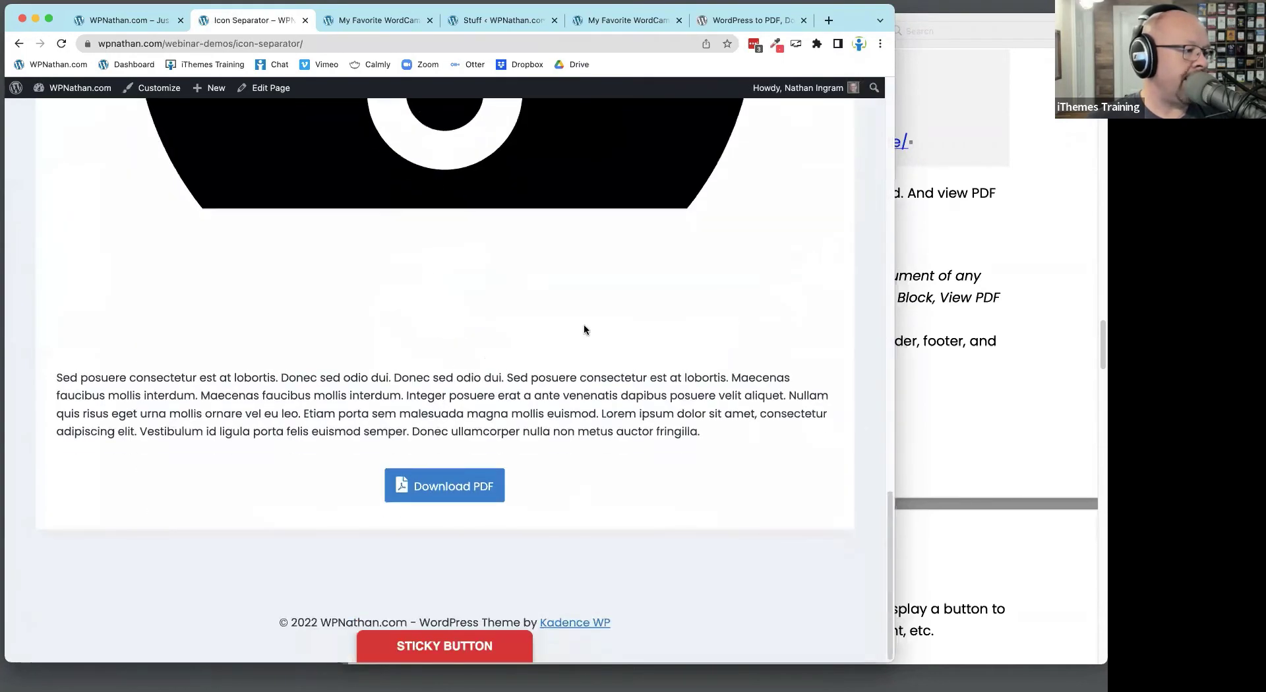
scroll(452, 432, up, 15)
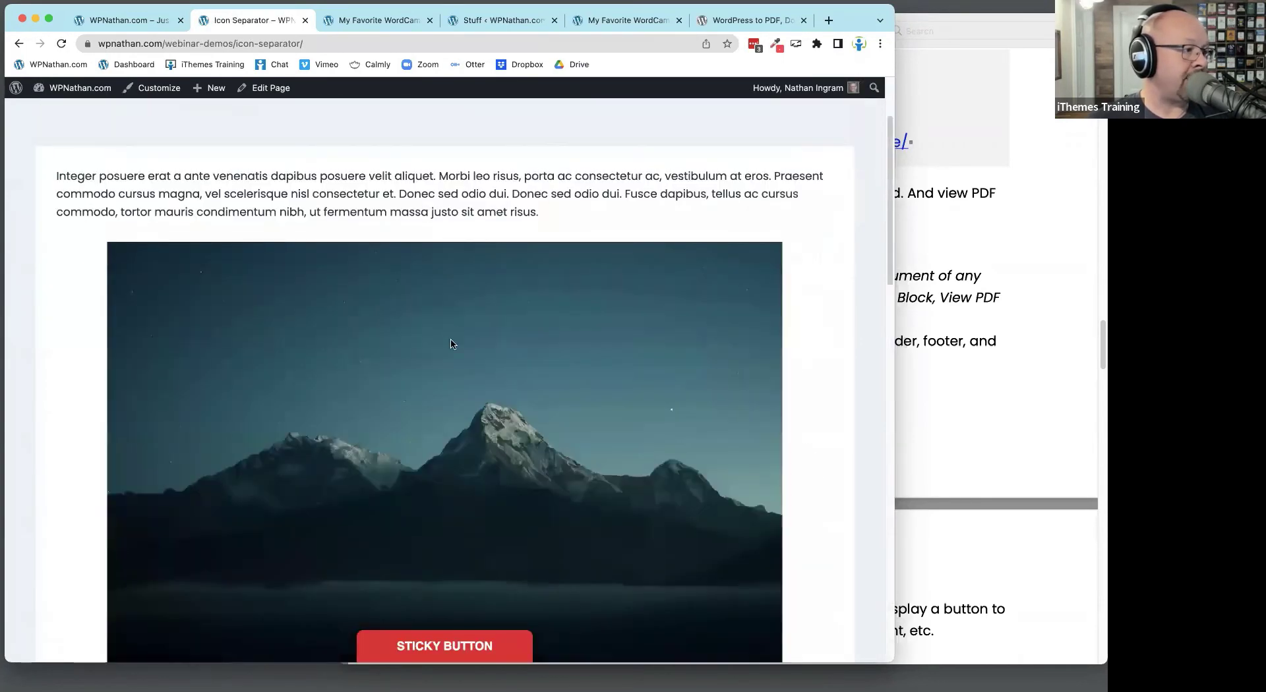
scroll(449, 338, down, 5)
scroll(450, 338, down, 10)
click(437, 485)
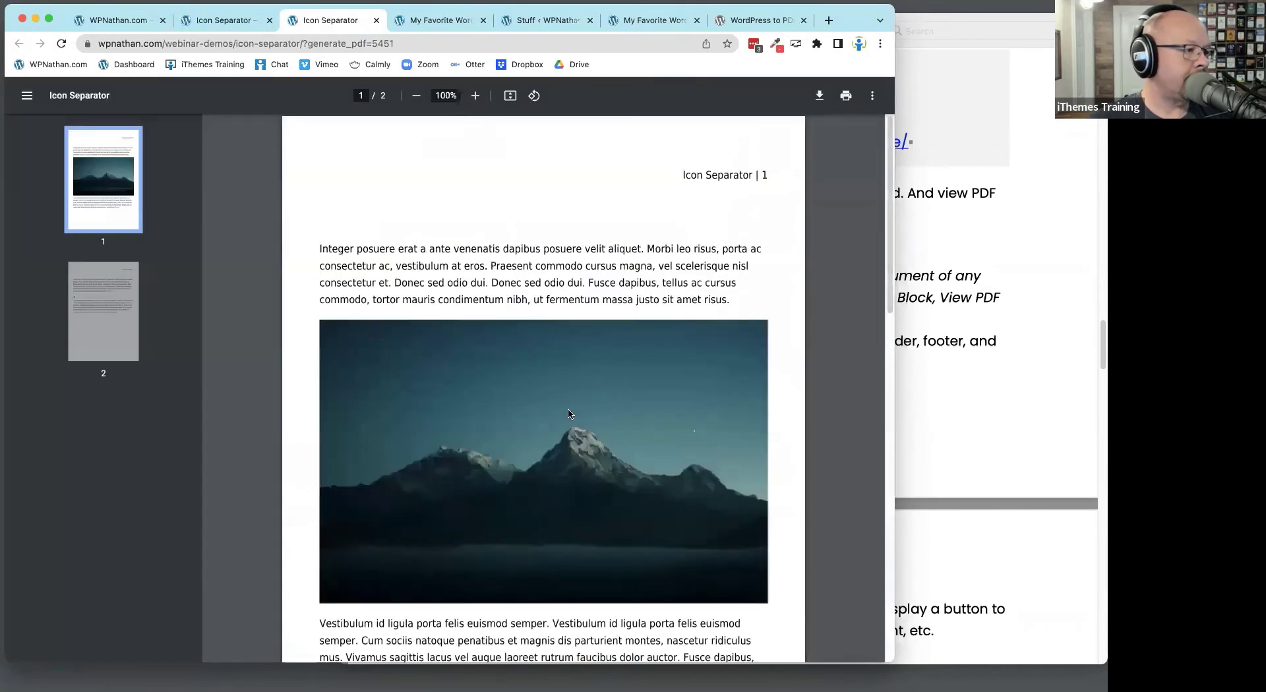
Examine both pages of the generated Icon Separator PDF, including its header, image and body text
scroll(753, 391, down, 3)
scroll(710, 405, down, 10)
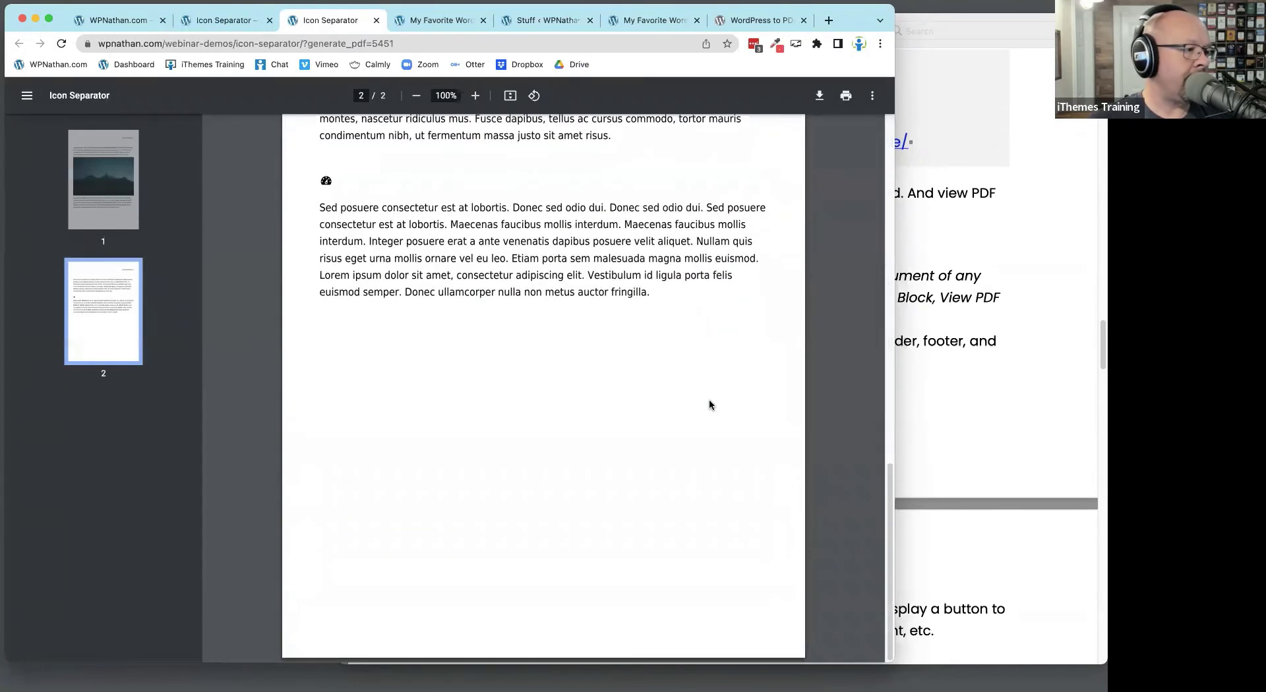
scroll(711, 405, up, 3)
scroll(557, 386, up, 5)
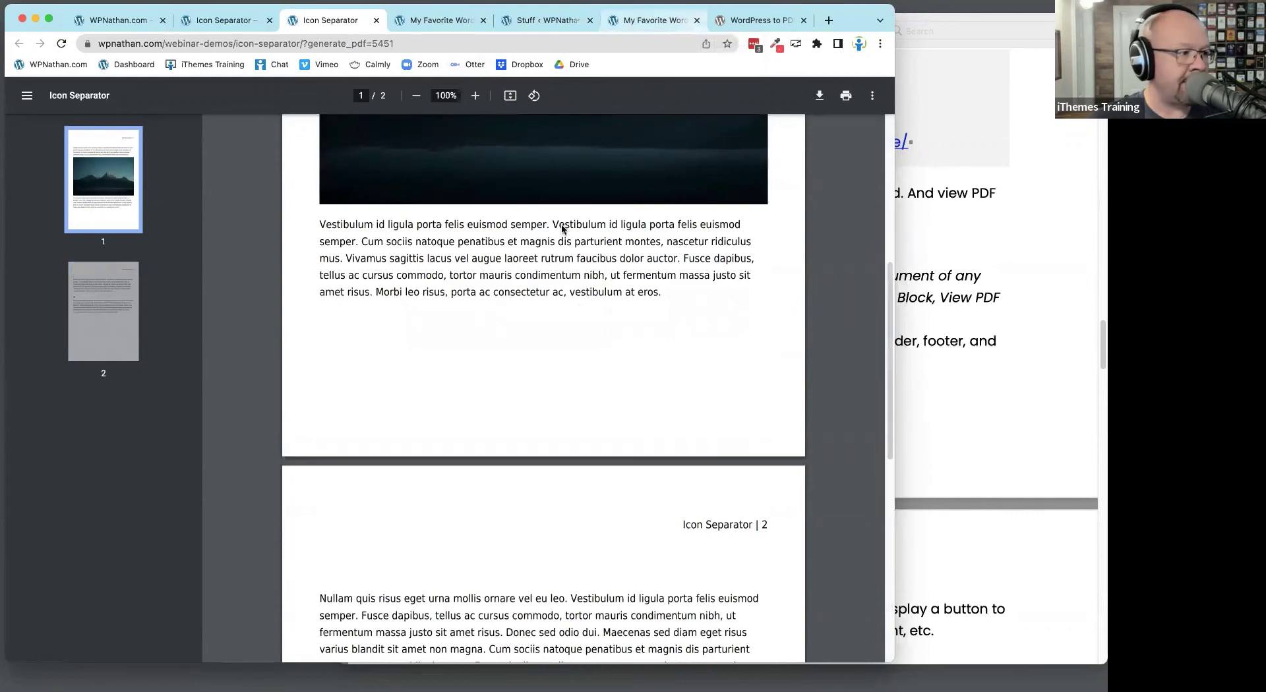
scroll(548, 317, up, 6)
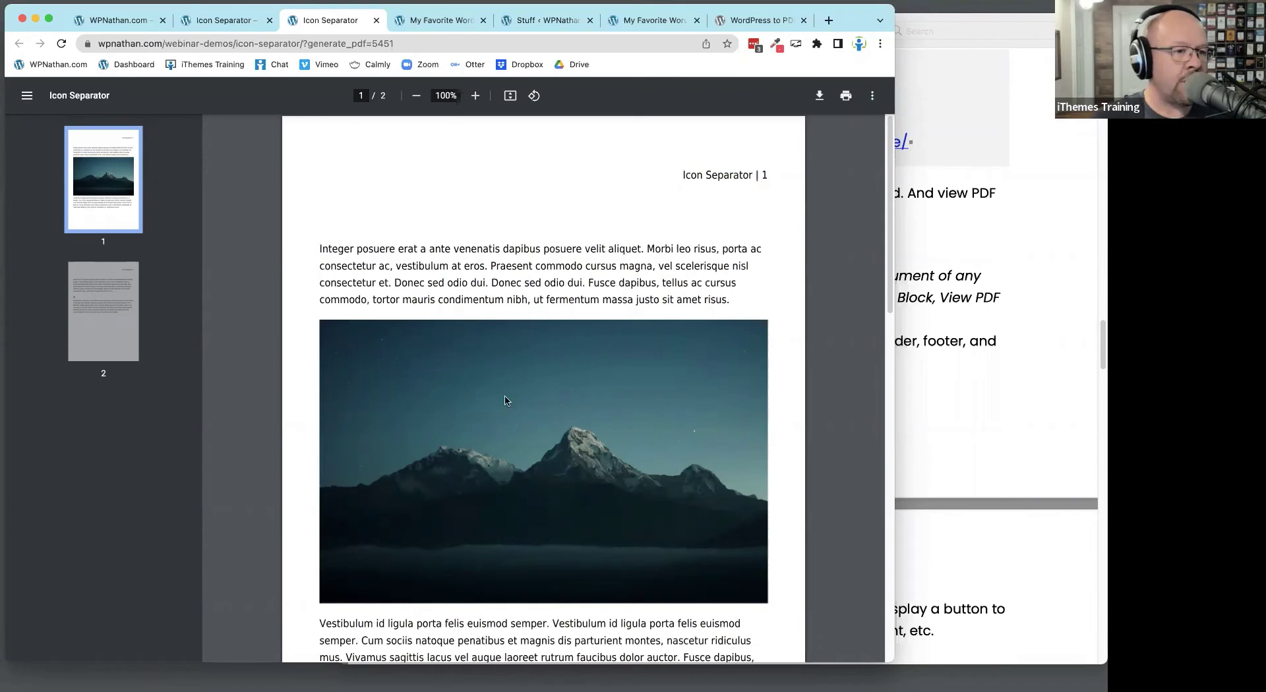
Return to the Documents Engine PDF button settings from the Icon Separator page
click(206, 23)
click(442, 20)
click(540, 23)
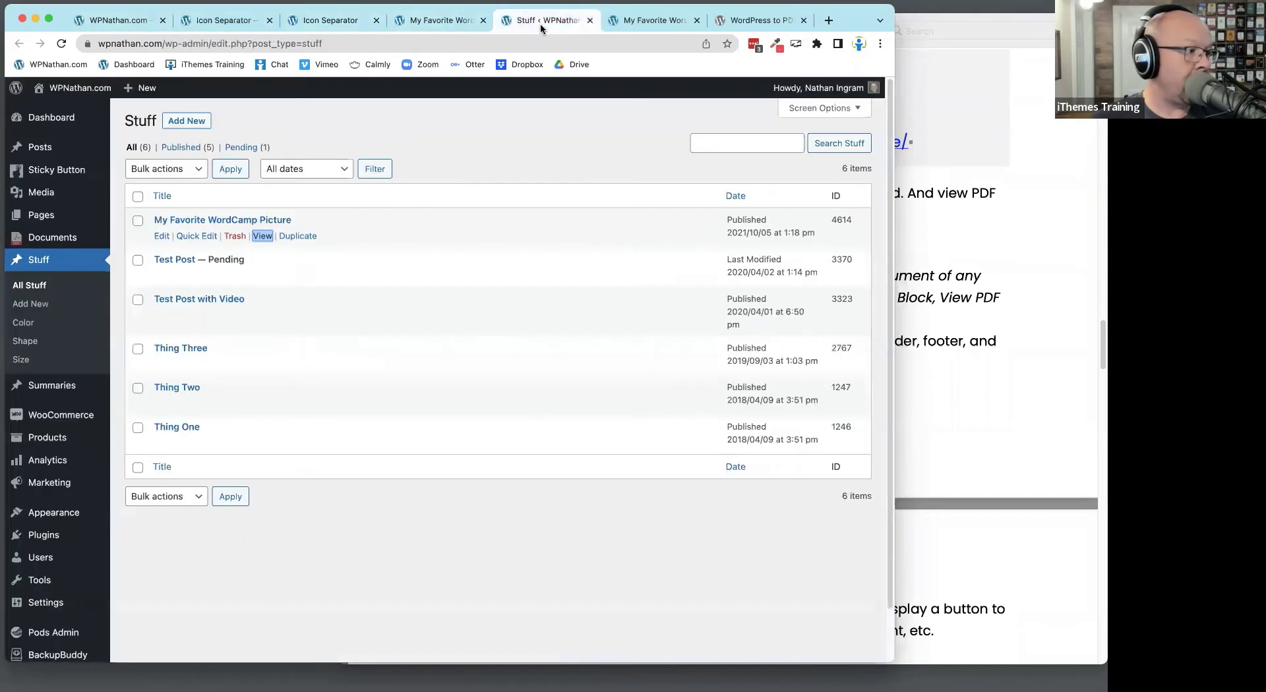
click(643, 21)
click(719, 23)
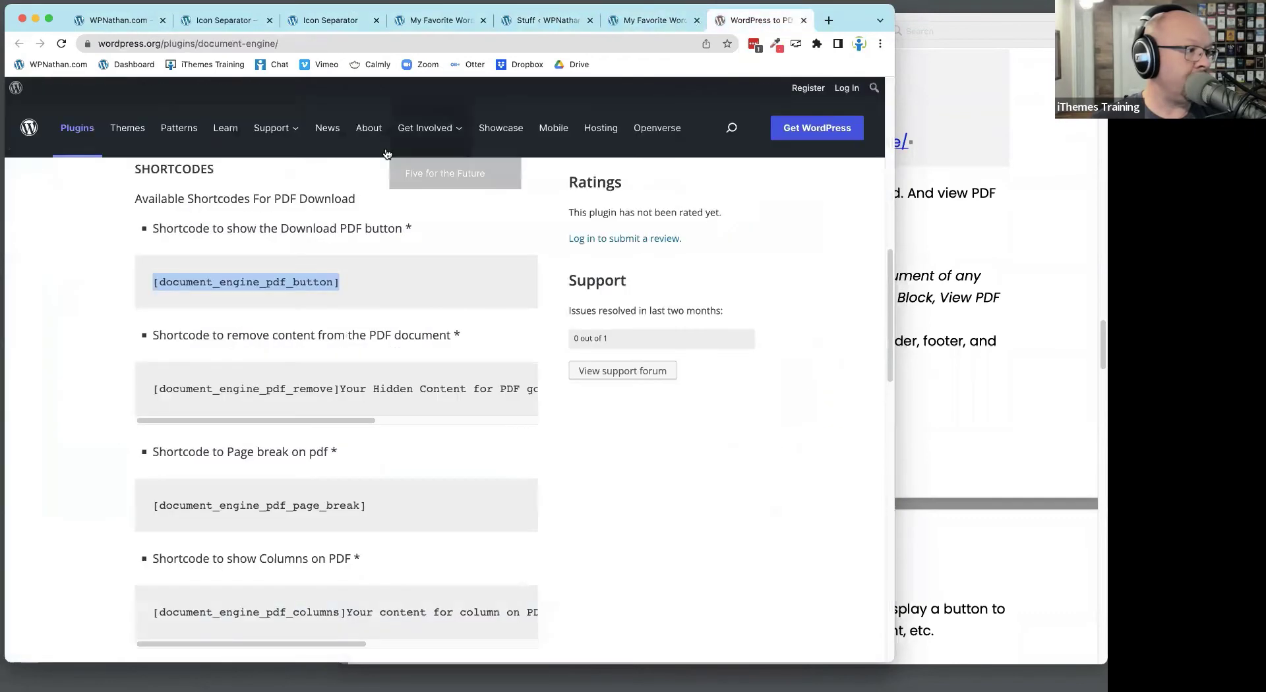
click(178, 24)
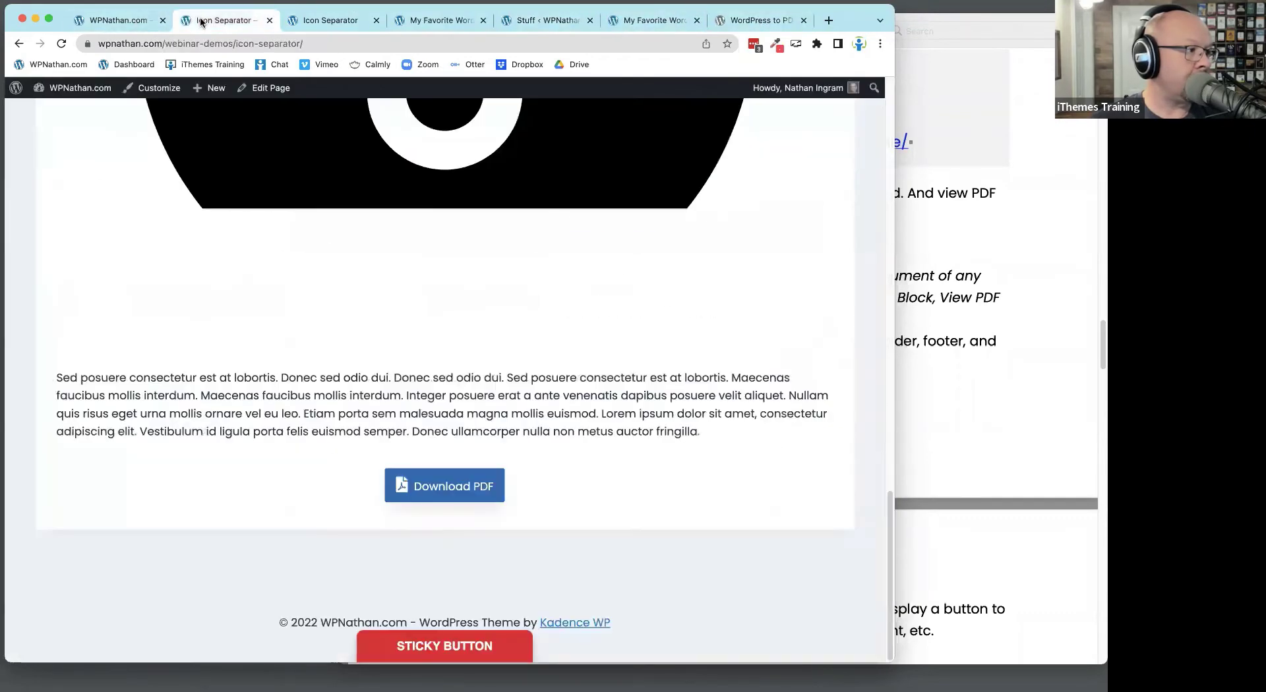
click(121, 22)
click(200, 23)
click(15, 44)
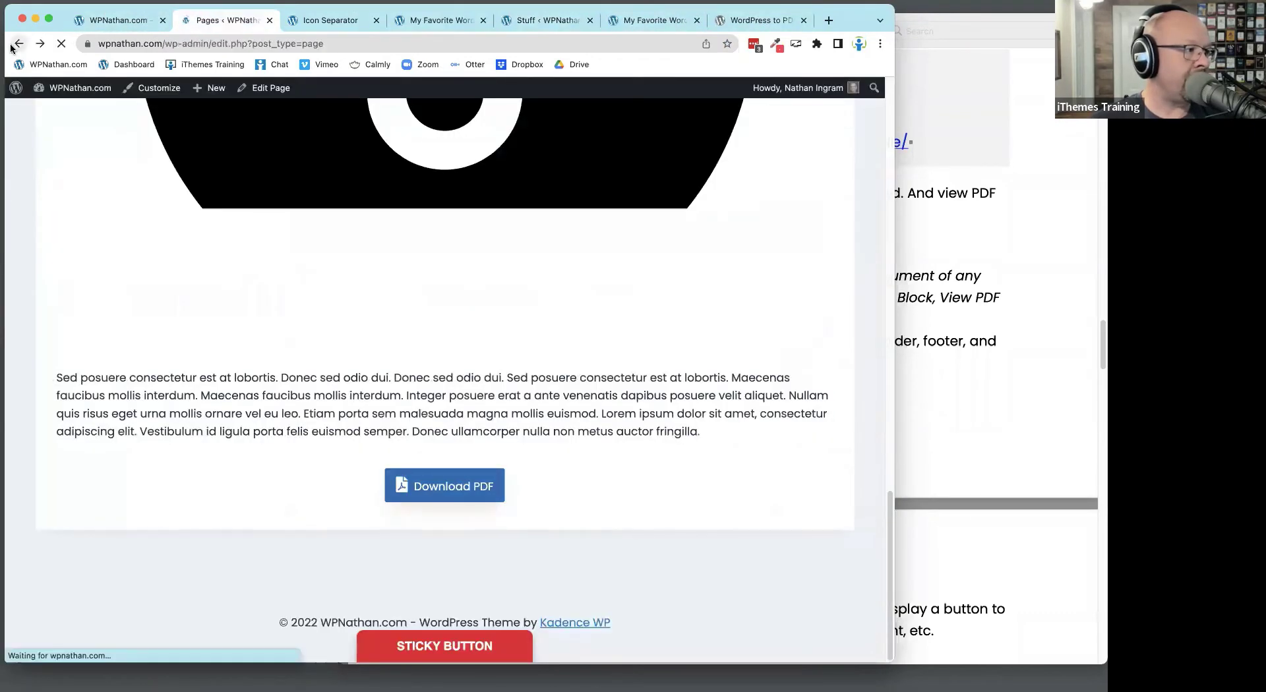
click(16, 44)
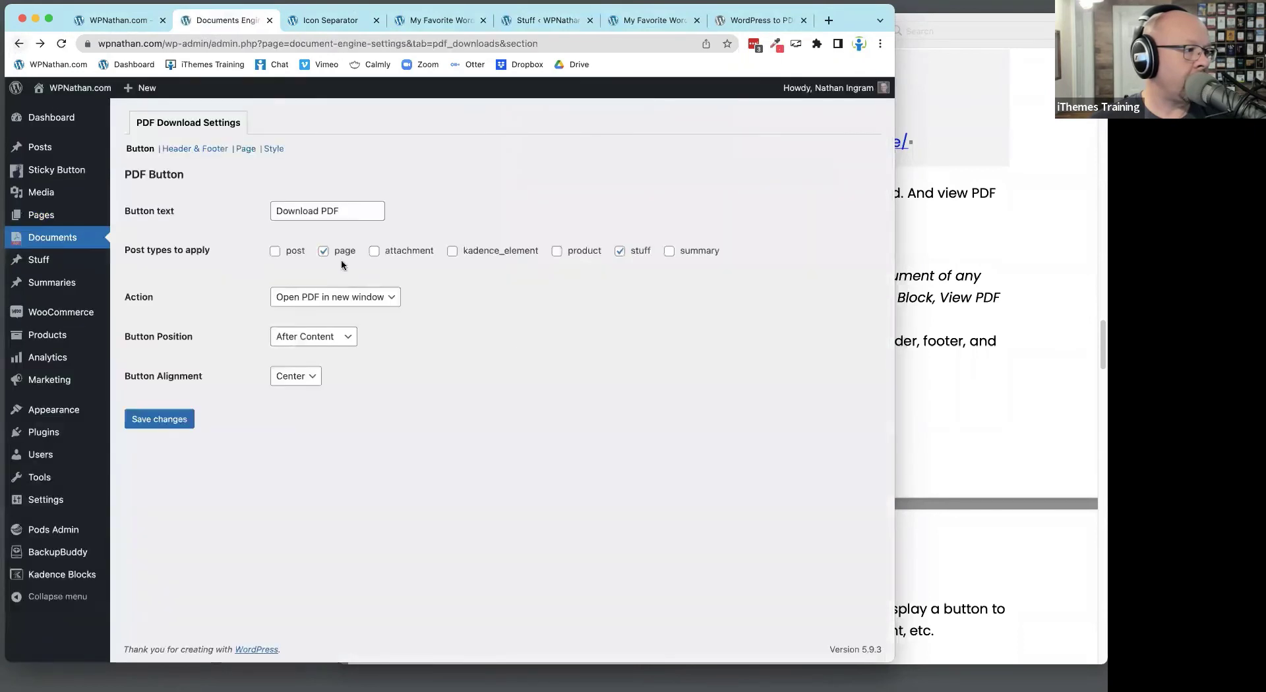
Examine the PDF header and footer settings, from the header logo to the footer text and font size
click(213, 150)
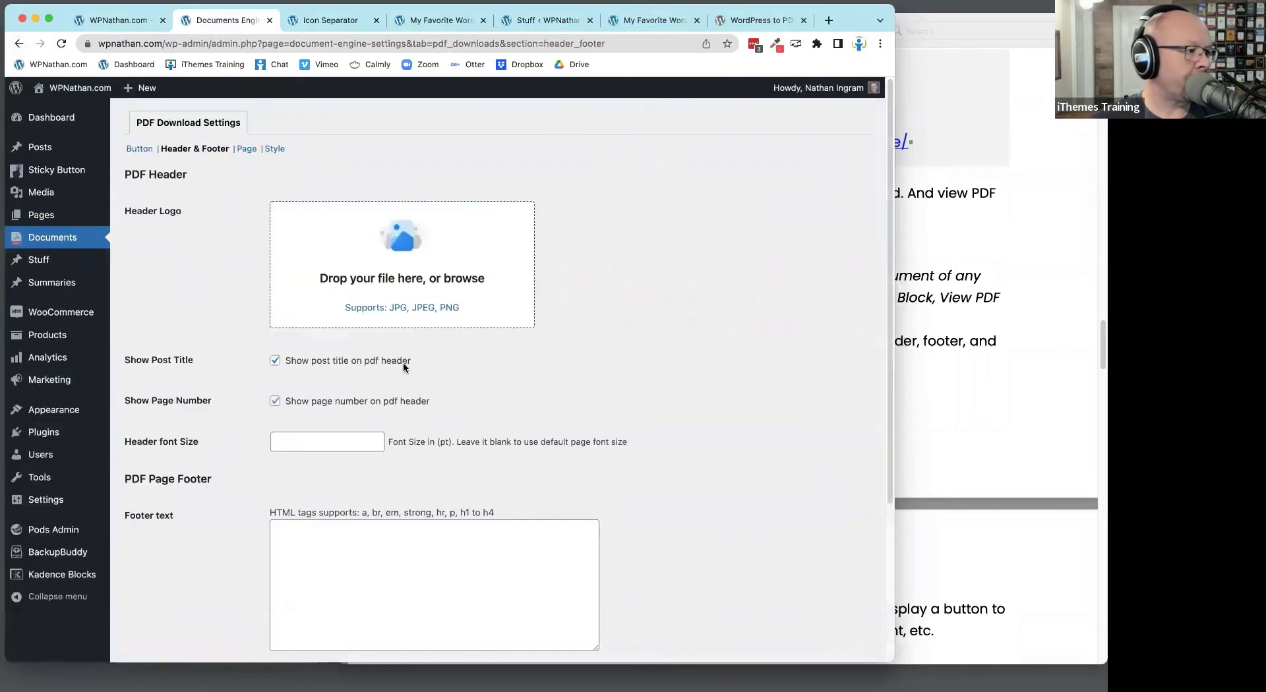
scroll(403, 368, down, 5)
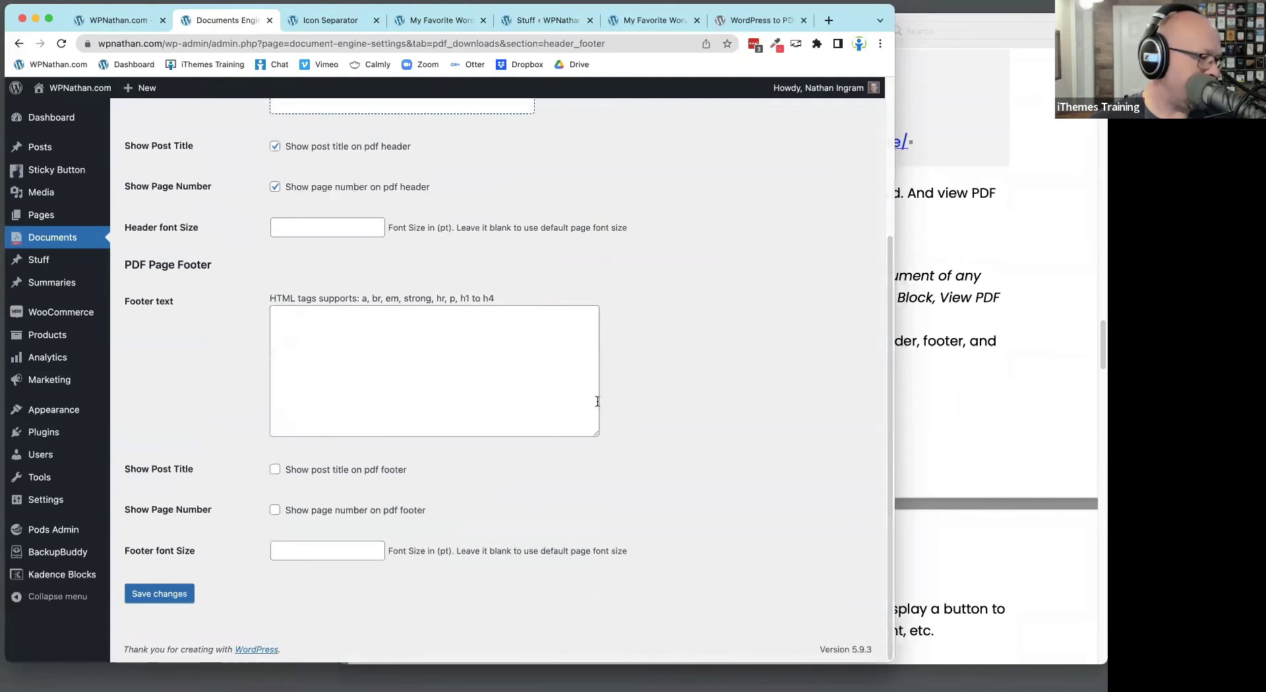
click(363, 334)
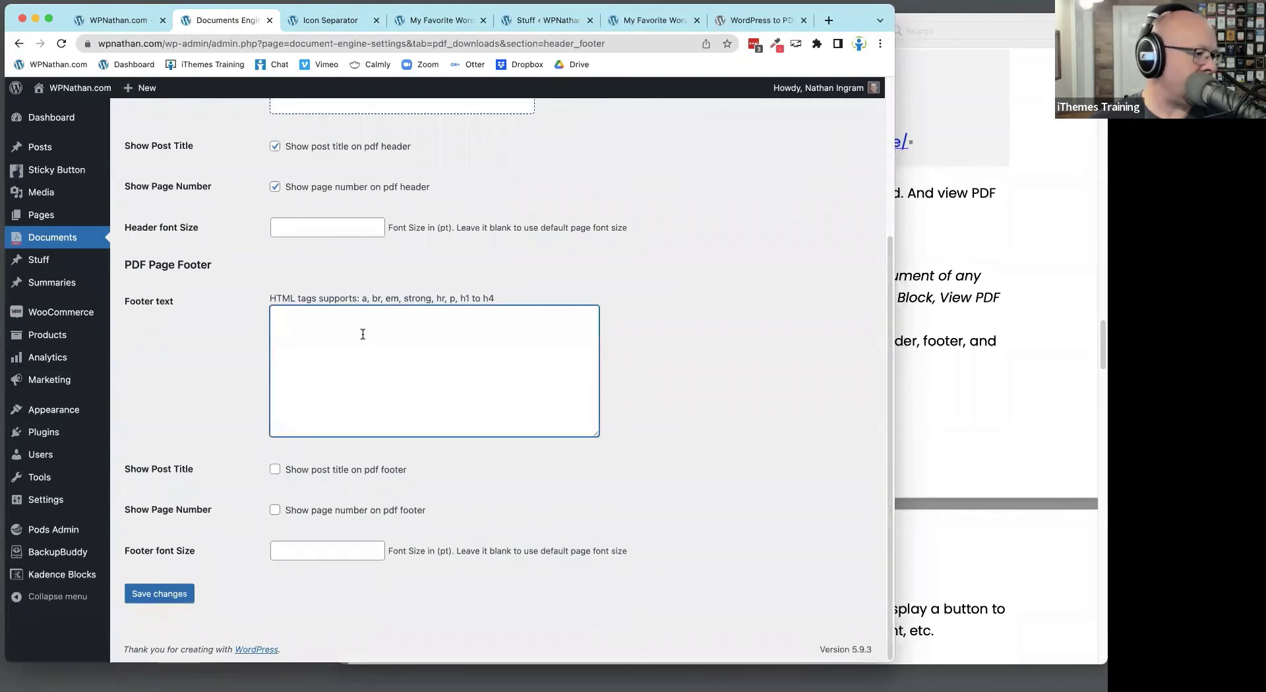
scroll(608, 373, up, 5)
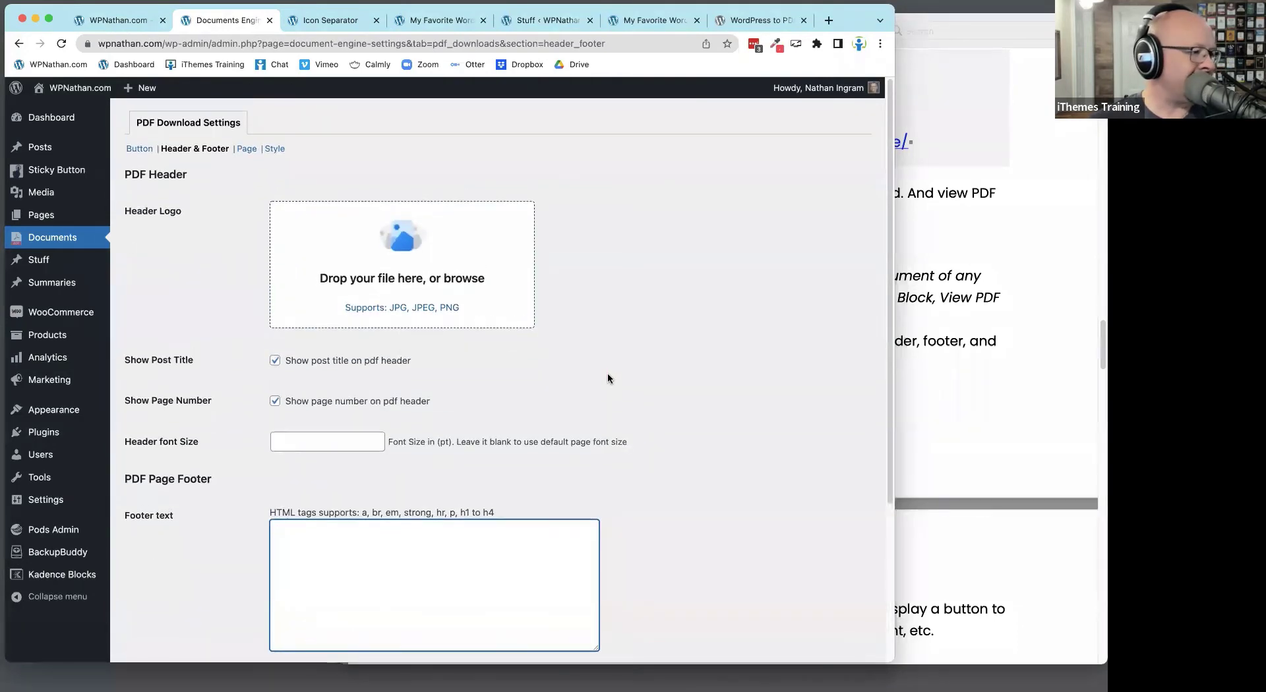
scroll(608, 373, down, 2)
scroll(576, 407, down, 2)
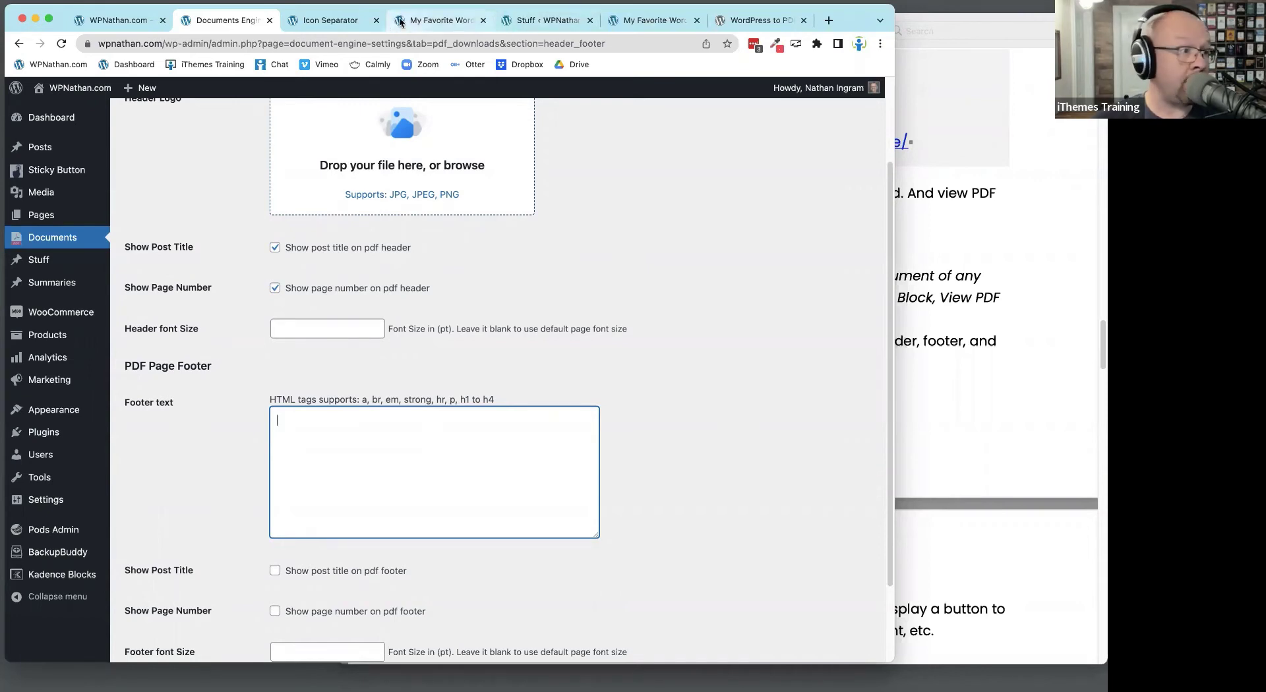
Bring up the My Favorite WordCamp Picture PDF and check whether its text can be selected
click(756, 21)
click(655, 20)
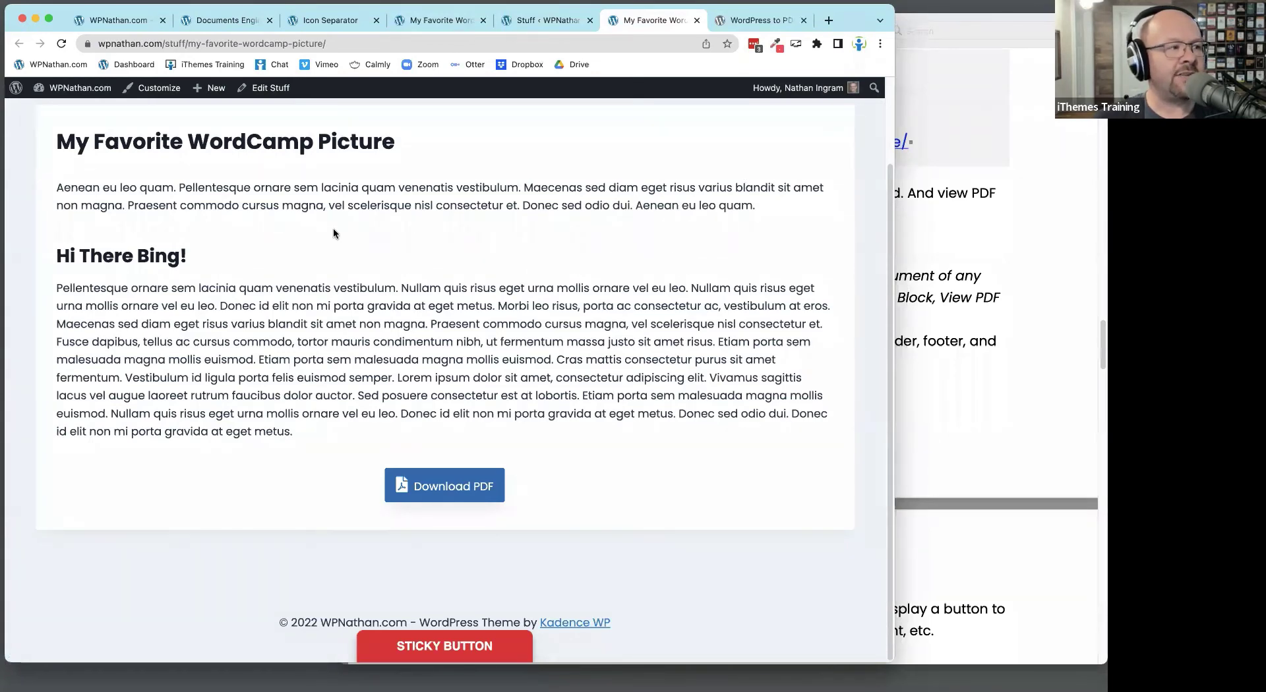
click(534, 20)
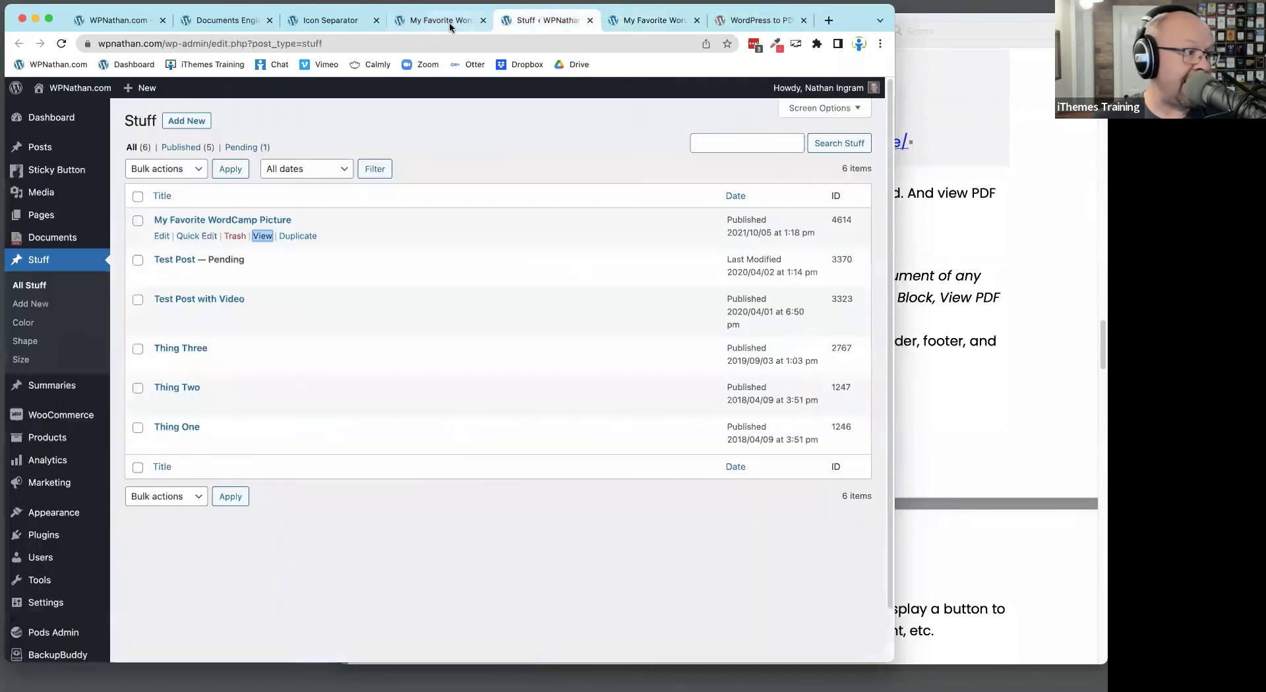
click(449, 22)
drag(391, 249, 585, 537)
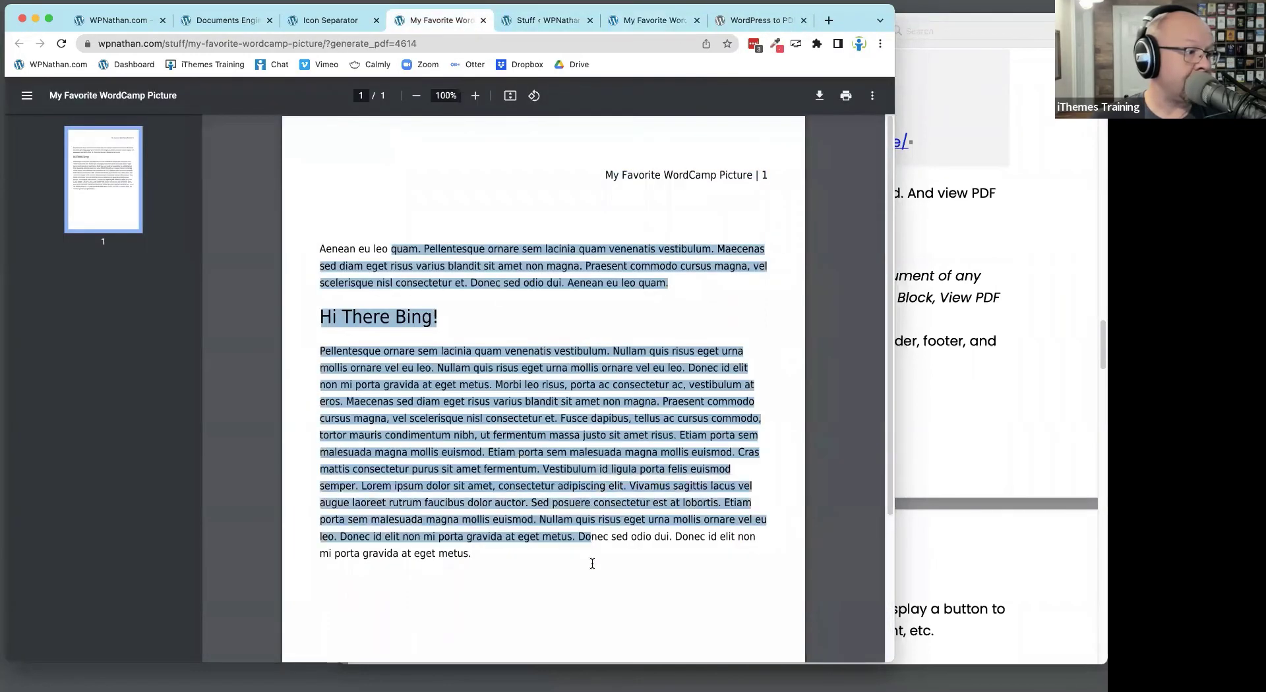
click(588, 495)
scroll(585, 497, down, 3)
scroll(579, 487, up, 3)
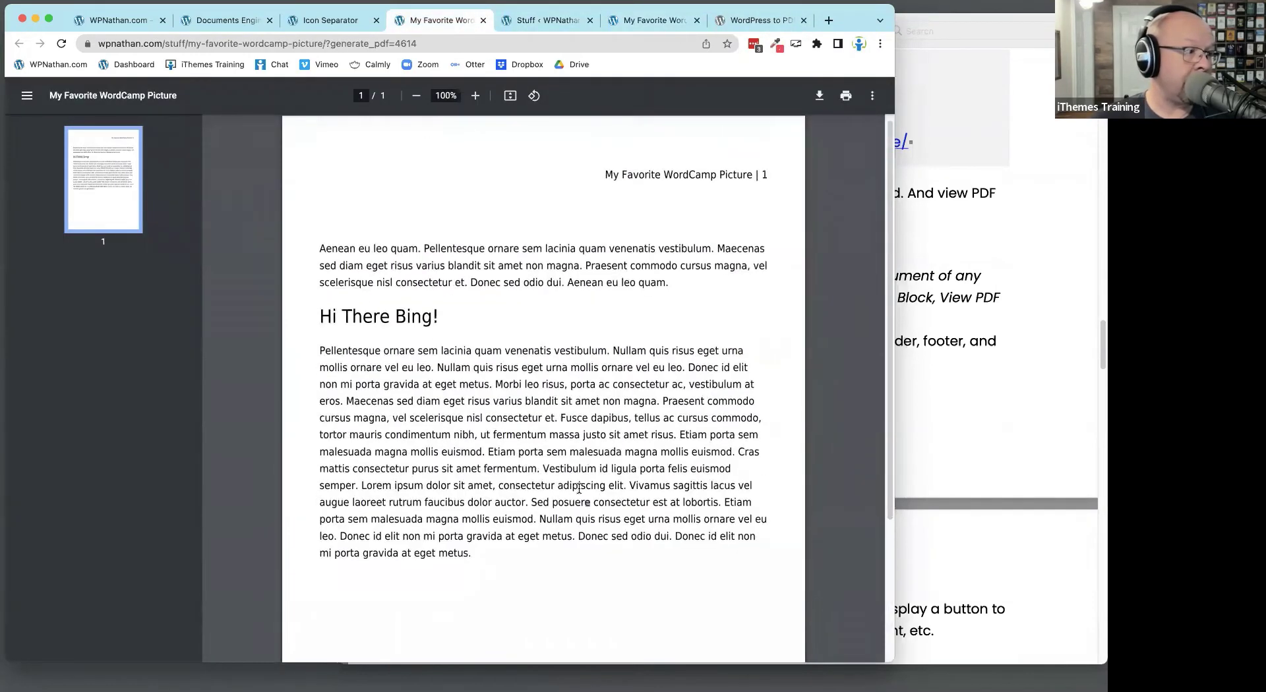
Select the "Hi There Bing!" heading with the paragraph below it and check the actions available for the selection
scroll(579, 488, down, 3)
drag(321, 190, 528, 361)
right_click(521, 301)
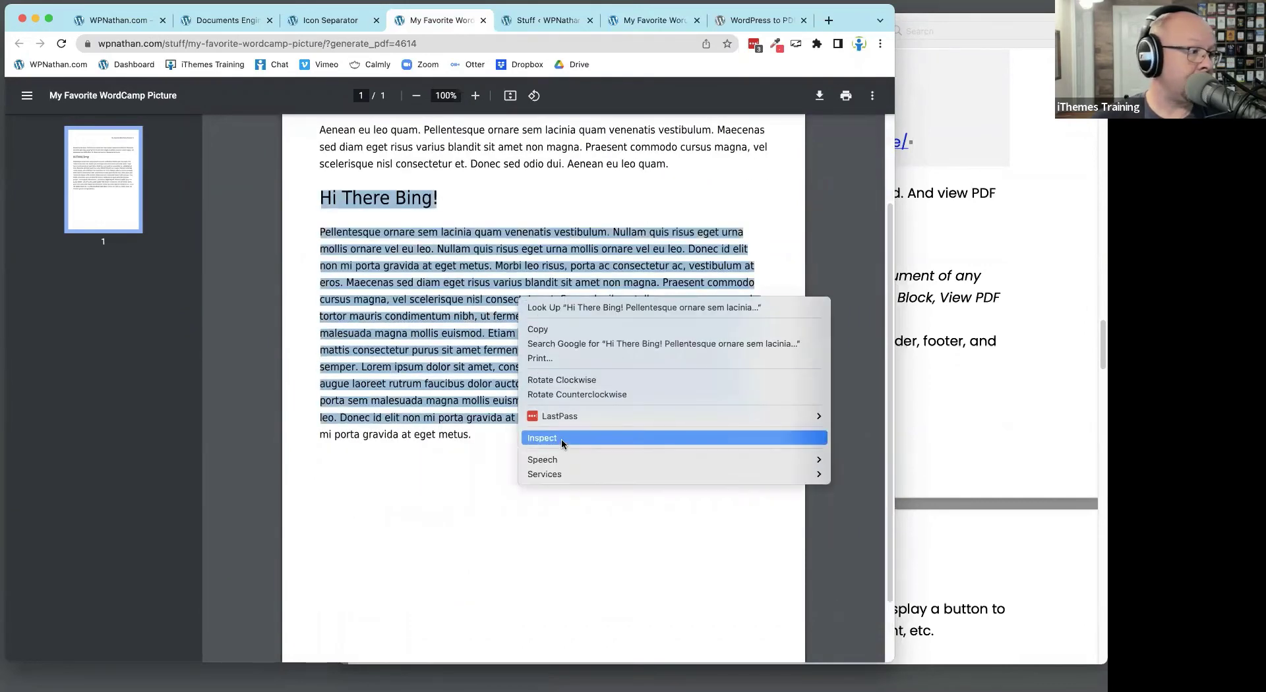
click(454, 430)
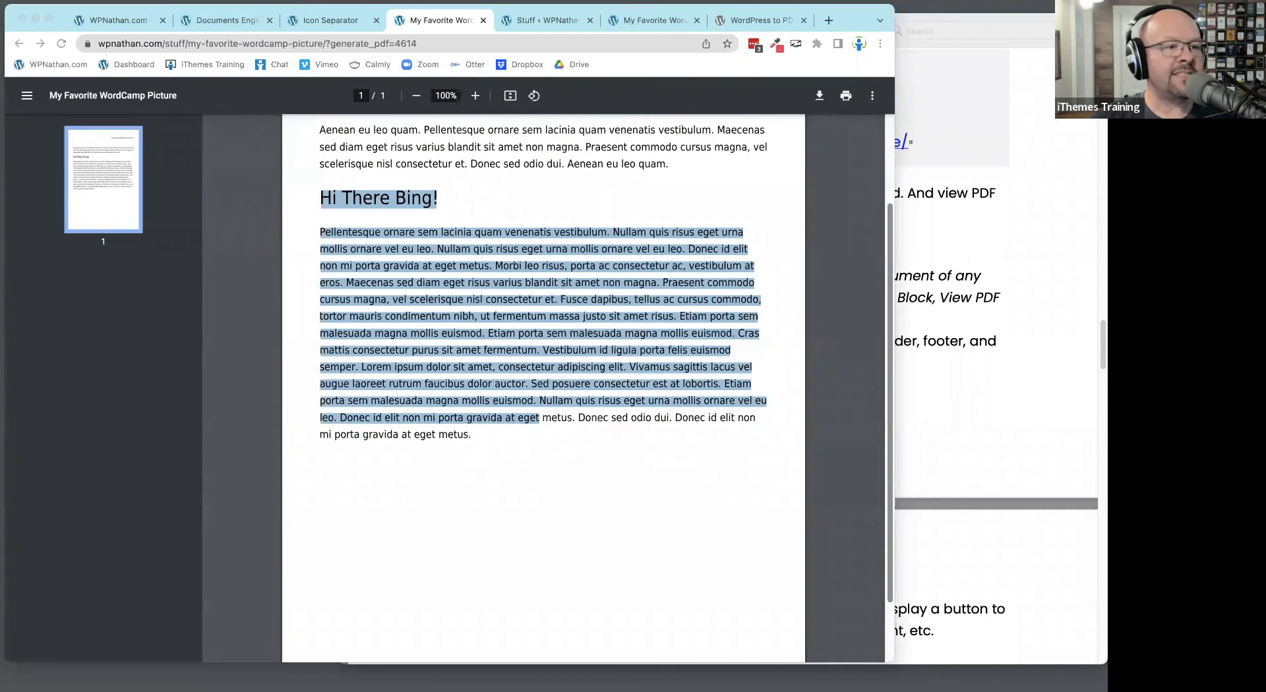
Rotate the My Favorite WordCamp Picture PDF counterclockwise through a full turn back to upright
click(534, 96)
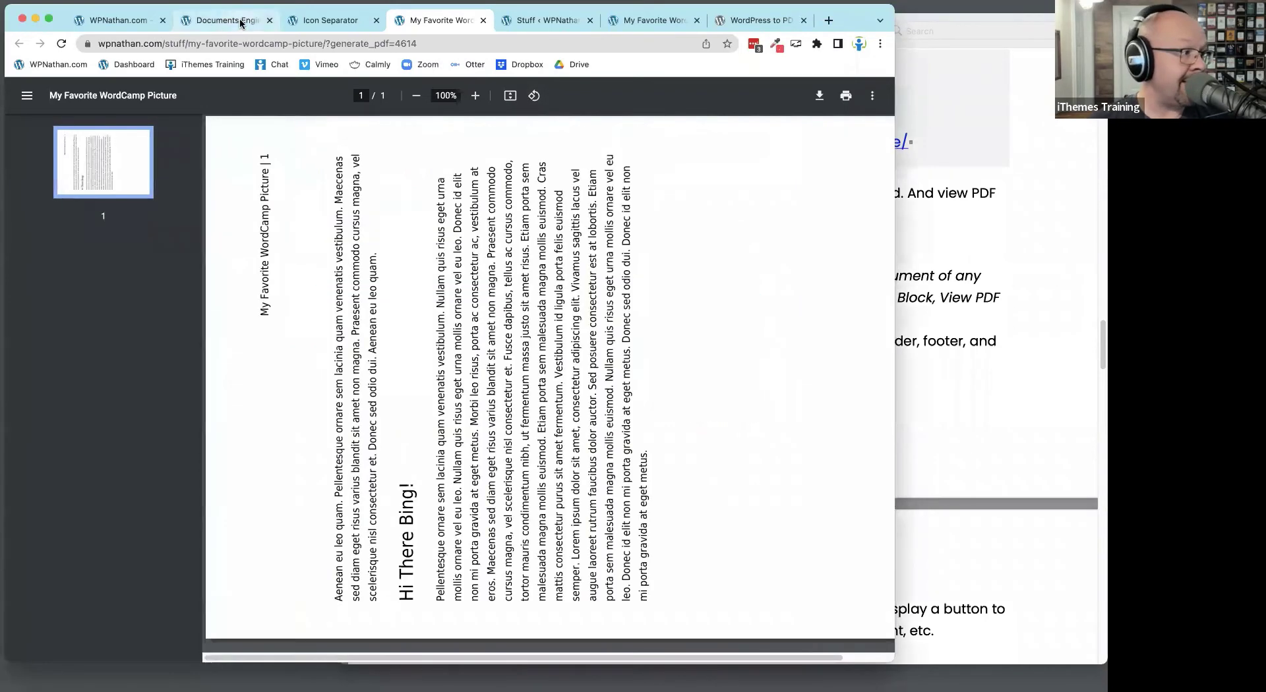
click(534, 96)
click(534, 96)
click(533, 96)
click(533, 96)
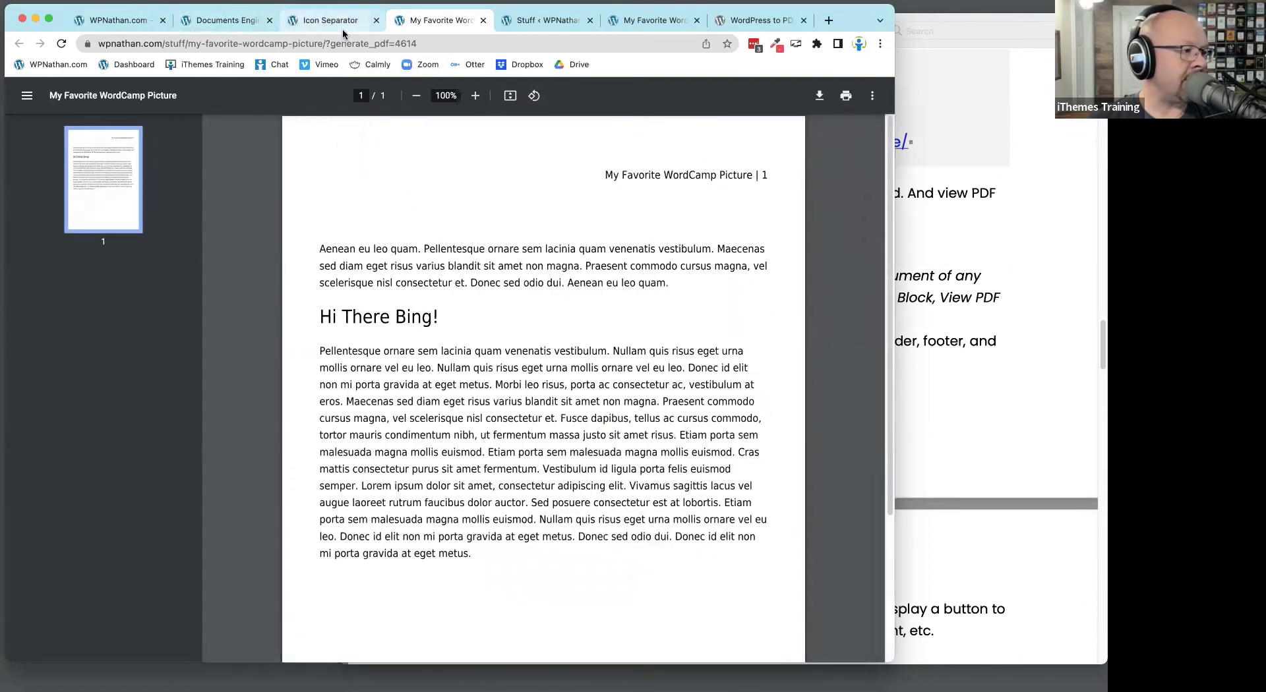
Open the Icon Separator page for editing from the WordPress list of all pages
click(310, 27)
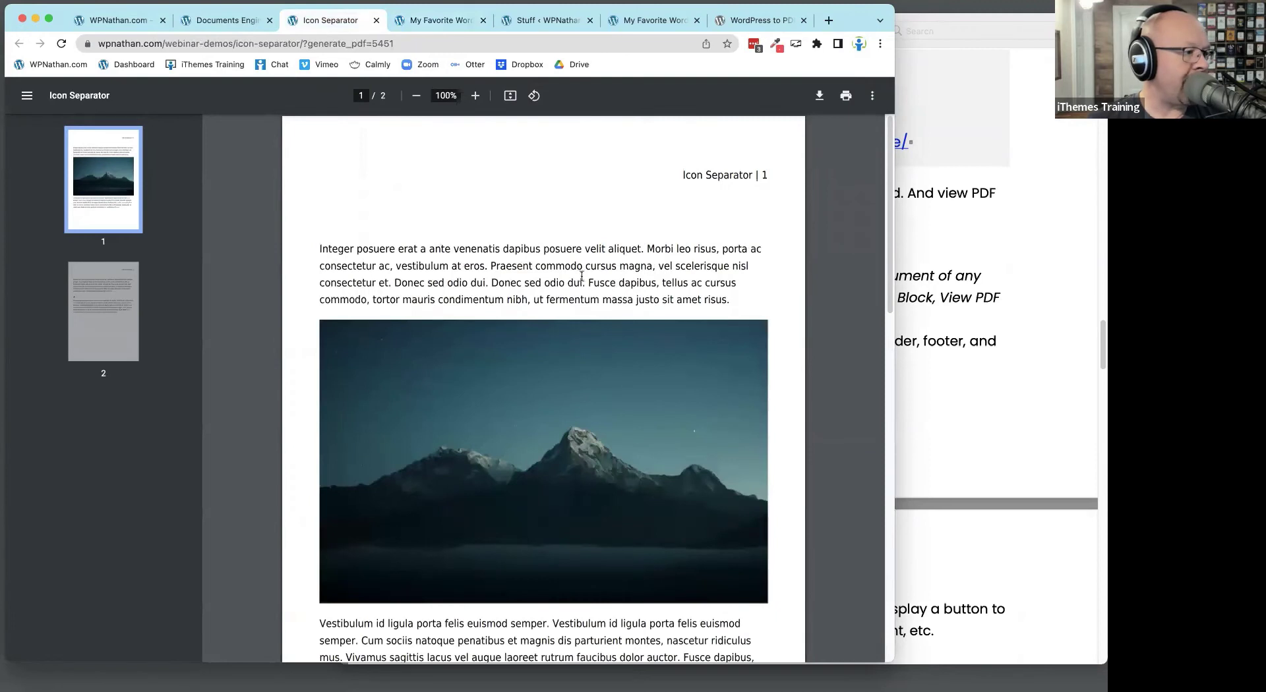
click(209, 22)
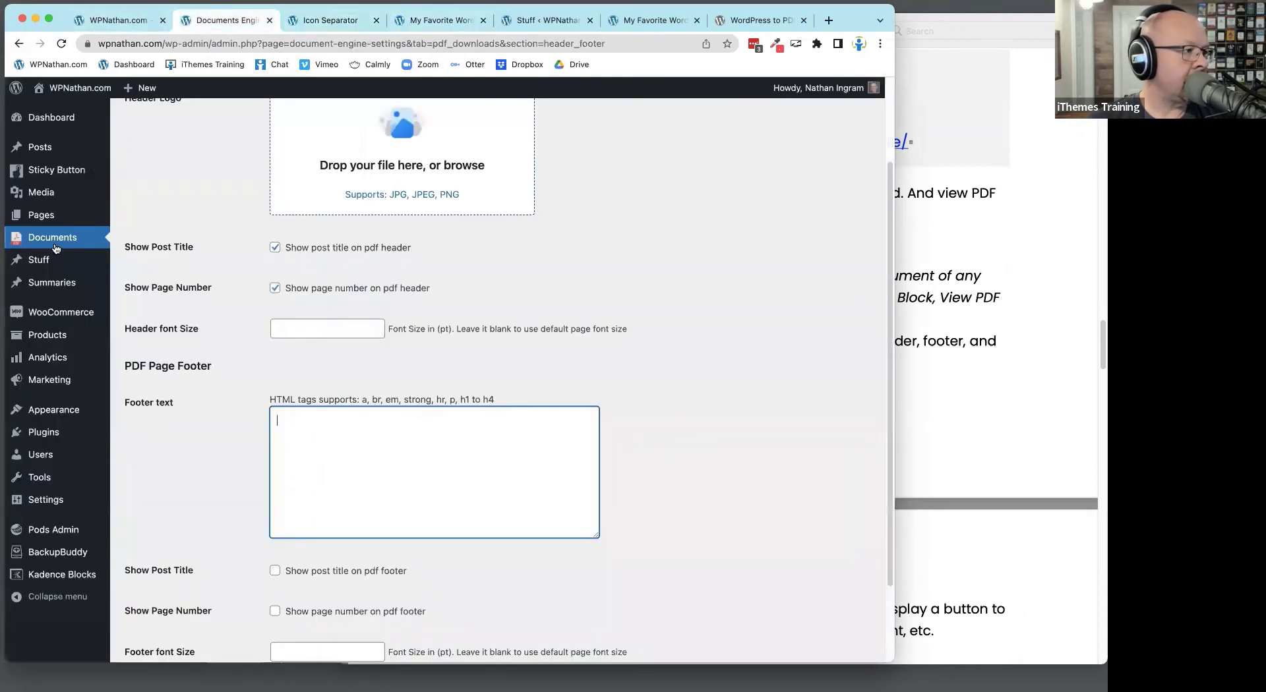
mouse_move(53, 211)
click(138, 224)
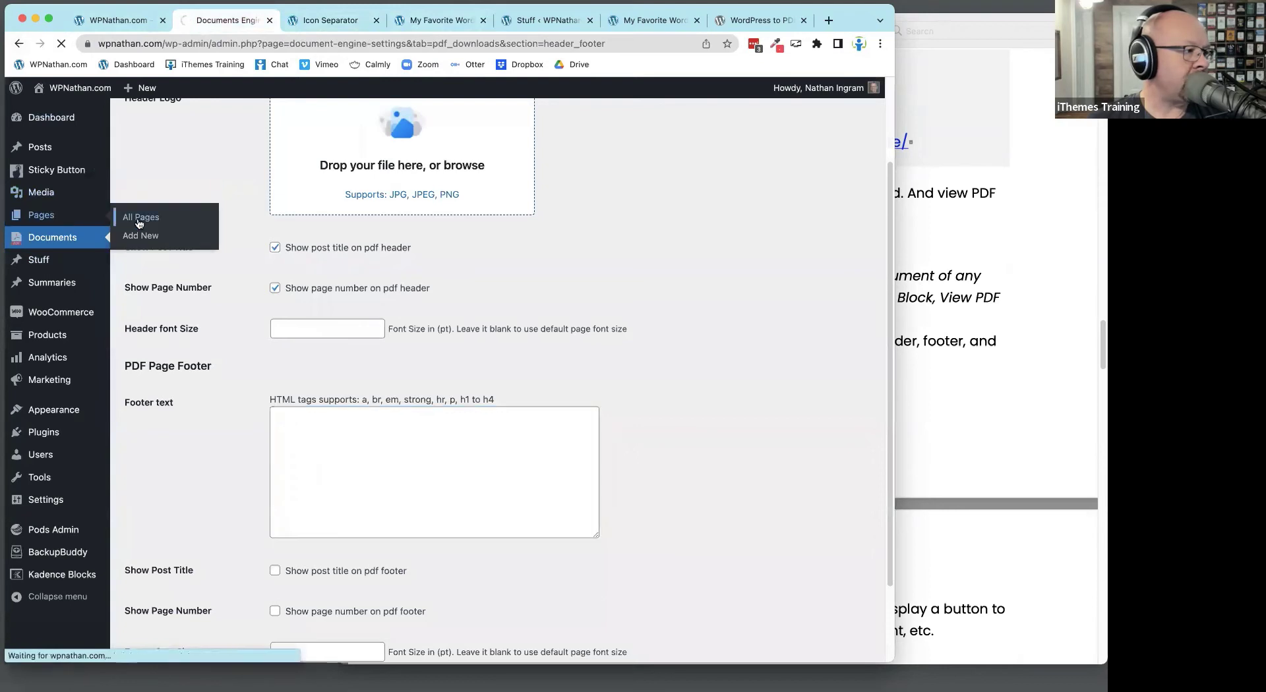
mouse_move(175, 277)
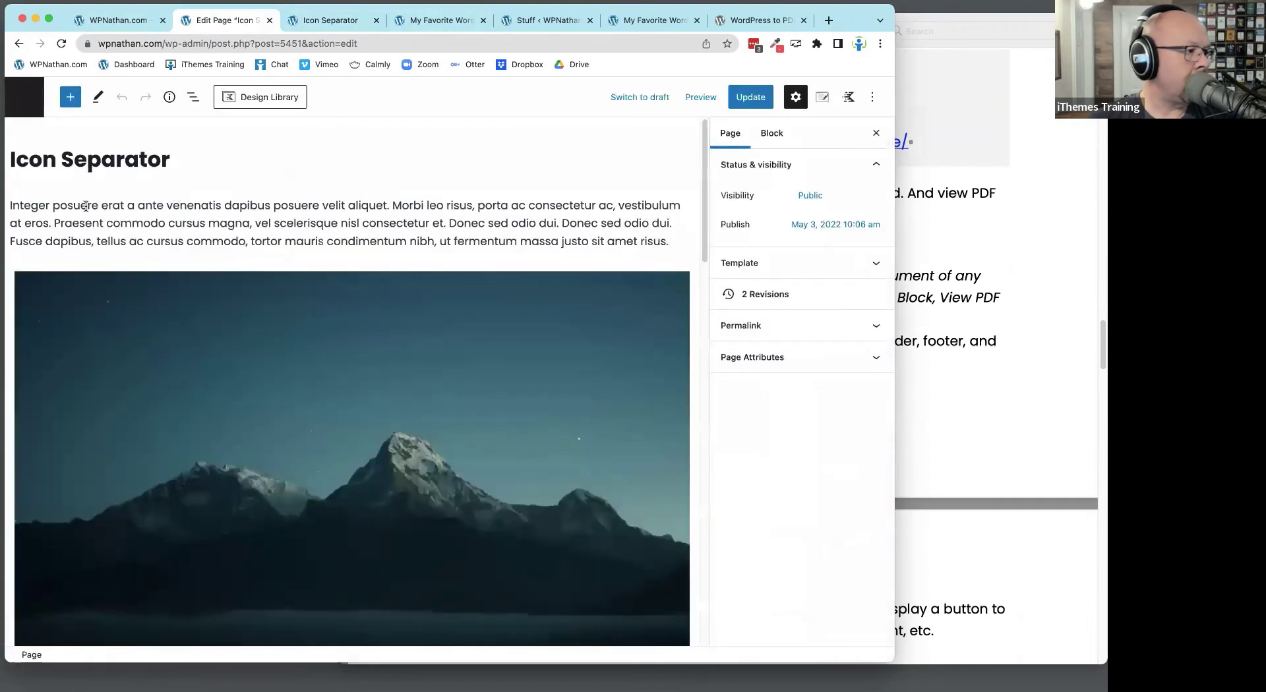
Link the words "Integer posuere erat a ante venenatis dapibus posuere velit aliquet" to # and update the page
drag(8, 204, 386, 204)
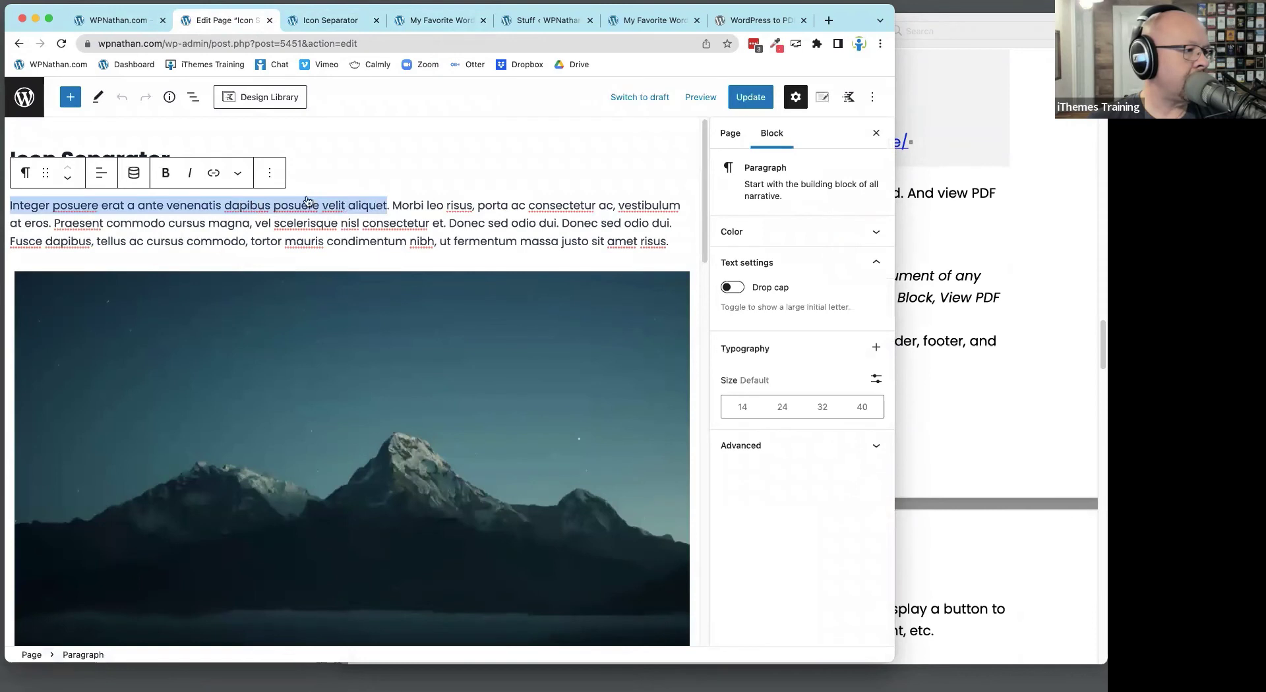
click(213, 173)
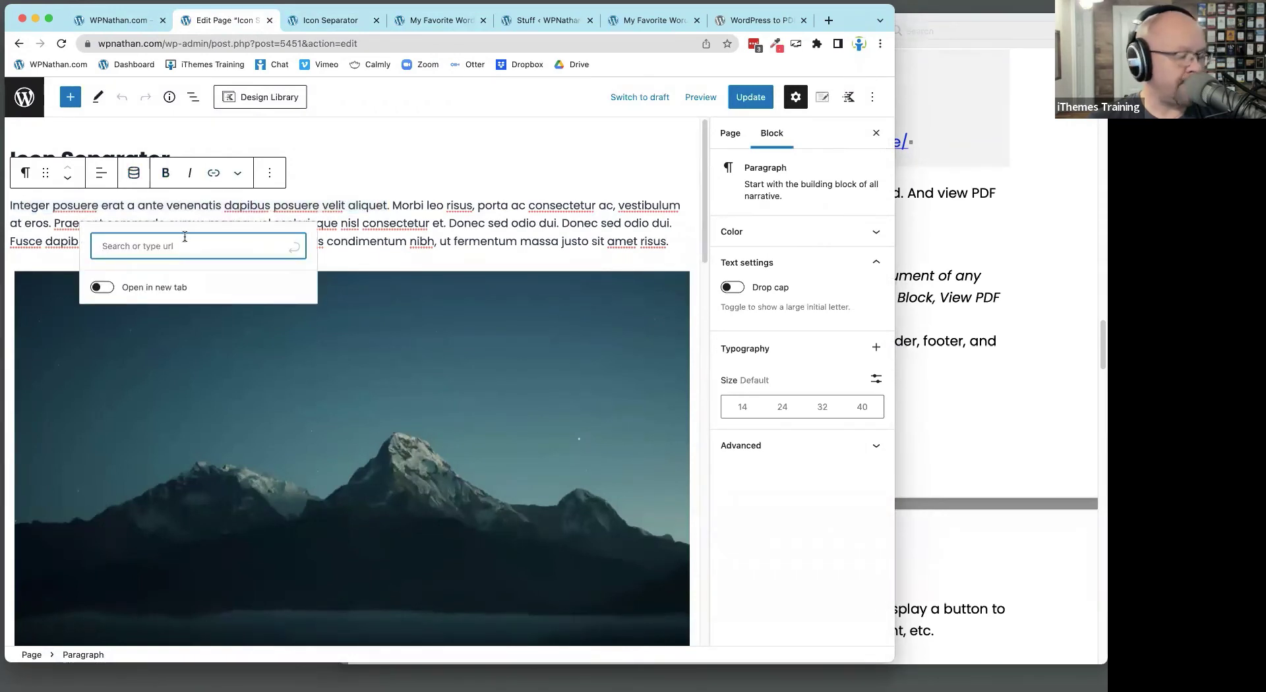
text(#)
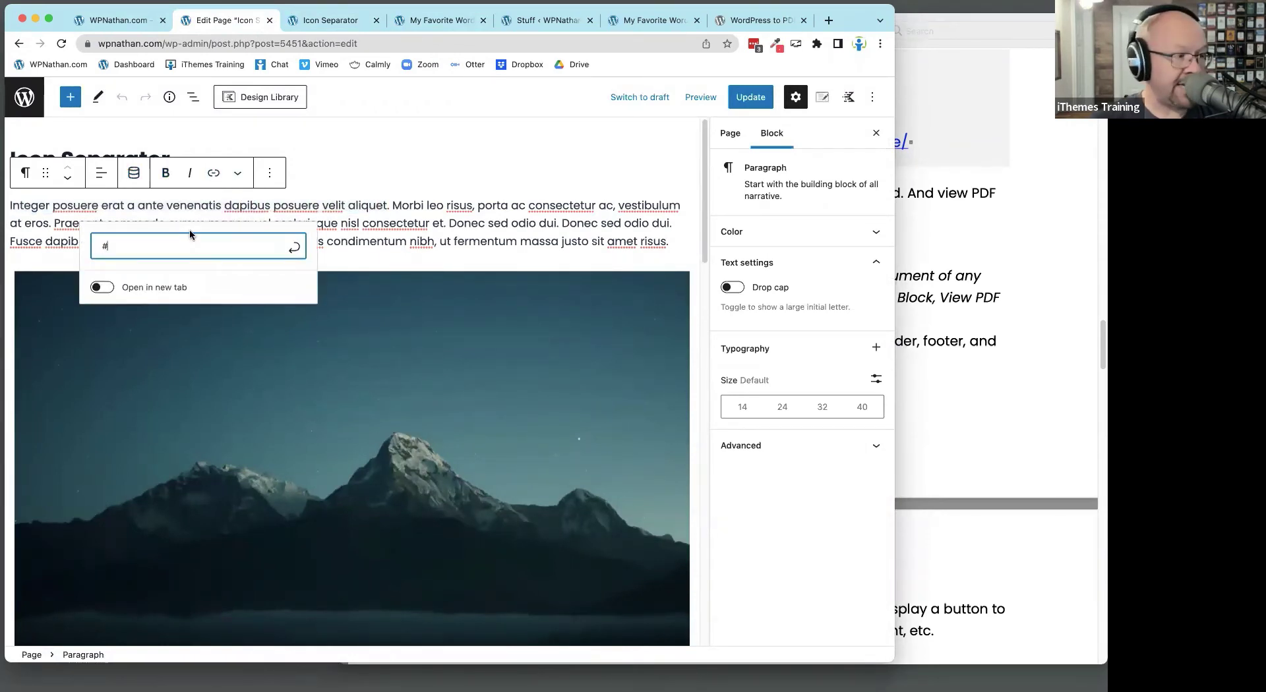
key(Return)
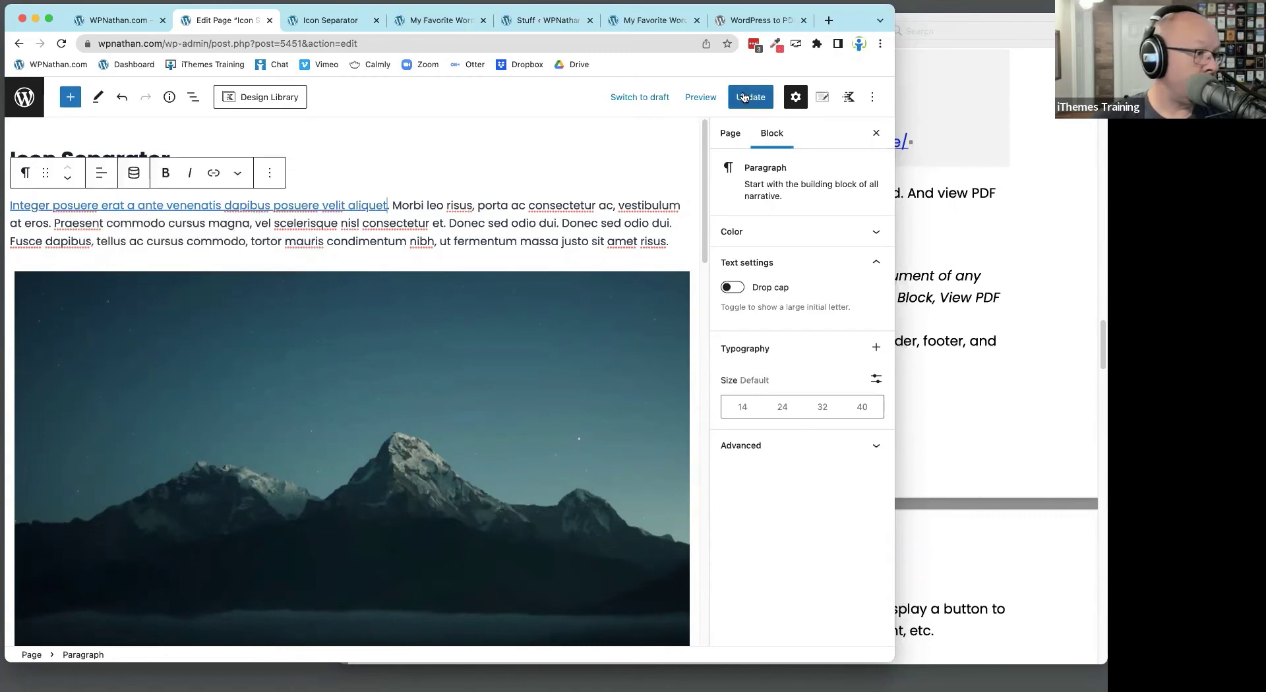
click(743, 98)
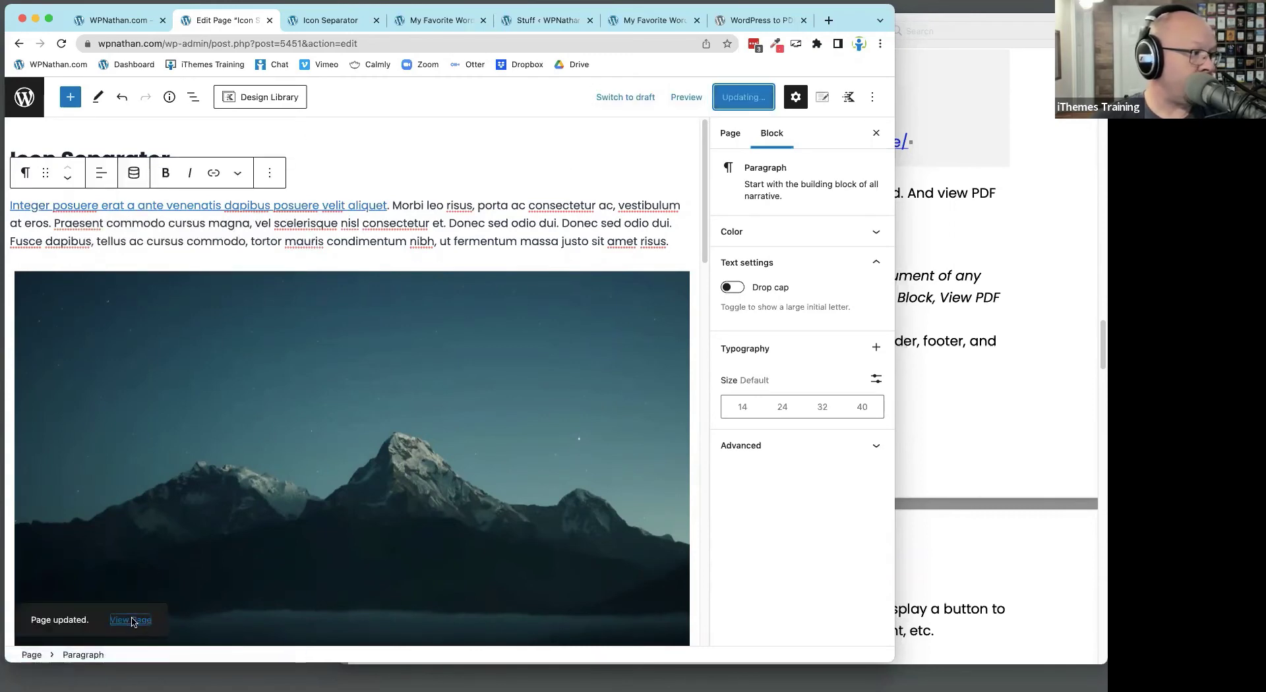
View the updated Icon Separator page and generate a new PDF from it
click(131, 620)
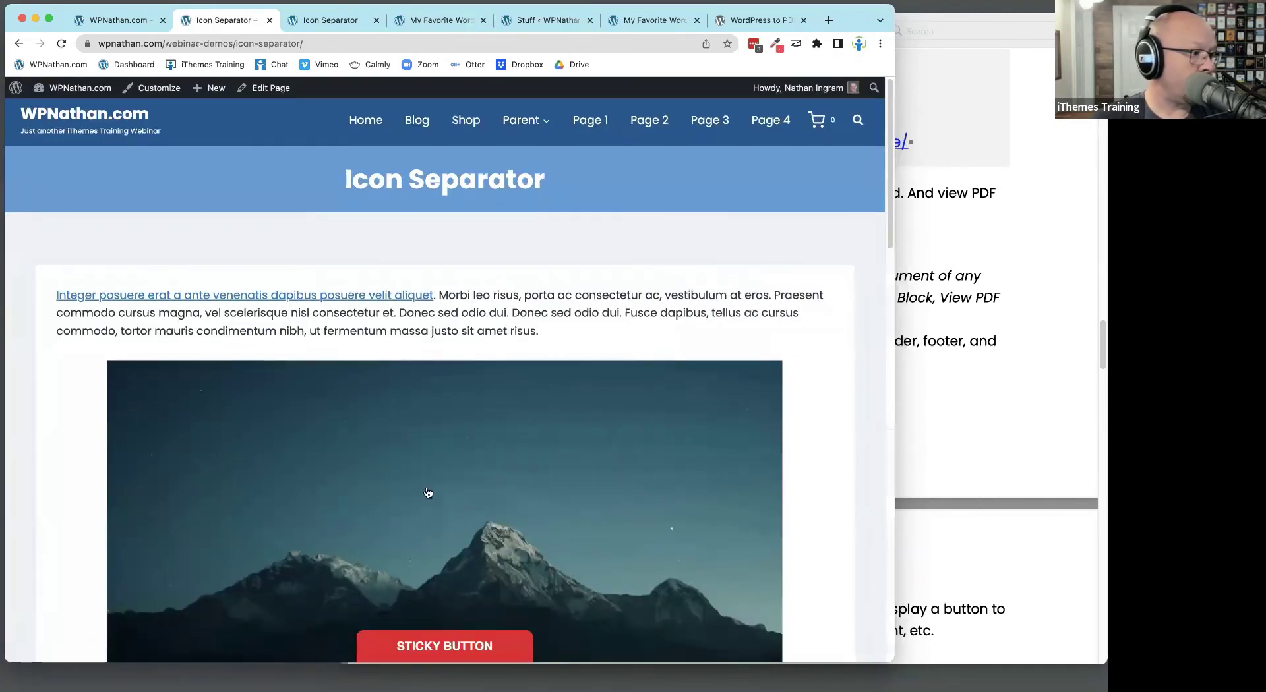
scroll(428, 494, down, 10)
click(447, 489)
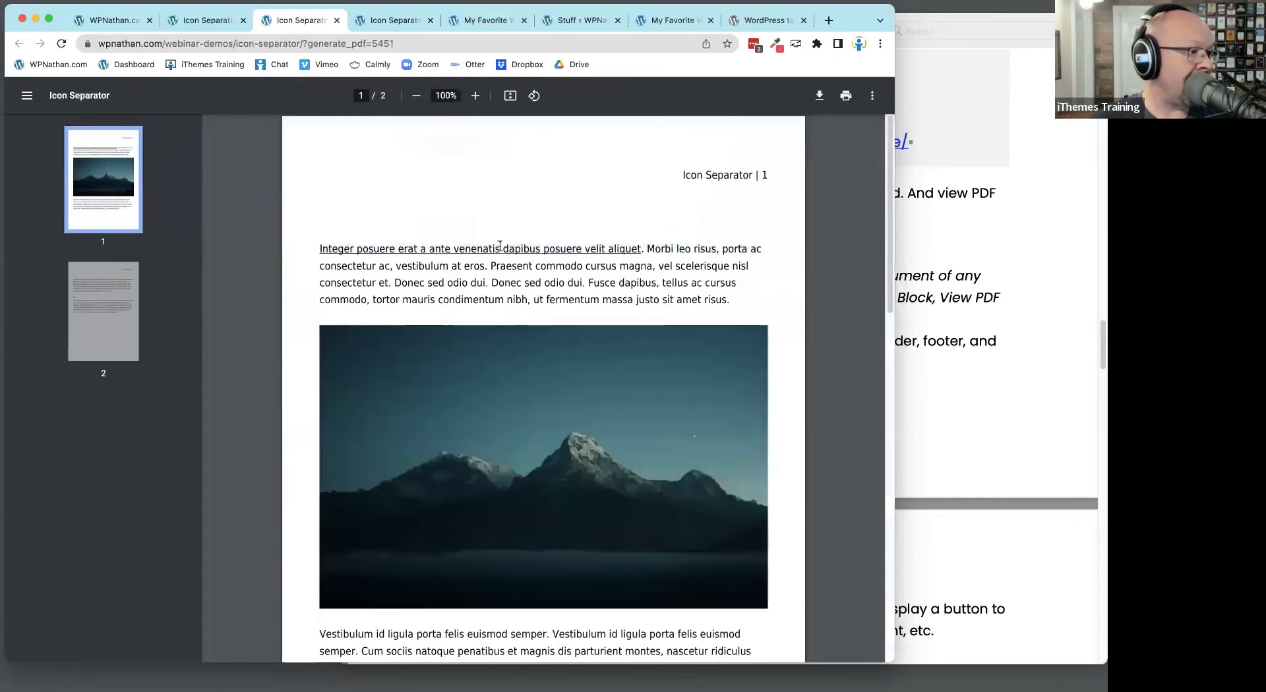
Check the linked opening sentence as selectable text in the Icon Separator PDF and look over the rest of its first page
drag(631, 248, 369, 242)
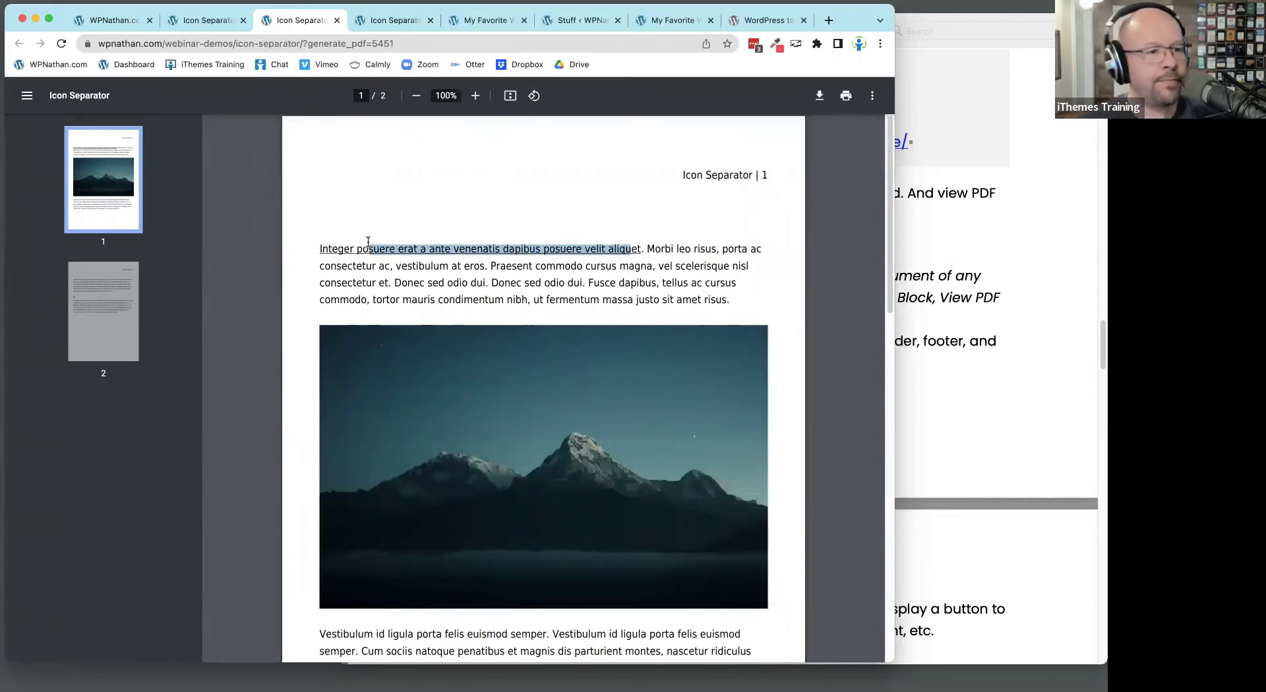
click(424, 132)
scroll(486, 204, down, 3)
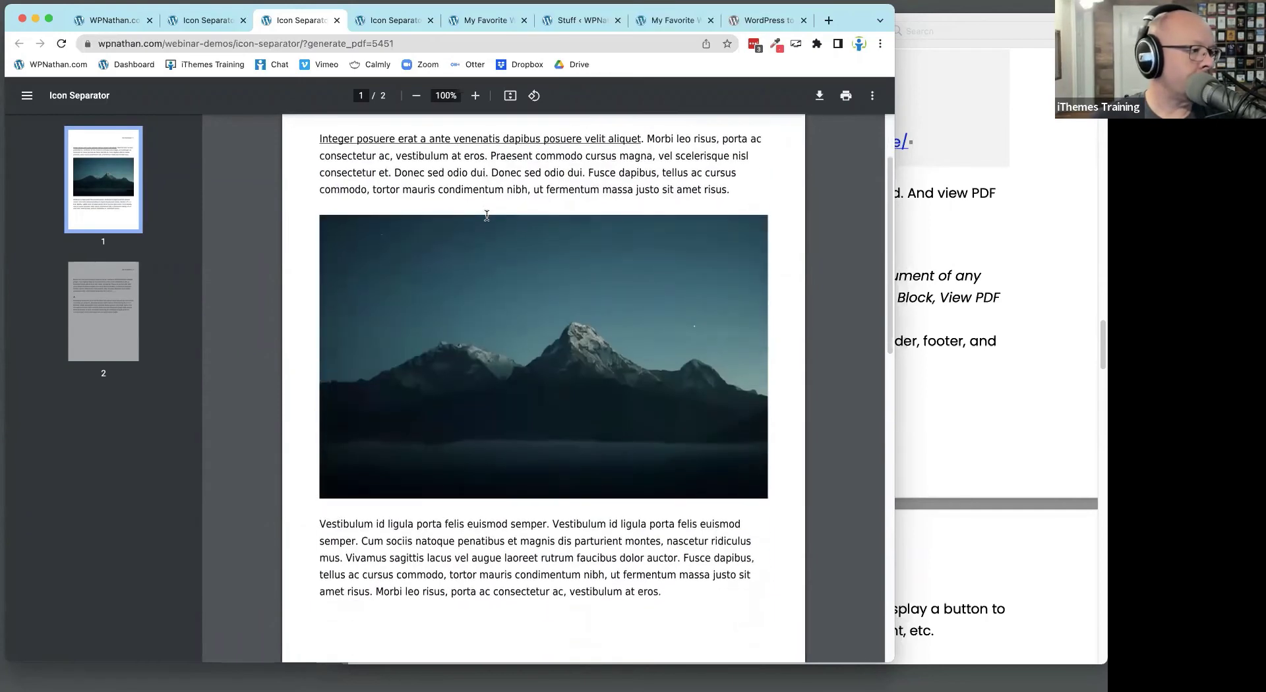
scroll(487, 215, down, 3)
Close the PDF, Stuff and My Favorite WordCamp tabs, keeping the home page, Icon Separator page and plugin listing open
click(335, 20)
click(336, 20)
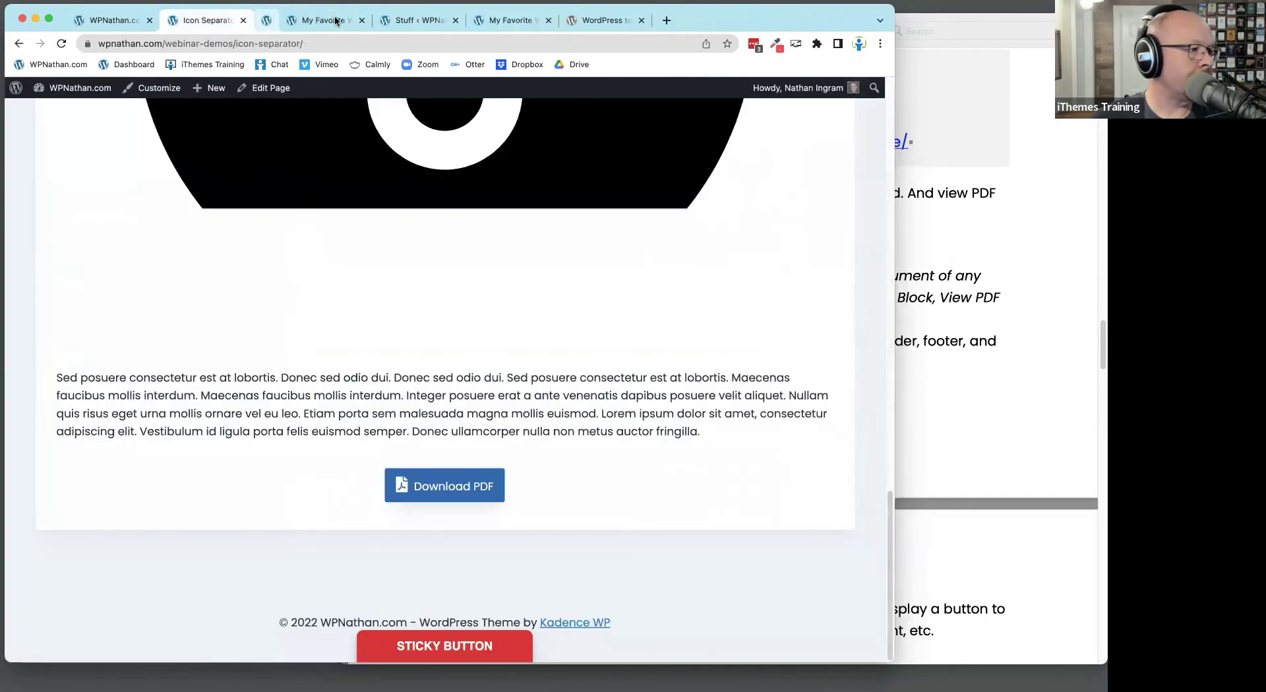
click(336, 21)
click(336, 20)
click(336, 21)
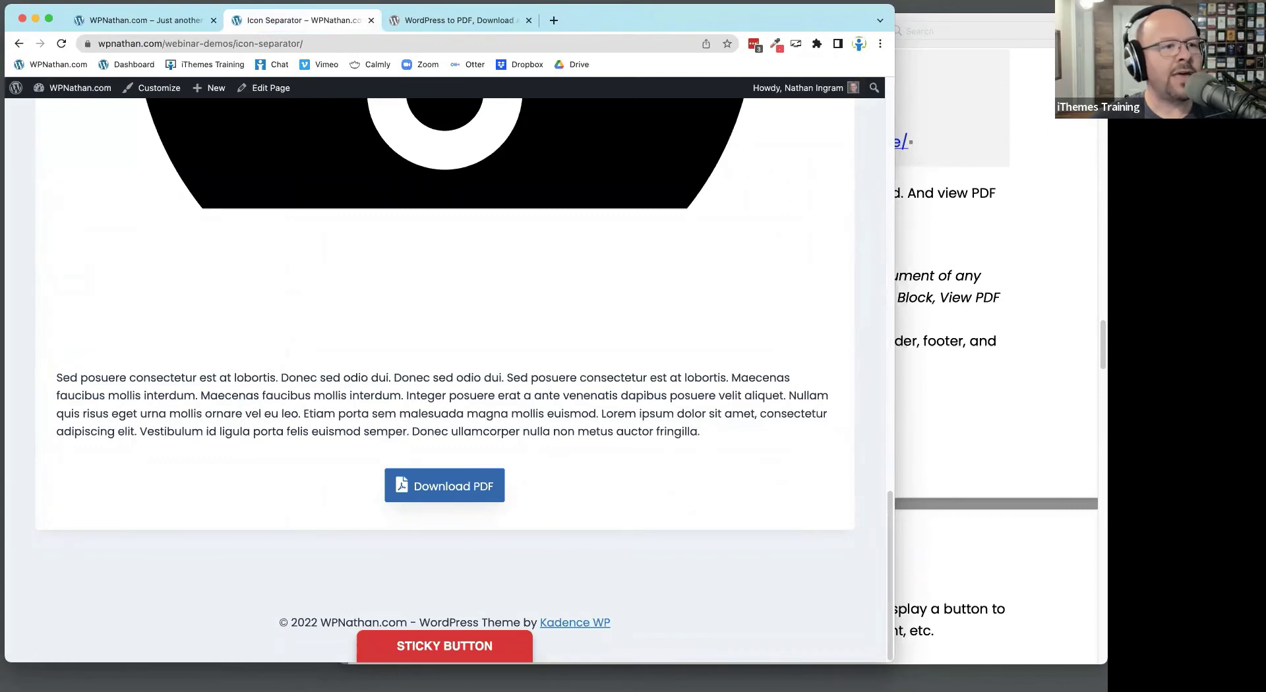
click(123, 20)
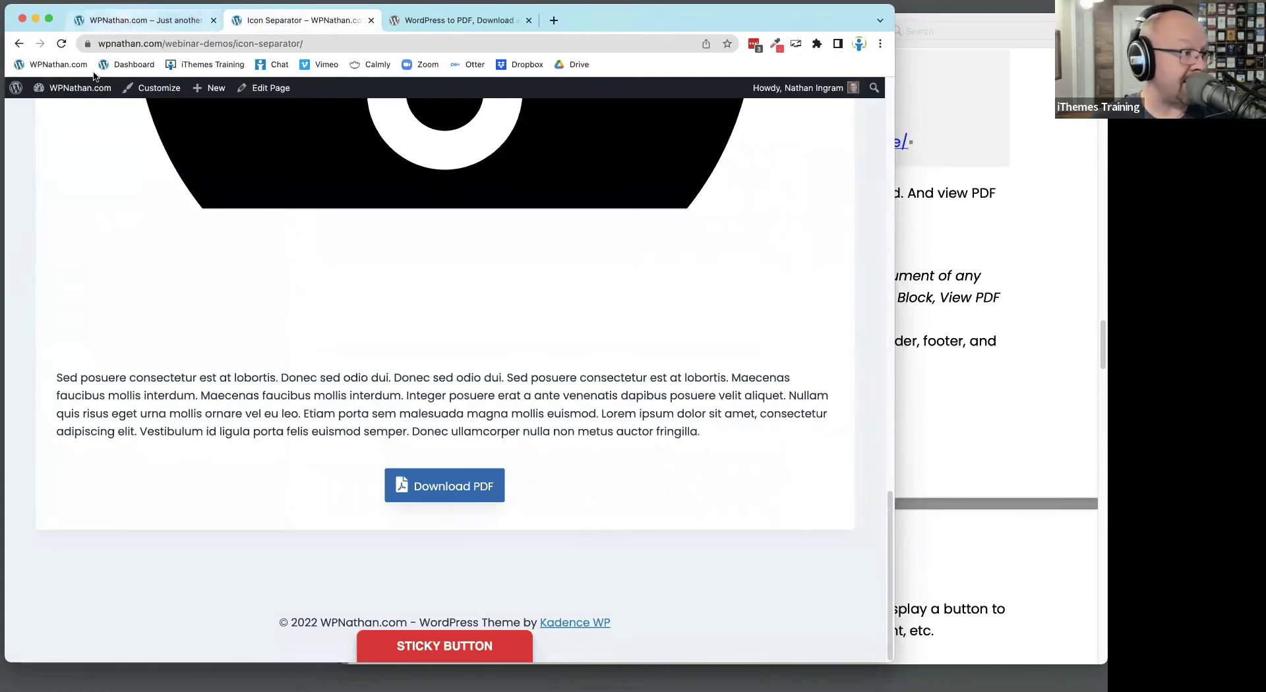
click(307, 18)
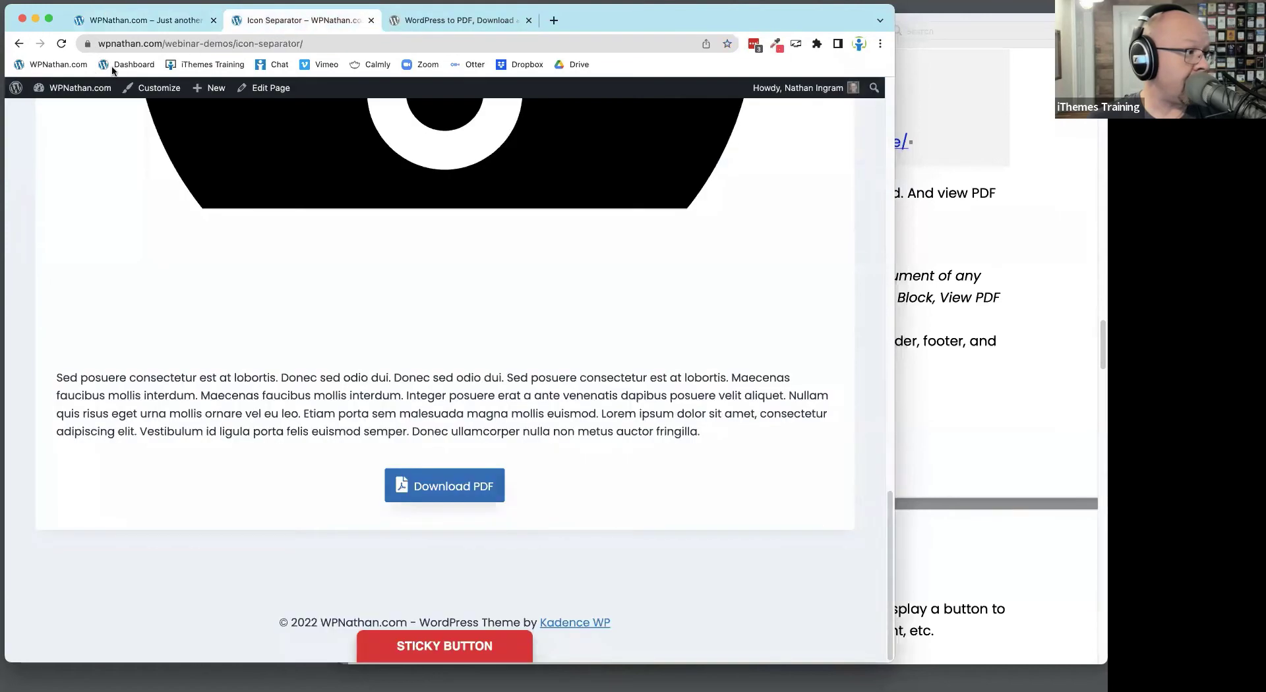
Open the Documents settings in the site's admin and review the Style, Page, and Header & Footer sections
mouse_move(72, 88)
click(47, 112)
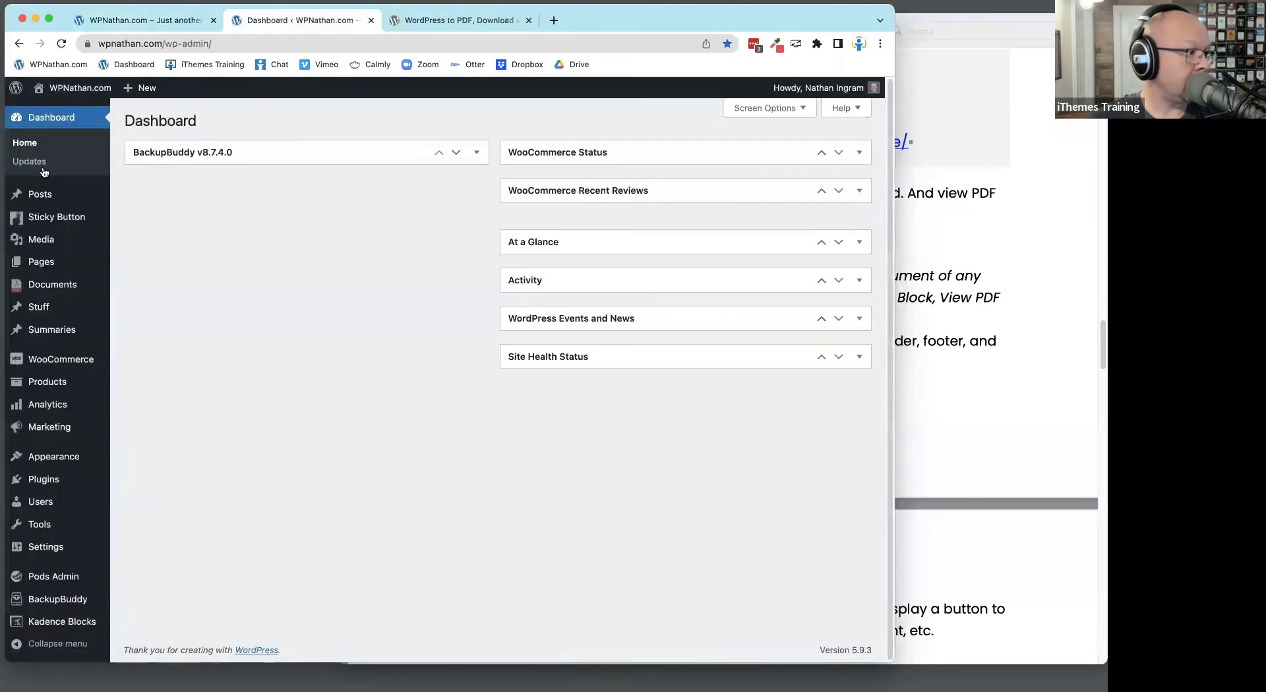
click(52, 295)
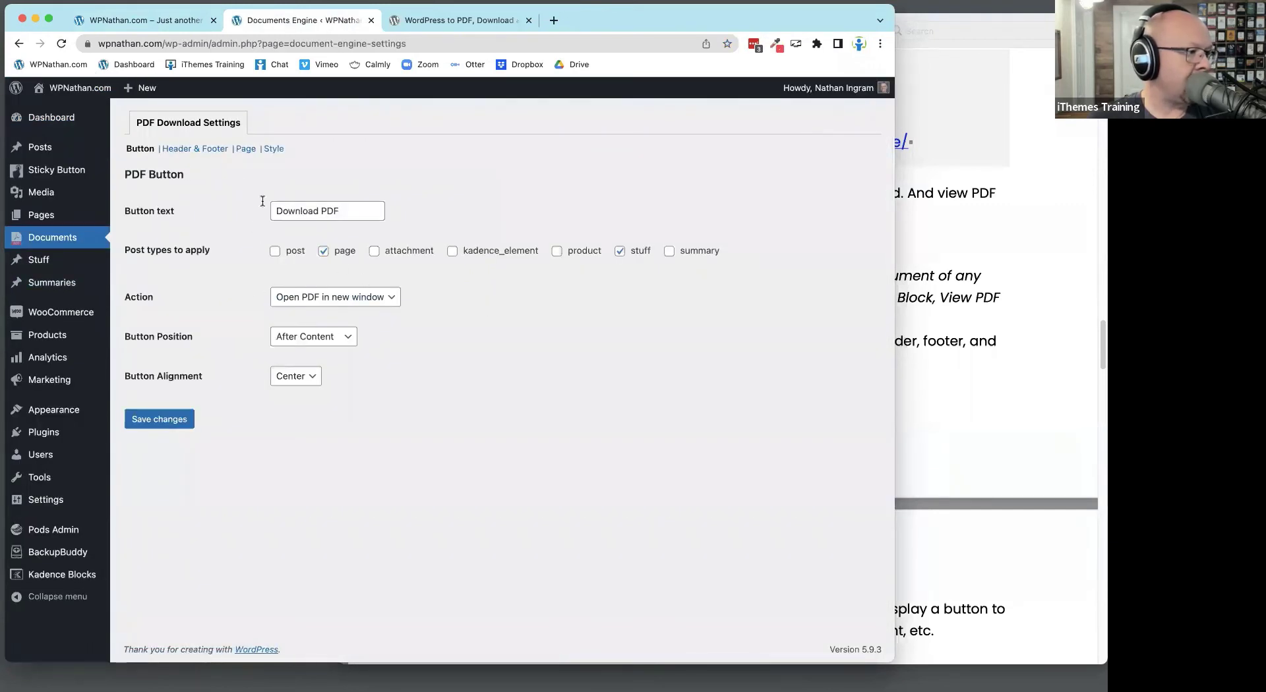
click(273, 151)
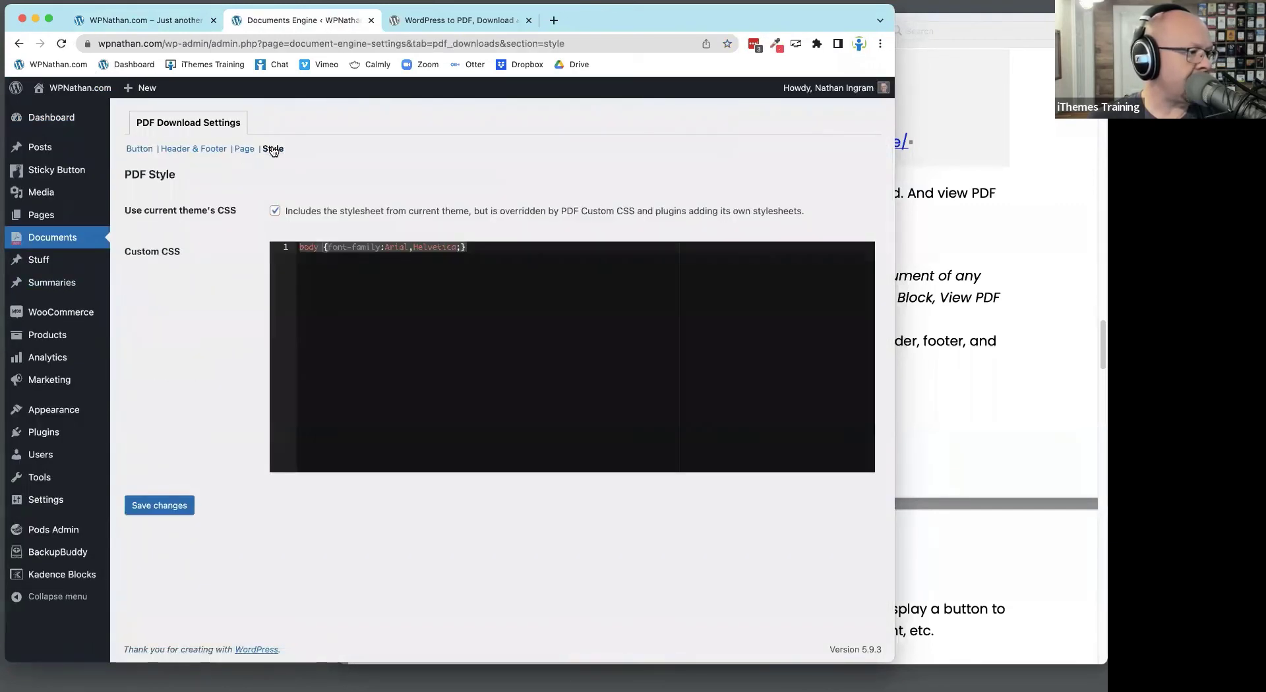
click(244, 150)
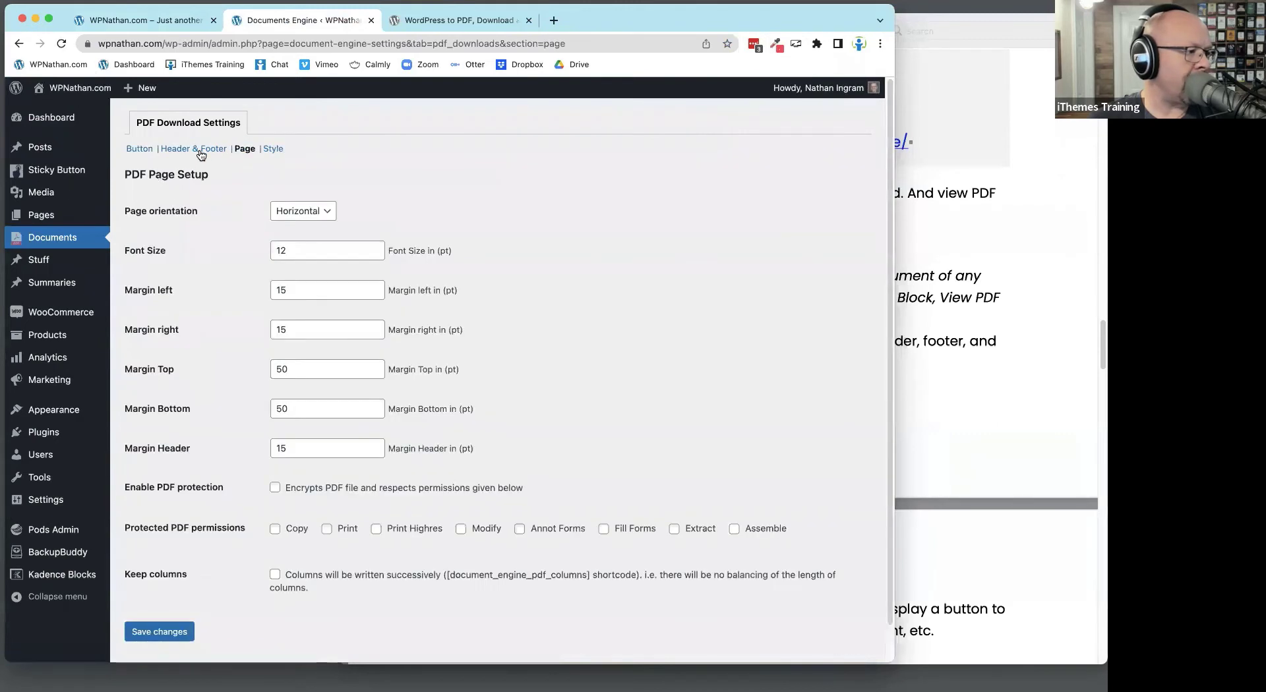
click(200, 152)
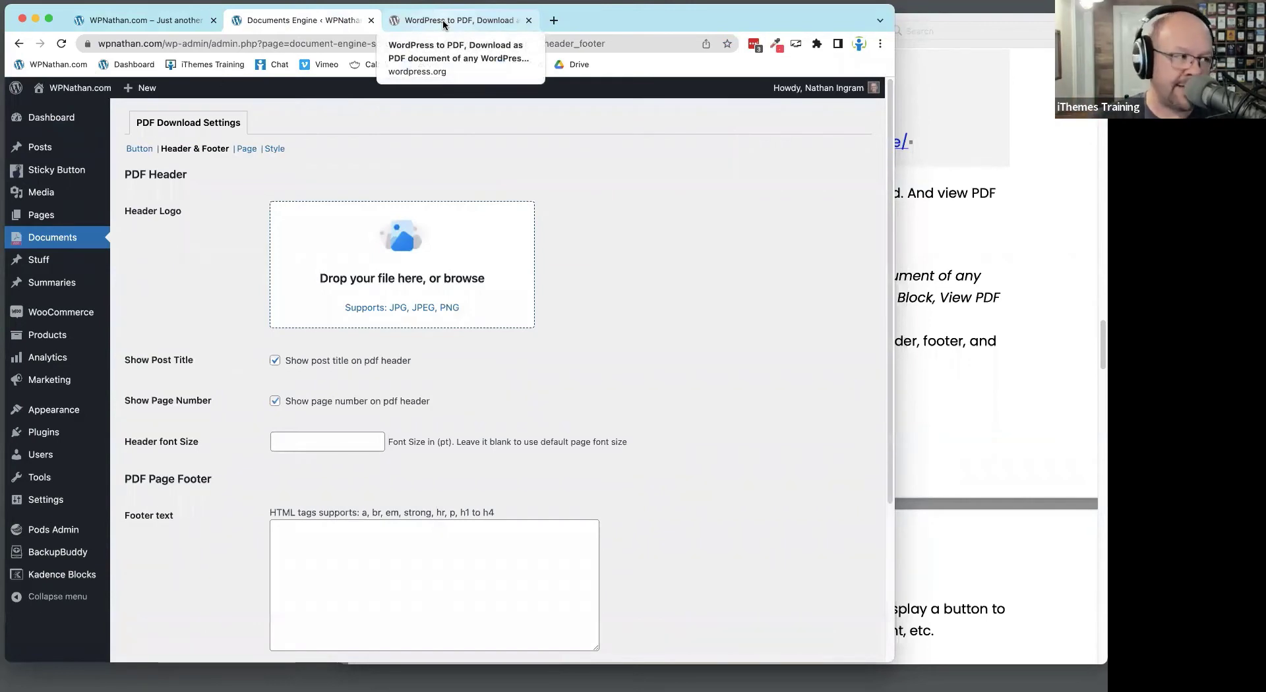
Look through the WPNathan.com home page down to its footer
click(134, 21)
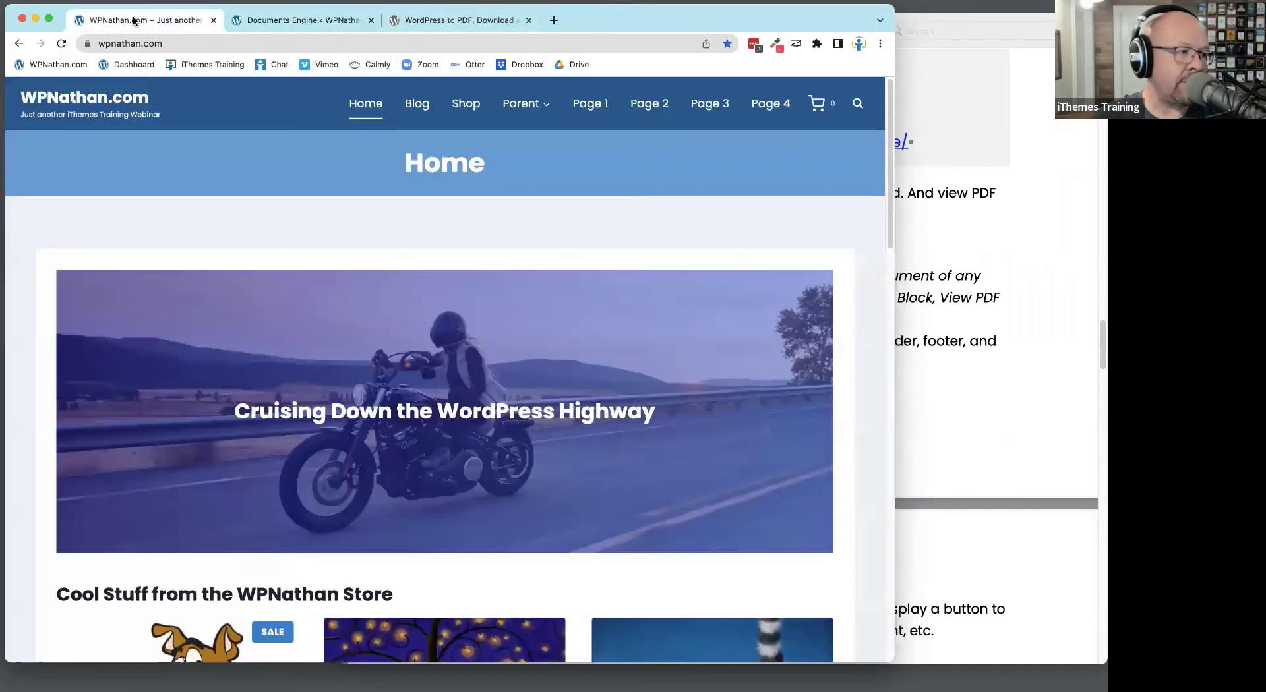
scroll(399, 329, down, 20)
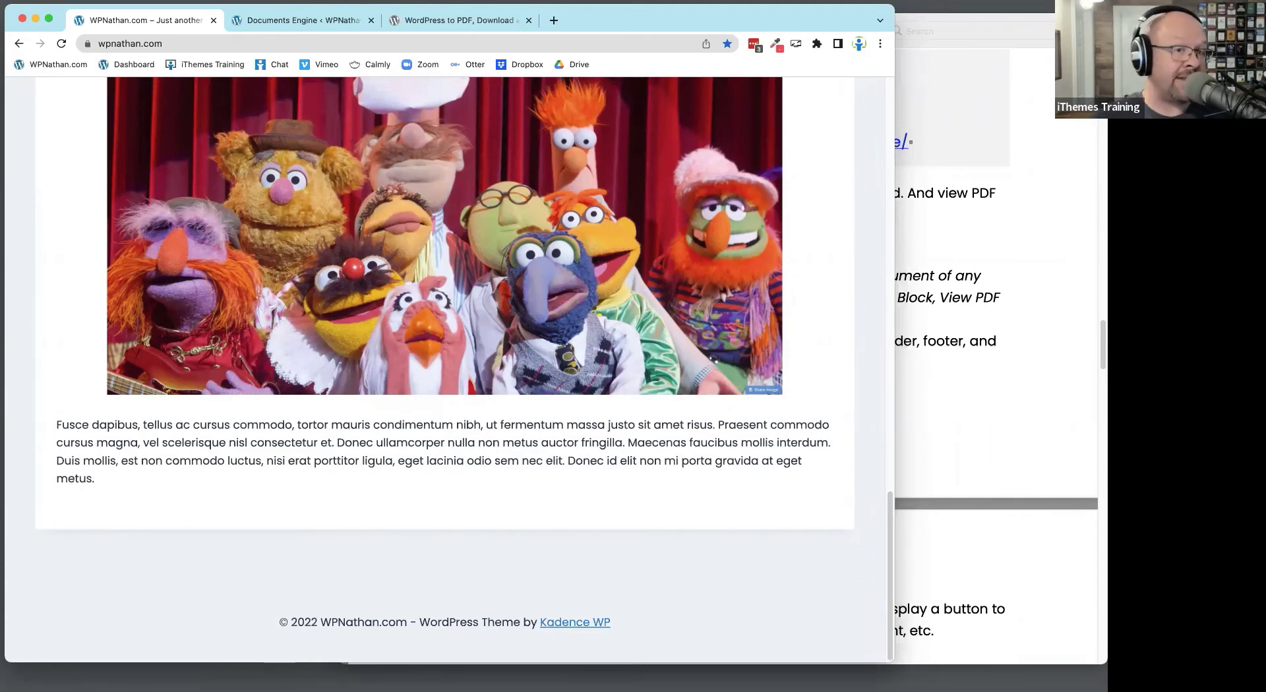
Switch to the May 2022 Plugin Roundup PDF and read the RS WP Books ShowCase description and notes
click(948, 196)
scroll(915, 401, down, 5)
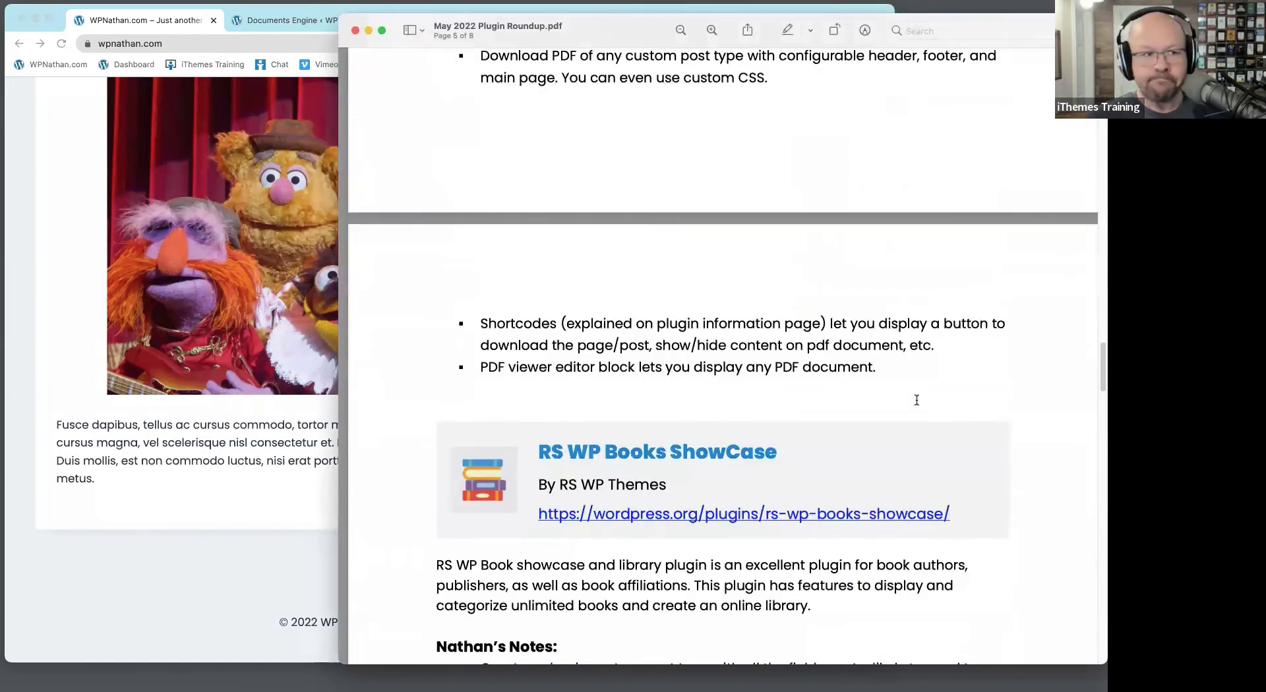
scroll(917, 401, down, 5)
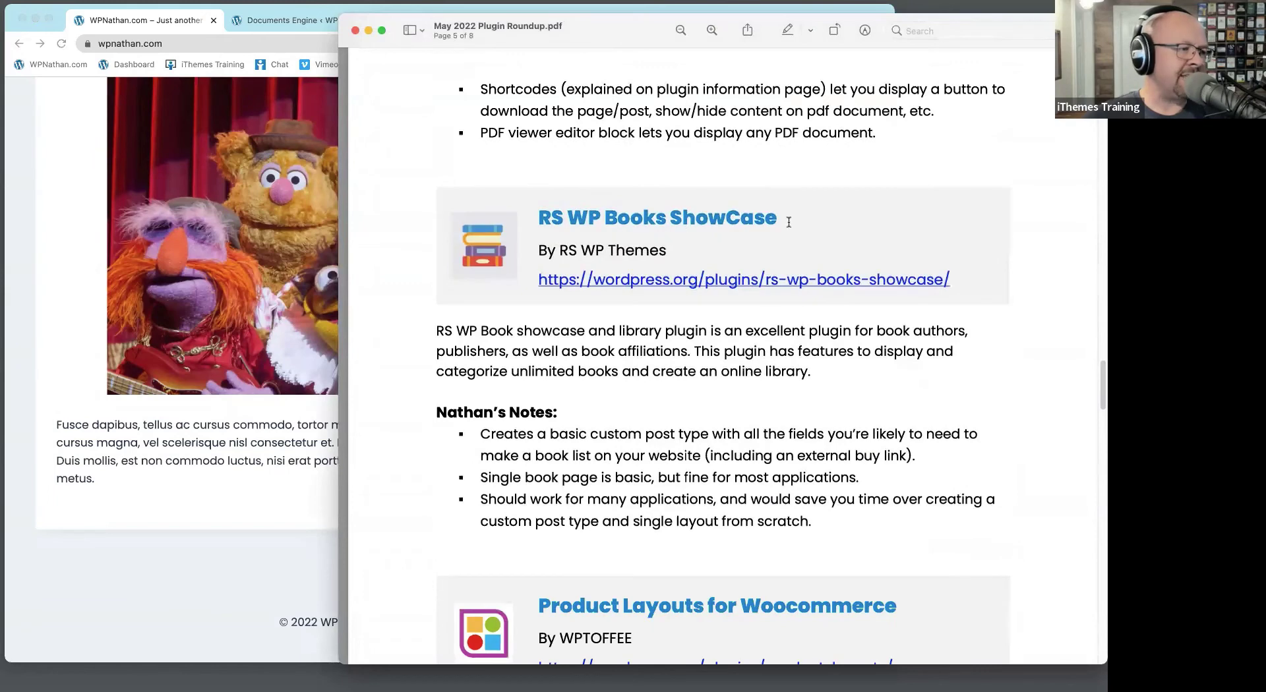
drag(789, 222, 546, 219)
click(838, 390)
scroll(850, 400, down, 2)
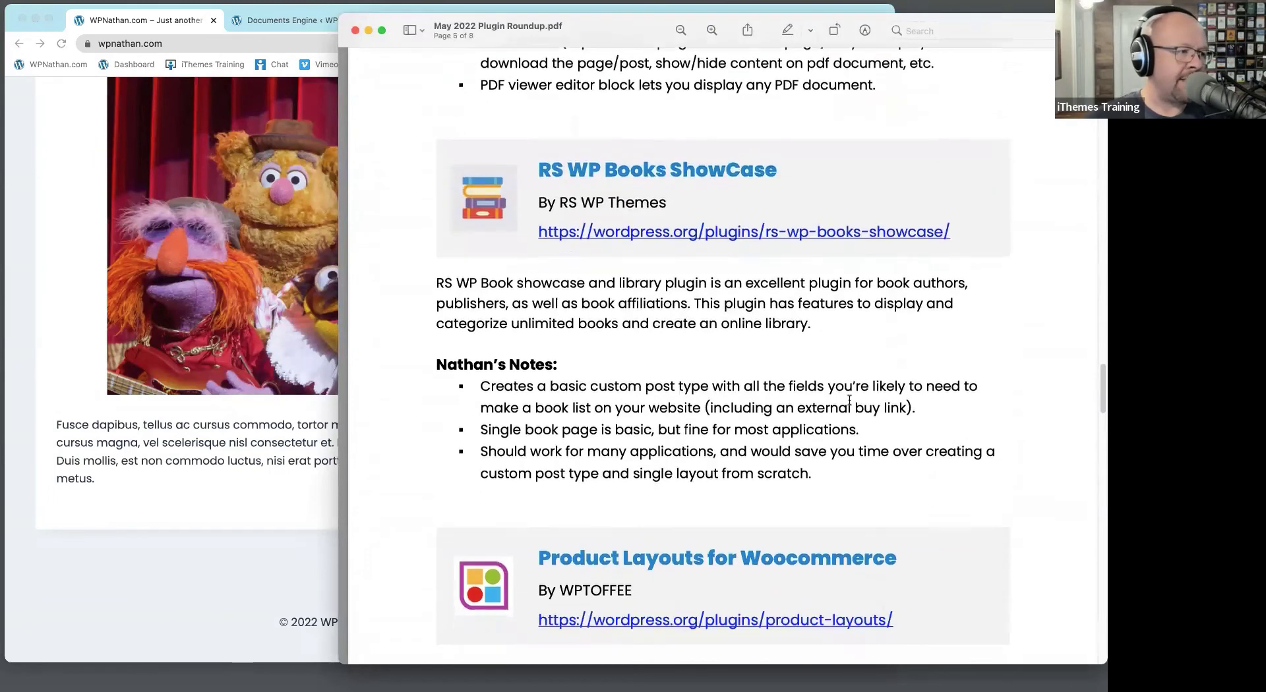
scroll(850, 400, down, 1)
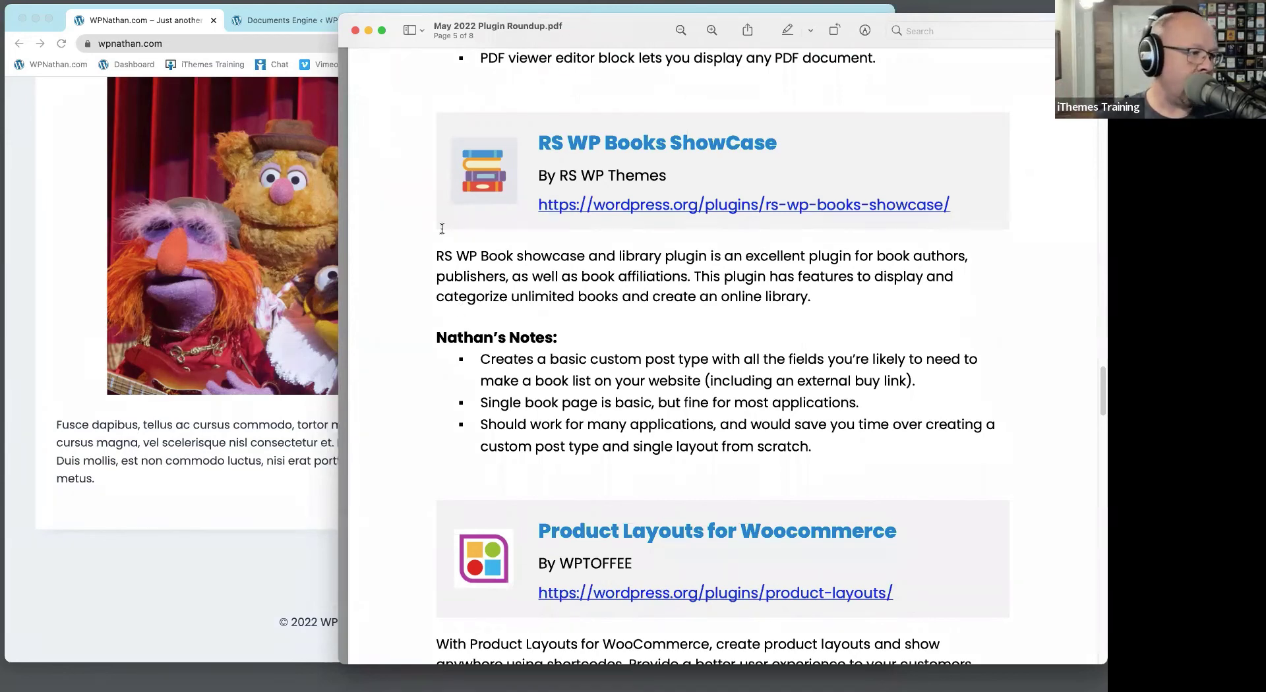
Return to the WordPress admin in the browser and activate the RS WP Books Showcase plugin from the installed plugins
click(270, 22)
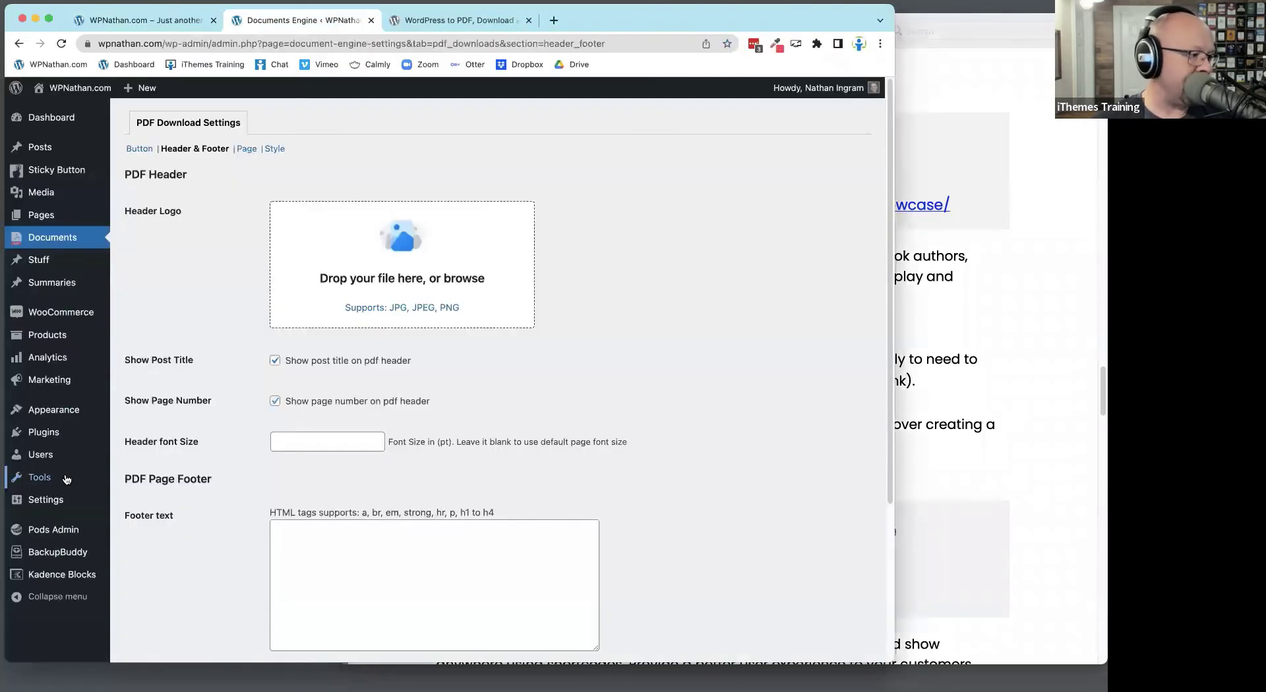
click(157, 435)
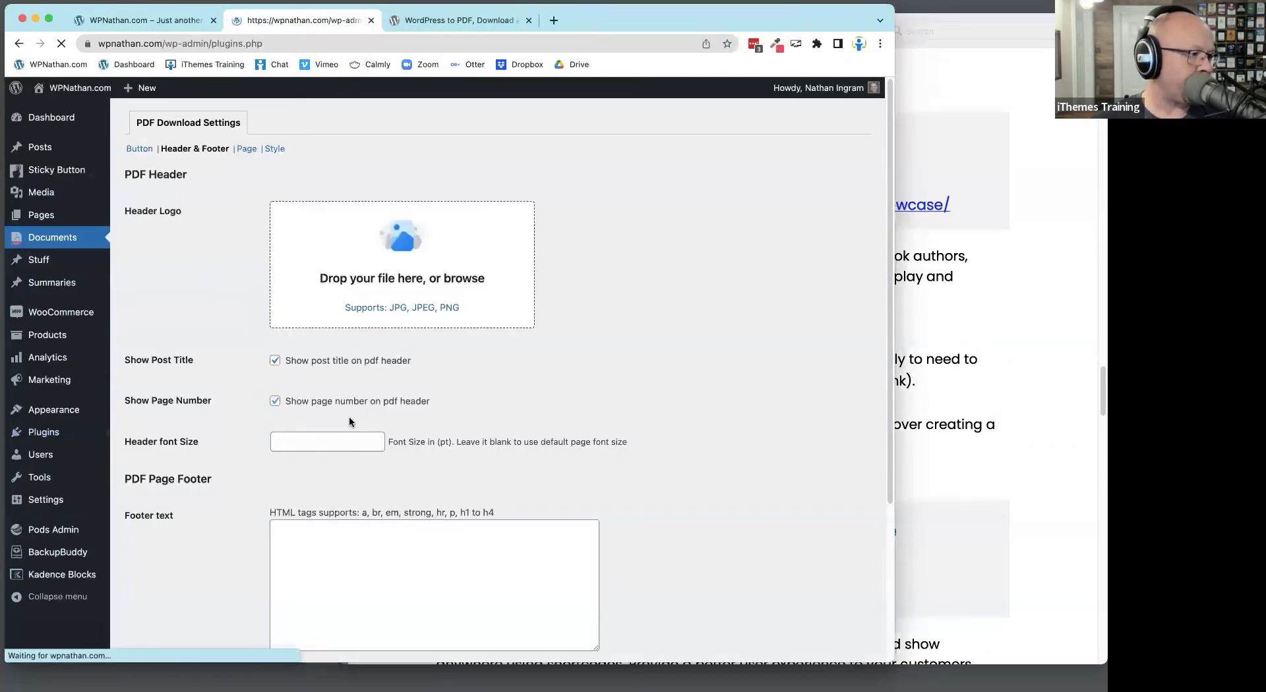
scroll(302, 445, down, 15)
scroll(187, 153, up, 6)
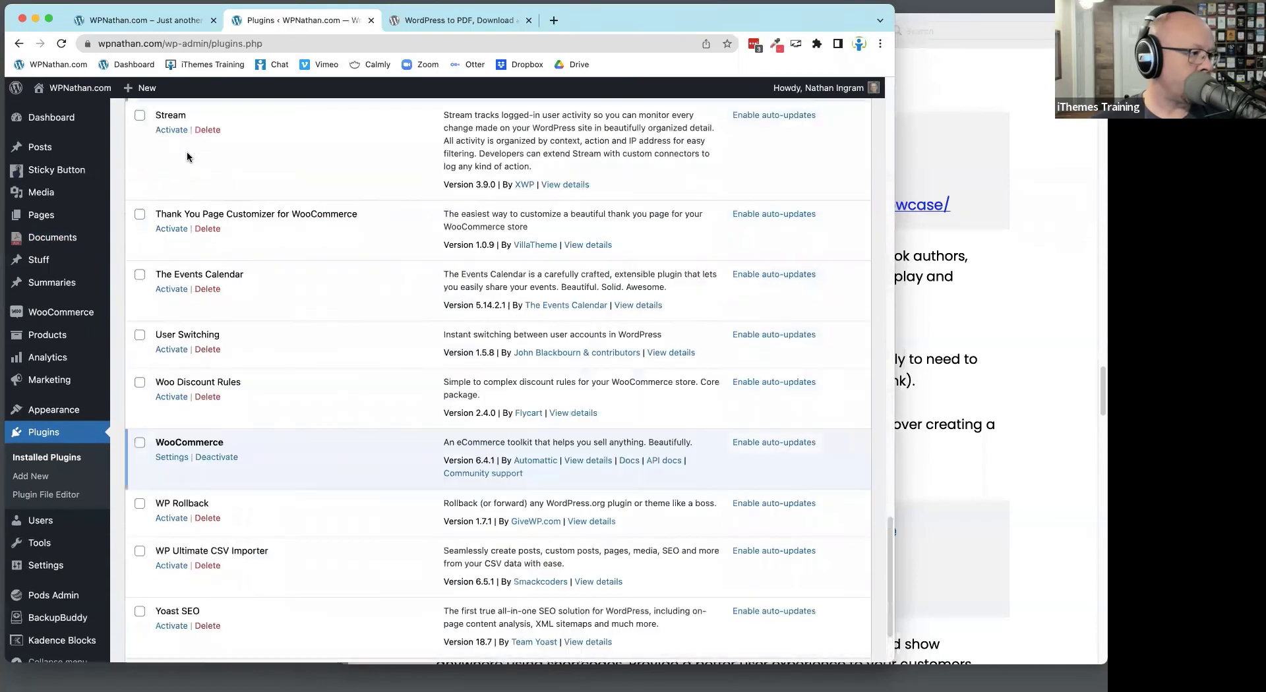
scroll(188, 224, up, 2)
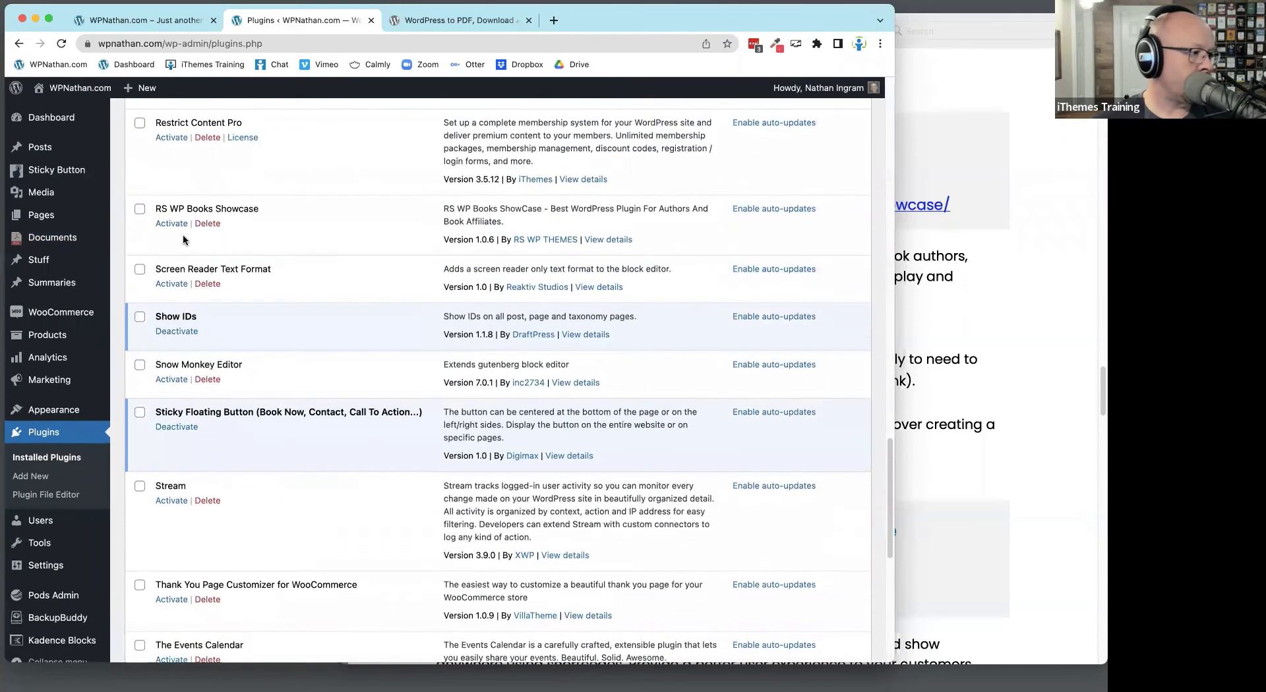
click(171, 224)
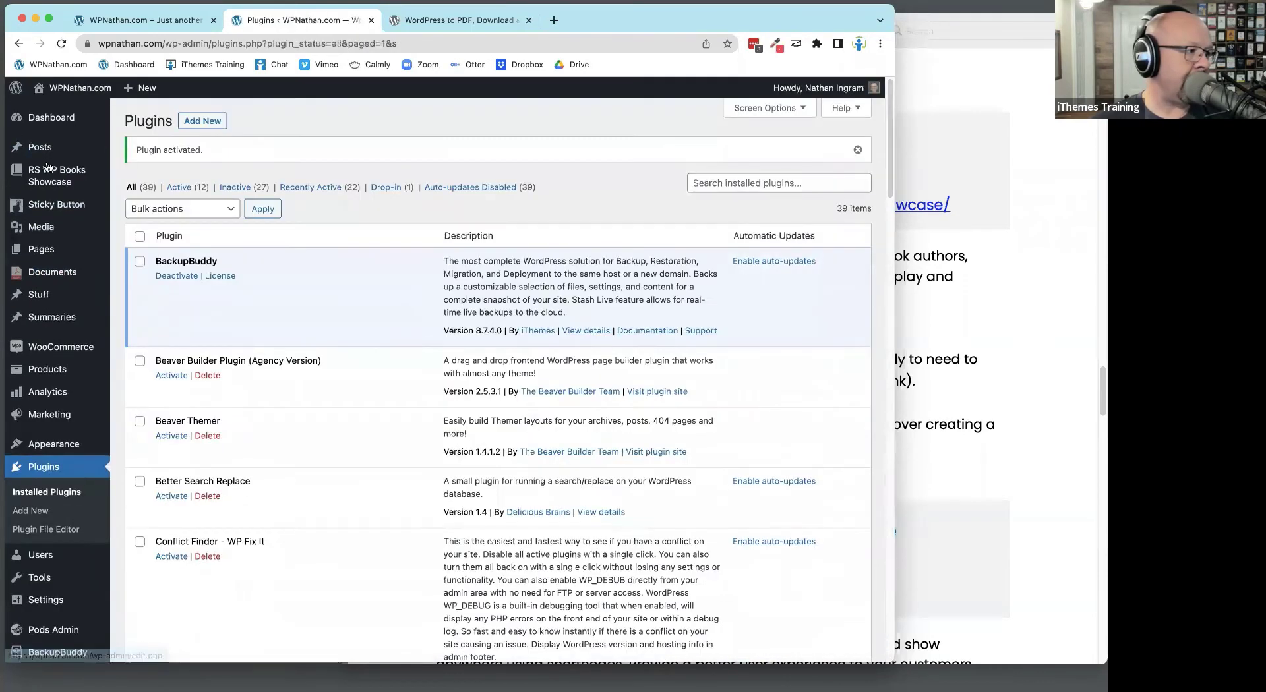
Open the book Adipiscing Parturient Etiam Porta Commodo for editing and show its description in the Visual editor
click(47, 172)
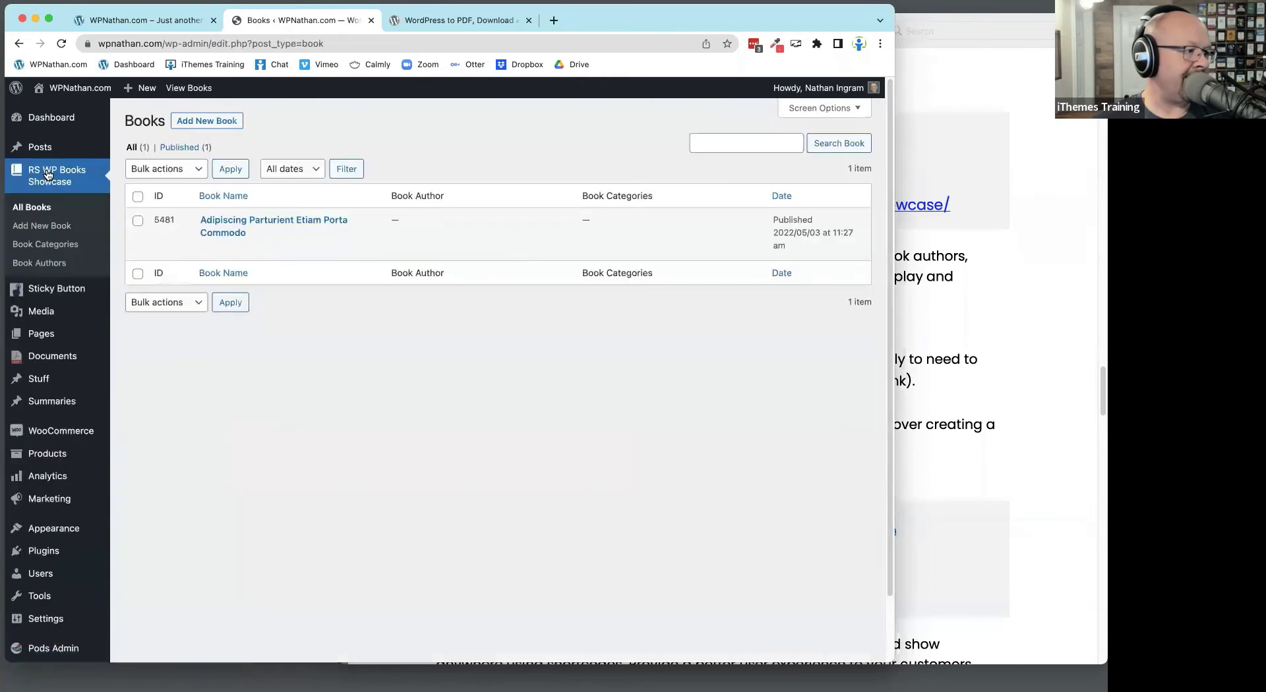
click(207, 249)
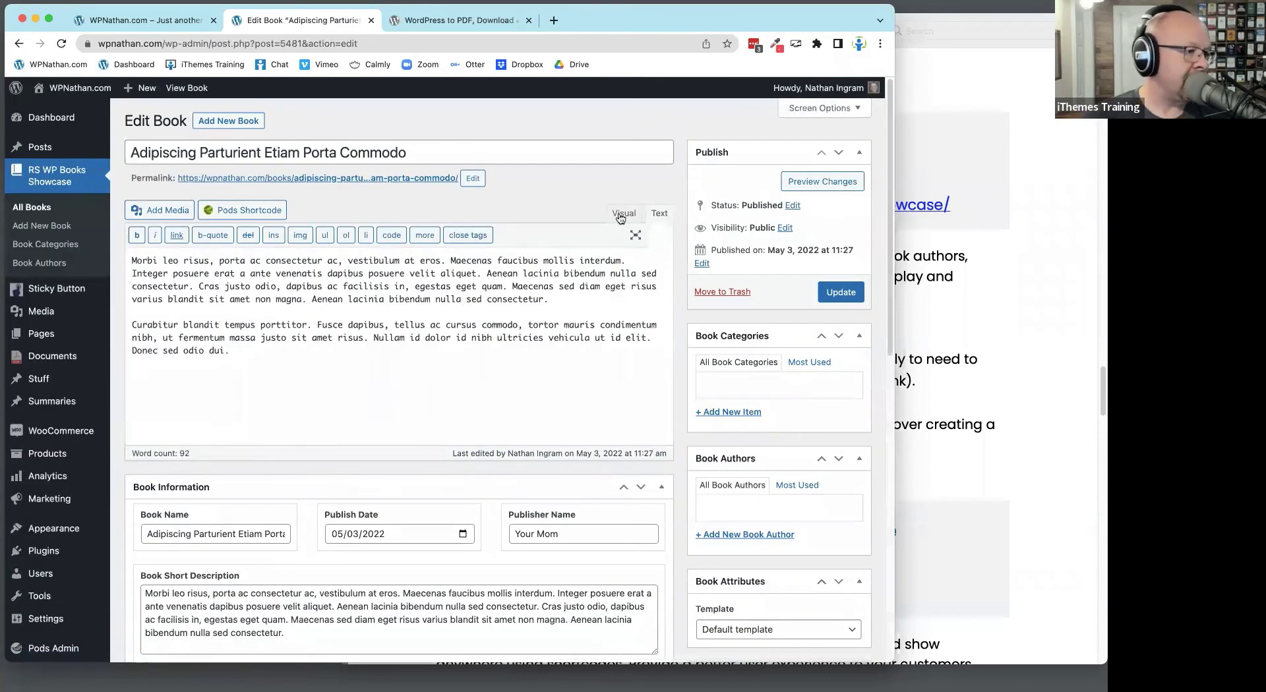
click(621, 215)
Examine the book's title, main description, Book Information fields, featured image and post settings on the edit page
drag(411, 152, 301, 152)
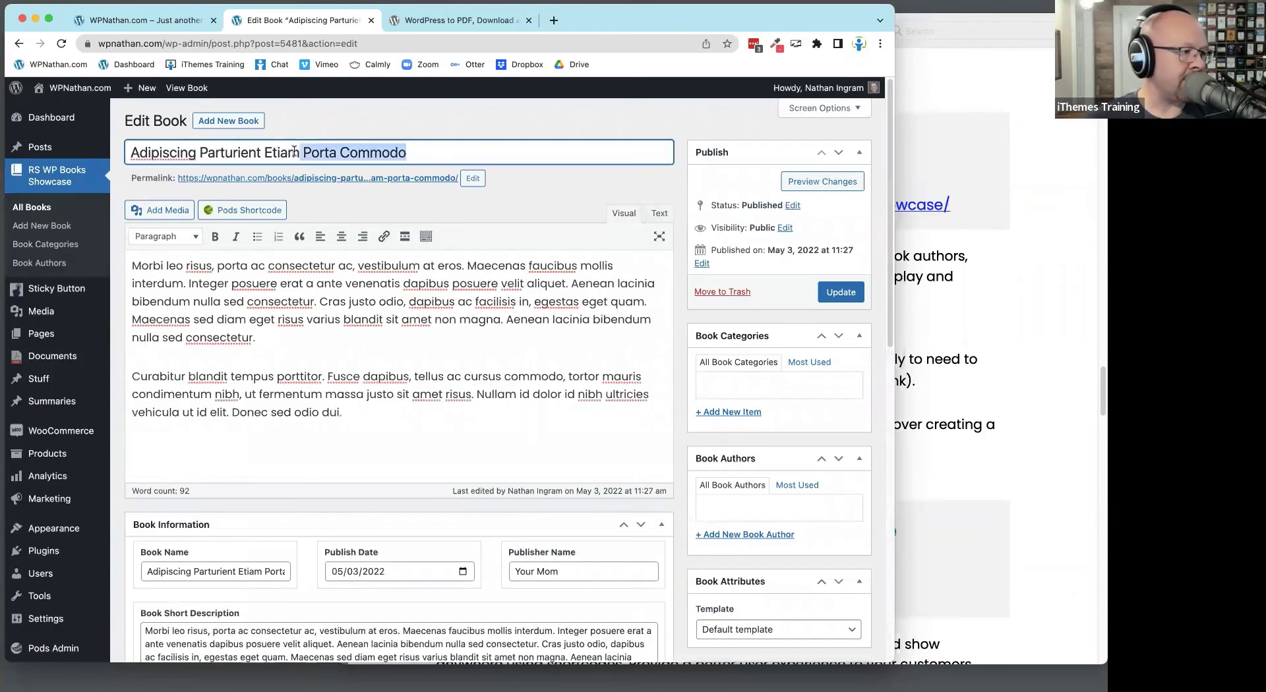
drag(206, 265, 471, 433)
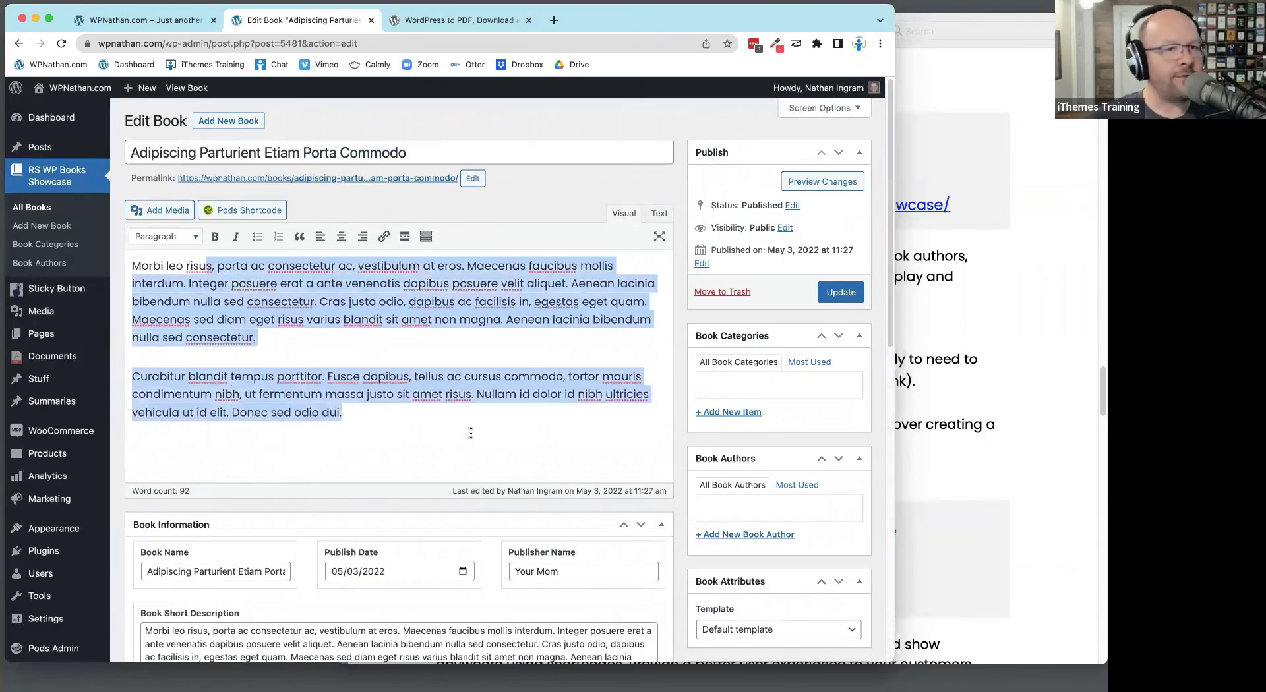
scroll(471, 433, down, 10)
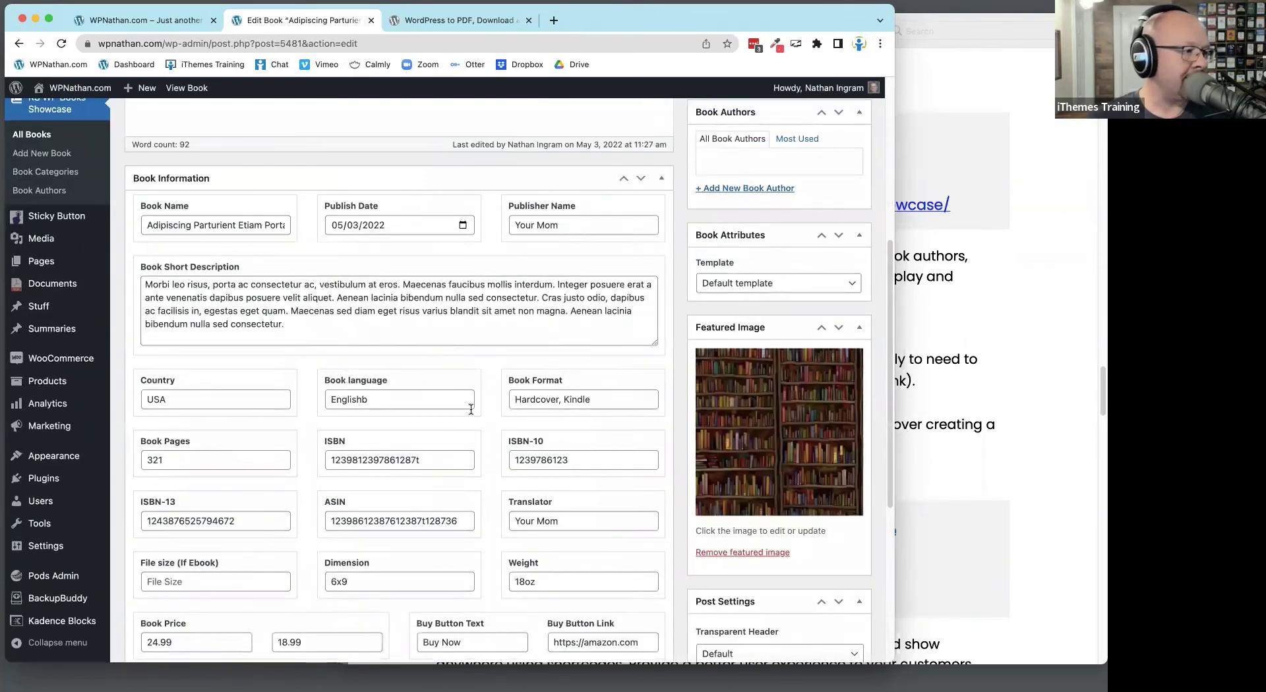
scroll(473, 408, down, 9)
scroll(473, 406, up, 12)
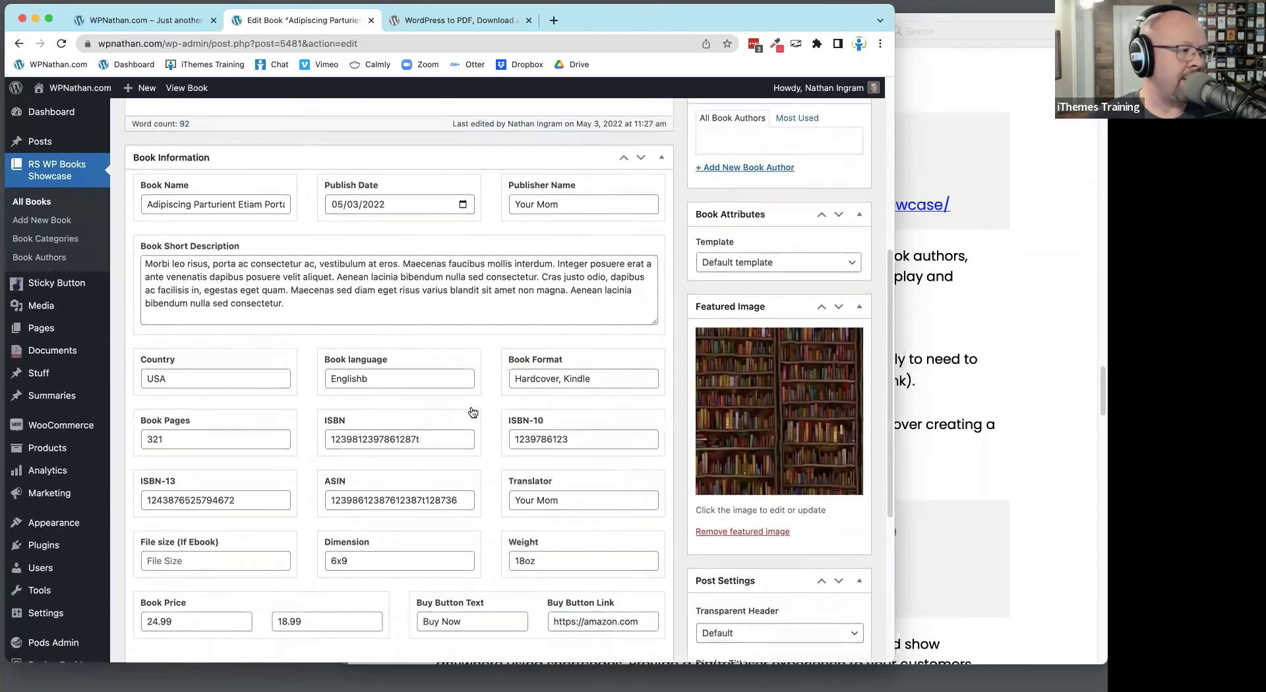
scroll(475, 408, down, 10)
scroll(449, 452, up, 1)
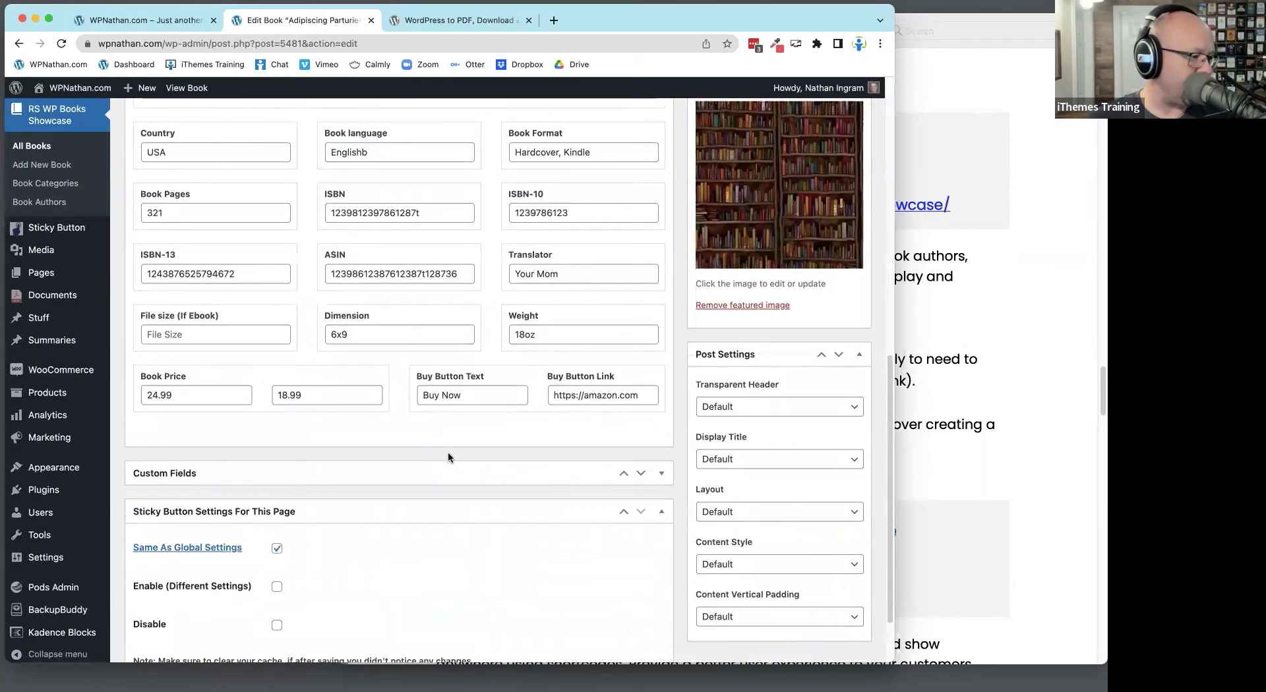
scroll(314, 426, up, 7)
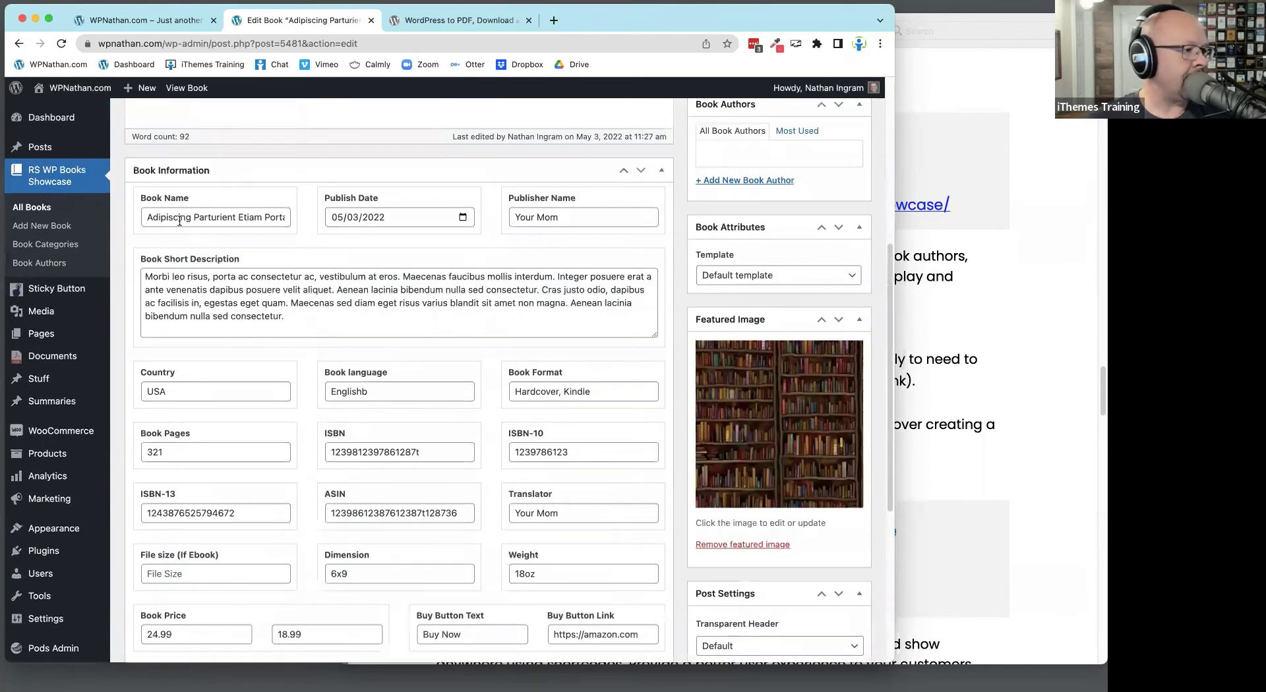
Inspect the Book Information entries from book name, publish date and short description through to the buy button text and link
drag(179, 217, 259, 215)
key(Tab)
key(Tab)
key(Tab)
key(Tab)
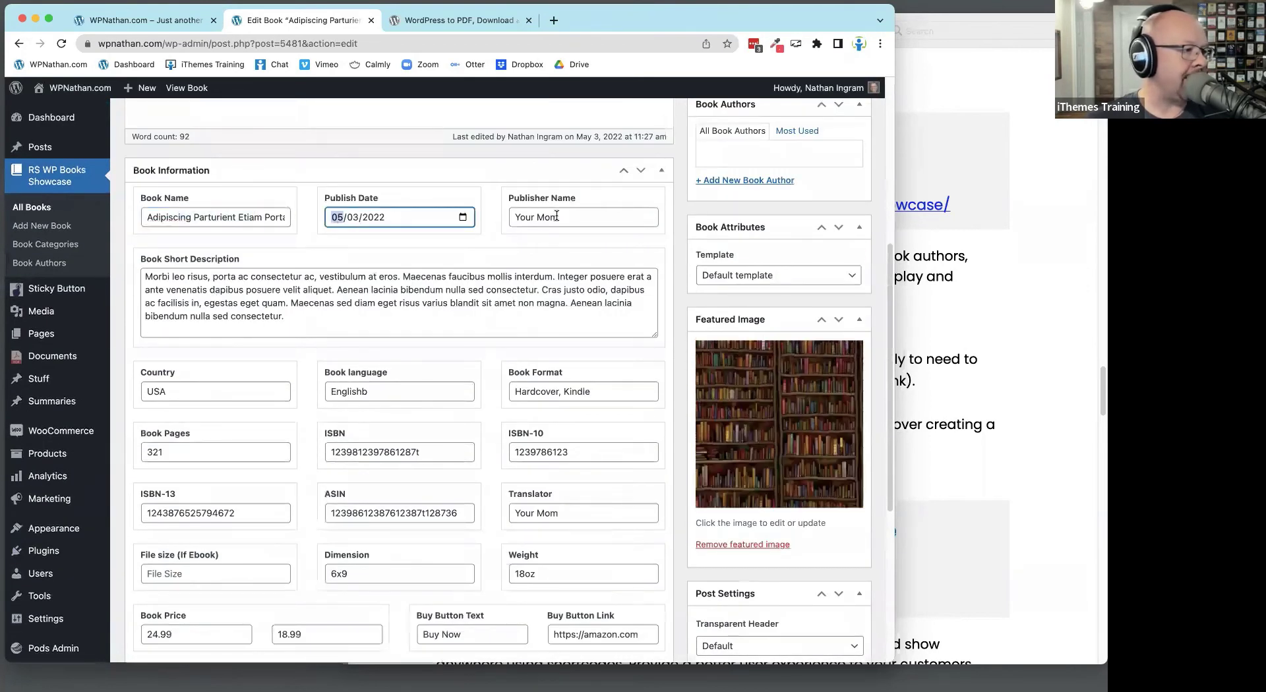
key(Tab)
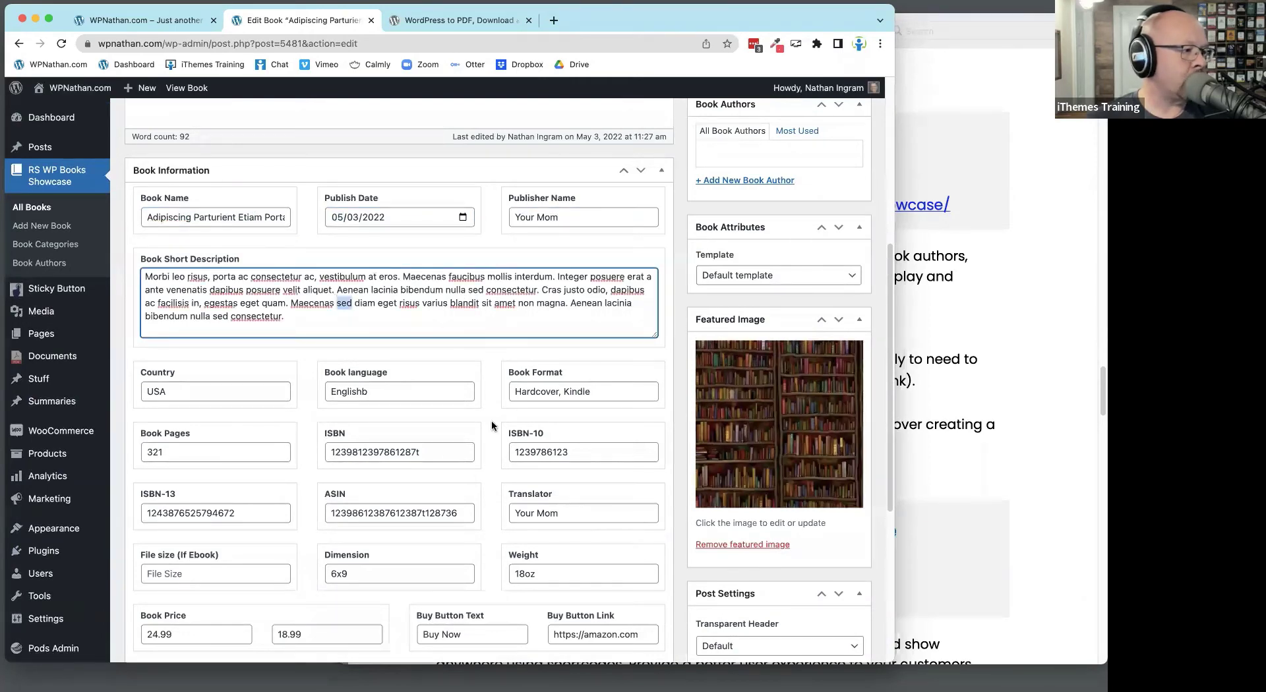
scroll(187, 303, down, 6)
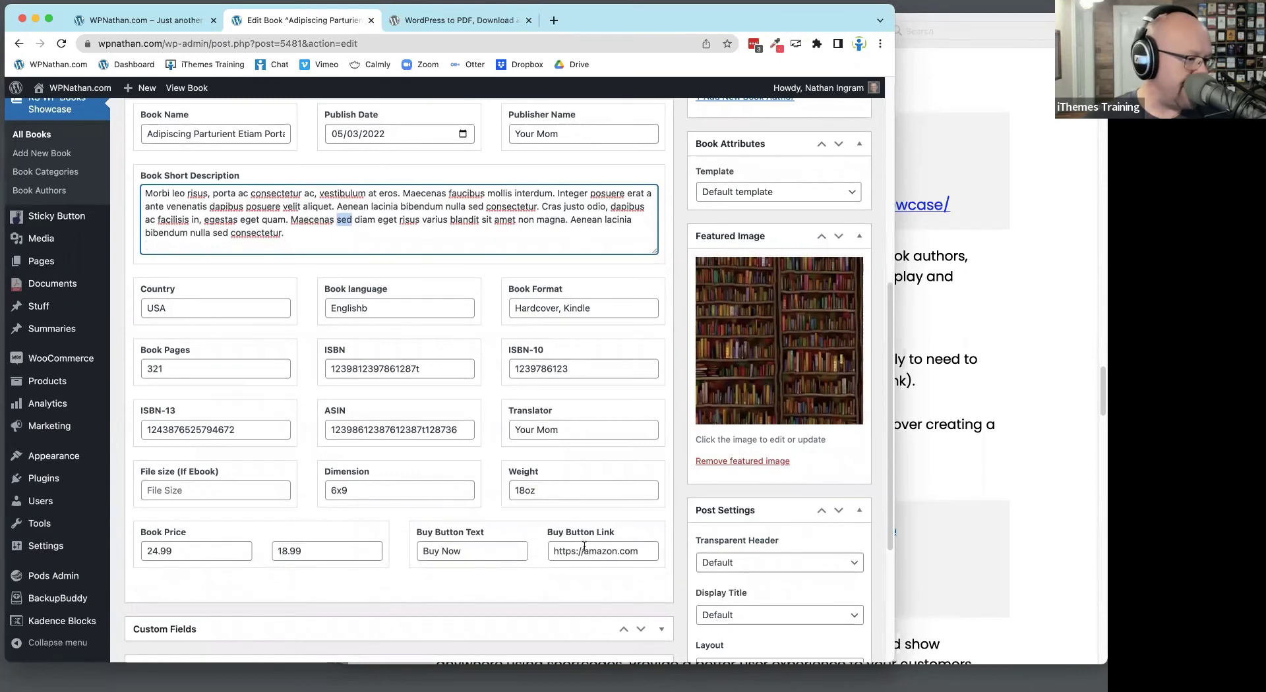
drag(478, 551, 398, 545)
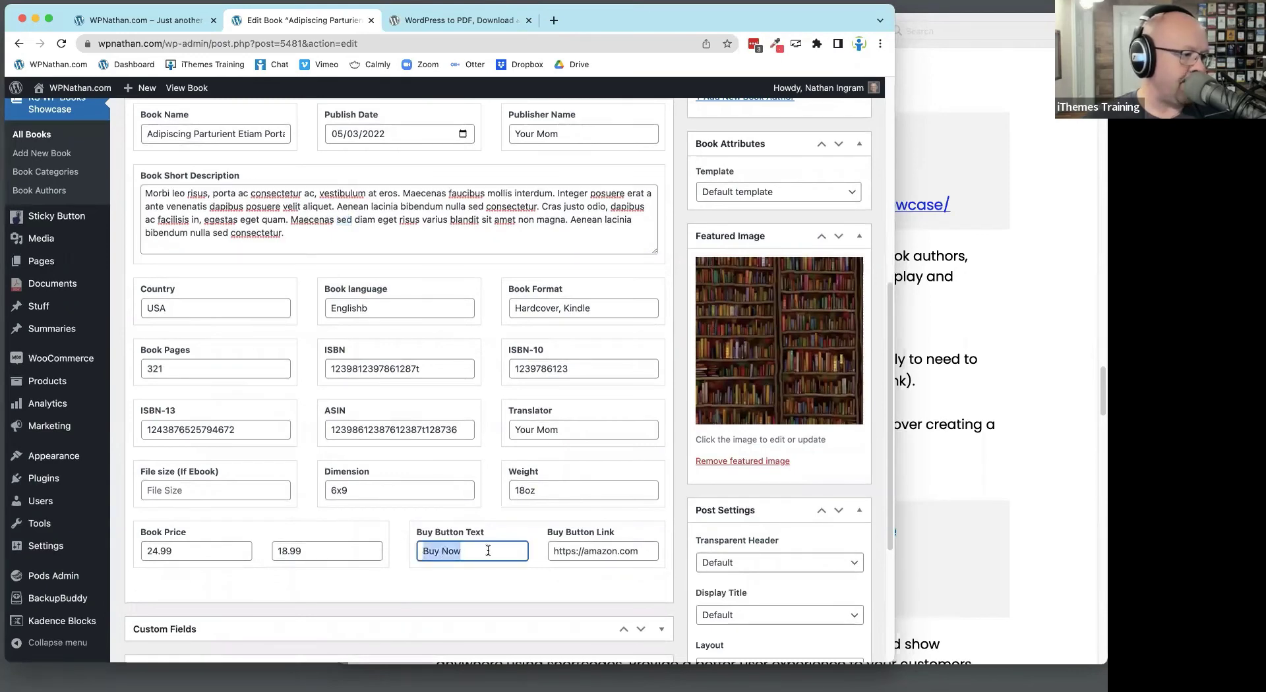
triple_click(583, 560)
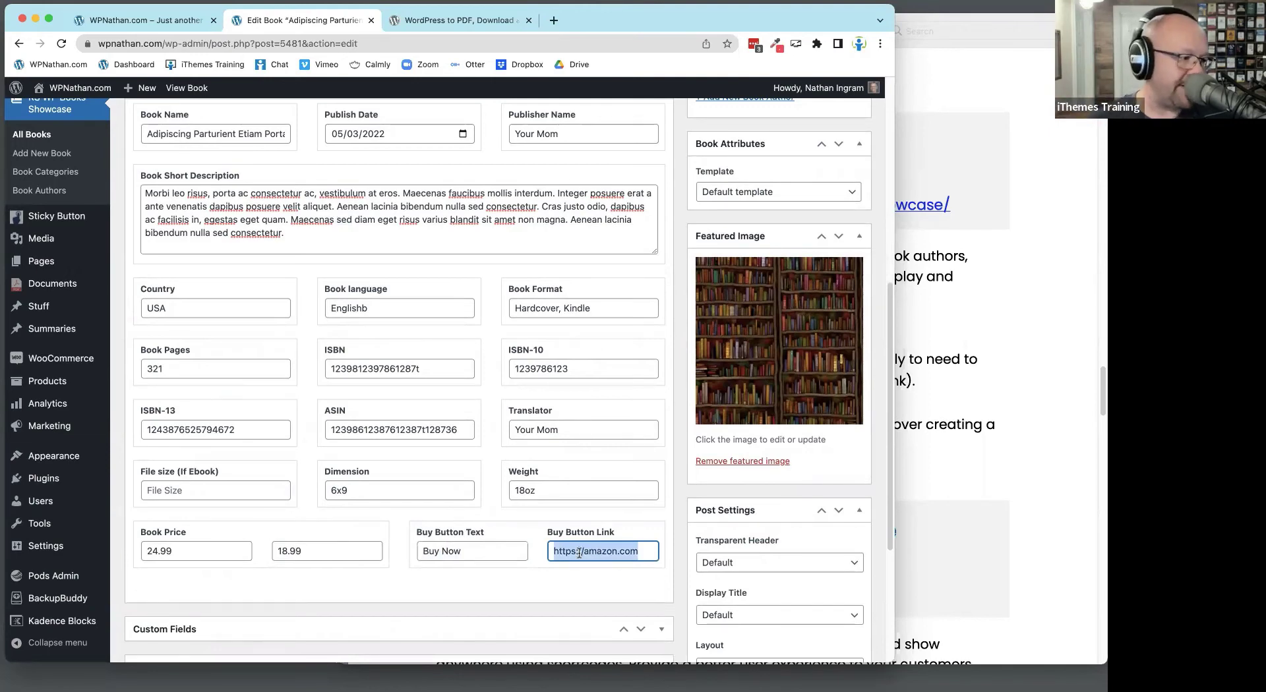
Open the book's public page from its permalink in a new browser tab and view it
scroll(788, 284, up, 10)
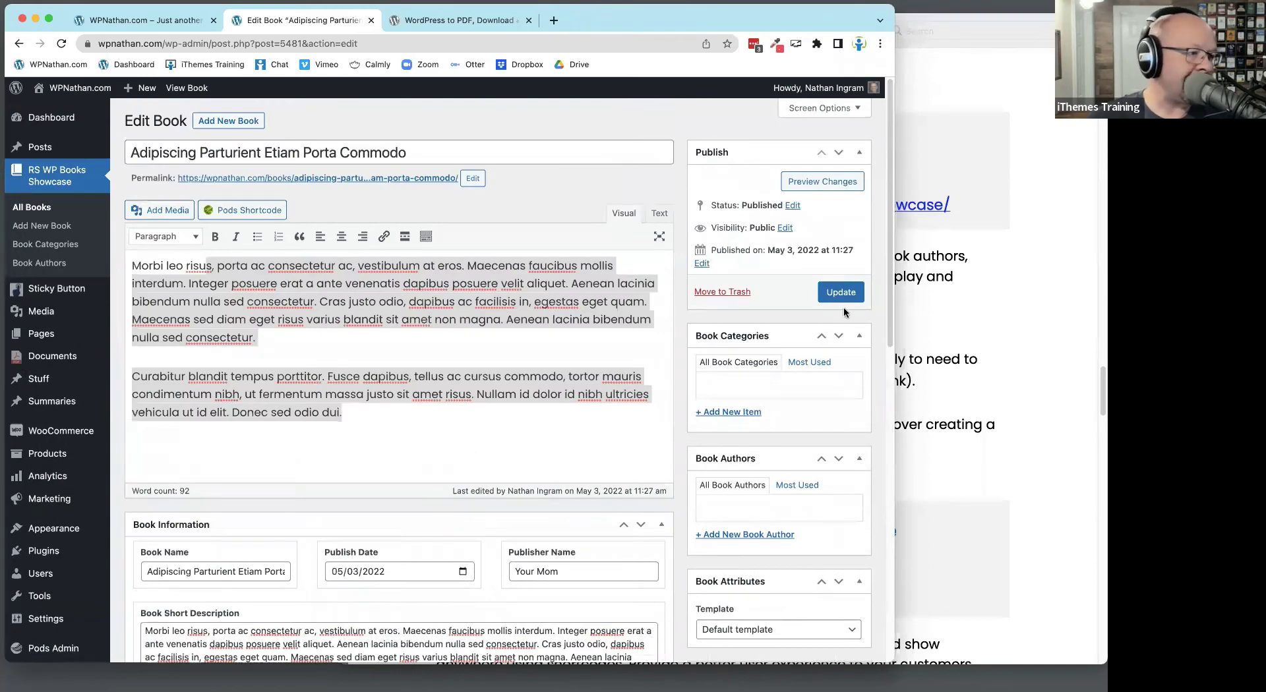
right_click(440, 181)
click(475, 238)
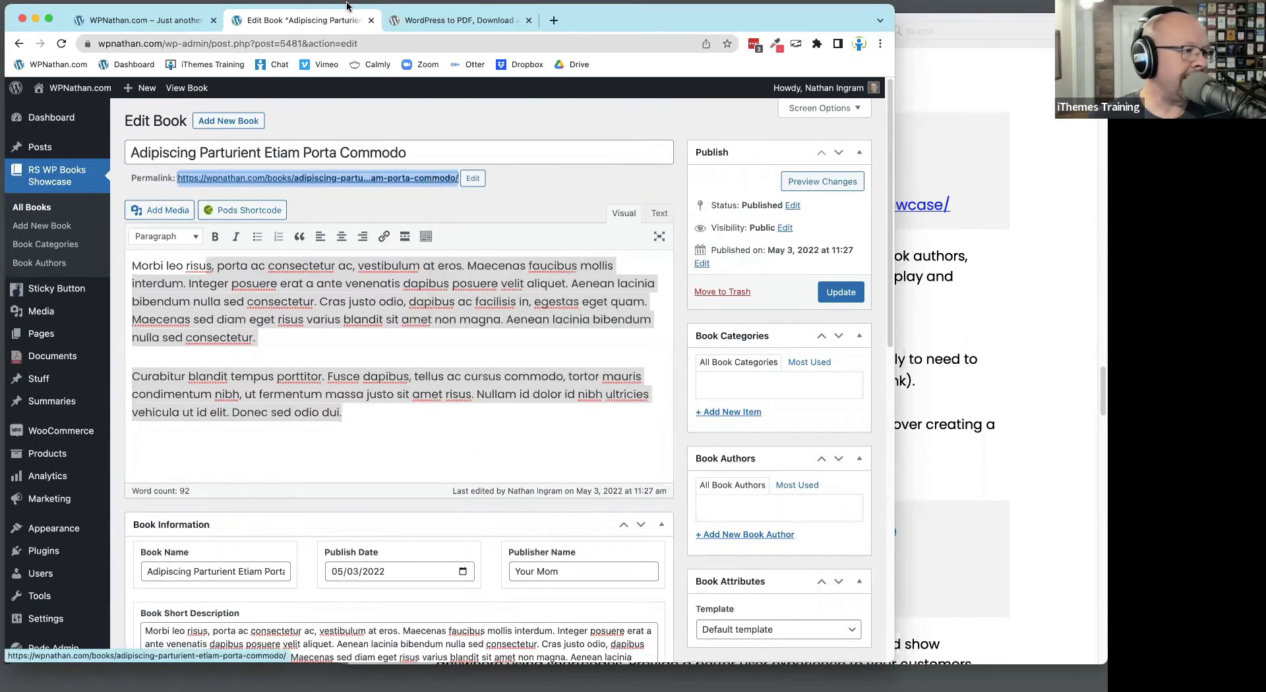
click(455, 20)
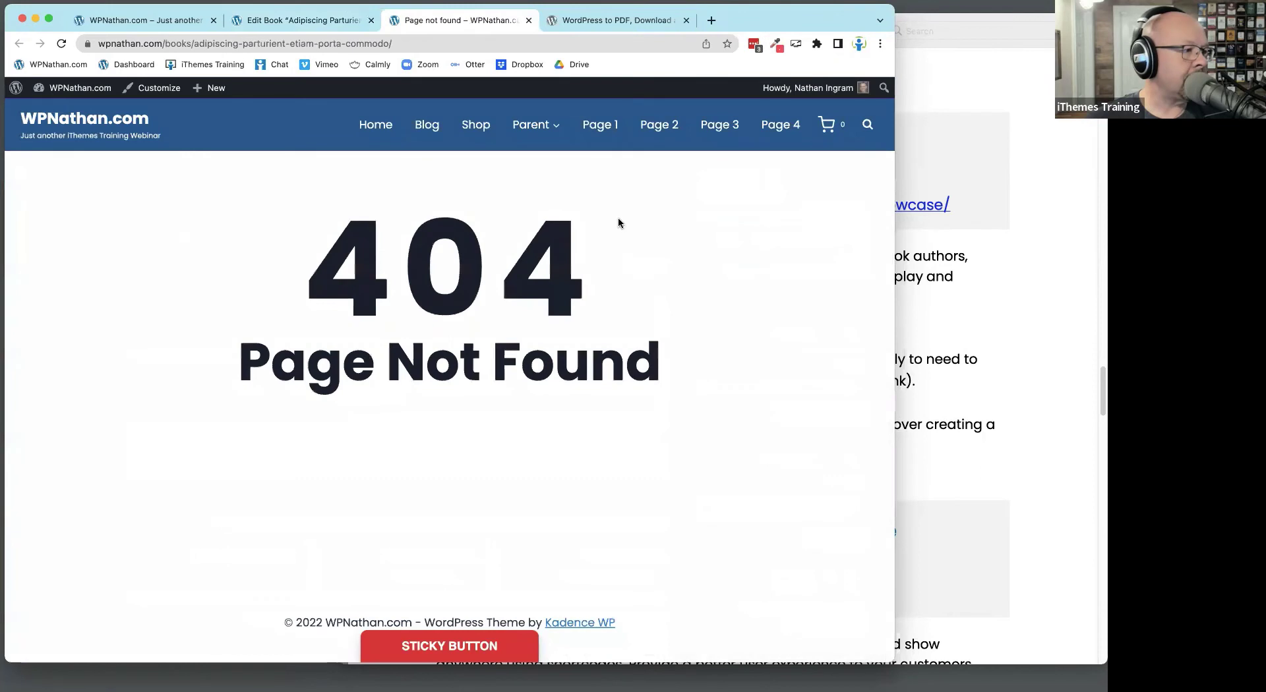
Return to the book's edit page and open the Permalinks settings from there
click(145, 20)
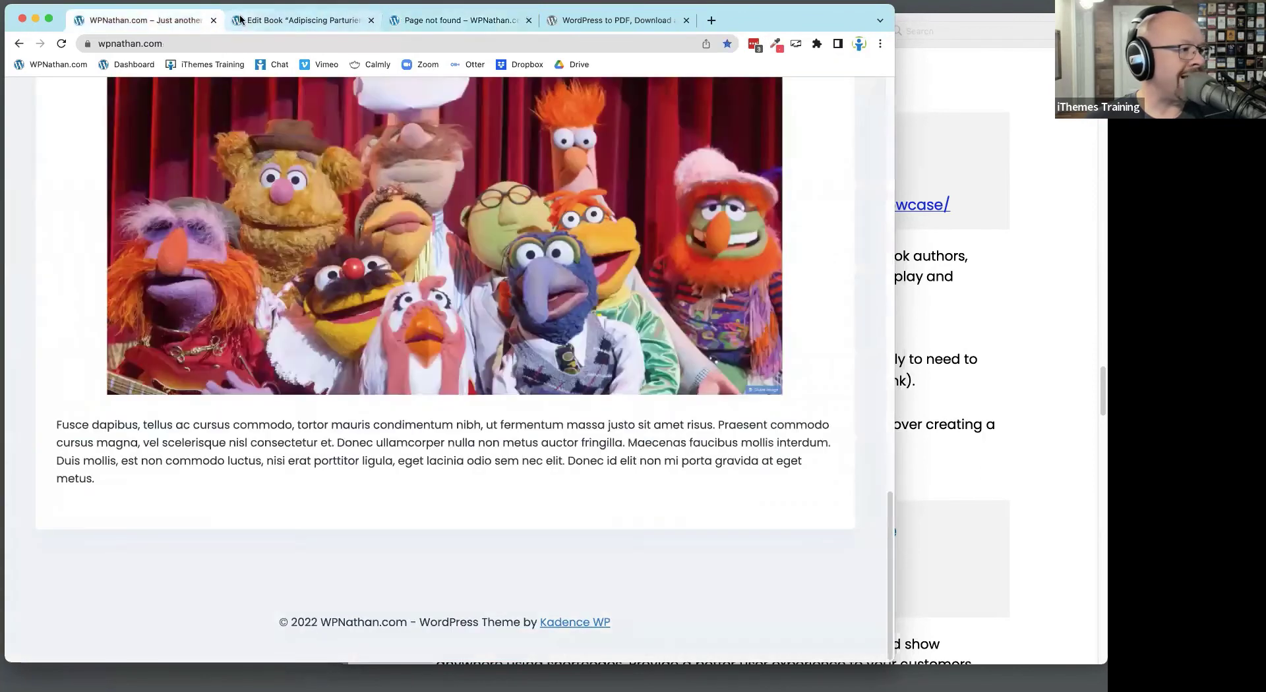
click(241, 19)
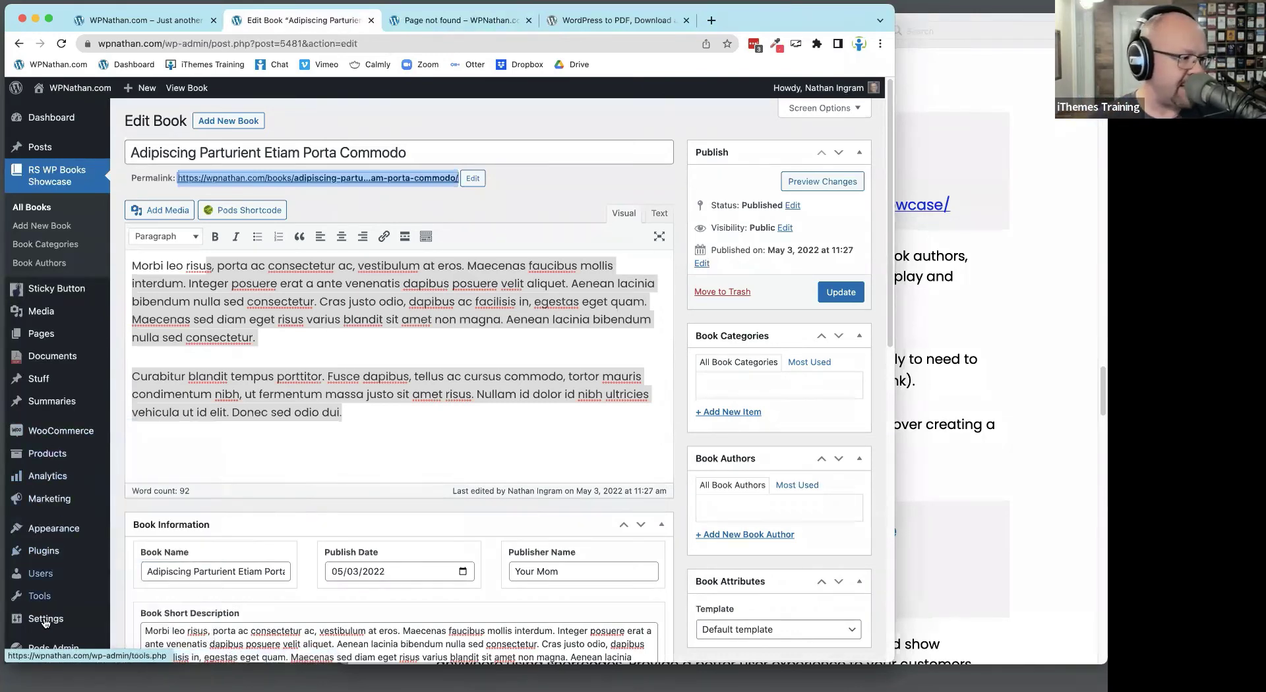
mouse_move(41, 618)
click(147, 519)
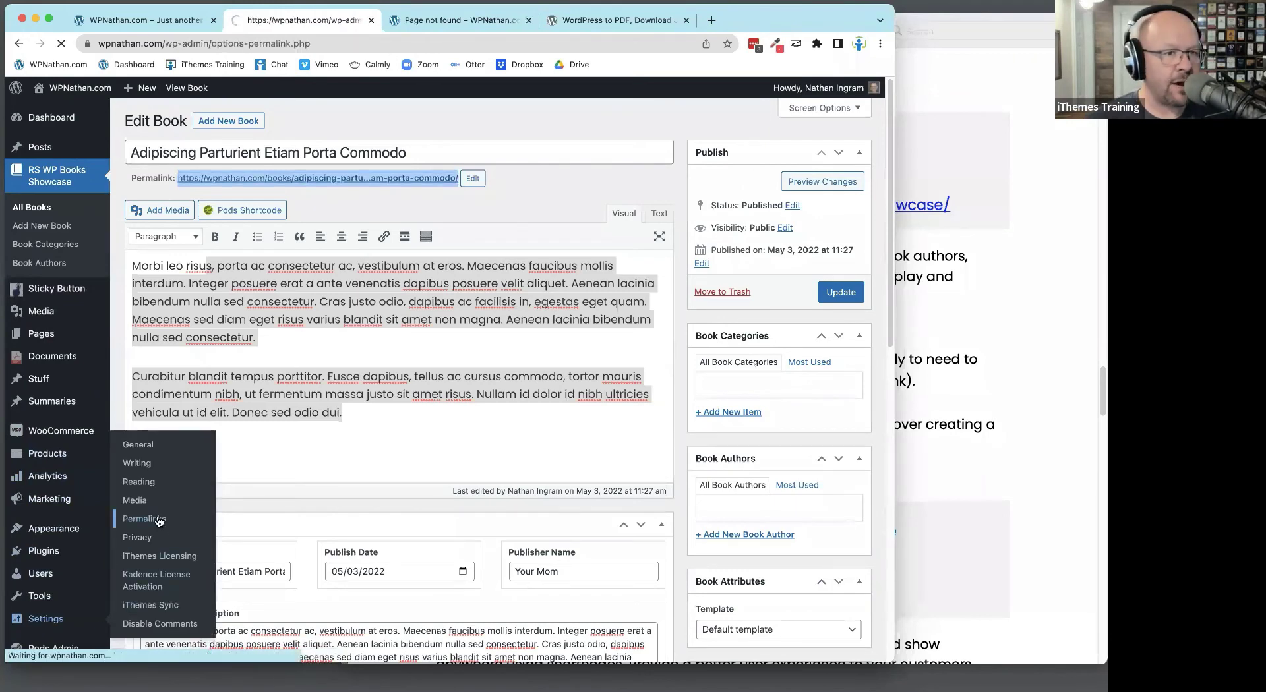
Check the "books" segment in the web address of the book's public page
click(401, 22)
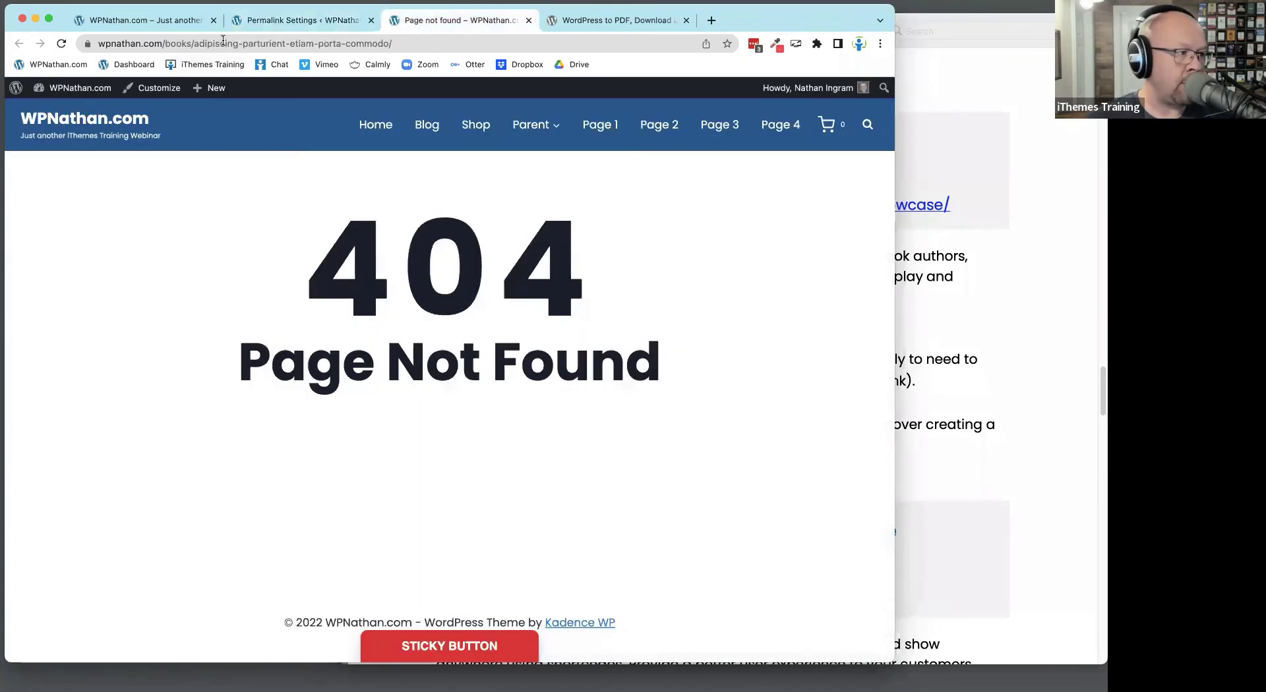
click(166, 44)
click(168, 45)
double_click(209, 44)
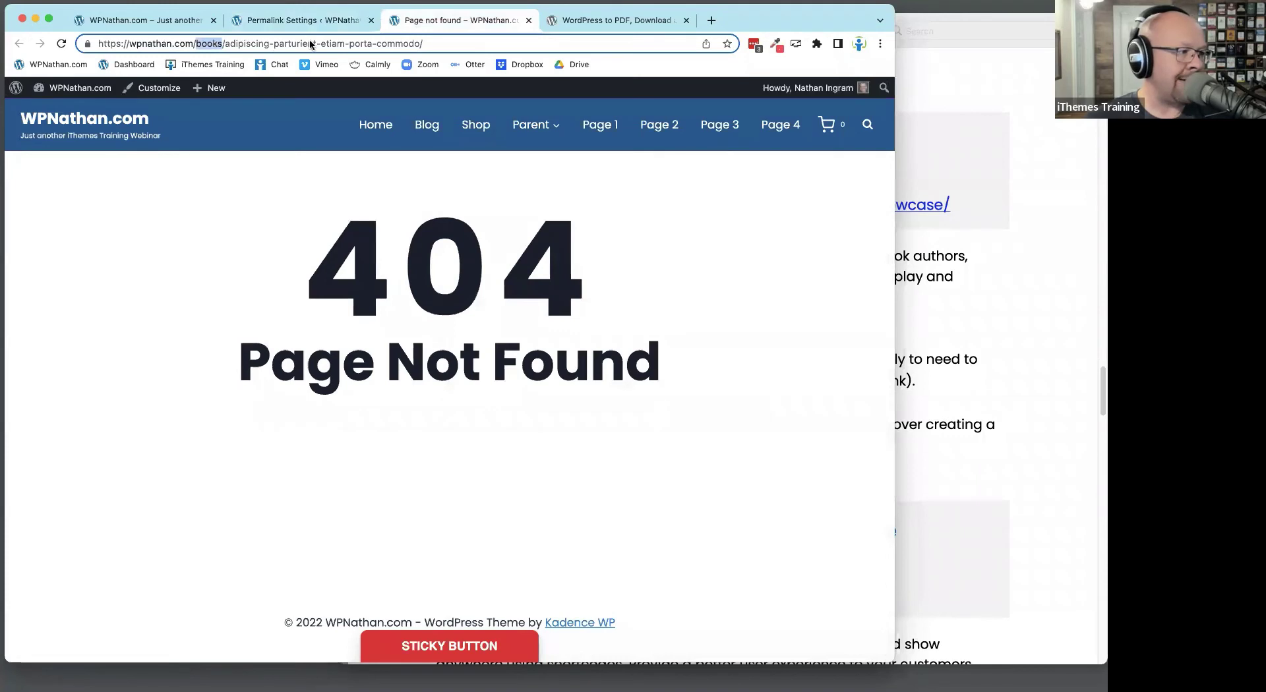
Refresh the site's permalinks by saving the structure as Plain and saving it again as Post name
click(280, 18)
click(156, 222)
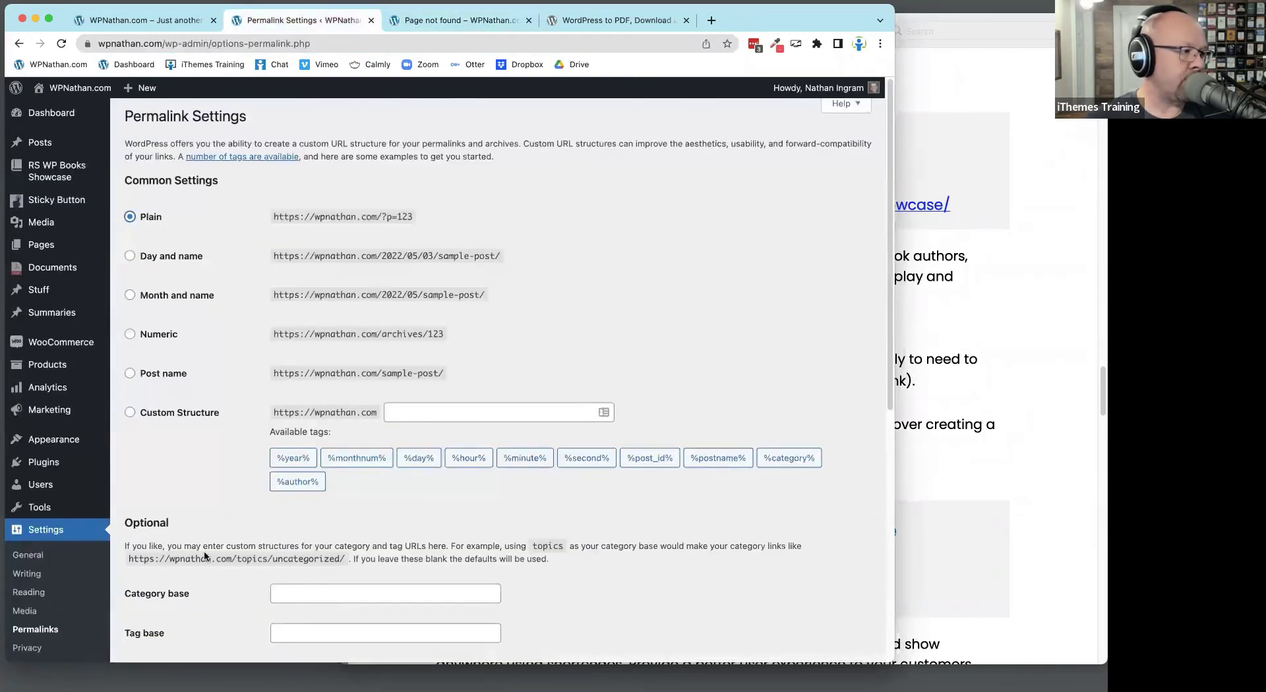
scroll(178, 580, down, 7)
click(160, 594)
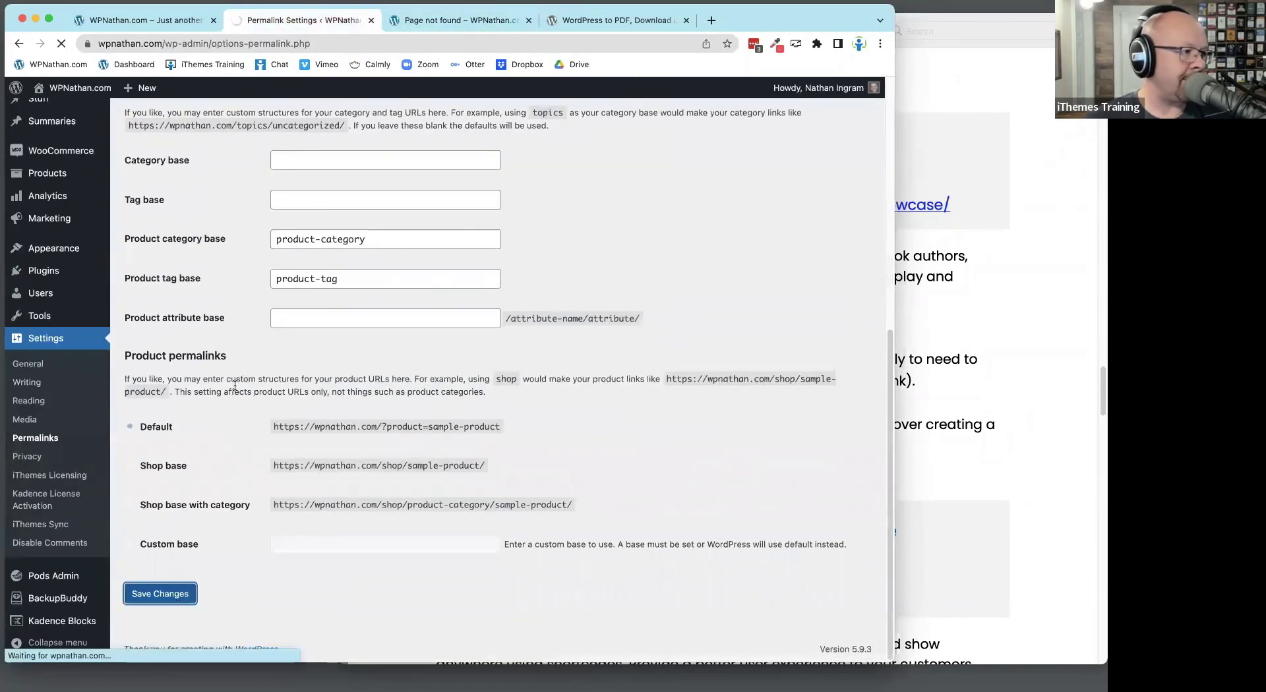
click(173, 409)
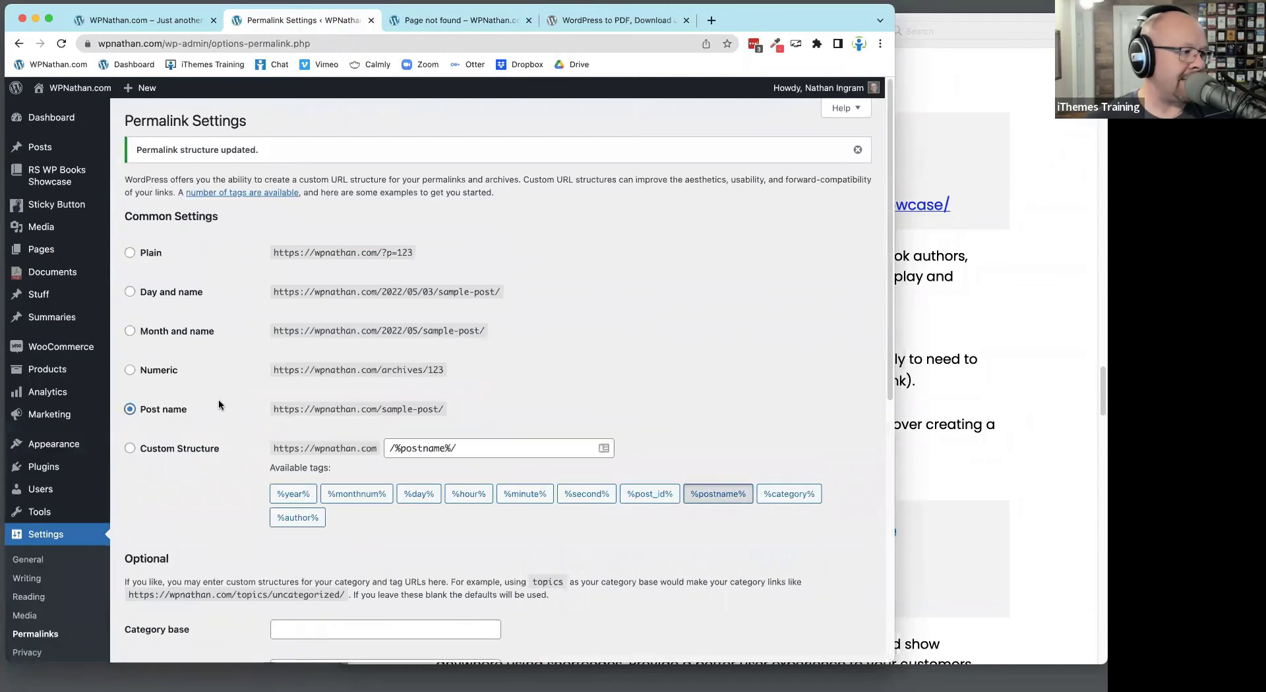
scroll(204, 475, down, 10)
click(170, 596)
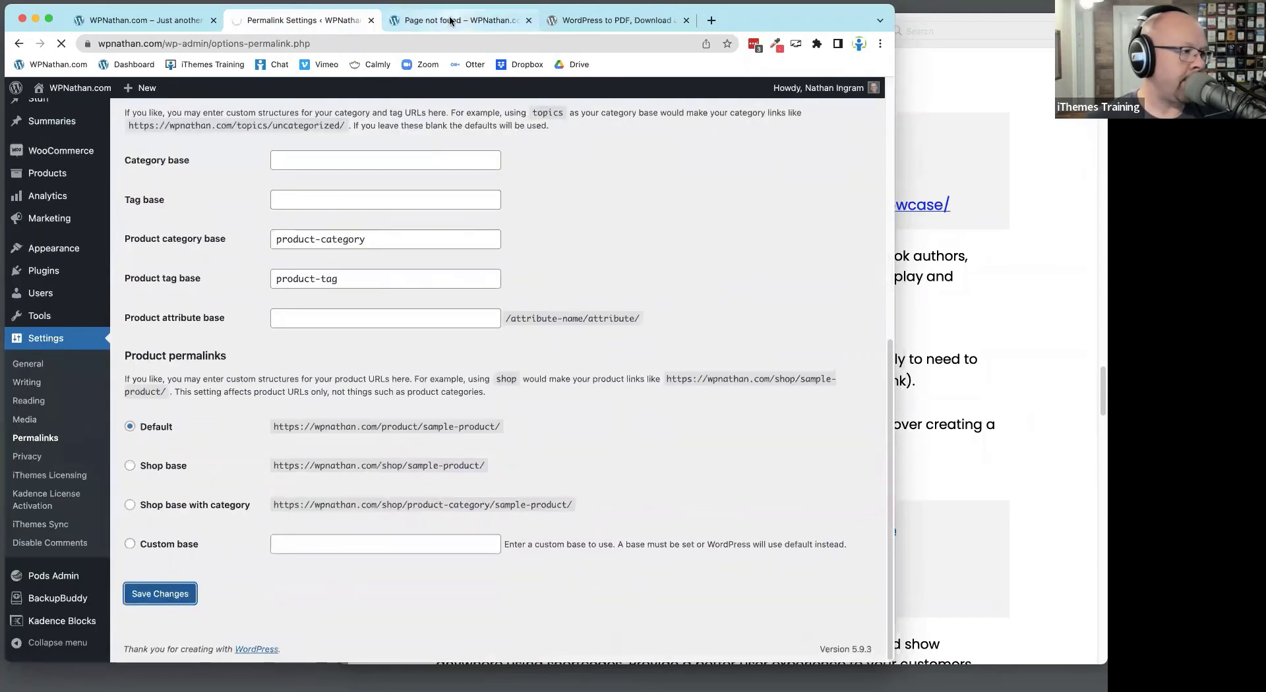
Reload the book's public page and examine its cover, short description, price, full description and book details
click(455, 20)
click(61, 43)
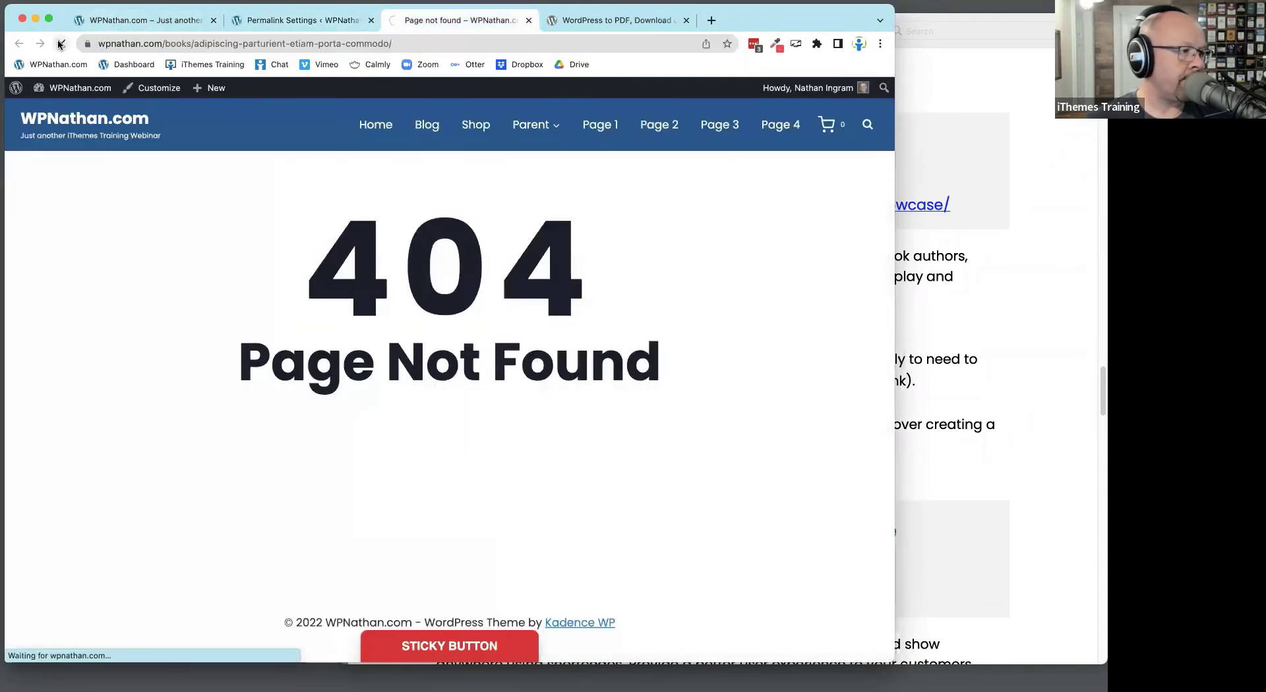
scroll(624, 363, down, 3)
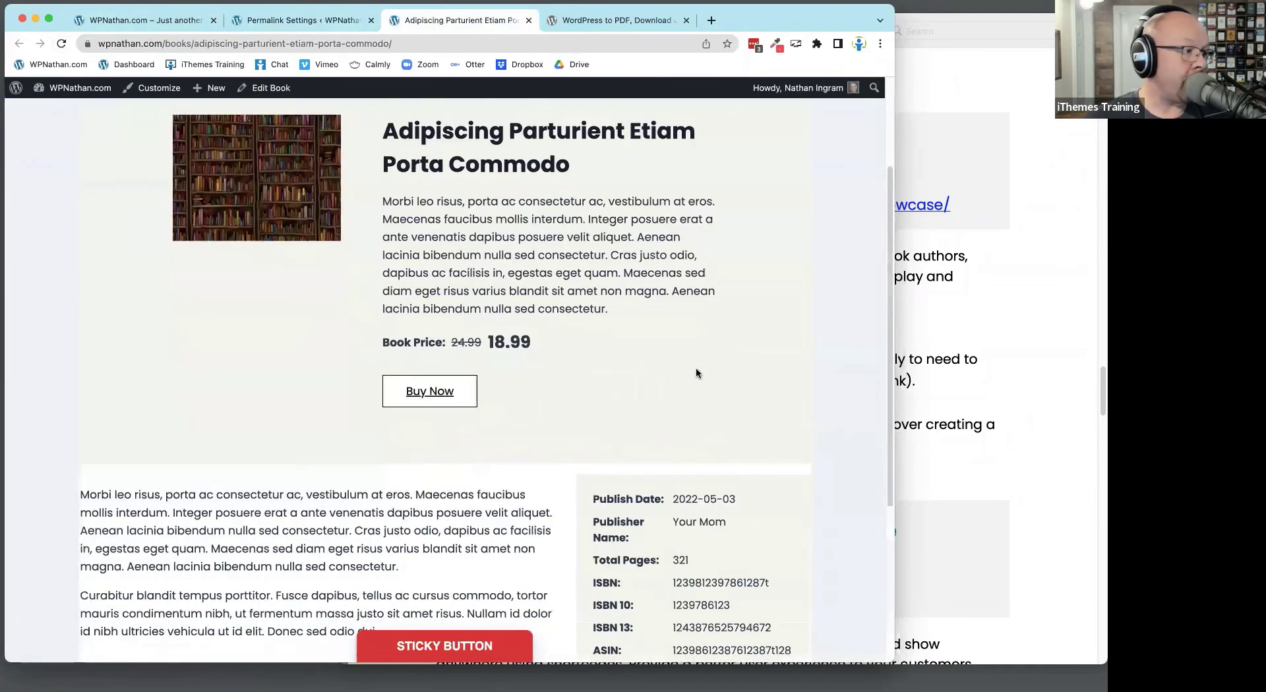
scroll(697, 373, up, 2)
scroll(697, 374, down, 6)
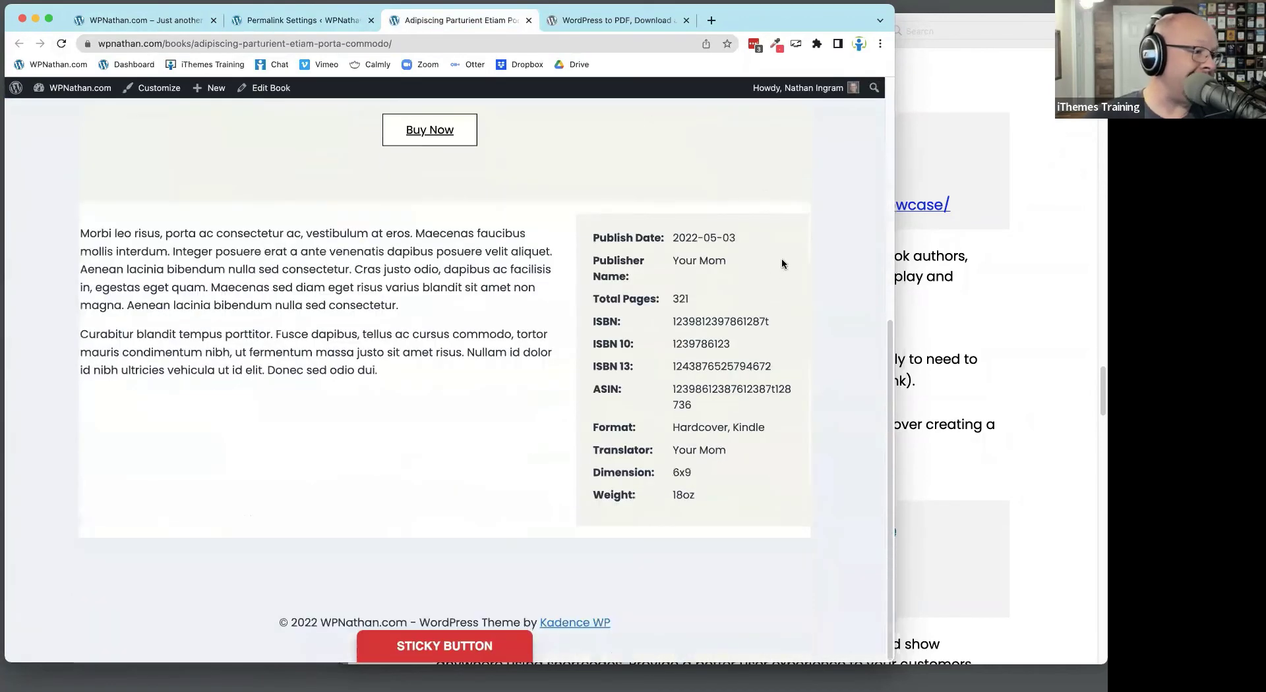
scroll(817, 271, up, 2)
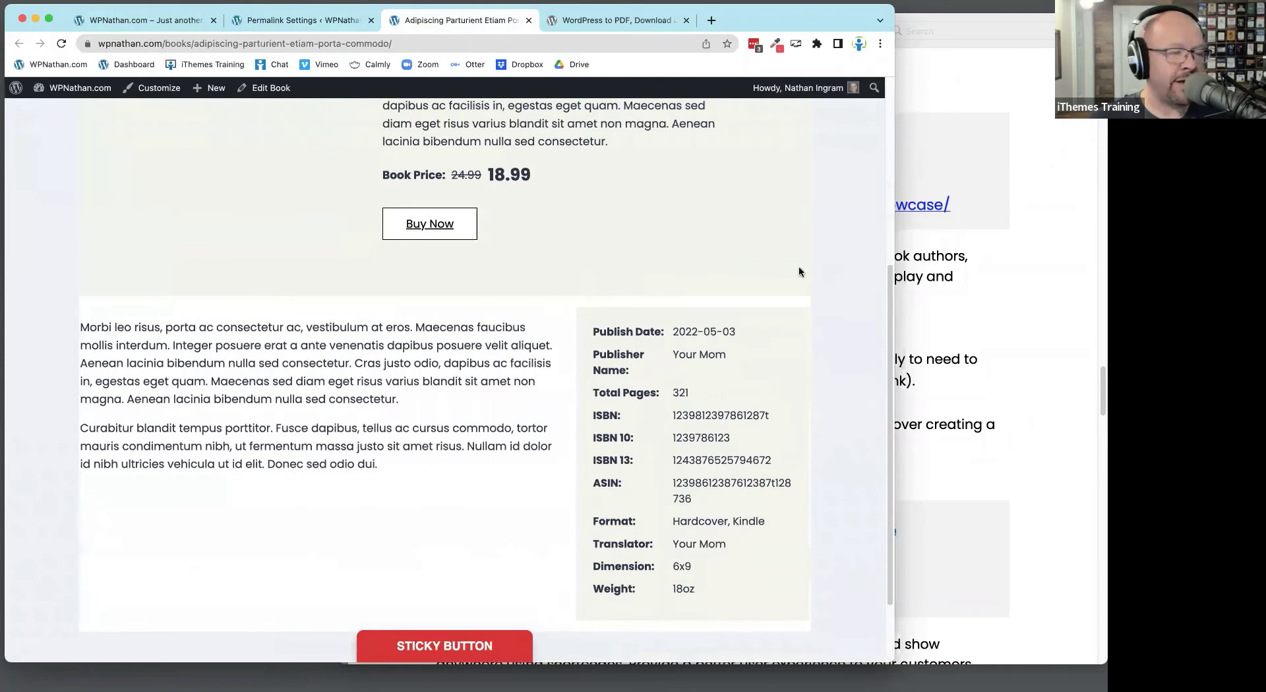
scroll(800, 271, up, 4)
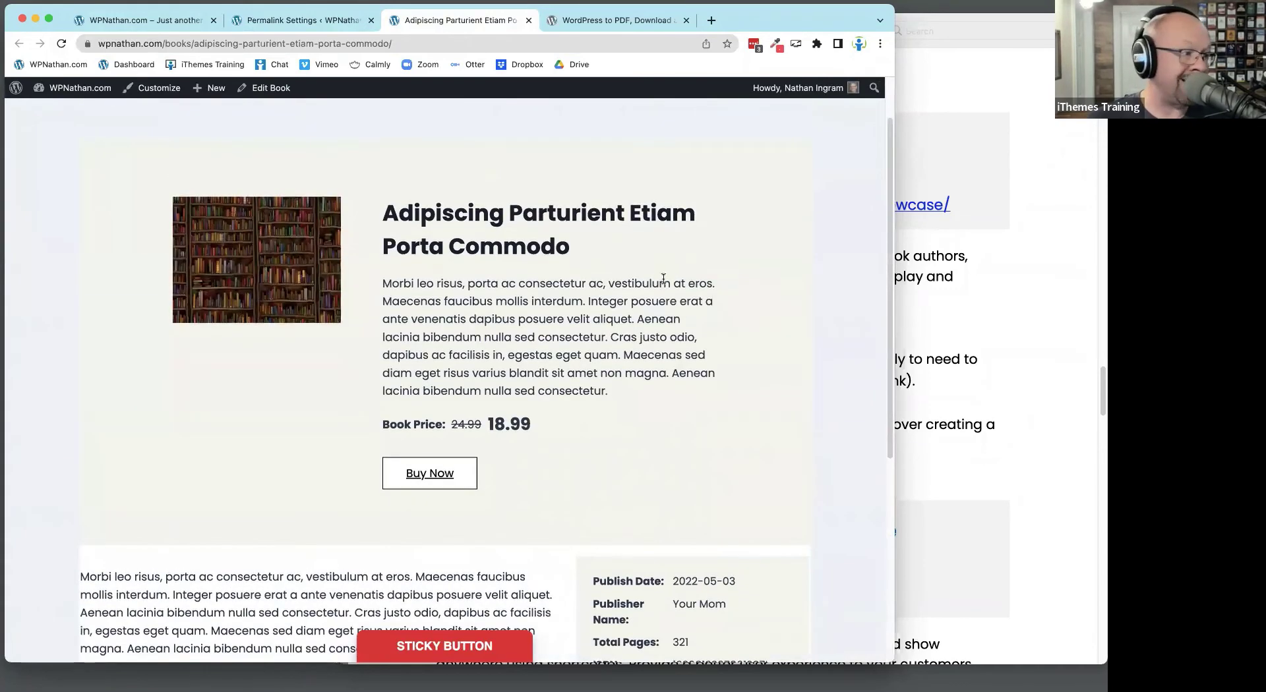
scroll(513, 256, up, 1)
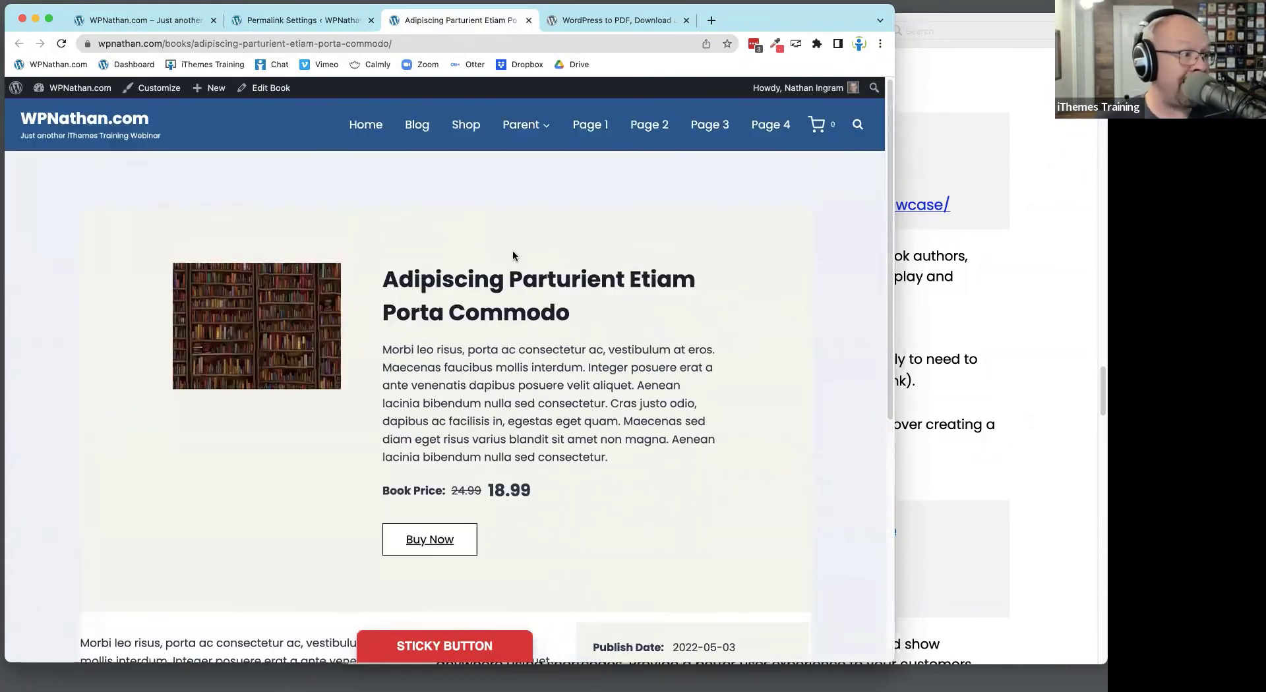
Test the book's Buy Now link to Amazon and return to the book page
scroll(490, 273, down, 4)
drag(490, 124, 563, 213)
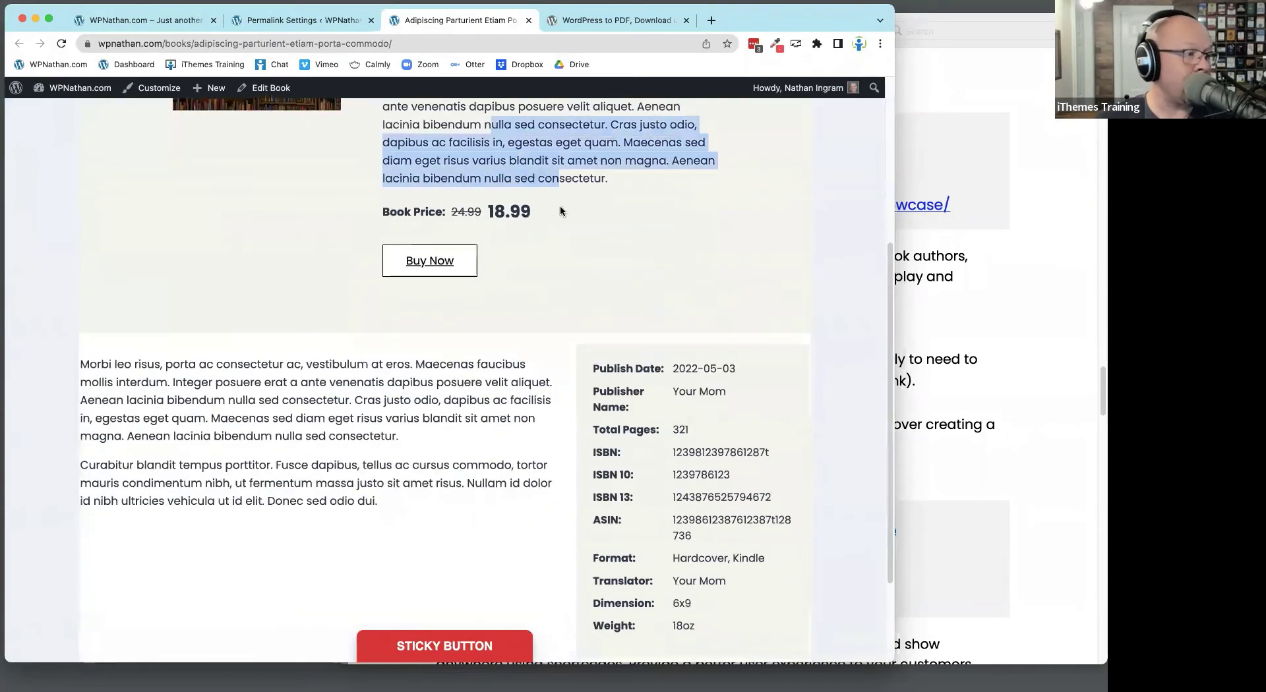
click(455, 262)
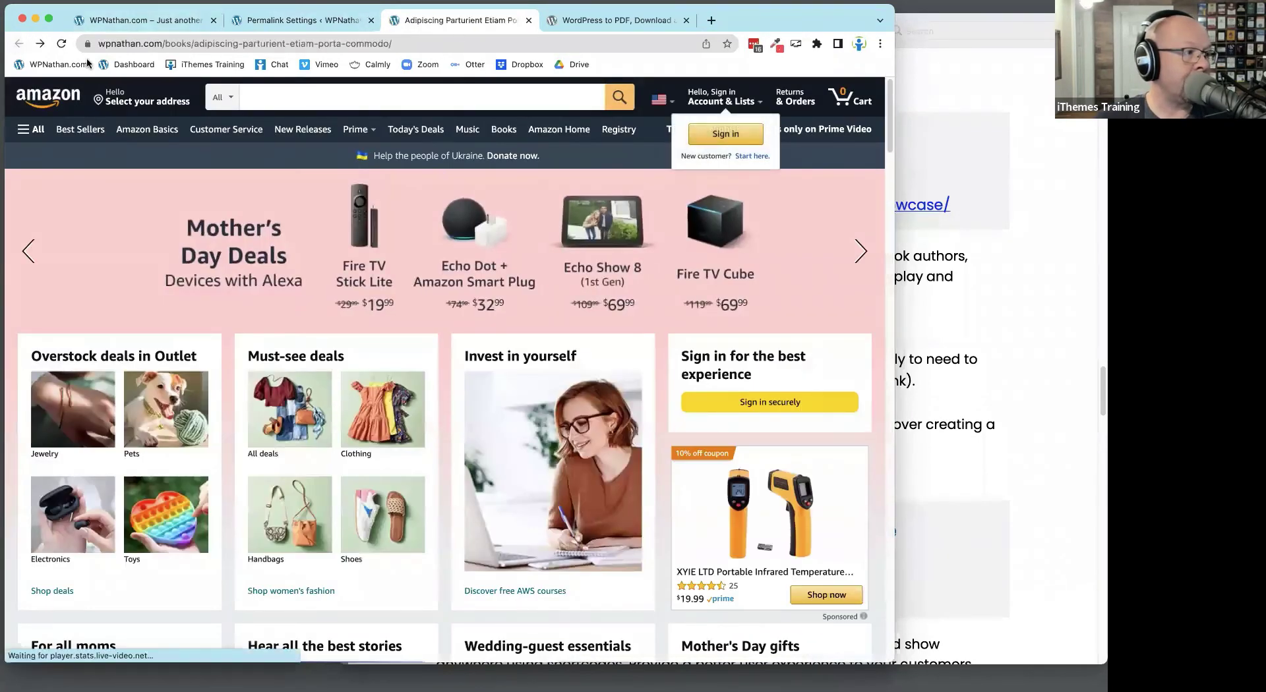
scroll(644, 355, down, 2)
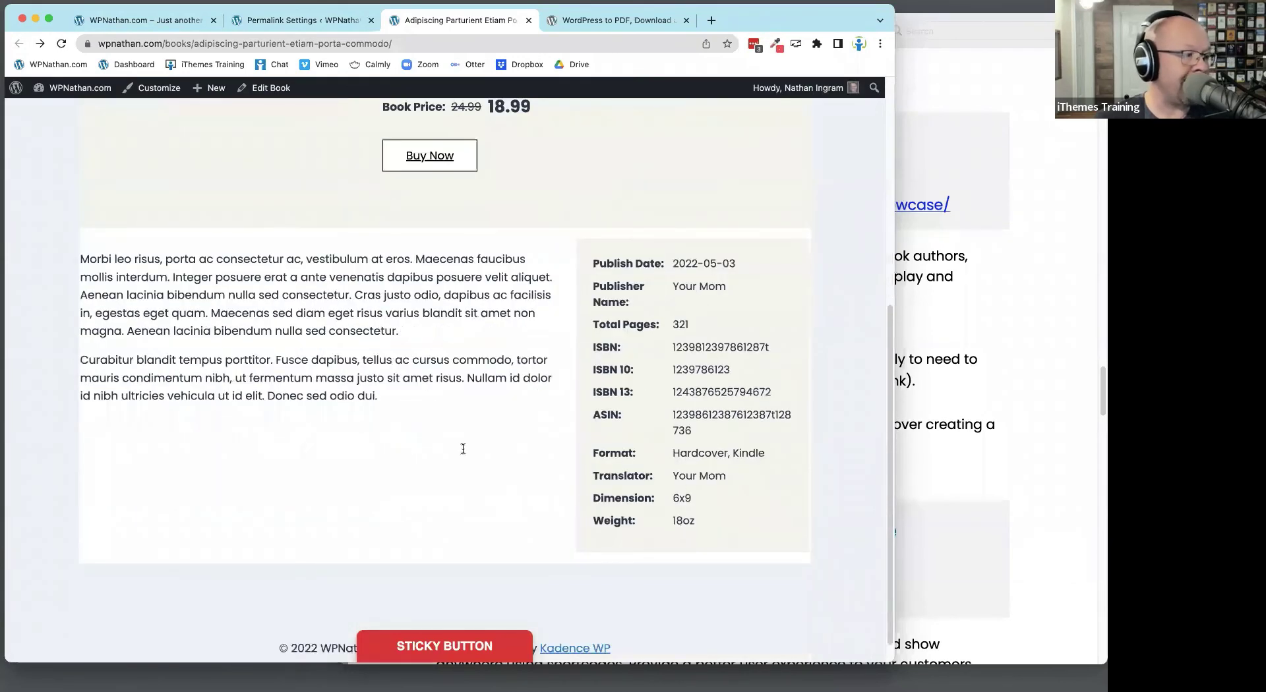
Compare the short description beside the cover with the full description below it on the book page
scroll(500, 404, up, 7)
drag(461, 367, 551, 402)
scroll(461, 369, down, 5)
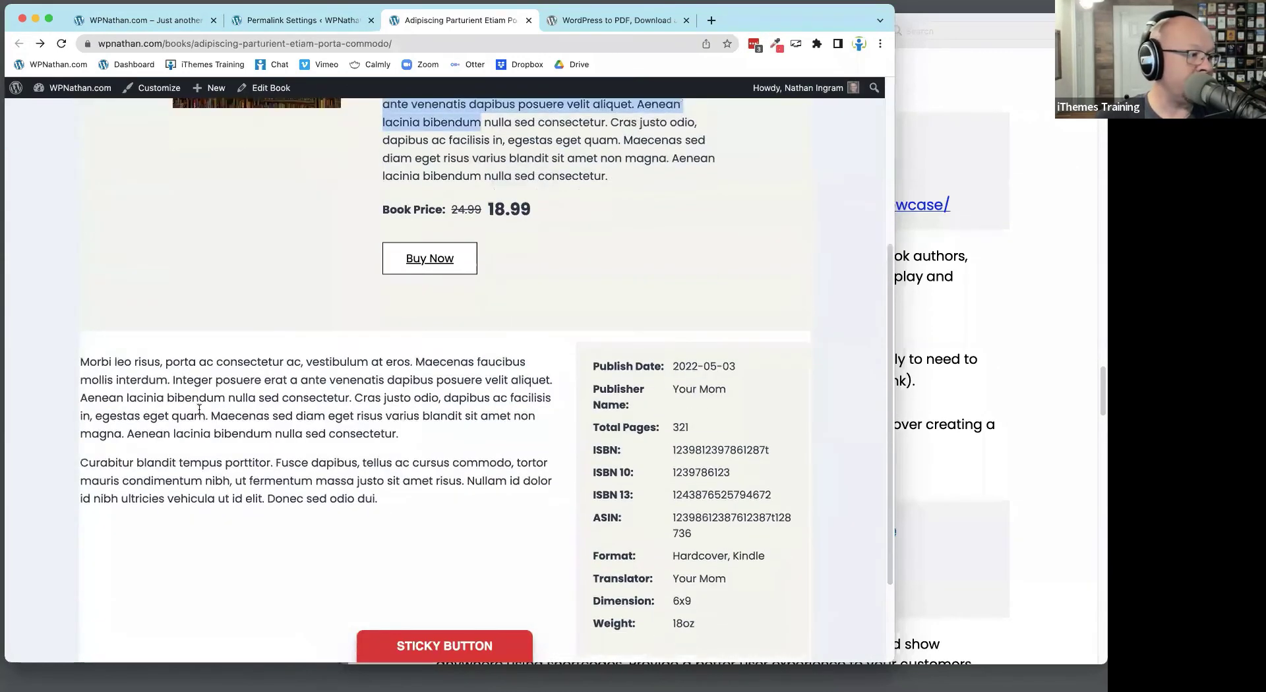
drag(187, 380, 434, 489)
scroll(434, 489, up, 4)
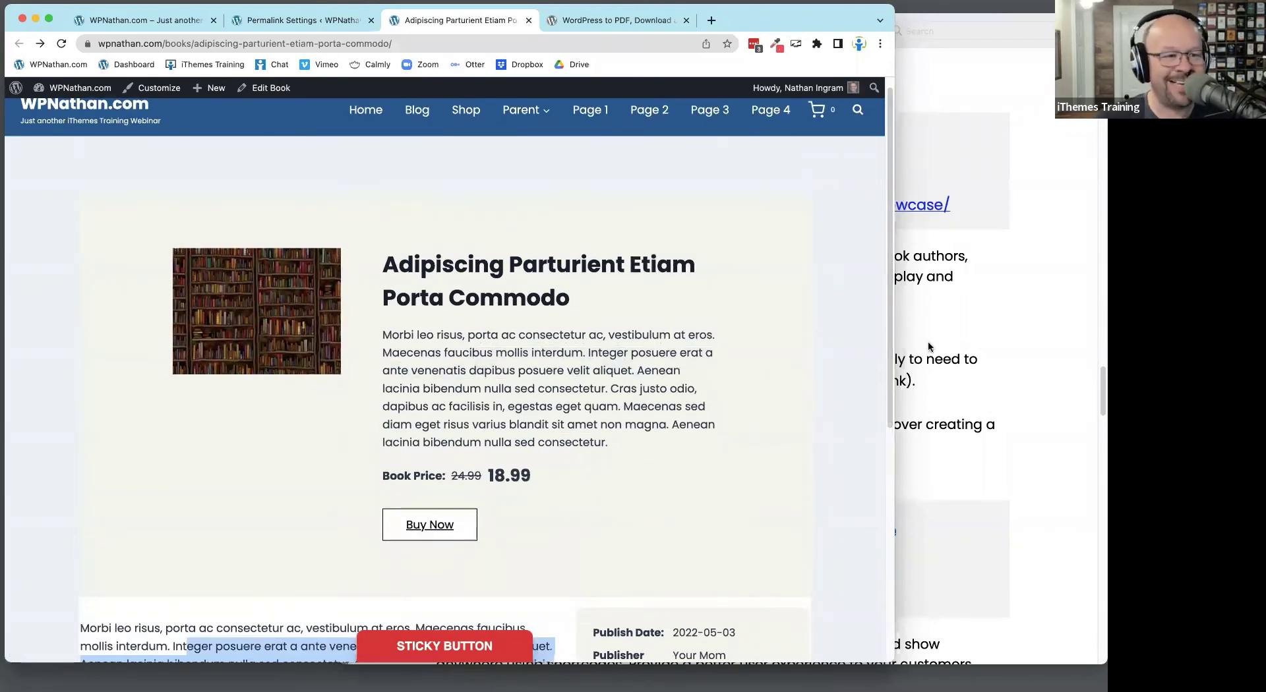
Glance at the RS WP Books ShowCase entry in the May 2022 Plugin Roundup PDF, and reopen the book for editing in the browser
scroll(962, 287, up, 2)
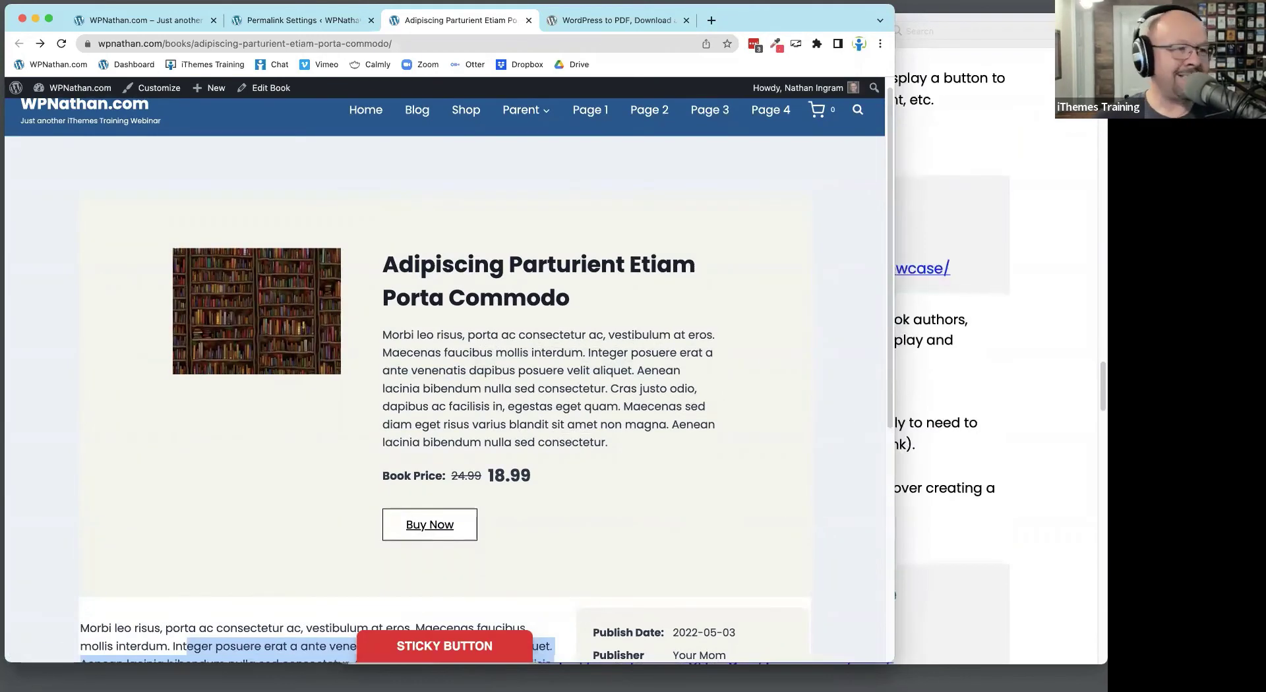
click(1023, 113)
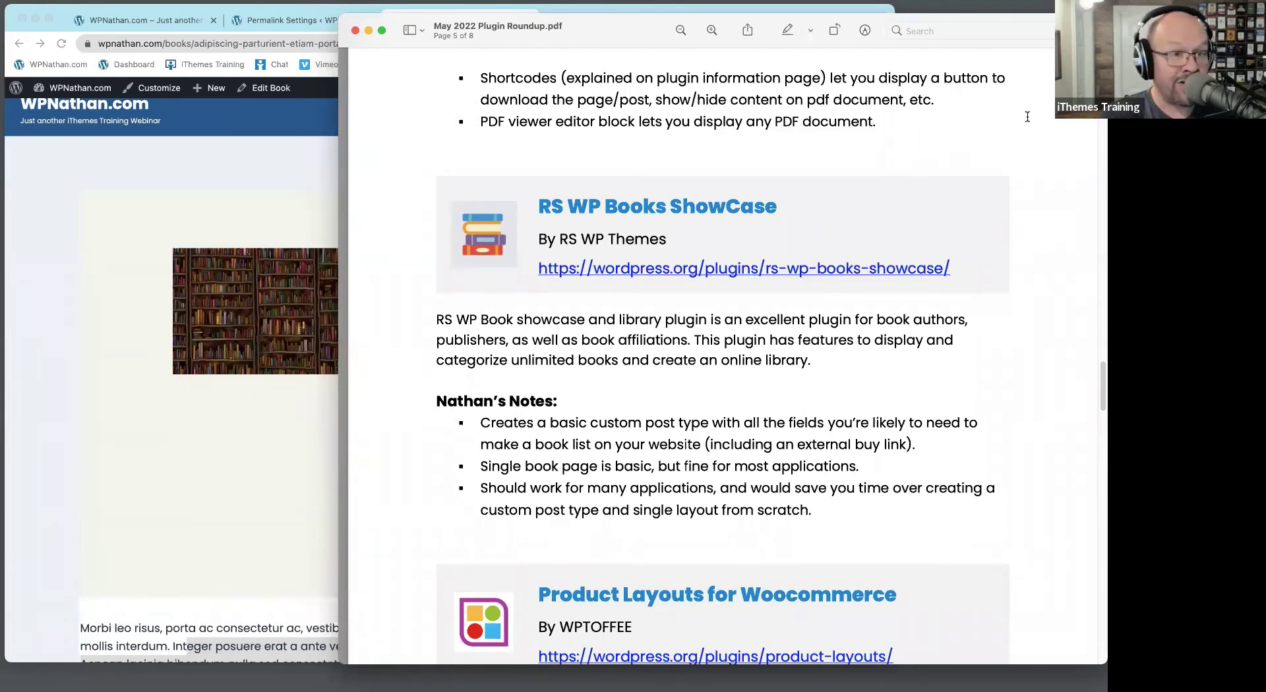
click(285, 92)
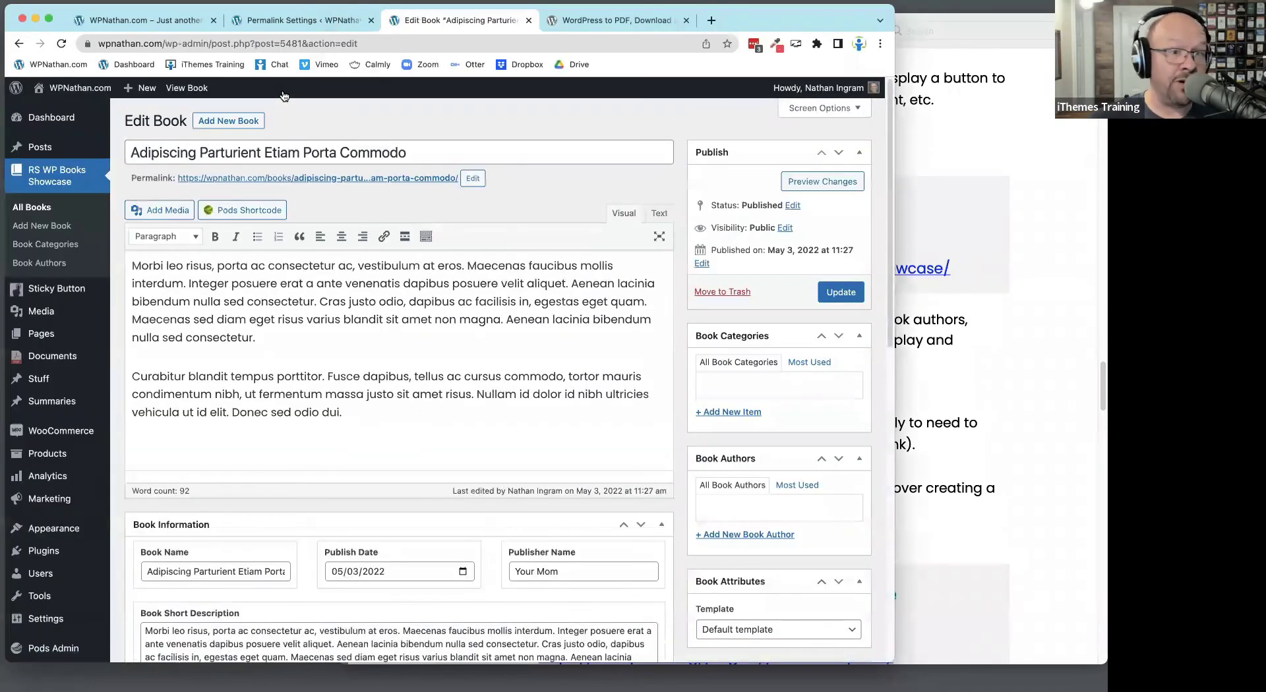
Examine the book's Book Information fields, author and category boxes, featured image and post settings for where authors are assigned
scroll(344, 455, down, 5)
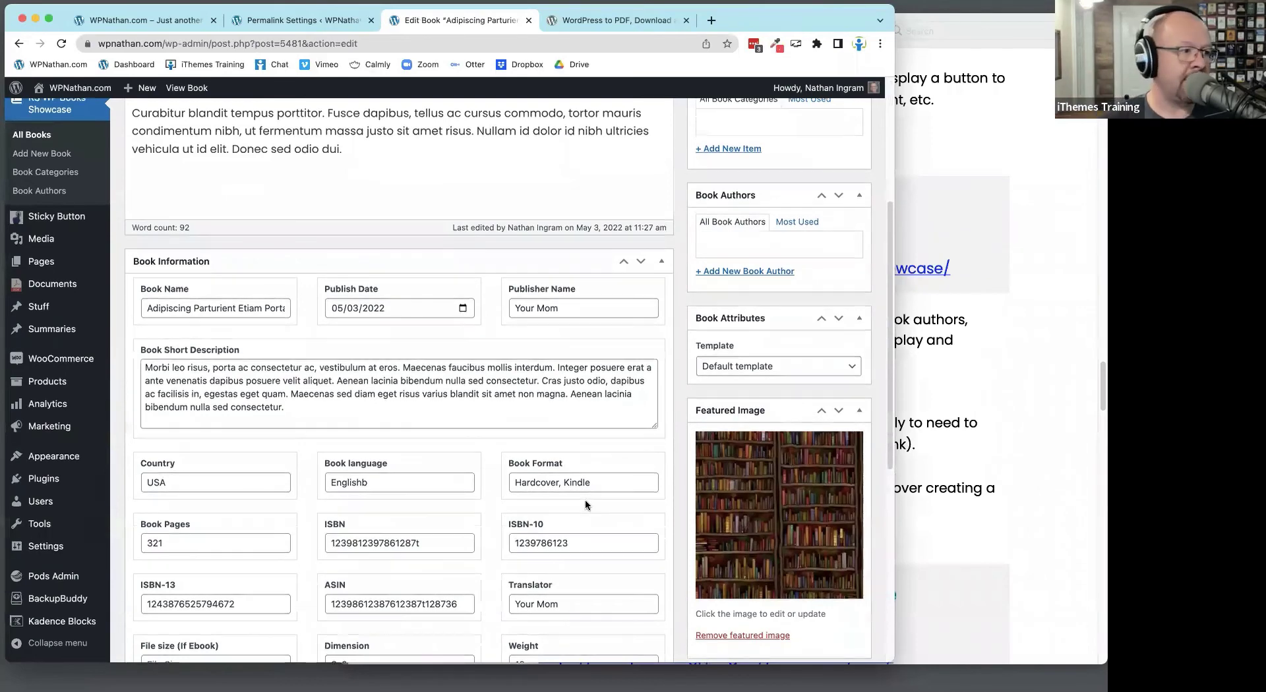
scroll(584, 500, up, 4)
scroll(808, 494, down, 5)
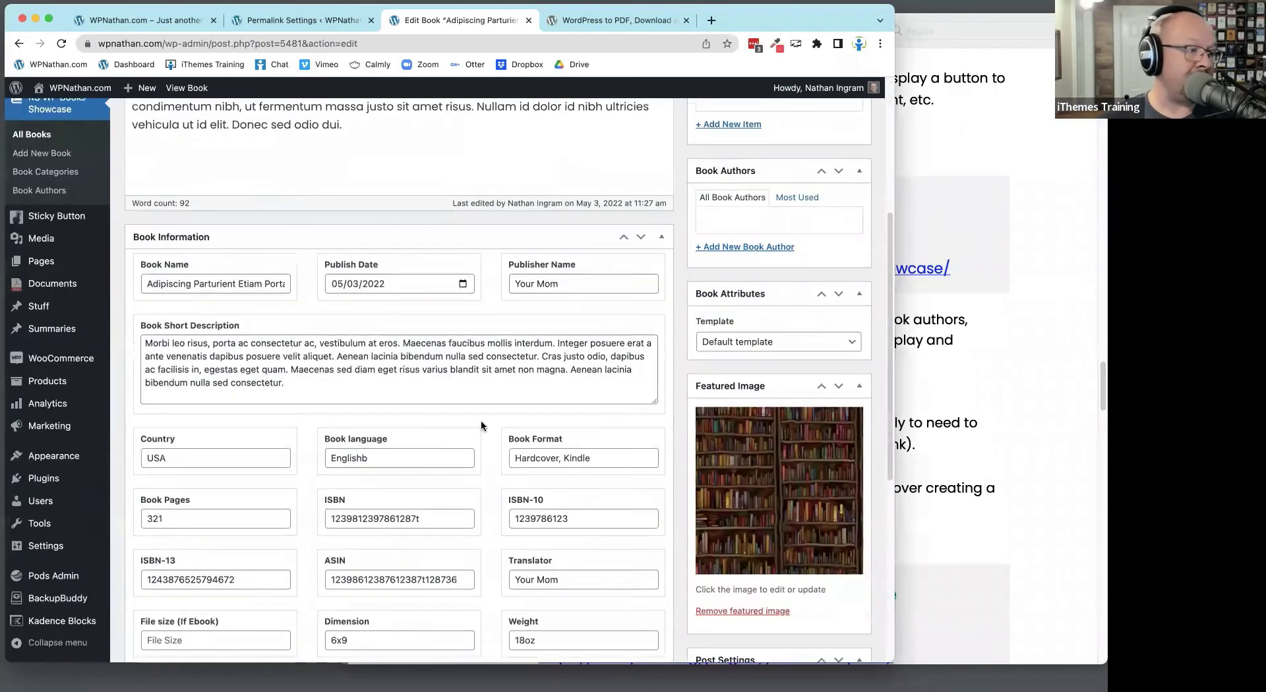
scroll(482, 425, down, 2)
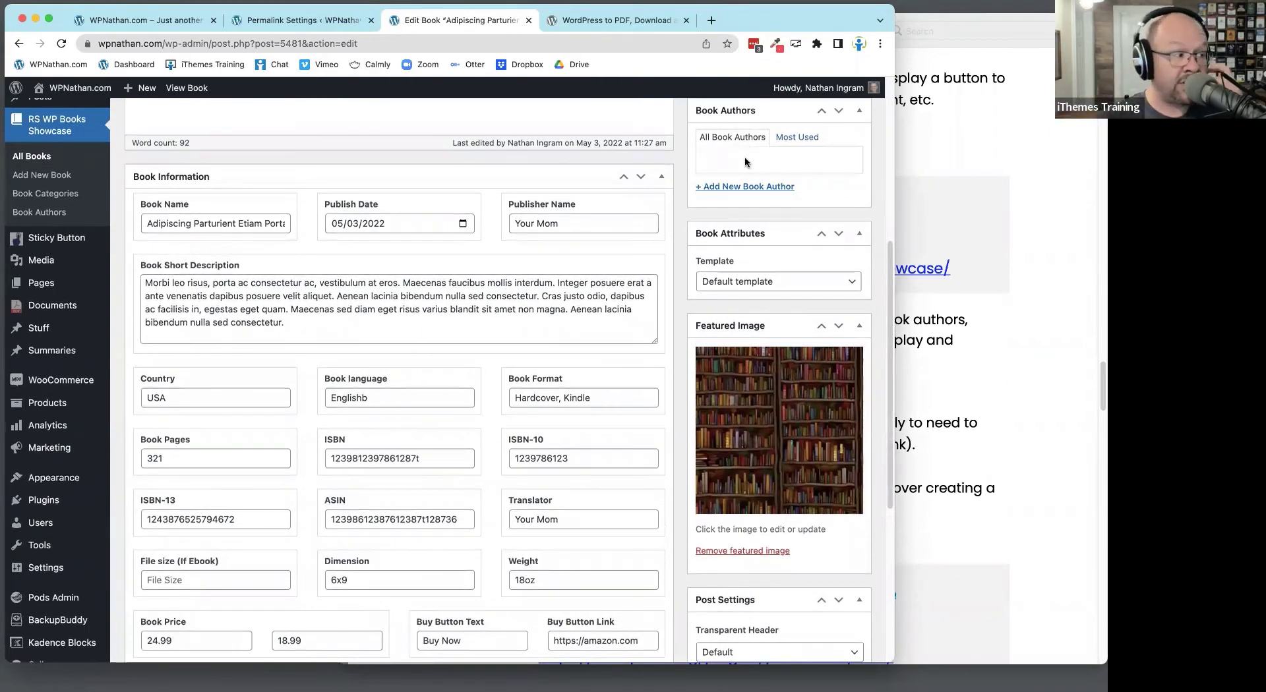
scroll(639, 263, down, 3)
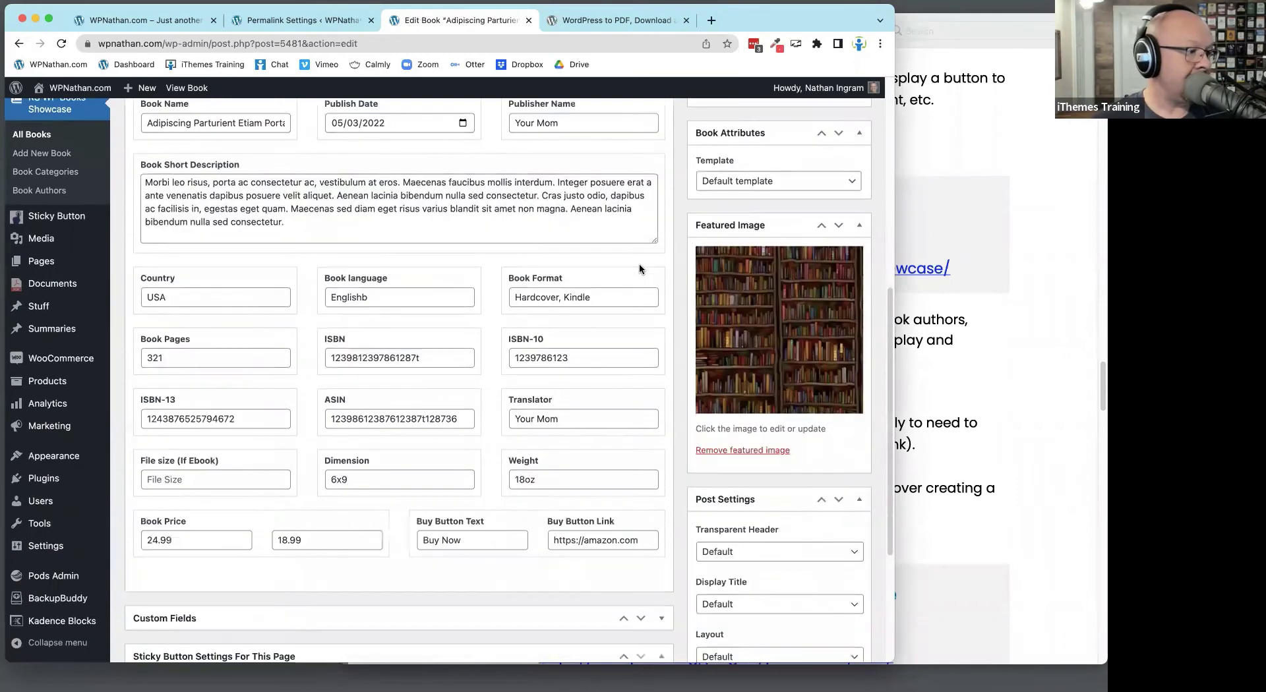
scroll(544, 289, down, 8)
scroll(545, 288, up, 15)
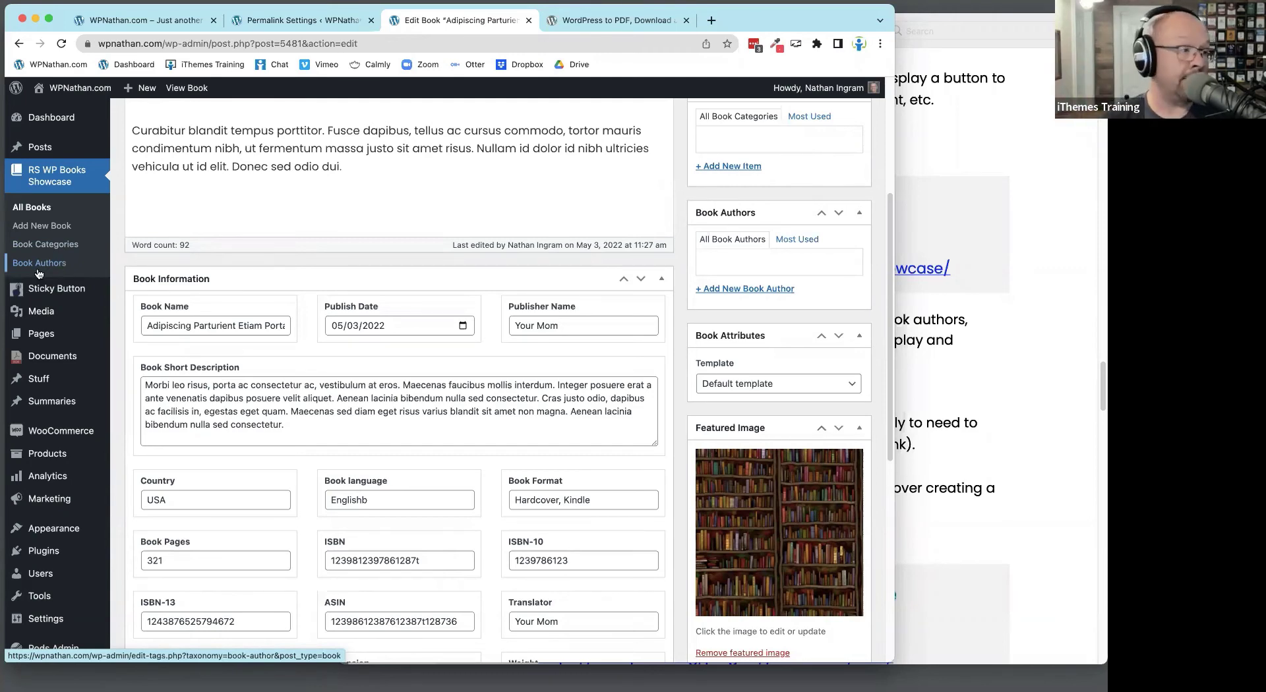
scroll(48, 273, up, 5)
Switch to the May 2022 Plugin Roundup PDF and read from the RS WP Books ShowCase notes to the Product Layouts for Woocommerce entry
click(983, 266)
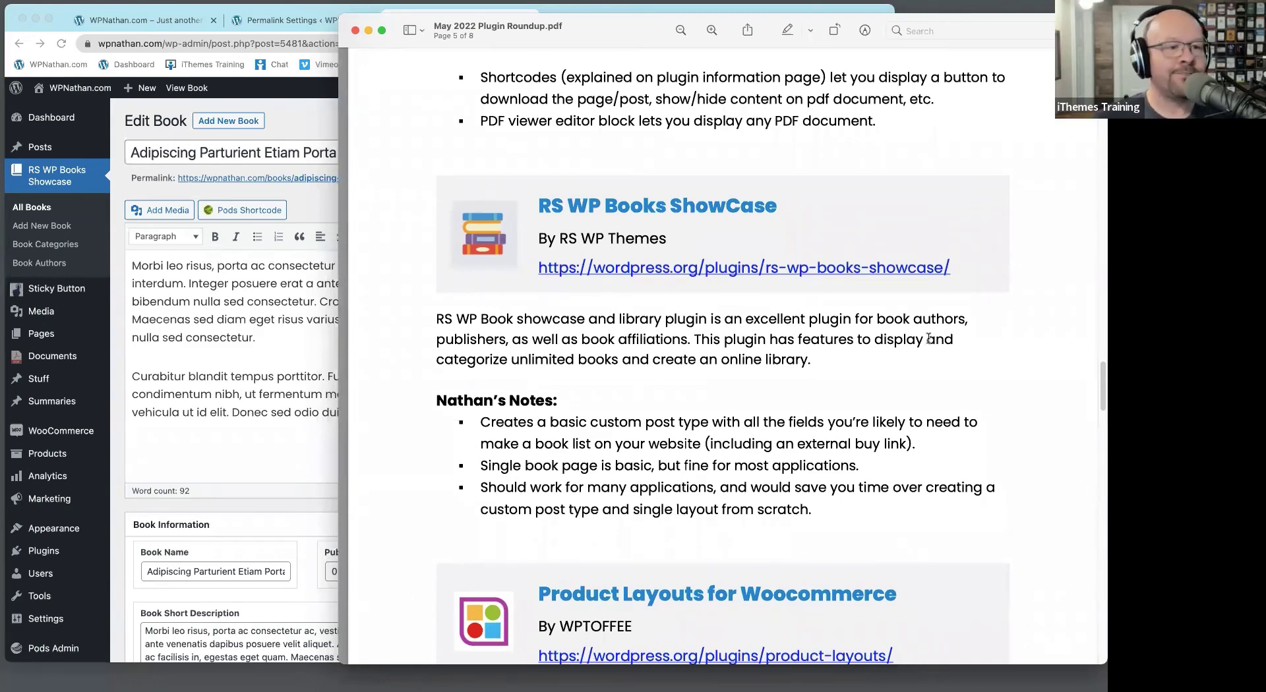
scroll(929, 336, down, 1)
scroll(928, 336, down, 3)
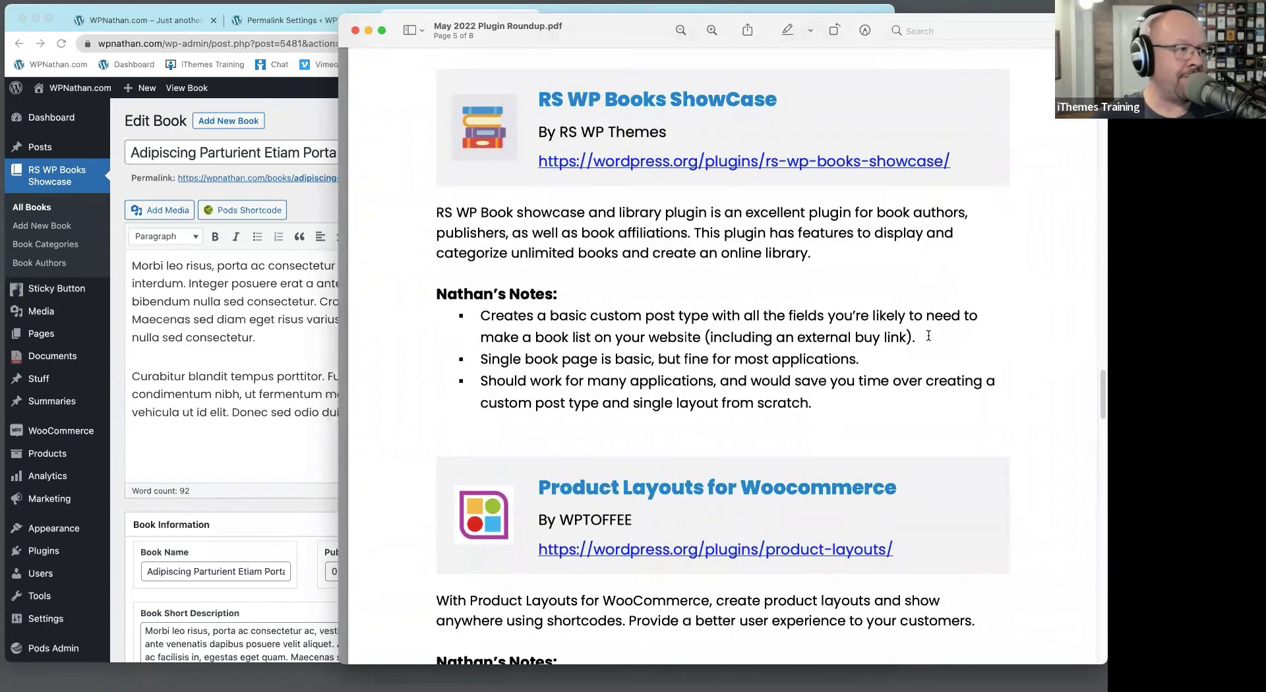
scroll(930, 335, down, 3)
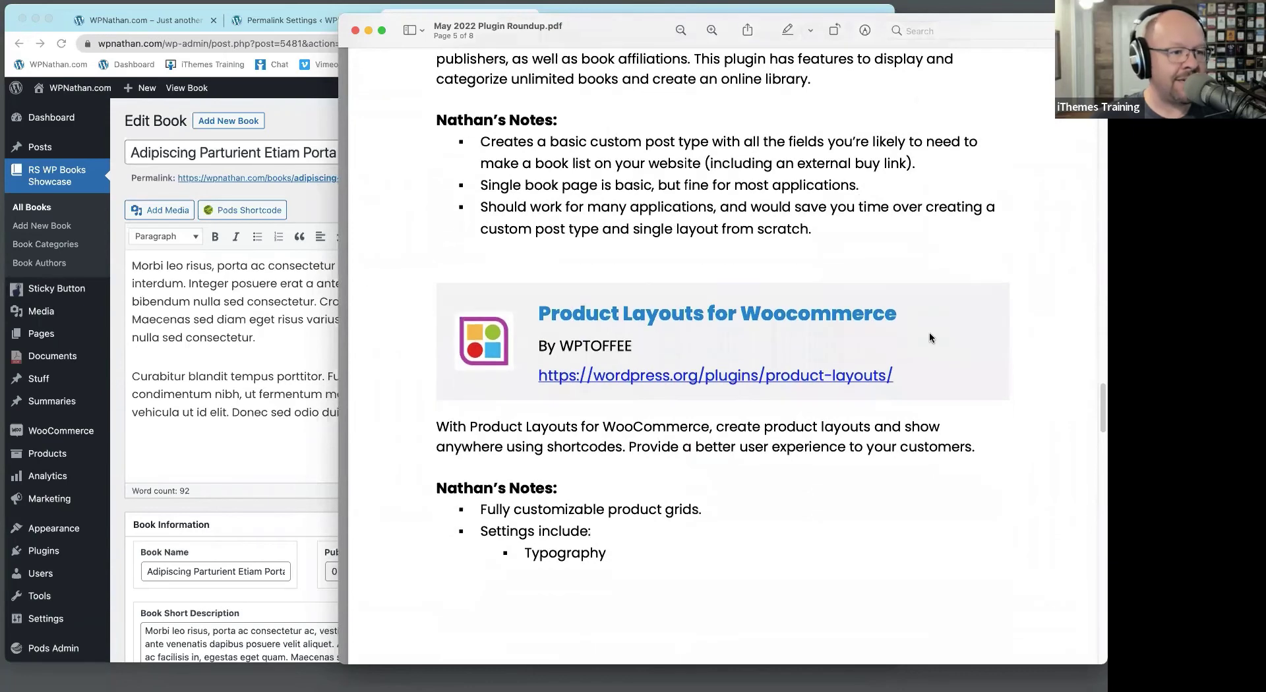
scroll(971, 338, up, 2)
scroll(970, 337, down, 5)
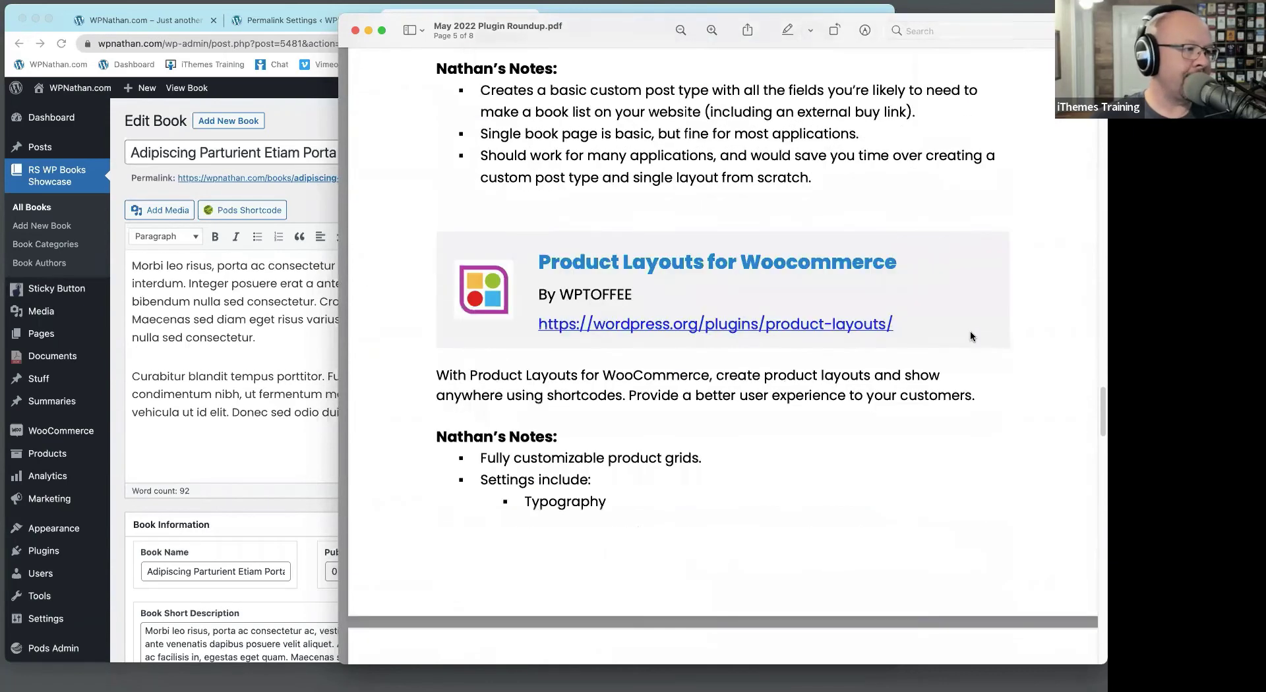
Switch to the browser's iThemes Training upcoming webinars page and copy the link address of the Dynamic Content and Templating with WooCommerce webinar
scroll(970, 336, down, 1)
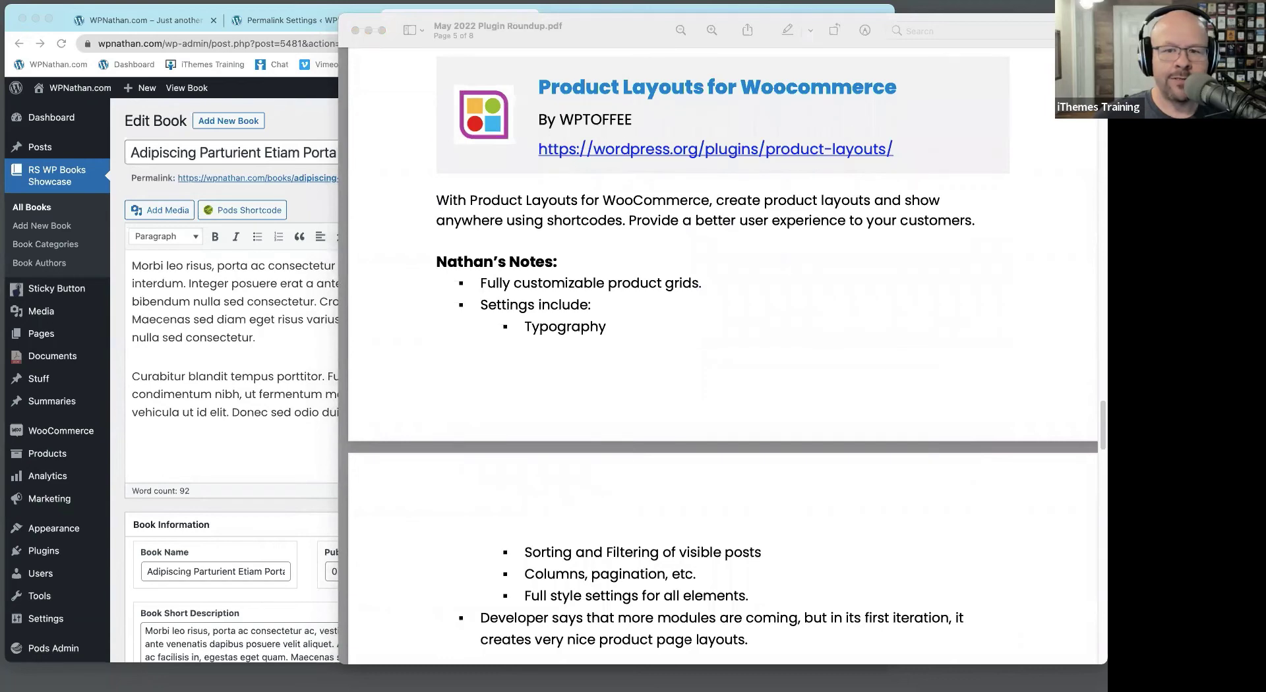
key(super+Tab)
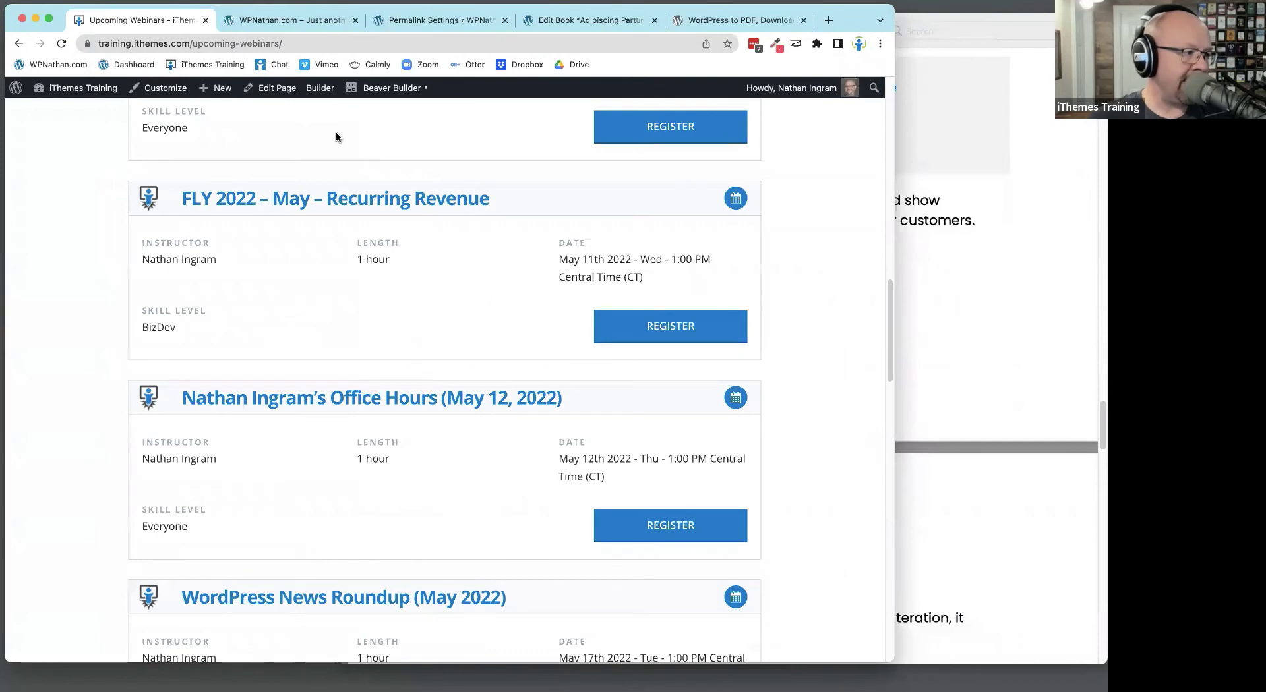
scroll(421, 299, down, 10)
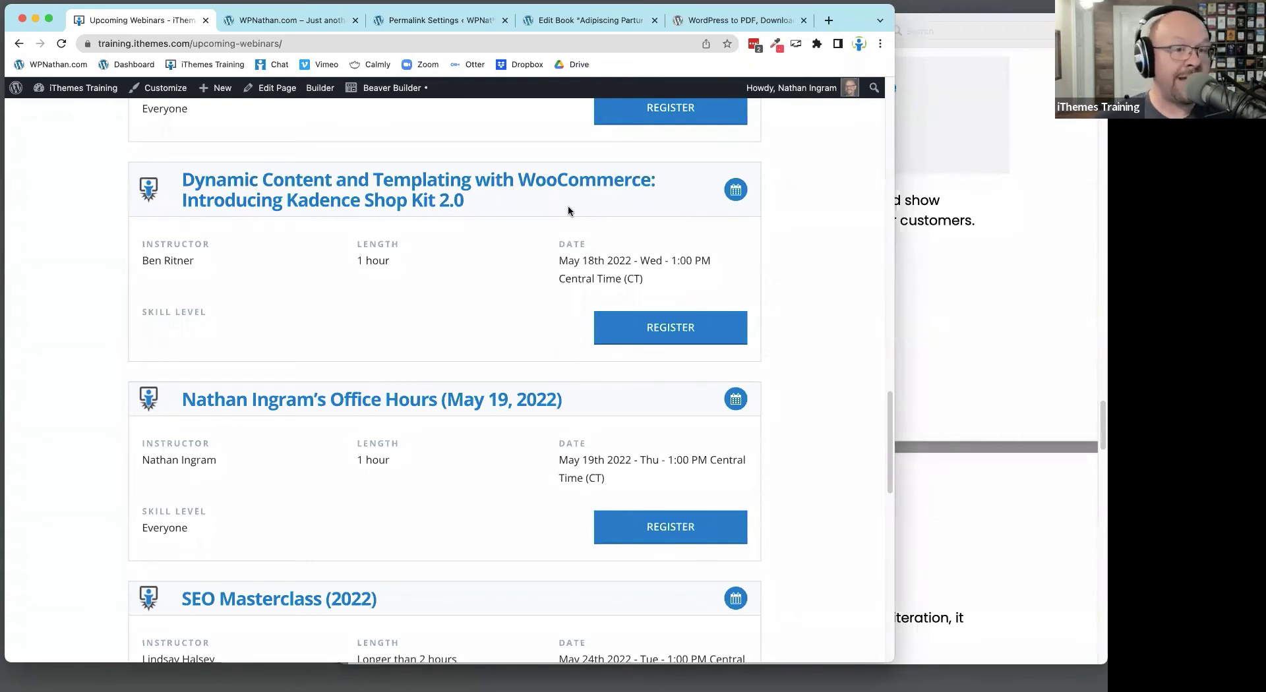
right_click(263, 175)
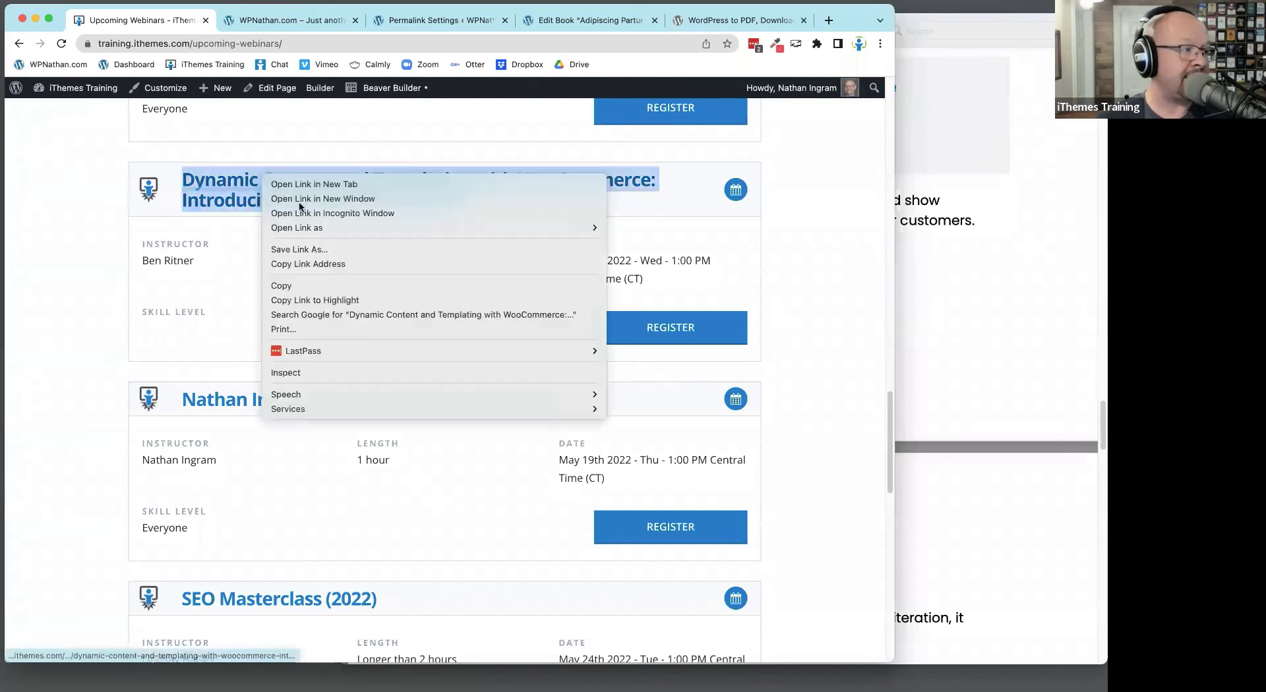
click(318, 265)
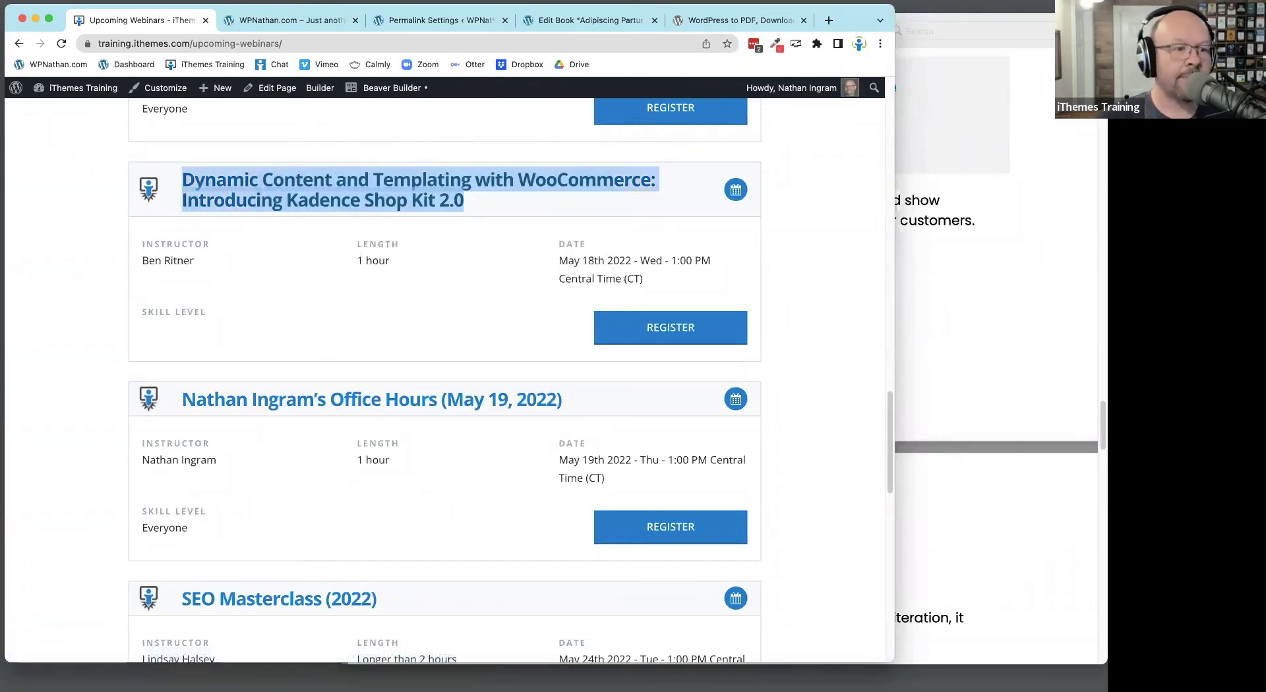
click(421, 331)
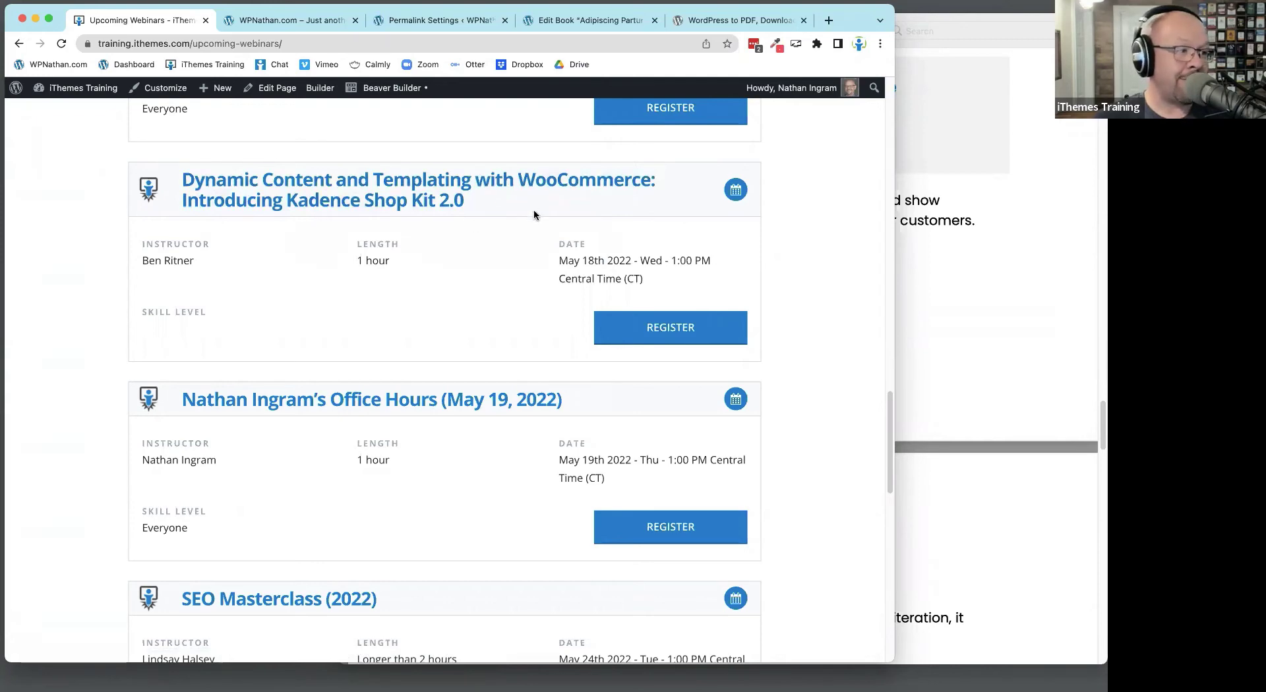
Clear the upcoming webinars page from the browser window and return to the Product Layouts for Woocommerce entry in the PDF
scroll(538, 301, up, 2)
key(super+w)
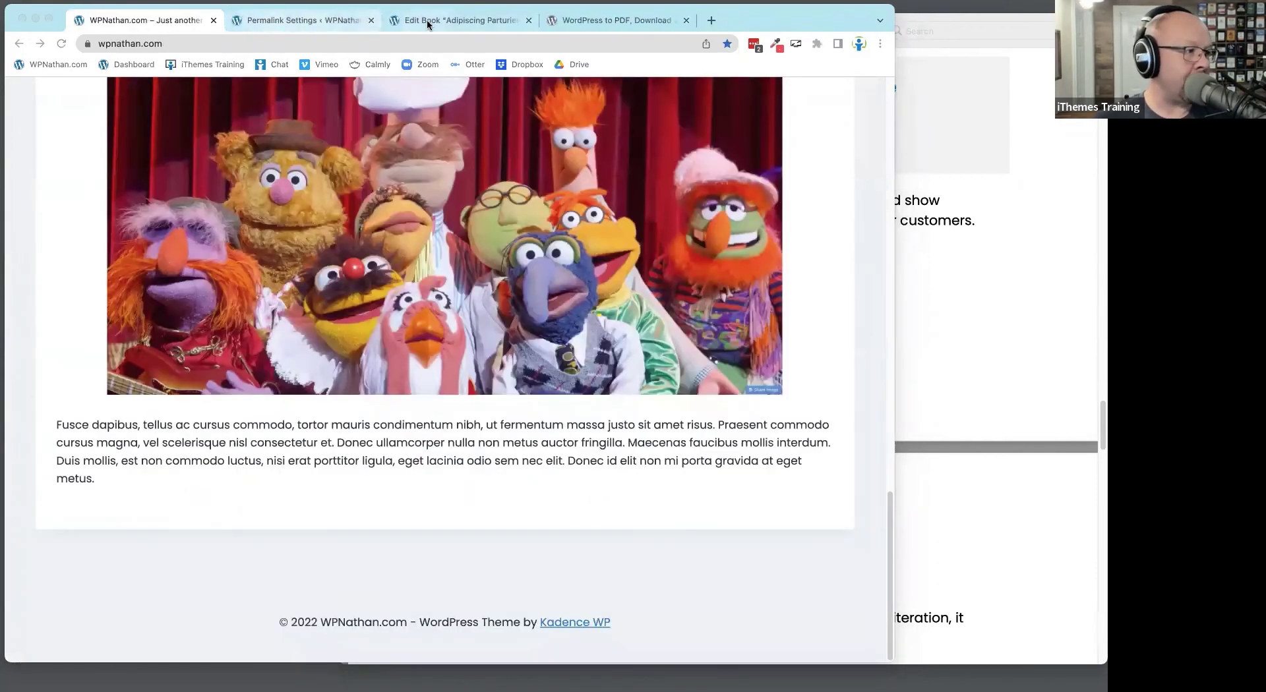
click(930, 217)
scroll(863, 310, up, 1)
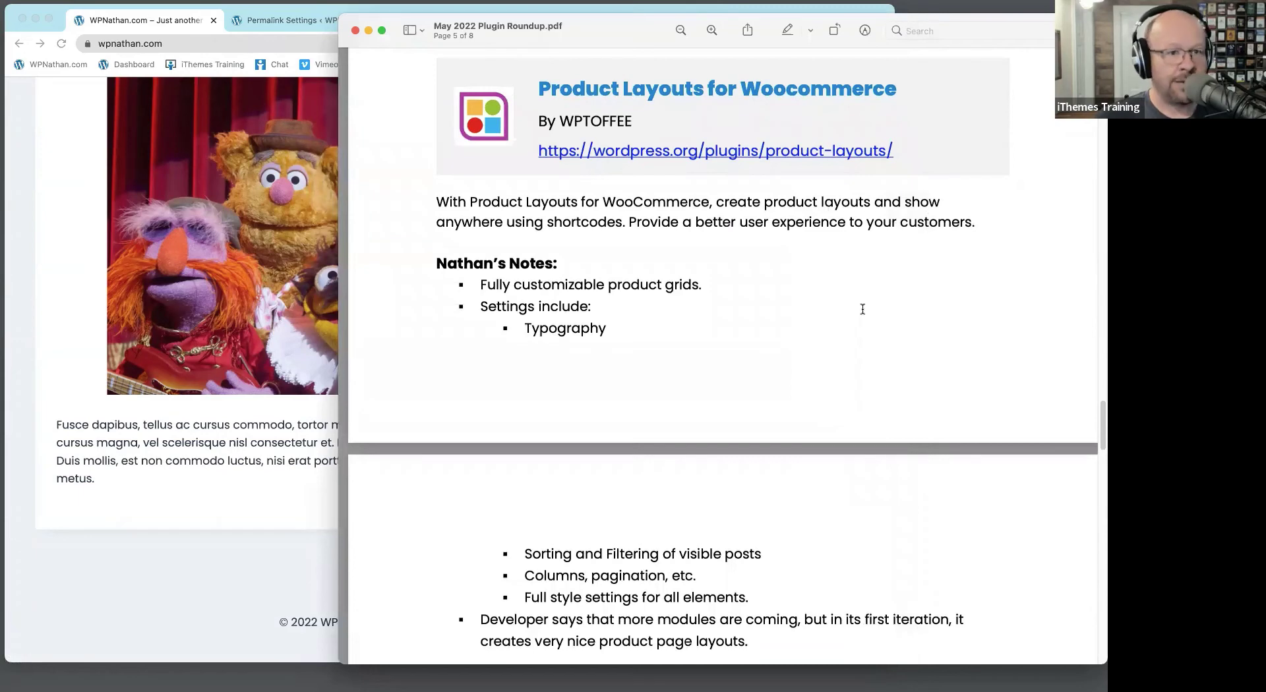
Switch to the WordPress admin in the browser and activate the Product Layouts for WooCommerce plugin from the installed plugins list
click(251, 20)
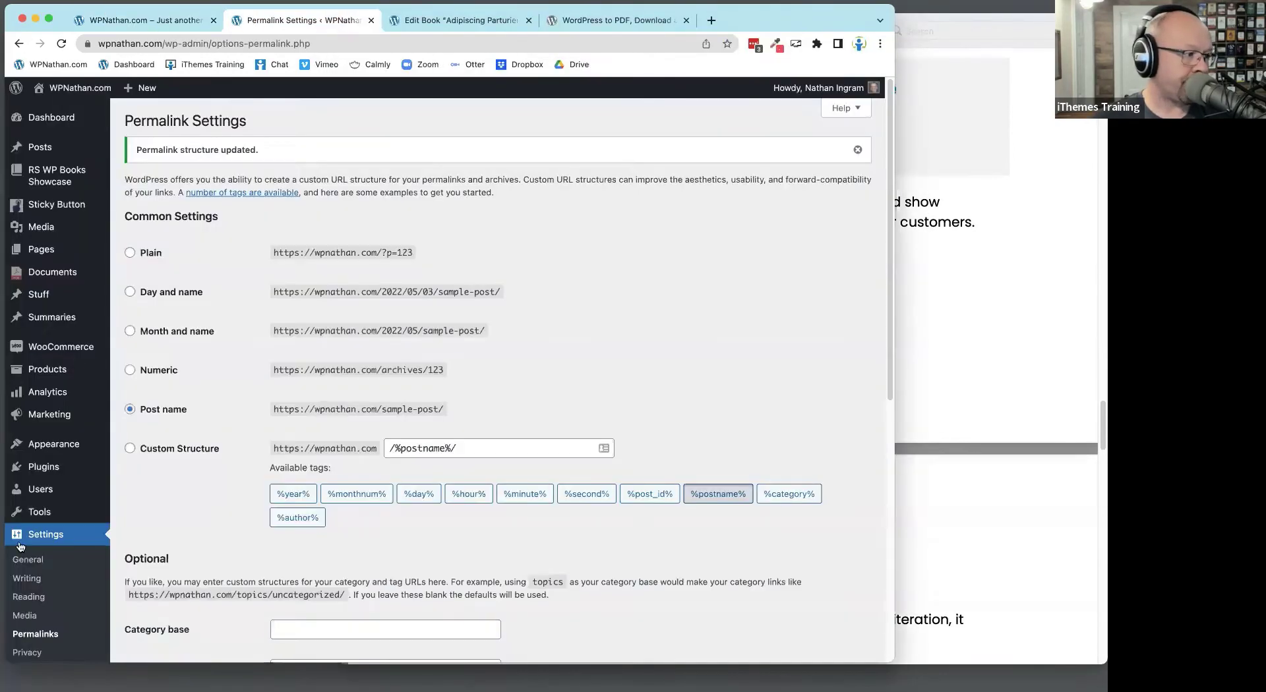
click(152, 468)
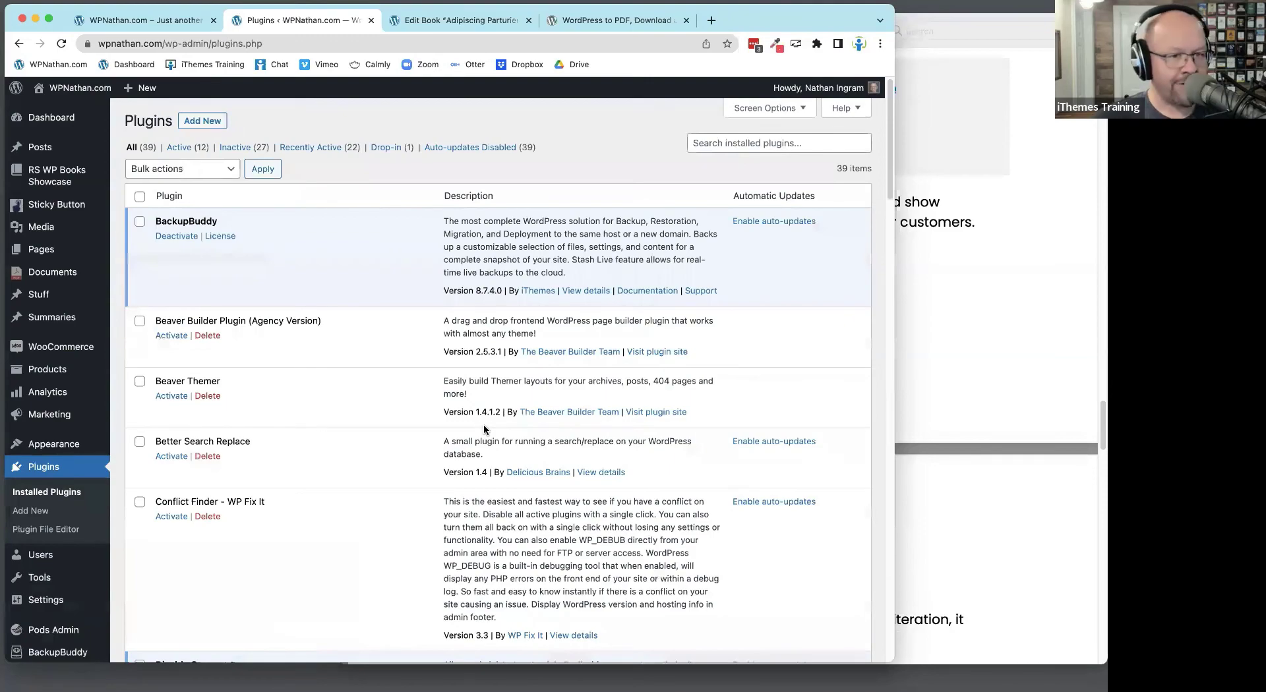
scroll(484, 428, down, 5)
scroll(452, 419, down, 15)
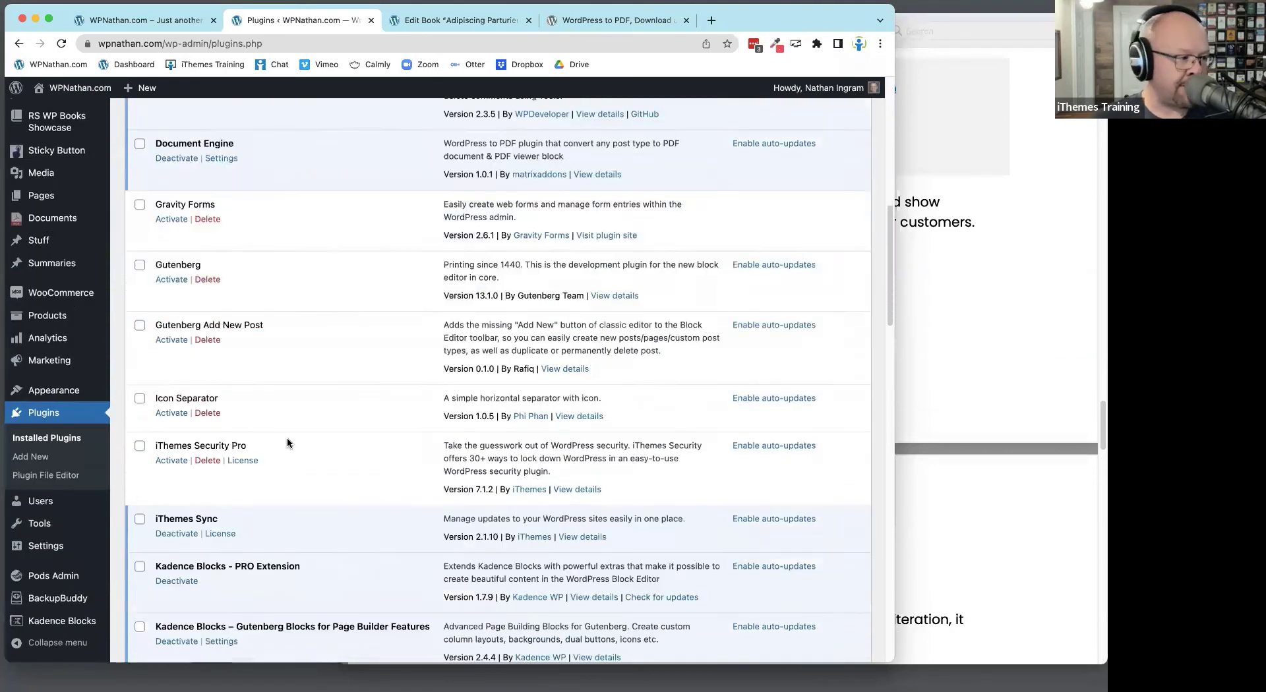
click(173, 447)
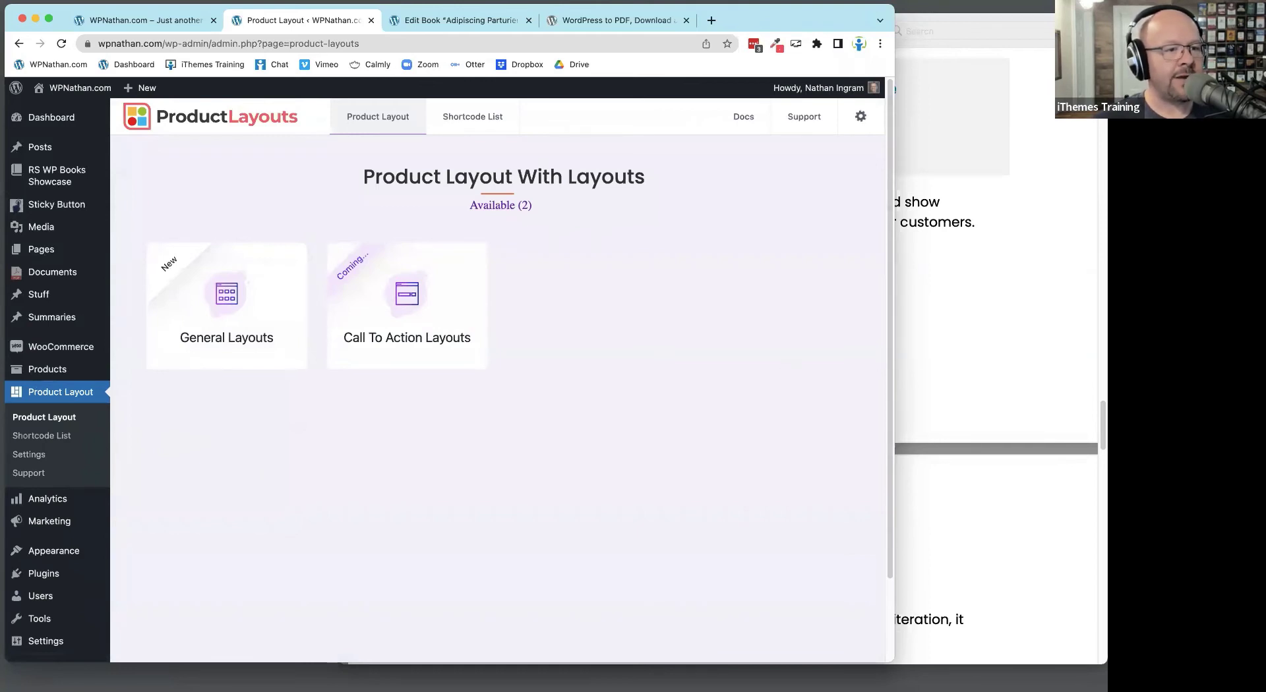
Check the Kadence Shop Kit 2.0 webinar page and its Zoom registration page, closing the registration page and putting the webinar window away
click(905, 325)
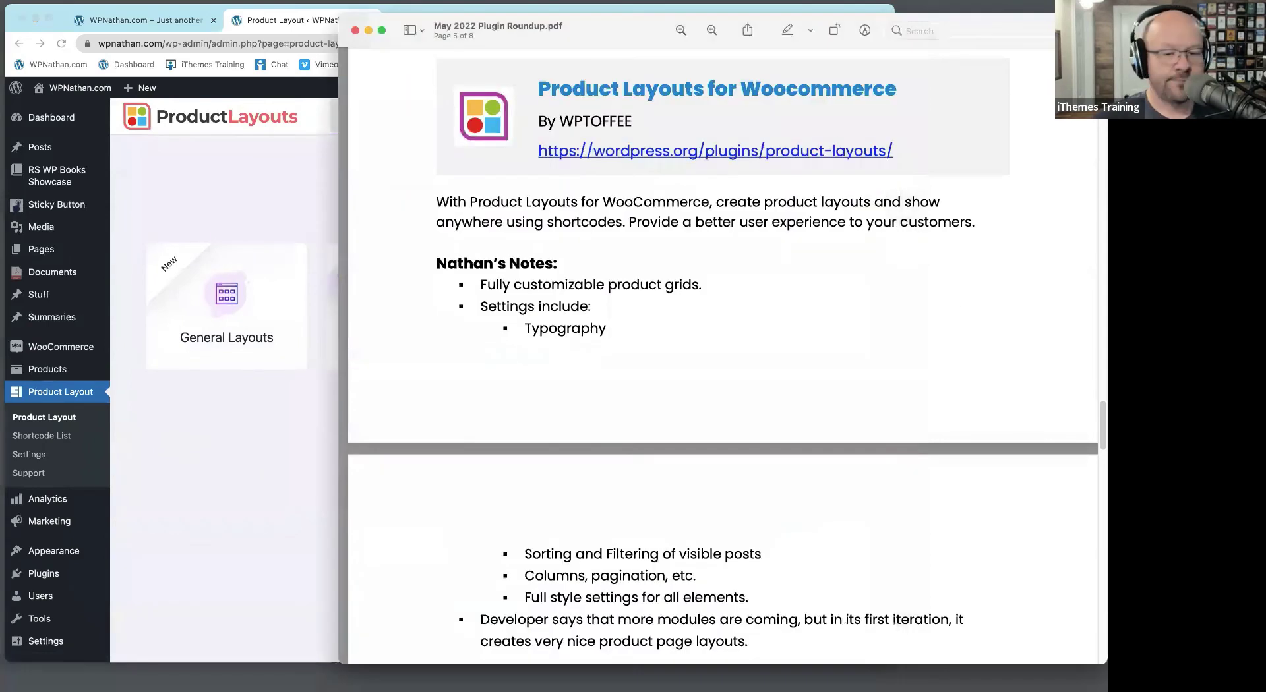
key(super+Tab)
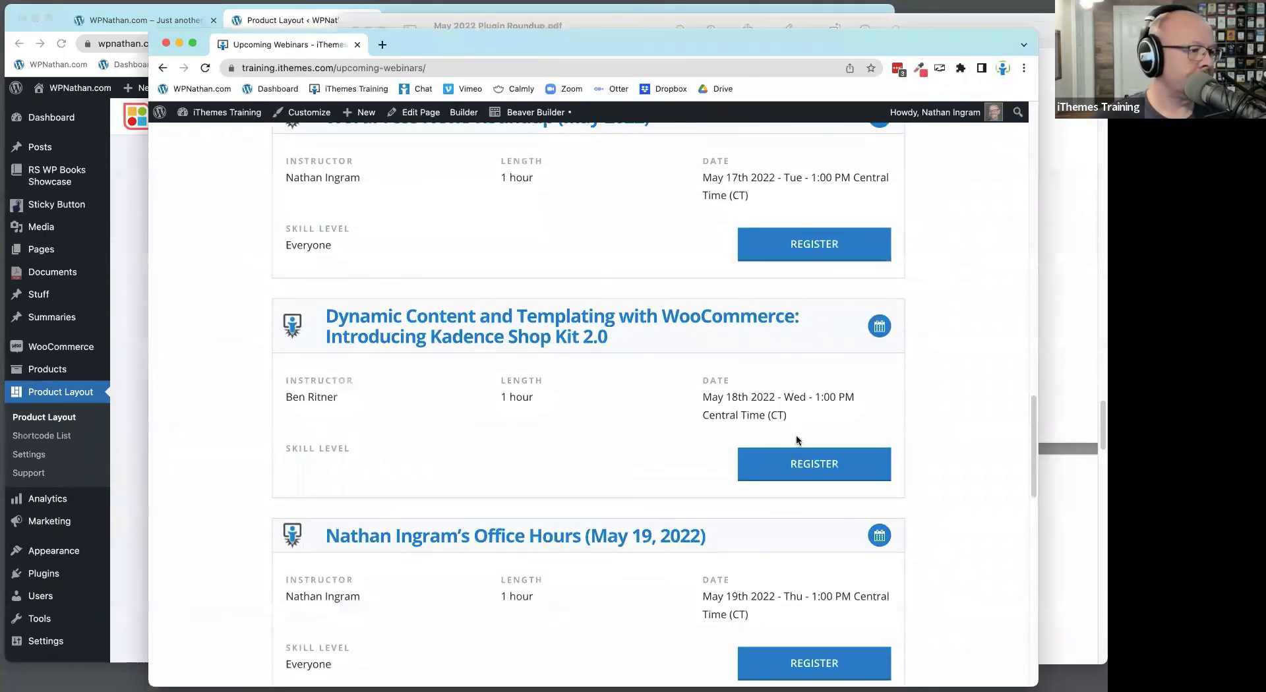
click(568, 333)
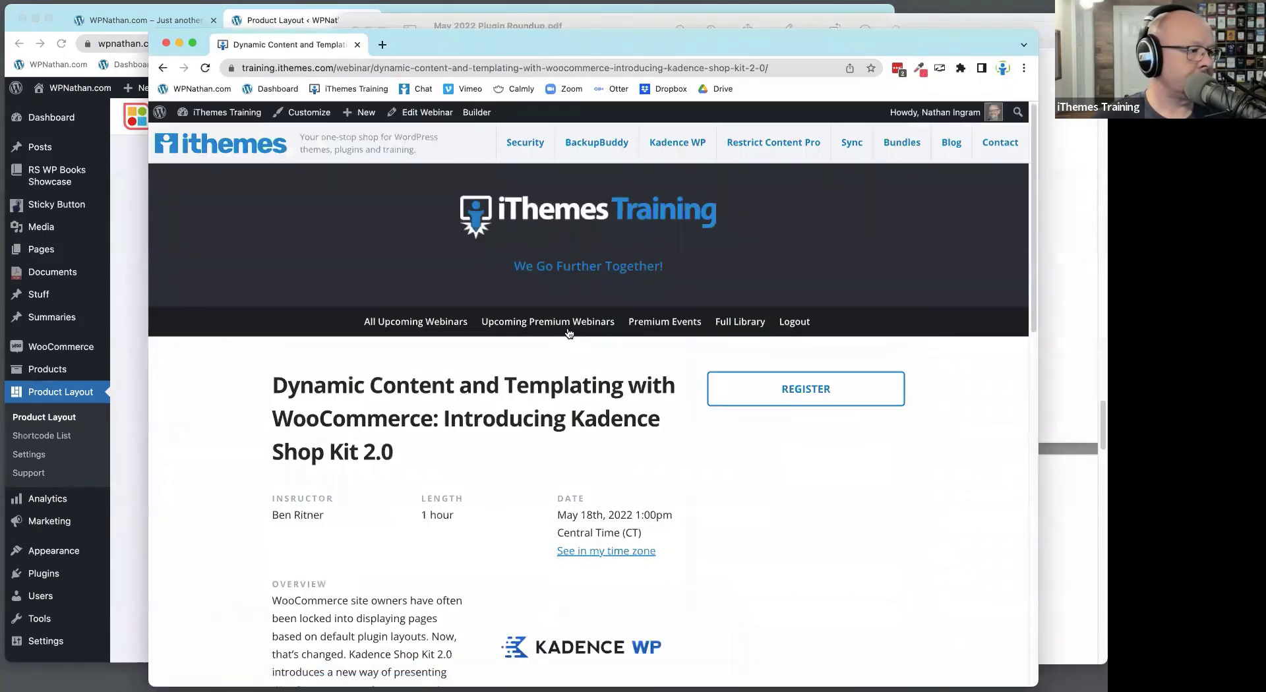
scroll(782, 300, down, 2)
click(793, 274)
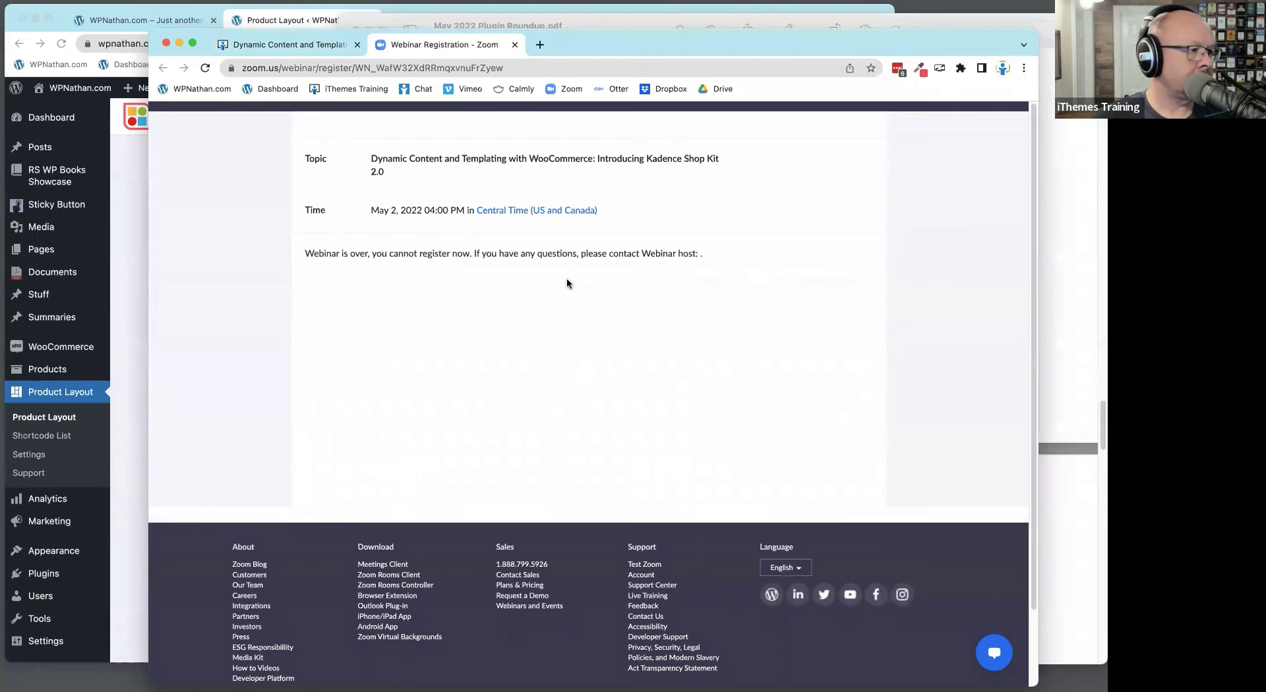
click(515, 44)
key(super+m)
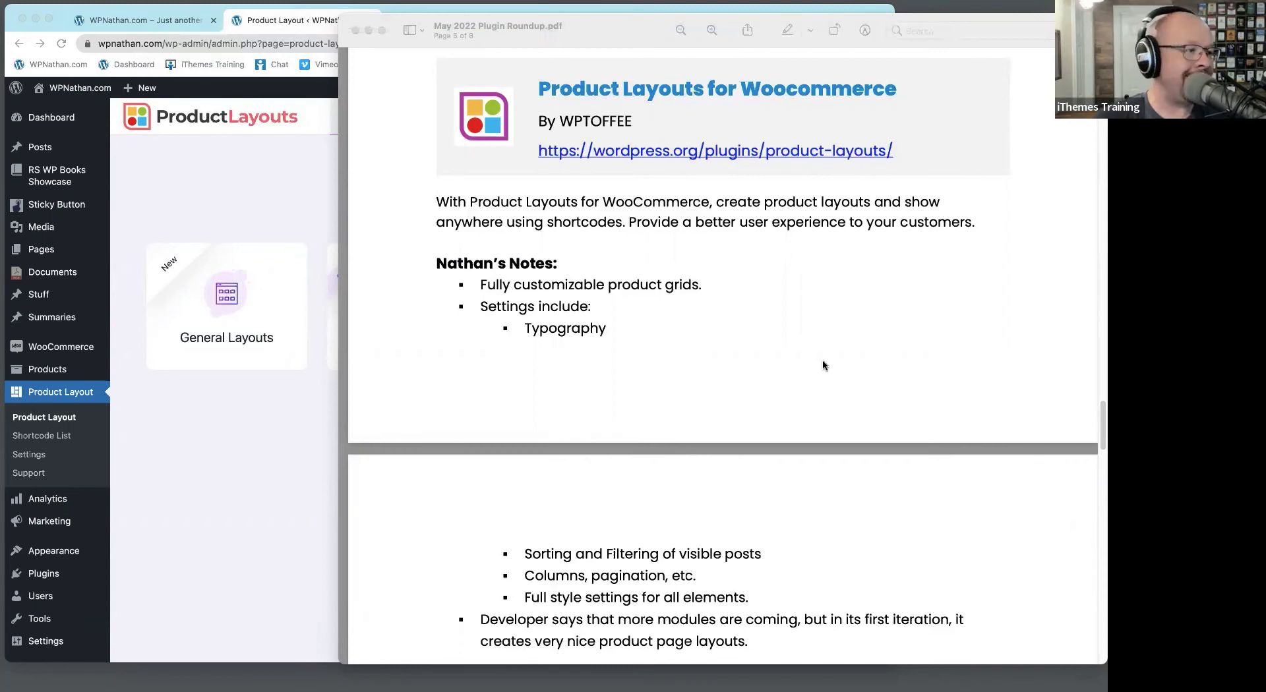
Review the Product Layouts for Woocommerce entry in the PDF alongside the plugin's Product Layout overview in WordPress
click(662, 350)
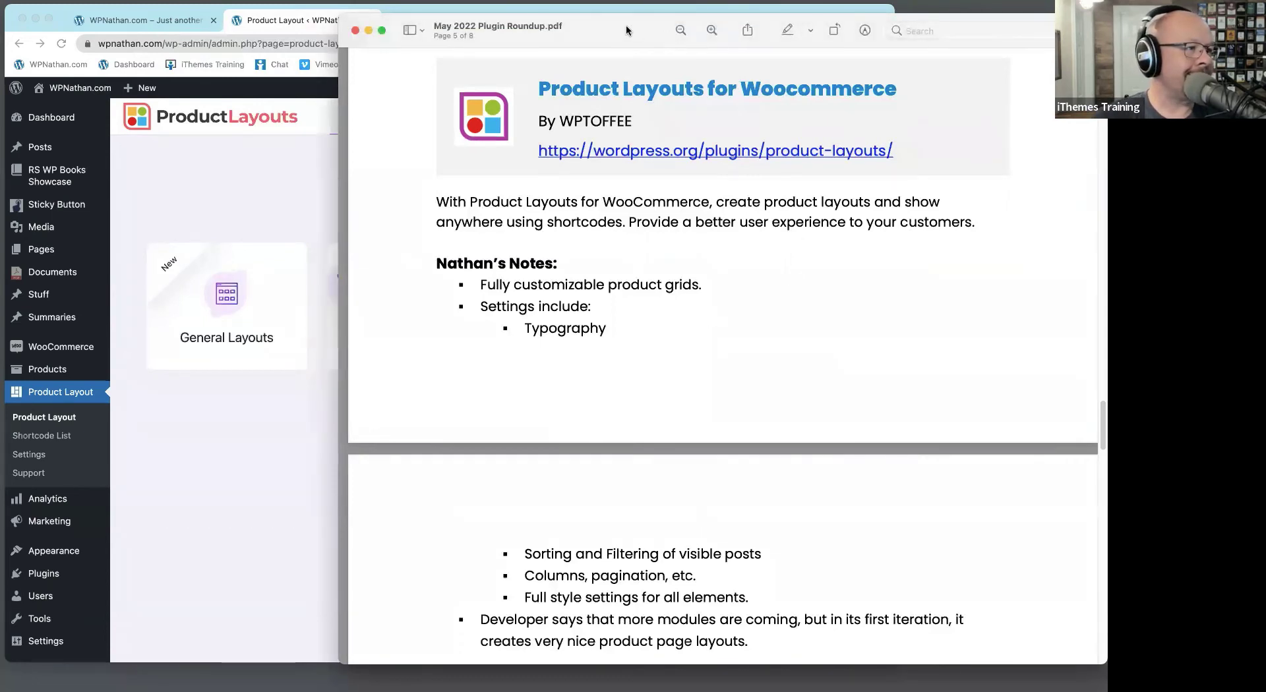
drag(630, 25, 630, 21)
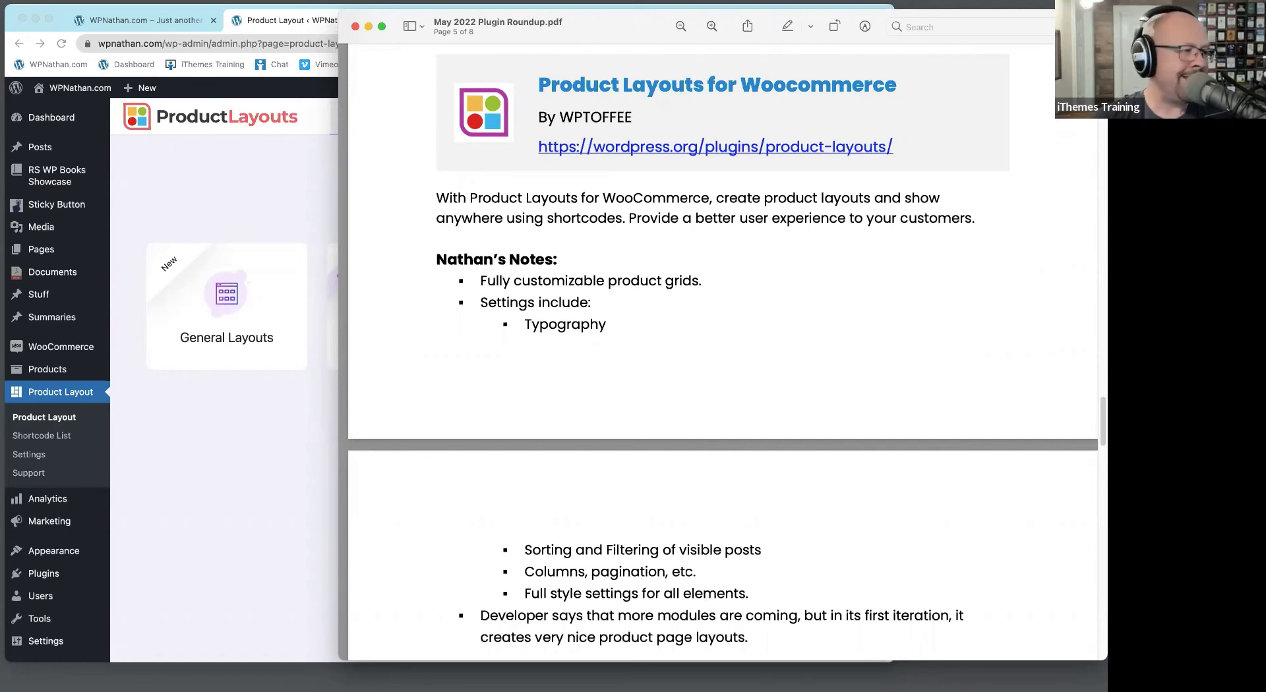
click(200, 553)
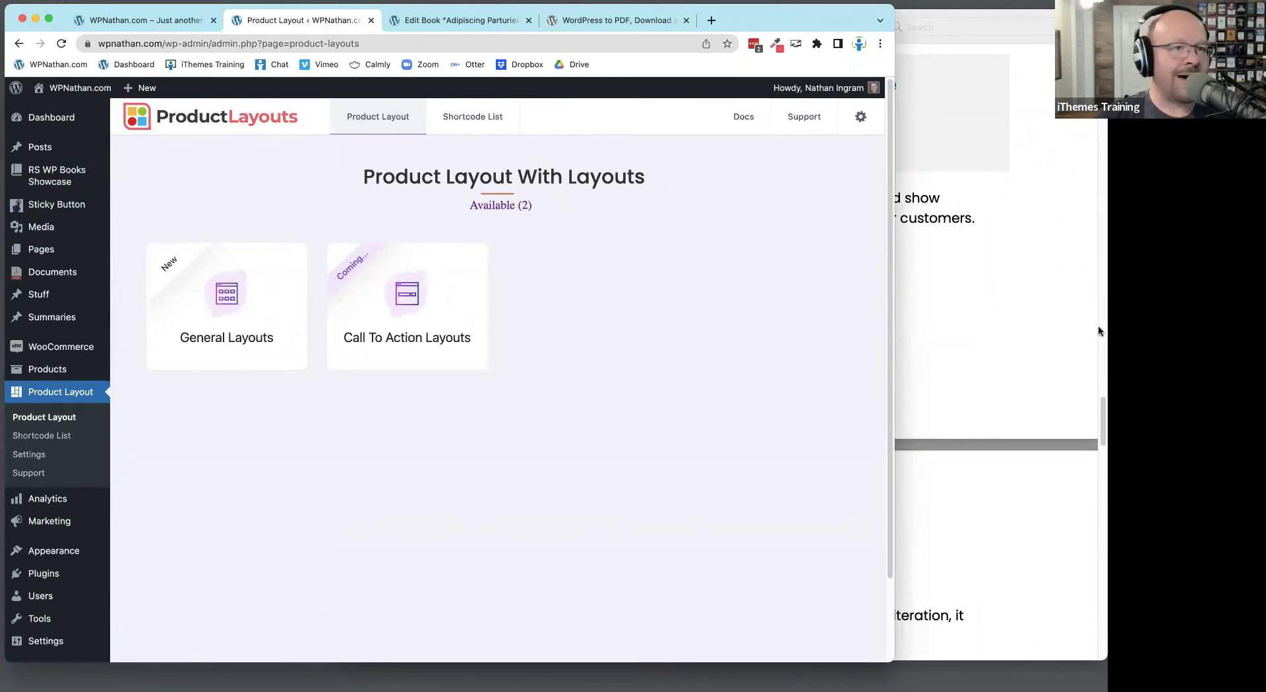
click(1032, 244)
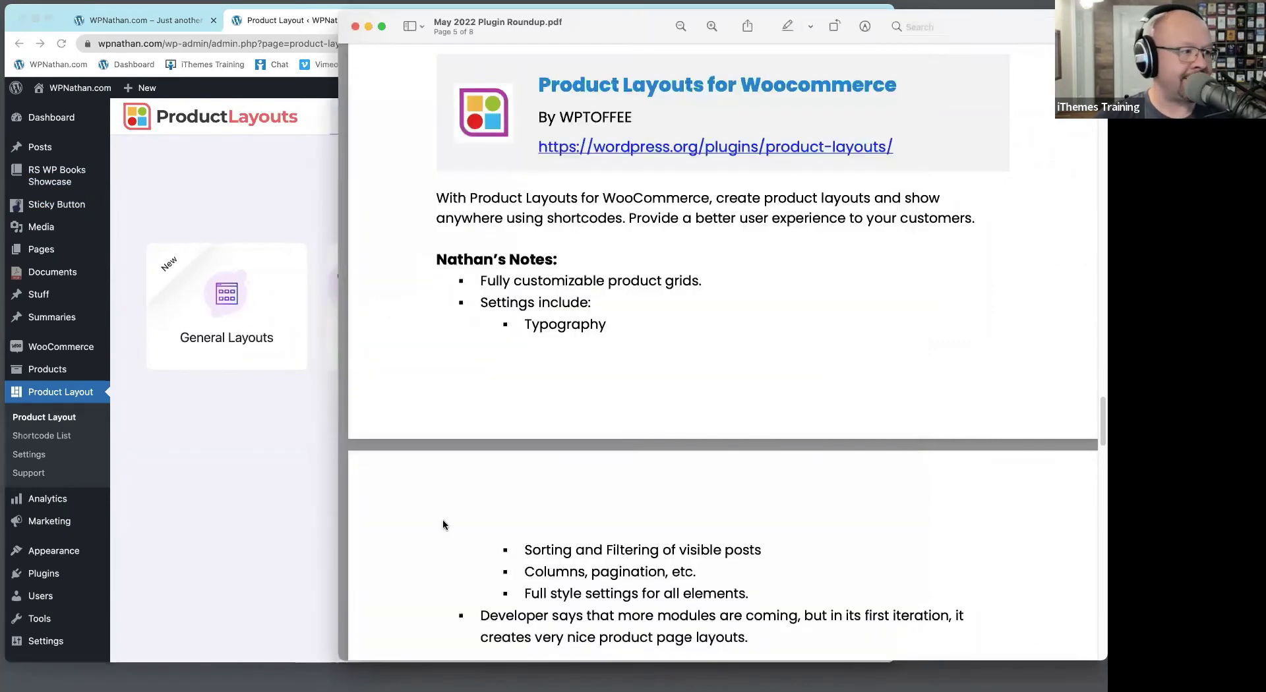
click(220, 556)
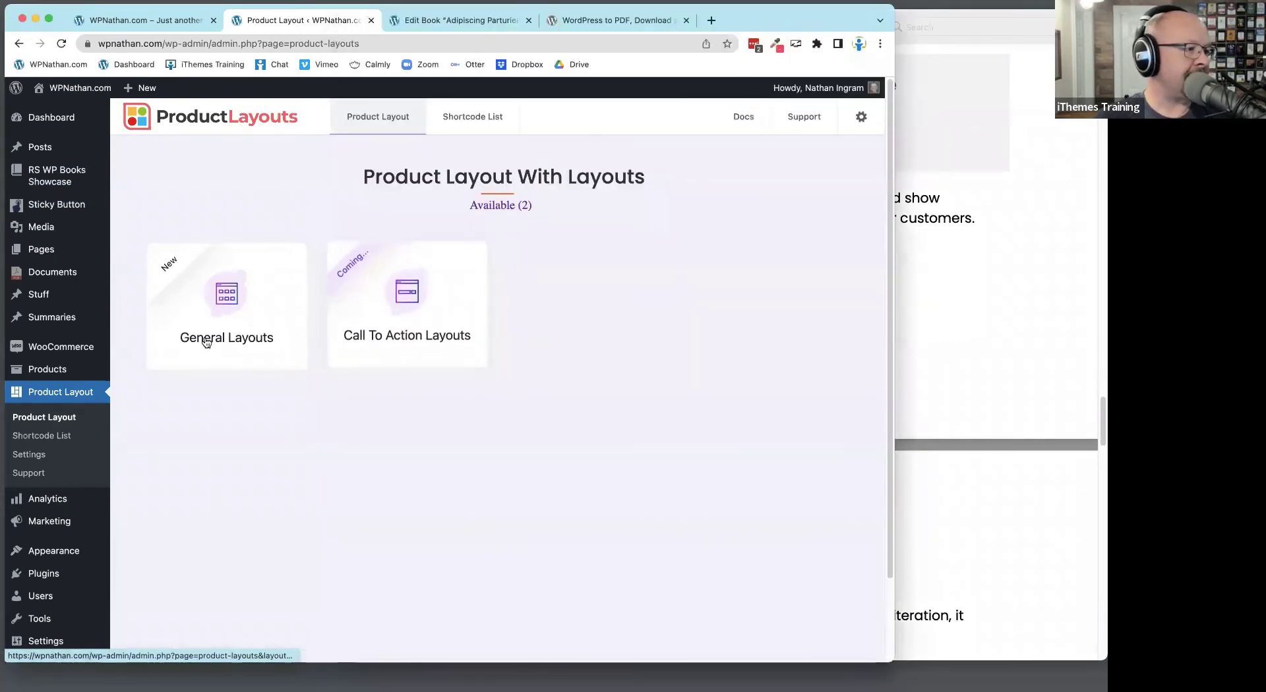
click(944, 263)
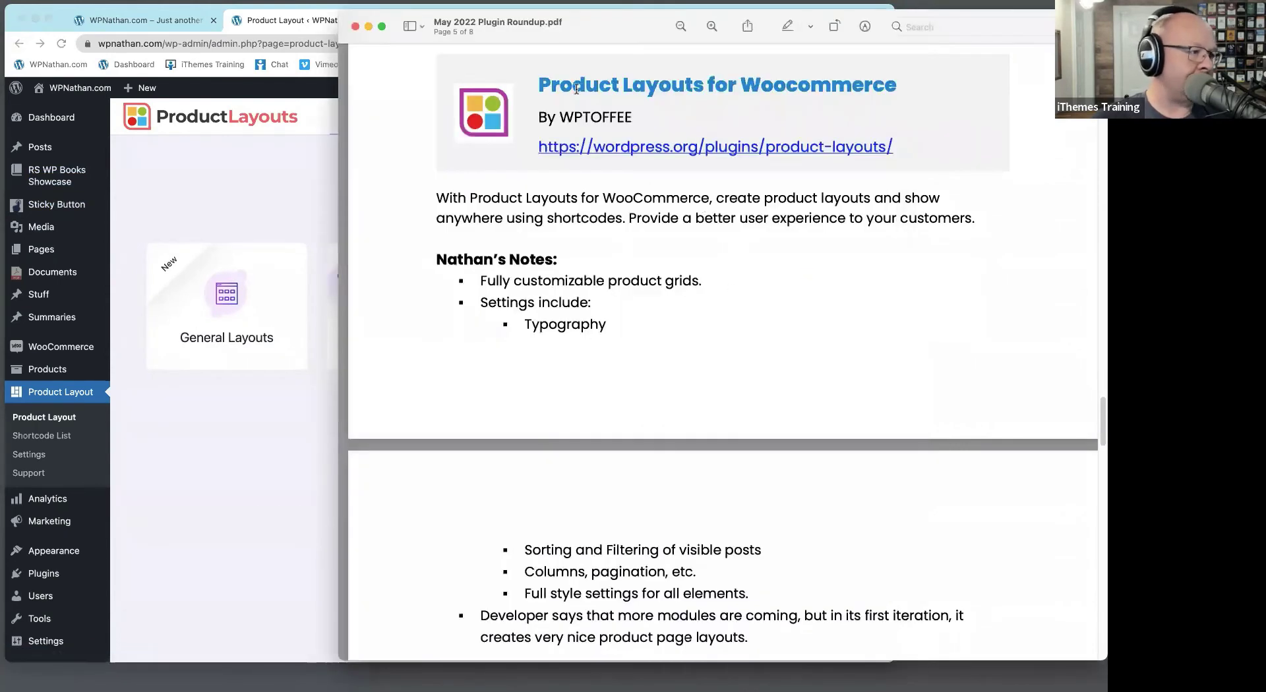
drag(576, 89, 916, 89)
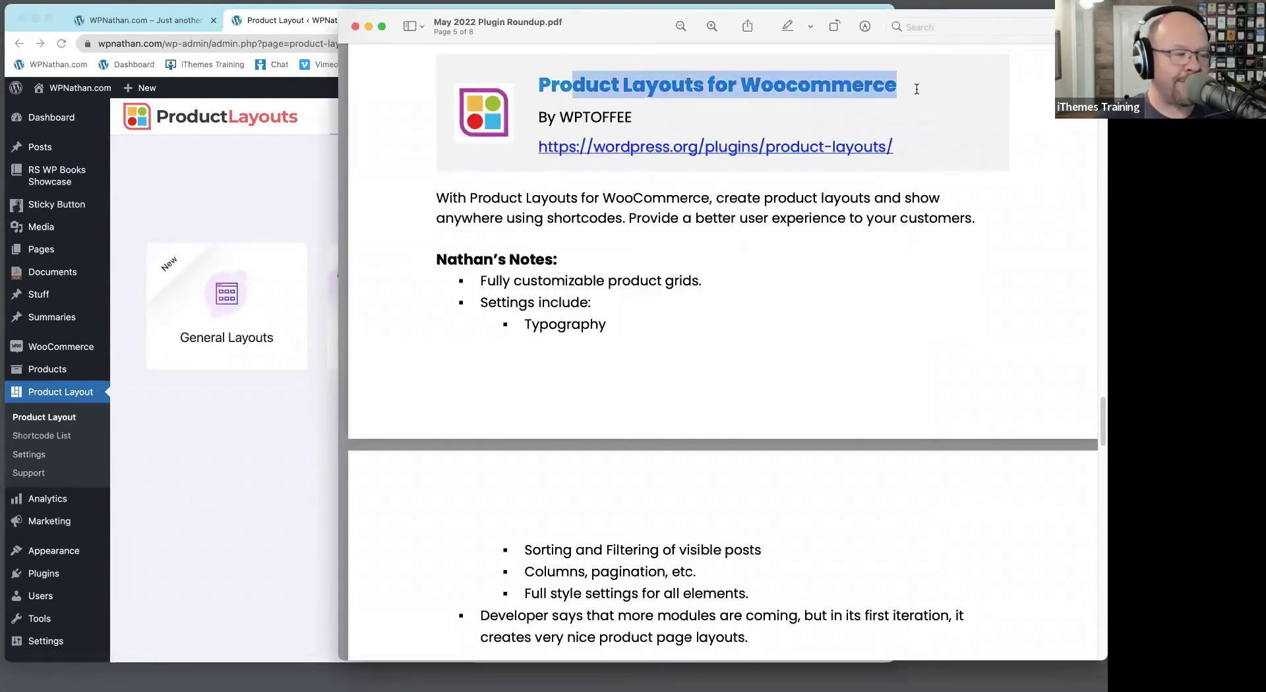
click(627, 264)
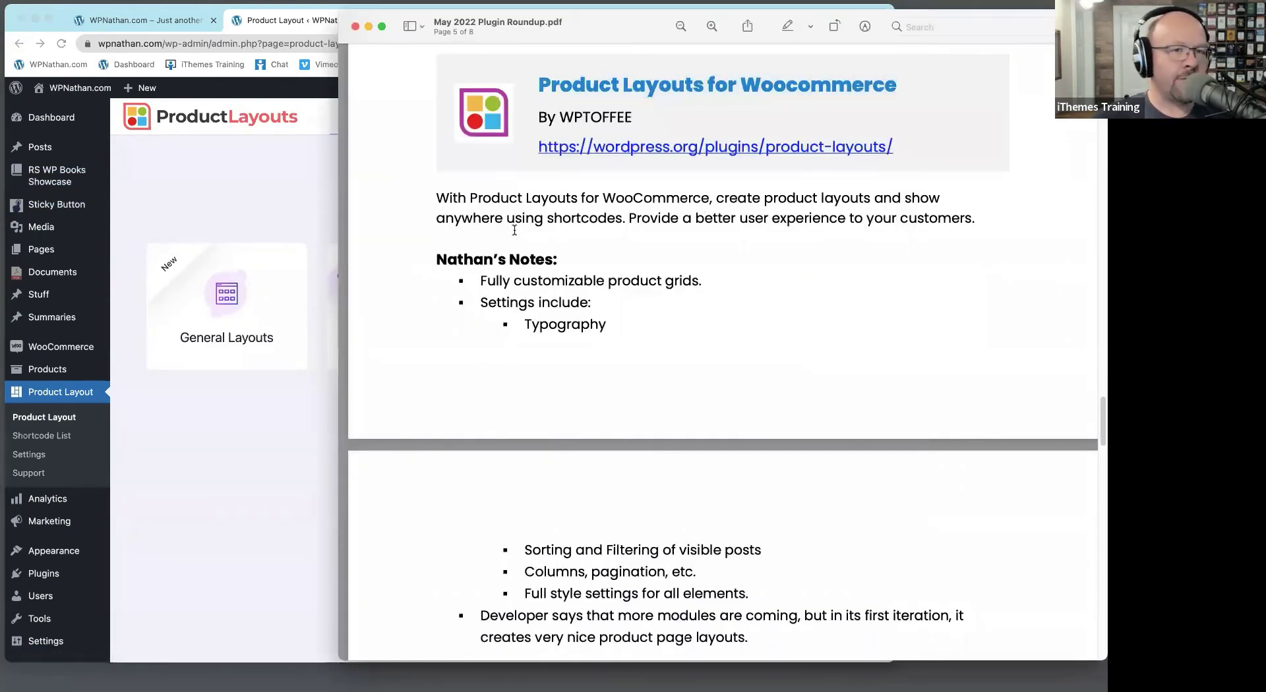
Switch to the browser, open the General Layouts category and examine the General 1 product grid preview
click(196, 481)
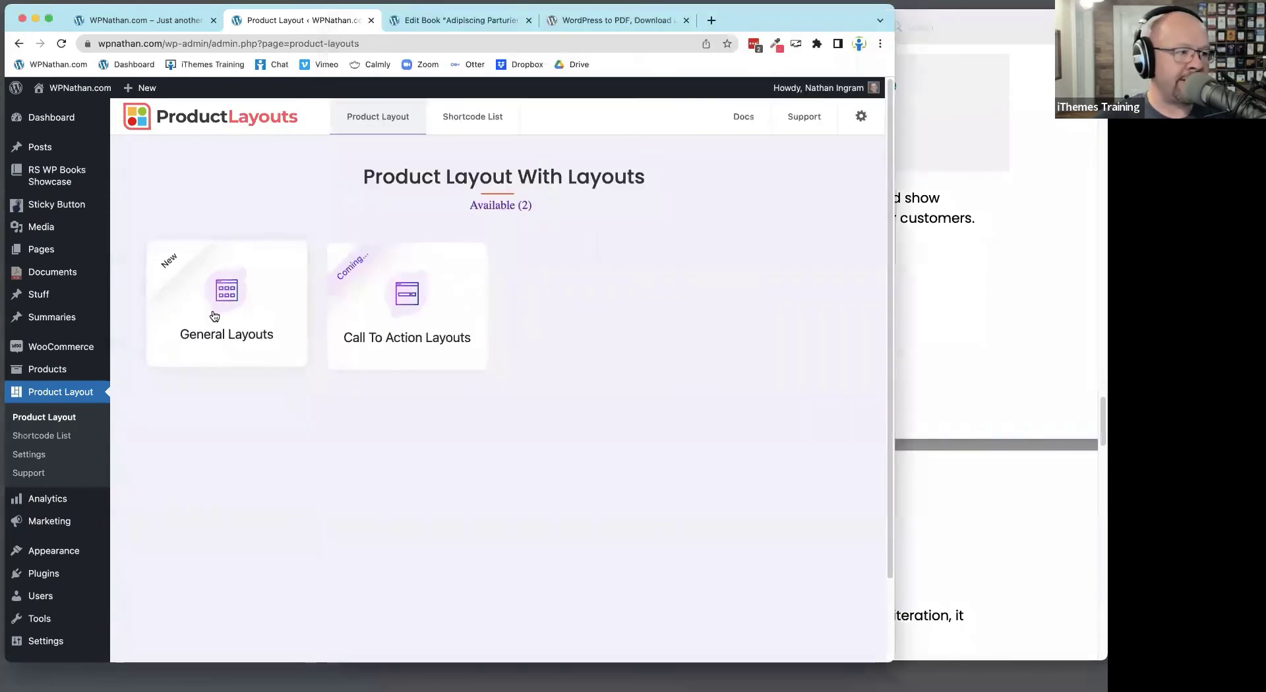
click(214, 316)
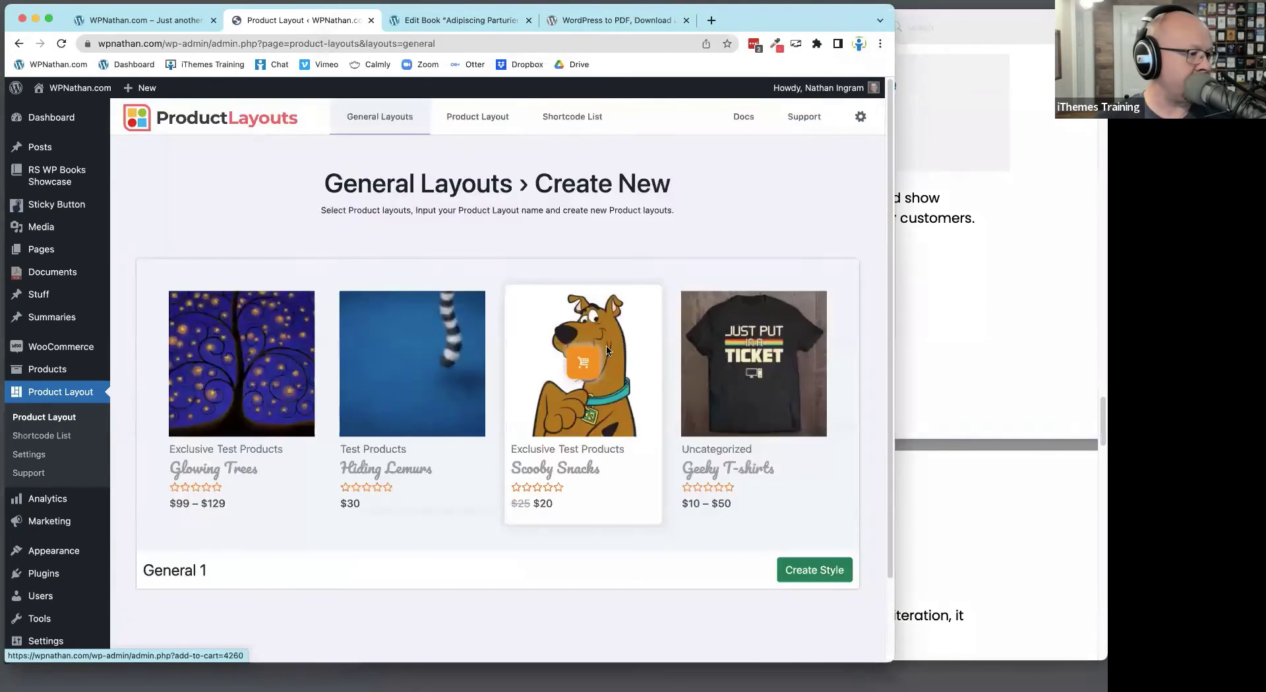
scroll(719, 200, down, 2)
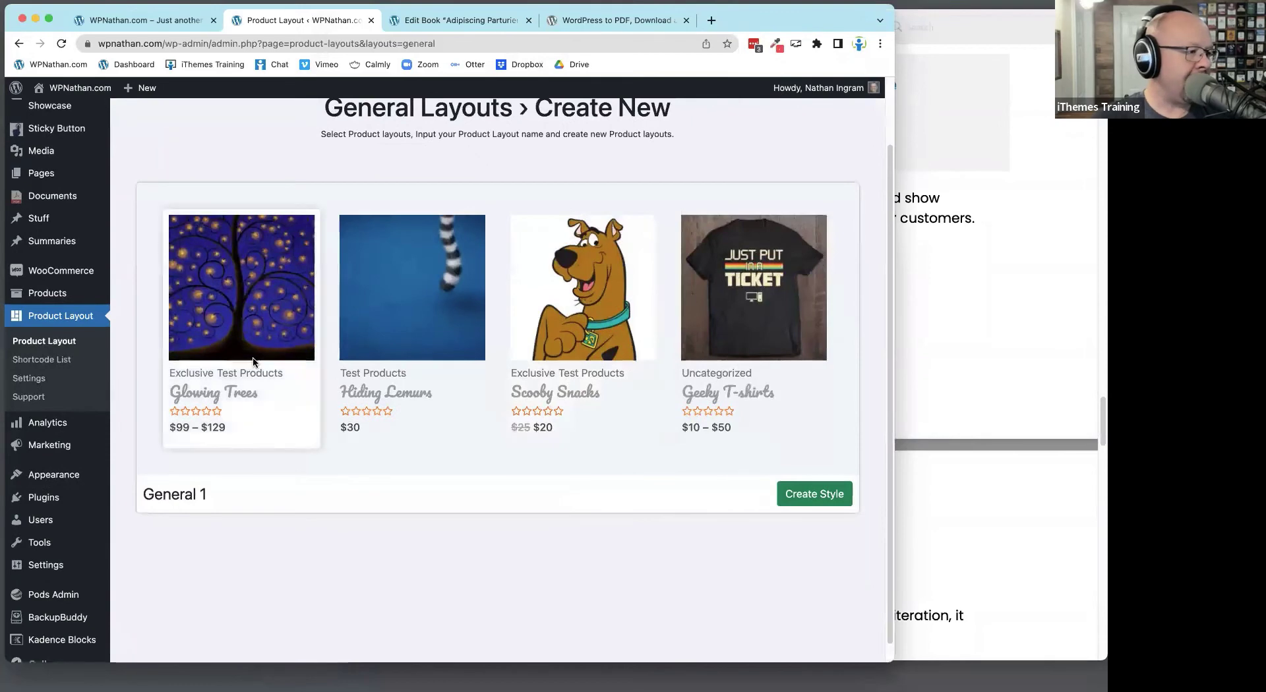
scroll(618, 545, down, 1)
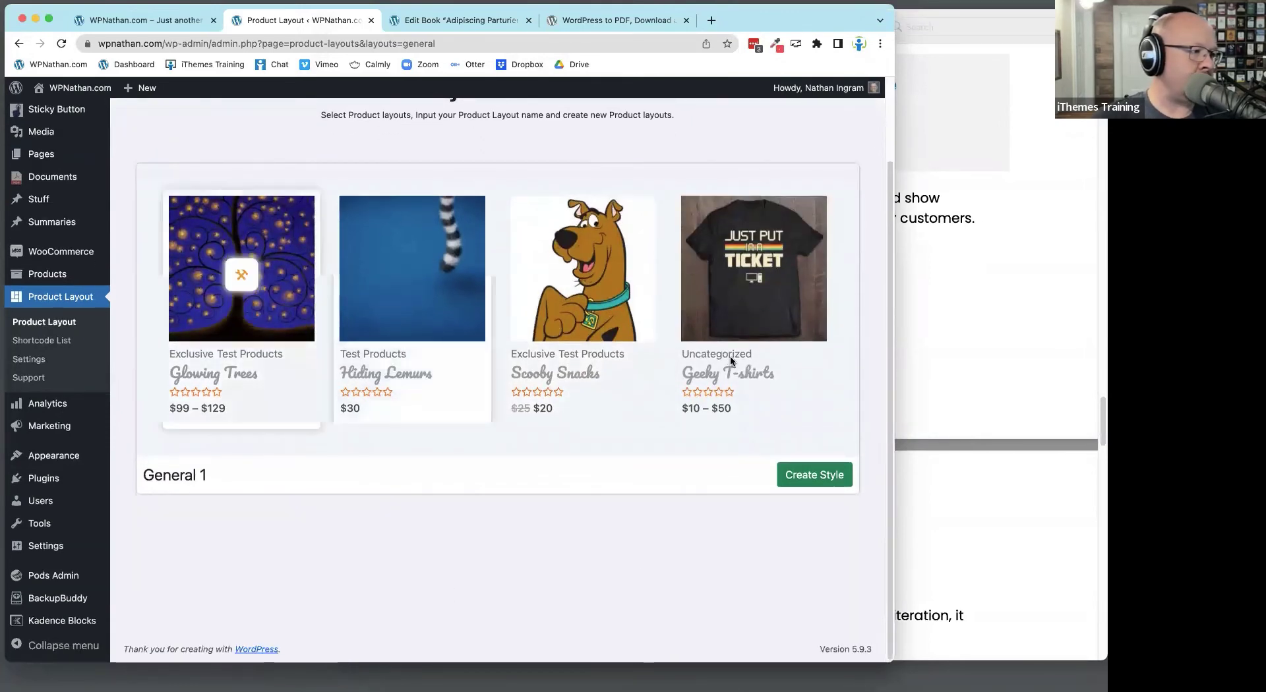
scroll(716, 366, up, 3)
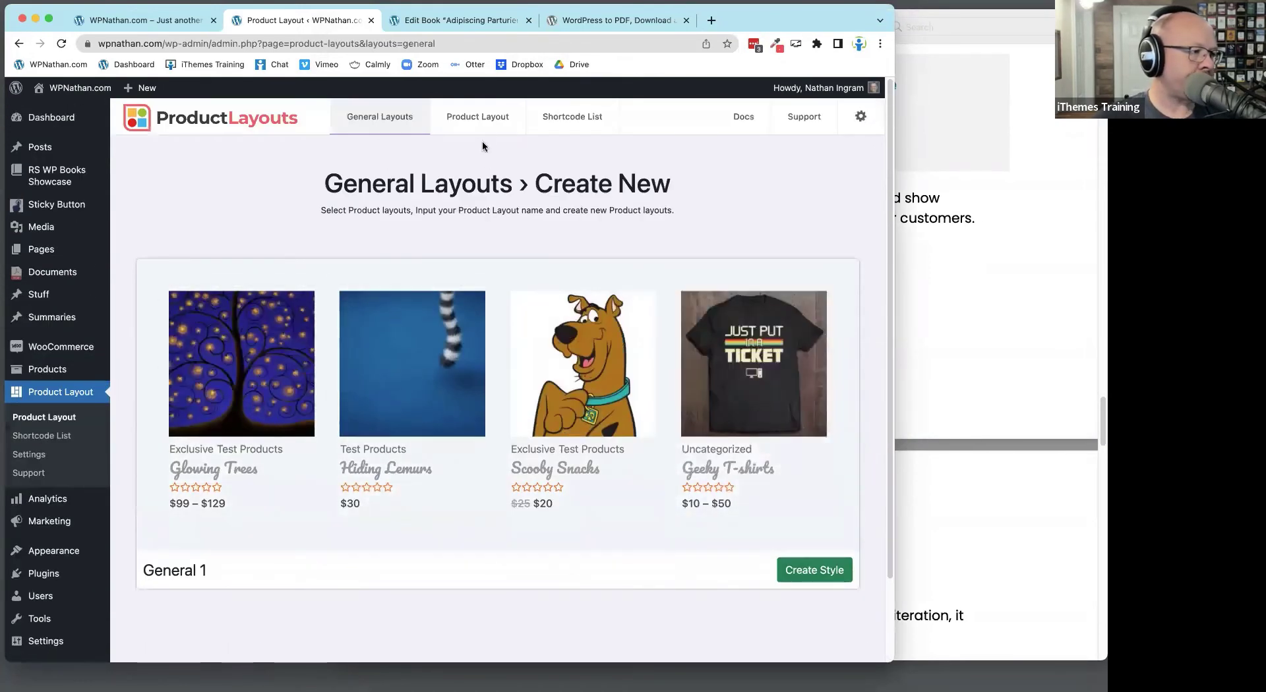
Return to the layout overview, reopen General Layouts, and create and save a General 1 product layout named Test 1
click(487, 120)
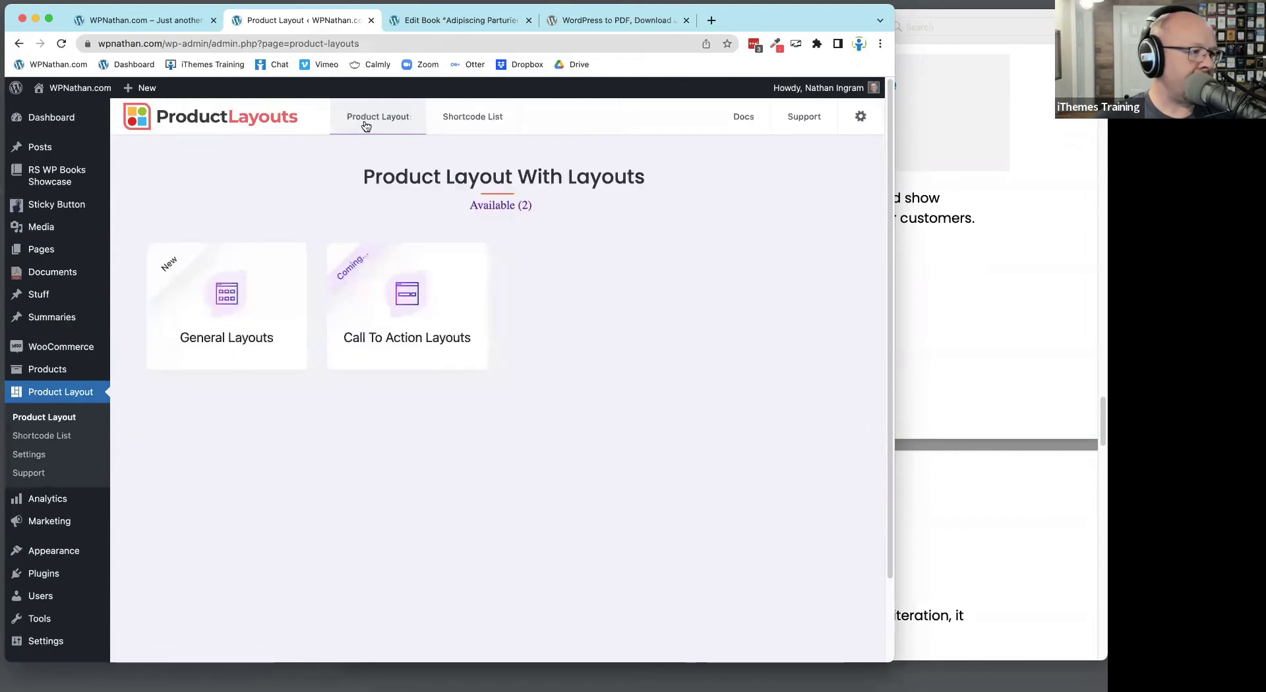
click(270, 275)
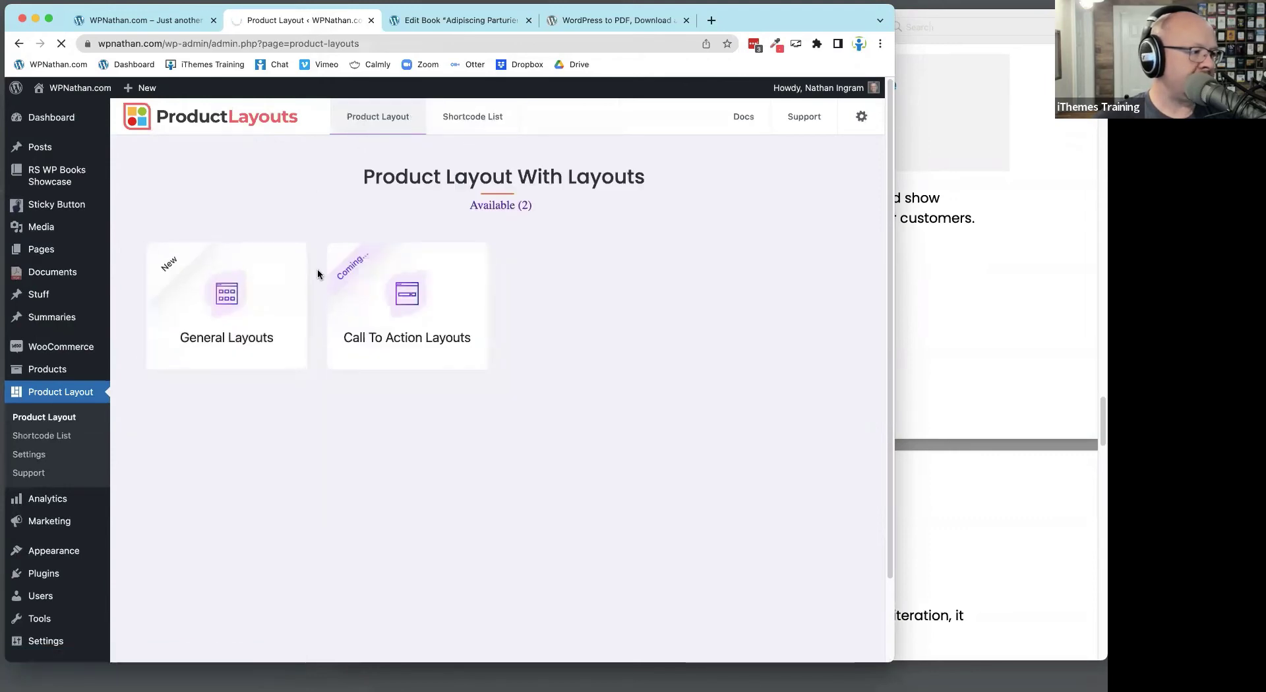
scroll(742, 476, down, 2)
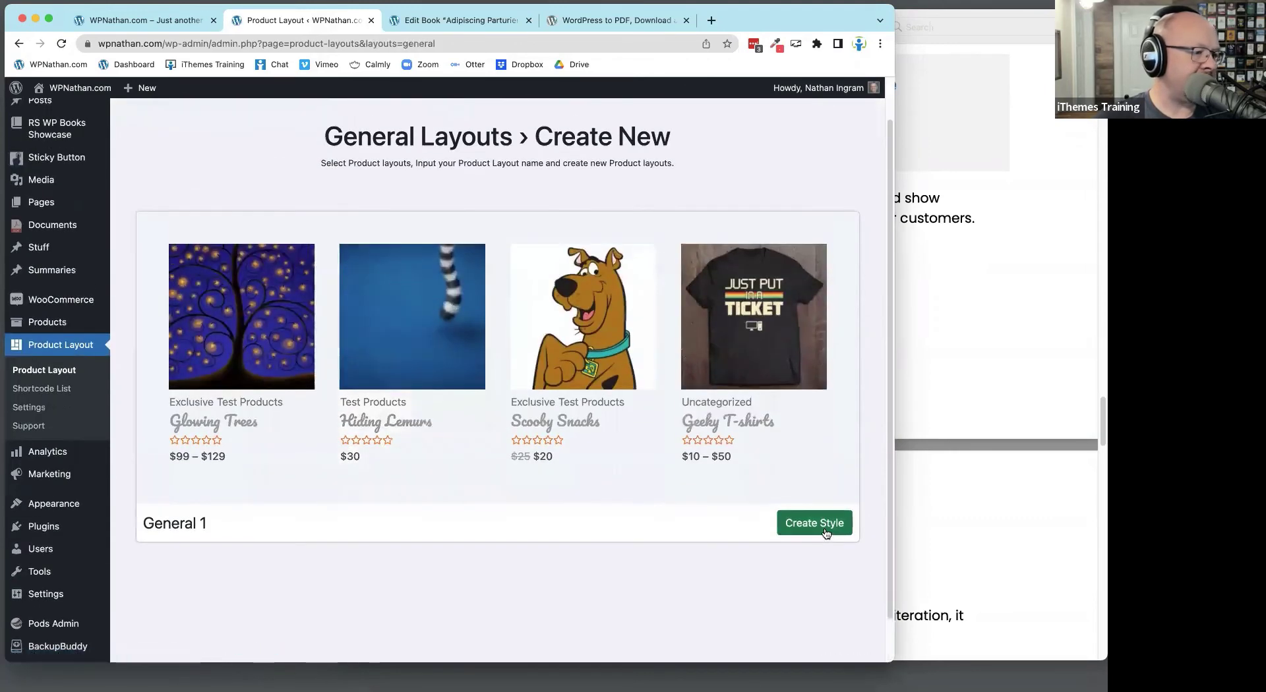
click(815, 523)
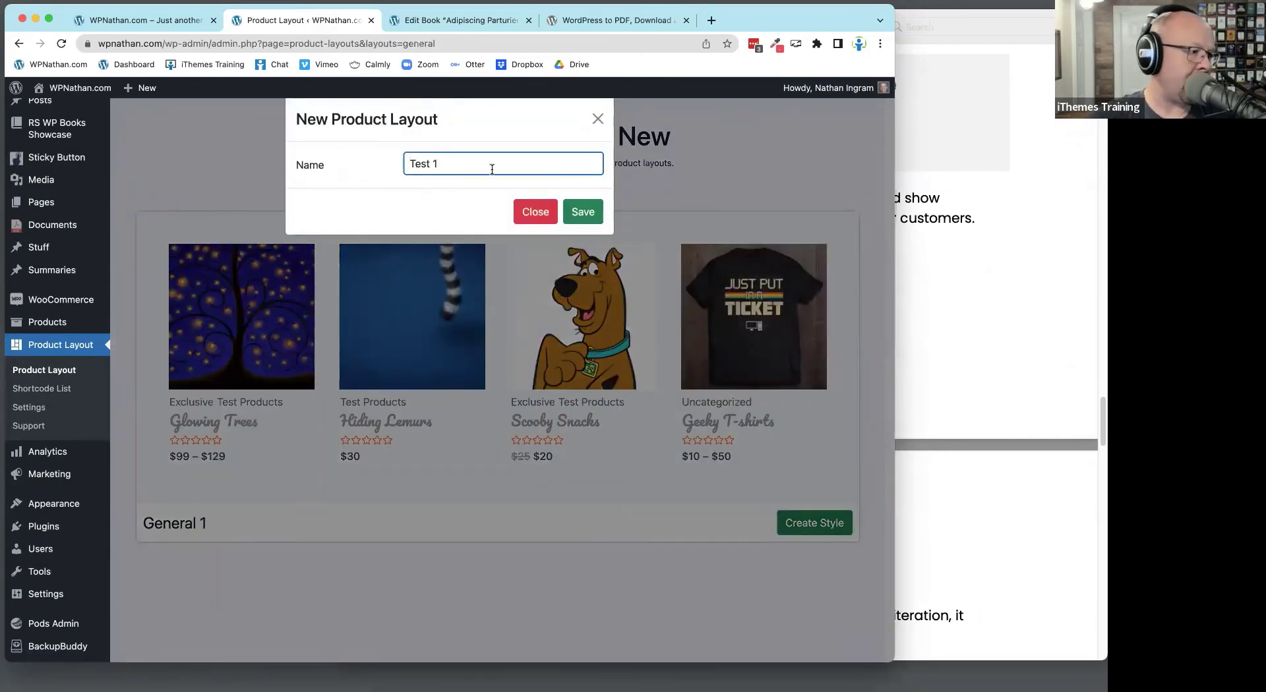
click(570, 214)
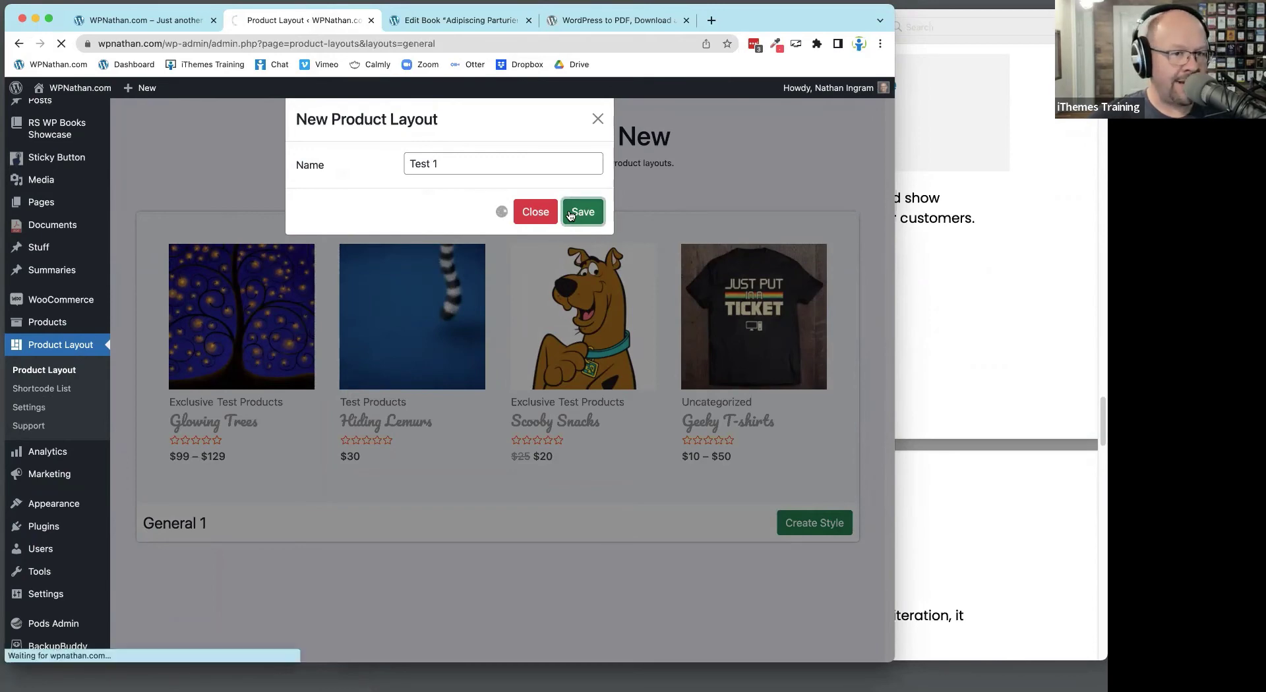
Move the floating Settings window aside, try the Col 12 column size, and return it to Col 4
scroll(415, 330, down, 1)
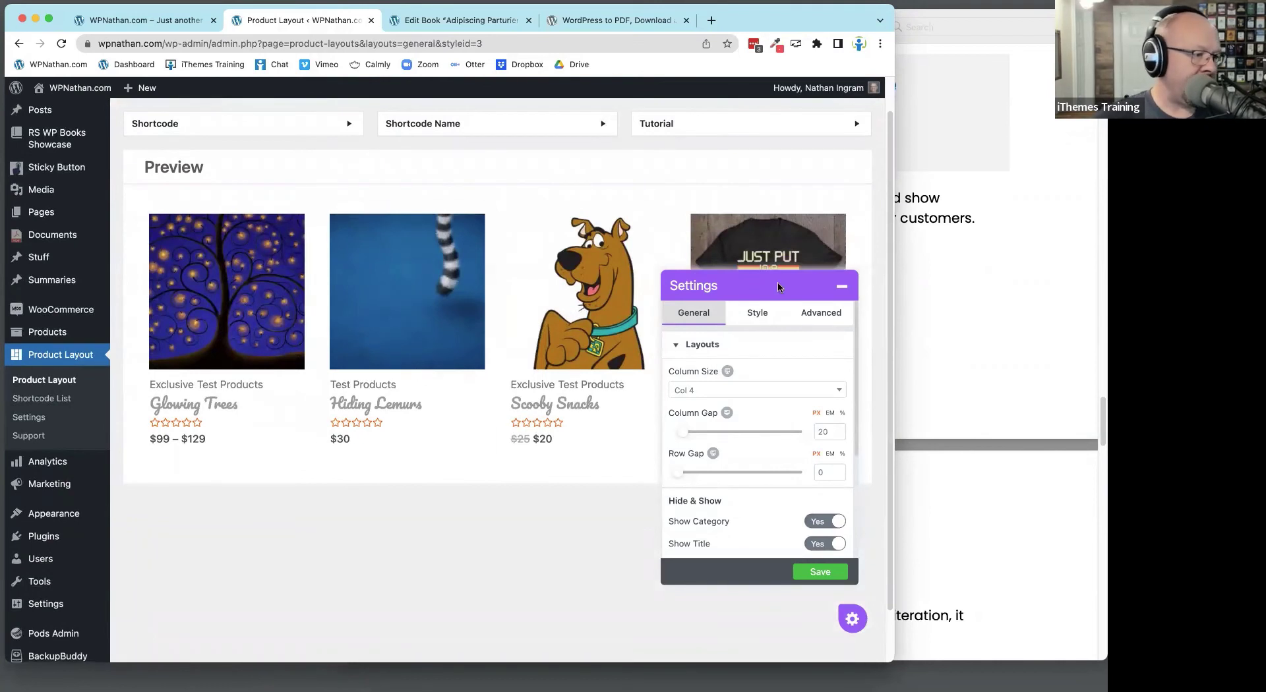
drag(778, 288, 722, 290)
click(651, 395)
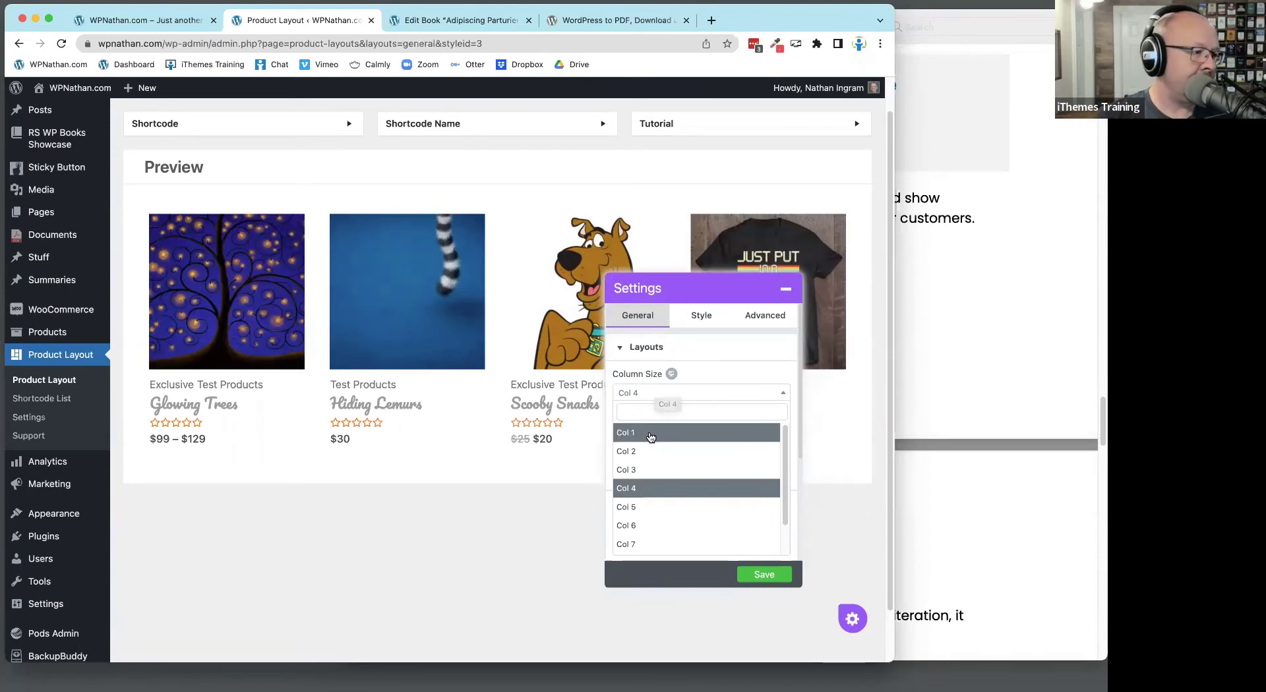
scroll(650, 488, down, 5)
click(645, 545)
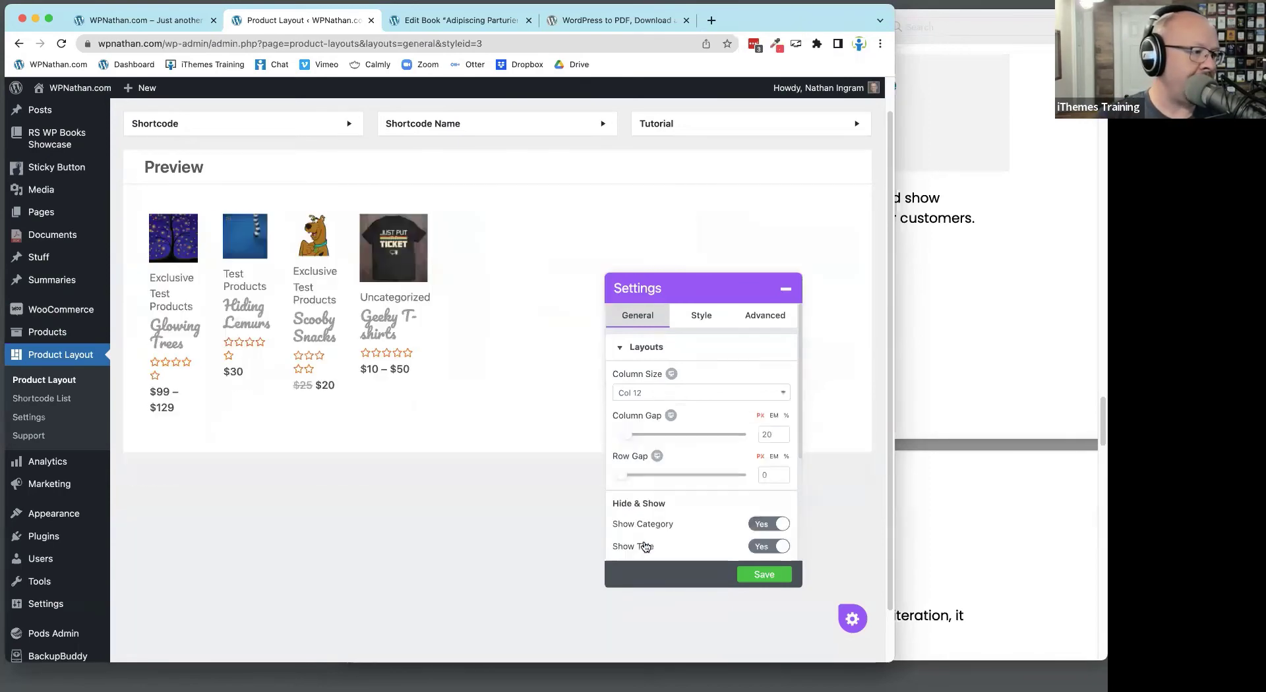
click(639, 398)
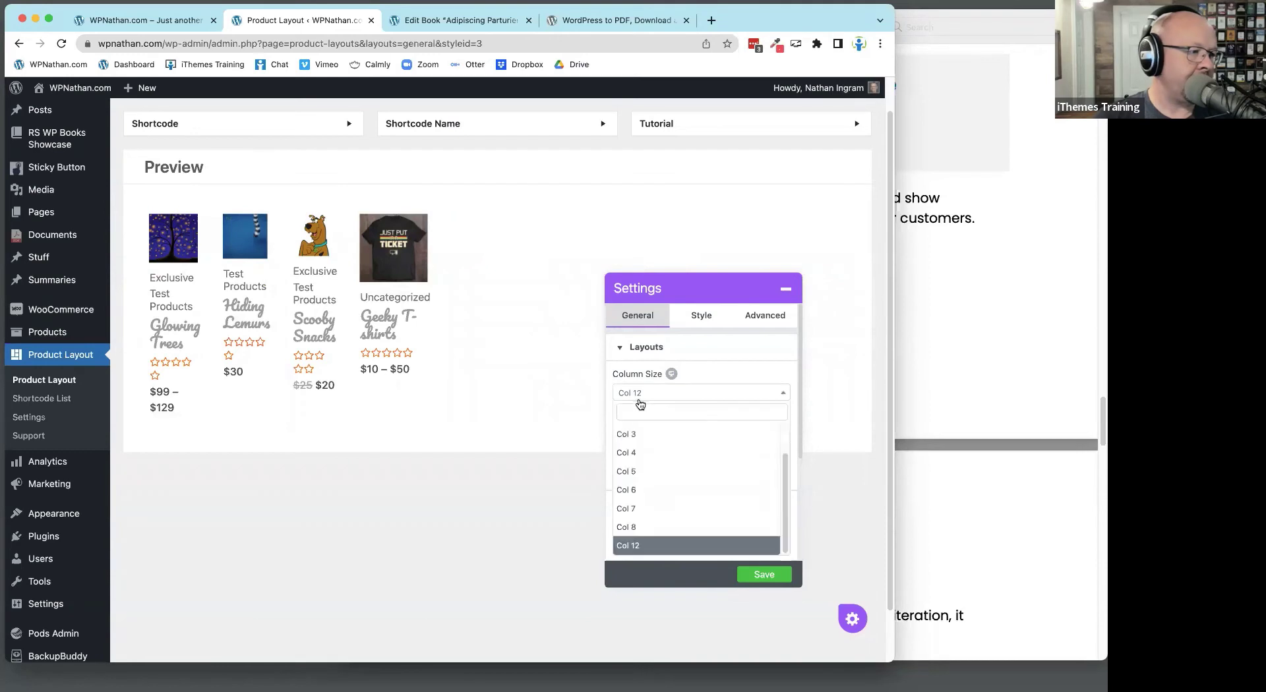
click(637, 453)
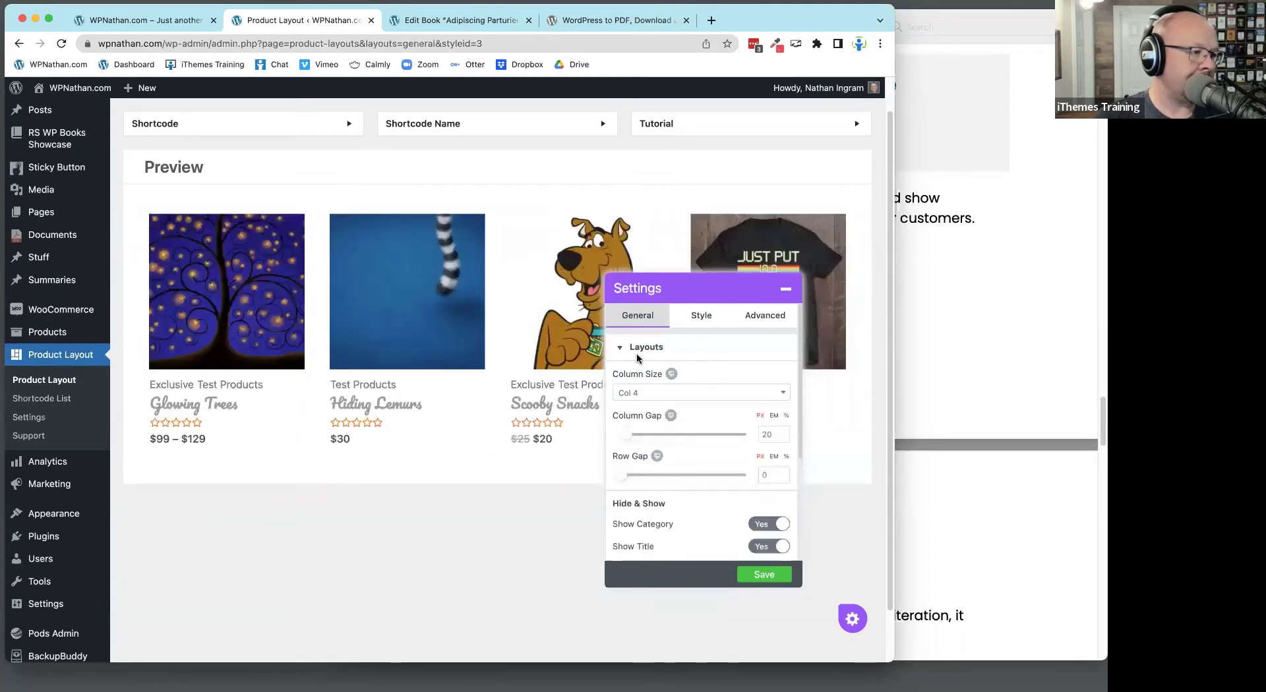
Increase the column gap to 36 px and change the column size to Col 3
scroll(746, 418, down, 3)
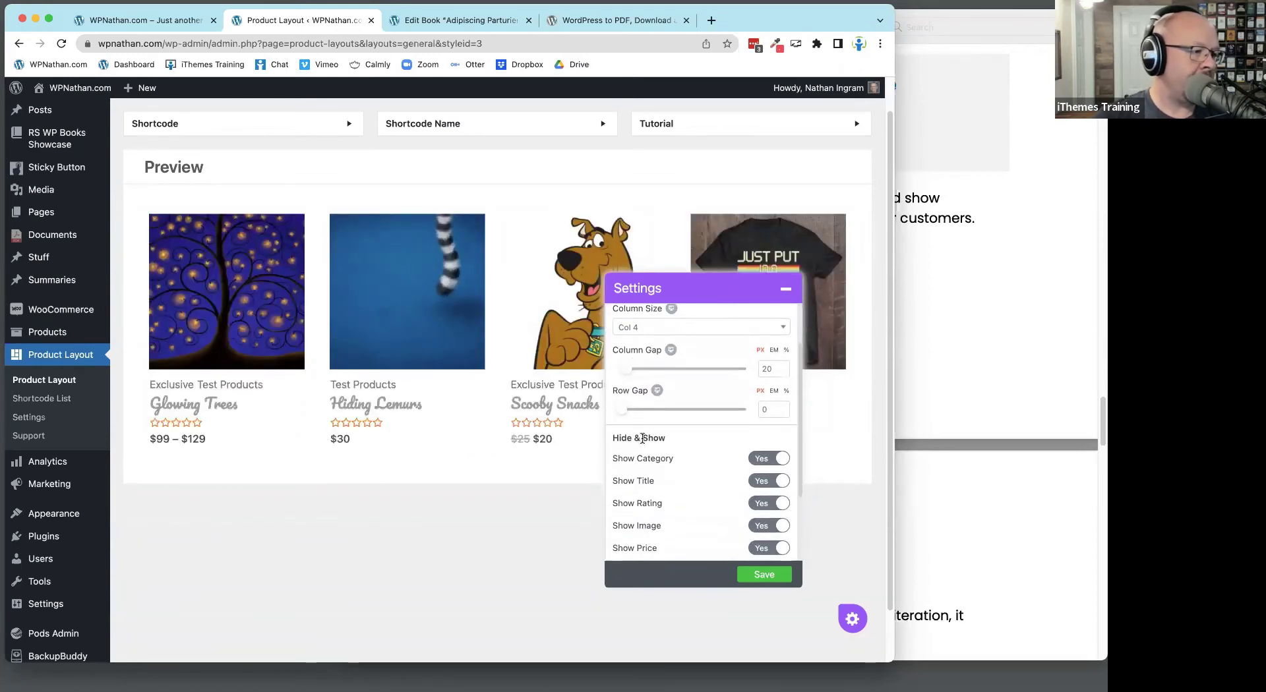
mouse_move(626, 370)
mouse_down()
mouse_move(648, 372)
mouse_move(627, 370)
mouse_up()
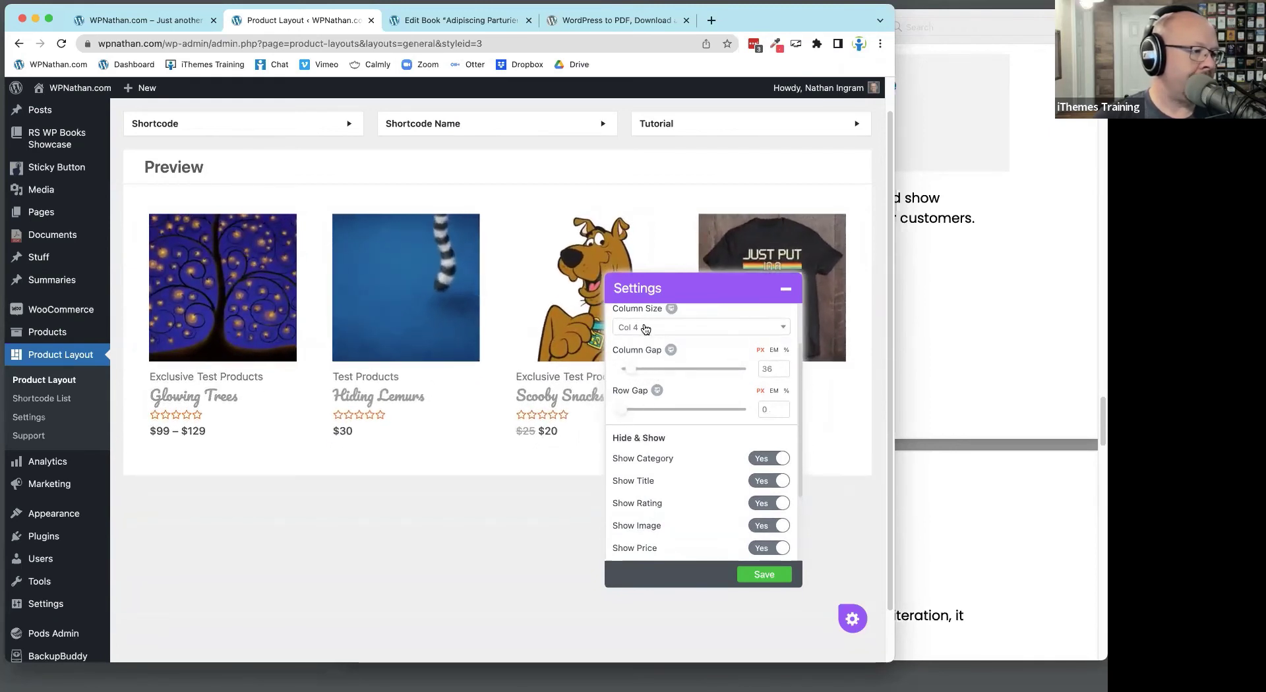
click(646, 330)
click(648, 398)
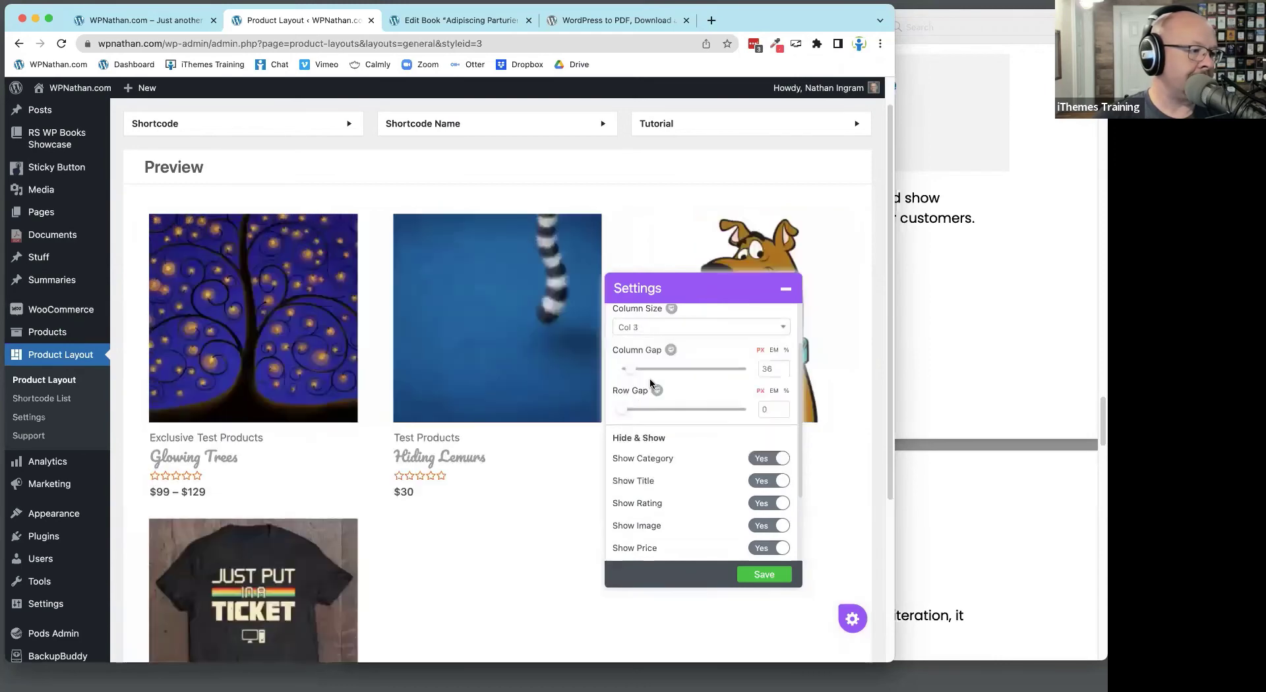
Increase the row gap between the product rows to 69 px
scroll(652, 409, down, 3)
mouse_move(625, 410)
mouse_down()
mouse_move(684, 418)
mouse_move(622, 413)
mouse_move(637, 417)
mouse_up()
scroll(710, 414, down, 2)
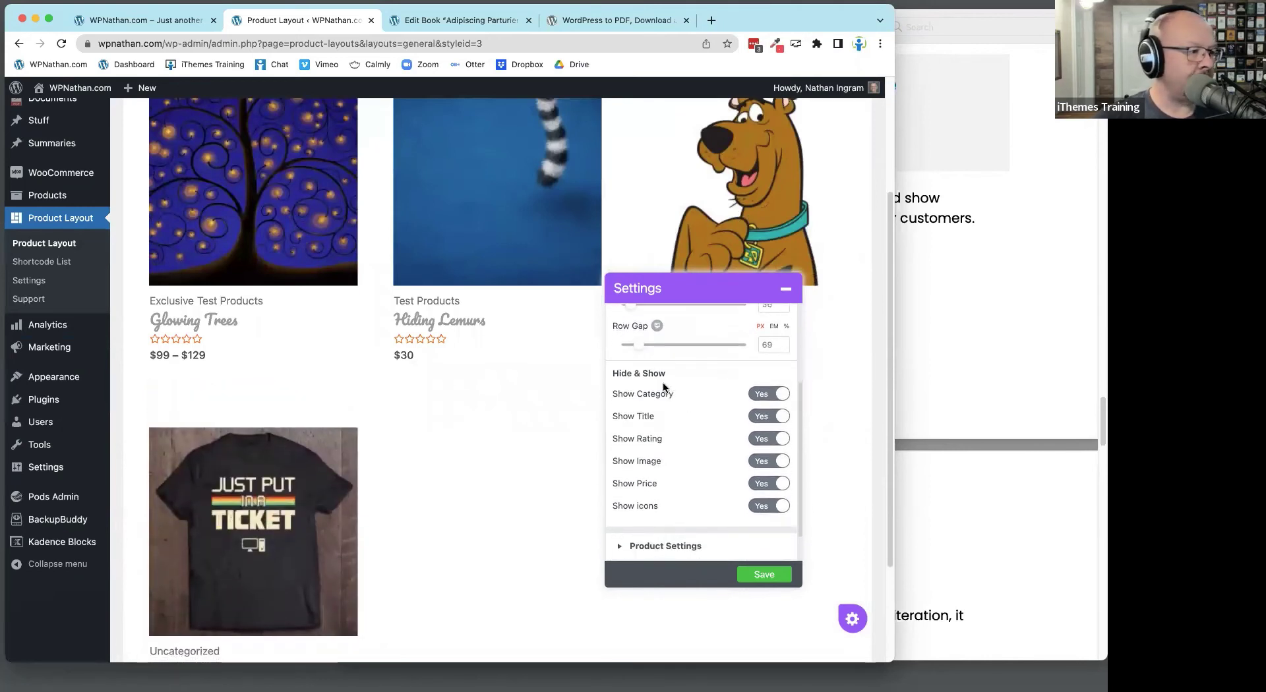
Try hiding the product category and rating, and switch both options back to Yes
scroll(724, 413, down, 1)
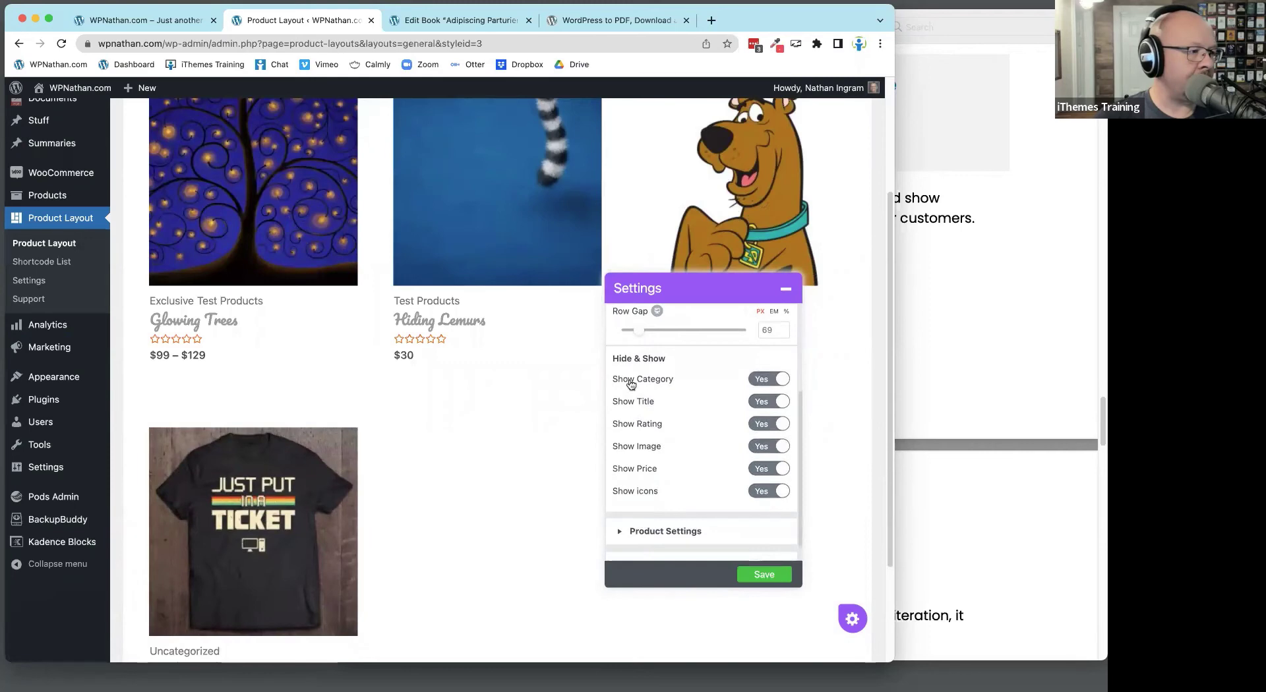
click(770, 380)
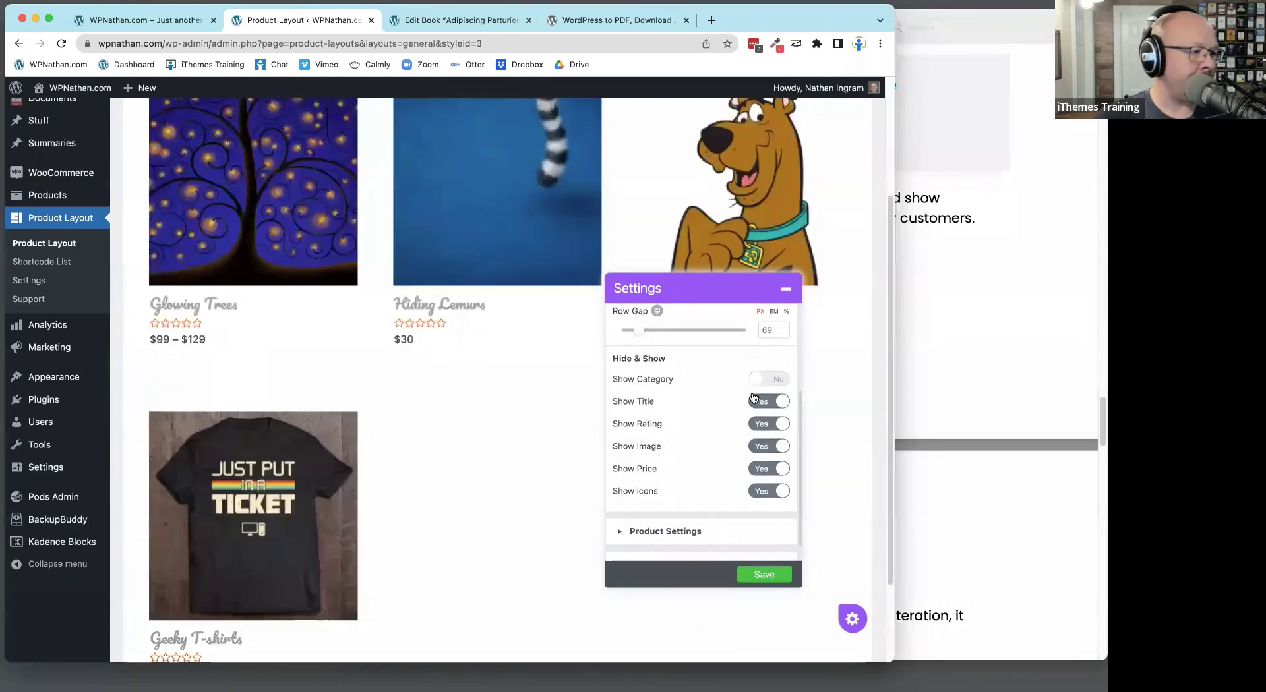
click(767, 425)
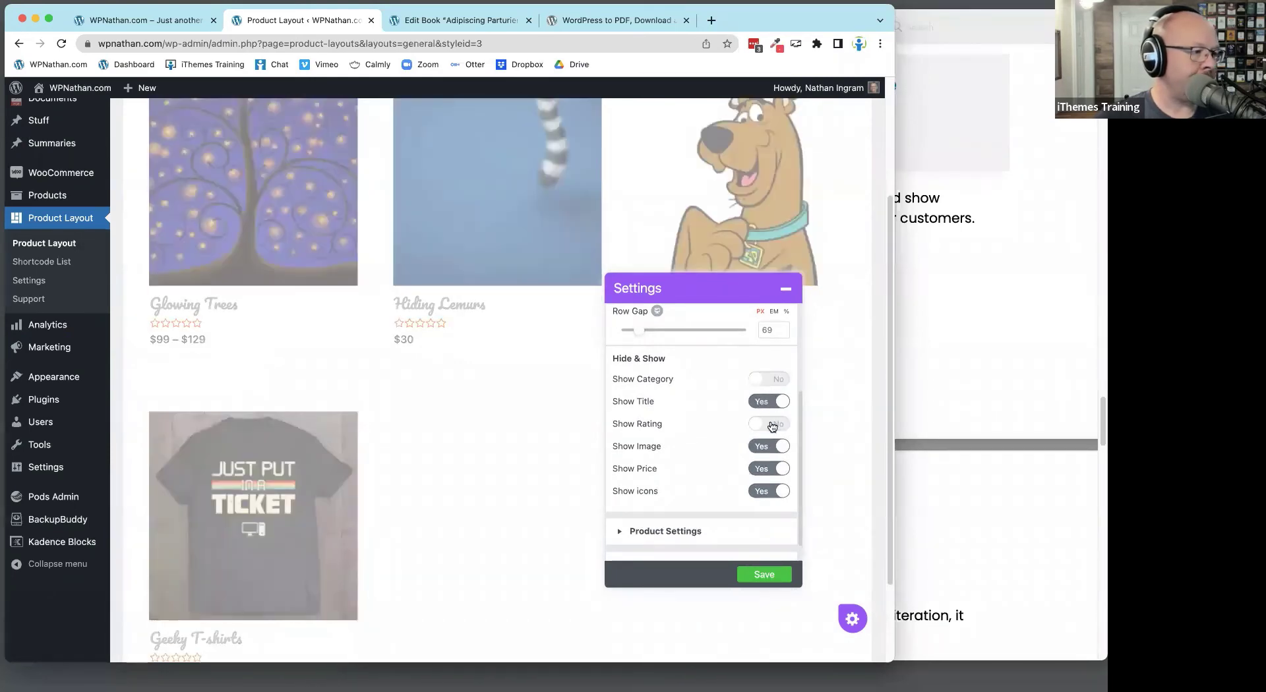
click(768, 425)
click(775, 382)
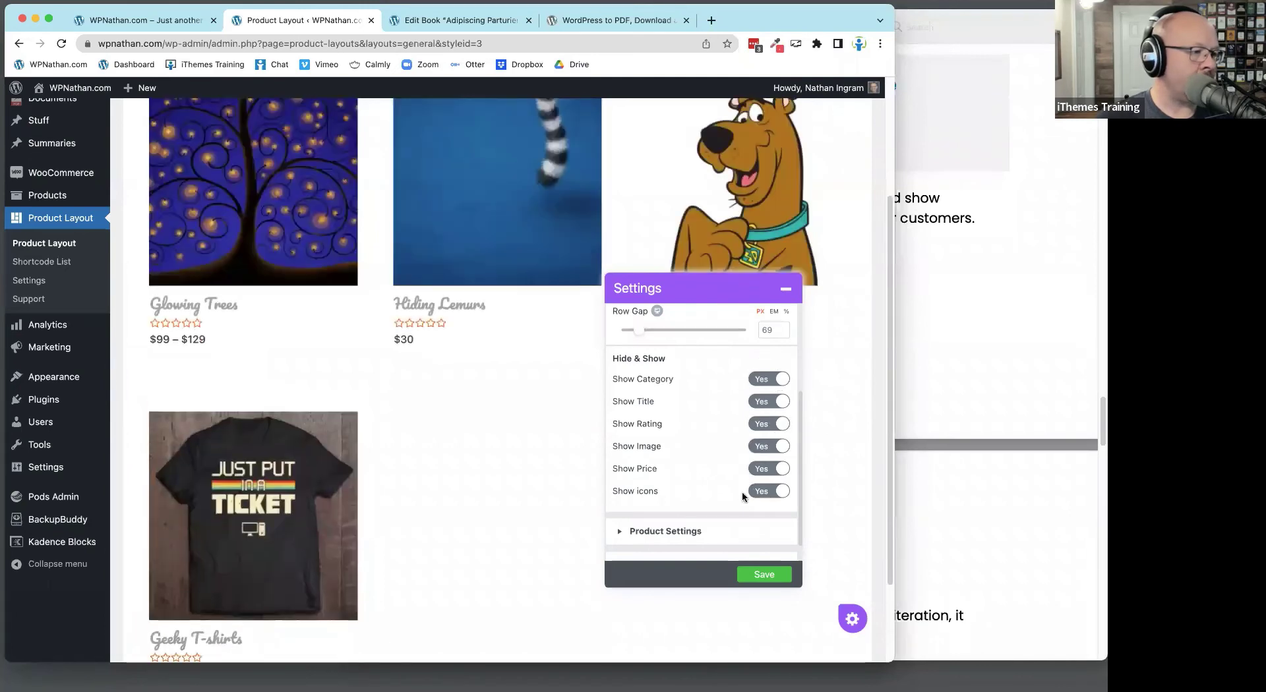
Check the hover icon on the Geeky T-shirts product and set Show icons to No
scroll(575, 442, down, 3)
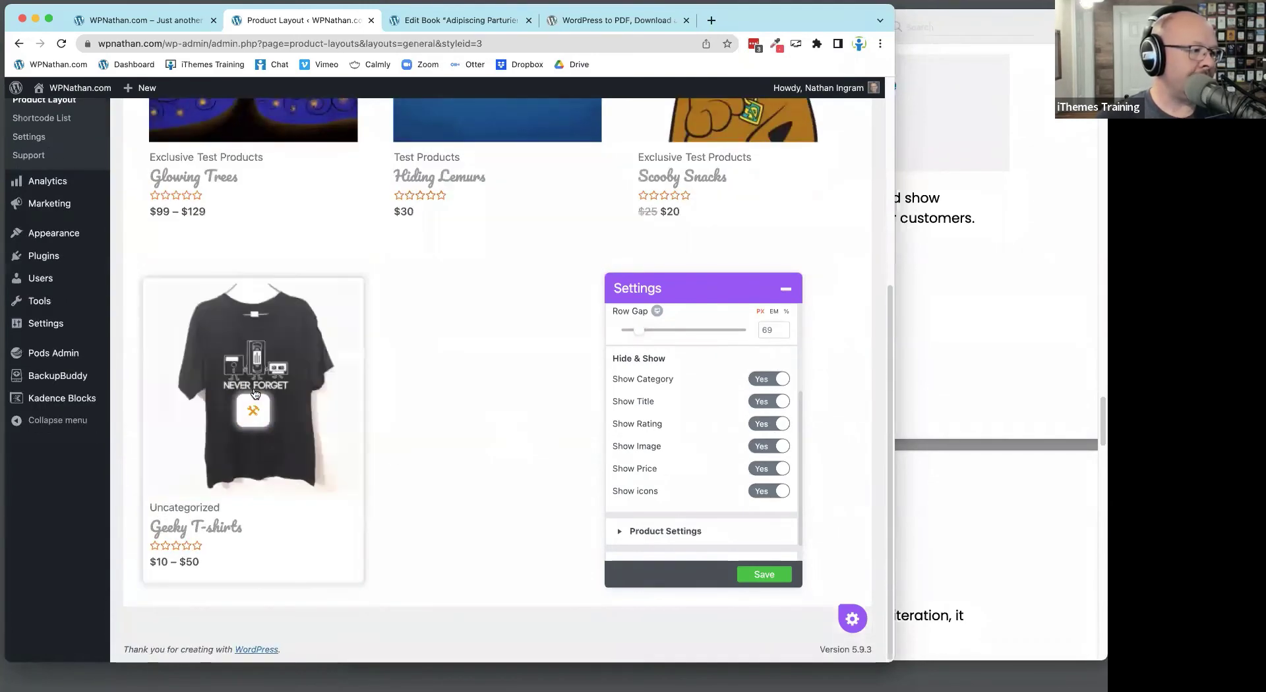
mouse_move(255, 405)
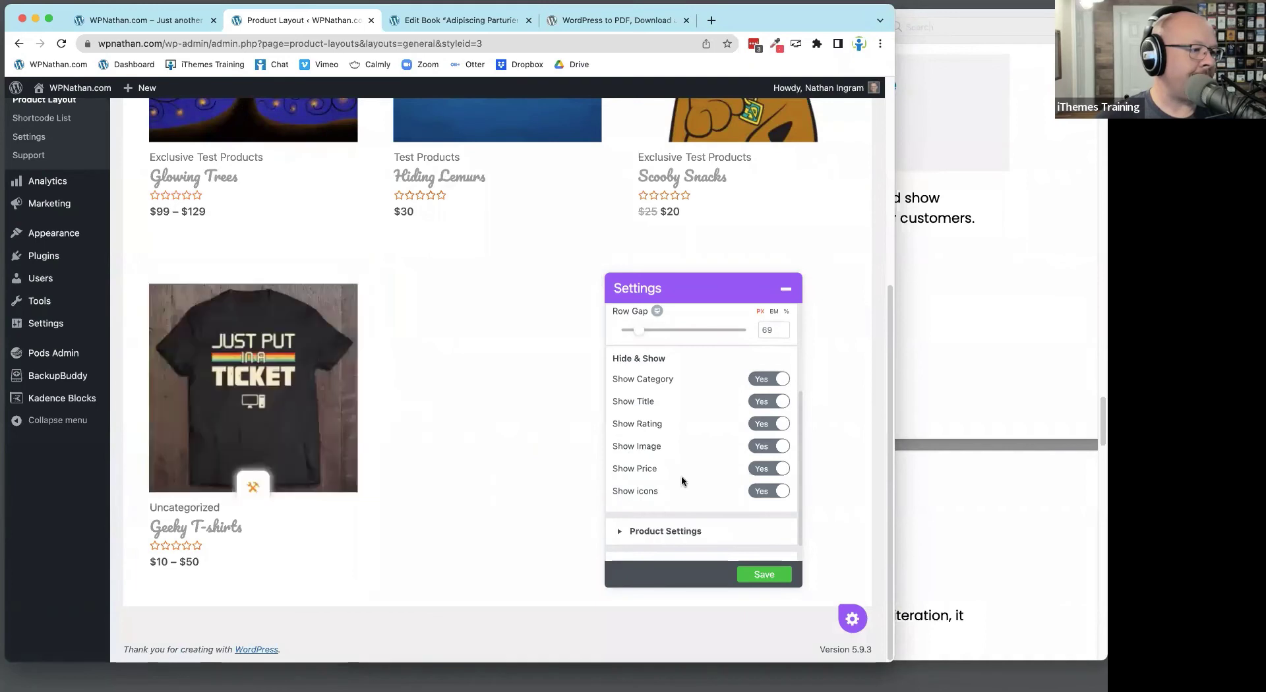
click(759, 495)
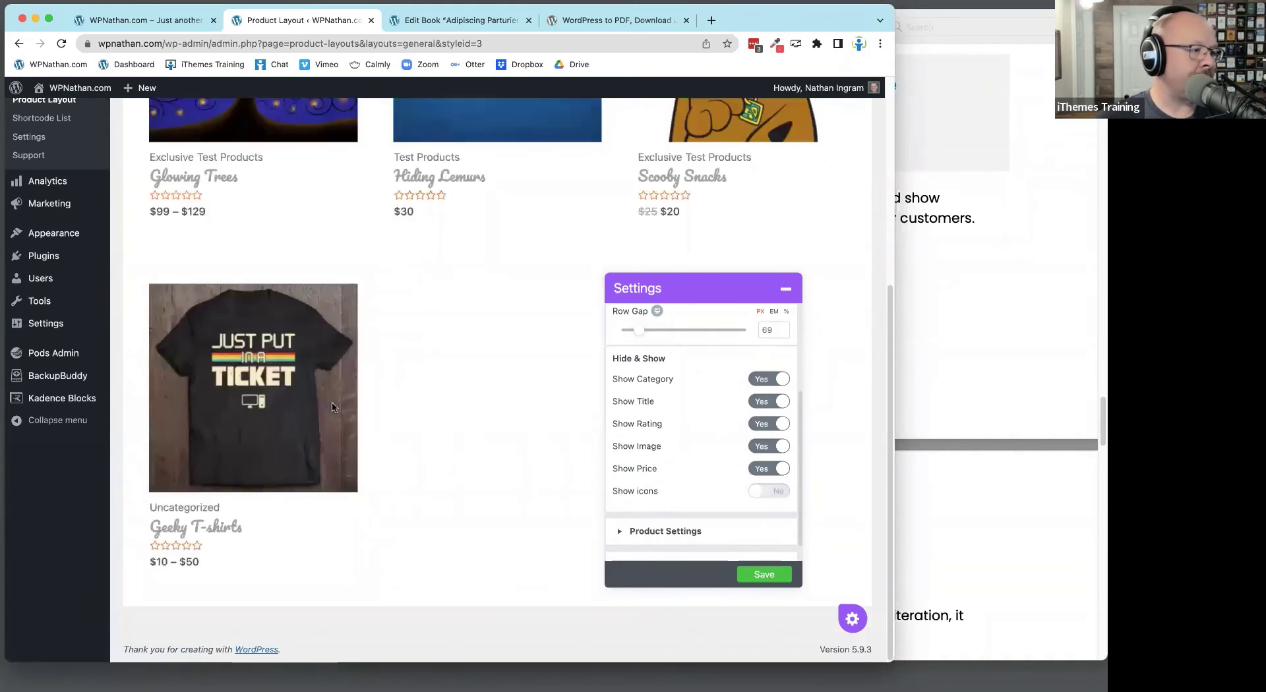
Examine the category, filter, order and per-page options in Product Settings and the cart icon options in Icon Setting
scroll(666, 489, down, 1)
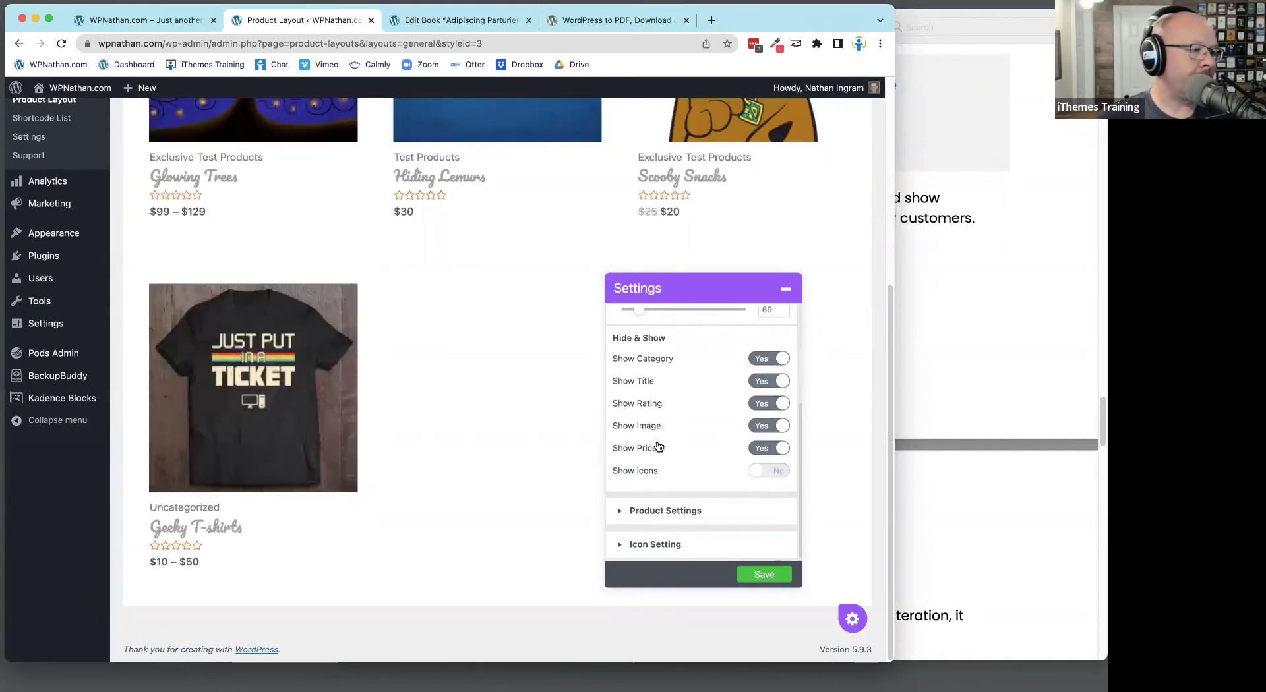
click(667, 505)
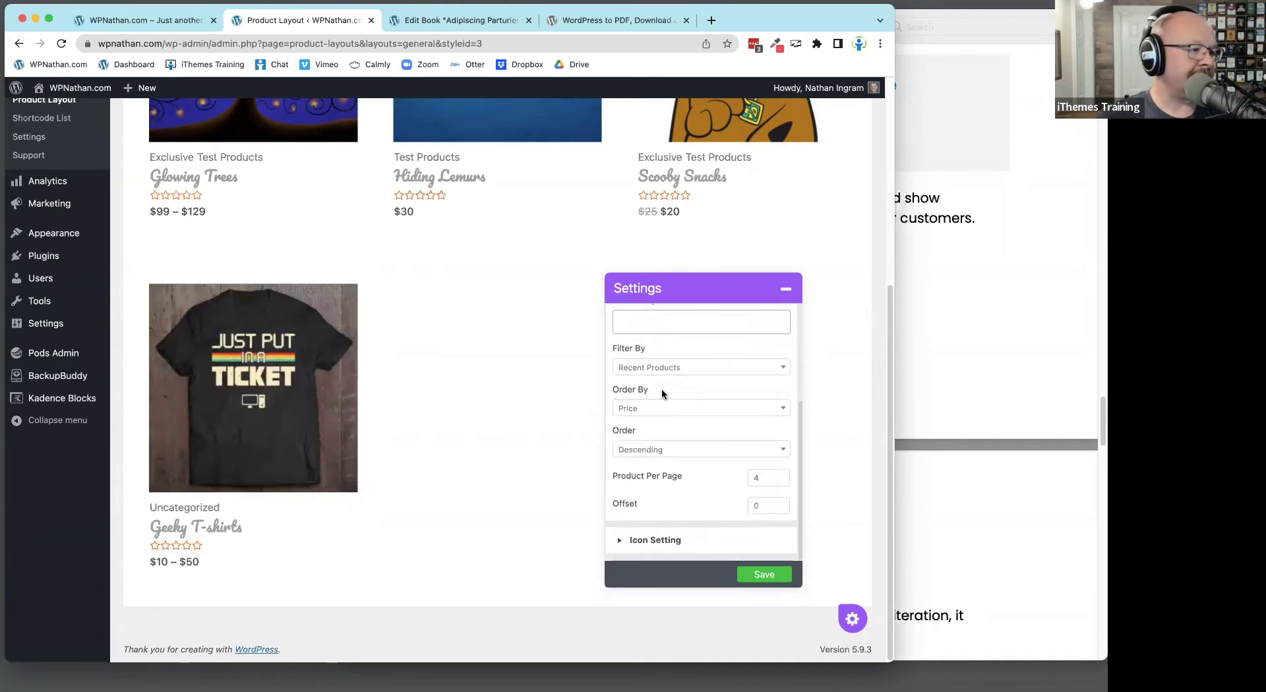
scroll(672, 356, up, 2)
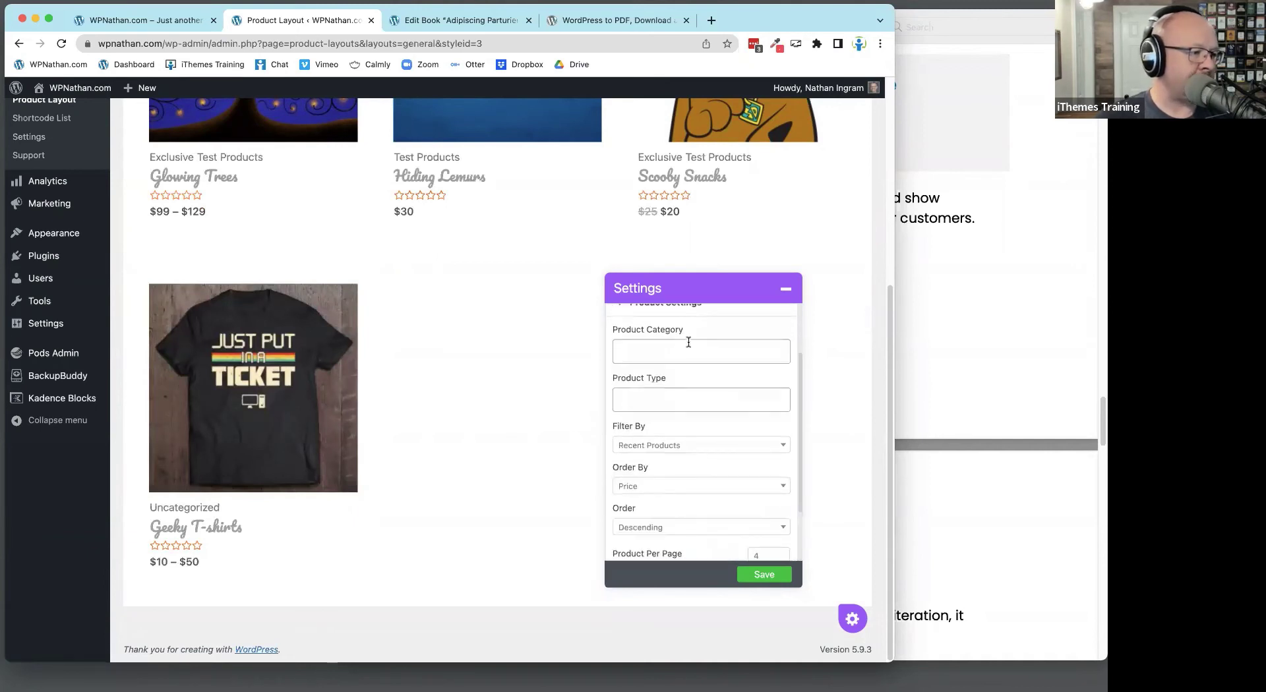
scroll(674, 420, down, 2)
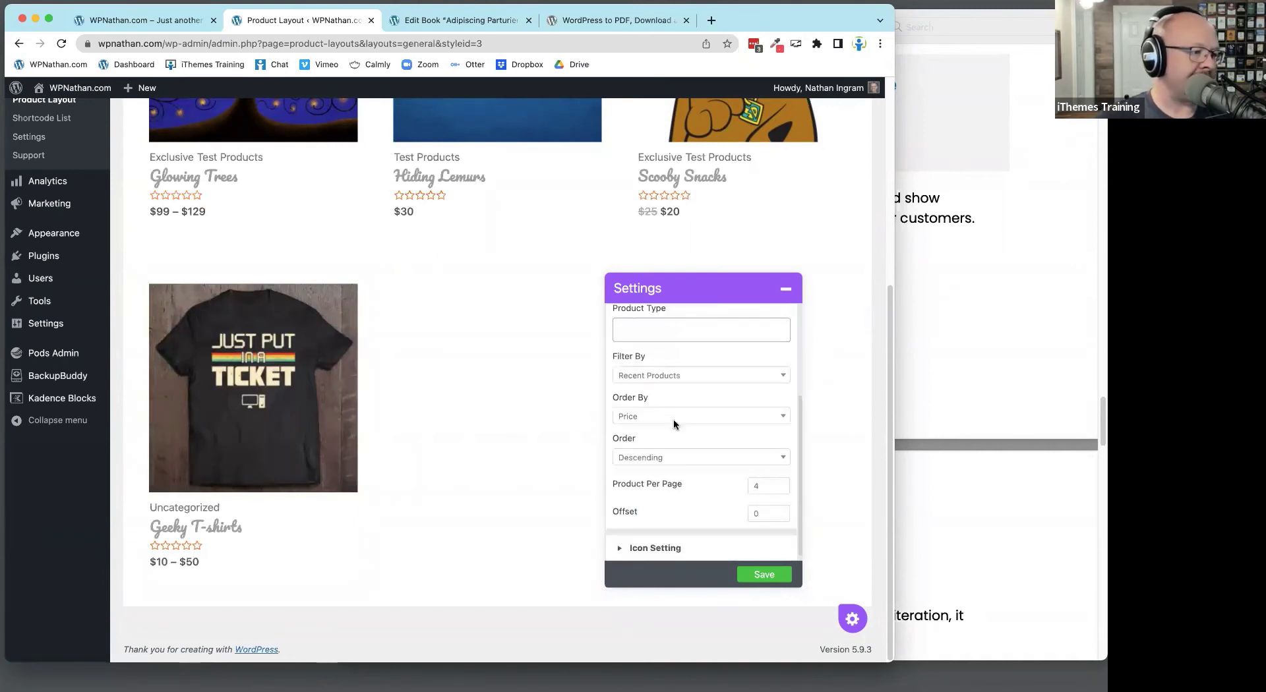
click(680, 378)
click(695, 347)
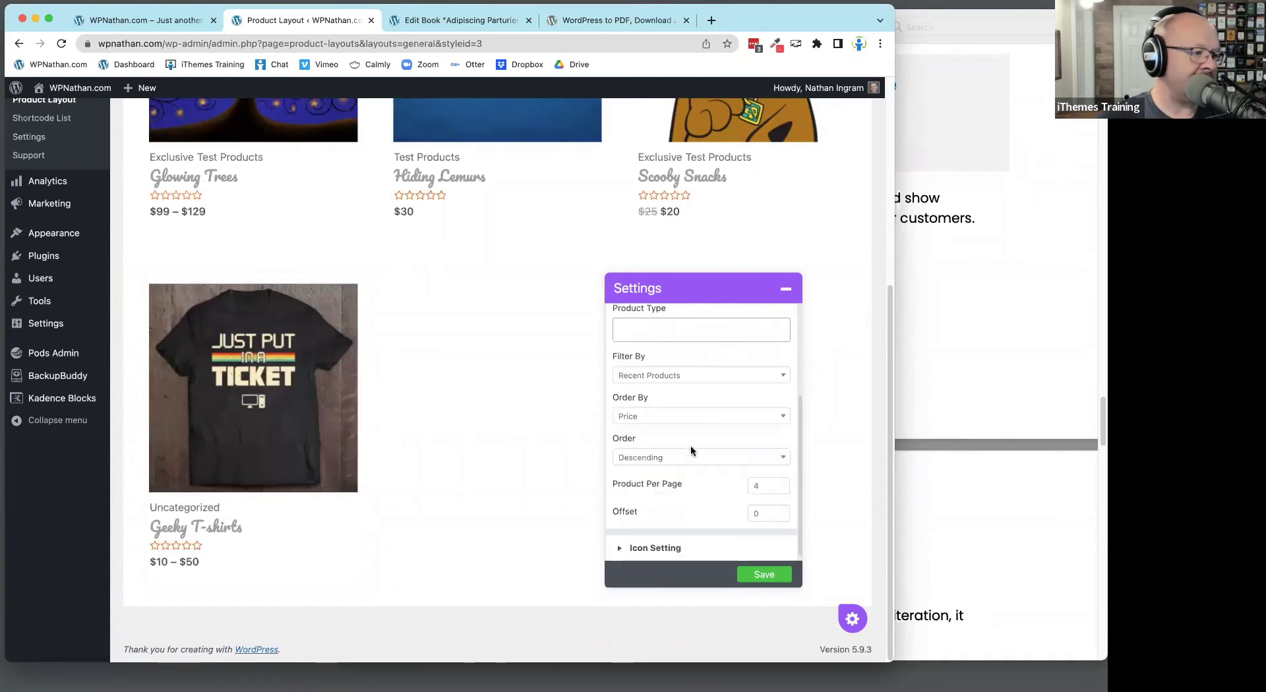
scroll(691, 455, down, 1)
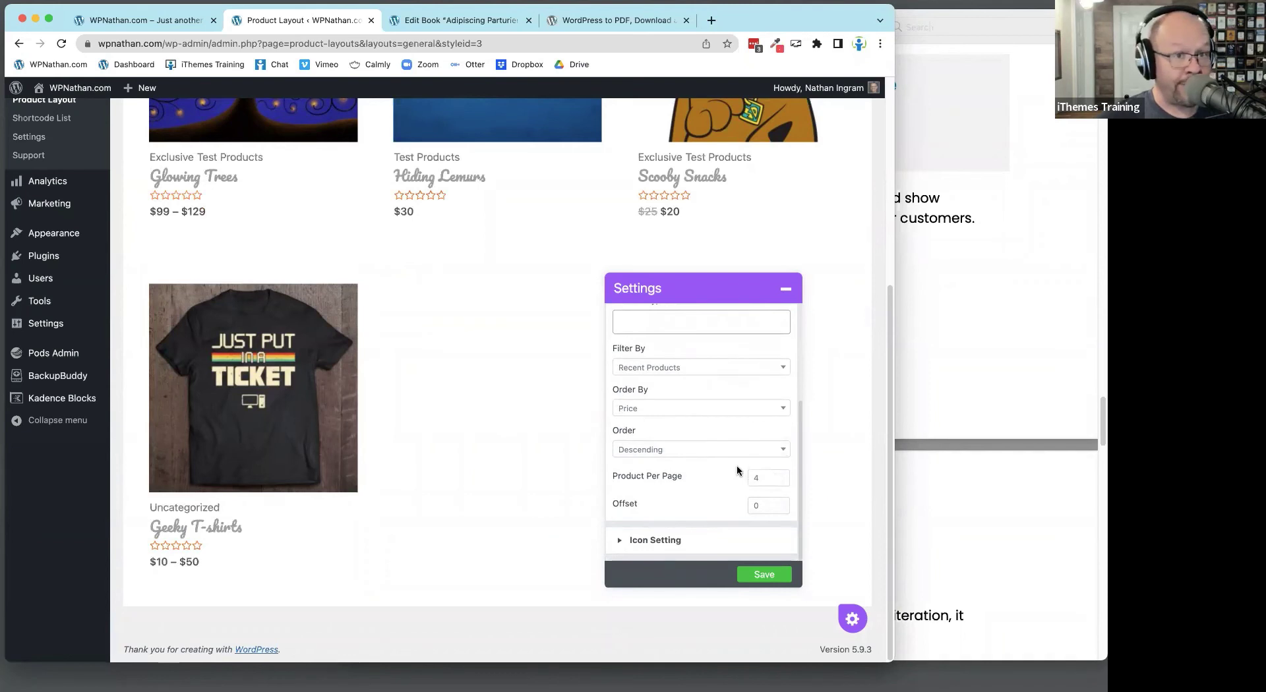
click(648, 544)
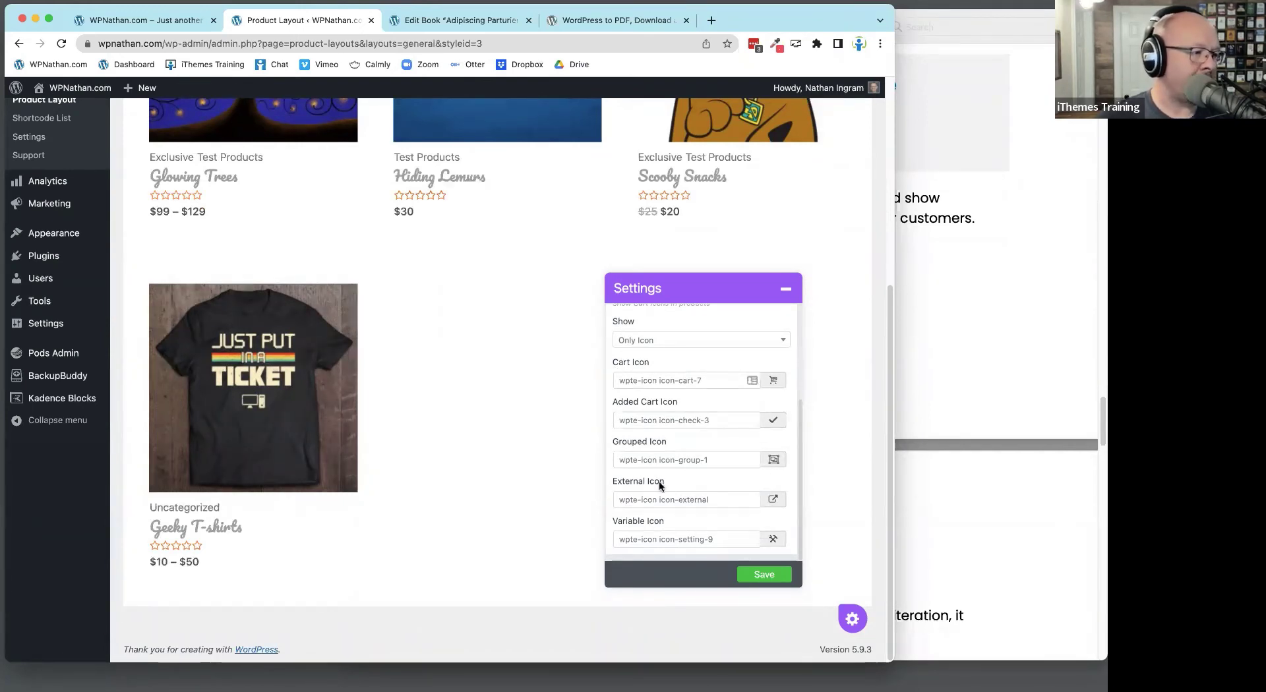
scroll(684, 482, up, 1)
scroll(684, 481, up, 5)
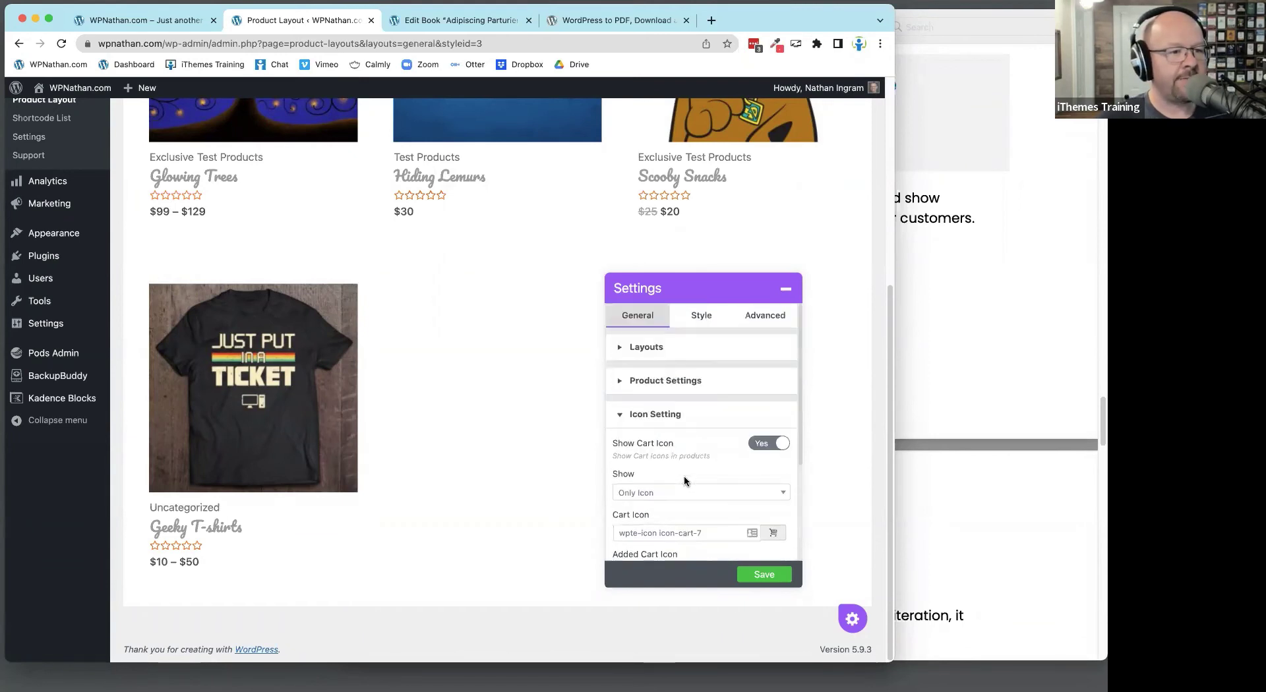
In the Product Body styles, try the text alignment options and set the text to centered
click(704, 319)
click(645, 349)
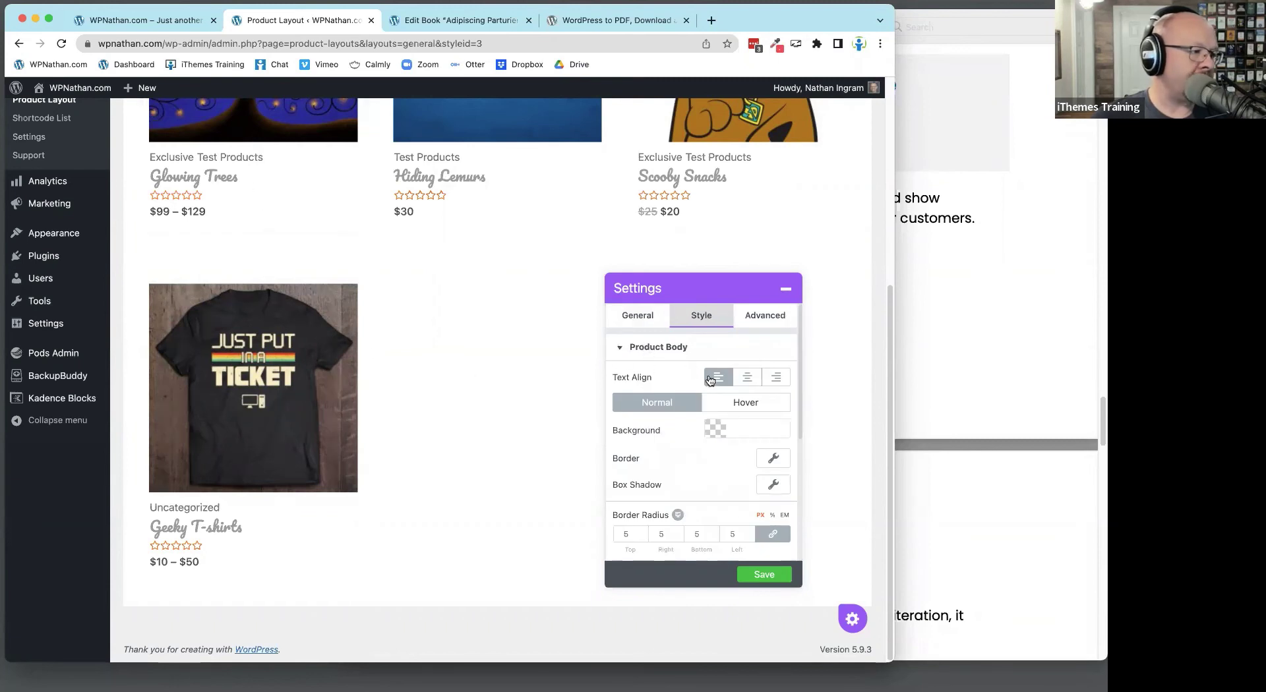
scroll(709, 383, down, 1)
click(745, 348)
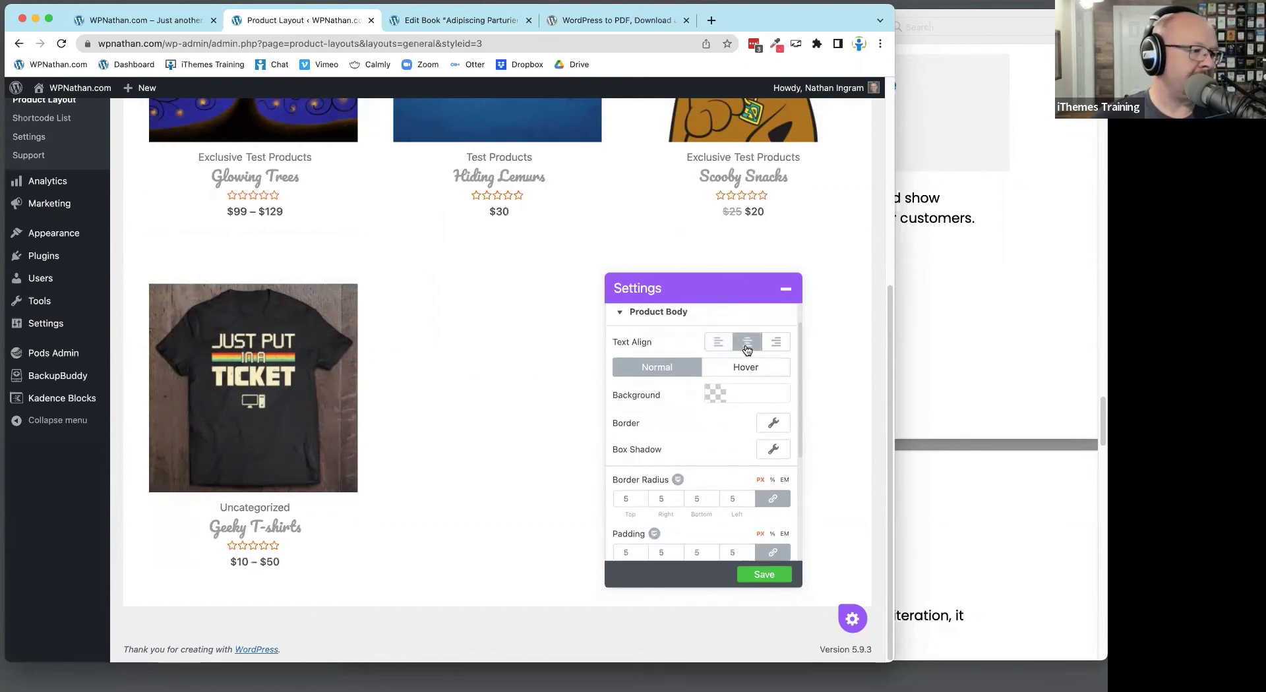
click(777, 342)
click(719, 341)
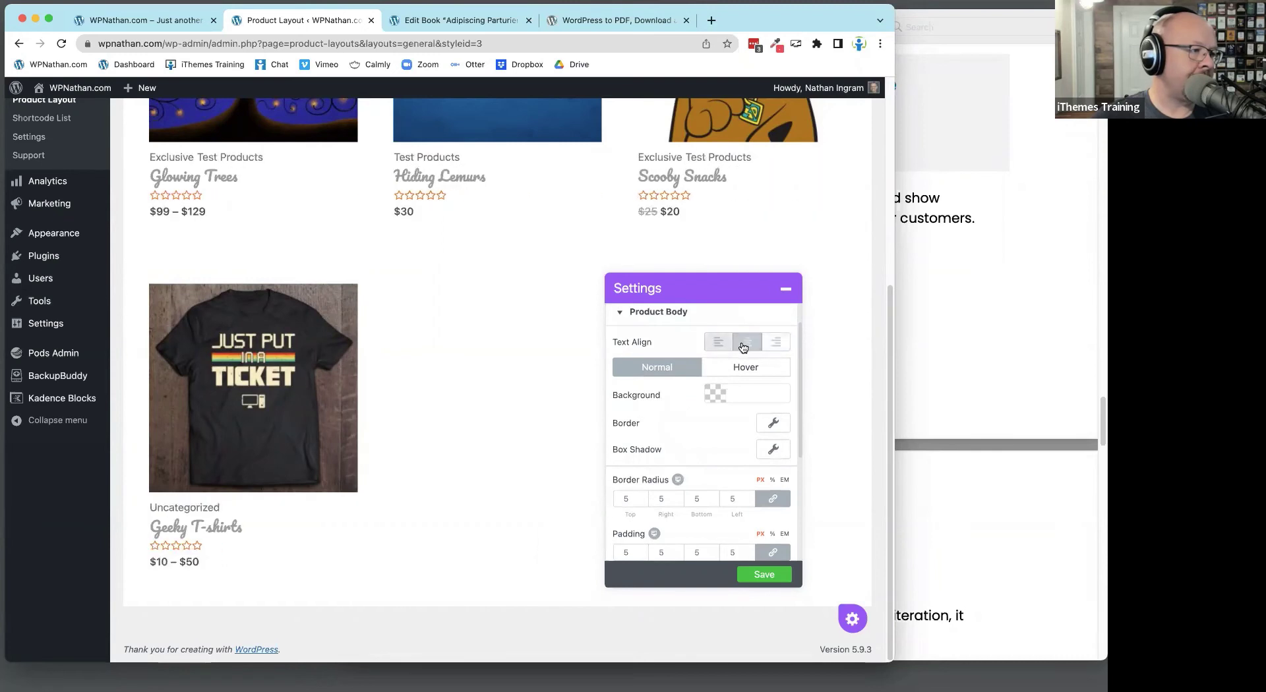
click(748, 342)
Try a Solid border on the product body and set the border type back to None
scroll(674, 423, down, 2)
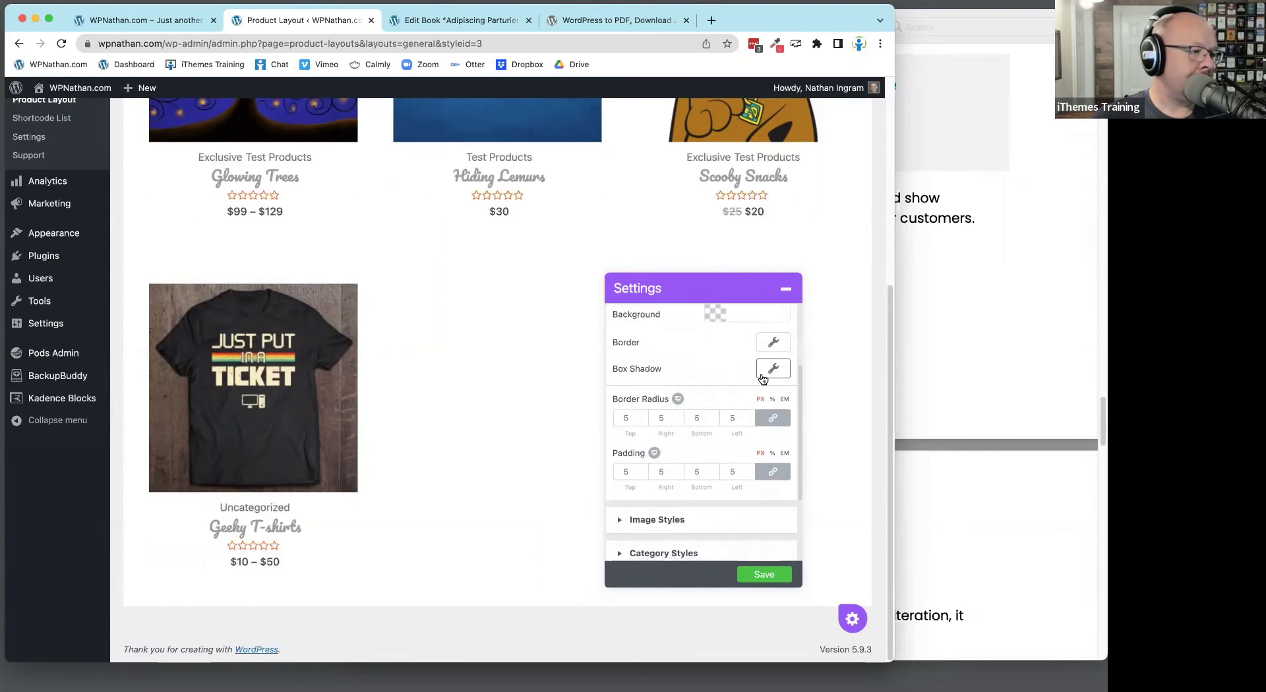
click(774, 342)
click(700, 387)
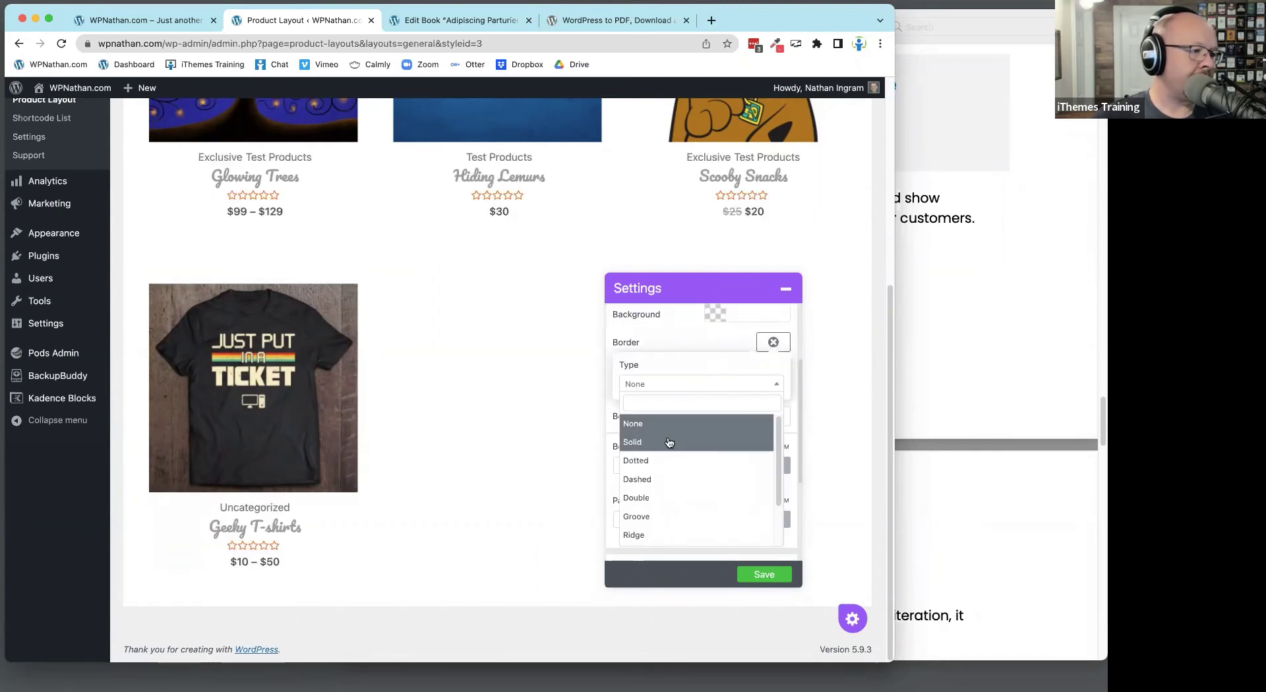
click(669, 441)
click(682, 384)
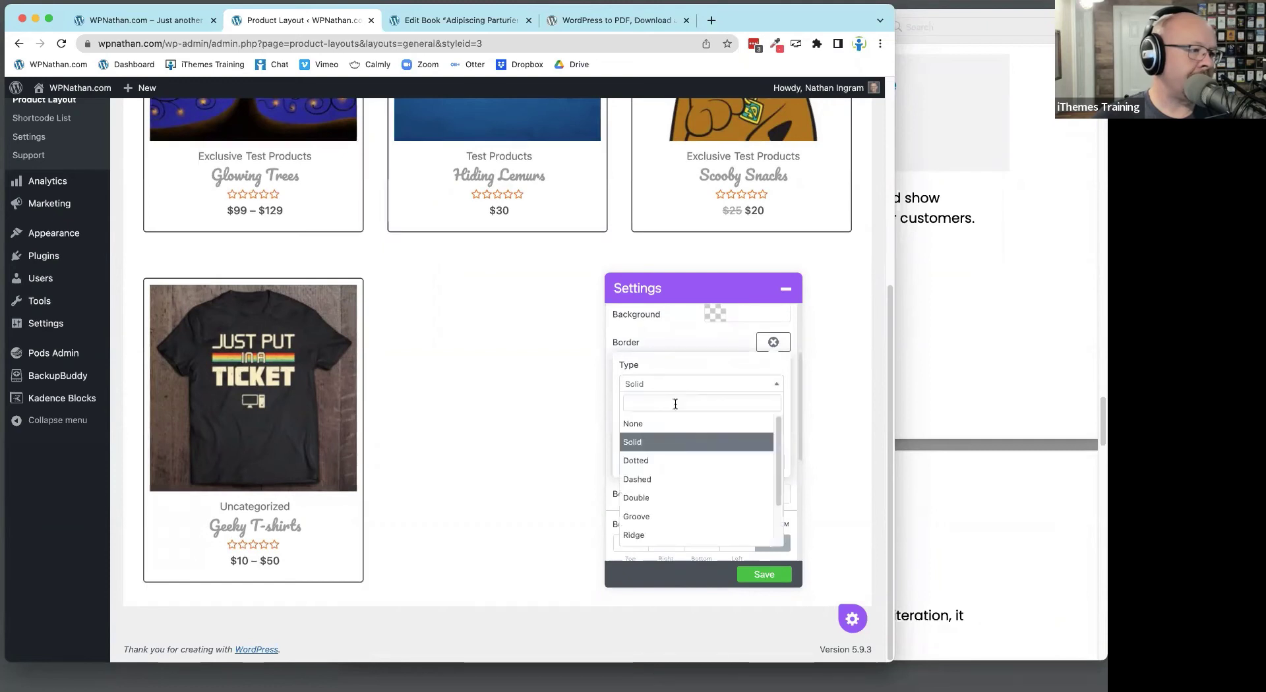
click(673, 422)
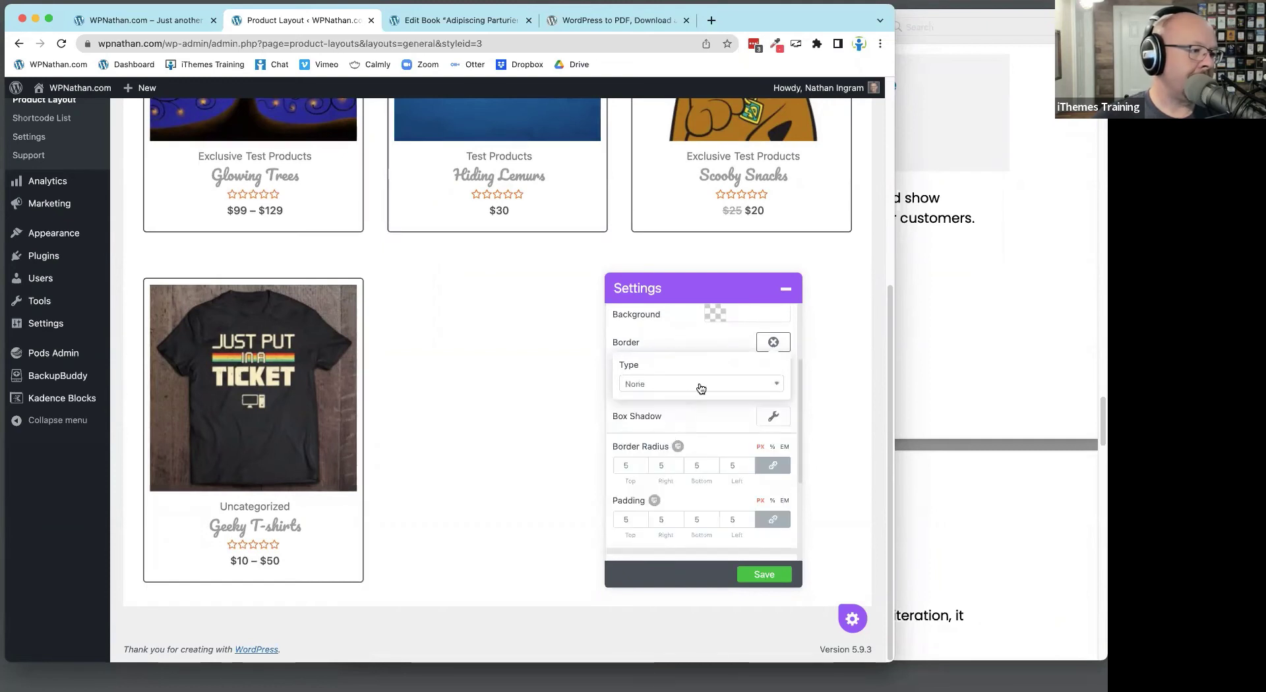
click(770, 342)
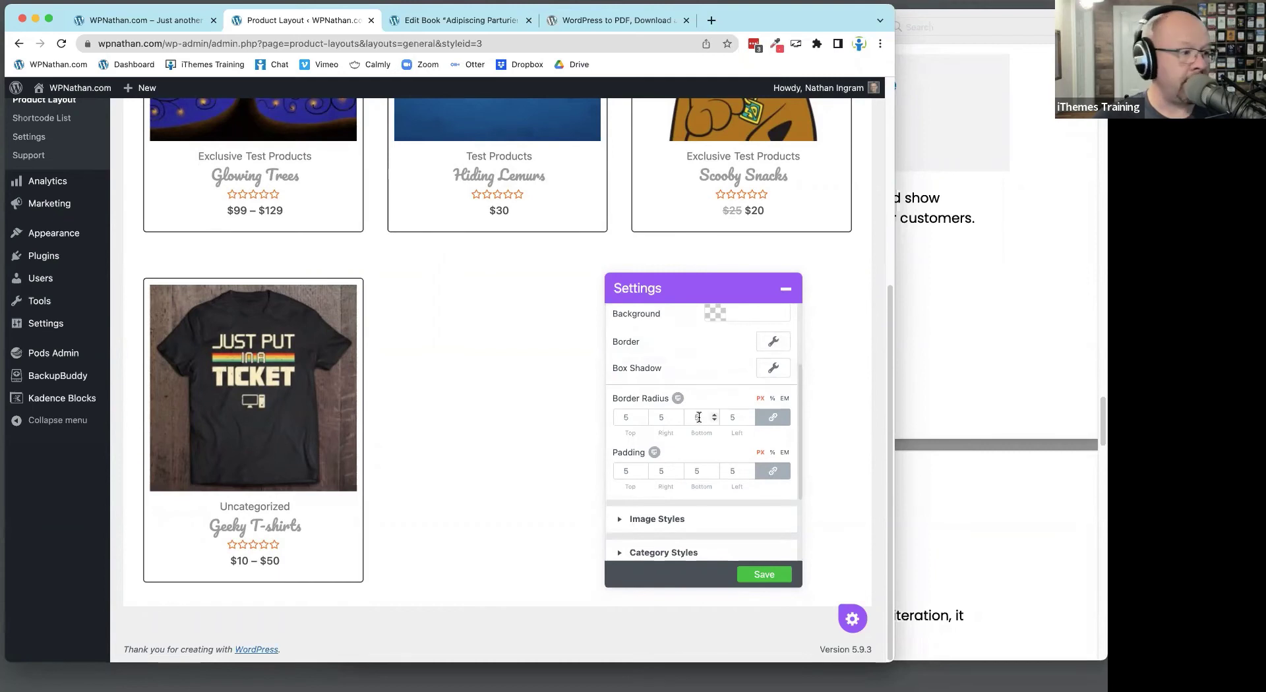
Expand Image Styles and examine the image size, border radius and padding options
scroll(693, 422, down, 3)
click(678, 421)
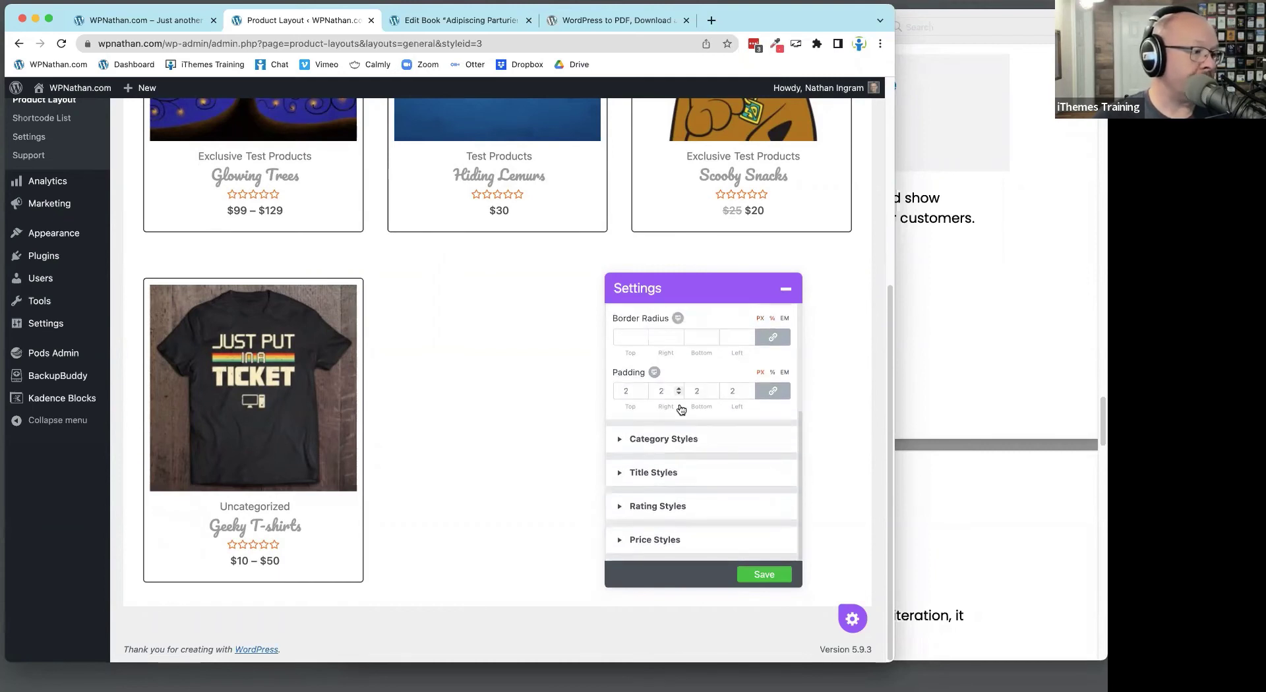
scroll(683, 412, up, 2)
scroll(679, 409, up, 2)
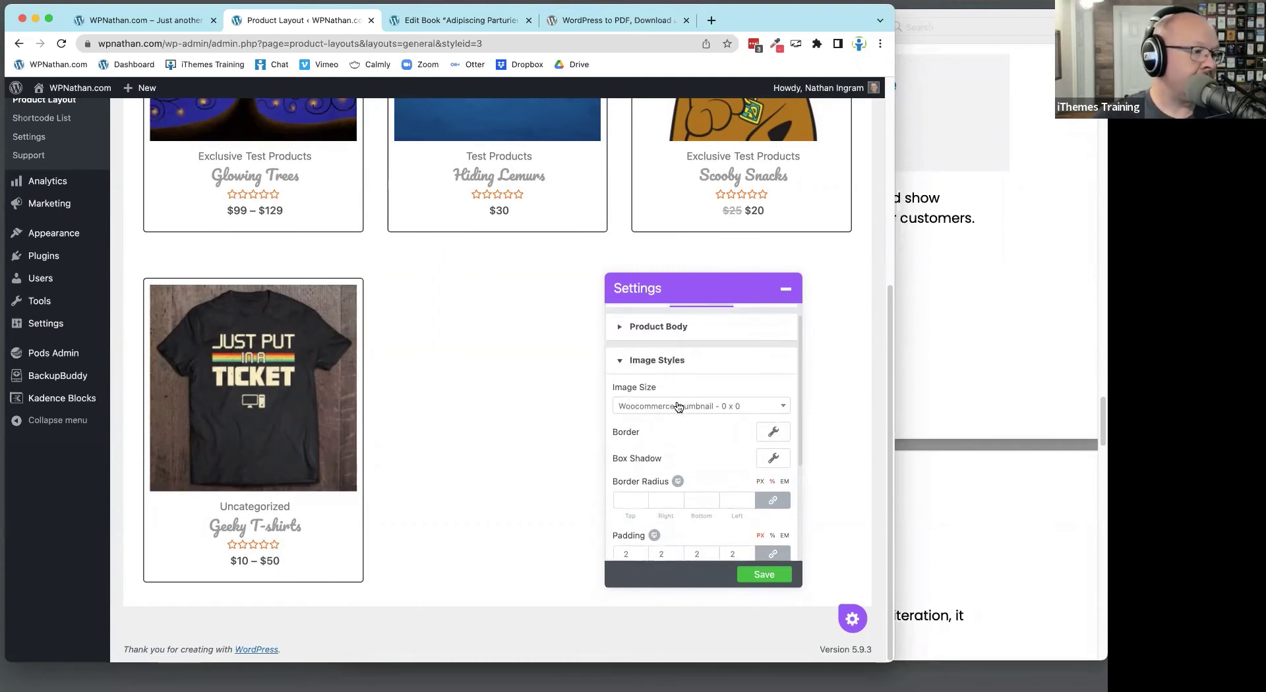
click(675, 406)
click(781, 407)
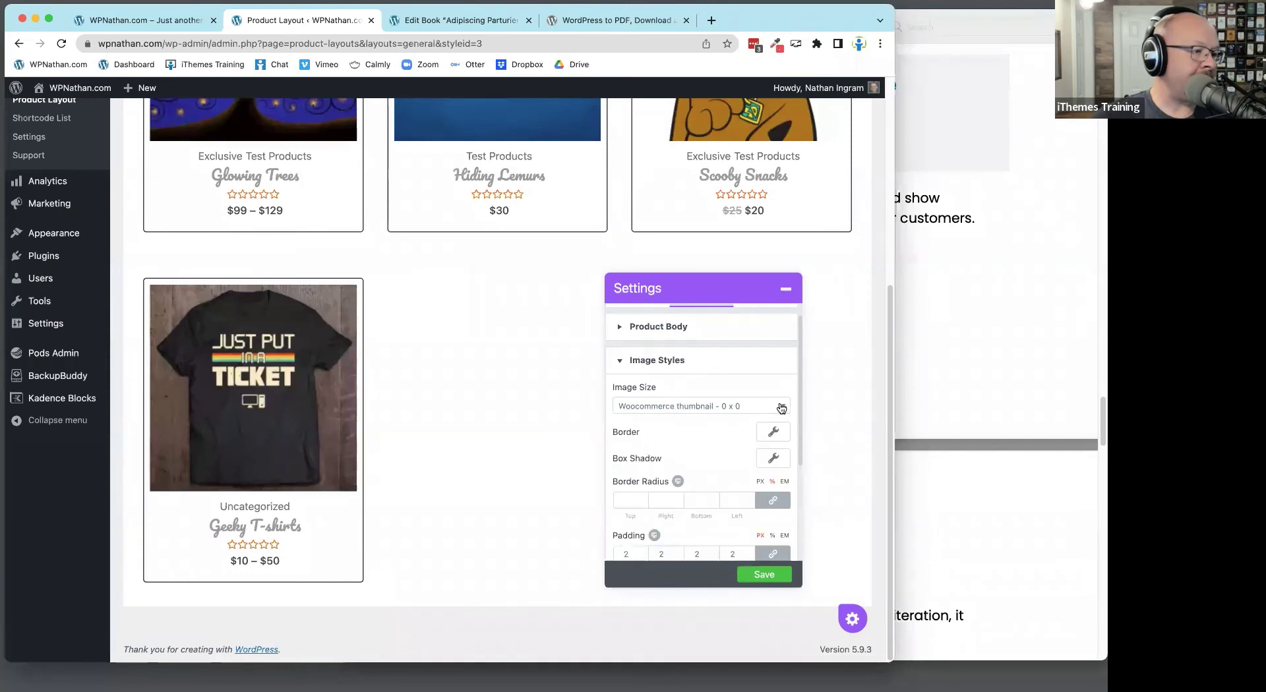
In Image Styles, set the product image border radius to 200 on all corners
scroll(754, 441, down, 2)
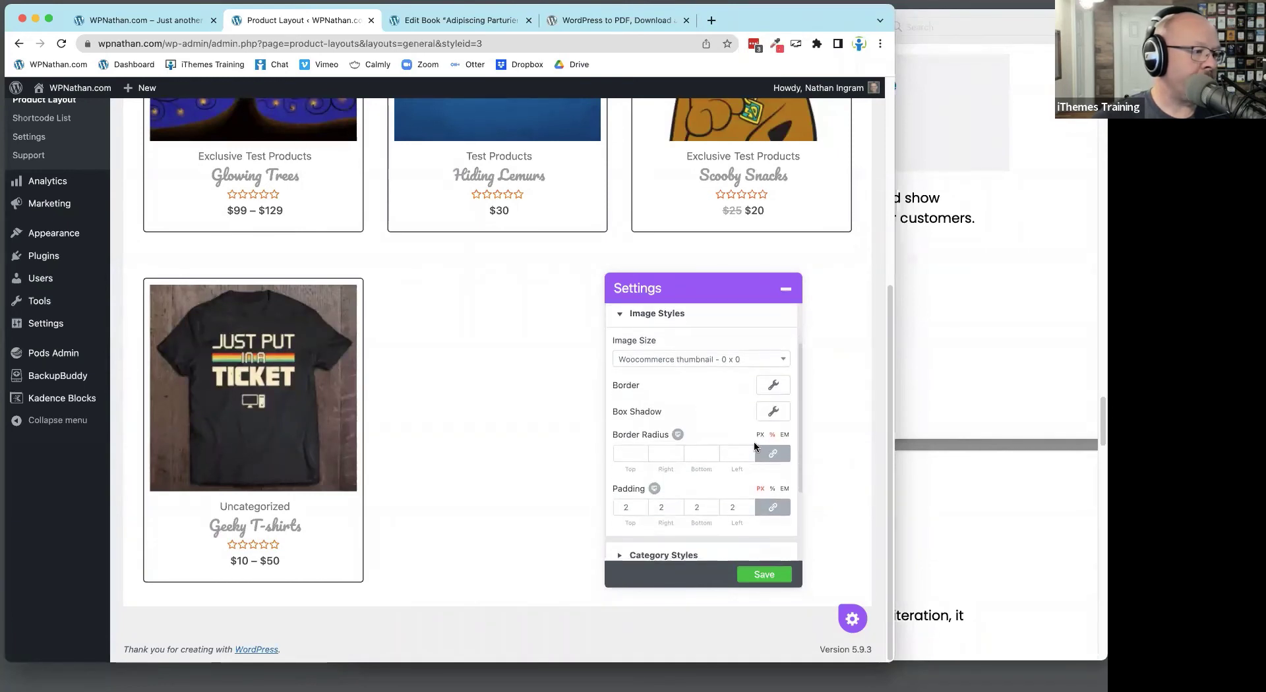
click(625, 453)
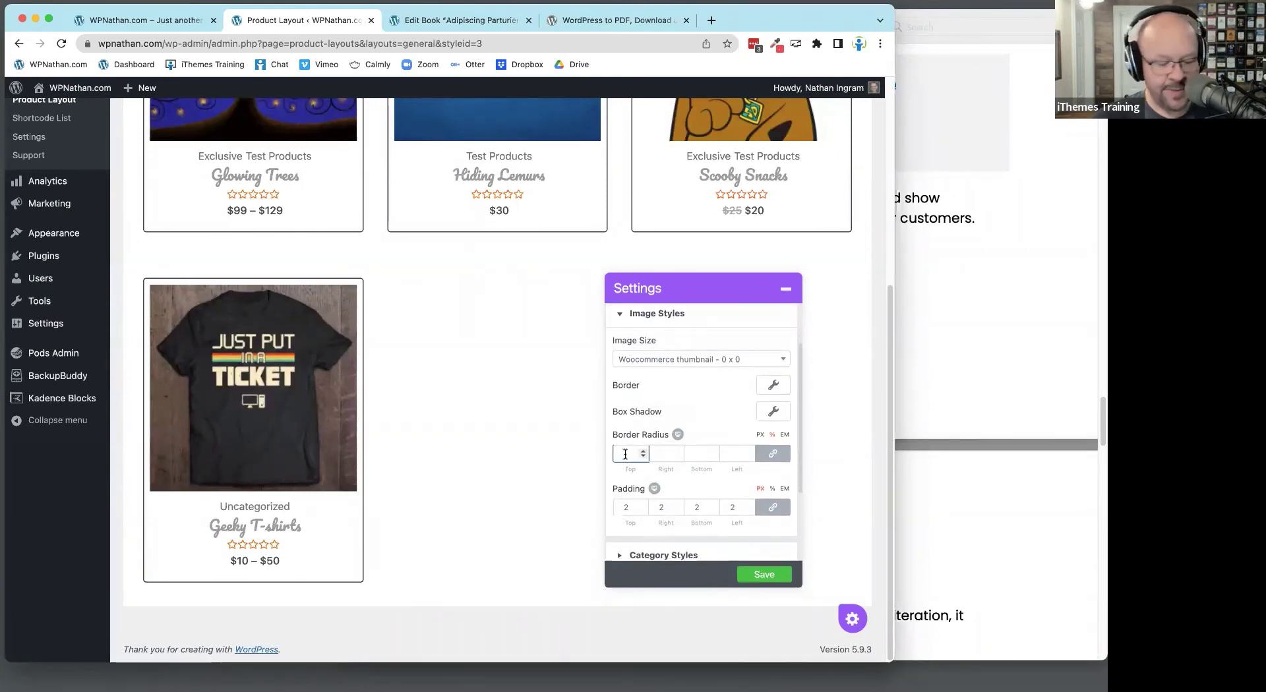
text(200)
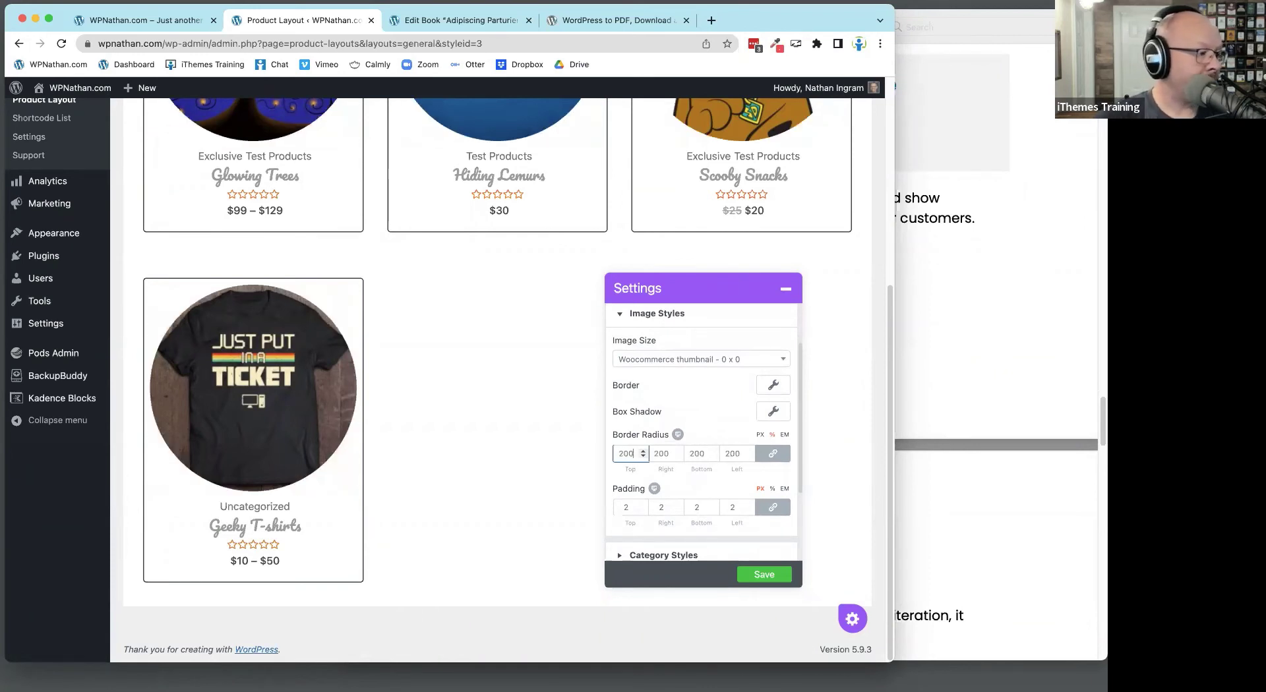
In Category Styles, reduce the category typography size to 8 px
scroll(726, 445, down, 4)
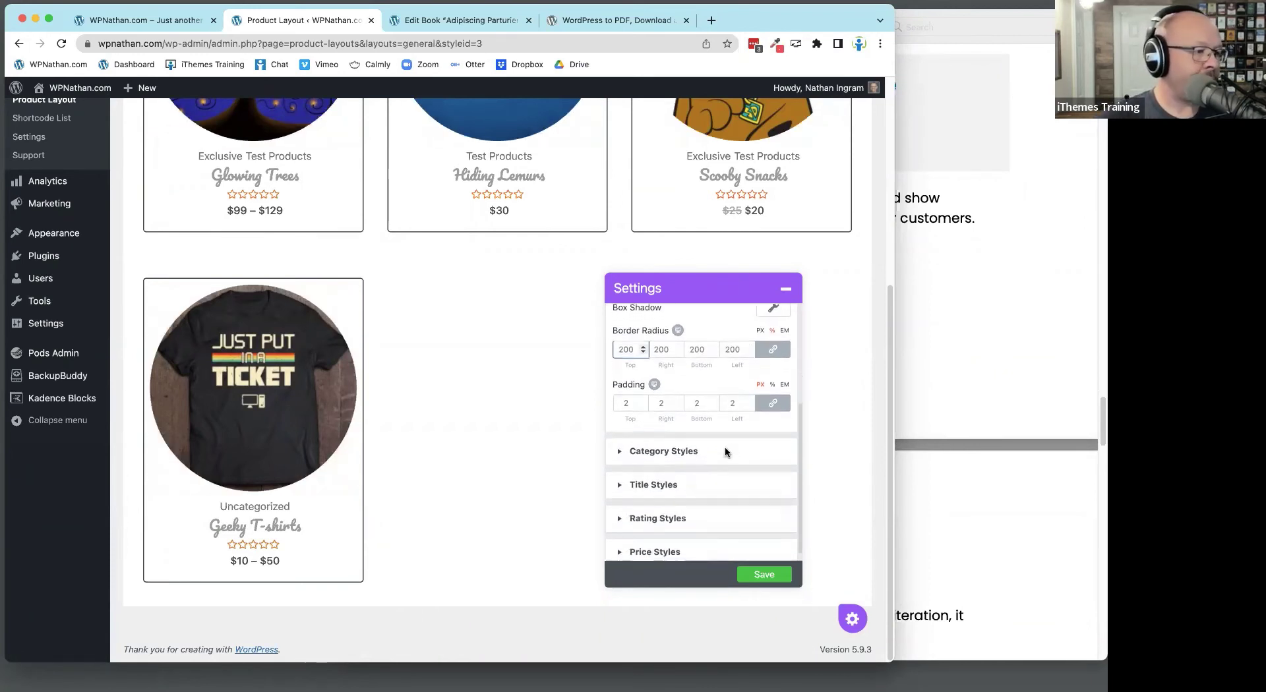
click(663, 452)
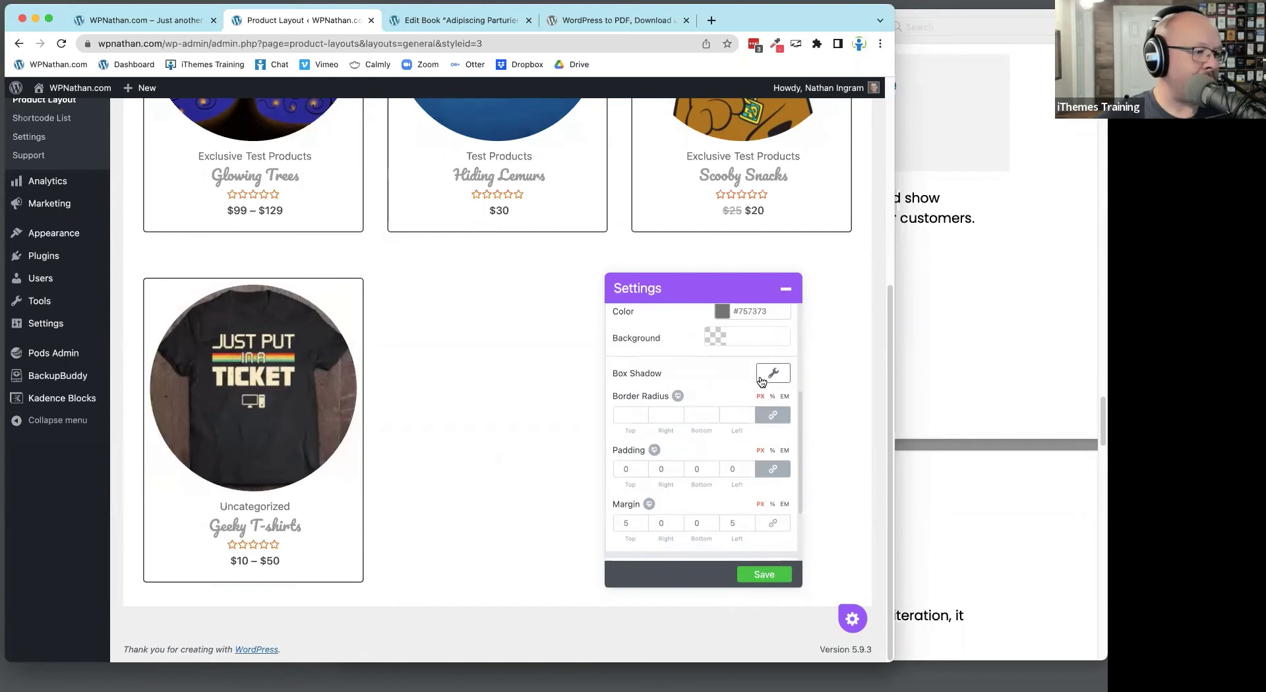
scroll(717, 369, up, 5)
scroll(727, 384, down, 1)
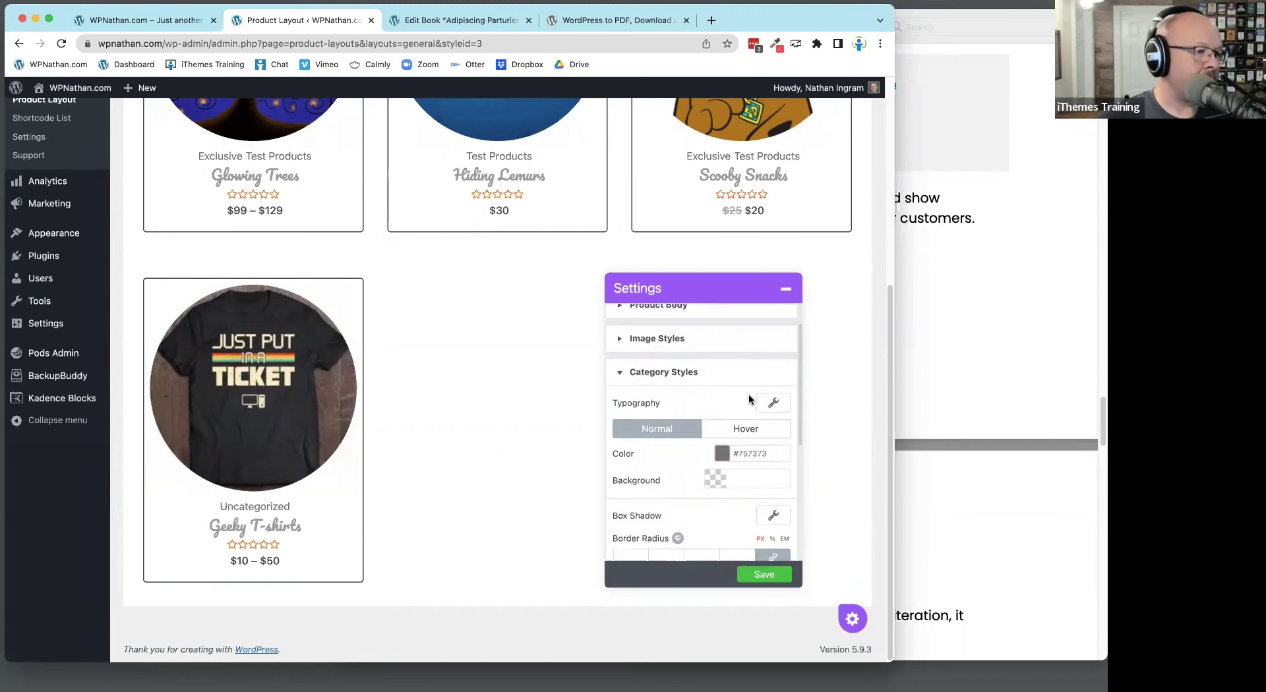
click(773, 402)
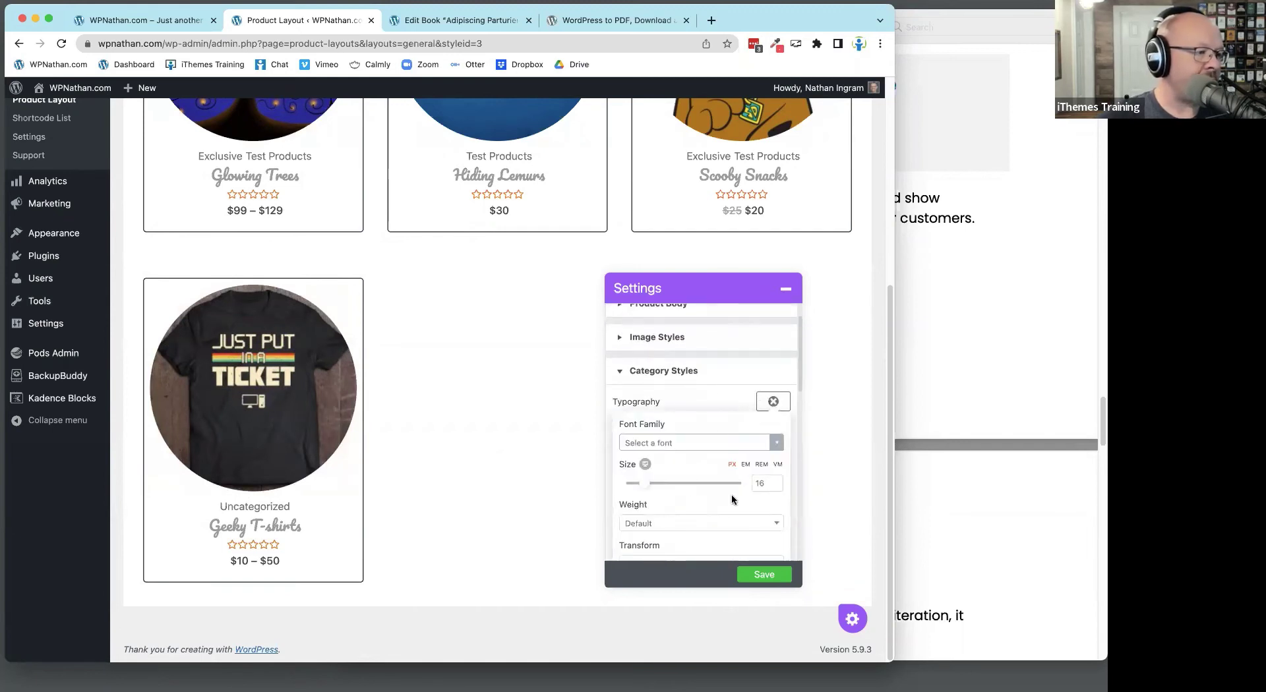
mouse_move(644, 489)
mouse_down()
mouse_move(703, 489)
mouse_move(633, 486)
mouse_up()
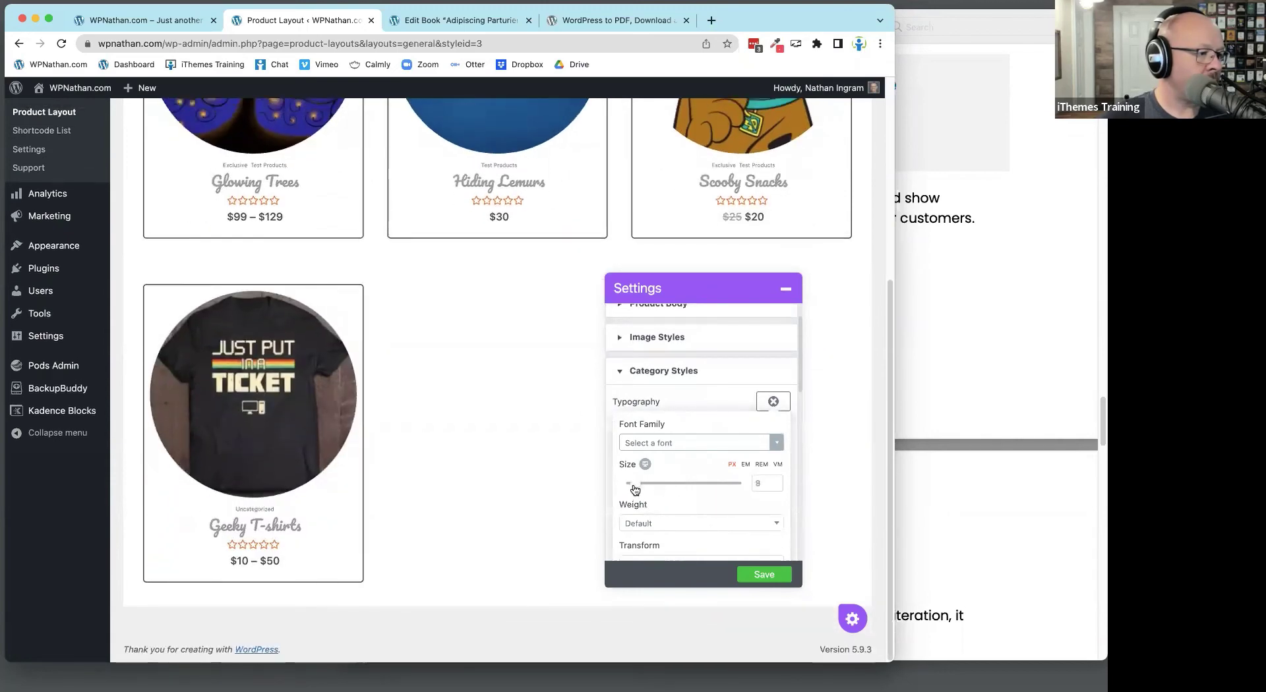
Examine the remaining category typography and spacing options, and look through the Title, Rating and Price Styles
scroll(693, 402, down, 10)
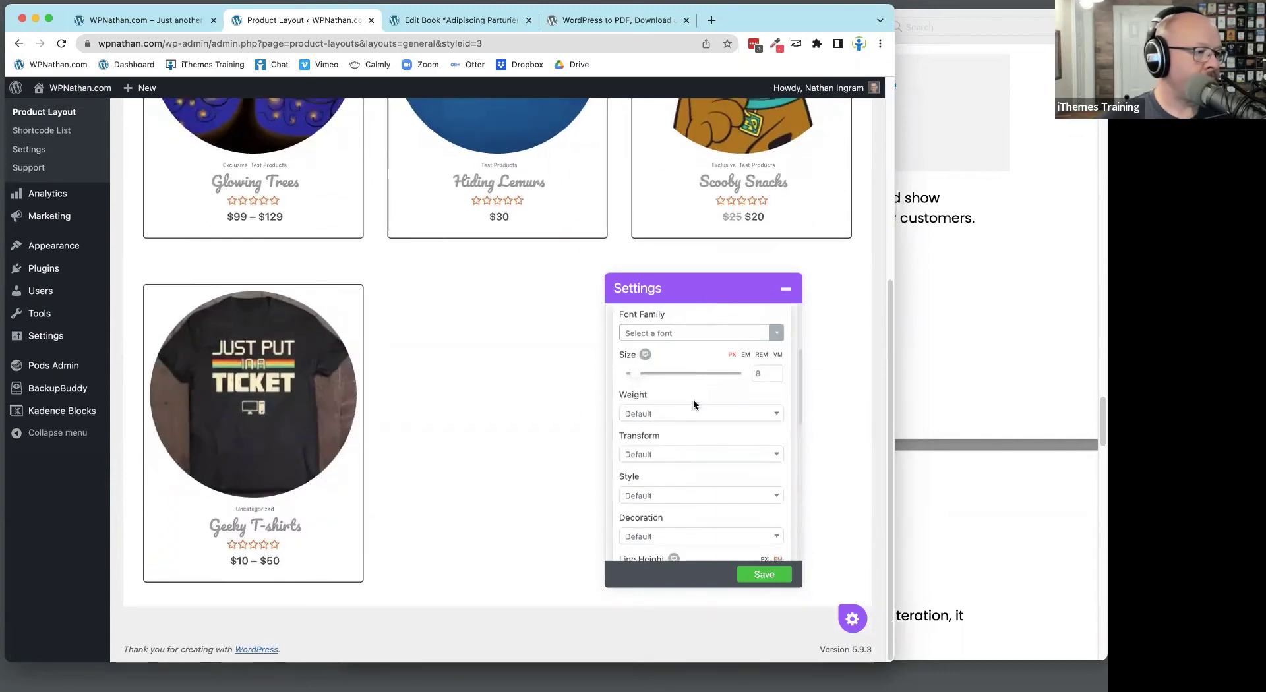
scroll(683, 477, down, 3)
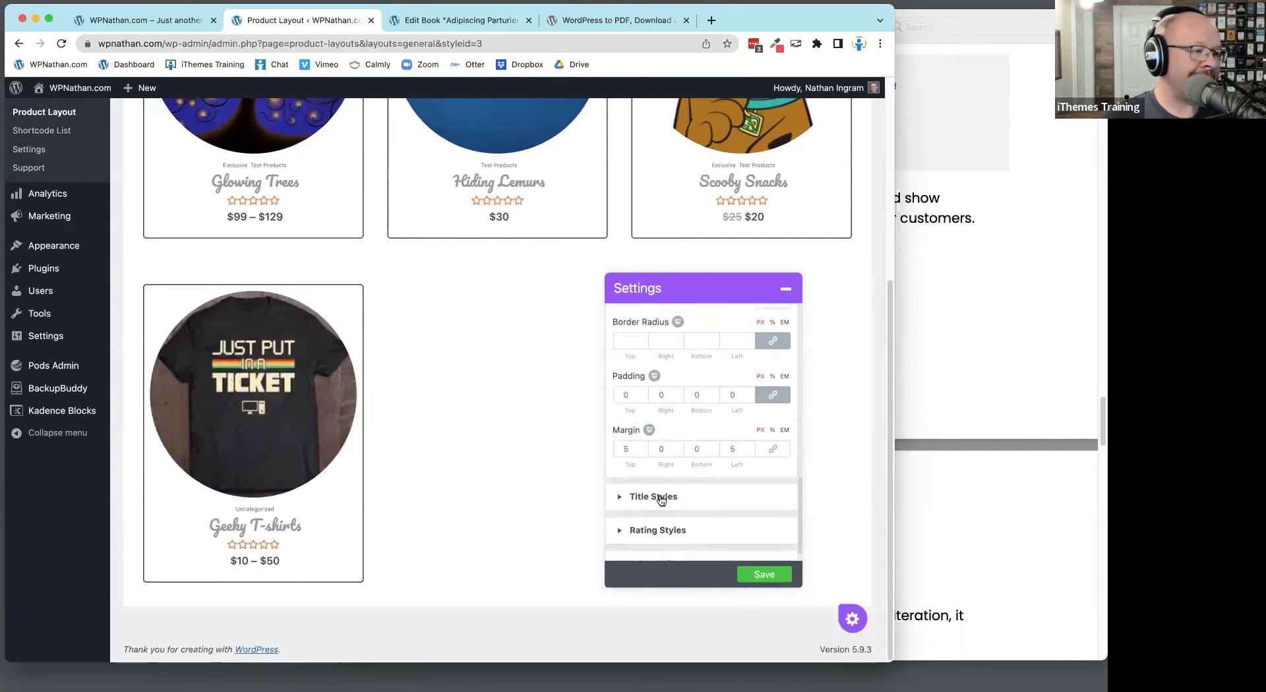
click(658, 496)
click(658, 508)
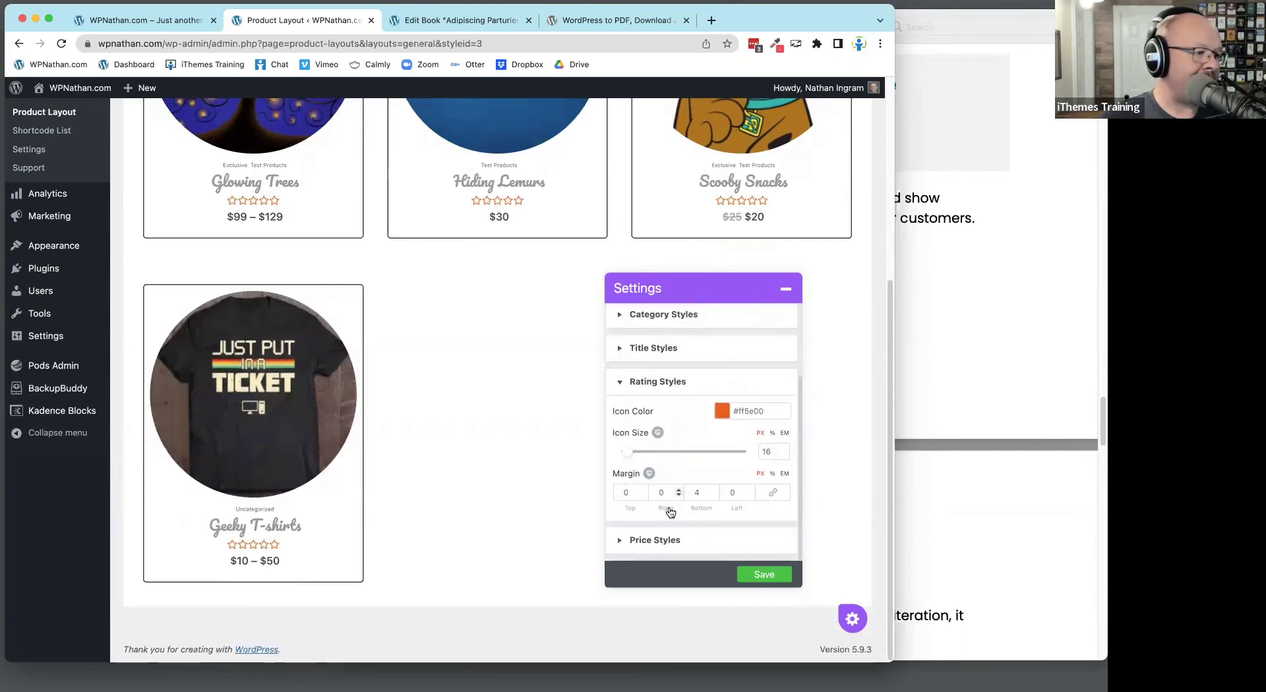
click(654, 544)
scroll(690, 422, up, 10)
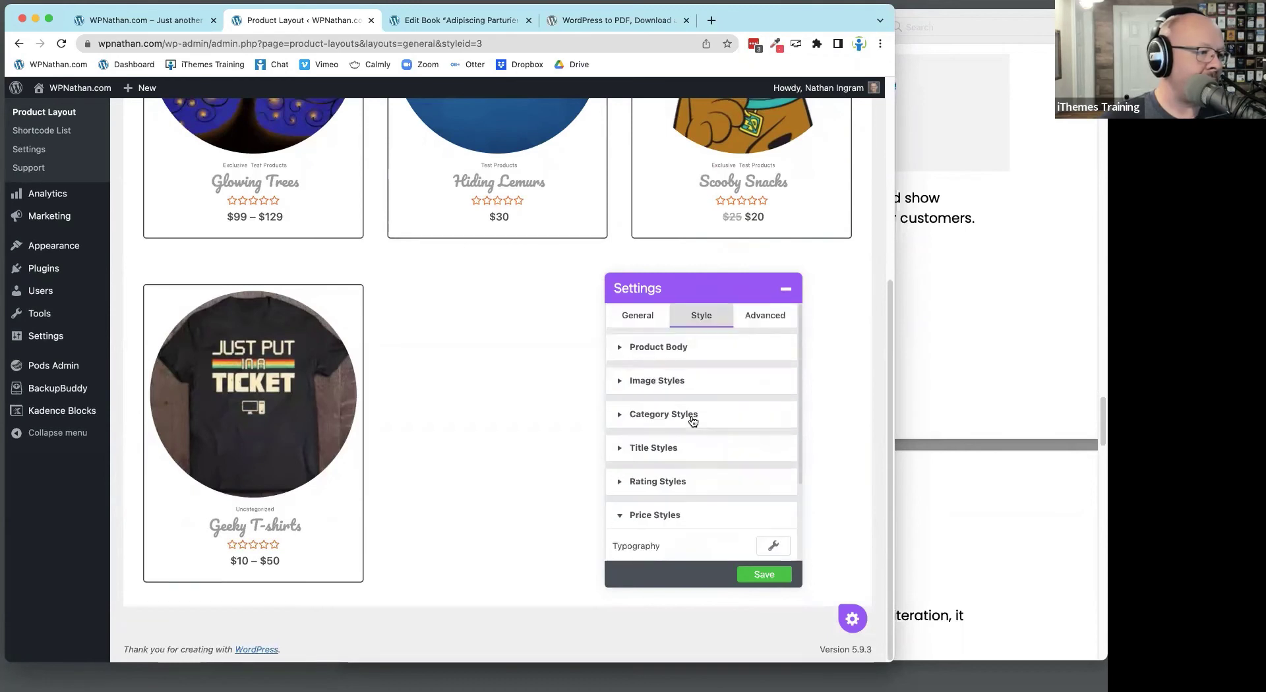
In the Advanced settings, give the layout a solid red background color
click(766, 316)
click(651, 381)
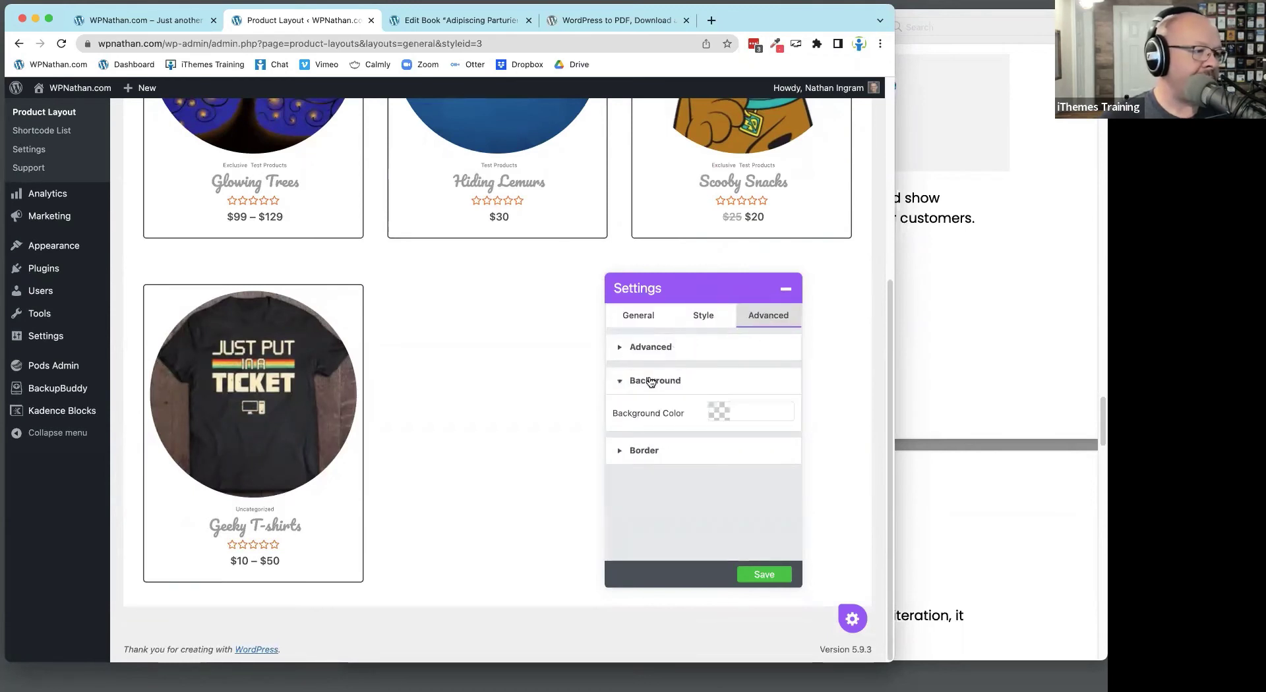
click(756, 413)
click(373, 364)
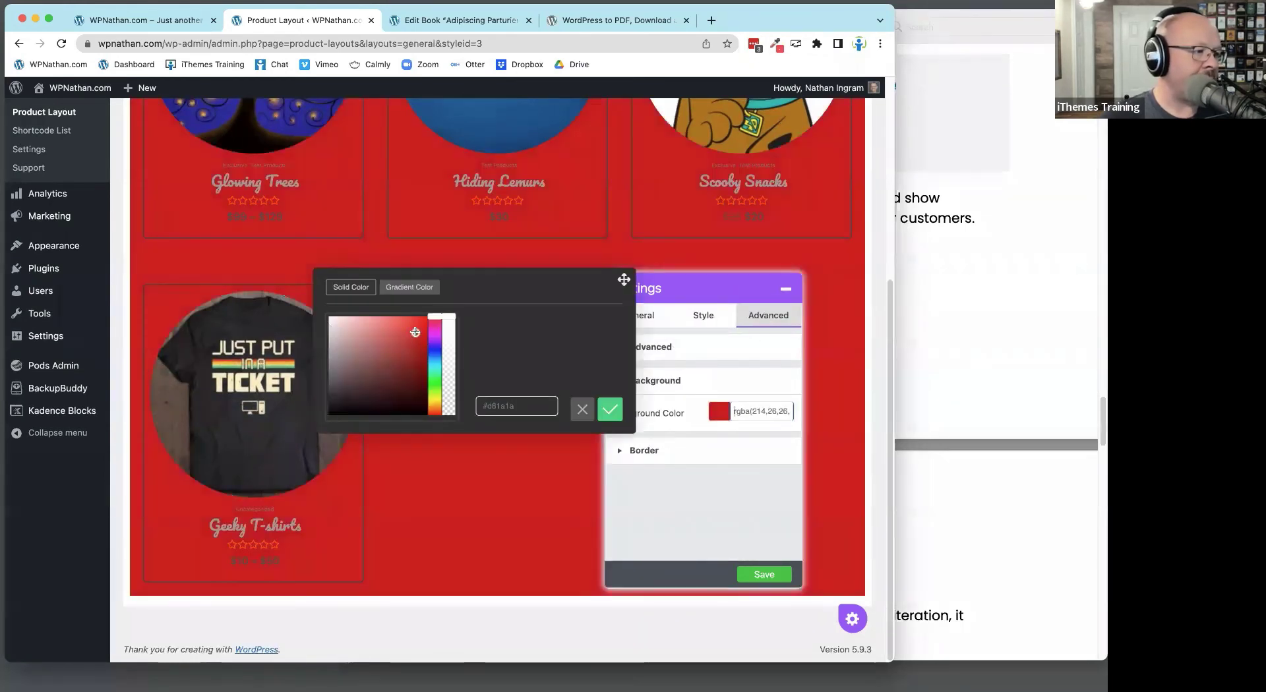
click(583, 410)
Check the layout's advanced margin and padding options and save the layout settings
click(652, 453)
click(669, 349)
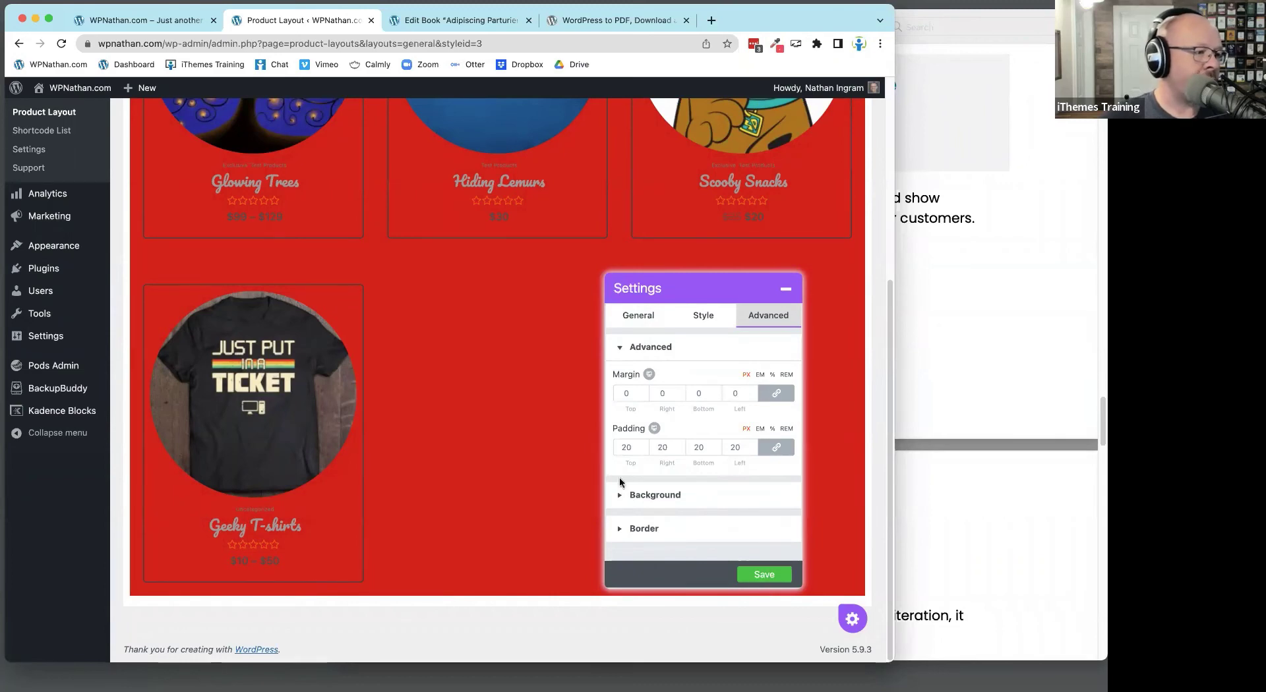
click(755, 576)
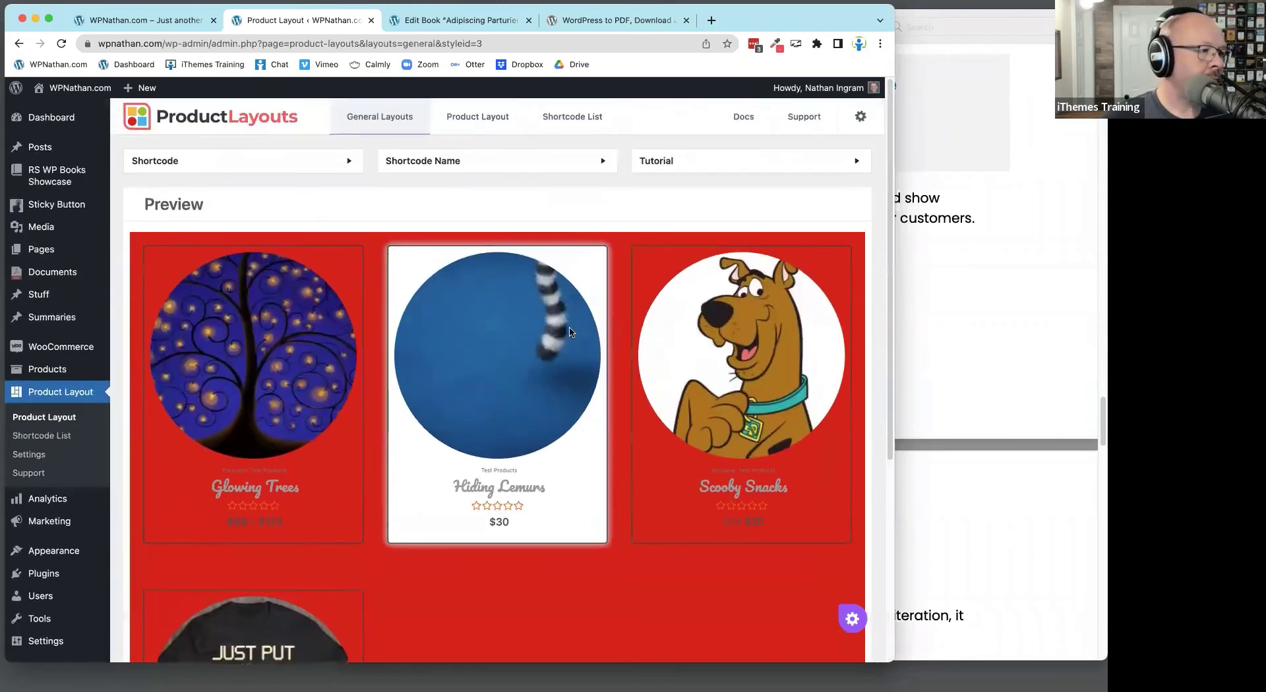
Expand the Shortcode, Shortcode Name and Tutorial sections and select the layout's shortcode for posts and pages
click(225, 161)
click(292, 241)
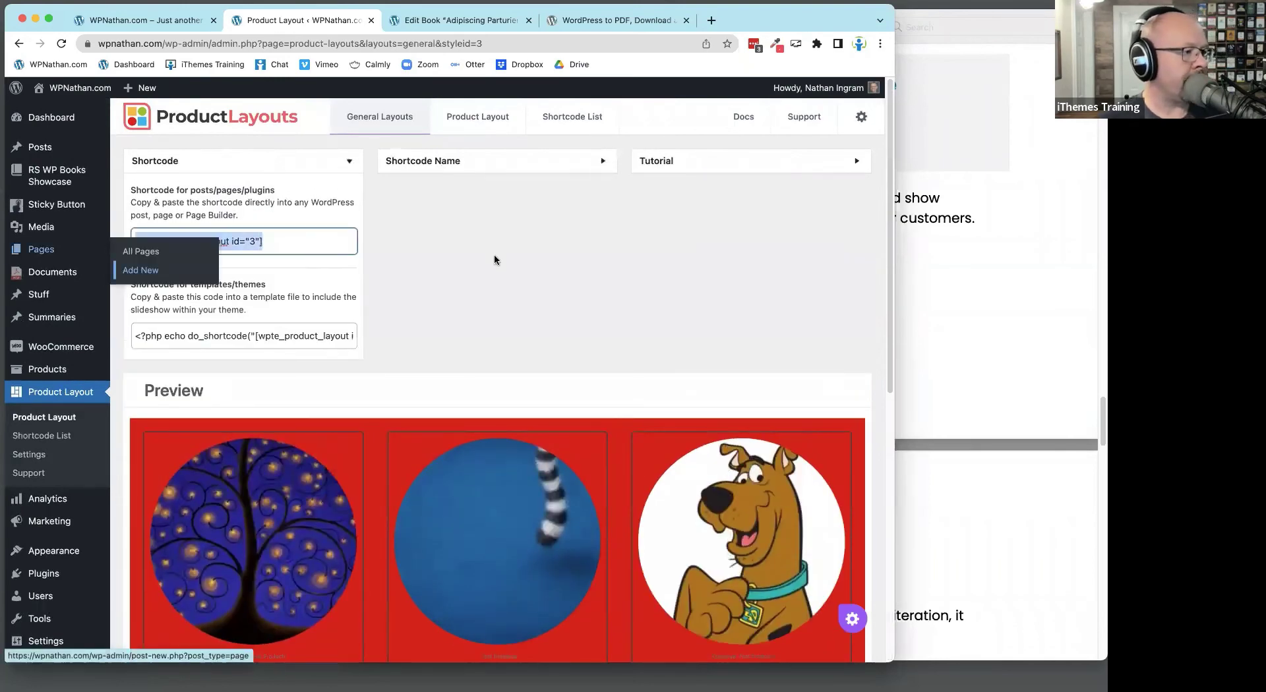
click(575, 160)
click(703, 166)
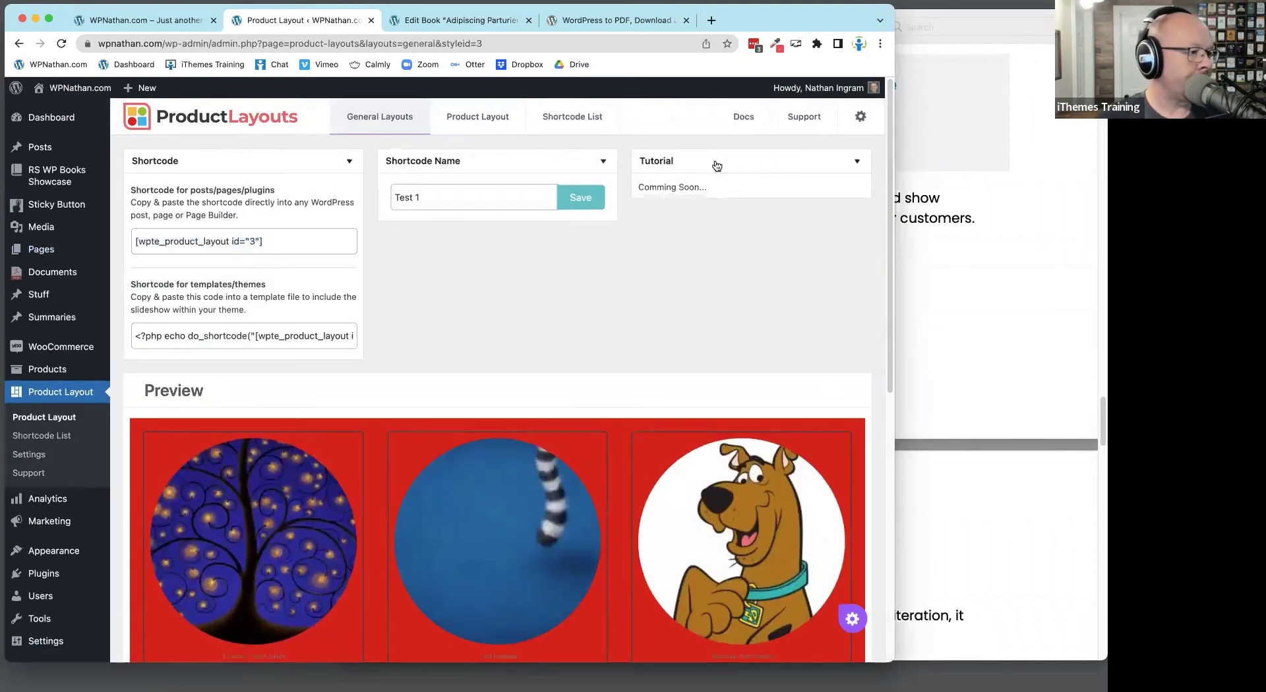
click(278, 239)
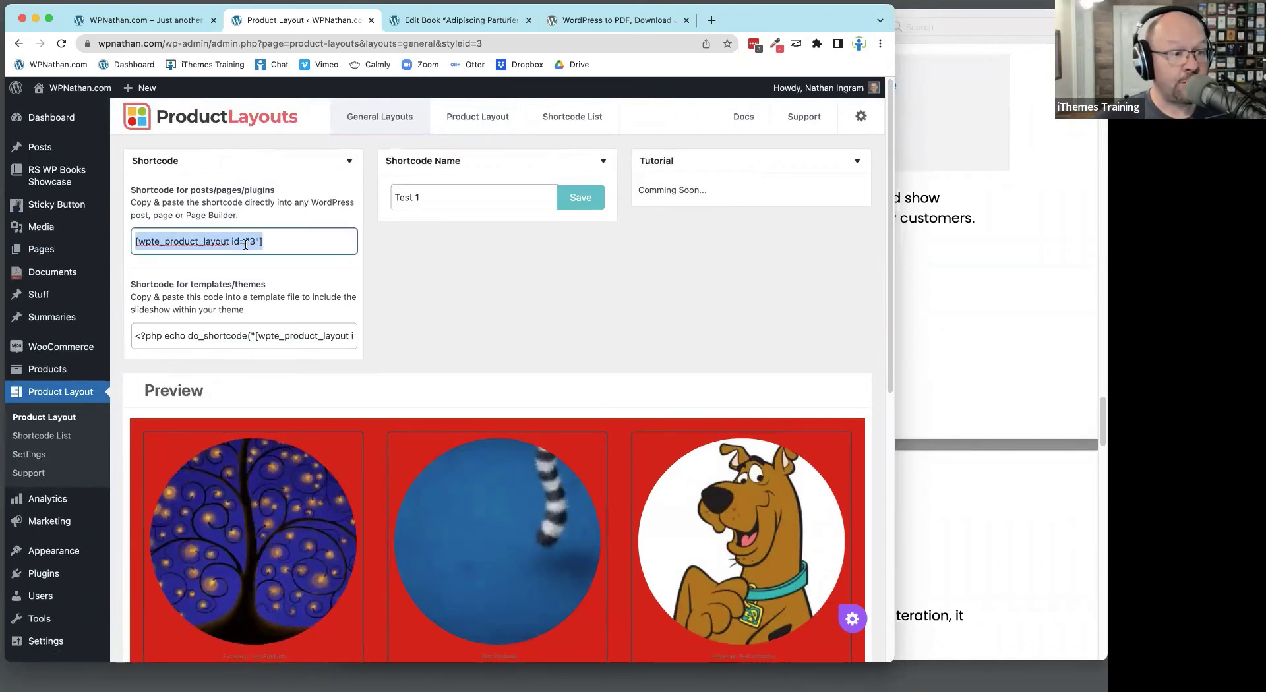
Switch to the May 2022 Plugin Roundup PDF and read the Thank You Page Customizer for WooCommerce notes
click(941, 331)
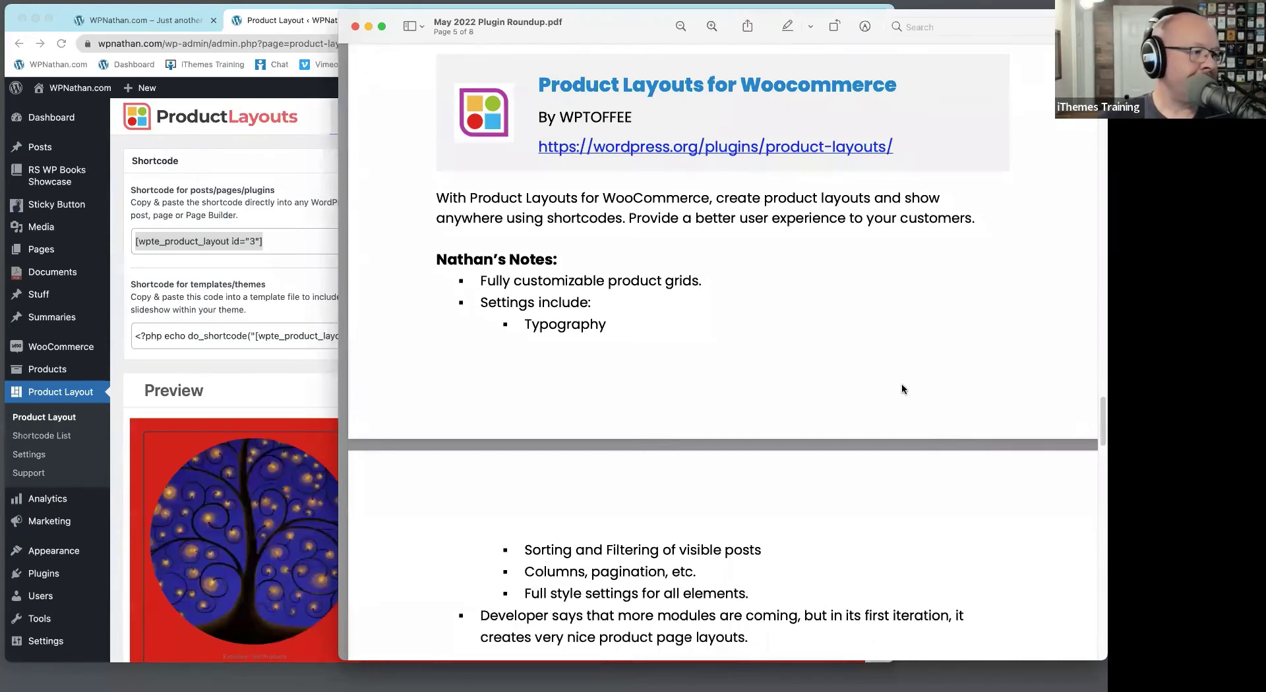
scroll(835, 405, down, 10)
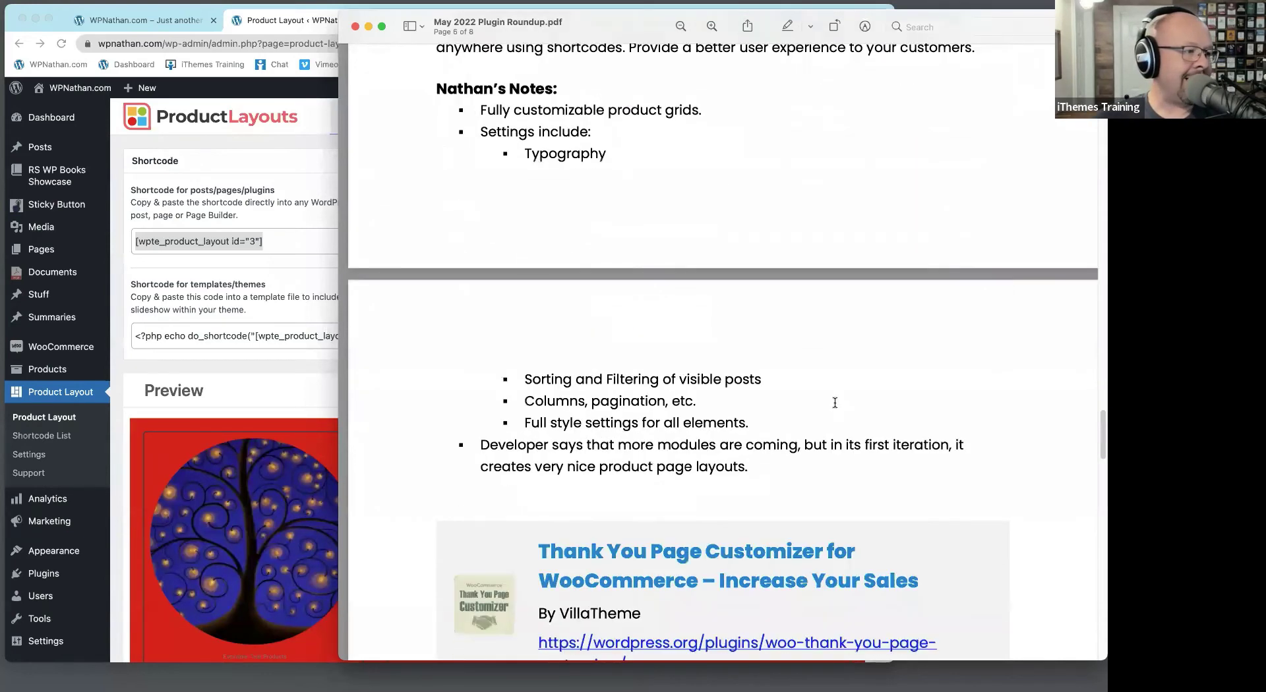
scroll(835, 403, down, 6)
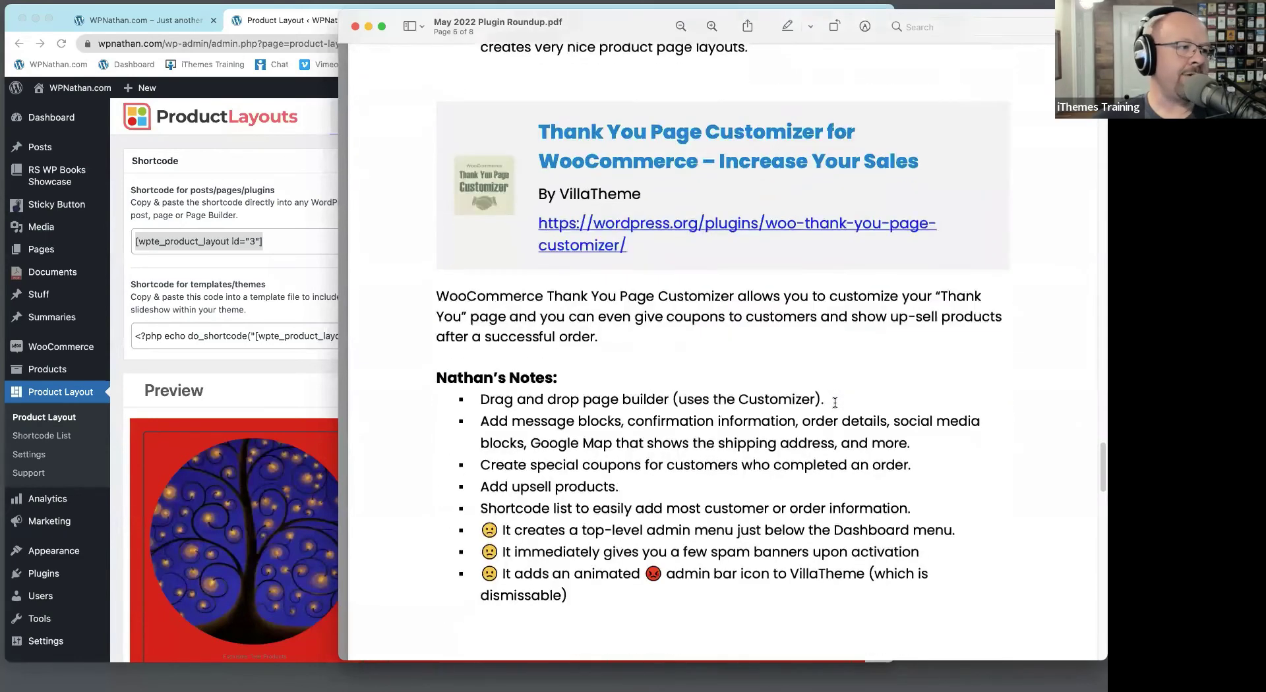
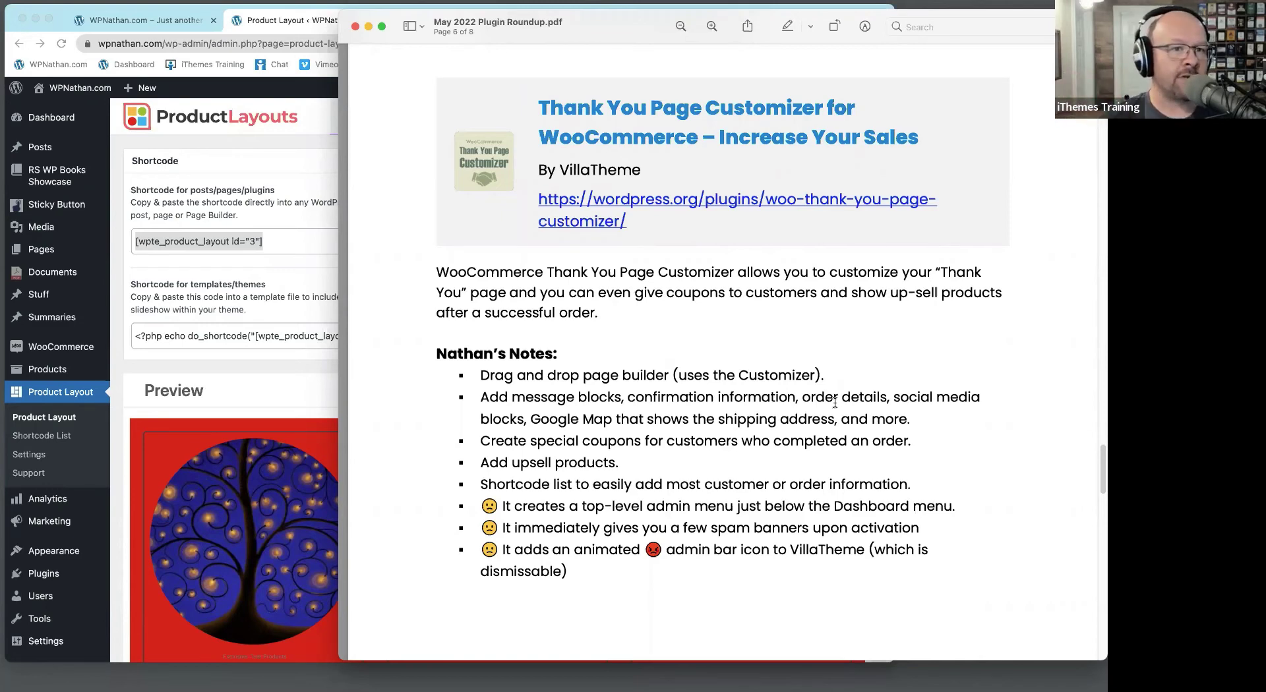
Switch back to Chrome and activate the Thank You Page Customizer for WooCommerce plugin from the installed plugins
click(176, 133)
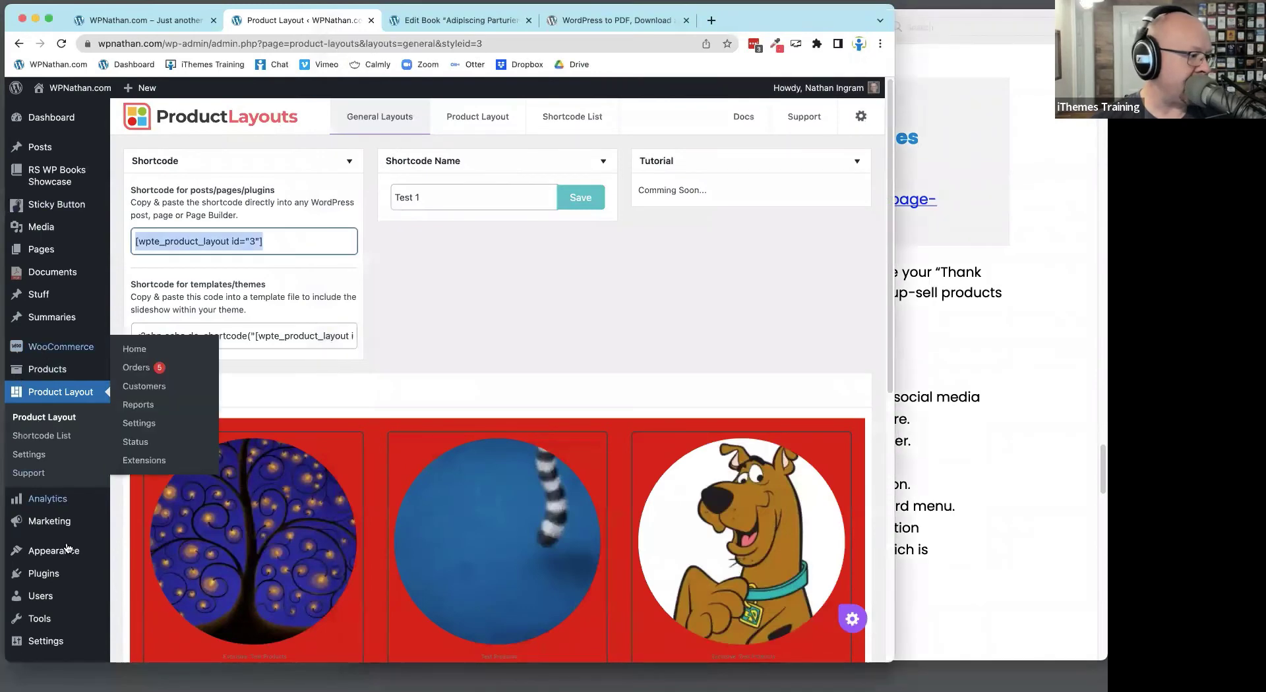
click(139, 578)
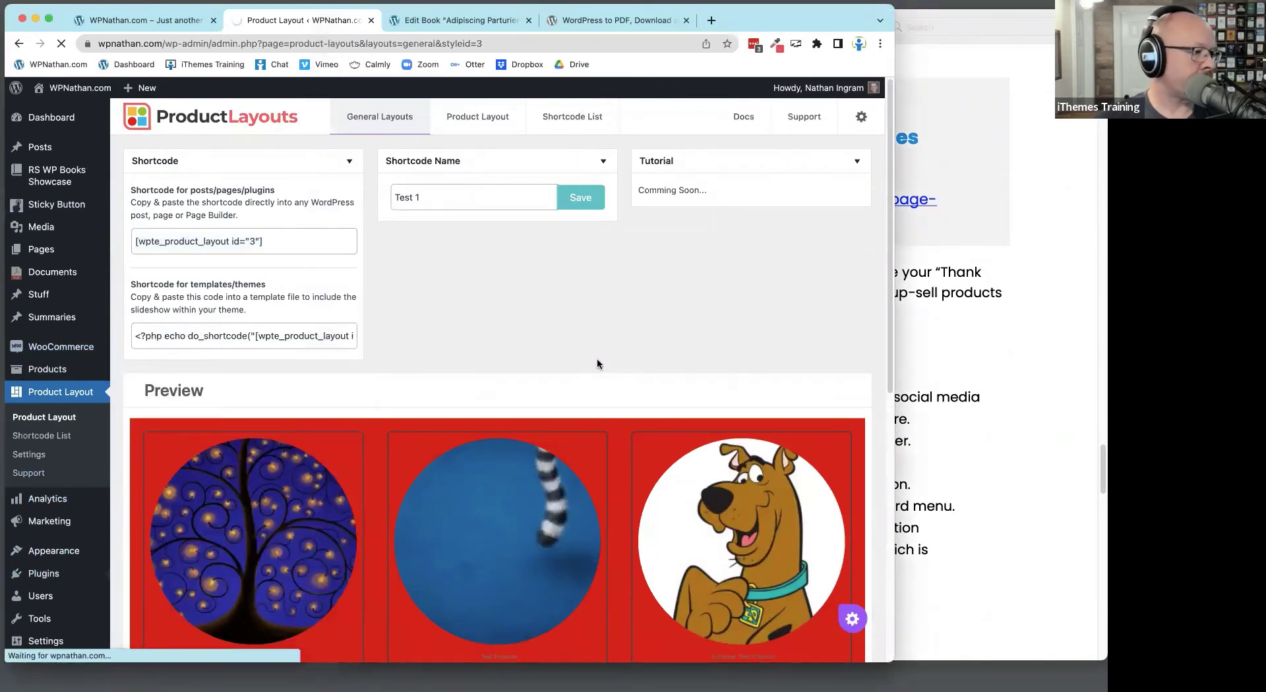
scroll(361, 413, down, 20)
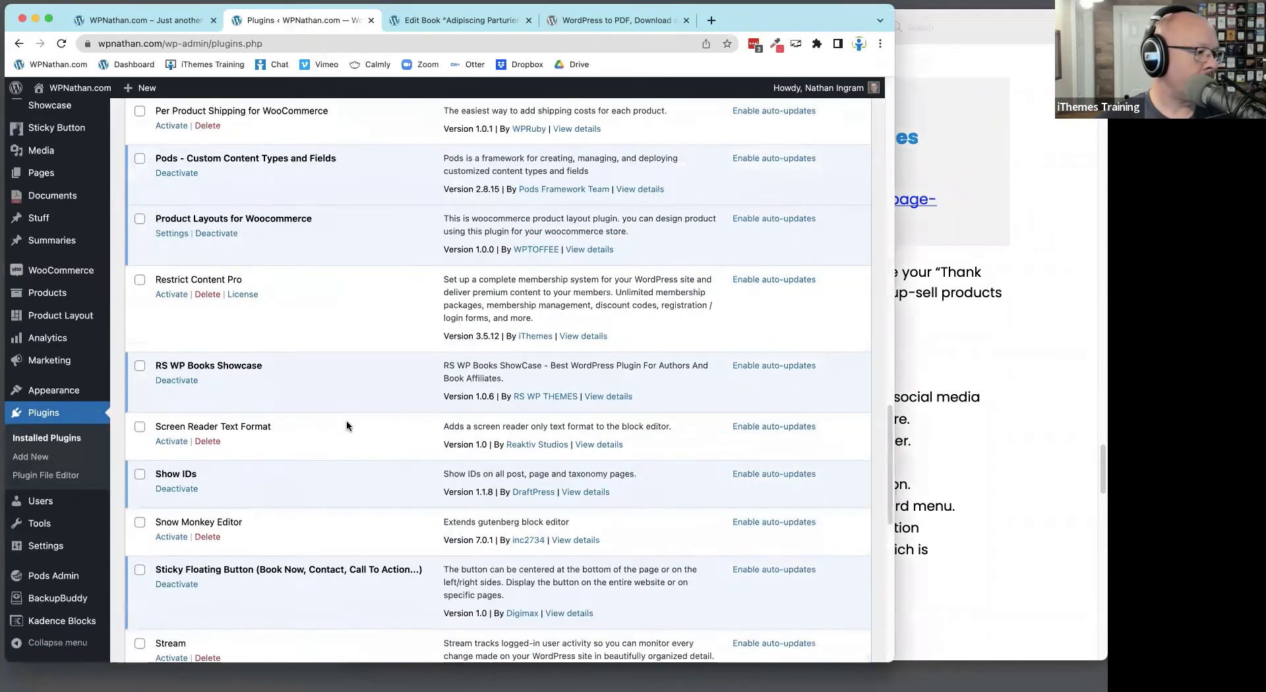
scroll(346, 422, down, 10)
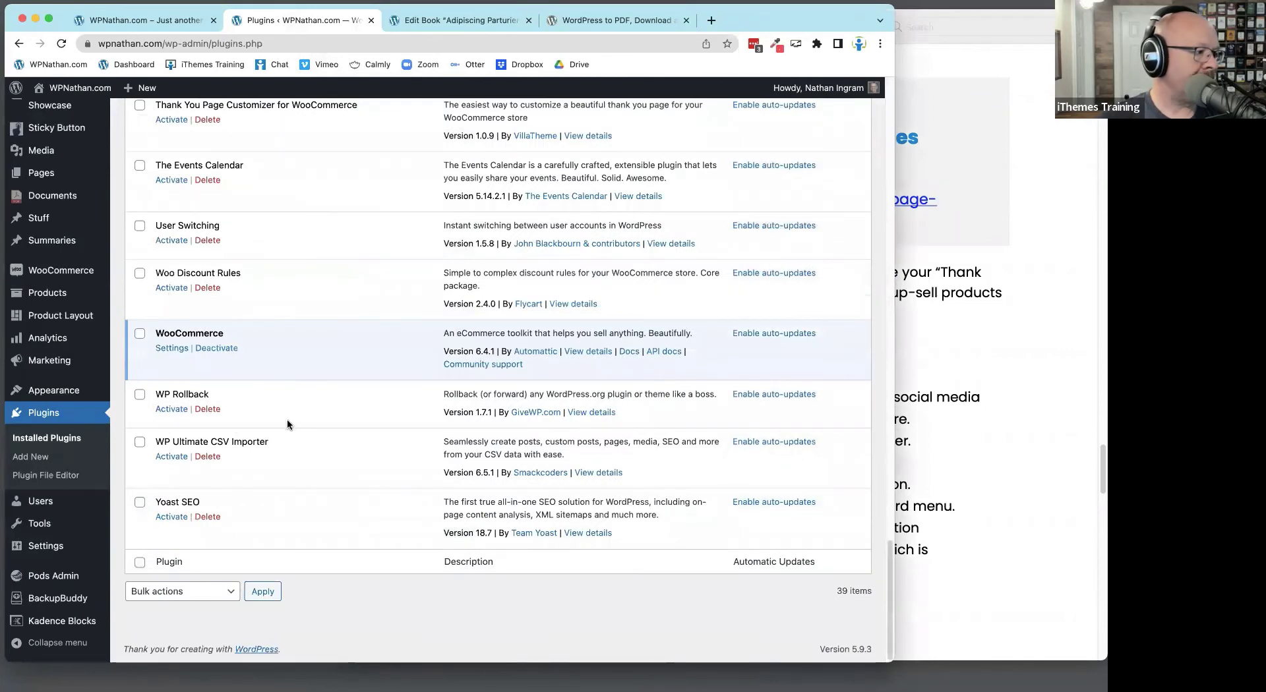
scroll(291, 361, up, 3)
click(165, 218)
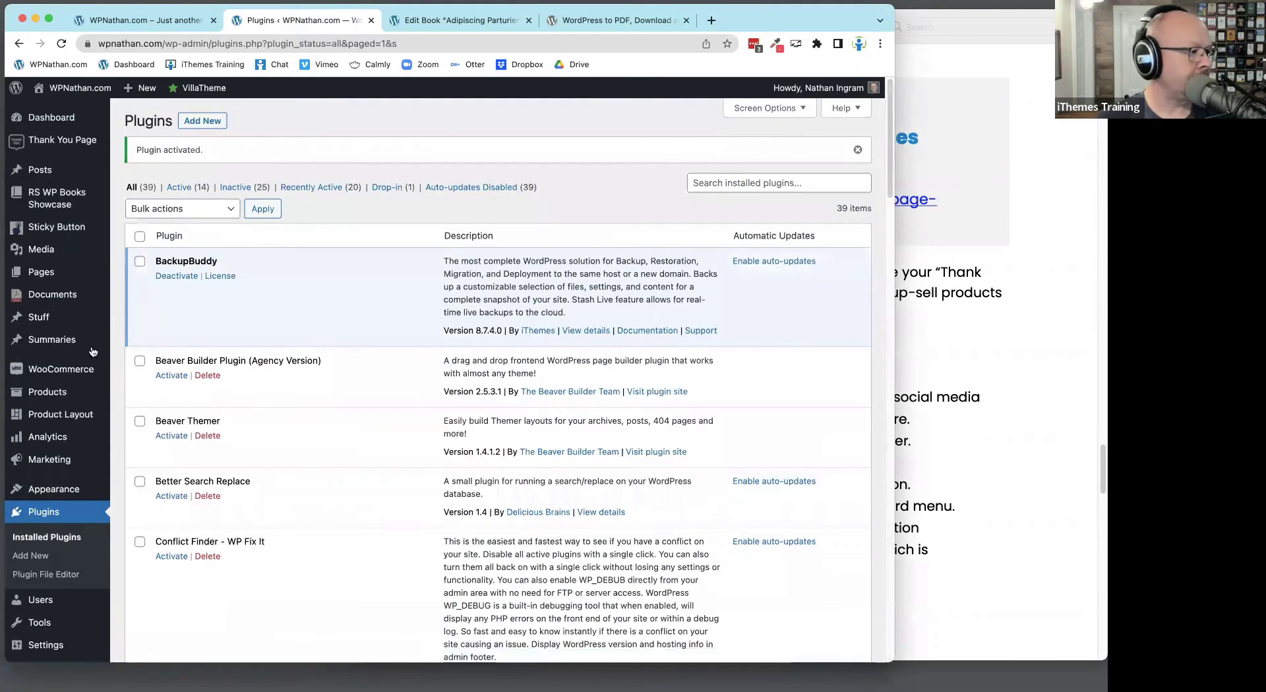
Open the WooCommerce Thank You Page section in the theme Customizer and review the previewed order page
click(147, 513)
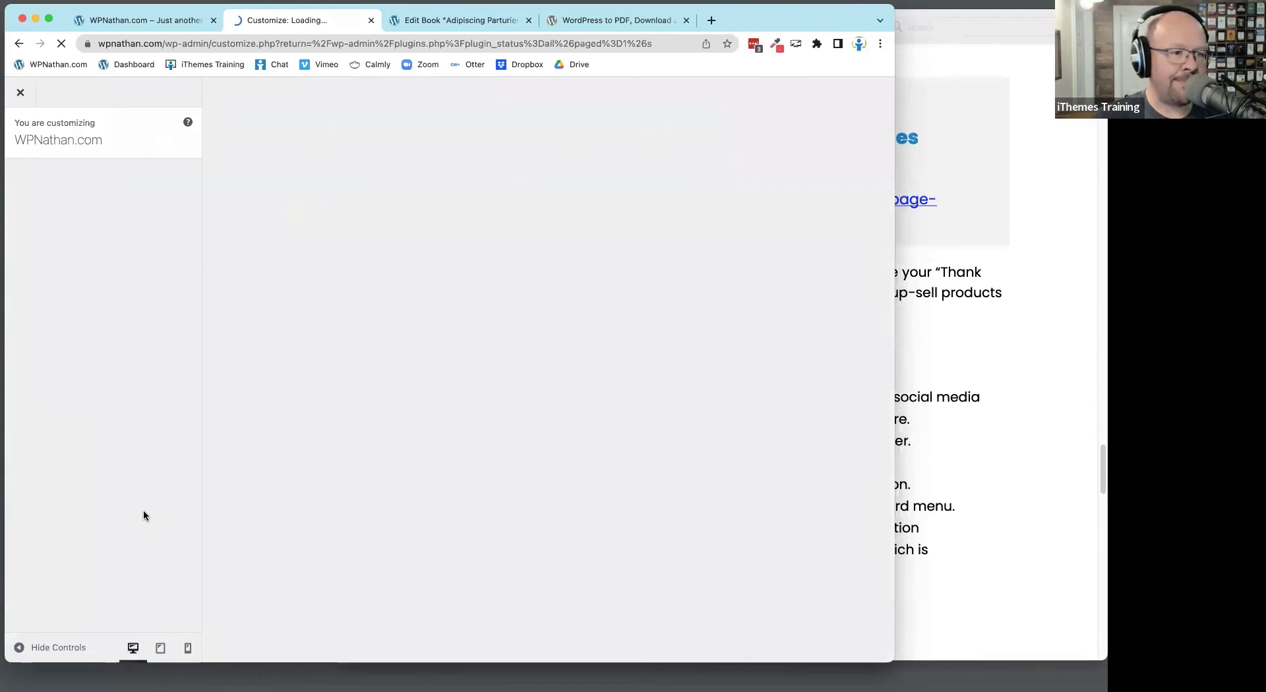
scroll(148, 501, down, 2)
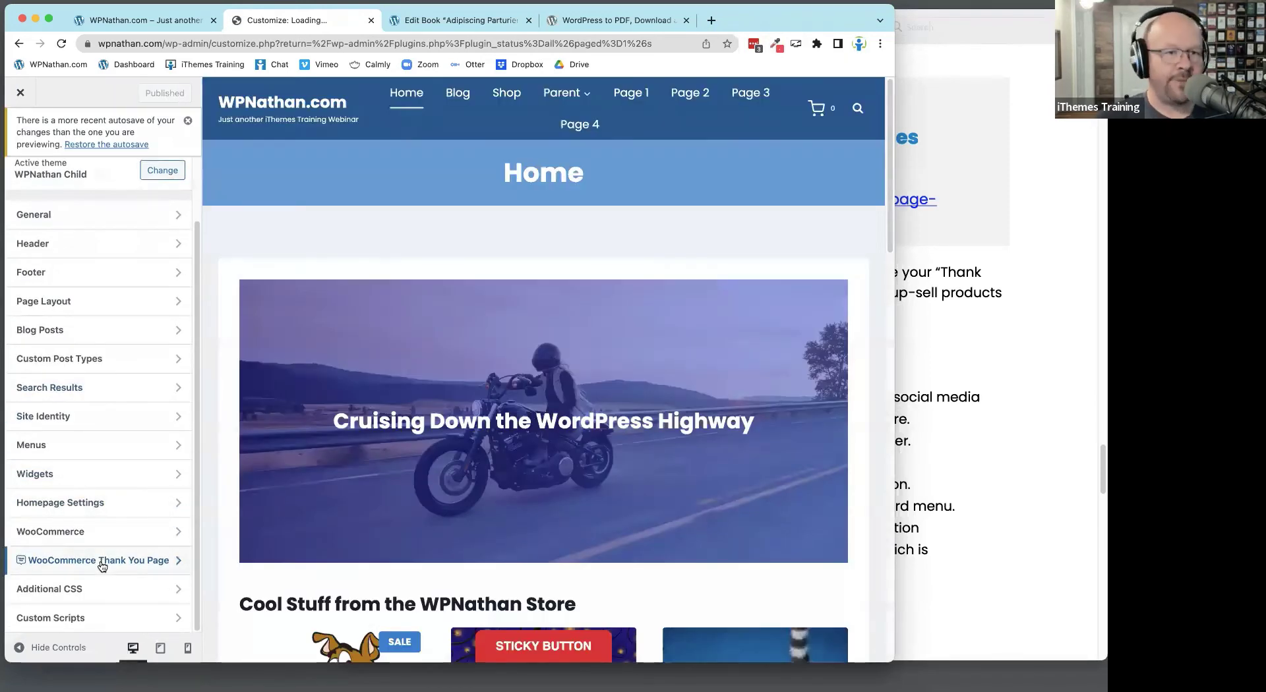
click(102, 560)
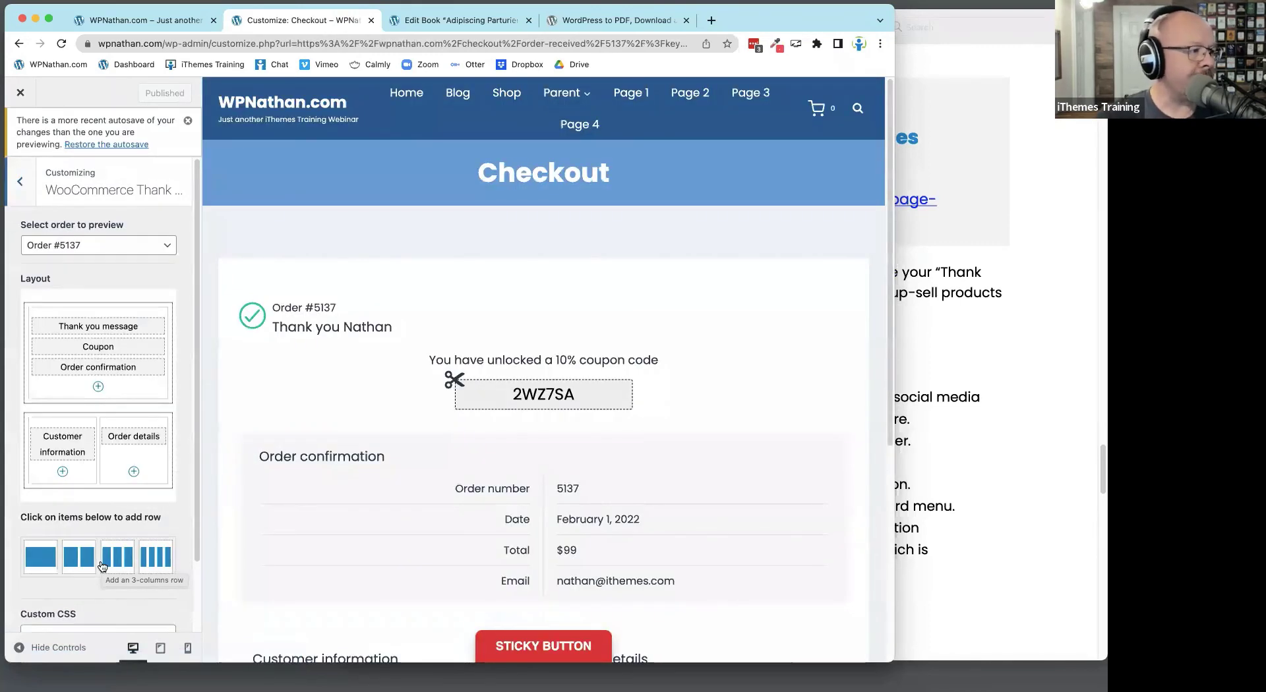
scroll(699, 350, down, 5)
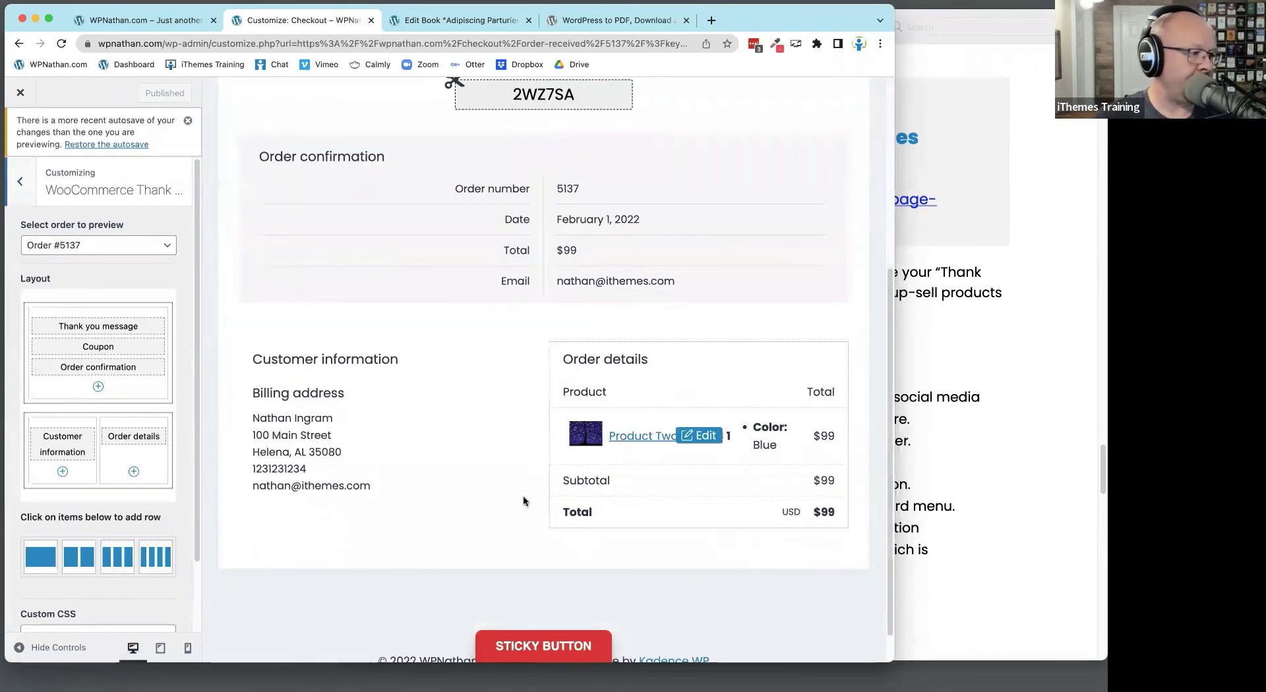
scroll(681, 328, up, 5)
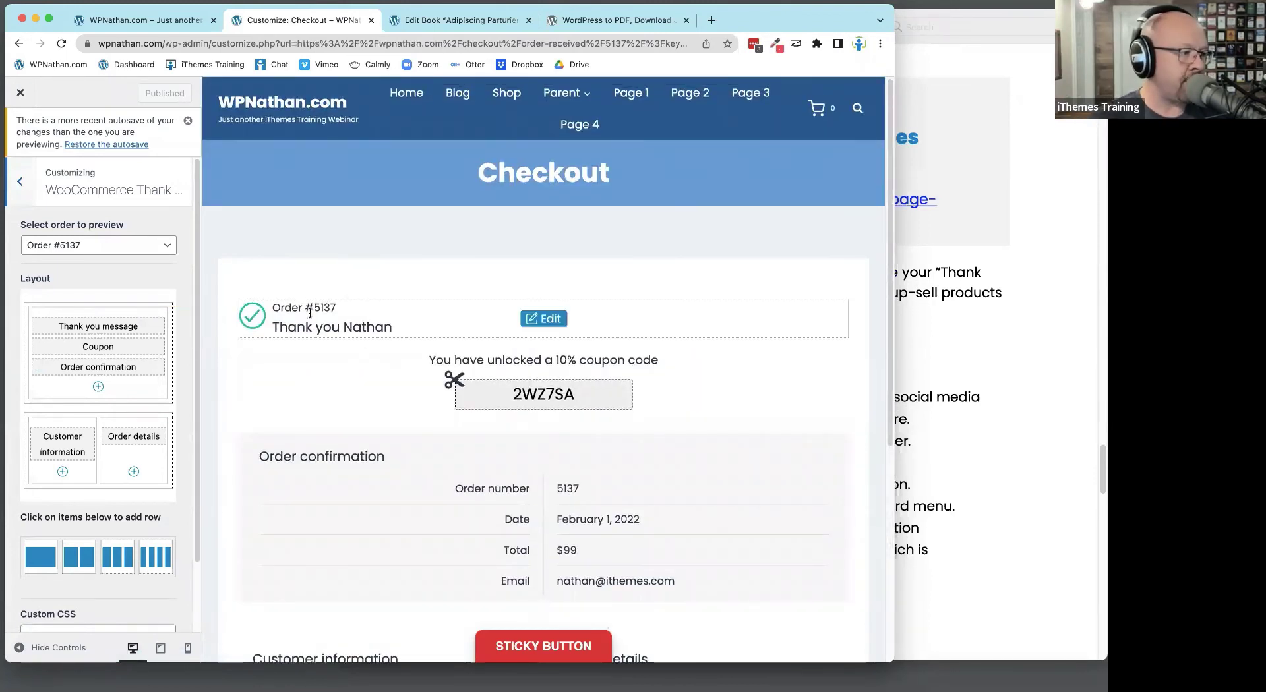
Open the thank you message element for editing and examine the {order_number} shortcode in its Header Text
click(543, 318)
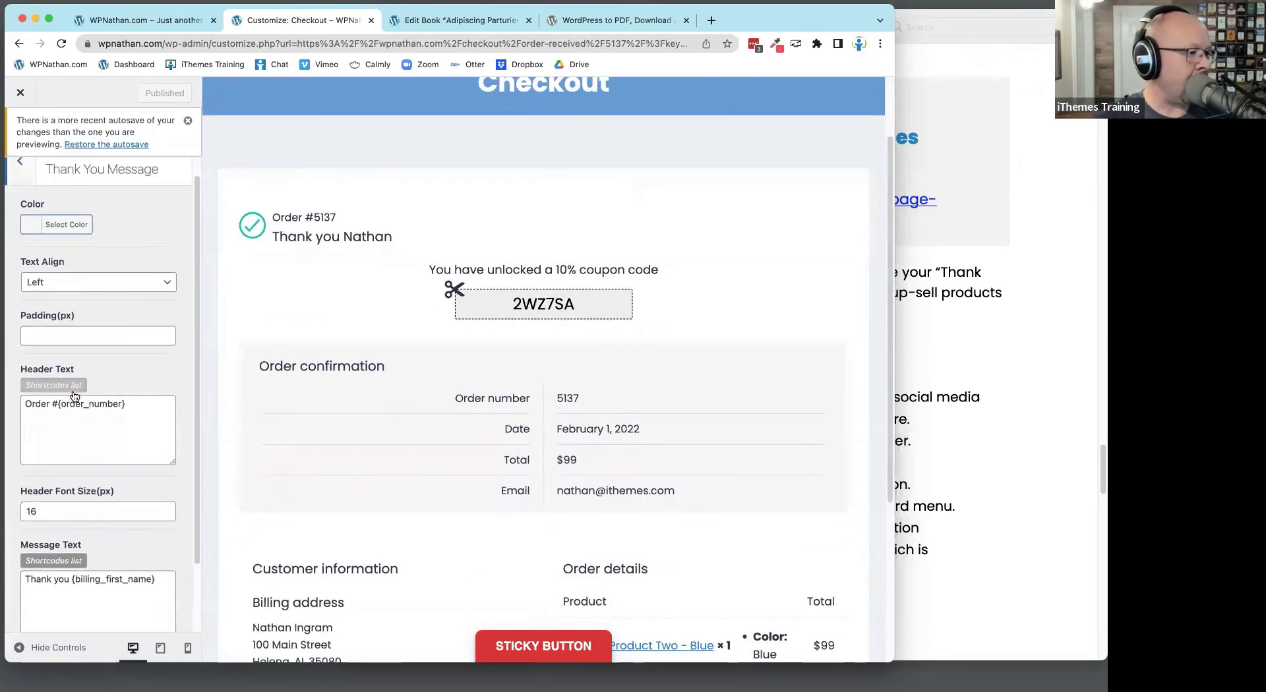
drag(127, 405, 64, 410)
click(57, 405)
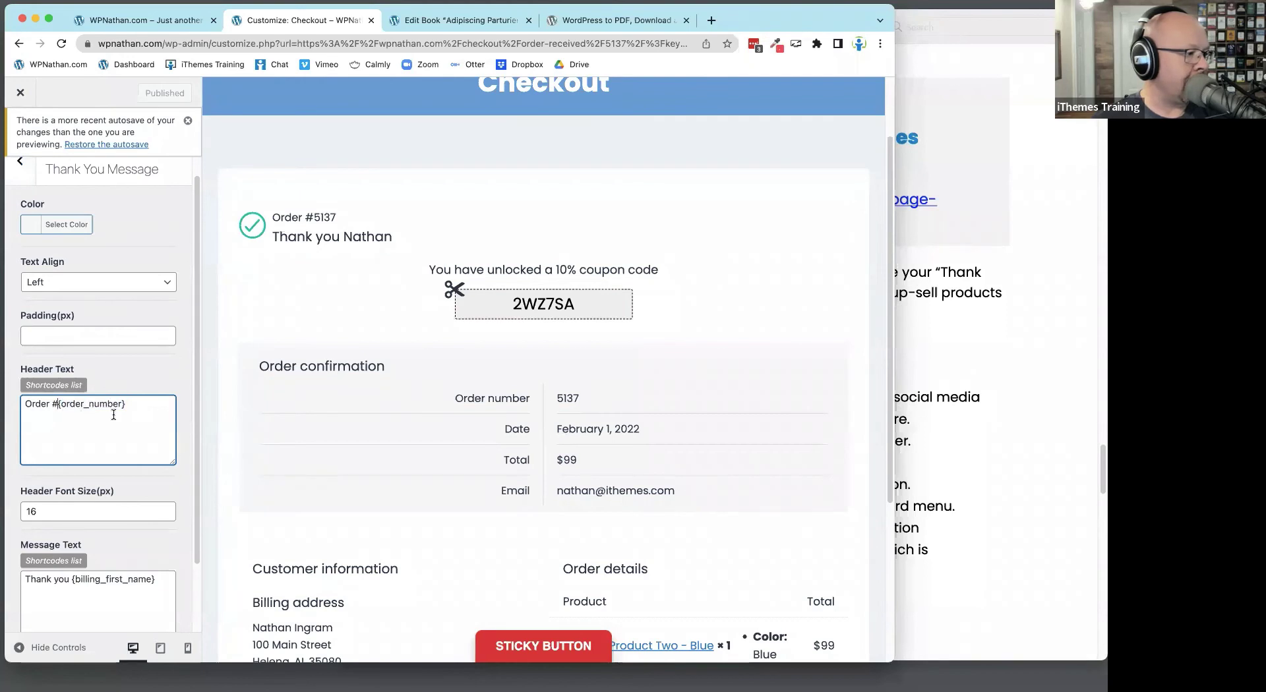
Review the list of available shortcodes for the message's Header Text and return to the thank you page layout
click(53, 386)
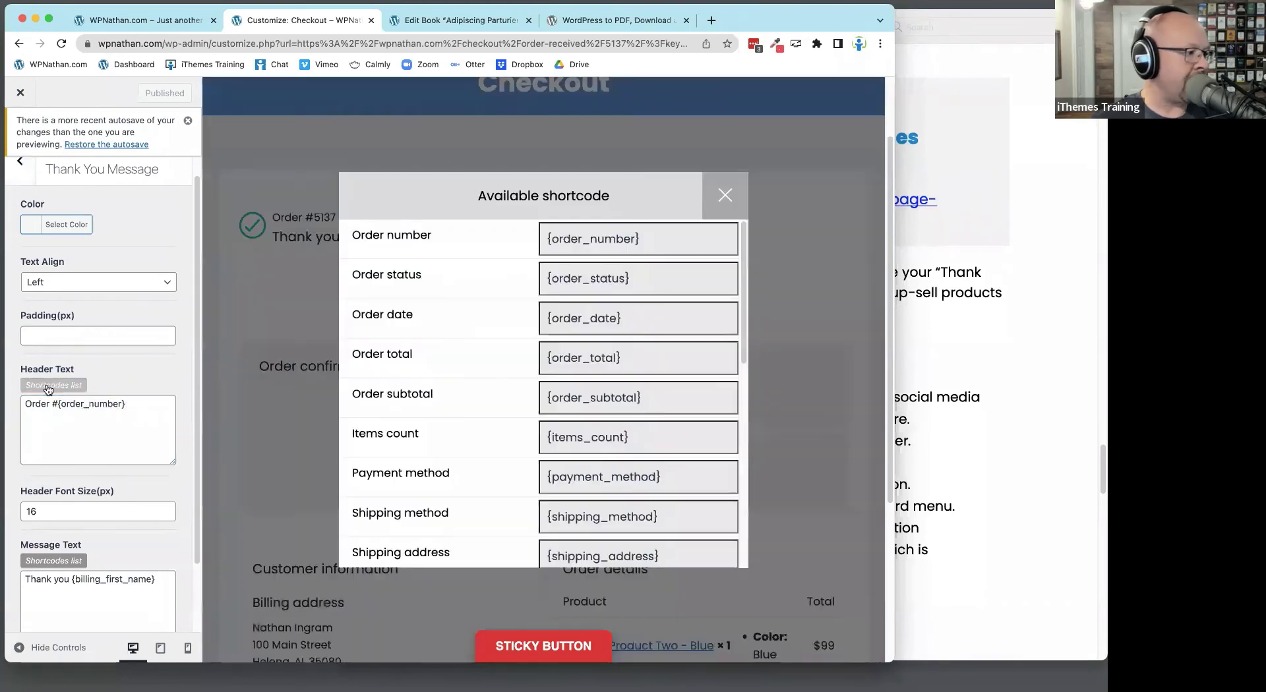
scroll(599, 370, down, 10)
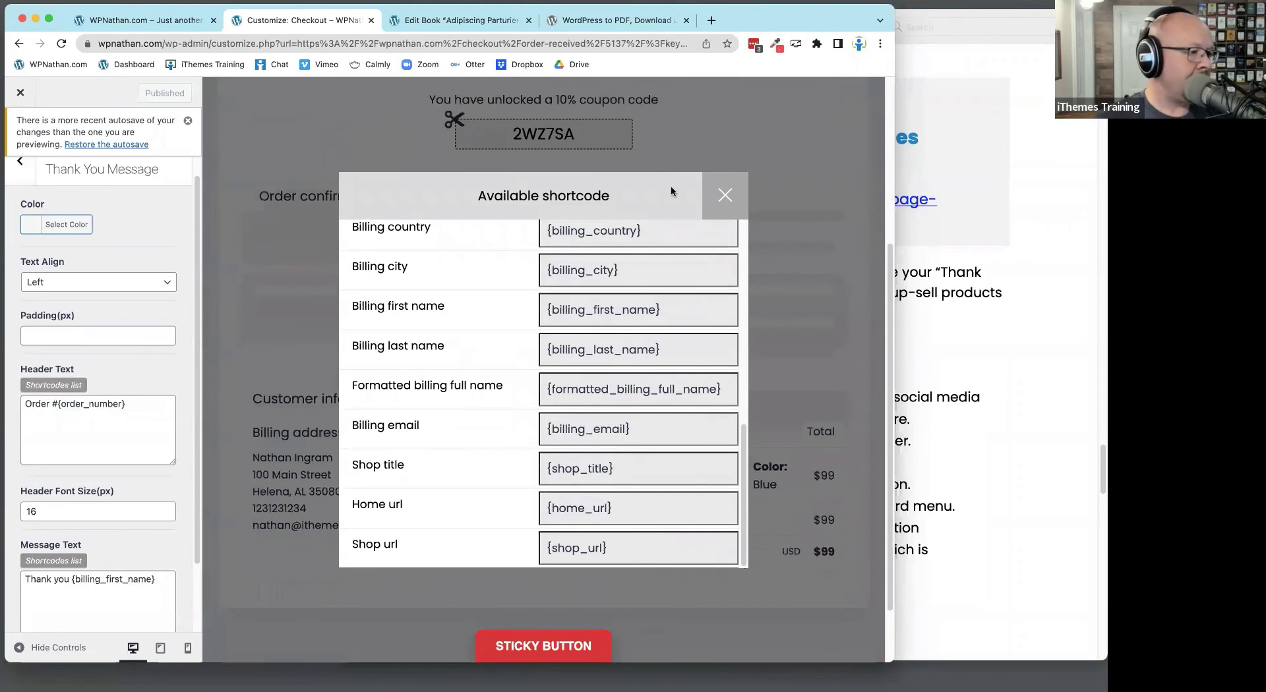
click(725, 195)
scroll(461, 254, up, 4)
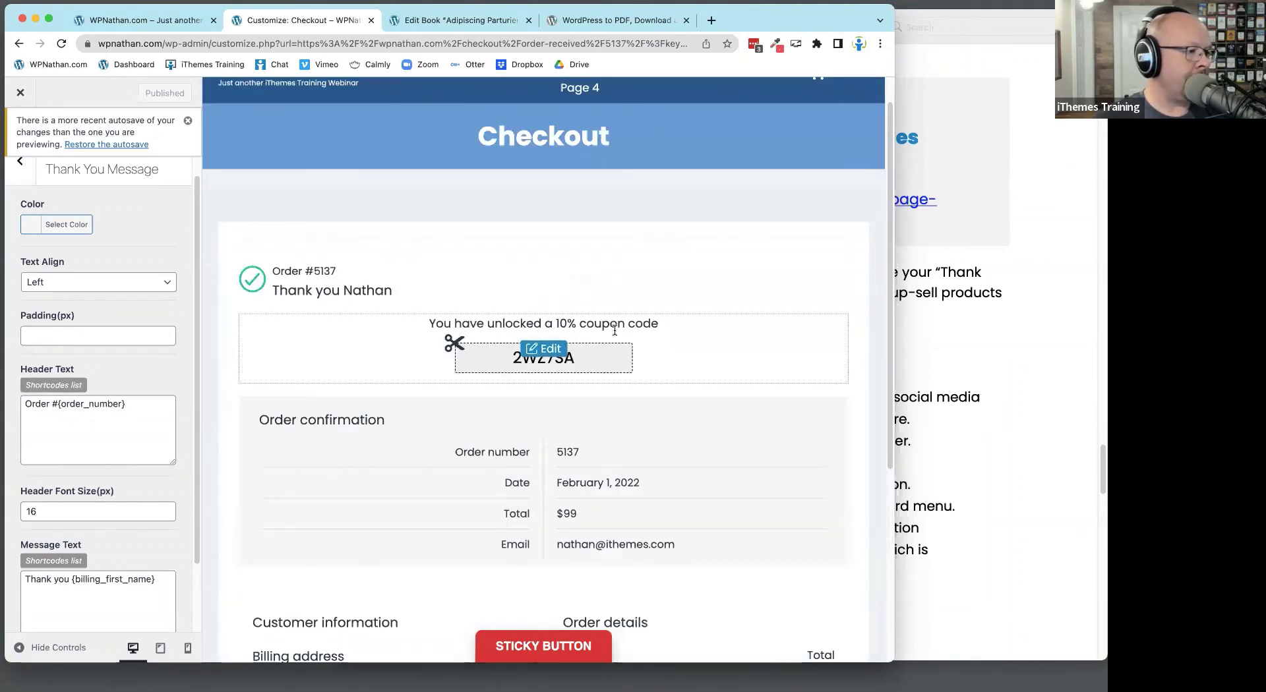
click(20, 162)
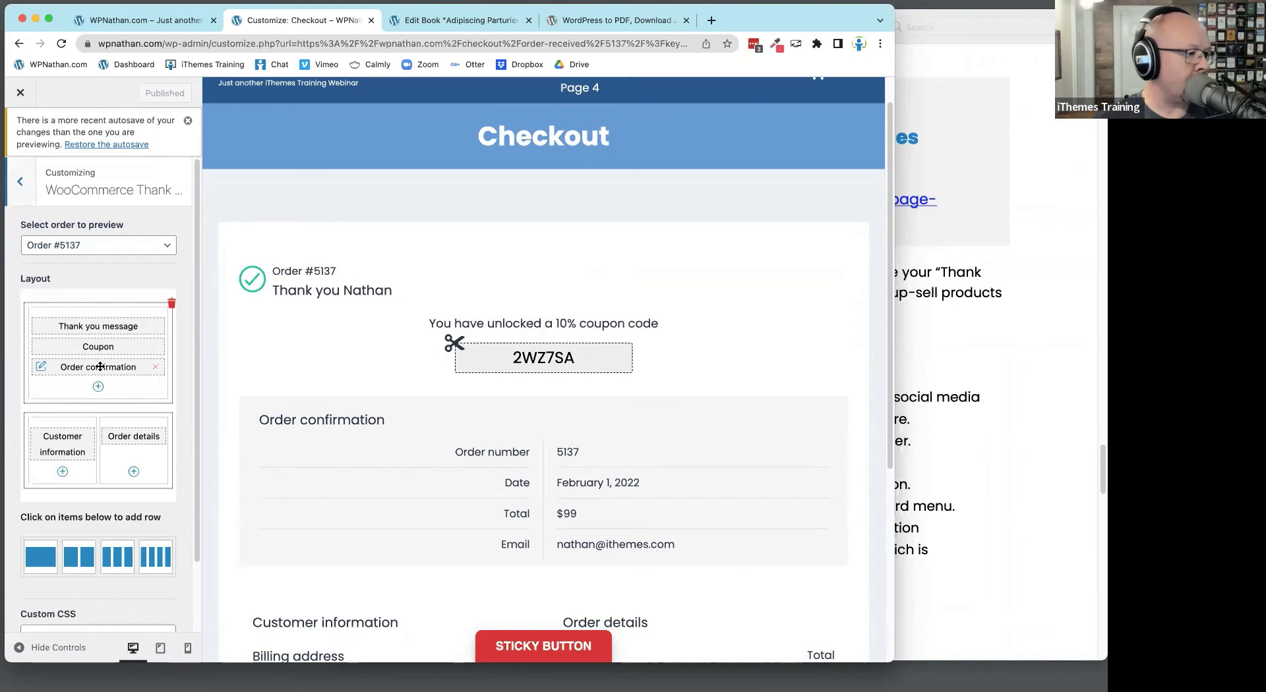
Try moving the Thank you message below the Coupon in the layout and put it back above the Coupon
drag(97, 326, 97, 353)
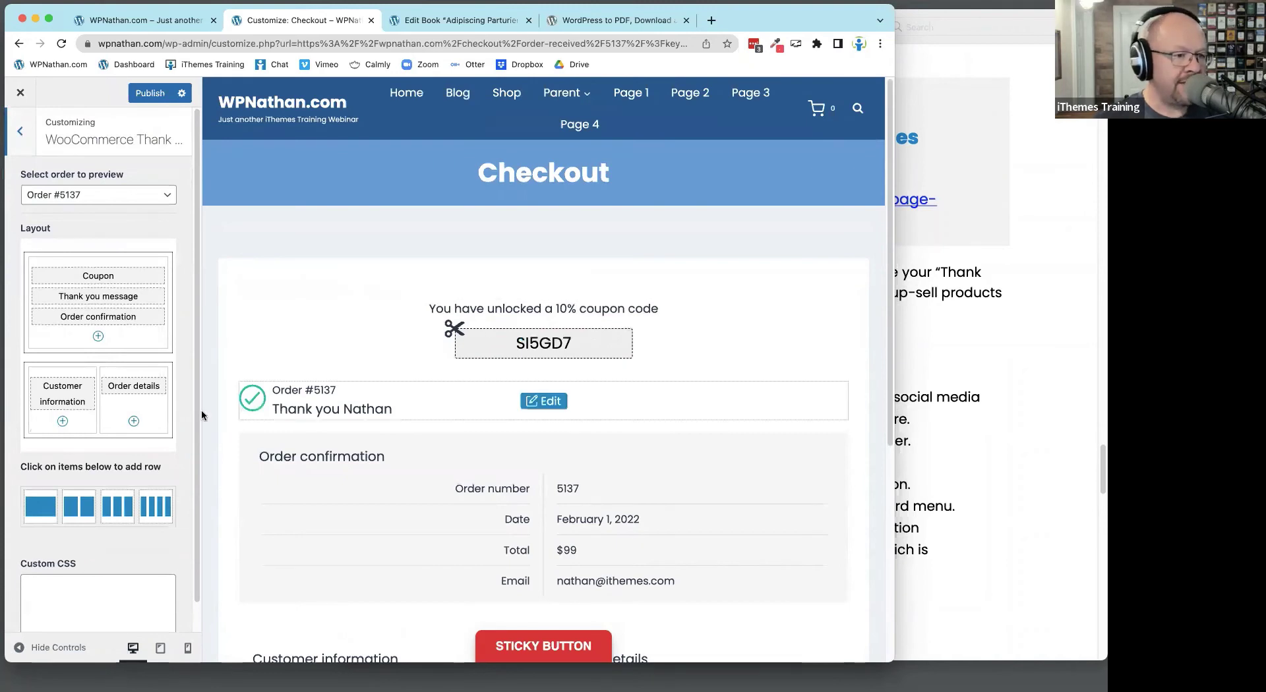
drag(106, 297, 104, 267)
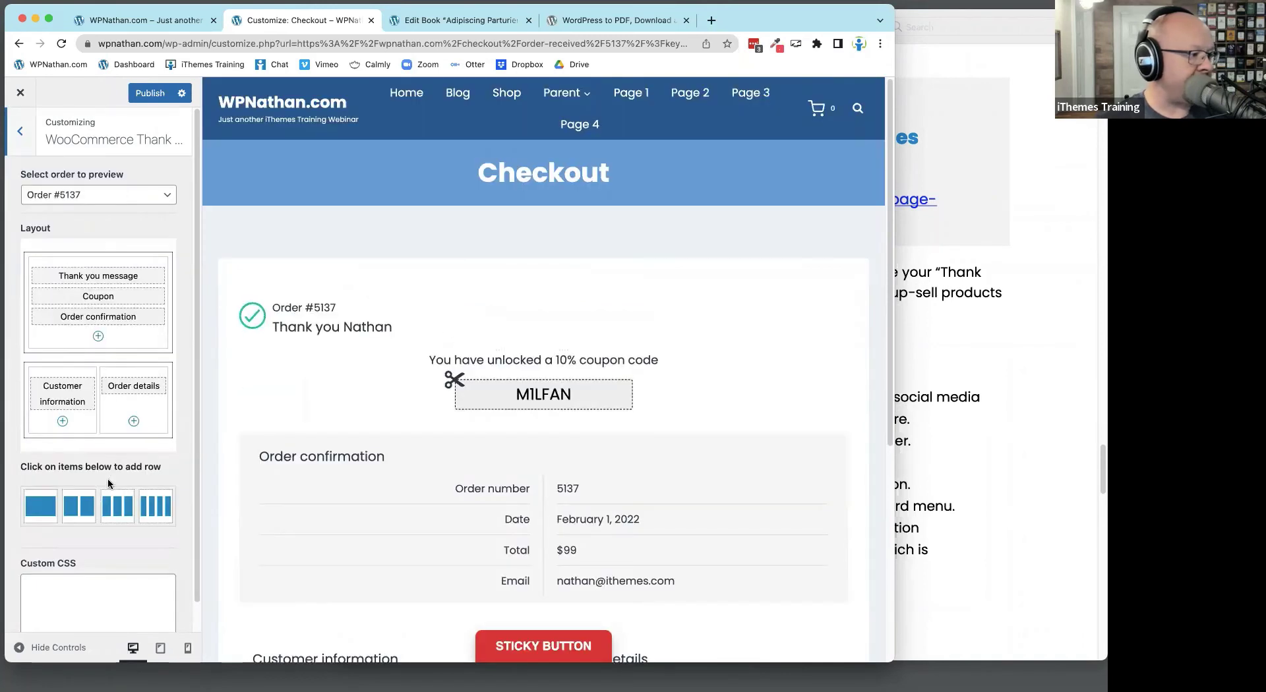
Add a one-column row at the end of the layout and insert the Social icons component in it
click(41, 504)
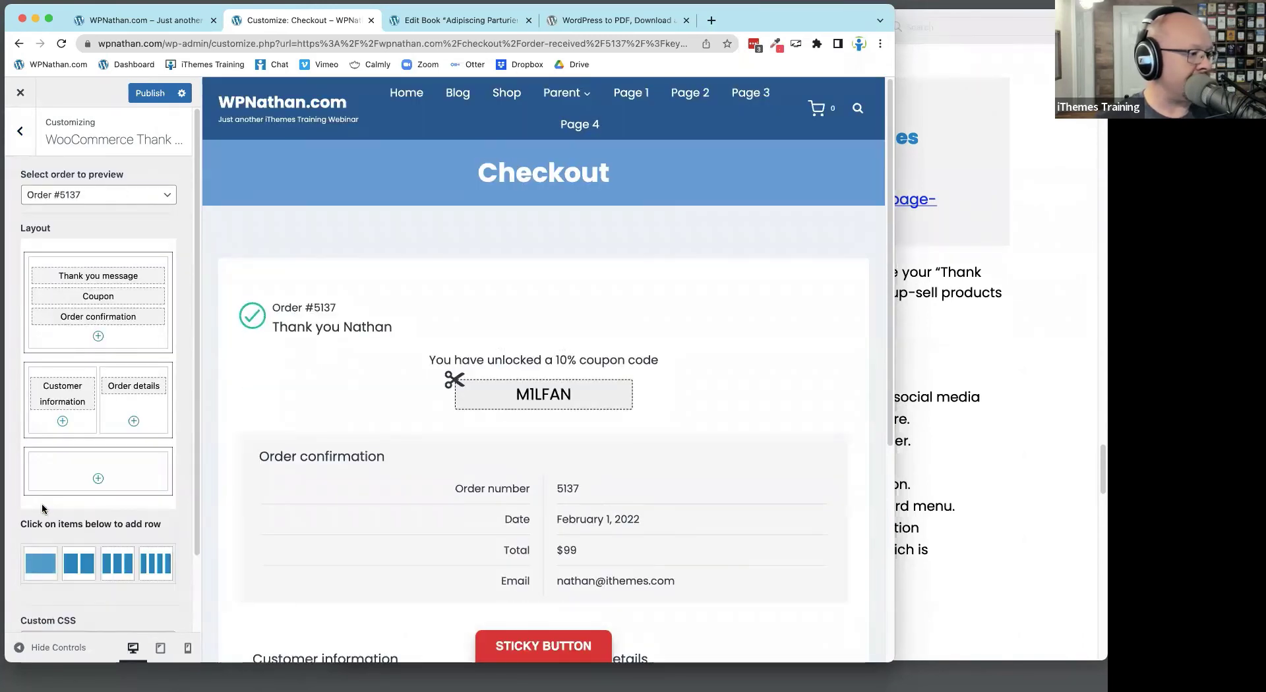
click(98, 478)
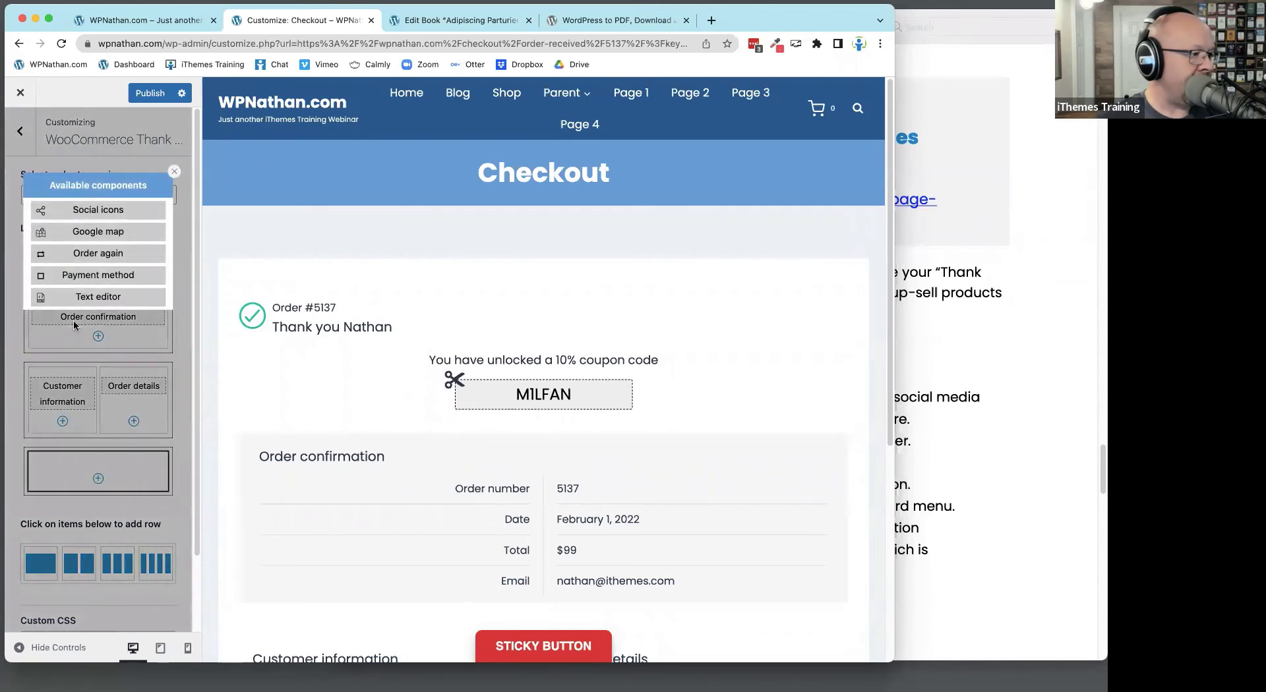
click(98, 210)
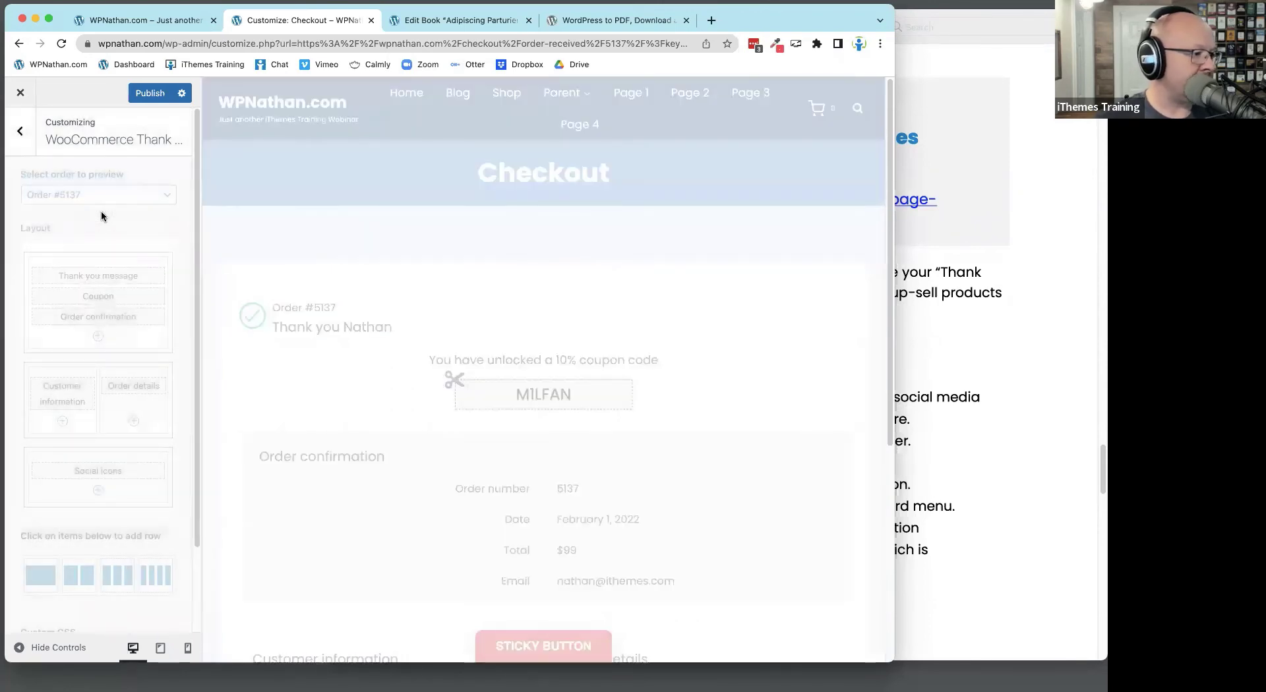
scroll(525, 476, down, 6)
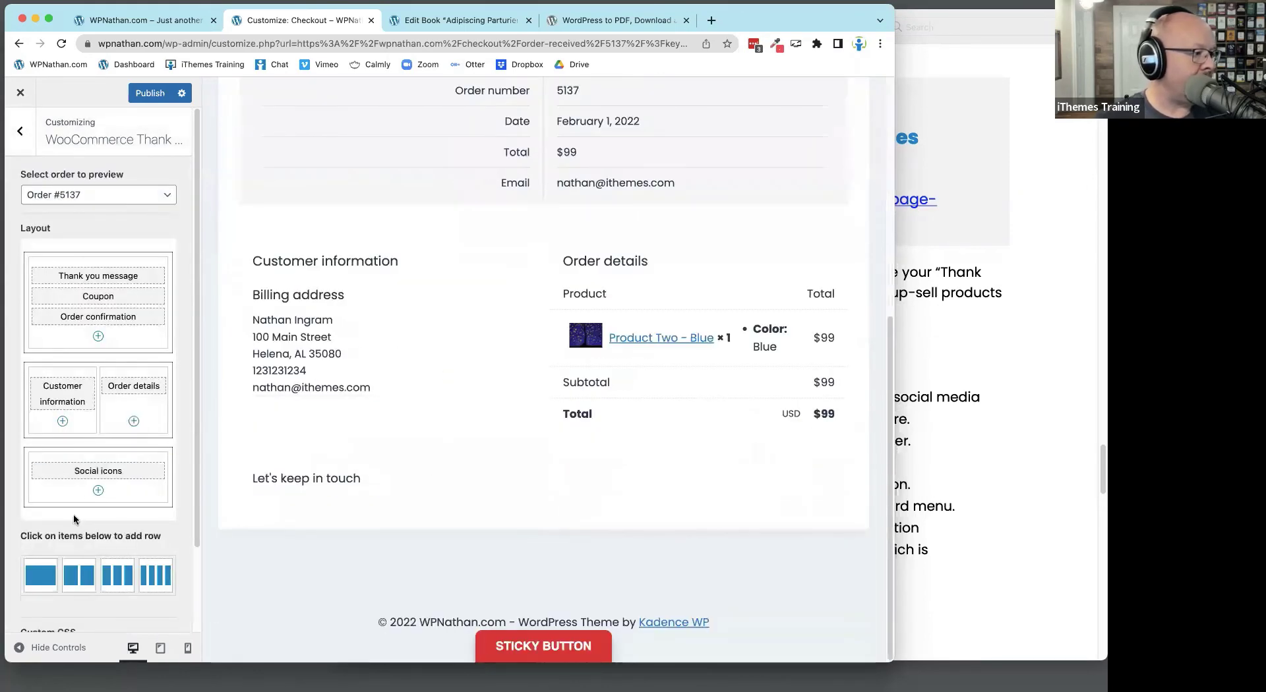
Set the Facebook, Twitter and Pinterest URLs of the Social icons component to # and return to the layout
click(41, 469)
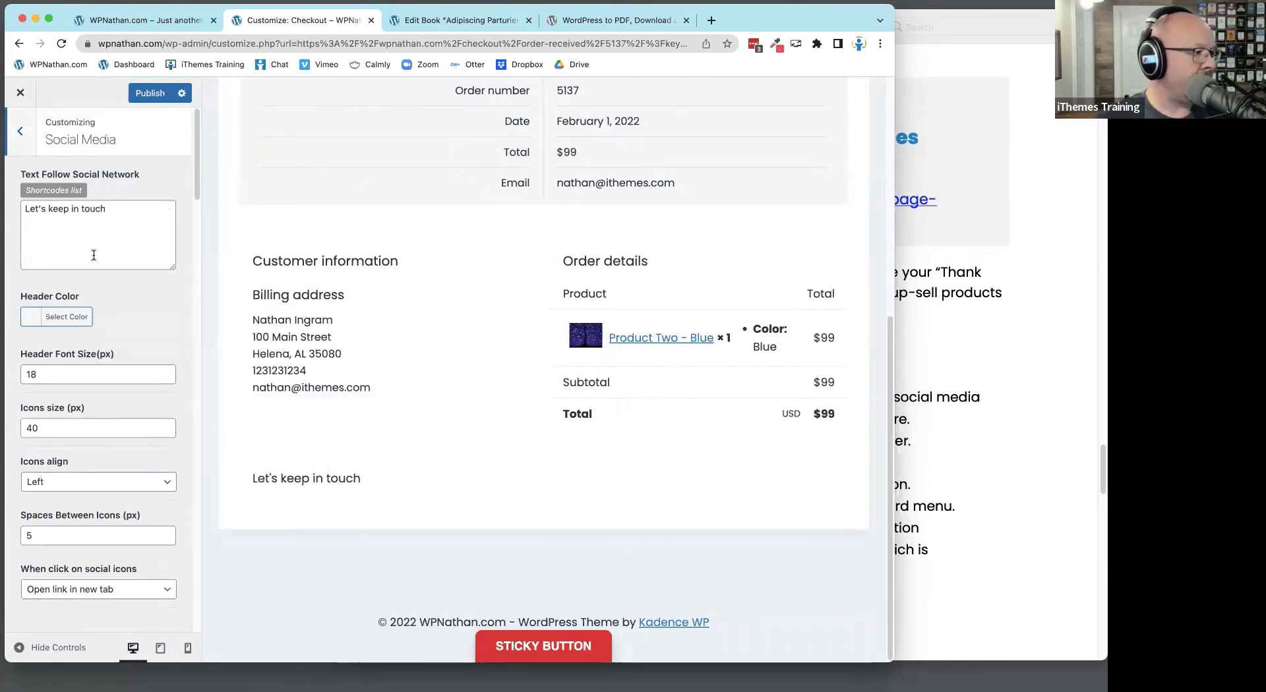
scroll(81, 272, down, 6)
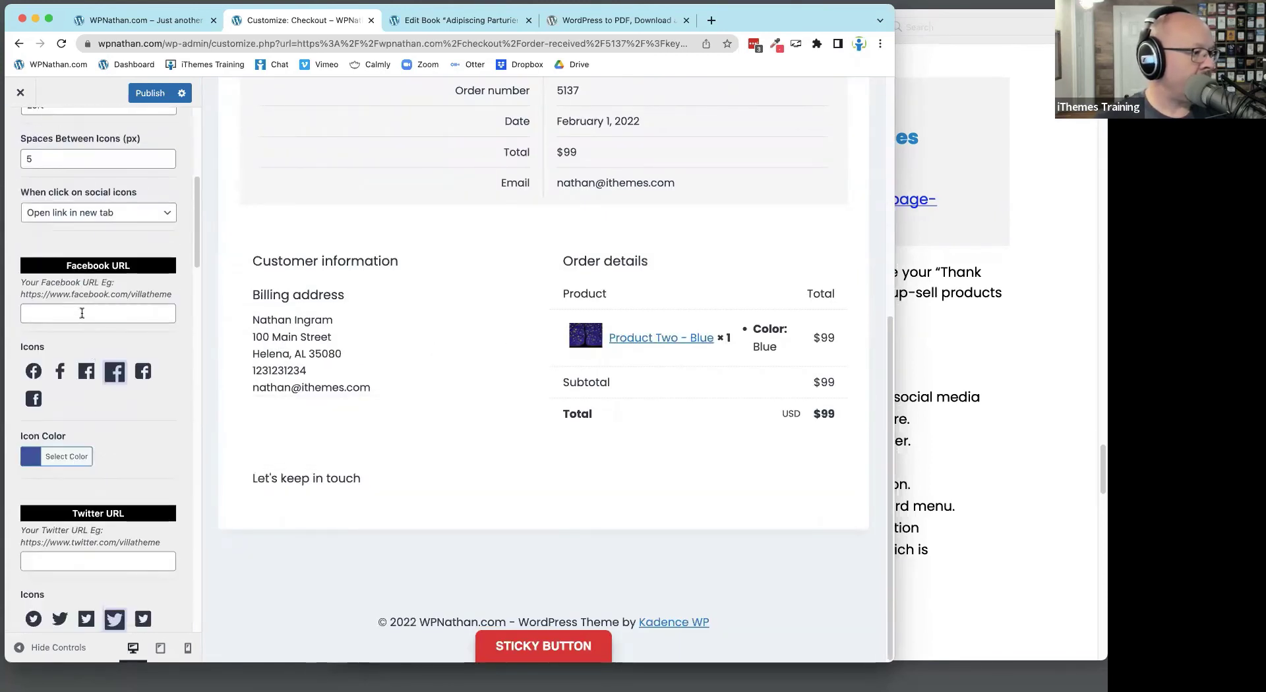
click(81, 314)
text(#)
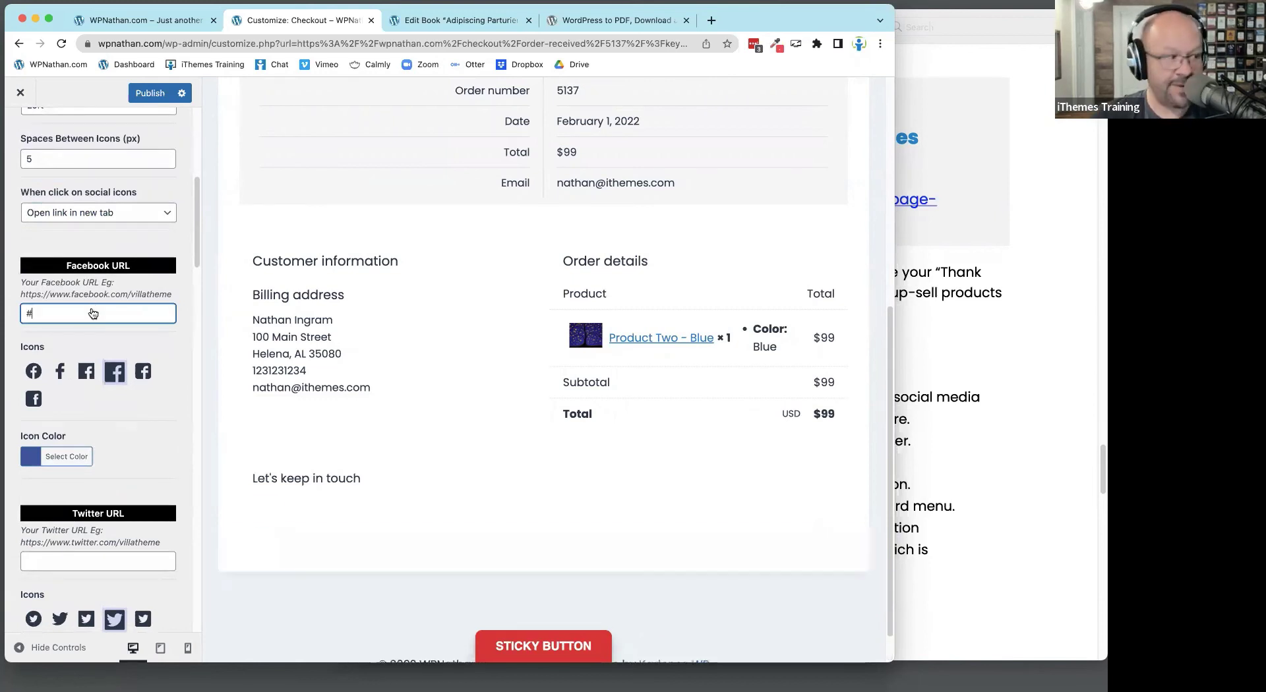
scroll(50, 457, down, 3)
click(102, 393)
text(#)
scroll(104, 496, down, 2)
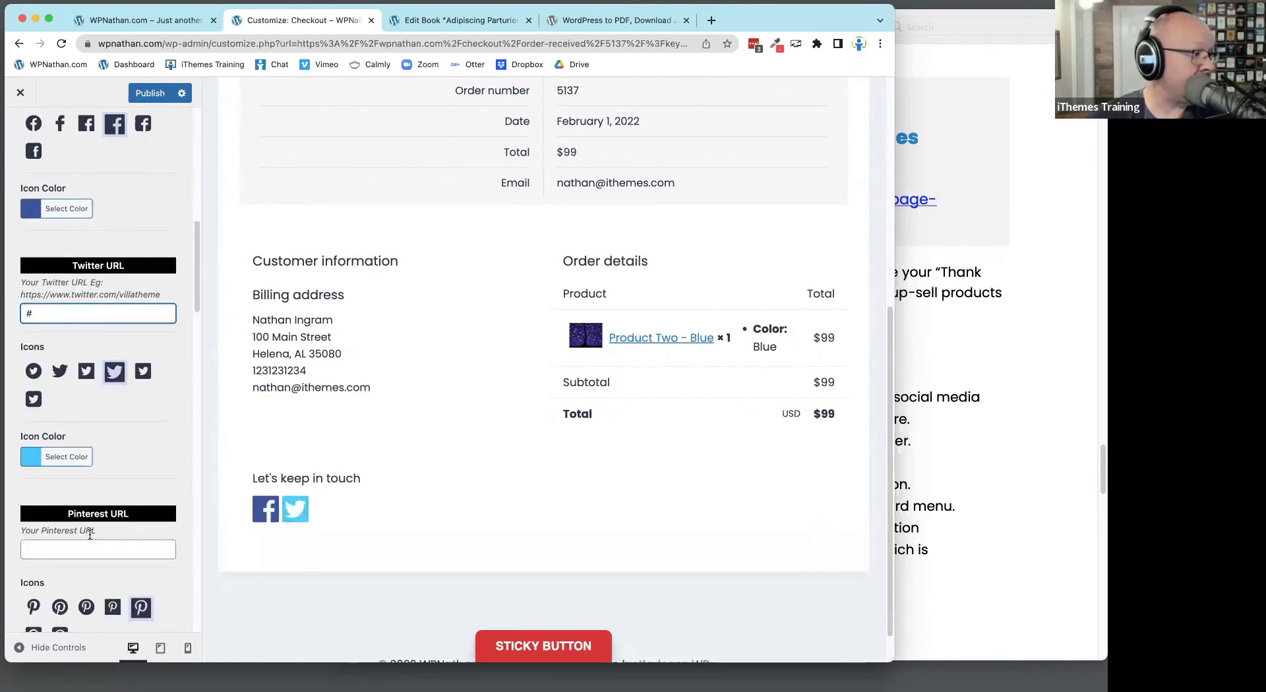
click(97, 549)
text(#)
scroll(66, 394, up, 5)
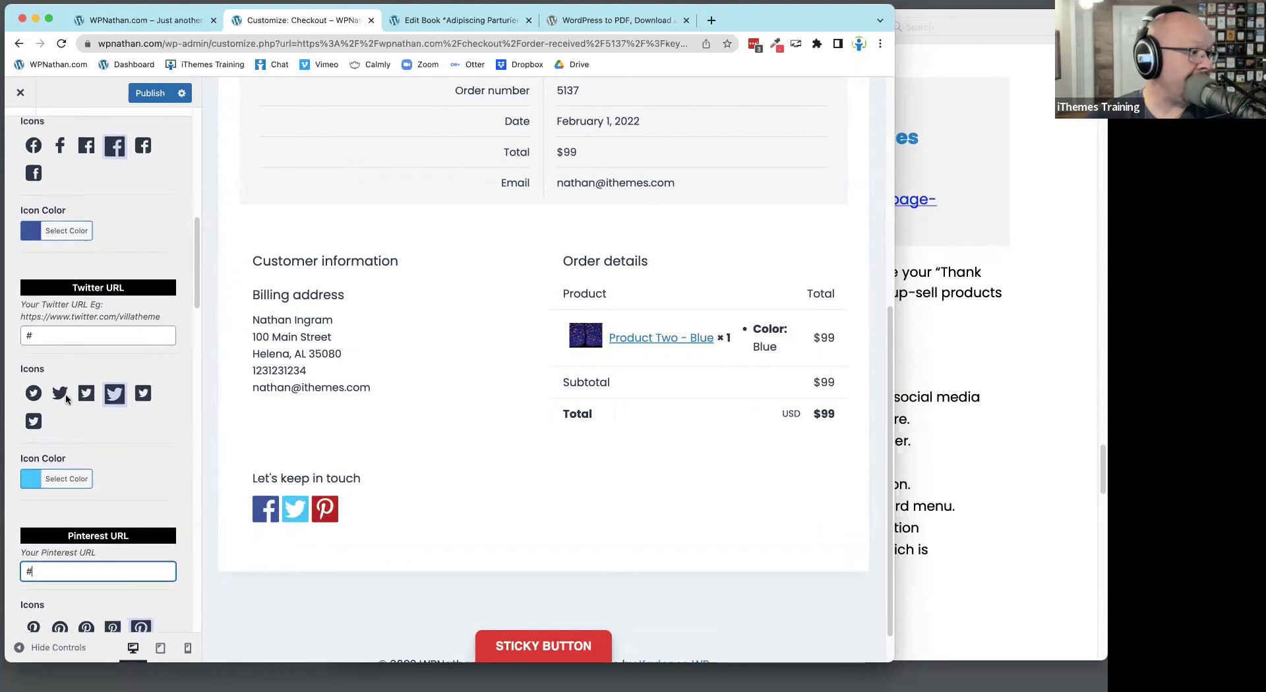
click(21, 124)
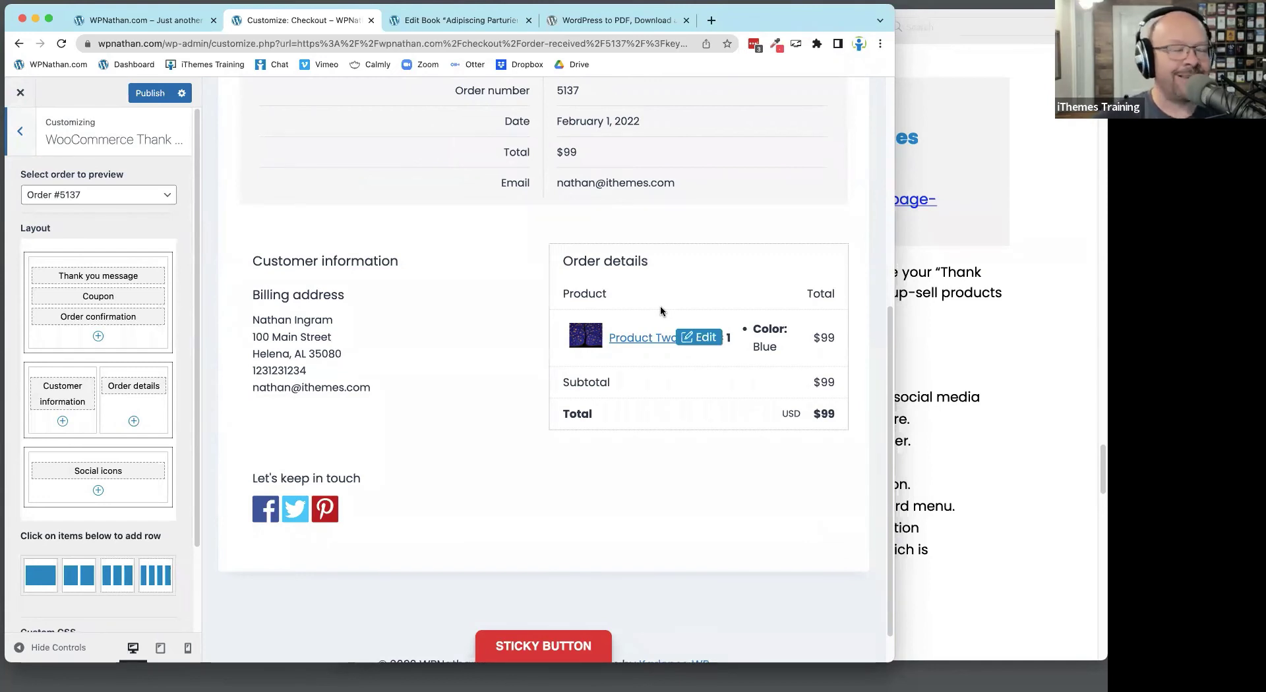
Review the order page preview and examine the Customer information component's color, border, header and address settings
scroll(347, 405, up, 6)
scroll(346, 405, down, 4)
scroll(346, 406, down, 3)
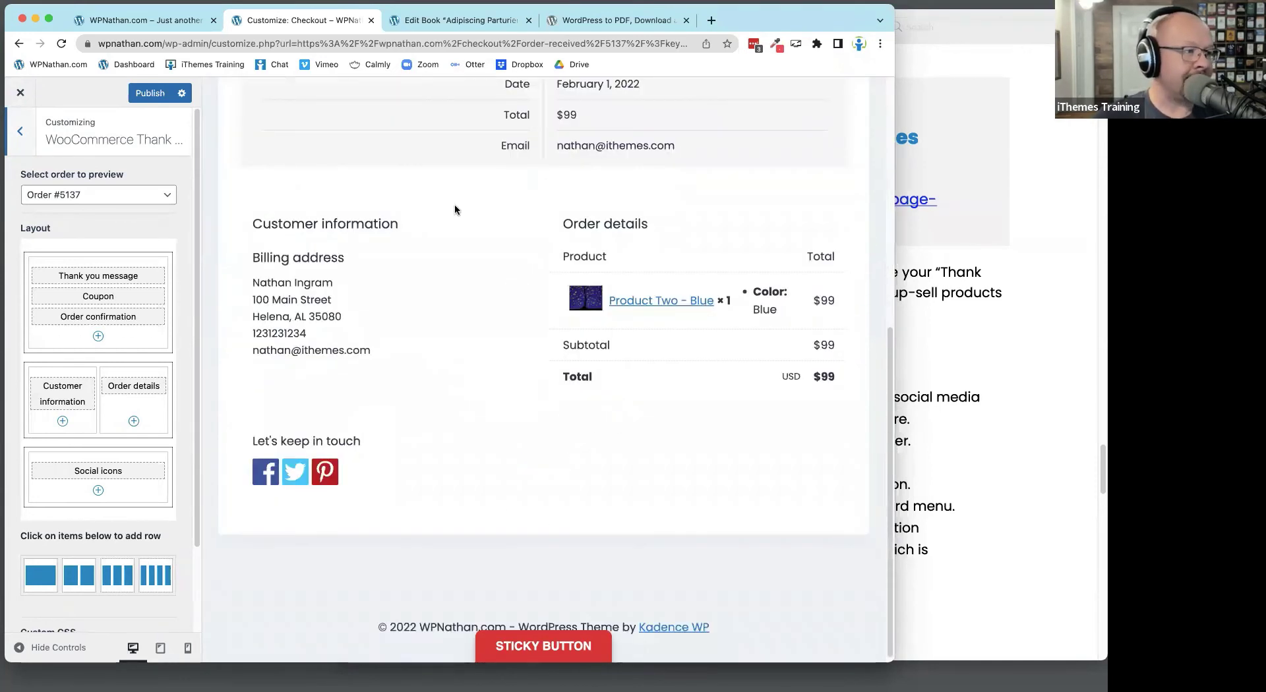
click(39, 395)
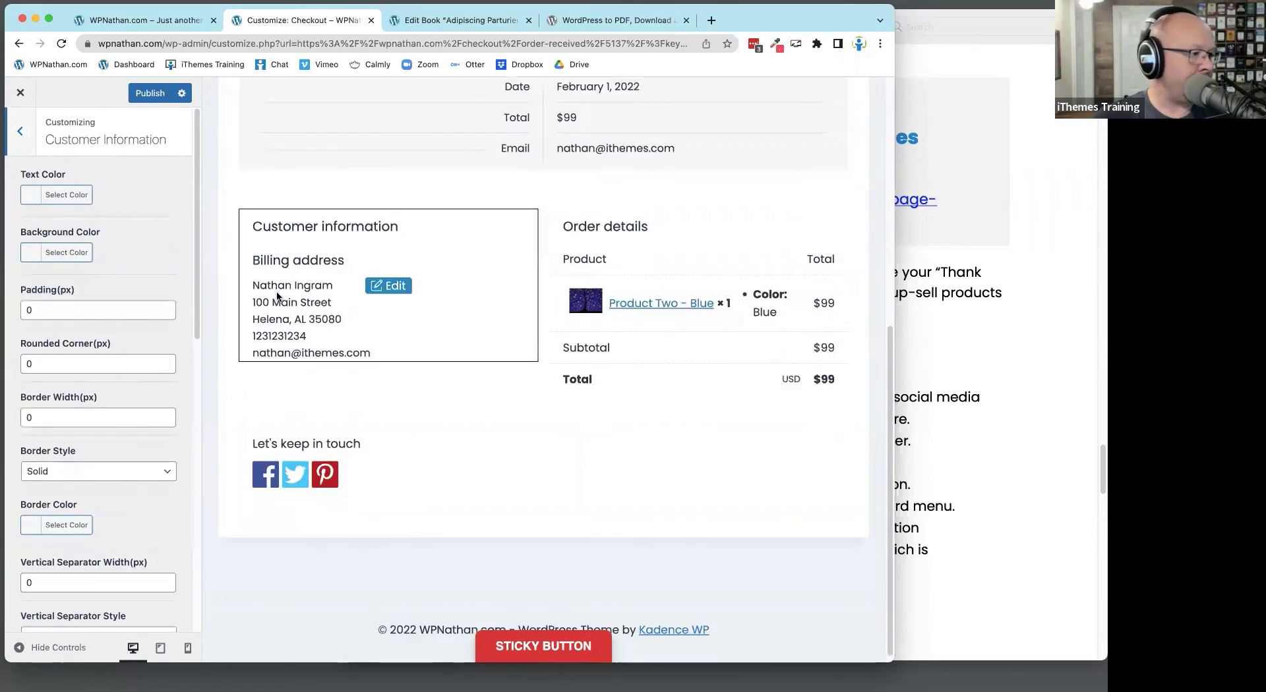
scroll(92, 317, down, 5)
scroll(77, 334, up, 5)
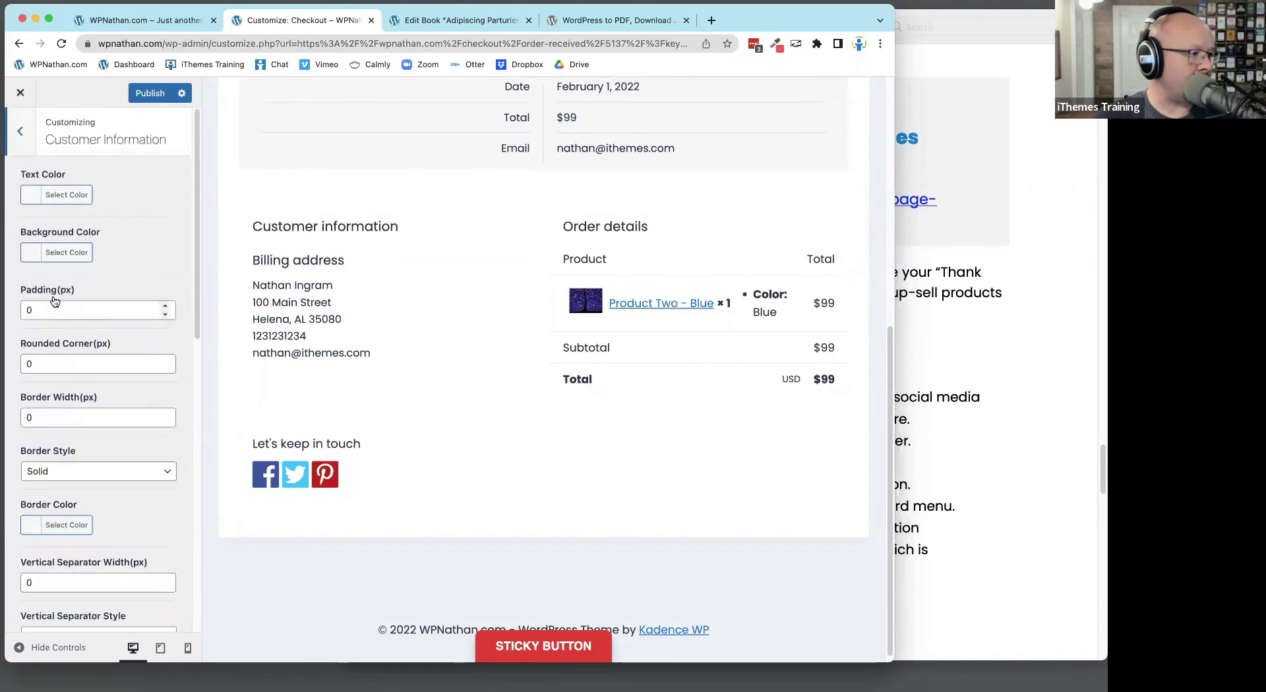
scroll(39, 382, down, 5)
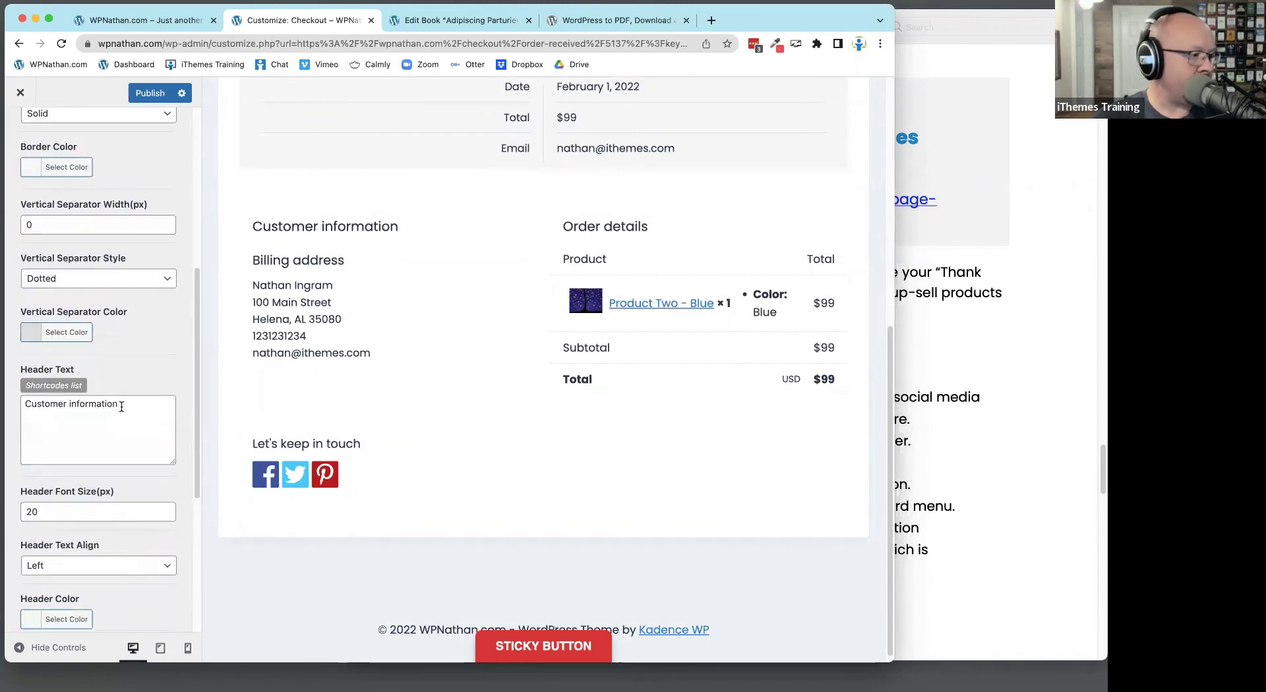
drag(120, 405, 38, 405)
click(133, 408)
scroll(132, 409, down, 5)
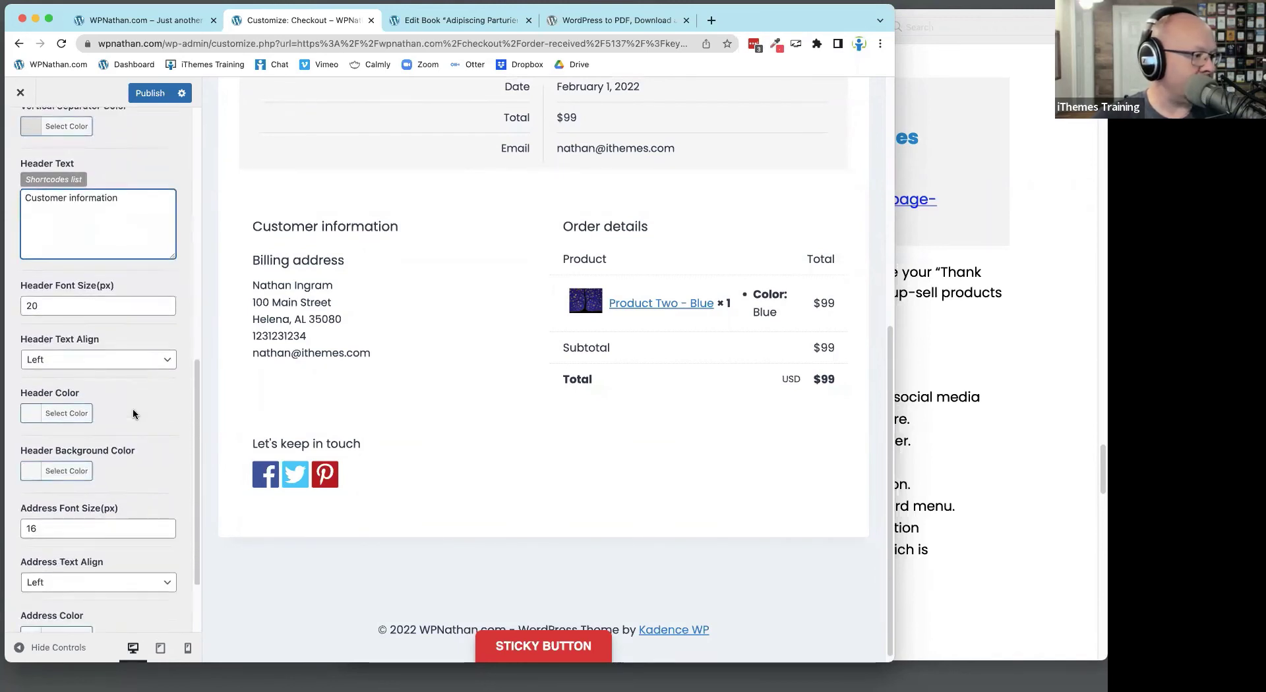
scroll(133, 412, up, 5)
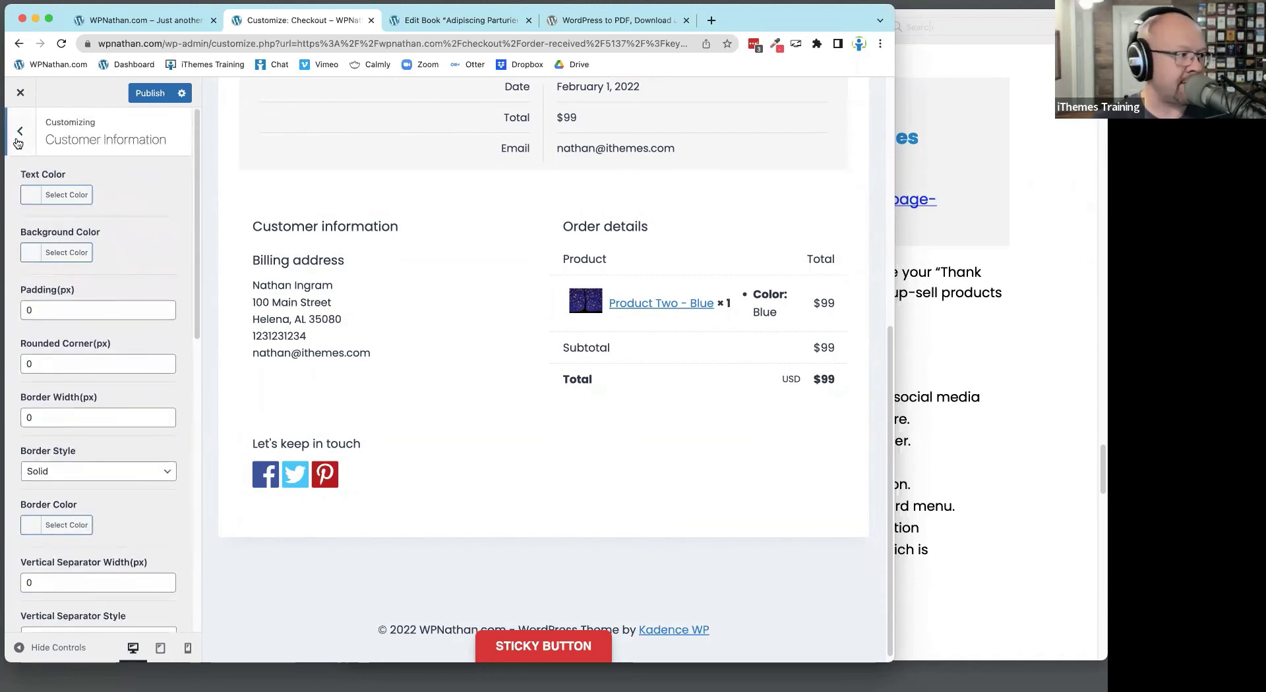
Return to the layout and move the Social icons component into the first row, above the Thank you message
key(Escape)
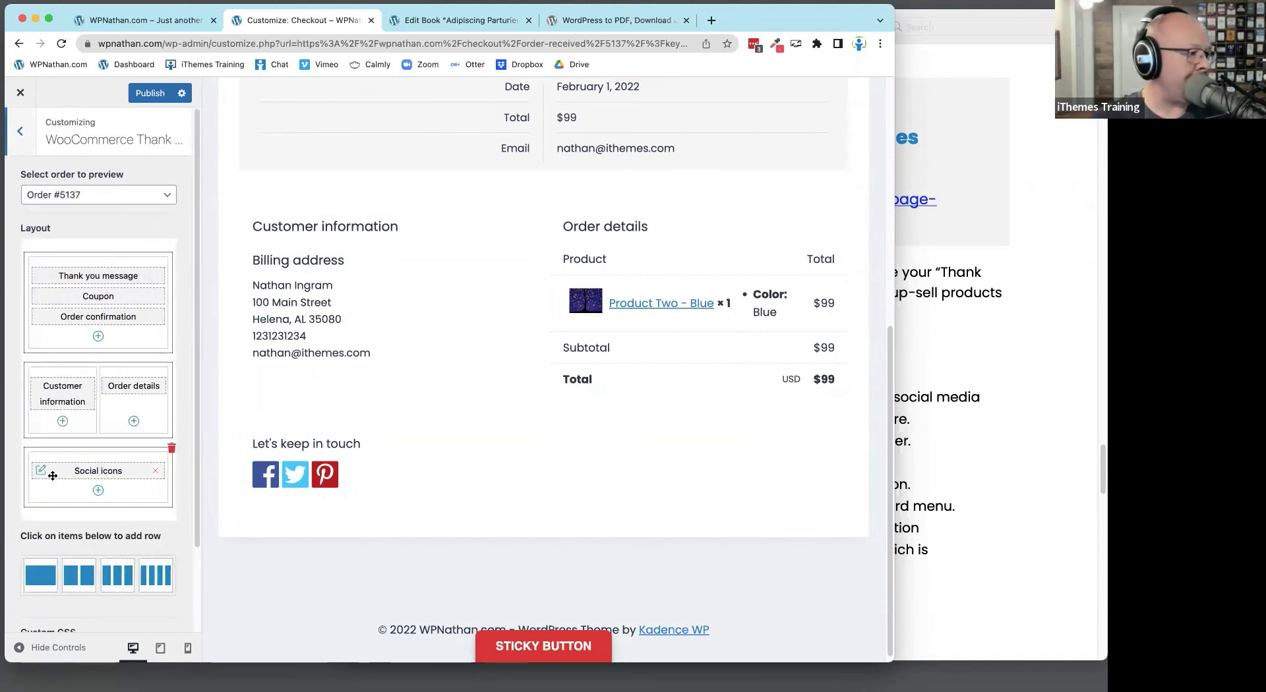
drag(51, 470, 100, 270)
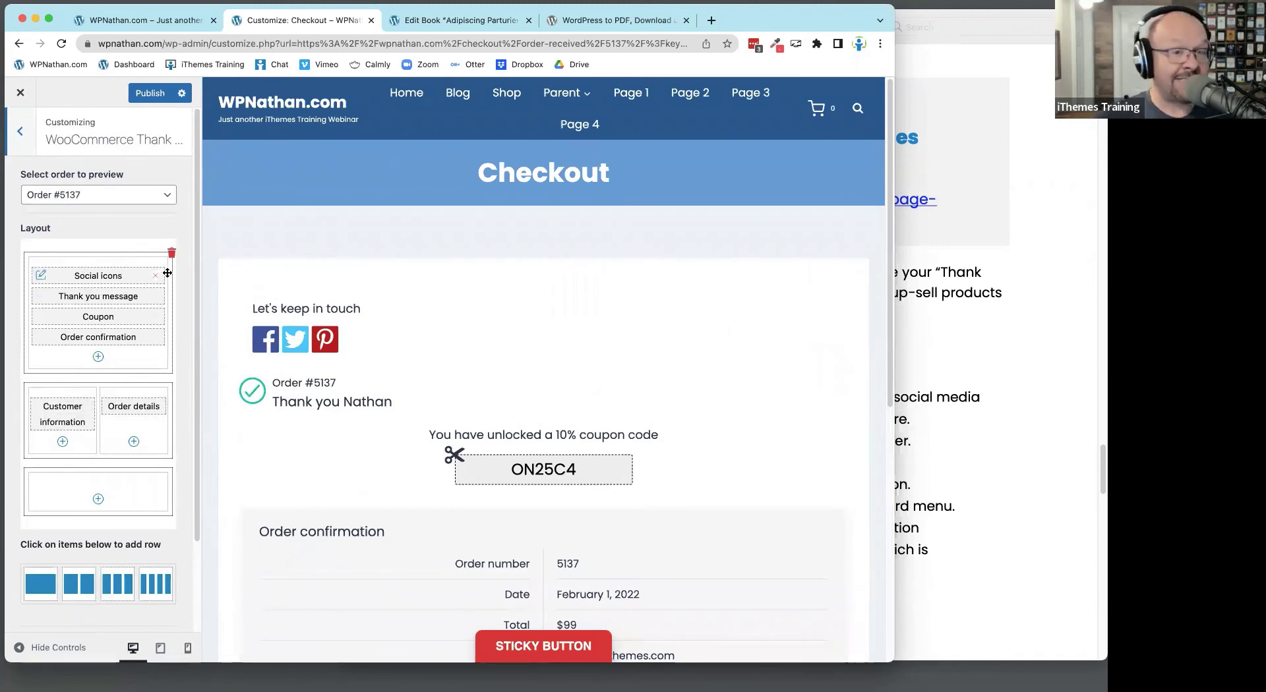
Switch to the May 2022 Plugin Roundup PDF and reread the remaining notes on Thank You Page Customizer
click(965, 258)
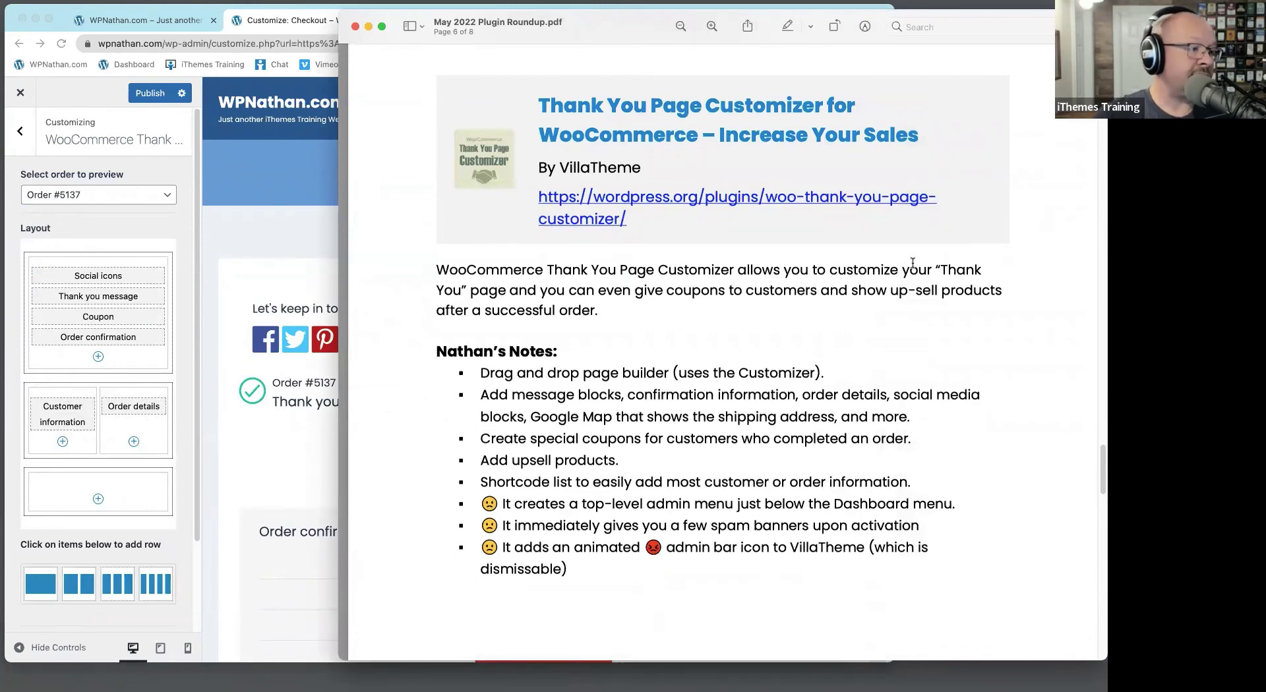
scroll(814, 438, down, 1)
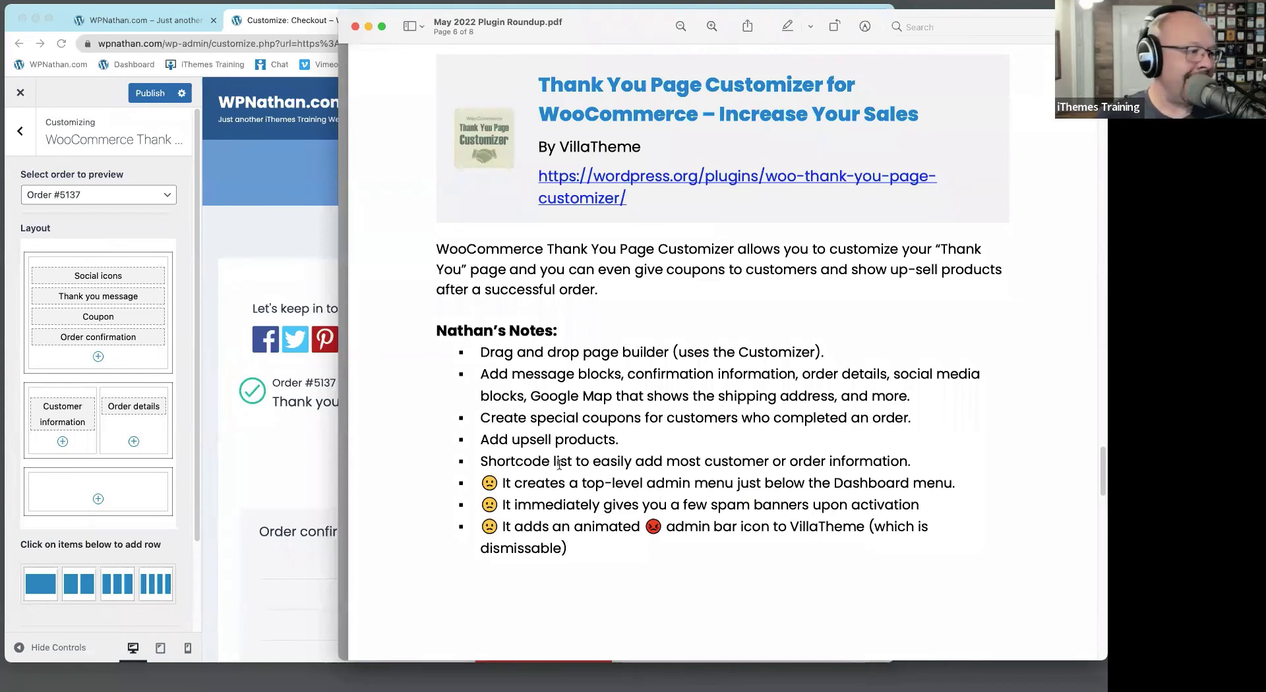
Switch back to Chrome, leave the Customizer without publishing and open the WordPress Dashboard
click(168, 22)
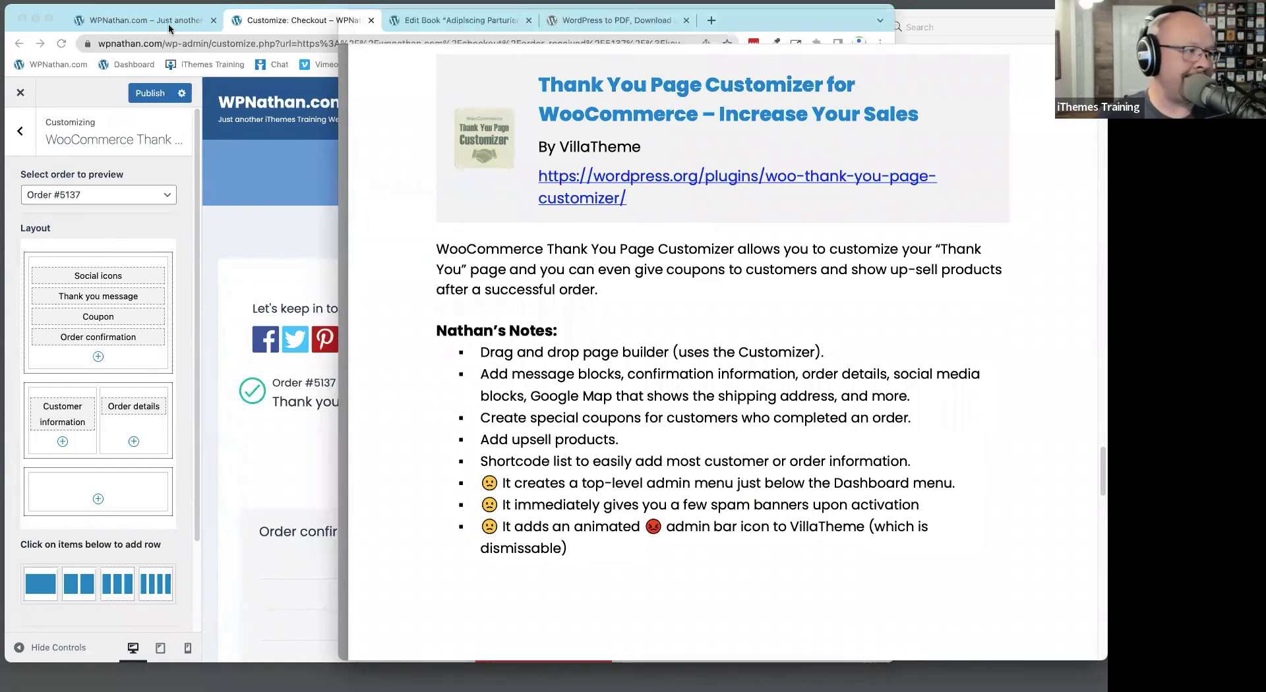
click(277, 20)
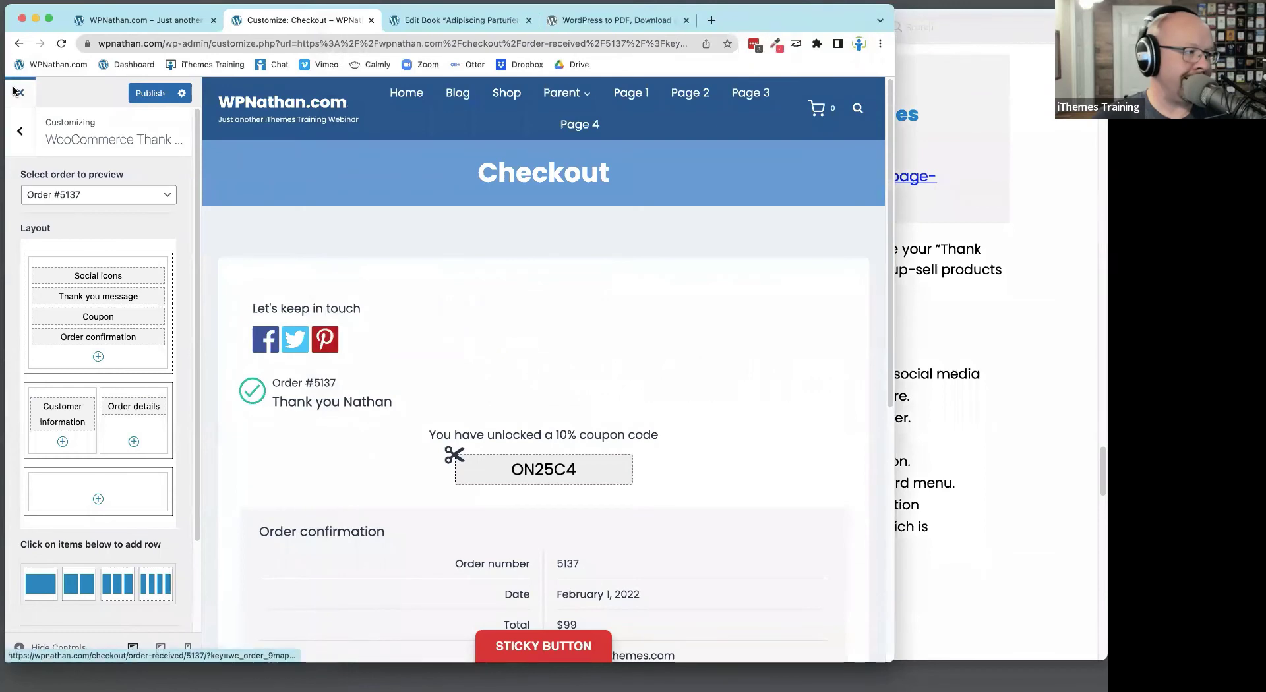
click(559, 134)
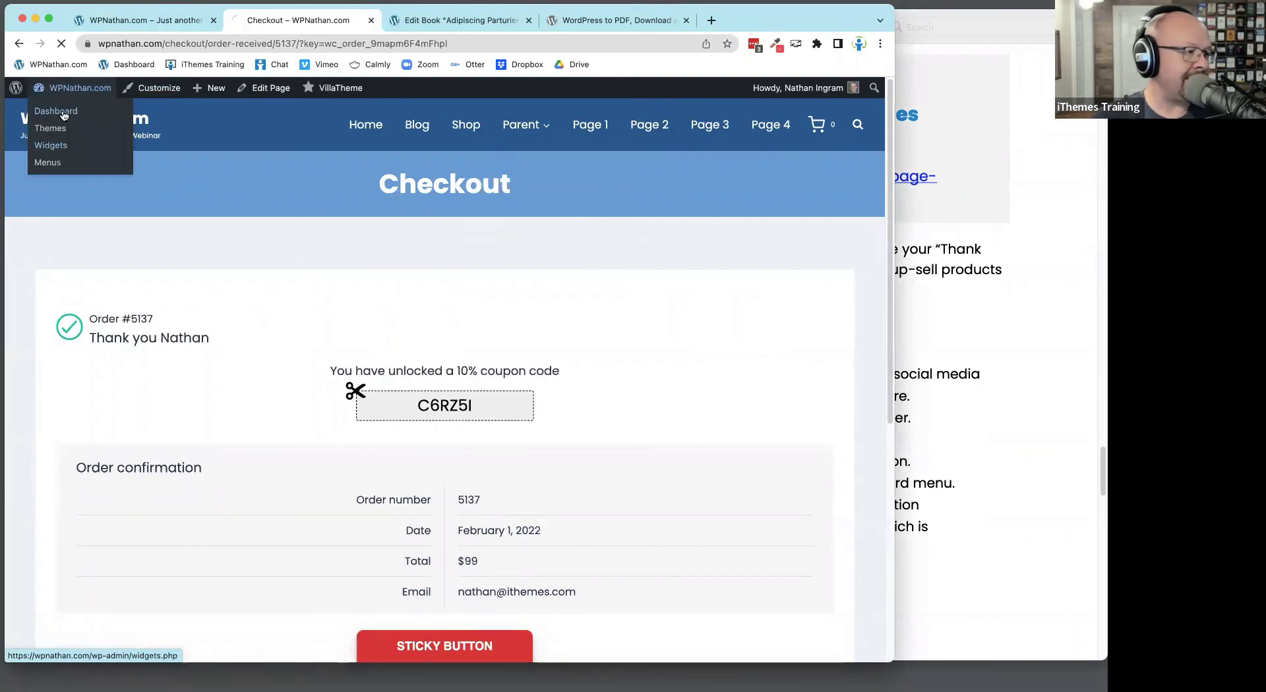
click(63, 113)
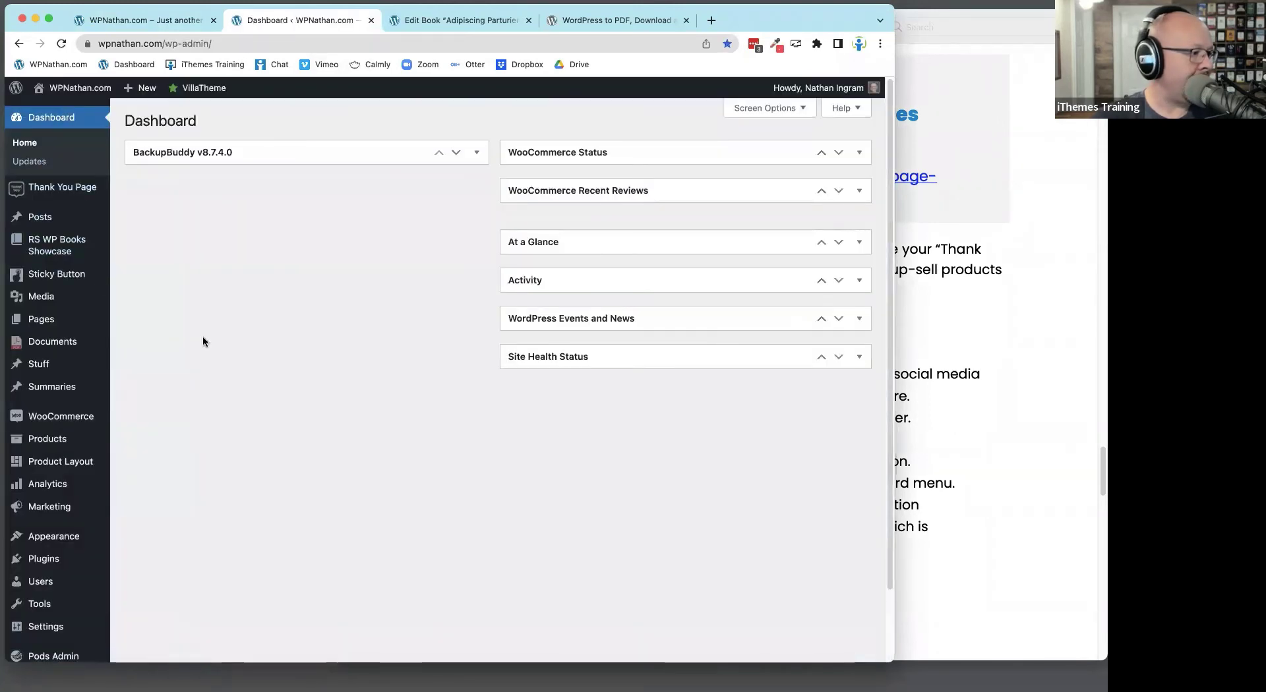
Examine the plugin's Thank You Page entry in the admin menu and the VillaTheme admin bar item against the PDF notes
scroll(203, 341, down, 3)
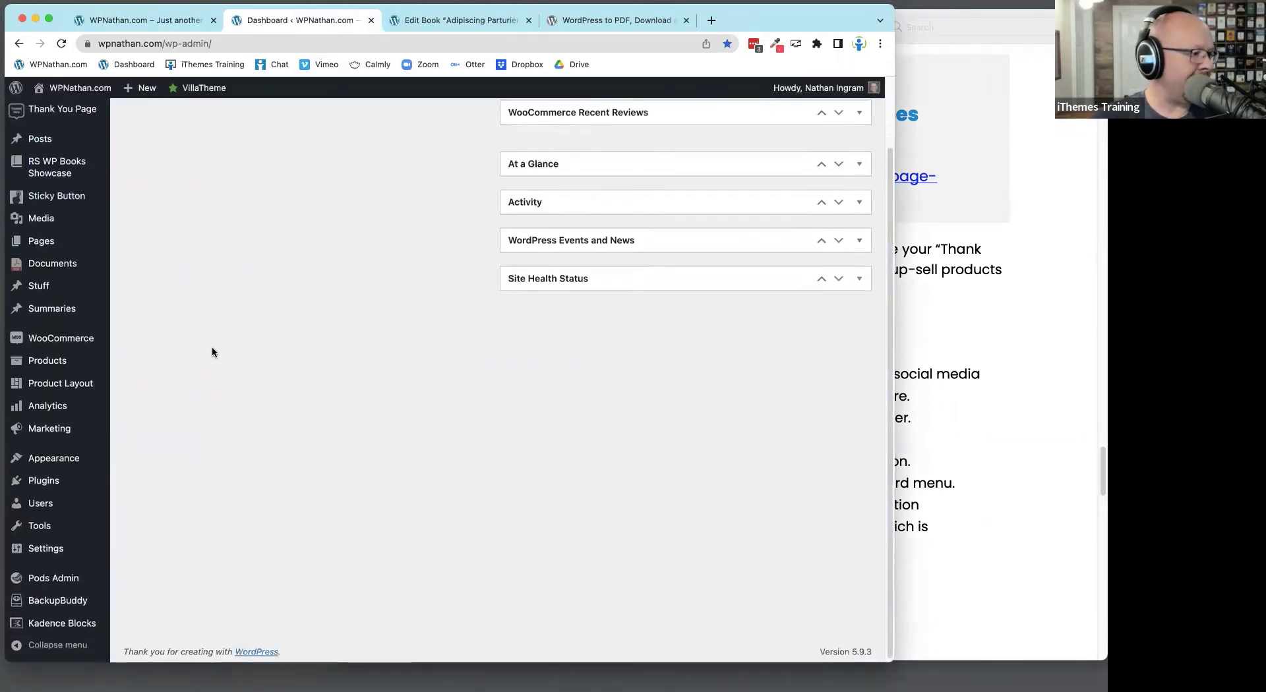
scroll(212, 349, up, 3)
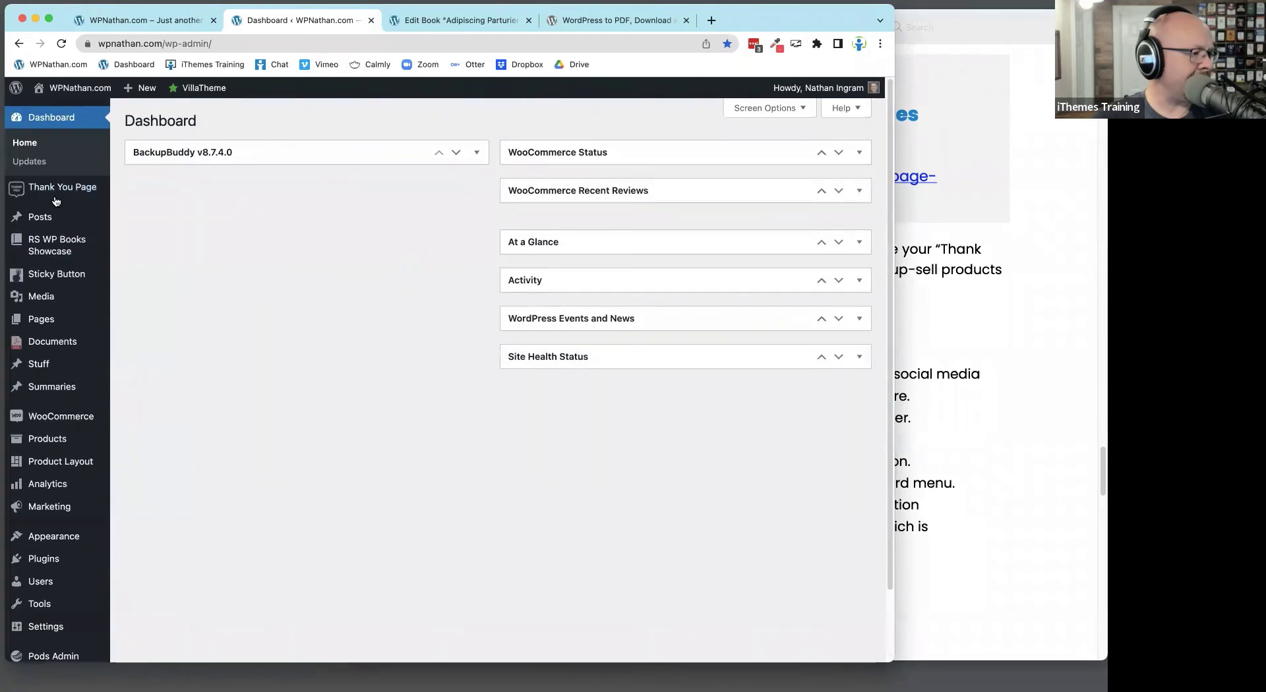
mouse_move(58, 193)
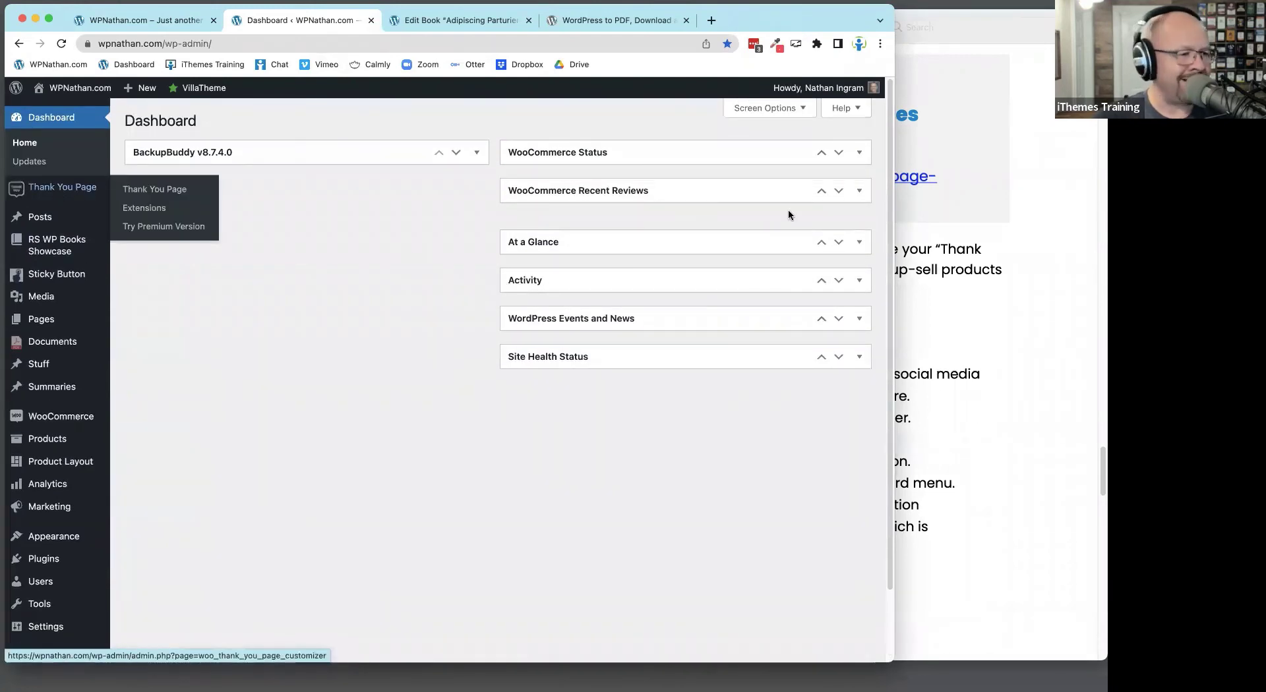
key(super+Tab)
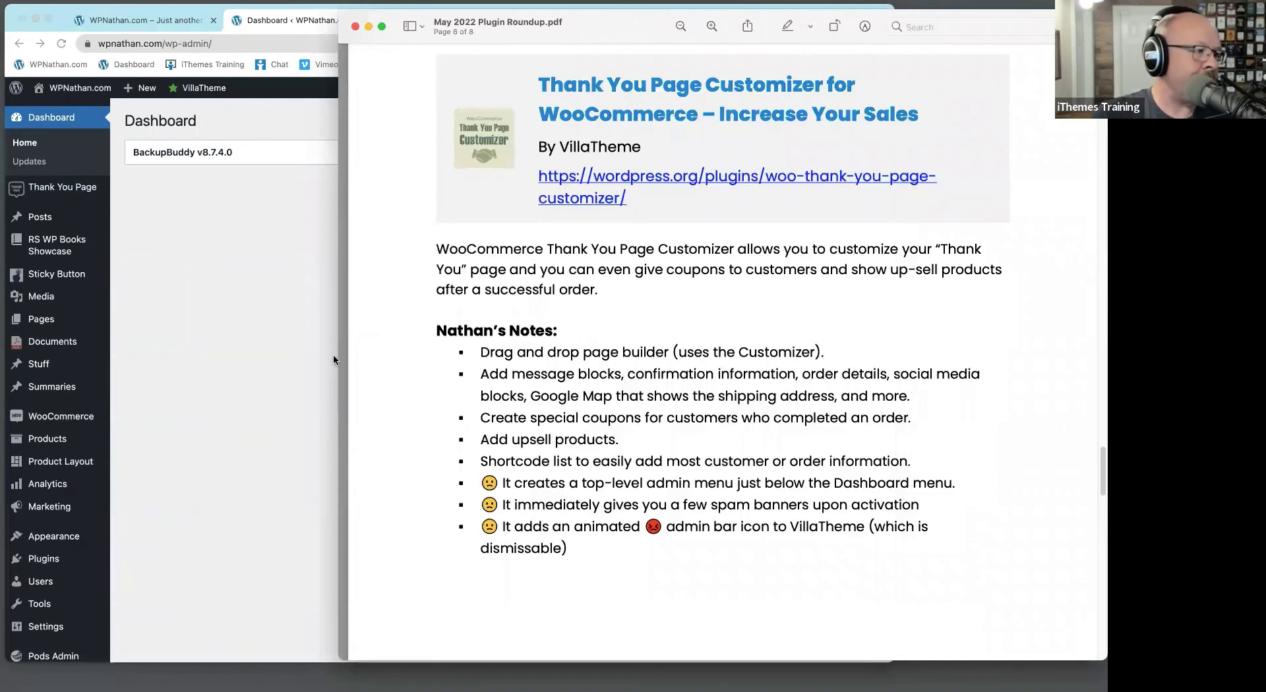
click(267, 283)
mouse_move(176, 96)
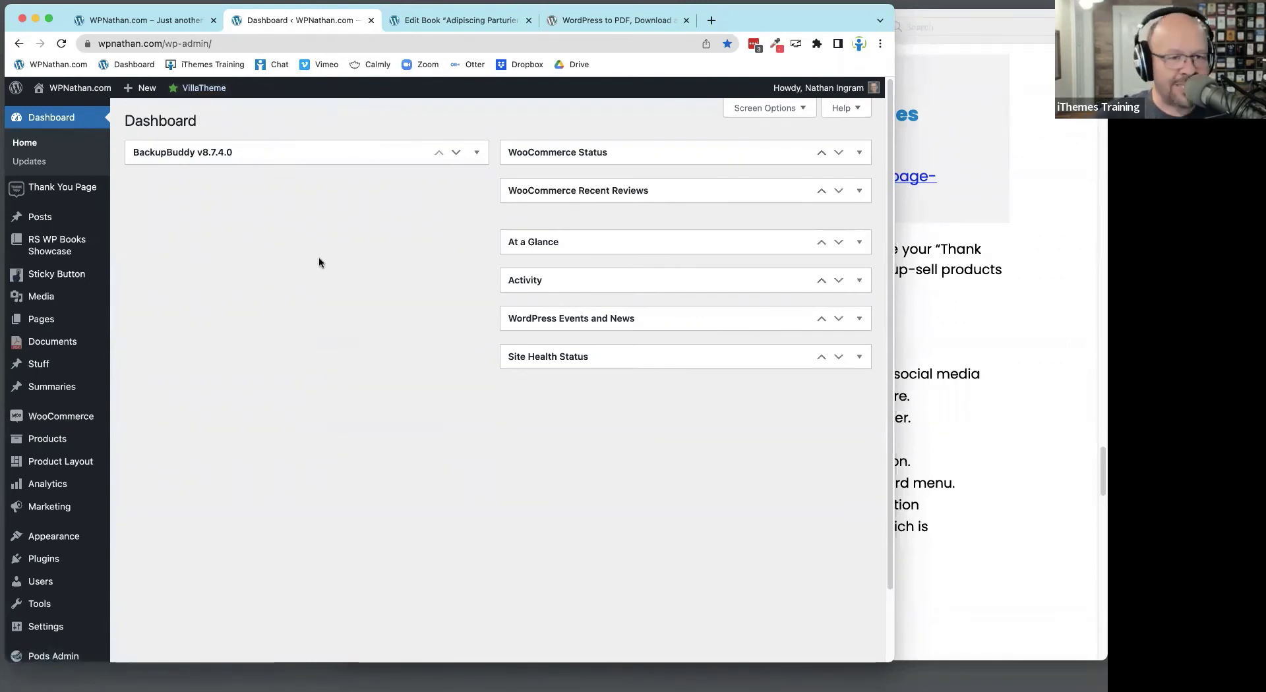
Switch to the May 2022 Plugin Roundup PDF and read the notes on Livemesh Dynamic Pricing For WooCommerce, highlighting the last bullet
click(948, 284)
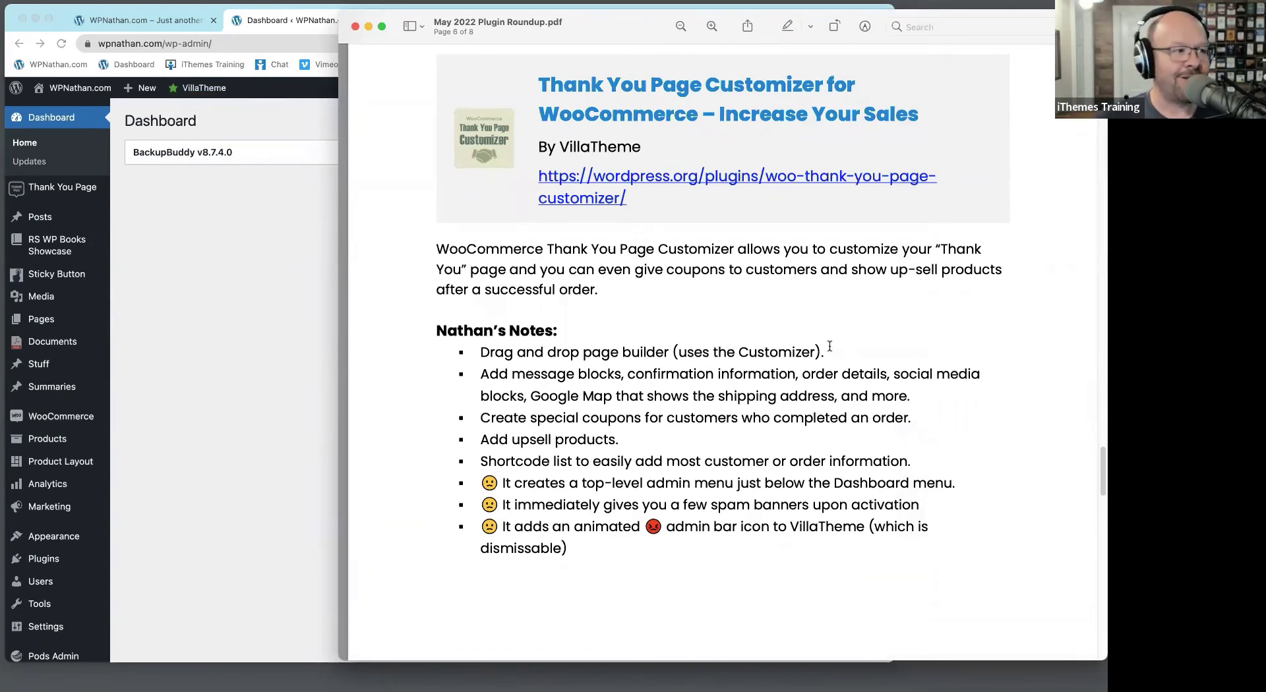
scroll(941, 326, down, 10)
scroll(941, 328, down, 6)
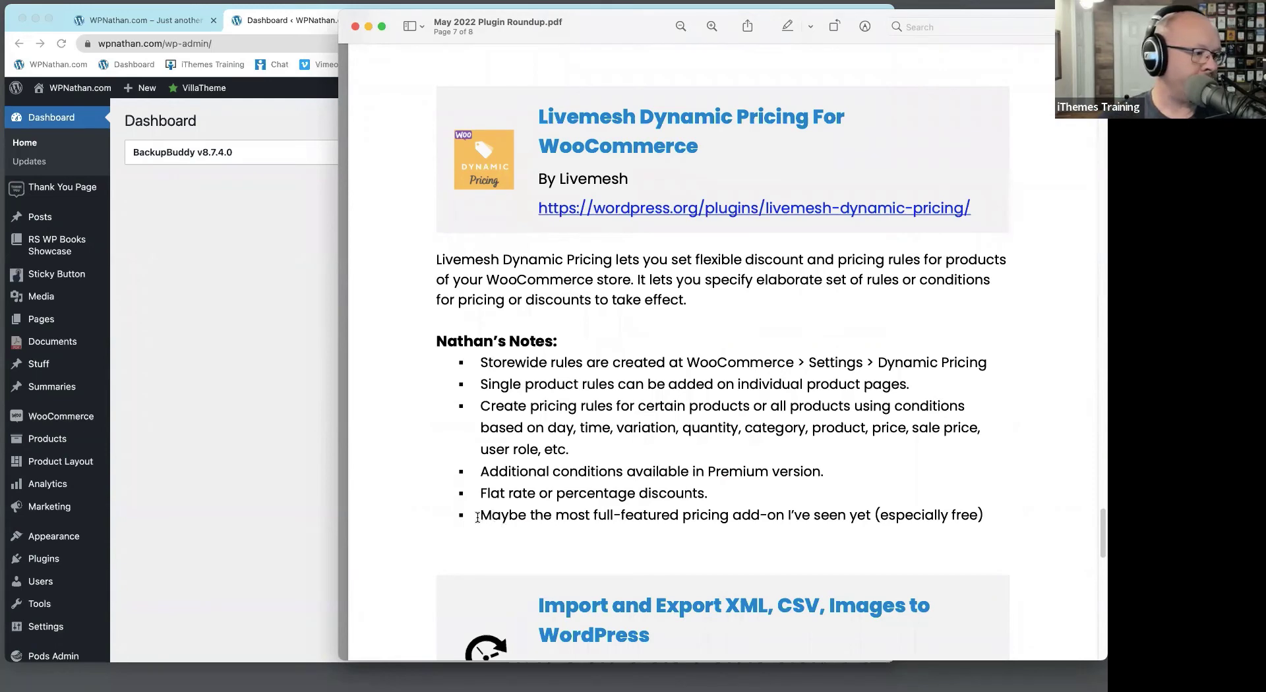
drag(480, 515, 1013, 506)
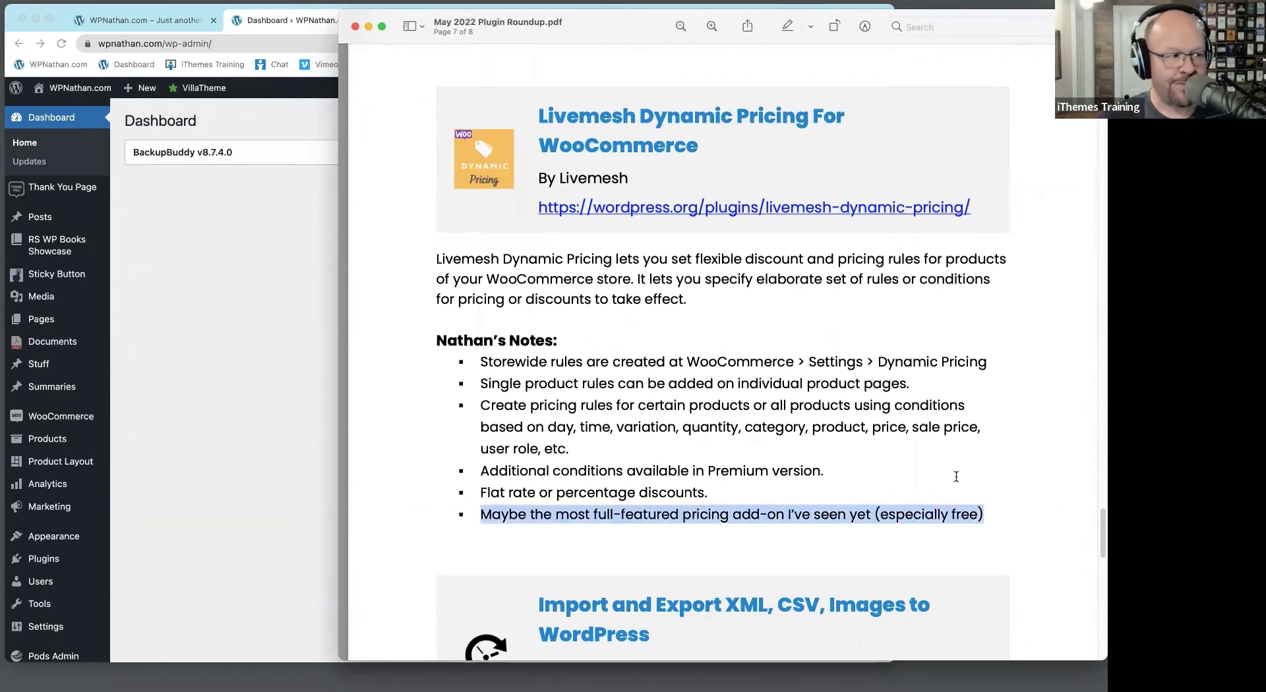
scroll(956, 475, down, 3)
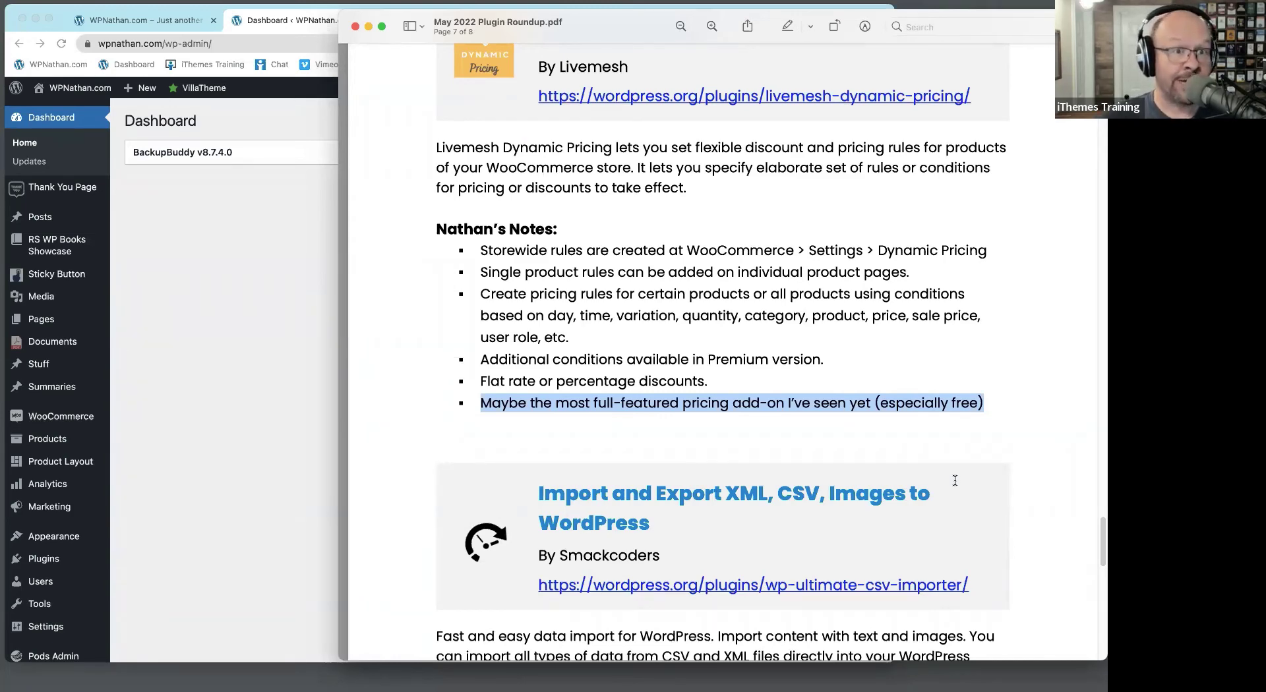
Switch back to Chrome, open the installed plugins list and close the Edit Book and WordPress to PDF browser tabs
click(165, 5)
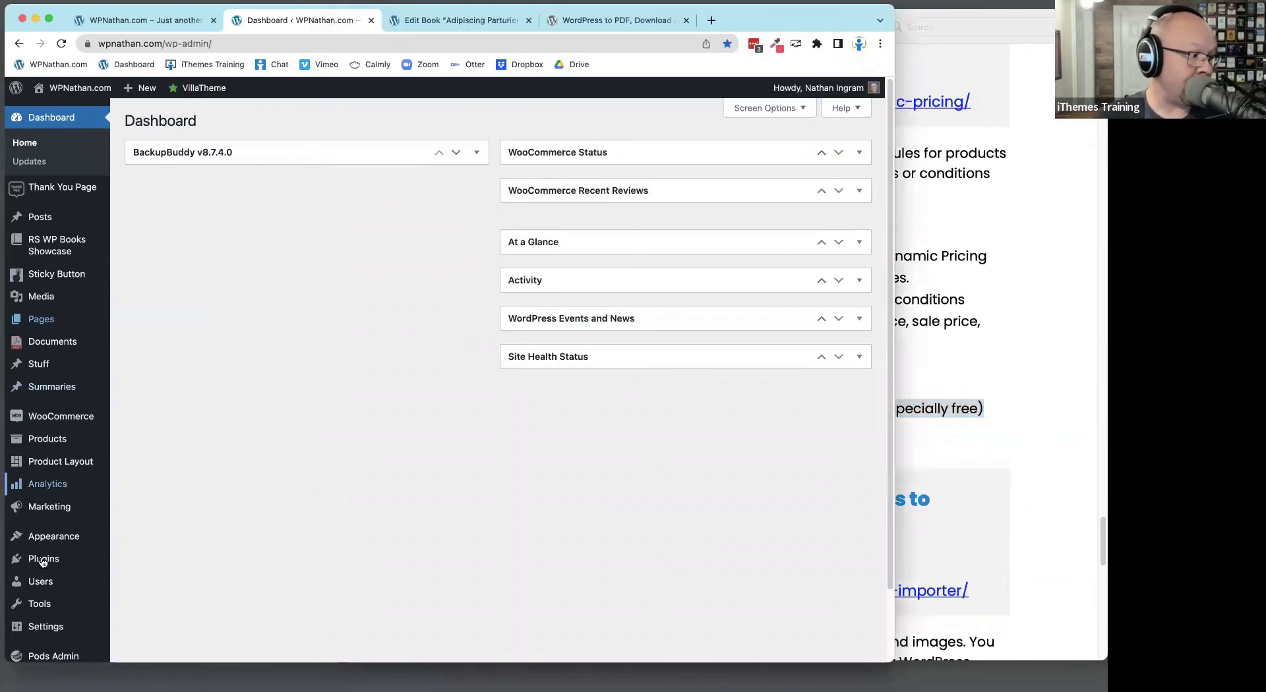
click(142, 566)
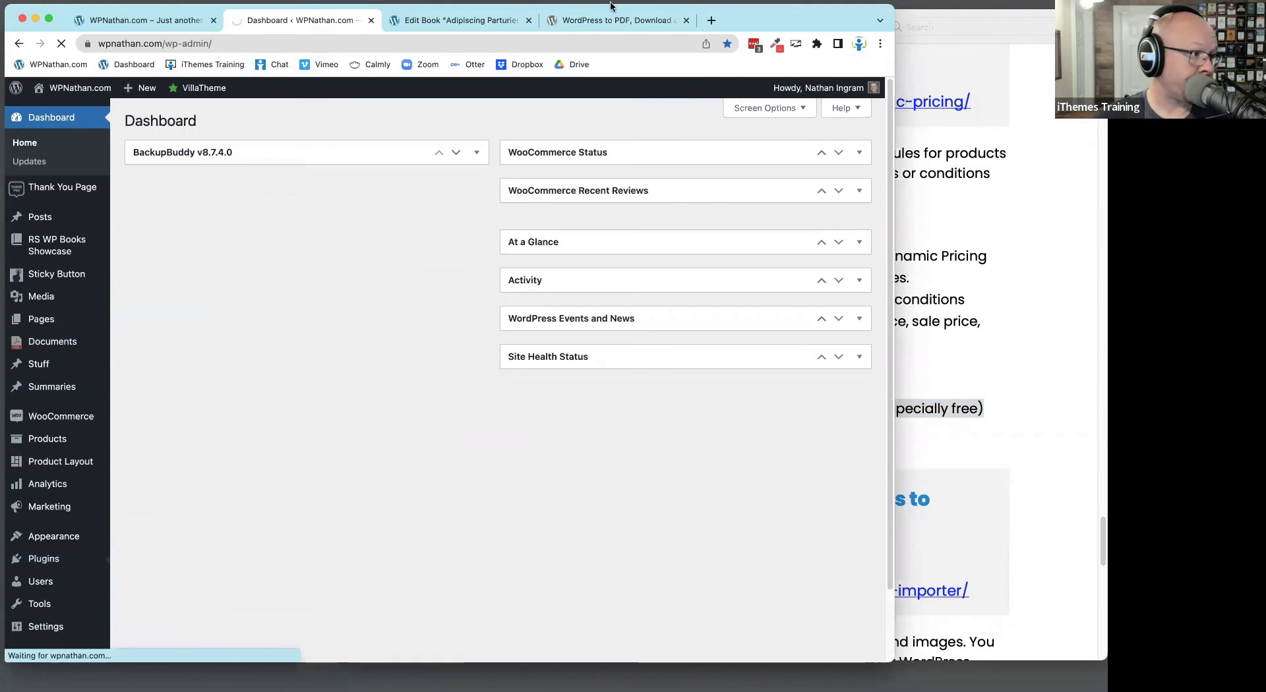
click(528, 20)
click(529, 20)
Find Livemesh Dynamic Pricing among the installed plugins and activate it
scroll(414, 432, down, 10)
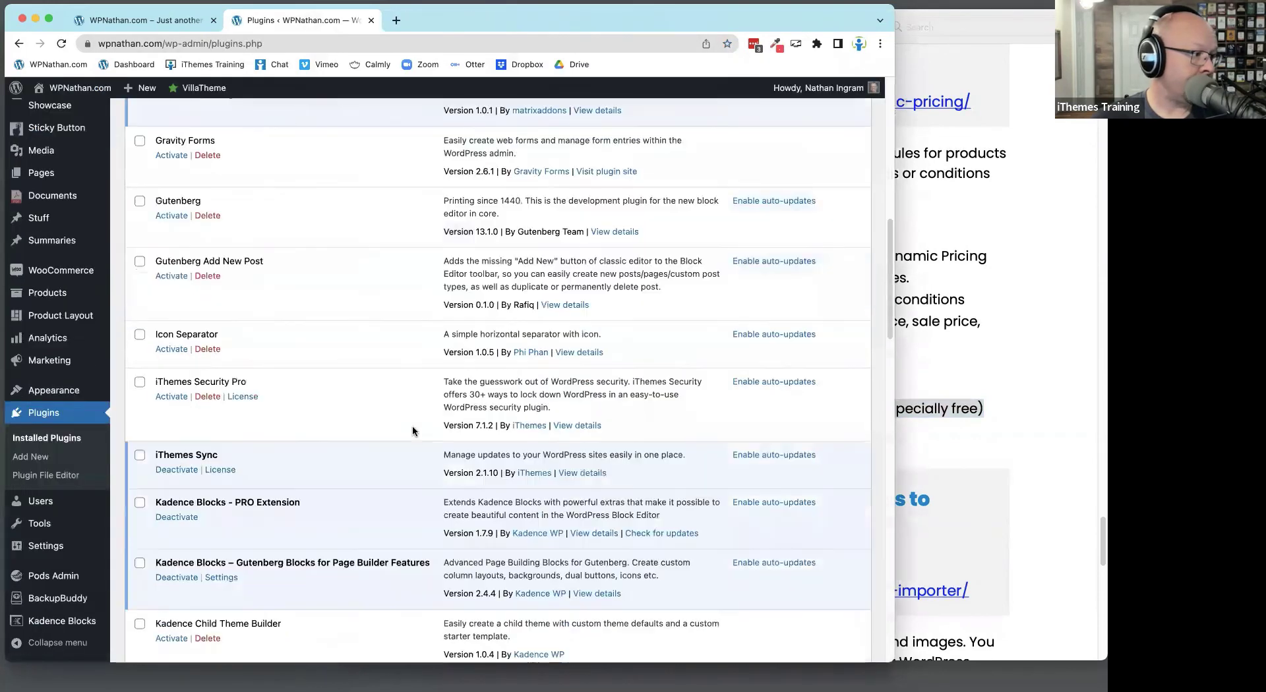
scroll(413, 432, down, 5)
scroll(184, 340, up, 2)
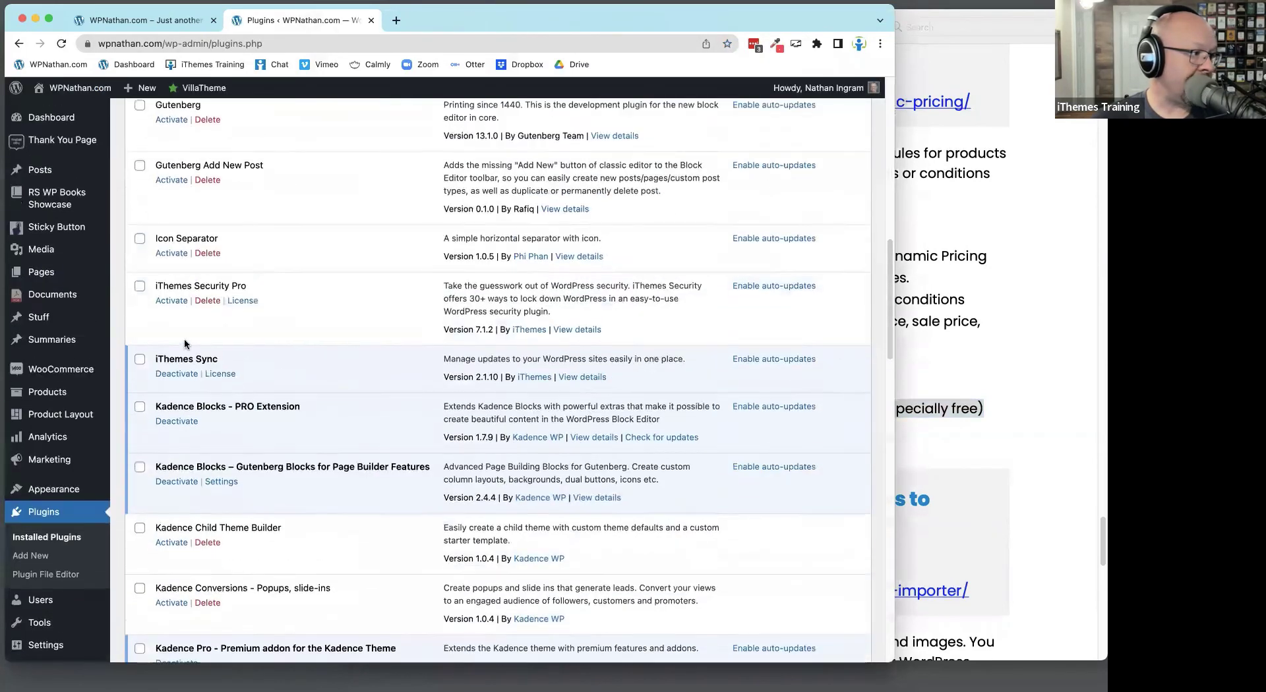
scroll(184, 340, down, 7)
click(170, 405)
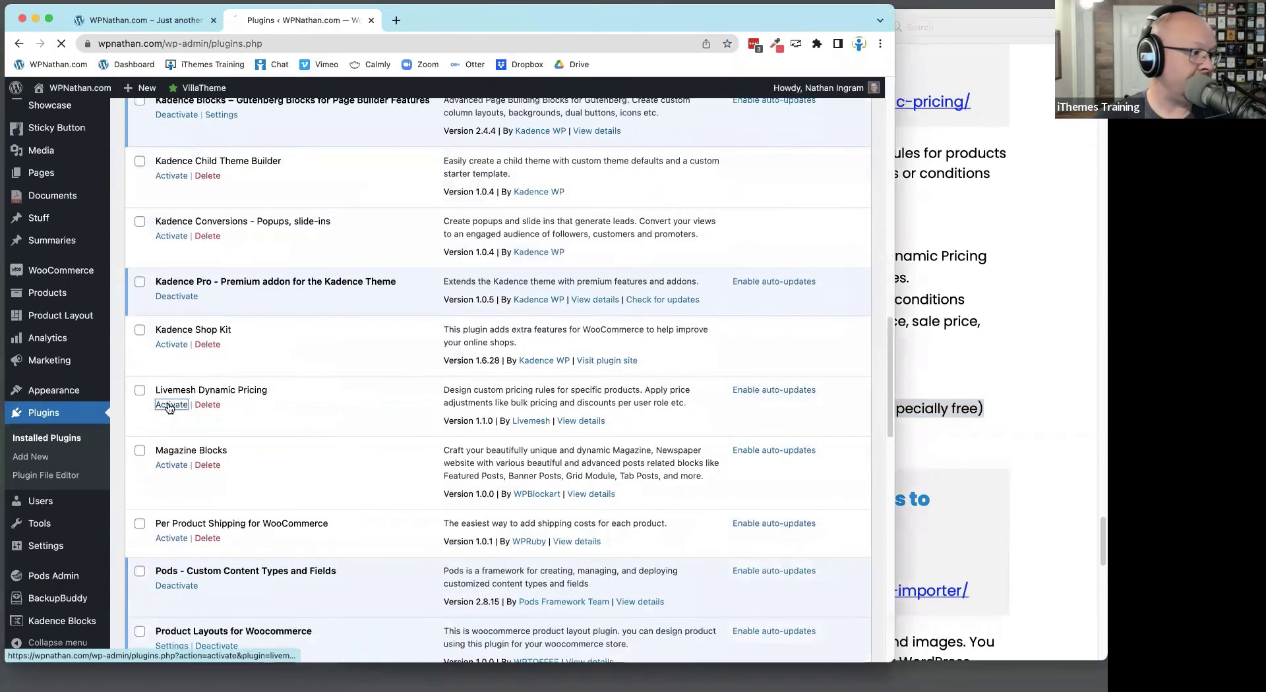
Highlight the developer name Livemesh in the PDF, and skip the plugin's Freemius opt-in in Chrome
click(972, 157)
scroll(620, 101, up, 2)
double_click(620, 100)
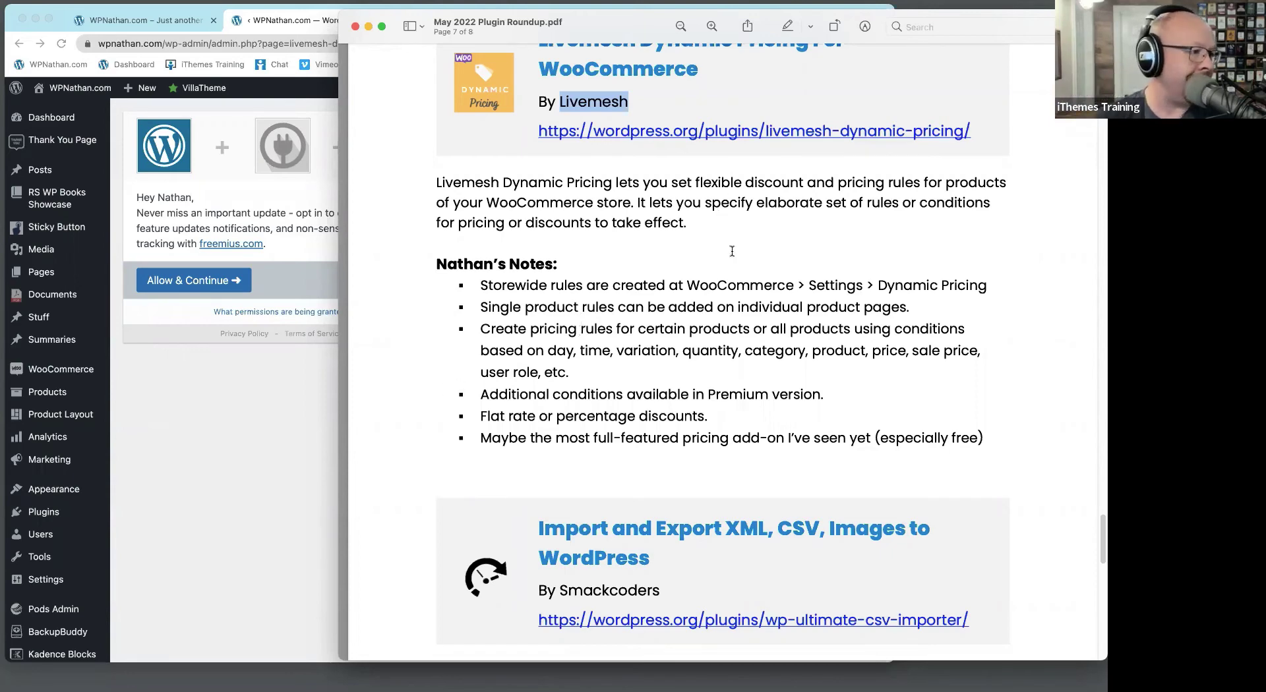
click(152, 485)
click(409, 280)
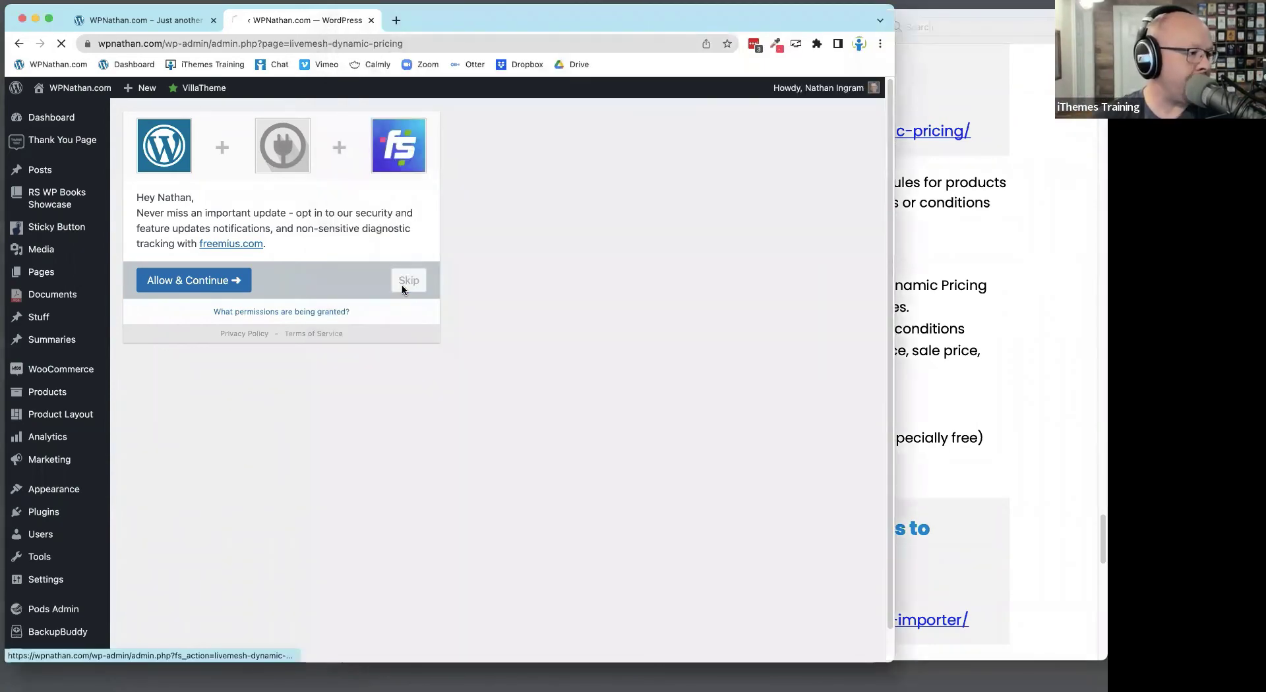
Switch to the PDF and reread where Livemesh Dynamic Pricing's storewide and single-product rules are created
key(super+Tab)
scroll(751, 311, up, 1)
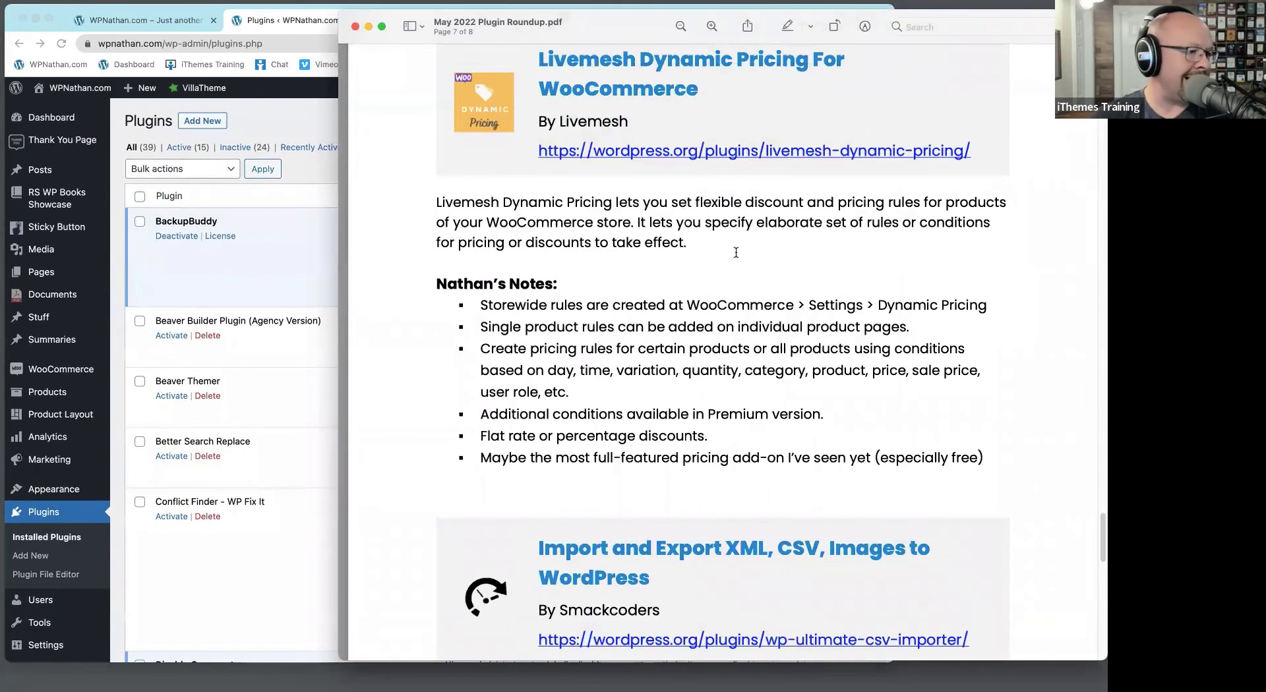
scroll(538, 329, up, 1)
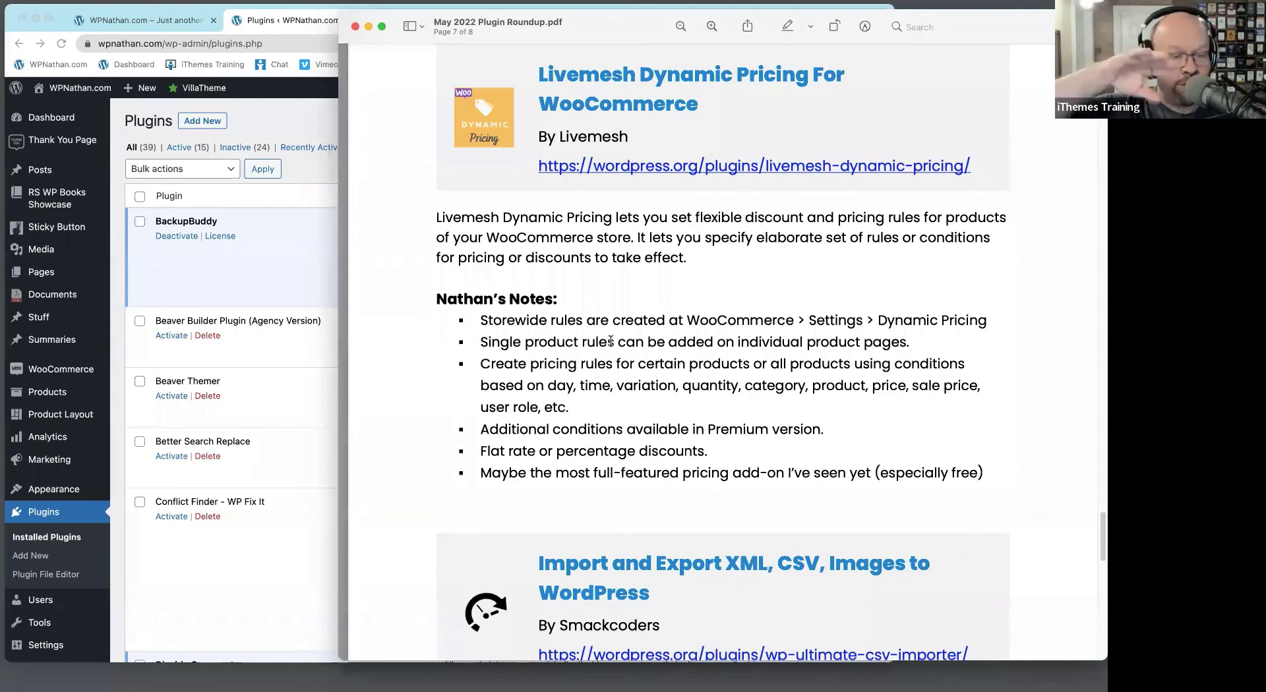
In Chrome, open the Dynamic Pricing section of WooCommerce's settings and add a new pricing rule titled "Webinar Test"
click(129, 366)
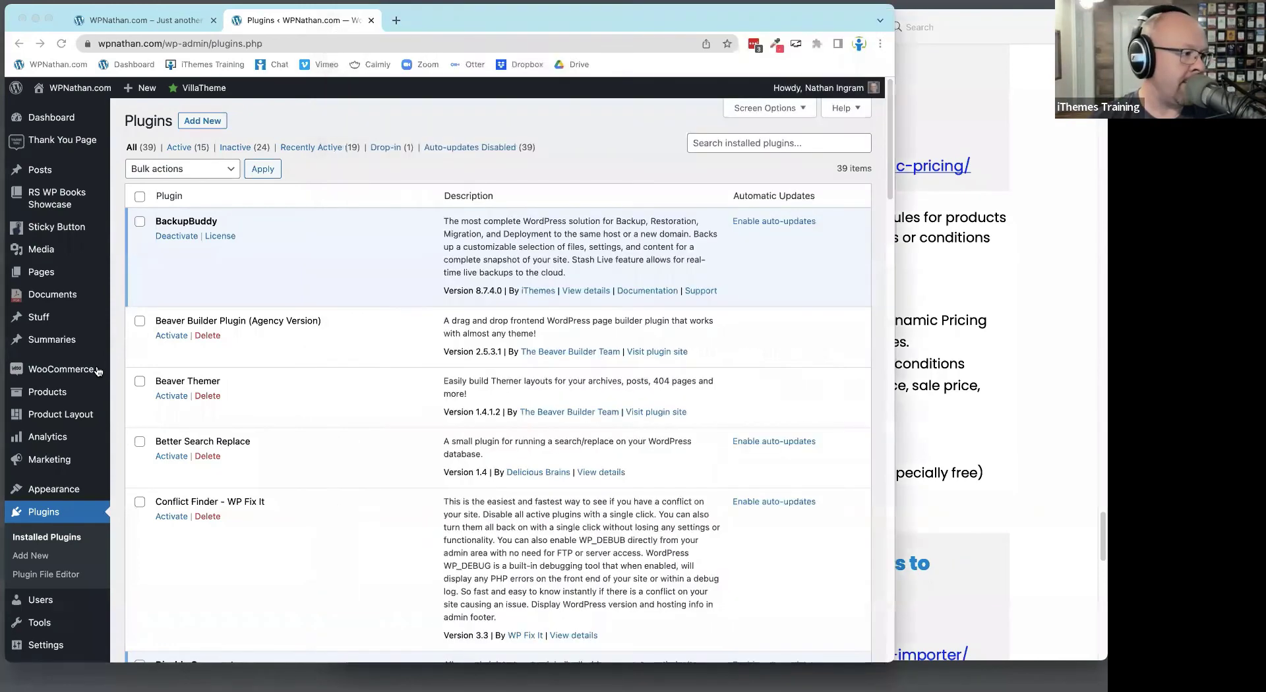
mouse_move(92, 369)
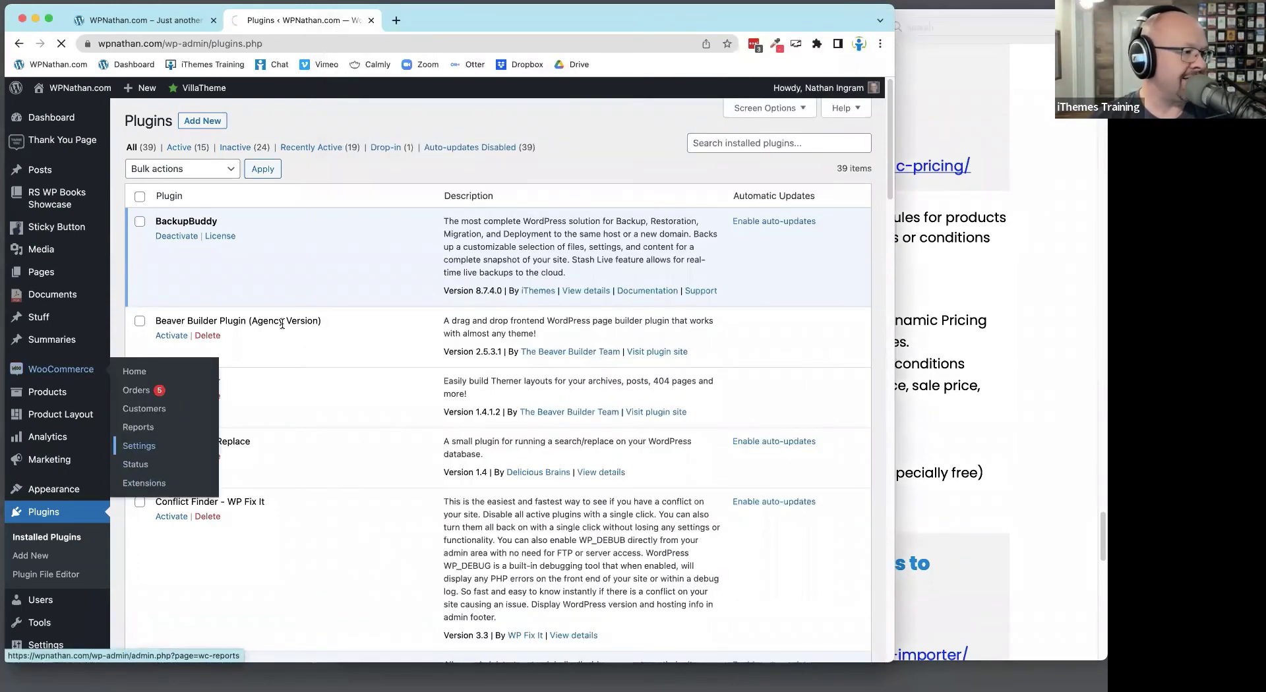
click(139, 446)
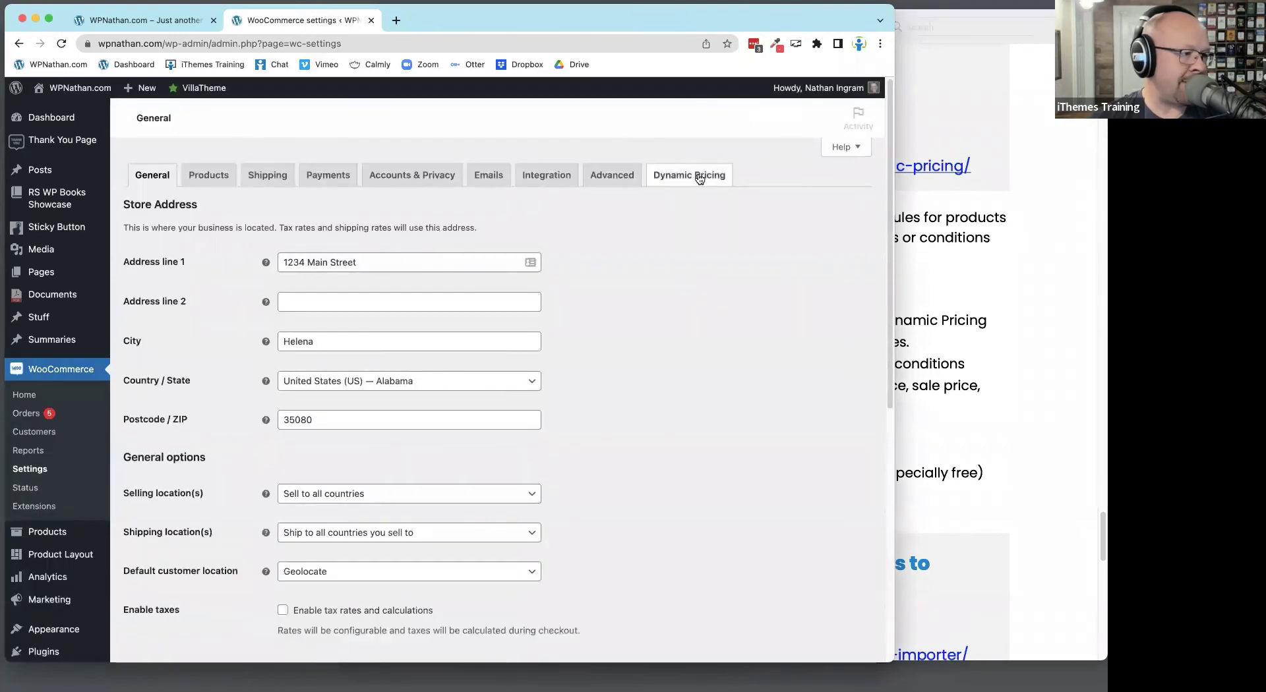
click(689, 175)
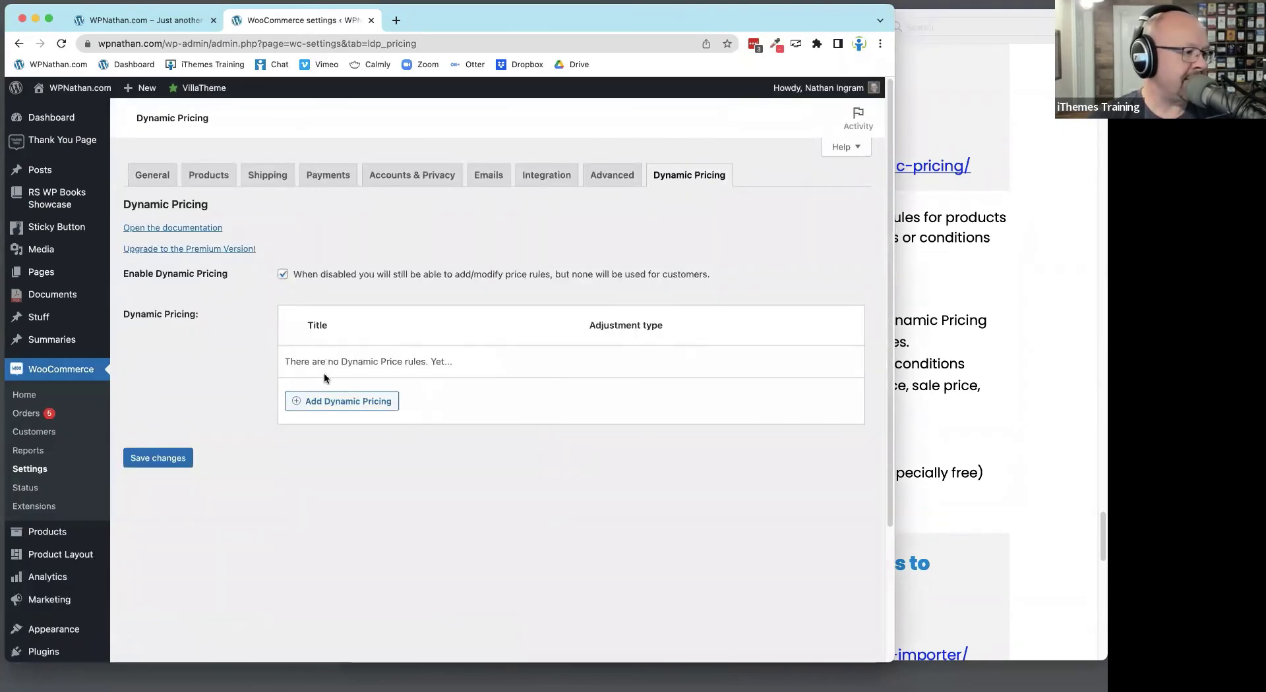
click(363, 401)
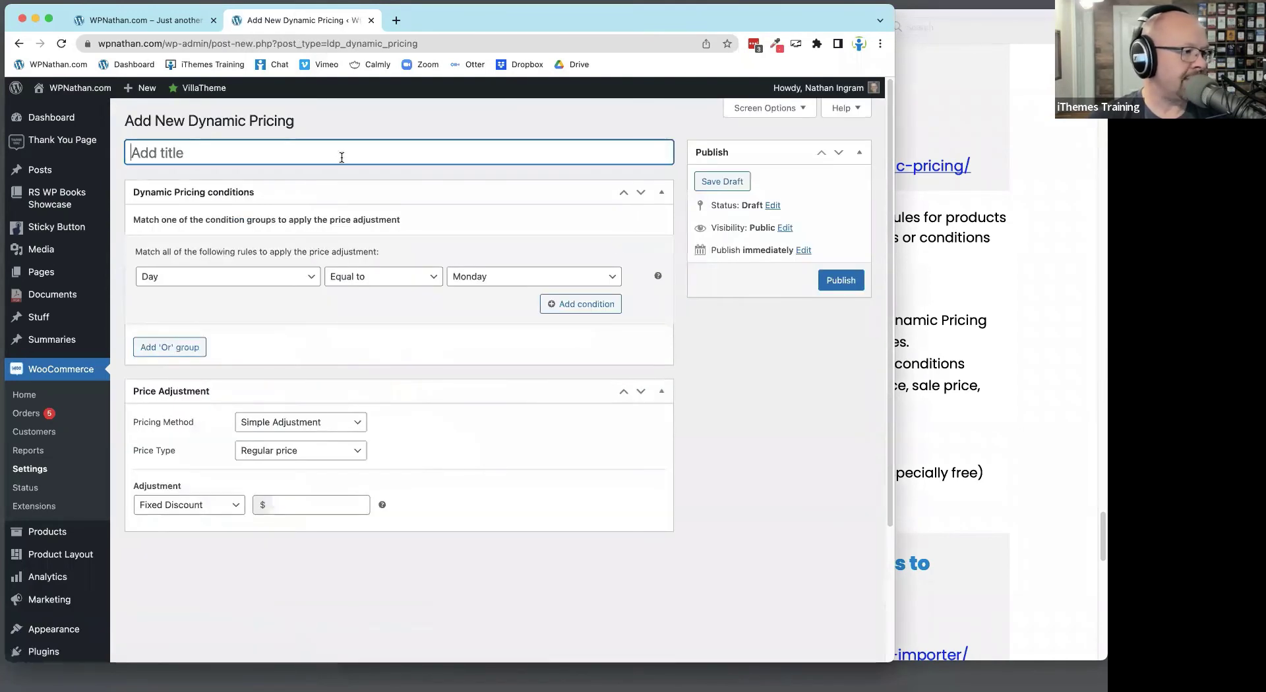
text(Test)
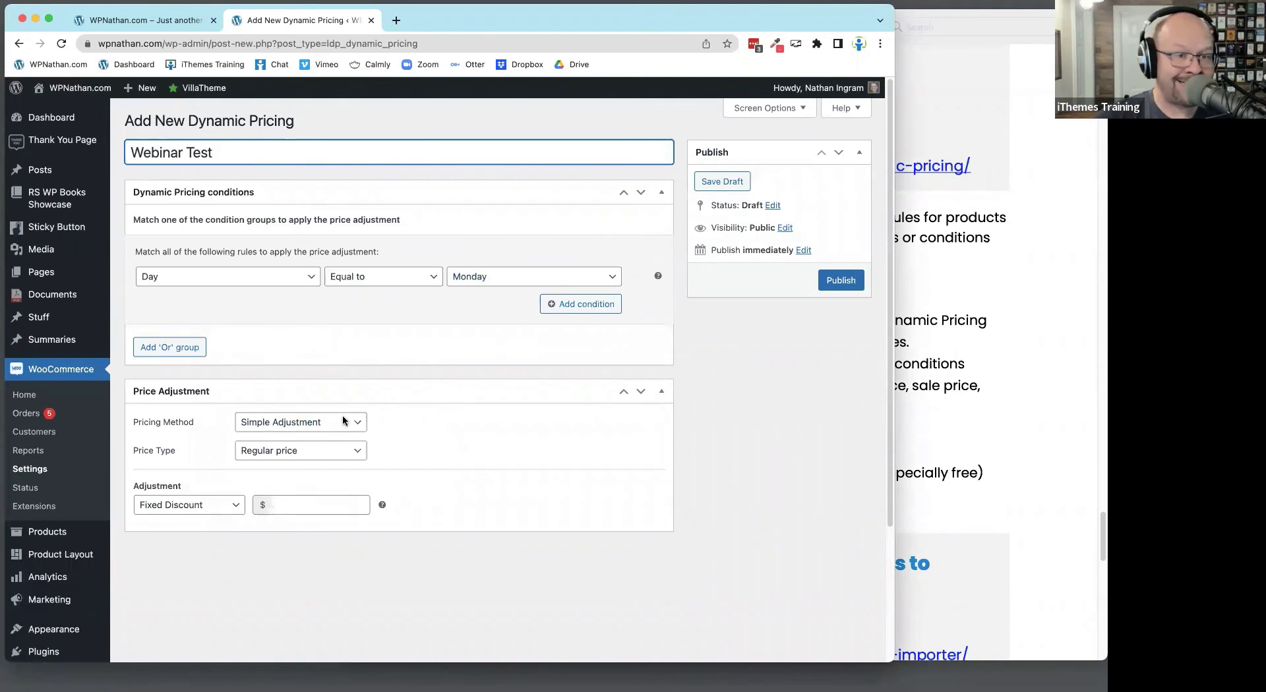
Set the rule's condition to Category equal to Test Products
click(246, 282)
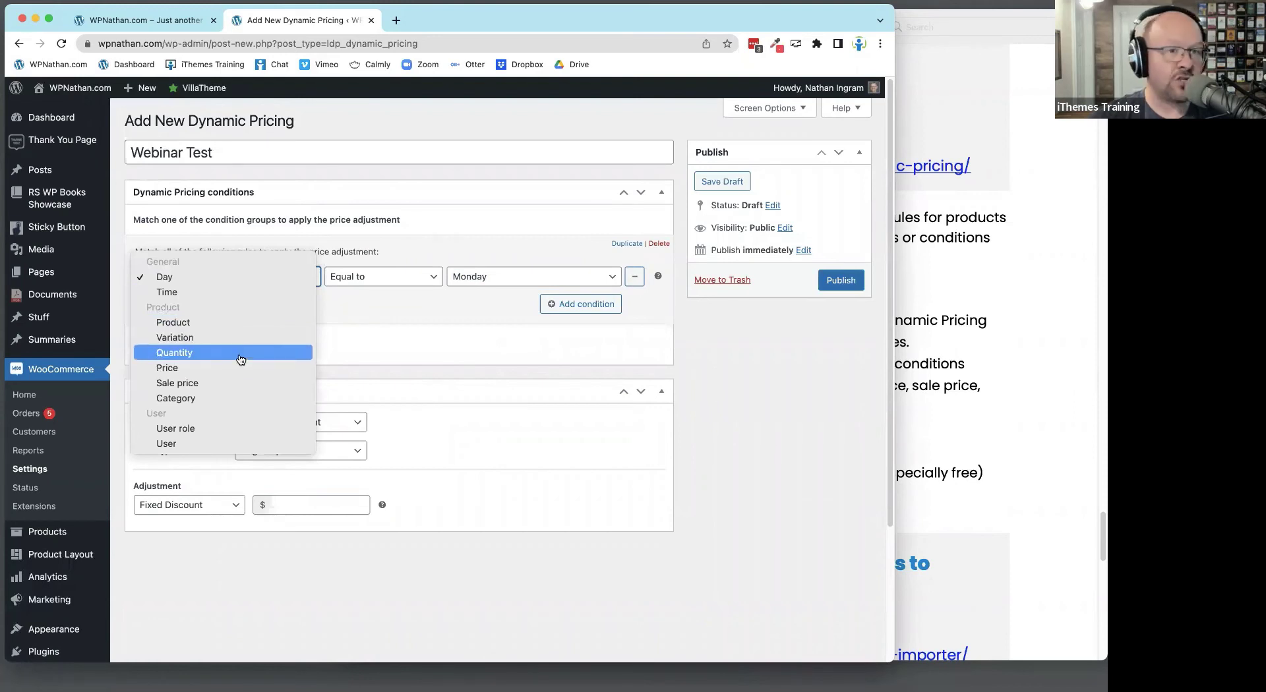
click(239, 398)
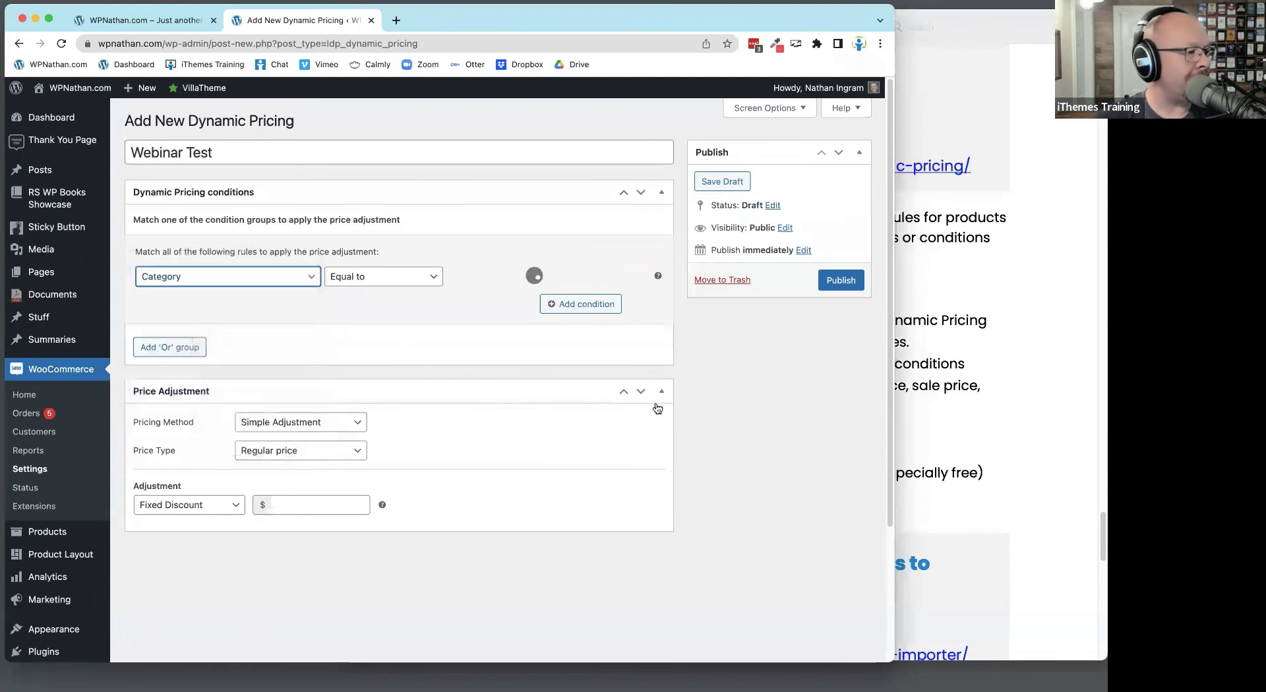
click(488, 277)
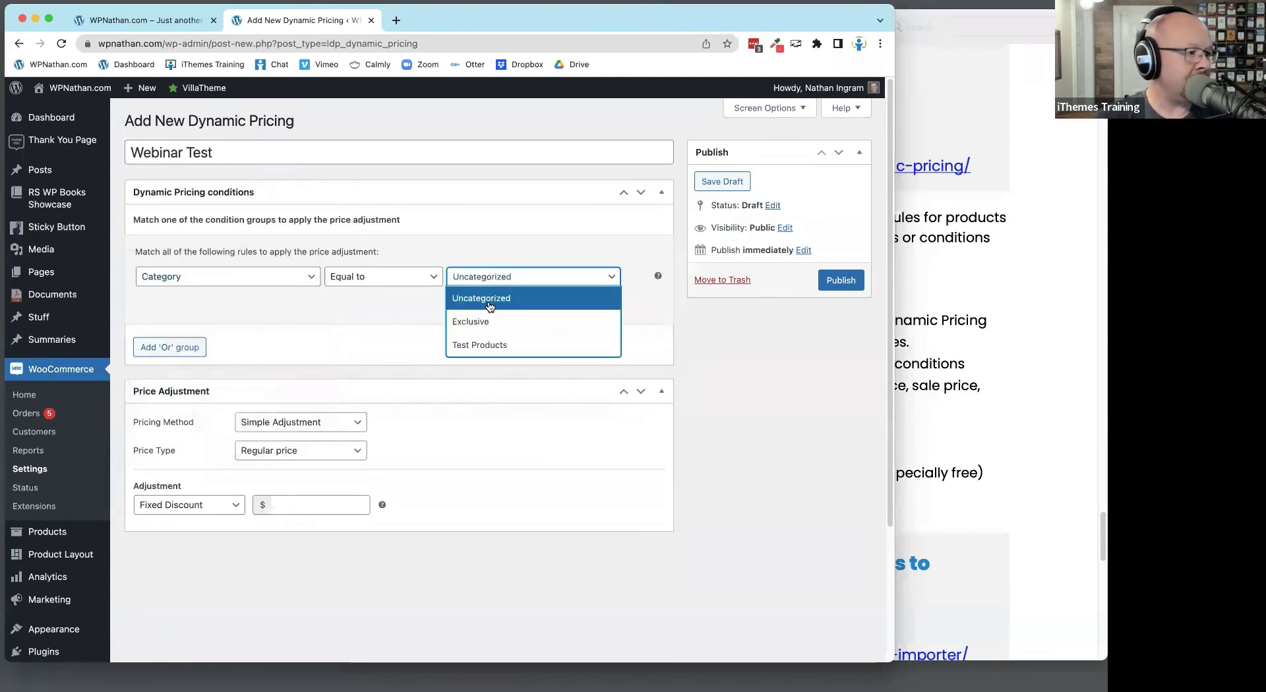
click(485, 345)
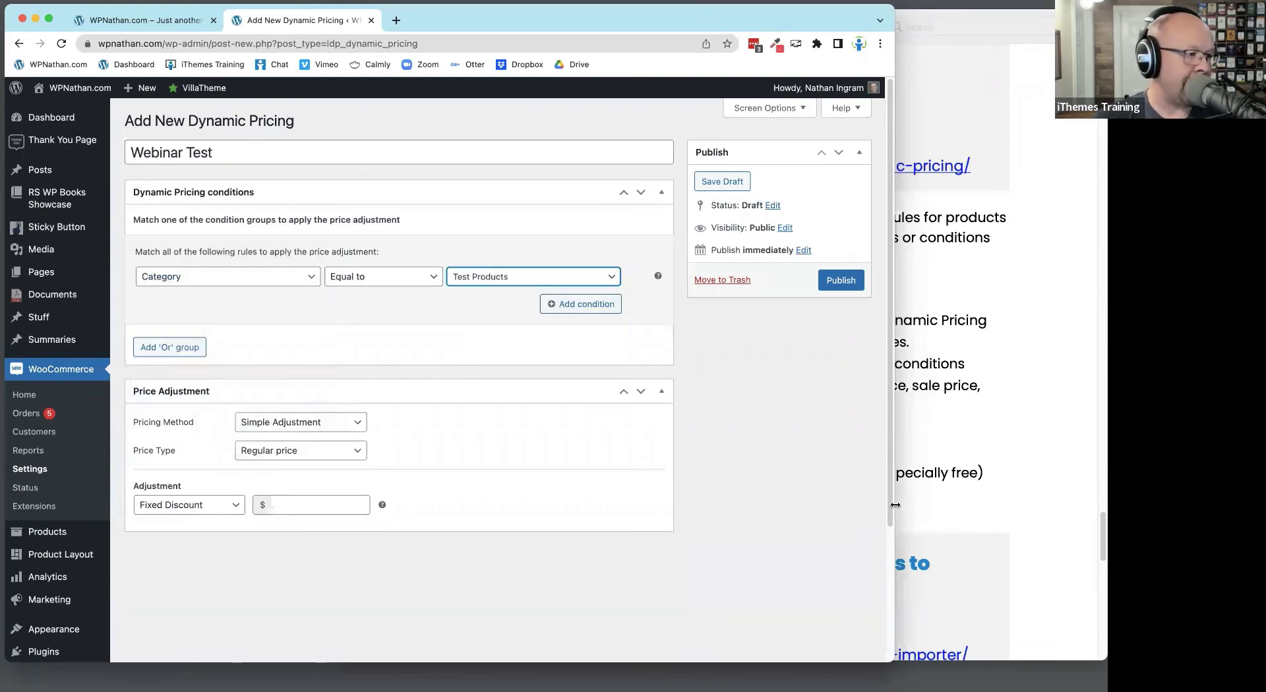
click(847, 499)
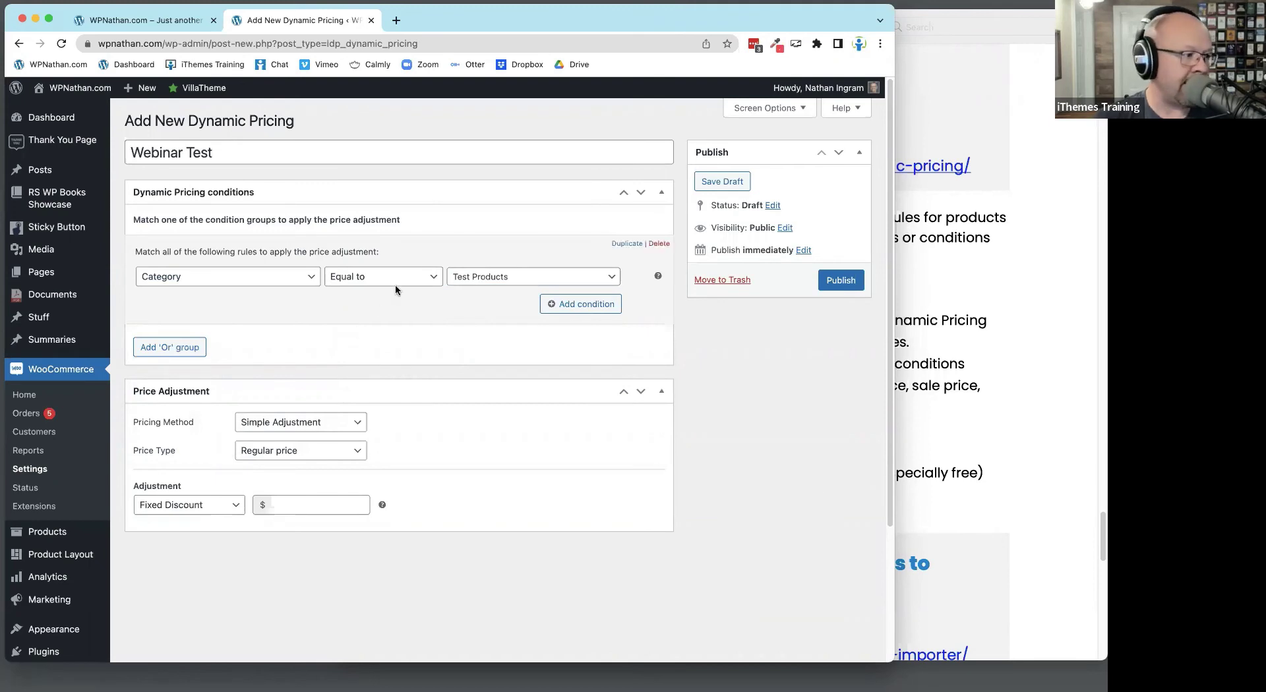
Set the pricing method to Bulk pricing, with a percentage discount of 10 for quantities from 10 to 20
click(300, 424)
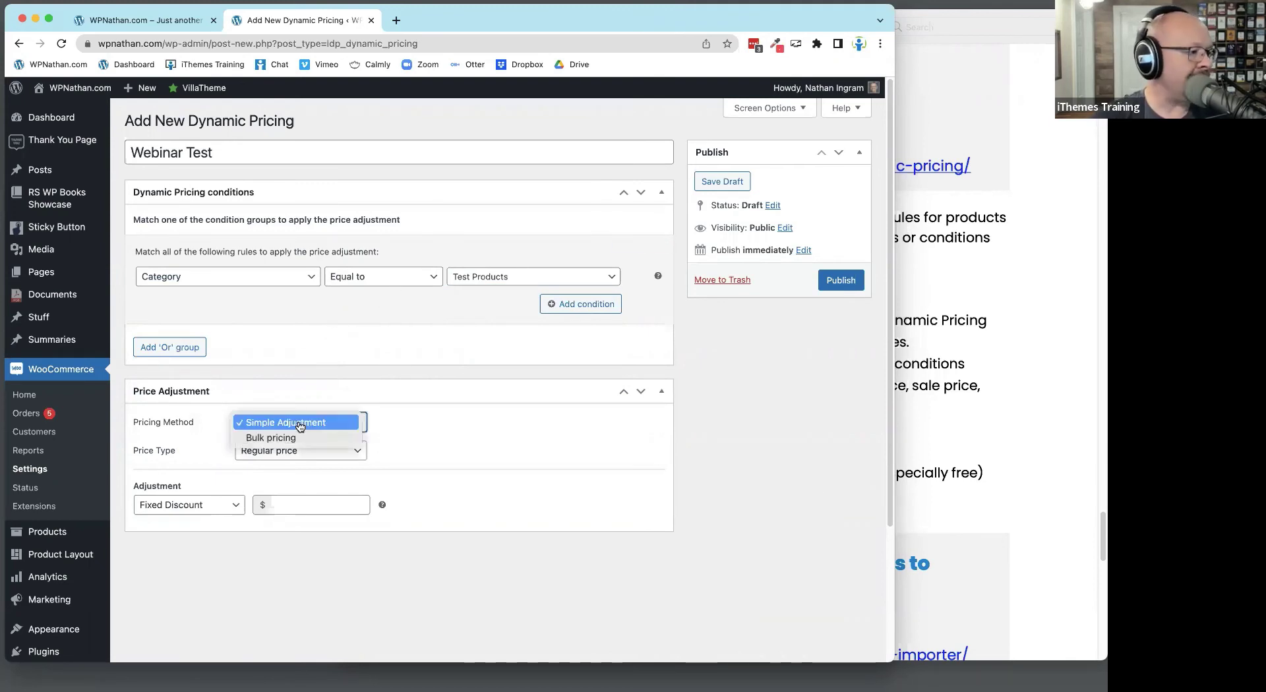
click(295, 439)
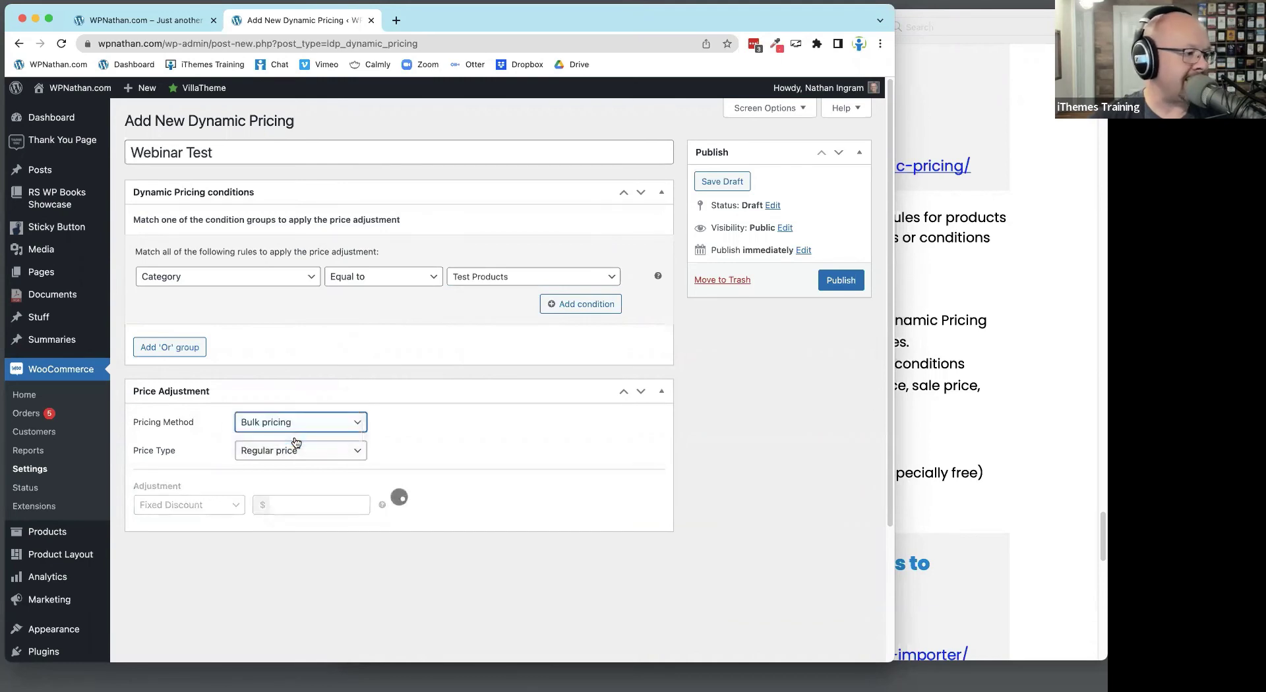
click(215, 498)
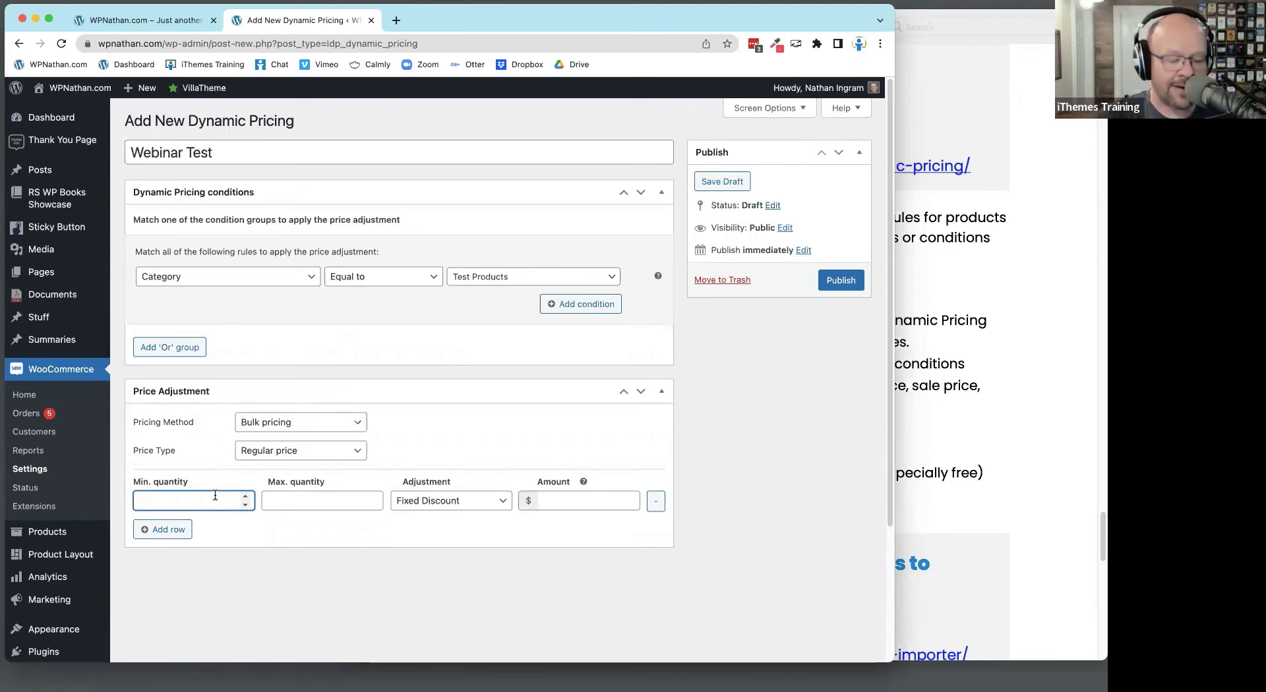
text(10)
key(Tab)
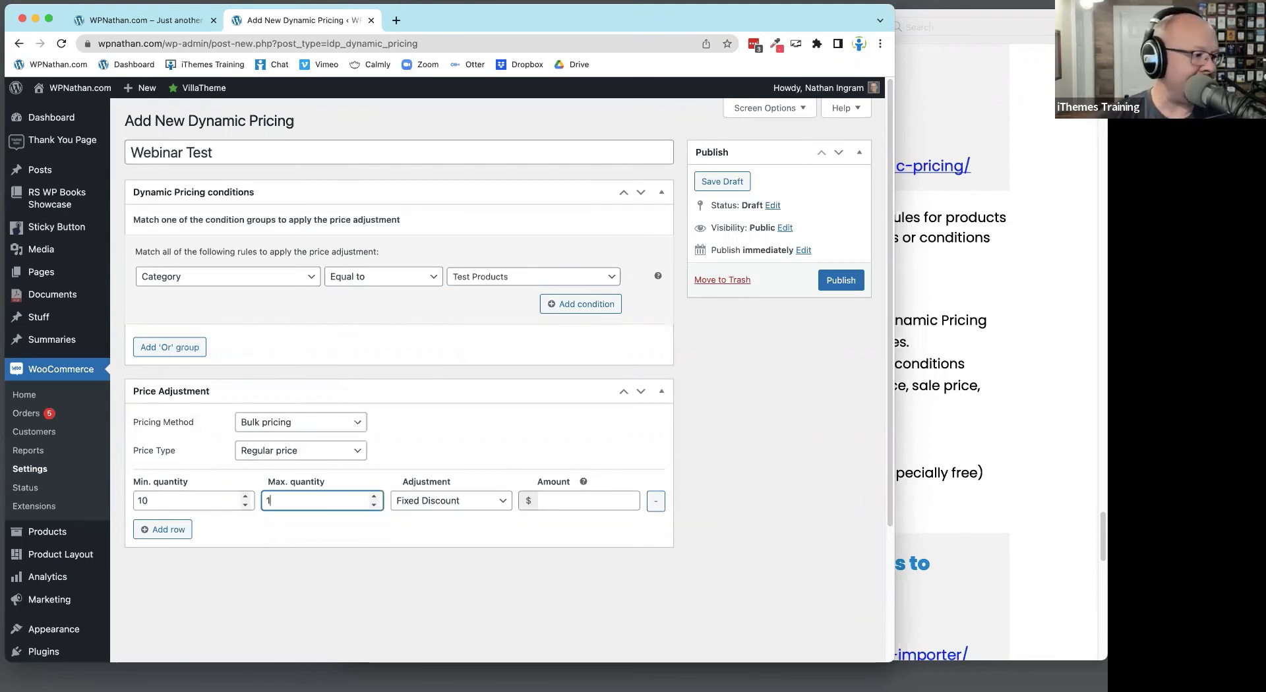
text(10)
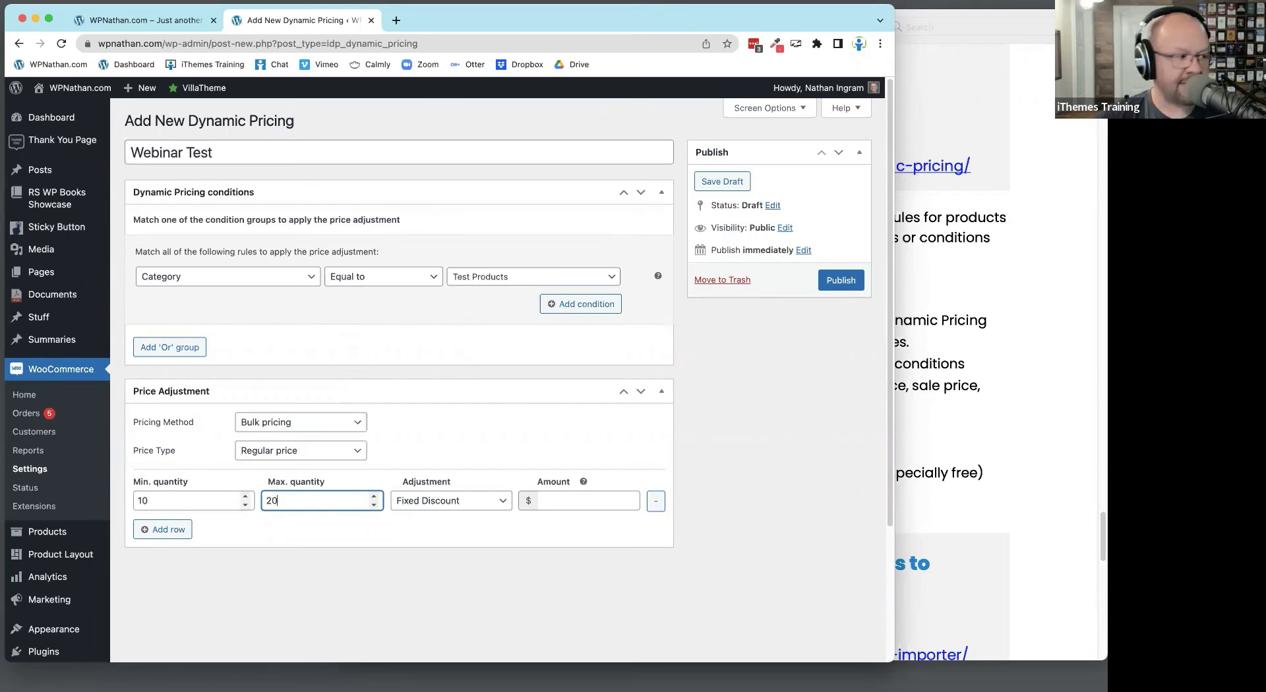
click(472, 502)
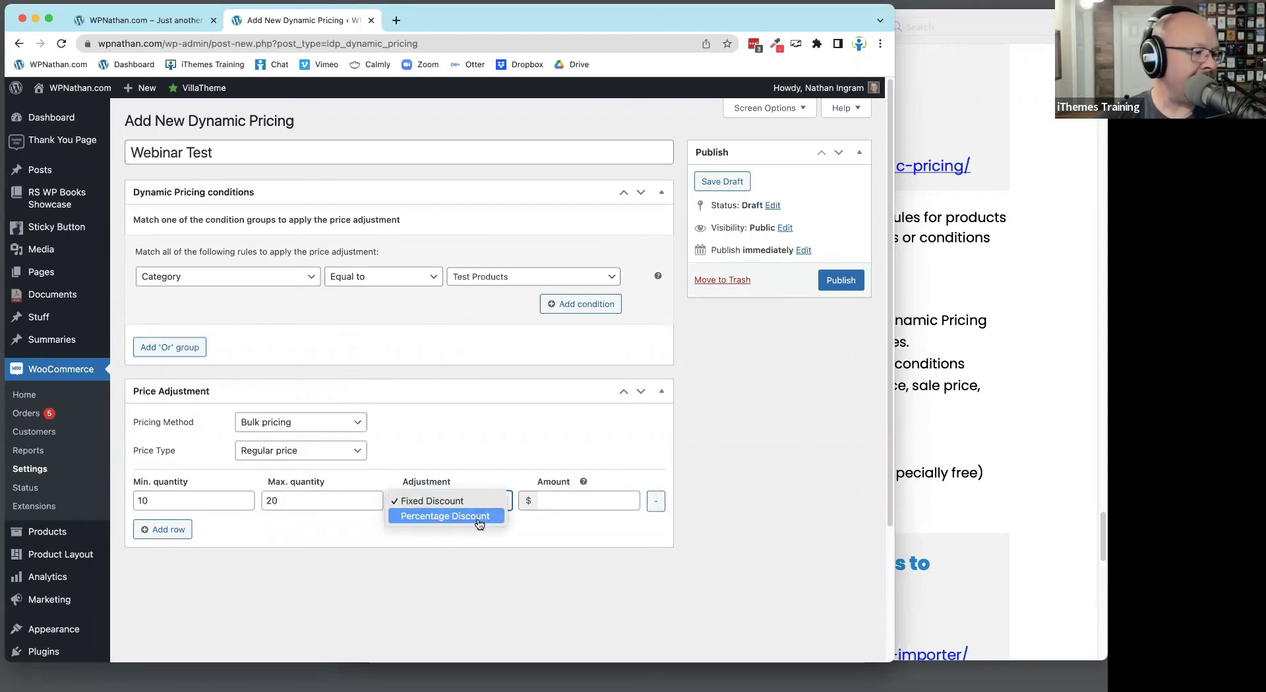
click(479, 516)
click(564, 502)
text(10)
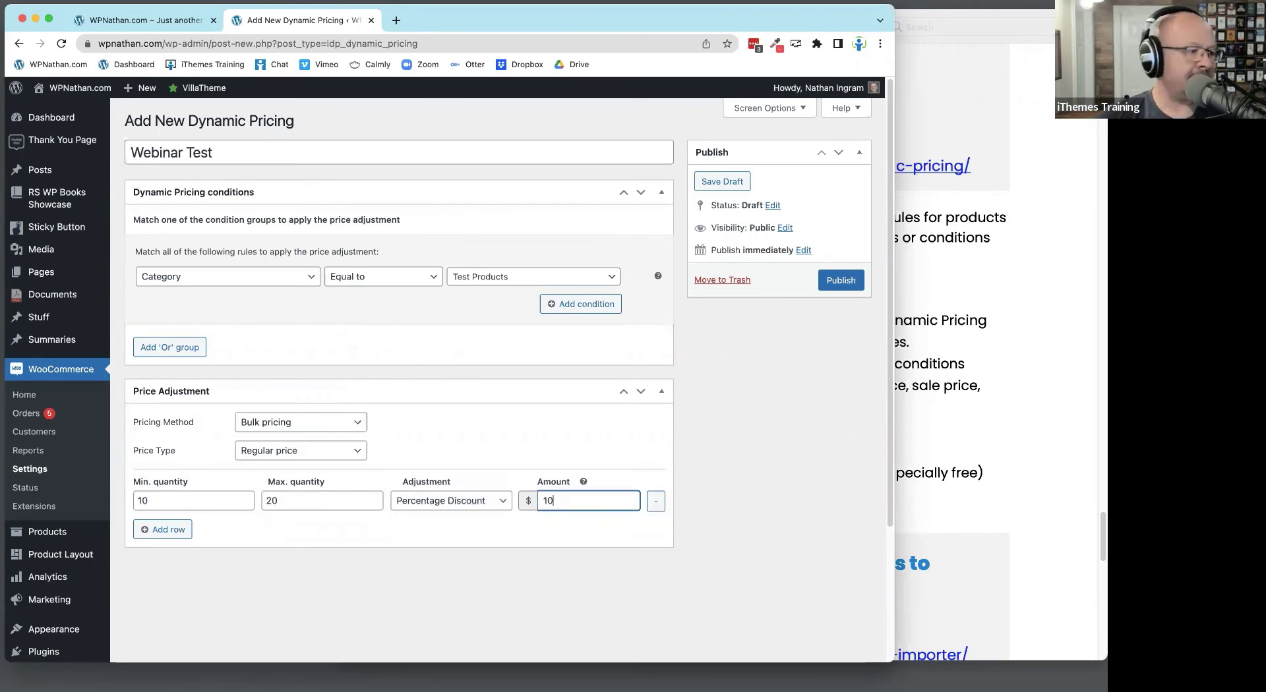
Add a second bulk pricing row for quantities 21 to 40 with a percentage discount of 20
click(169, 531)
click(170, 532)
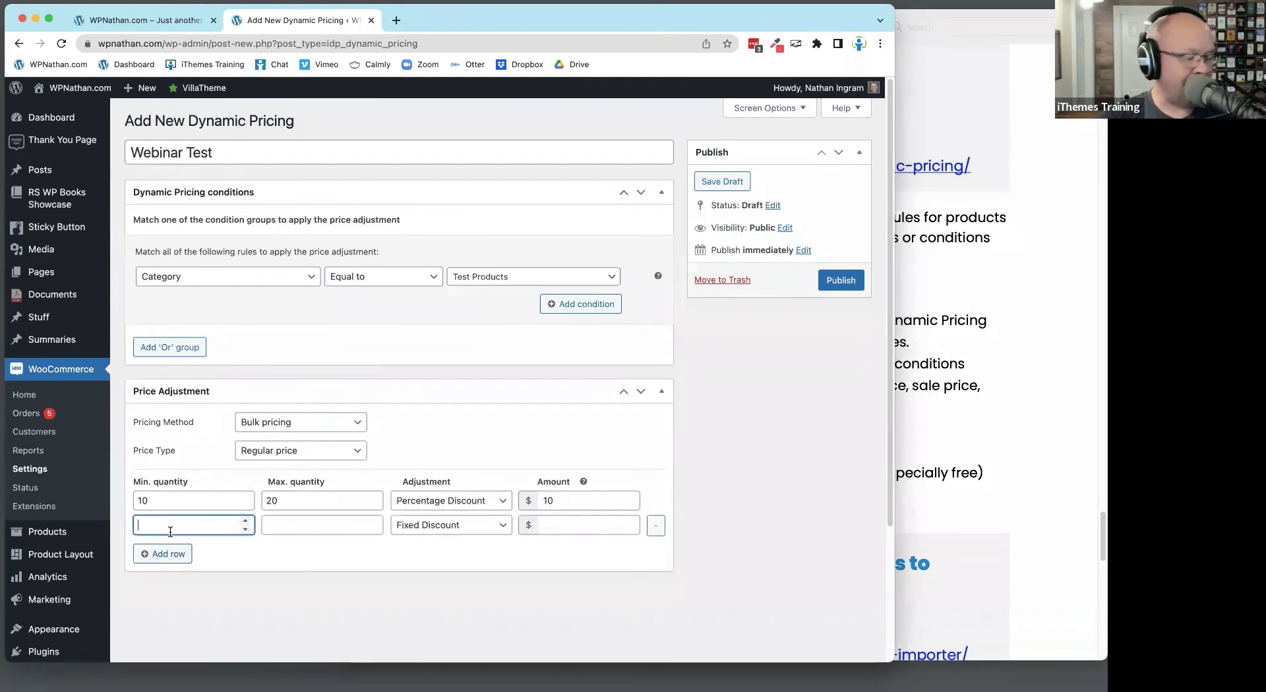
text(21)
key(Tab)
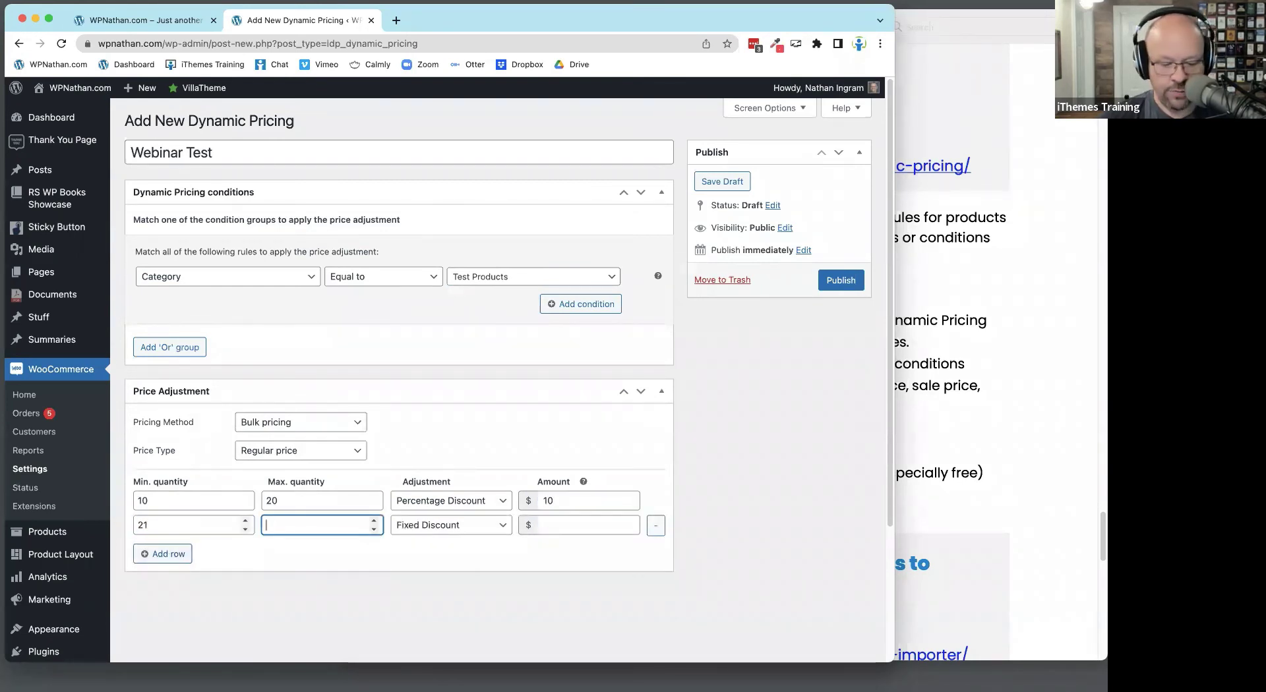
text(40)
key(Tab)
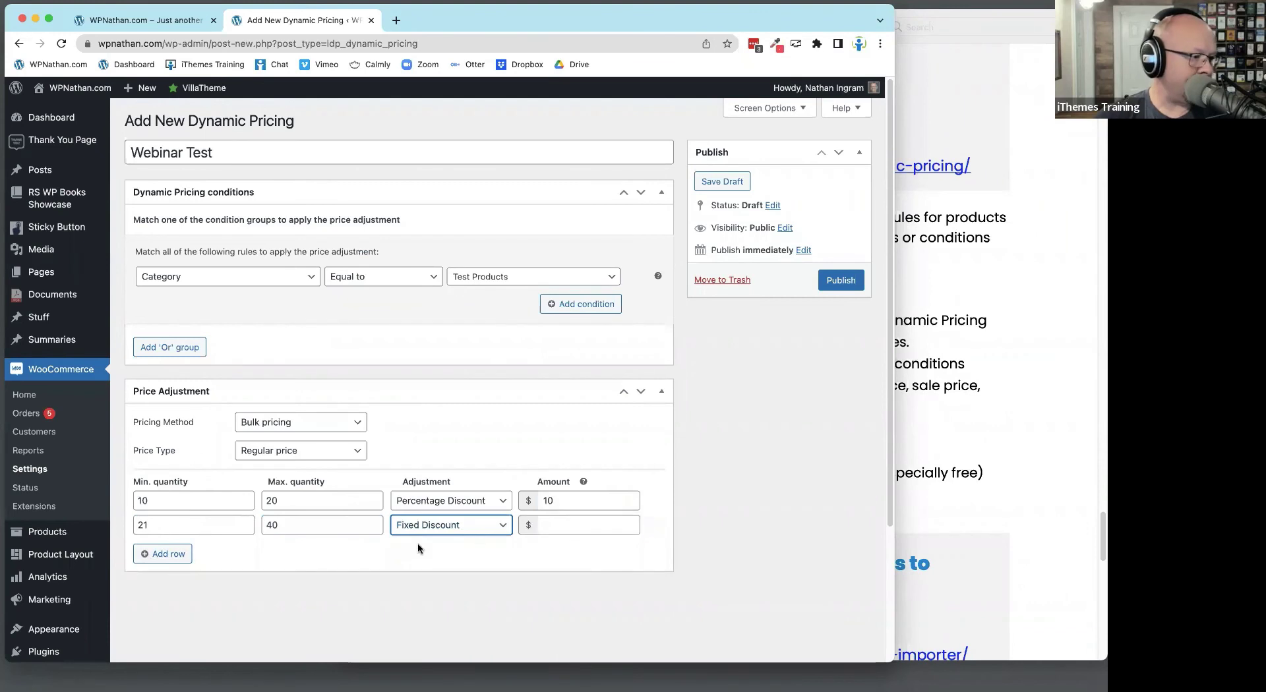
click(428, 526)
click(446, 540)
click(571, 526)
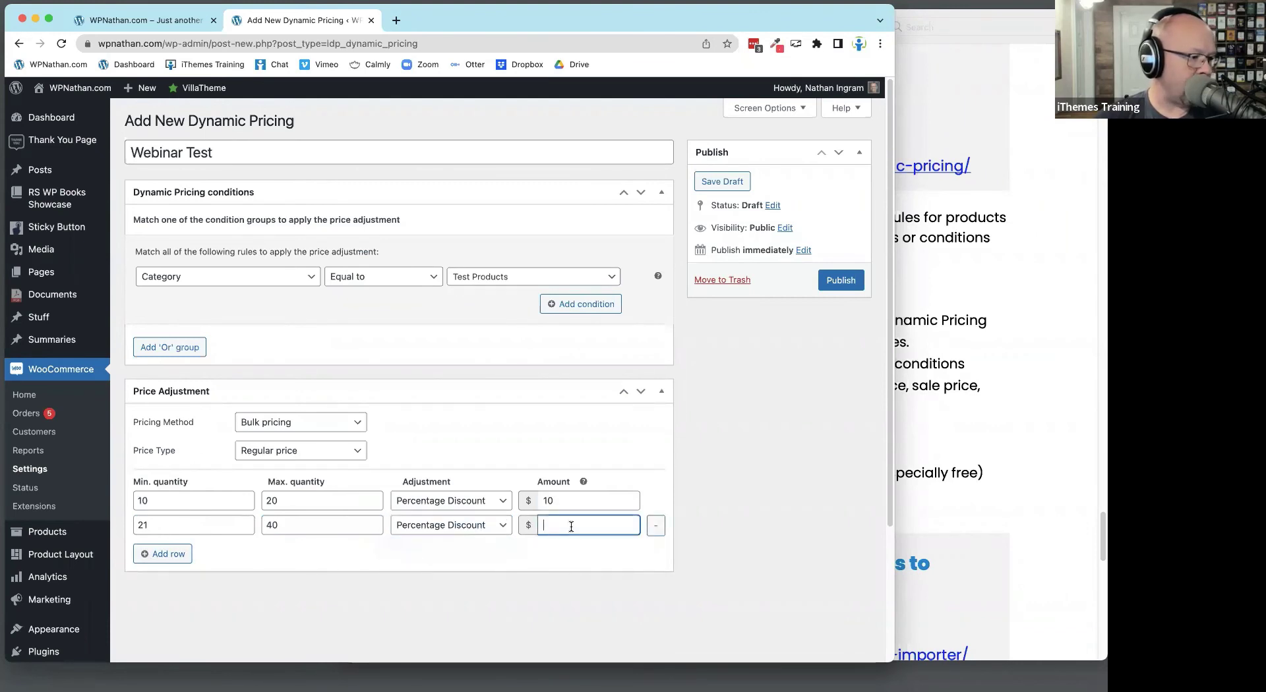
text(20)
click(746, 528)
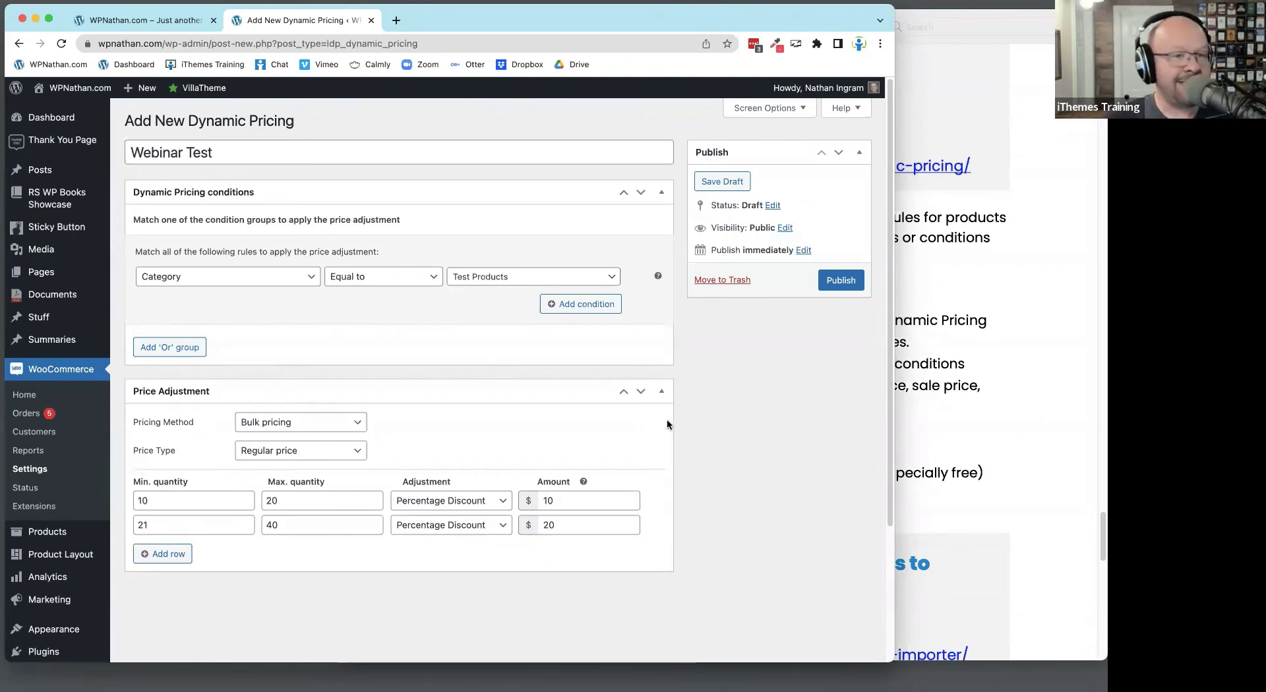
Remove both bulk pricing rows and change the rule's condition to User role equal to customer
click(296, 276)
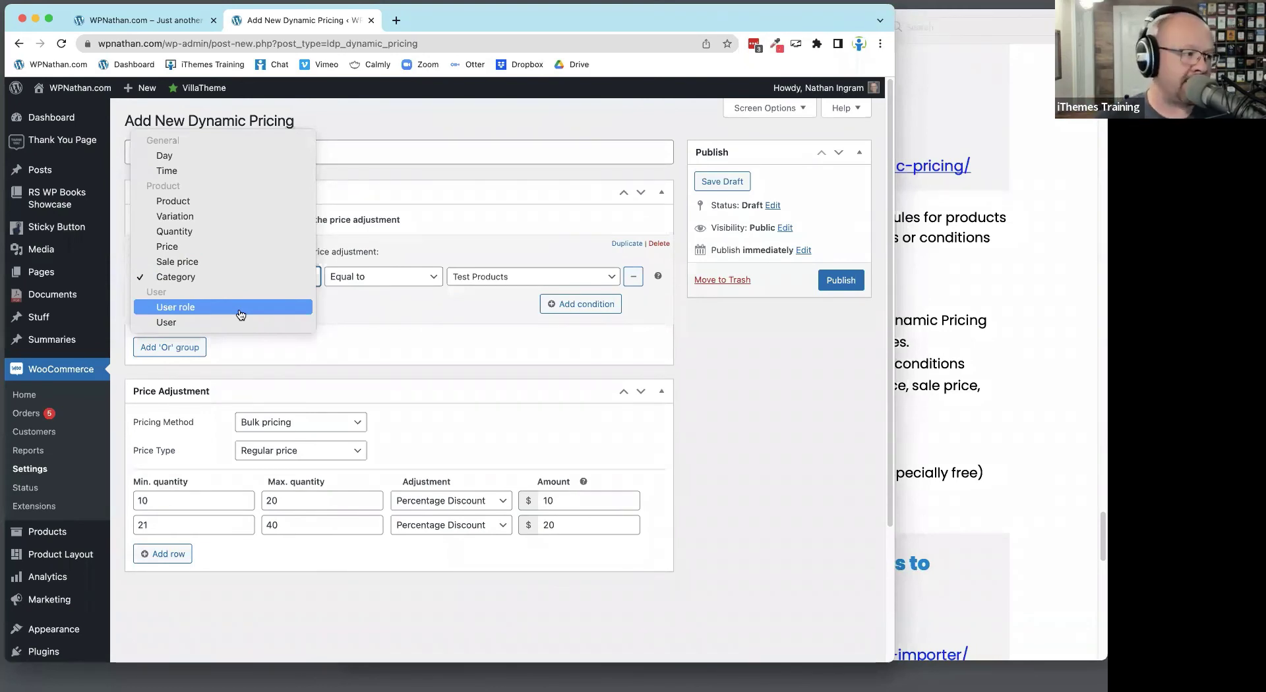
key(Escape)
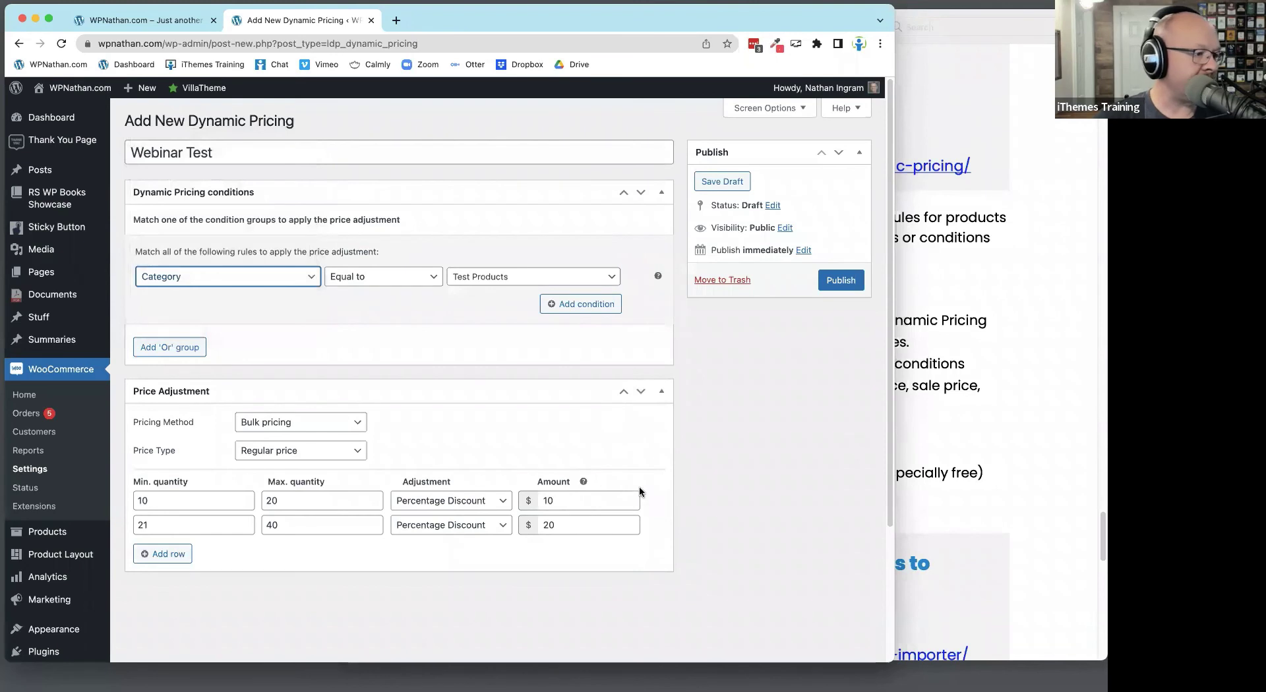
click(650, 501)
click(650, 501)
click(266, 285)
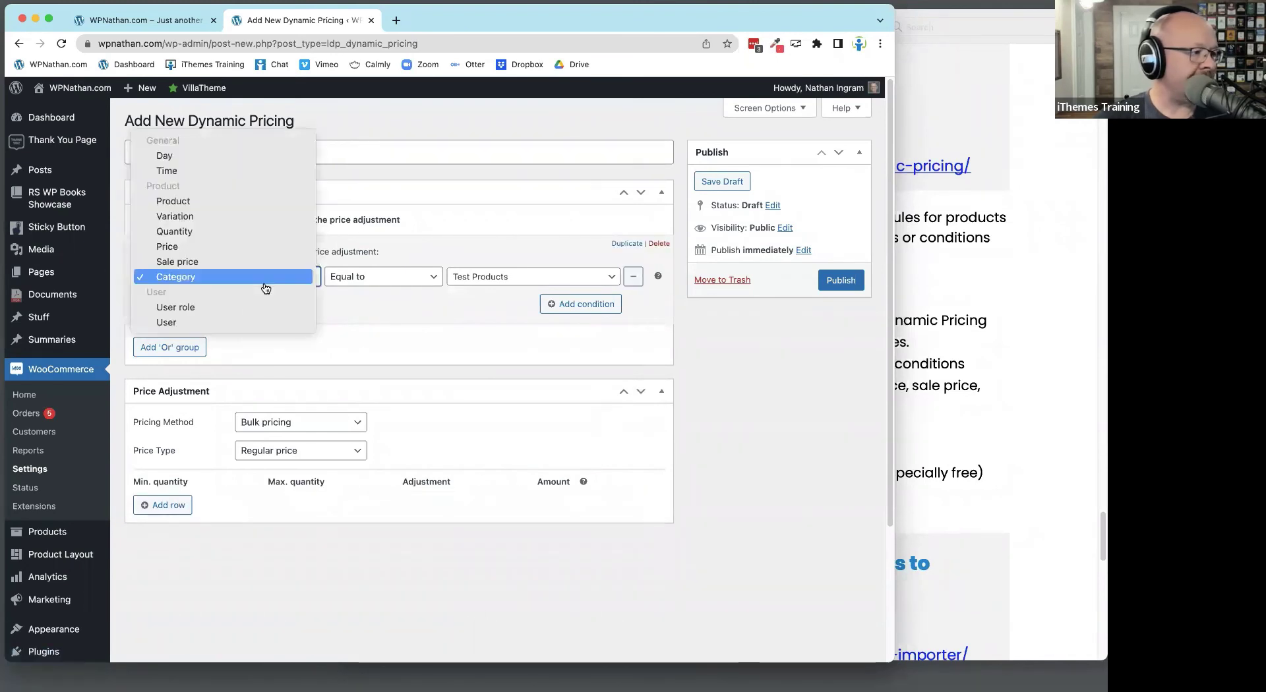
click(243, 308)
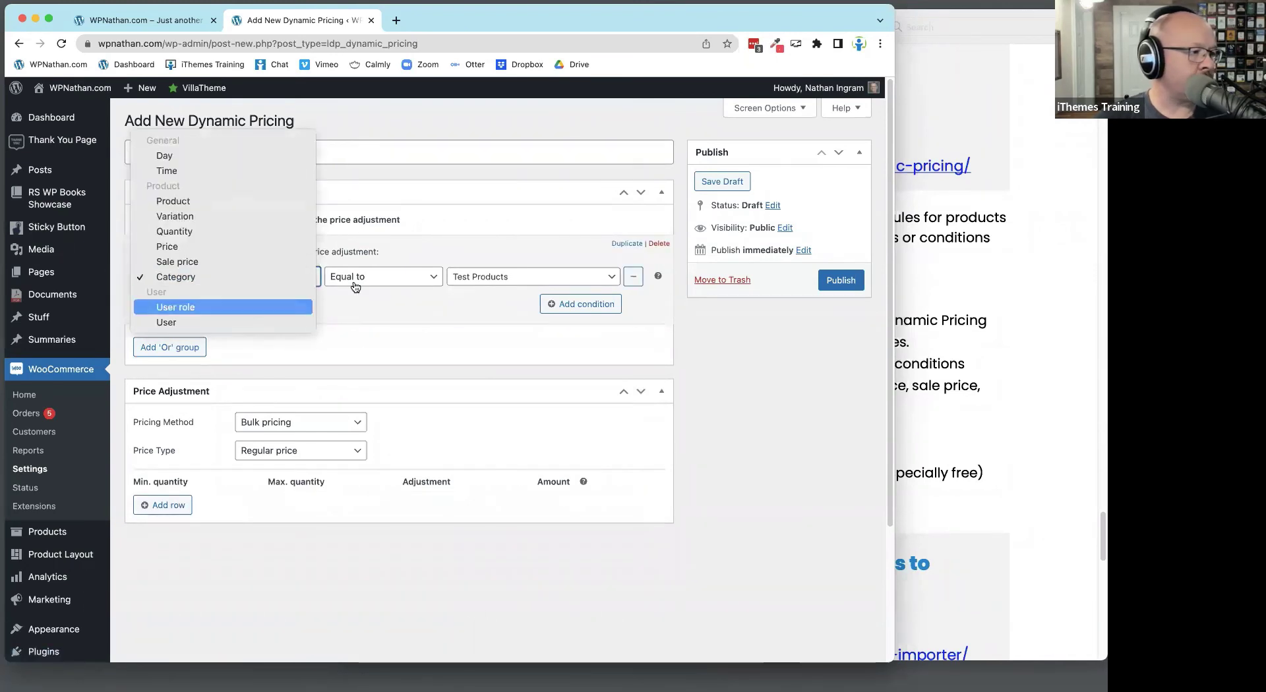
click(488, 280)
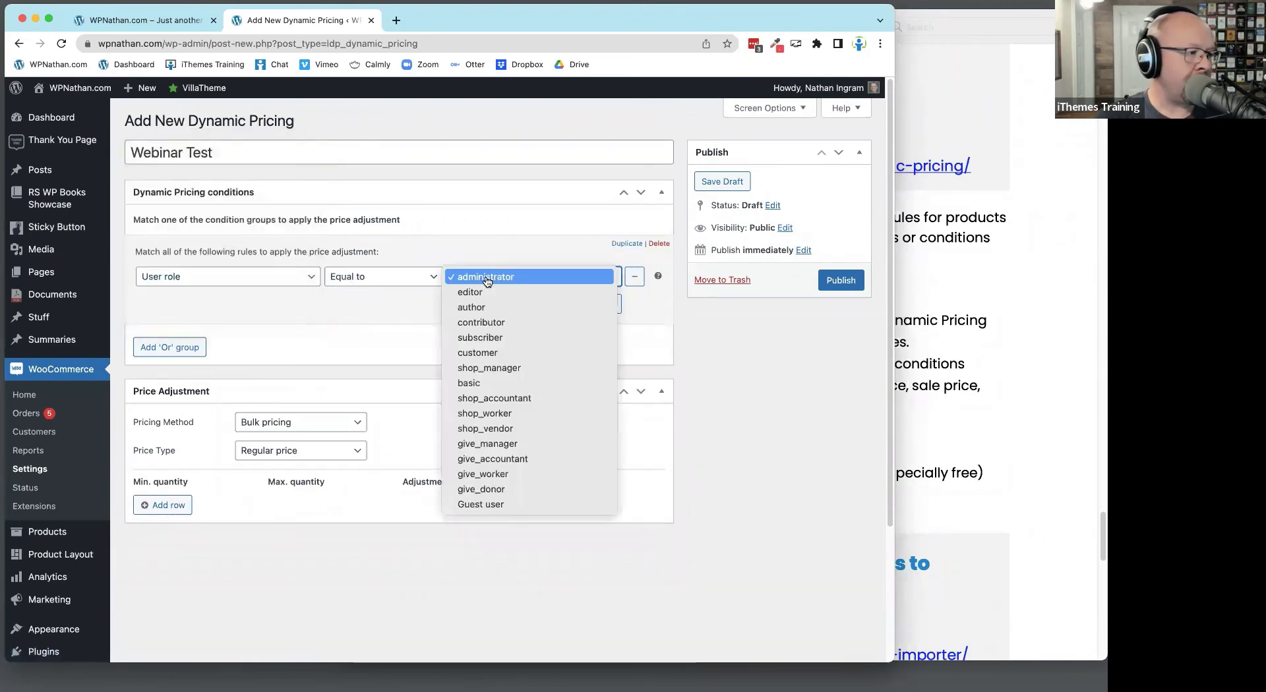
click(547, 352)
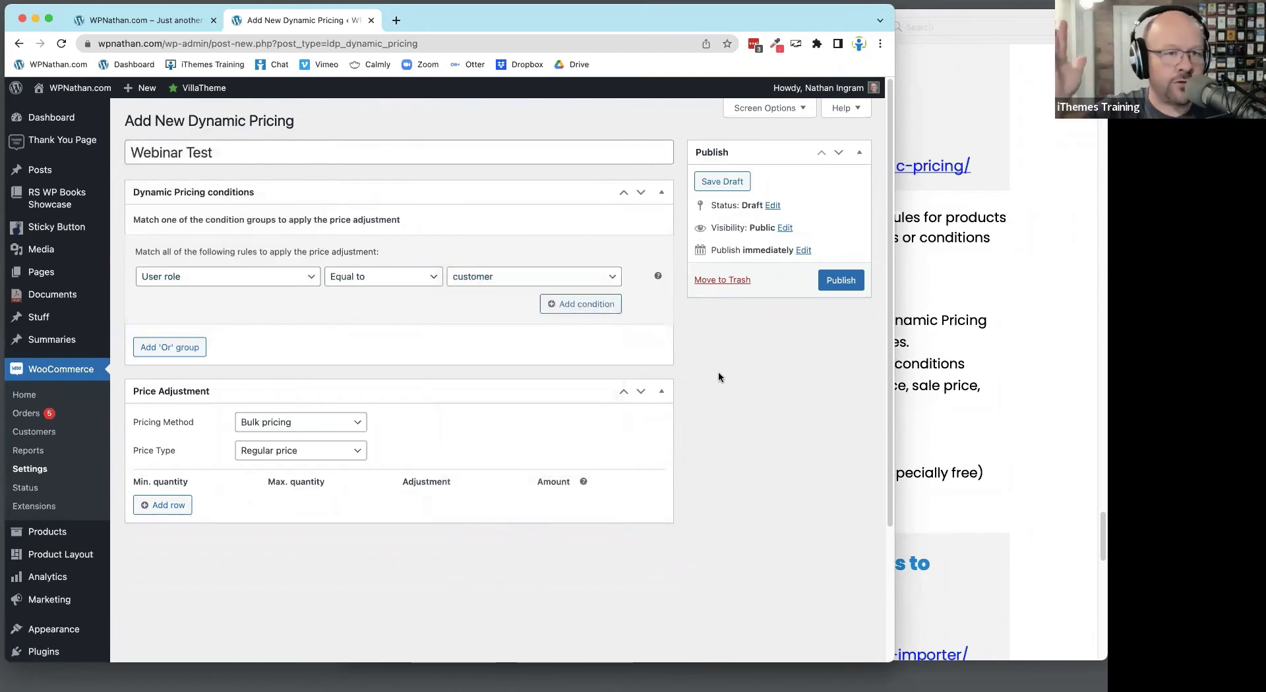
Set the pricing method to Simple Adjustment with a percentage discount of 20
click(306, 423)
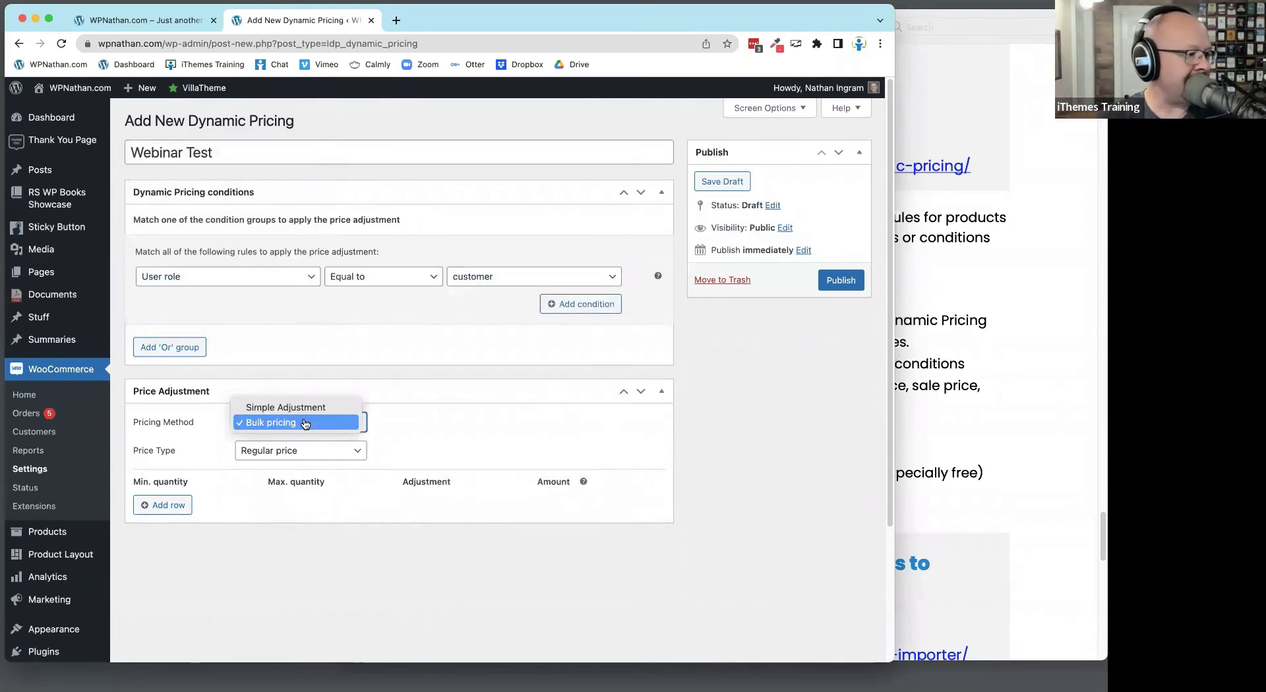
click(309, 417)
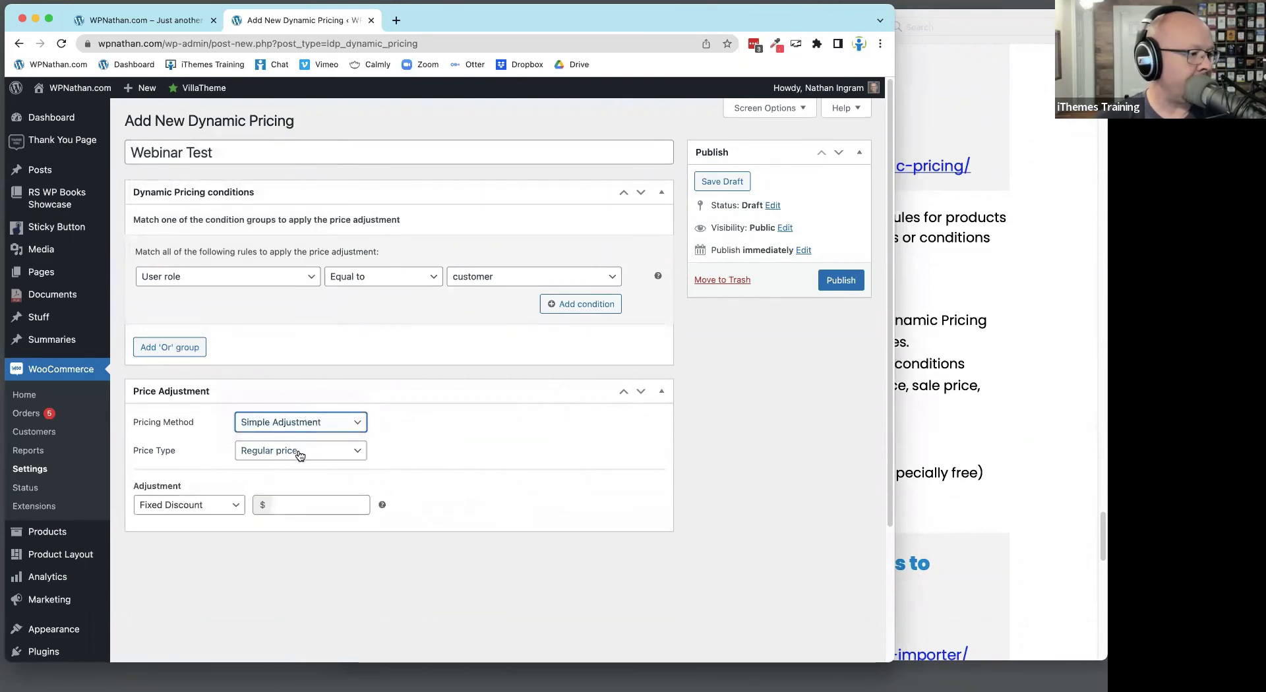
click(212, 508)
click(232, 521)
click(304, 505)
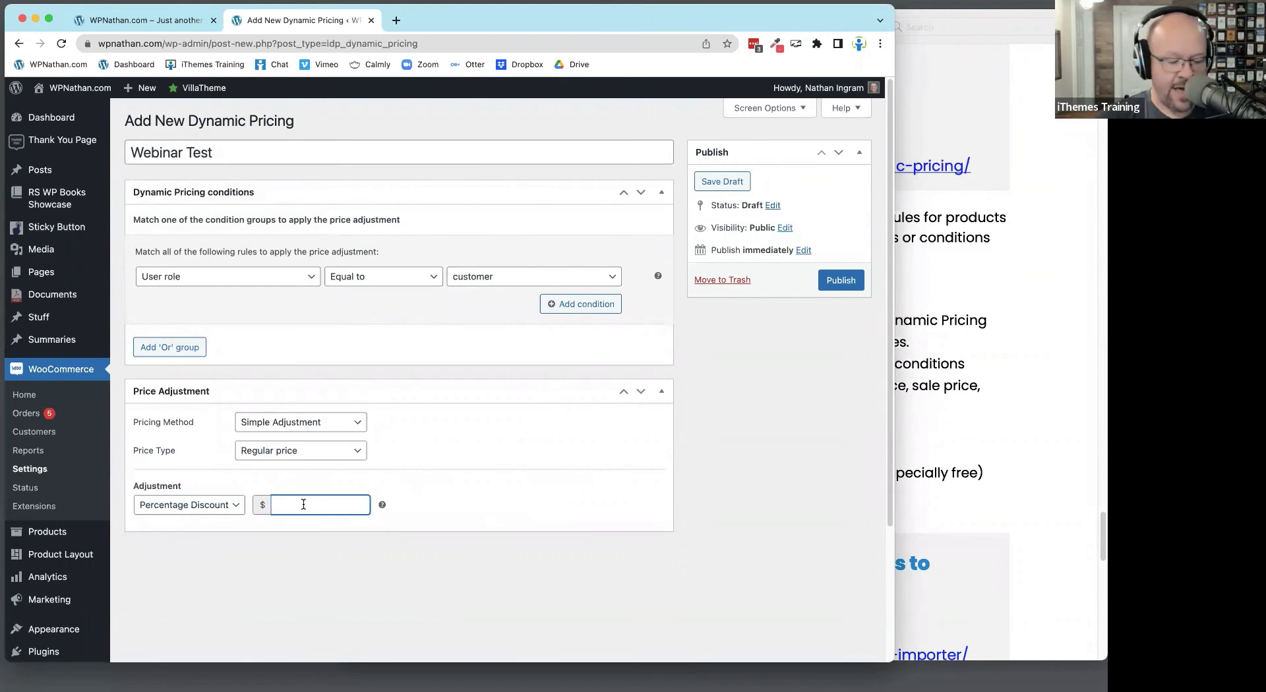
text(20)
click(583, 548)
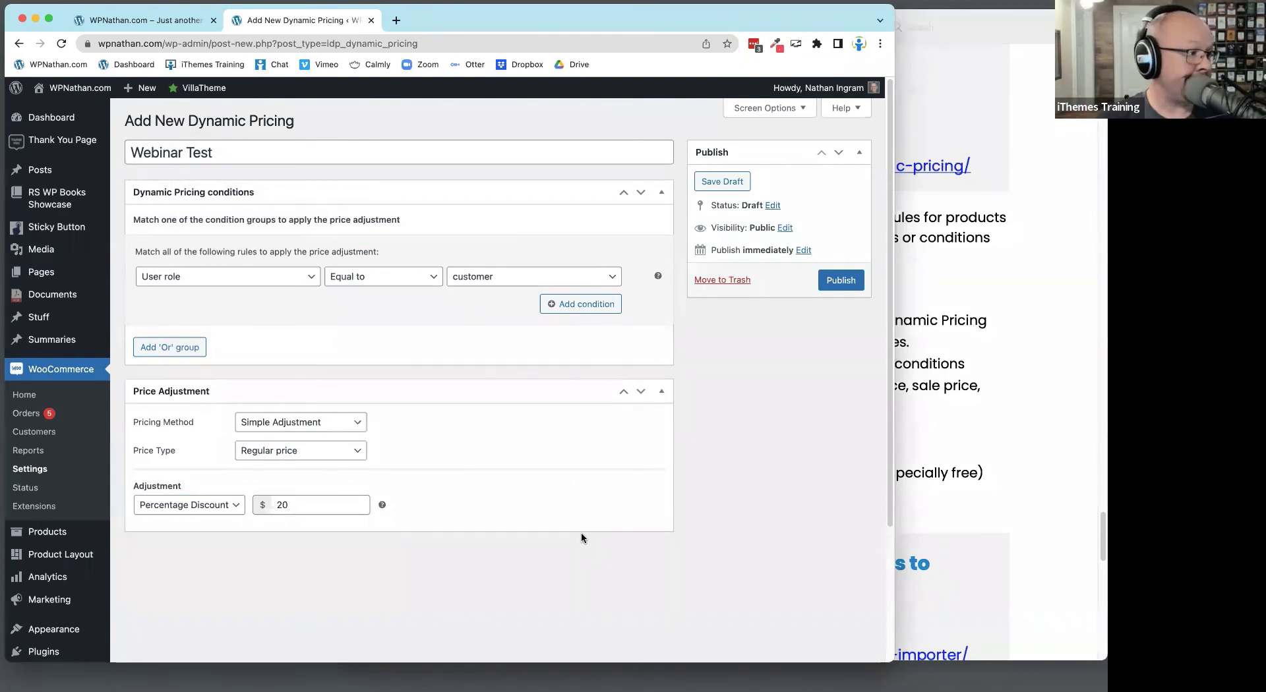
Add a second condition to the rule requiring Category equal to Exclusive
click(579, 304)
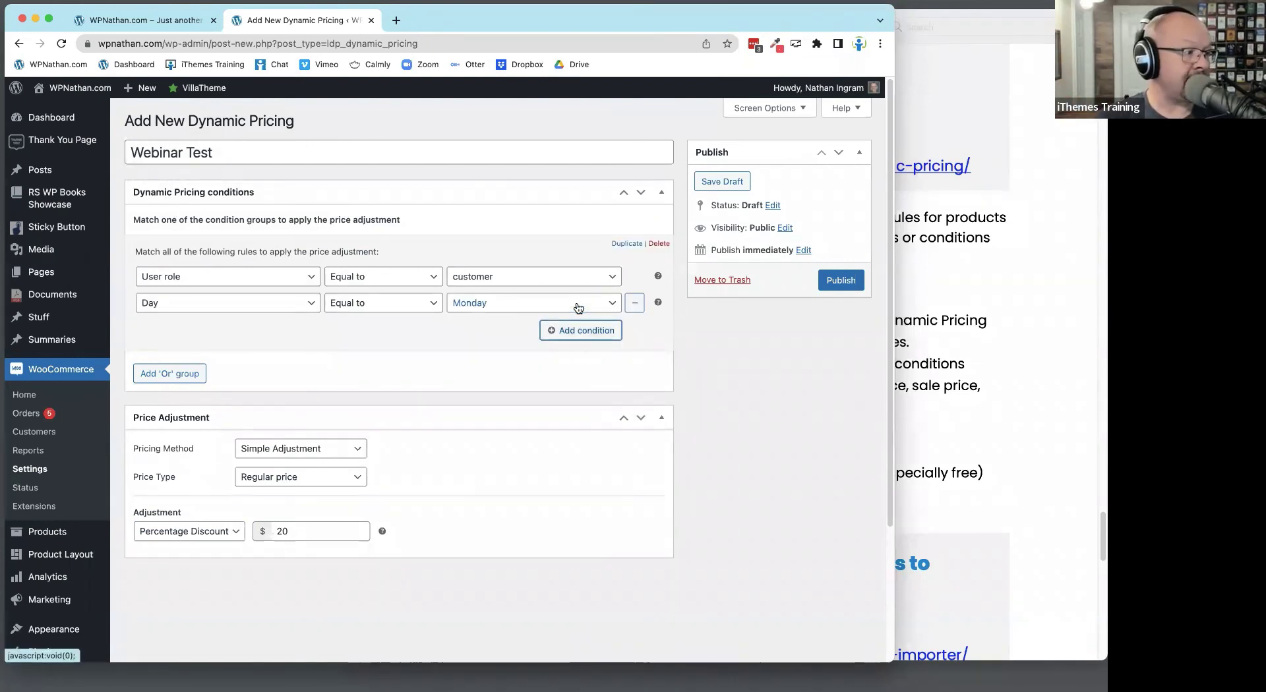
click(303, 303)
click(261, 424)
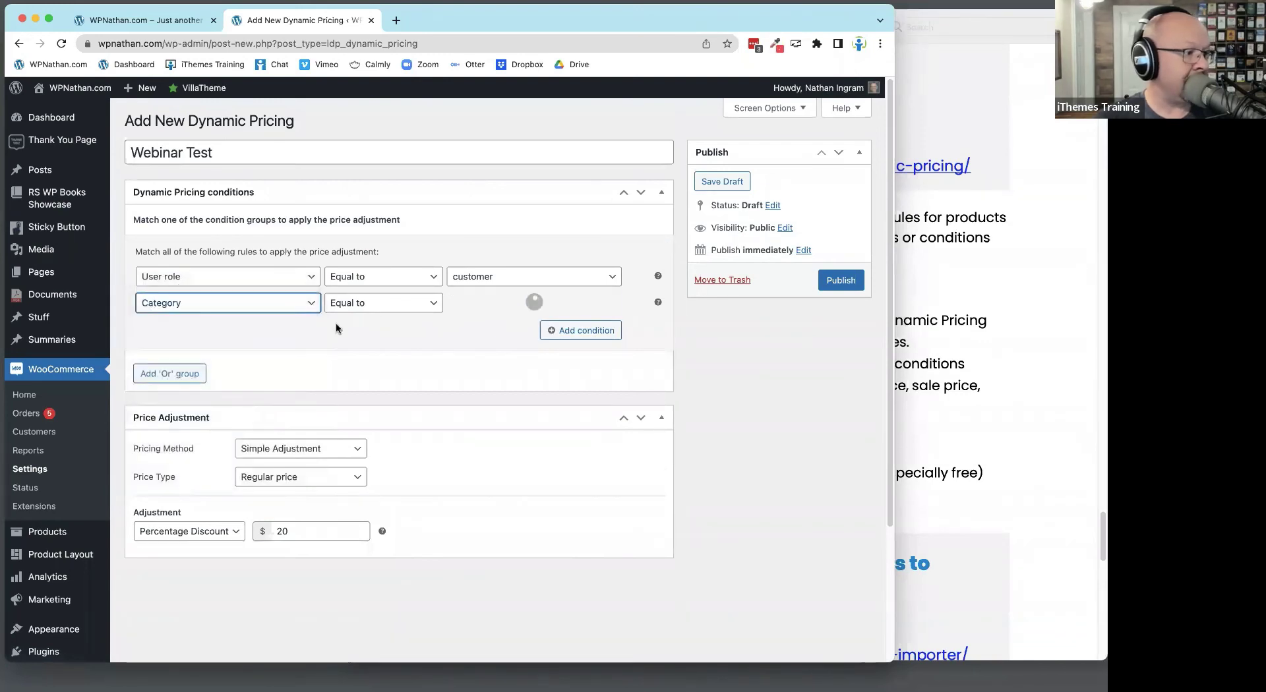
click(500, 305)
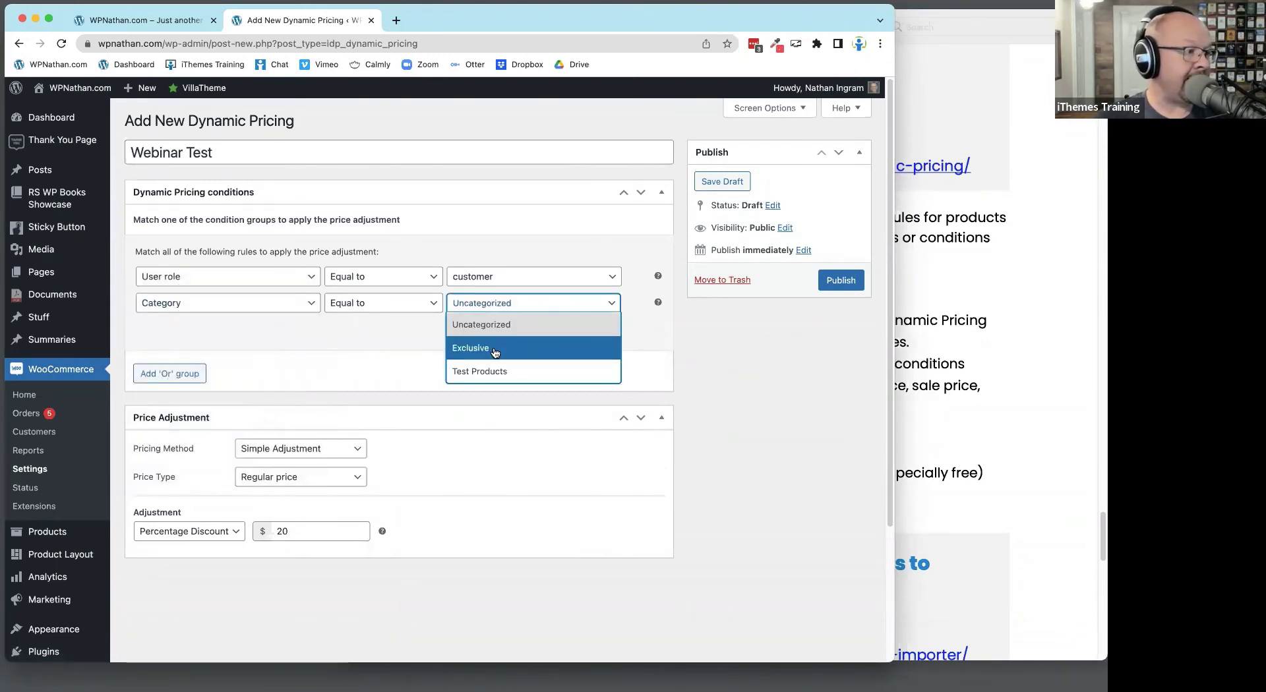
click(482, 347)
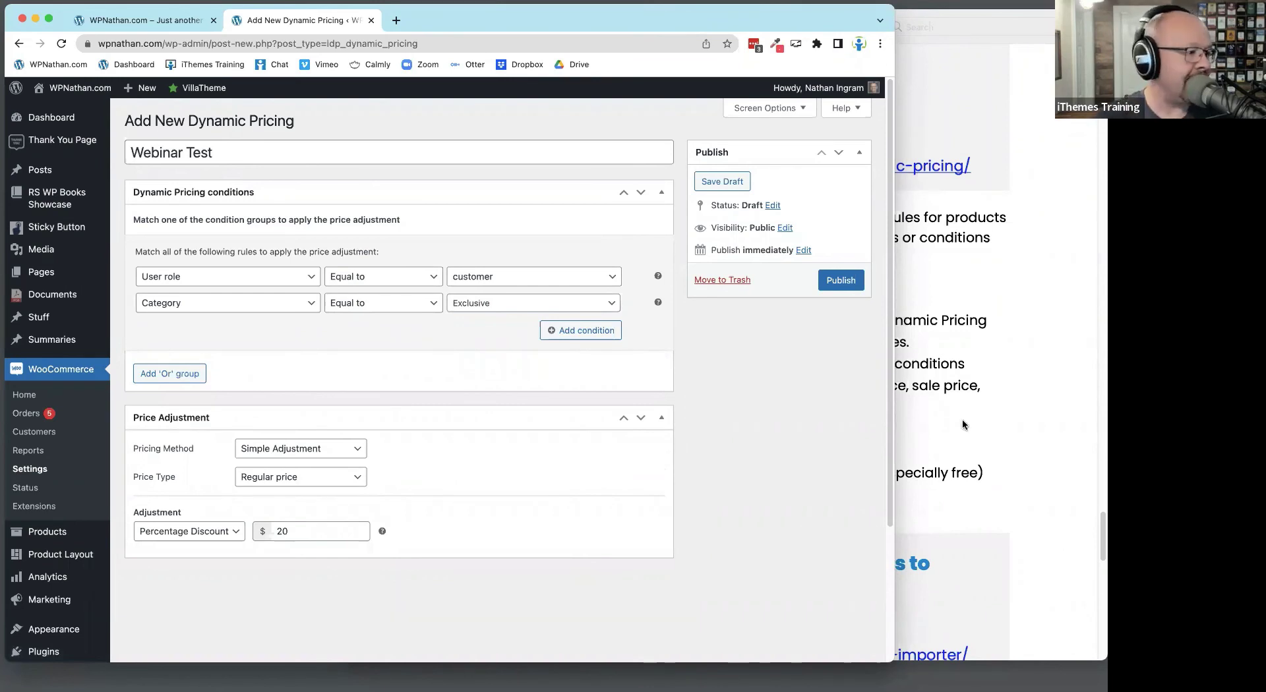
Switch the rule's price type to Sale price and back to Regular price
click(293, 477)
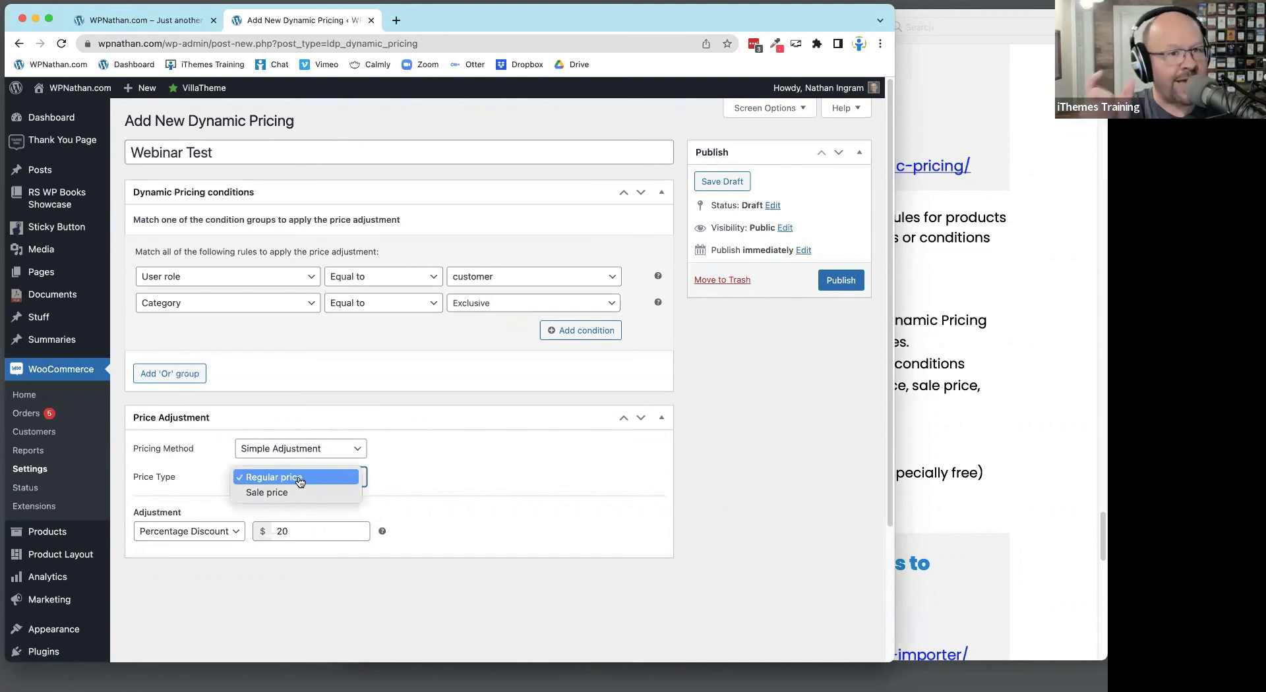
click(295, 493)
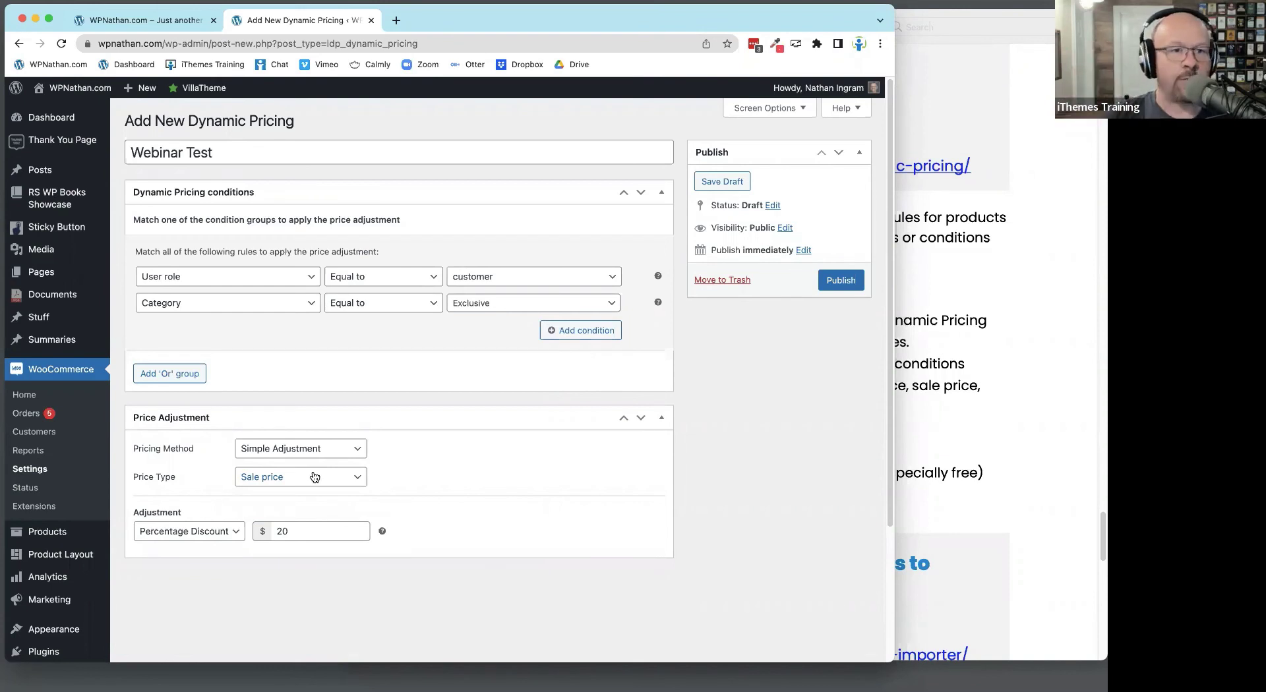
click(269, 478)
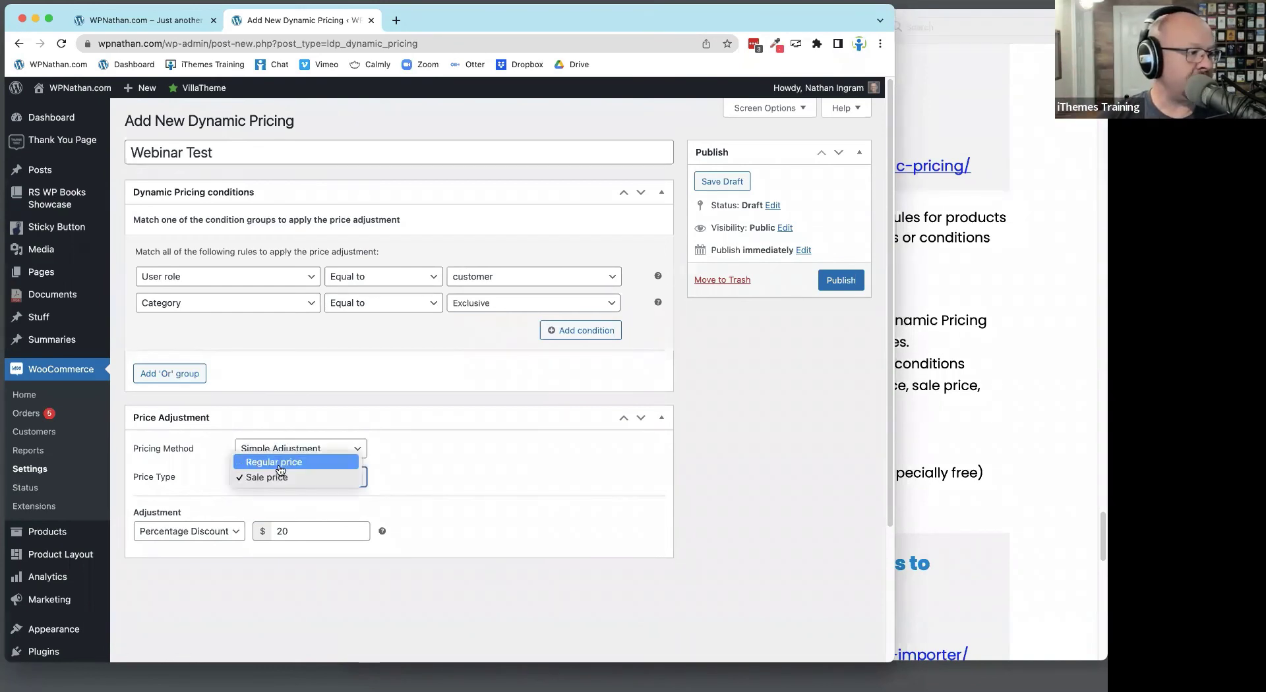
click(276, 464)
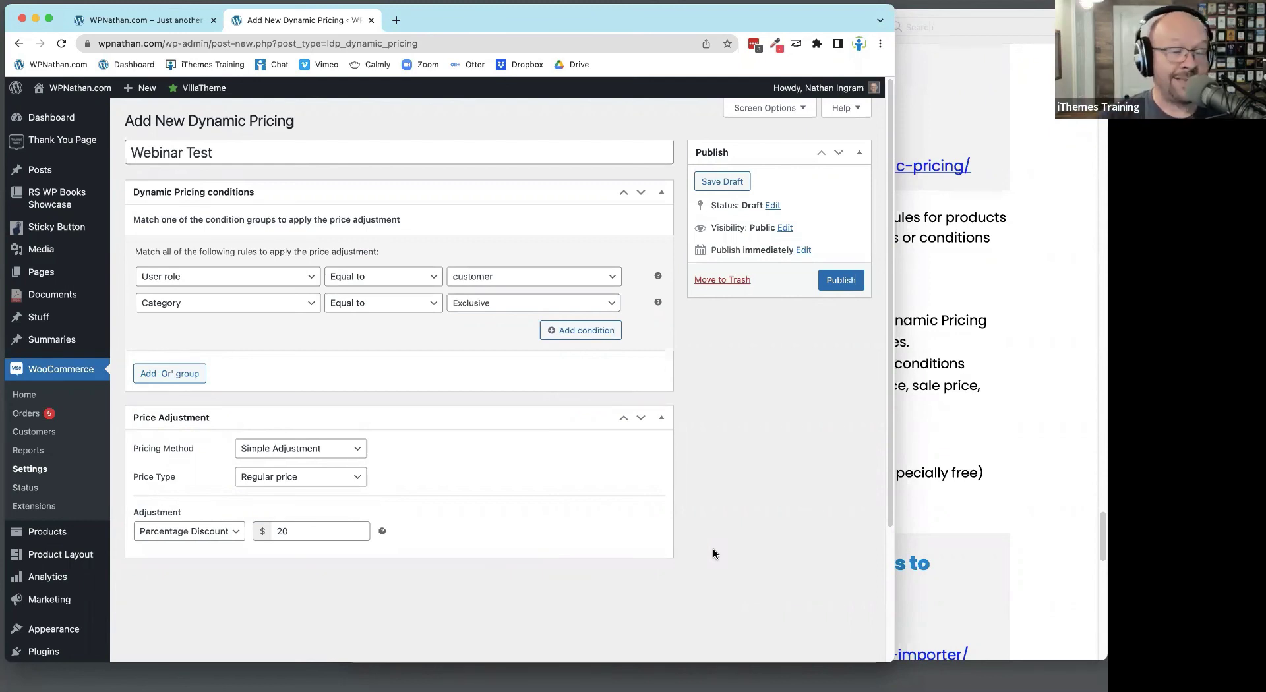
Switch to the May 2022 Plugin Roundup PDF and highlight the last note about Livemesh Dynamic Pricing being full-featured
click(993, 429)
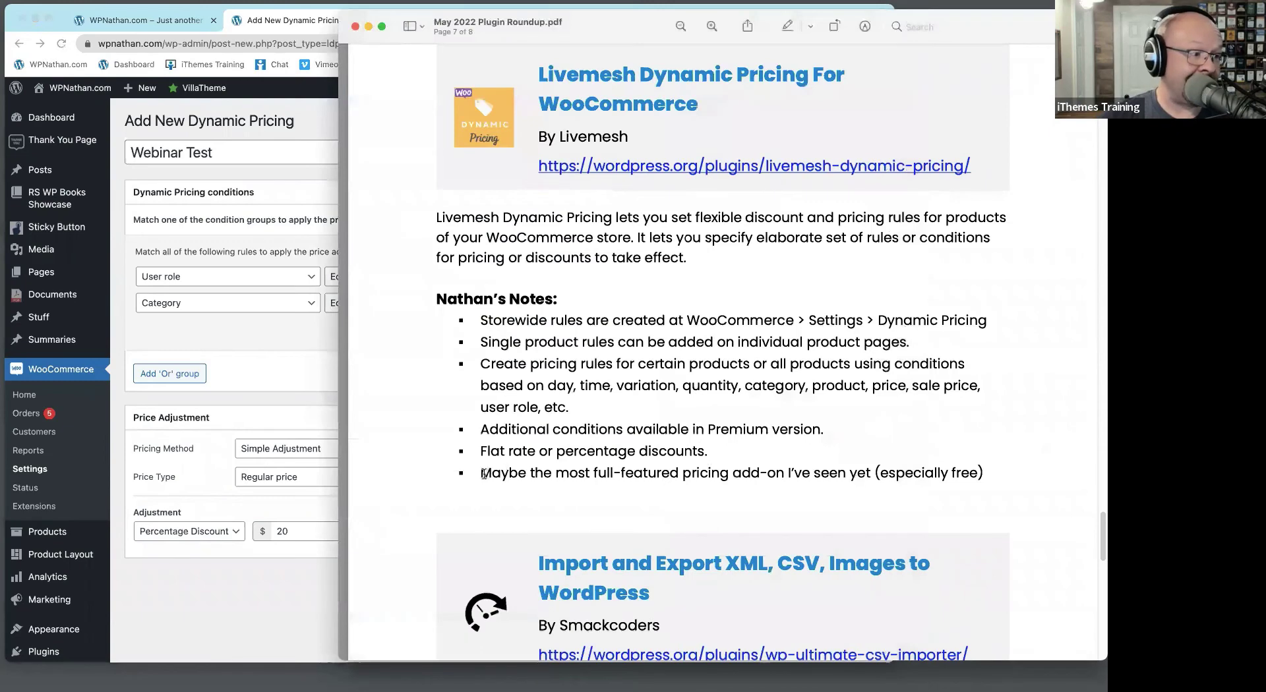
drag(484, 473, 976, 473)
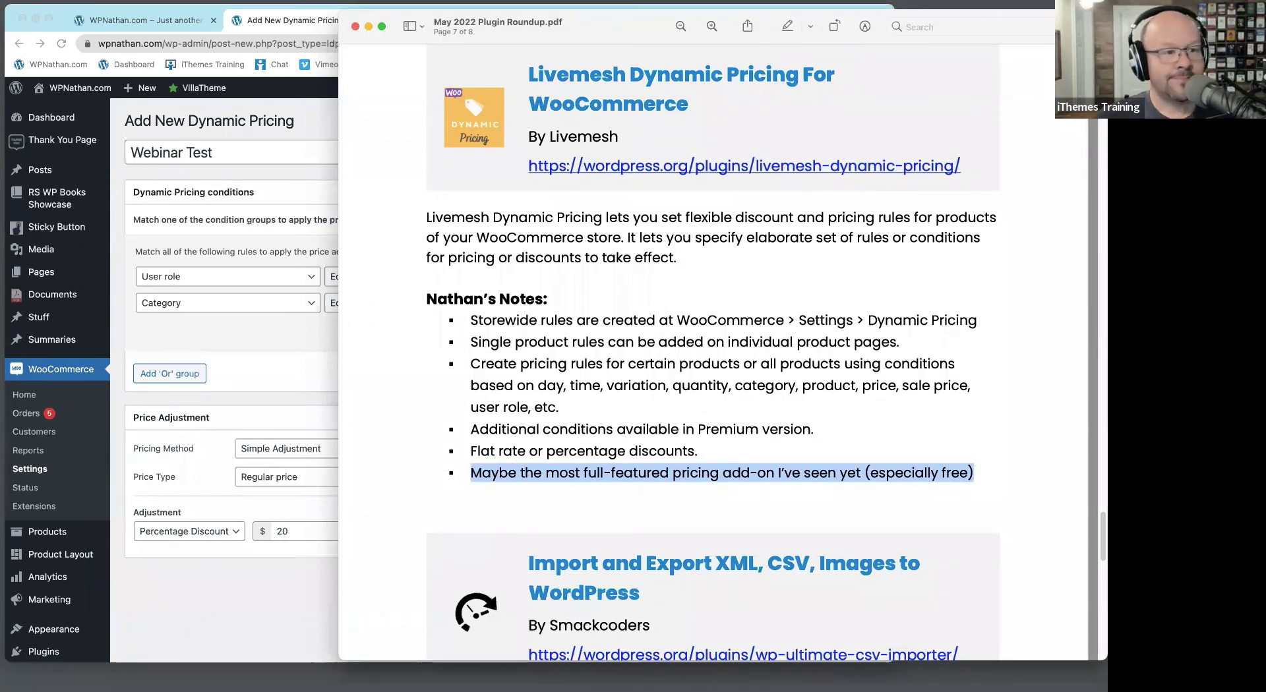
click(258, 239)
click(959, 293)
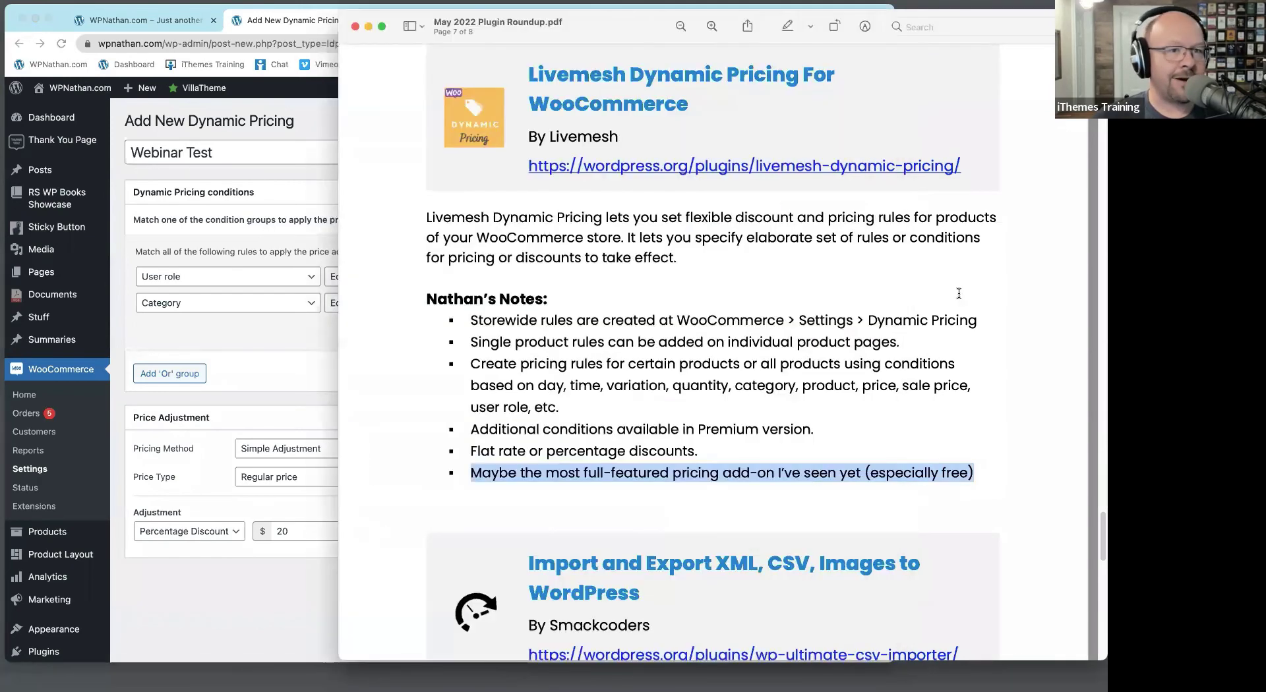
Switch back to Chrome and open the list of all products, discarding the unsaved pricing rule
click(114, 346)
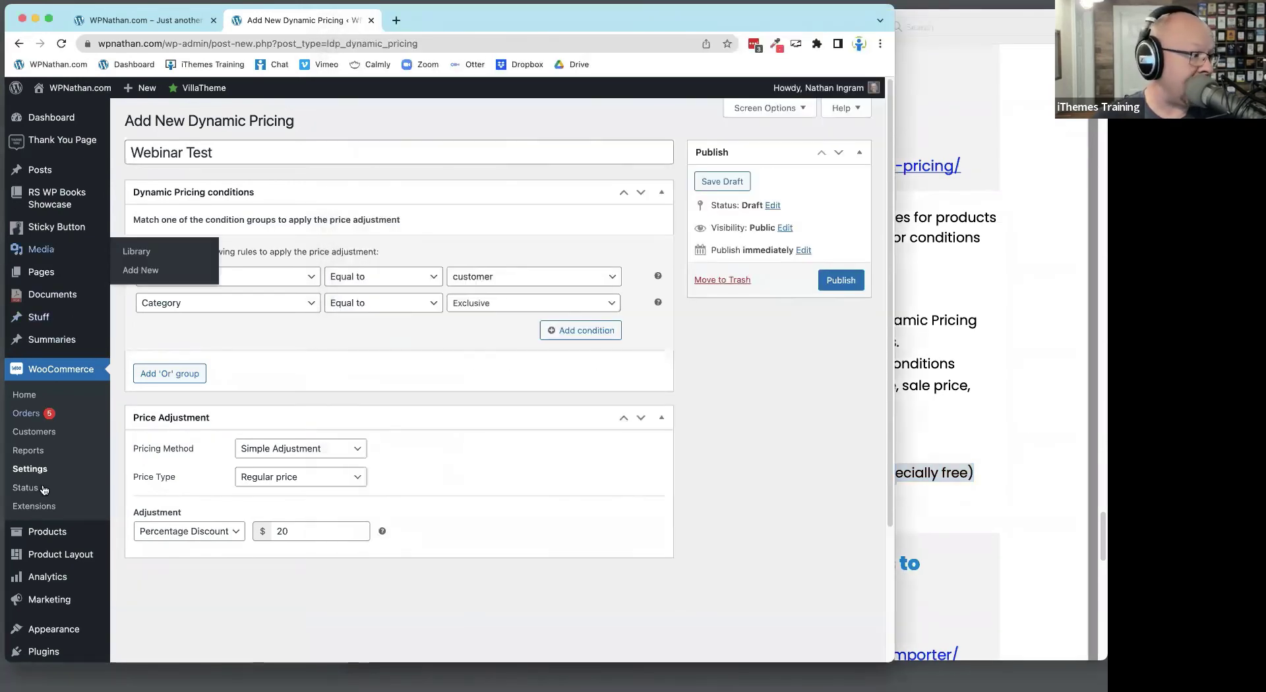
mouse_move(46, 532)
click(163, 541)
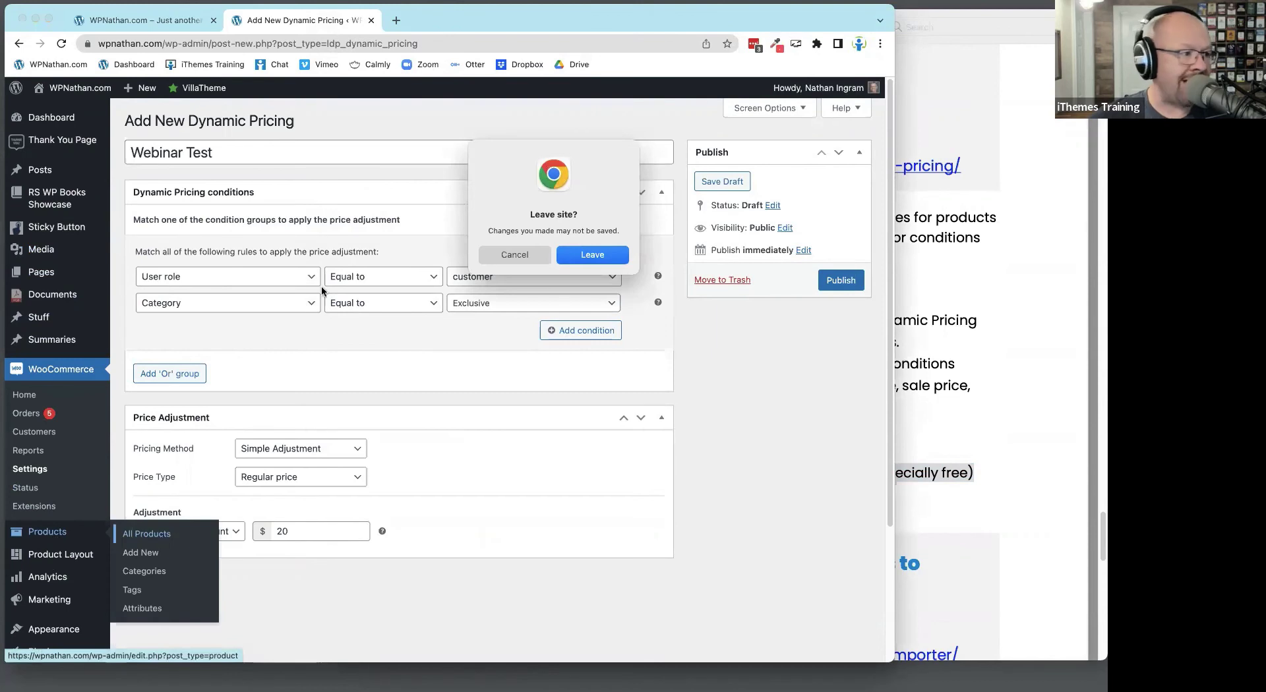
click(591, 256)
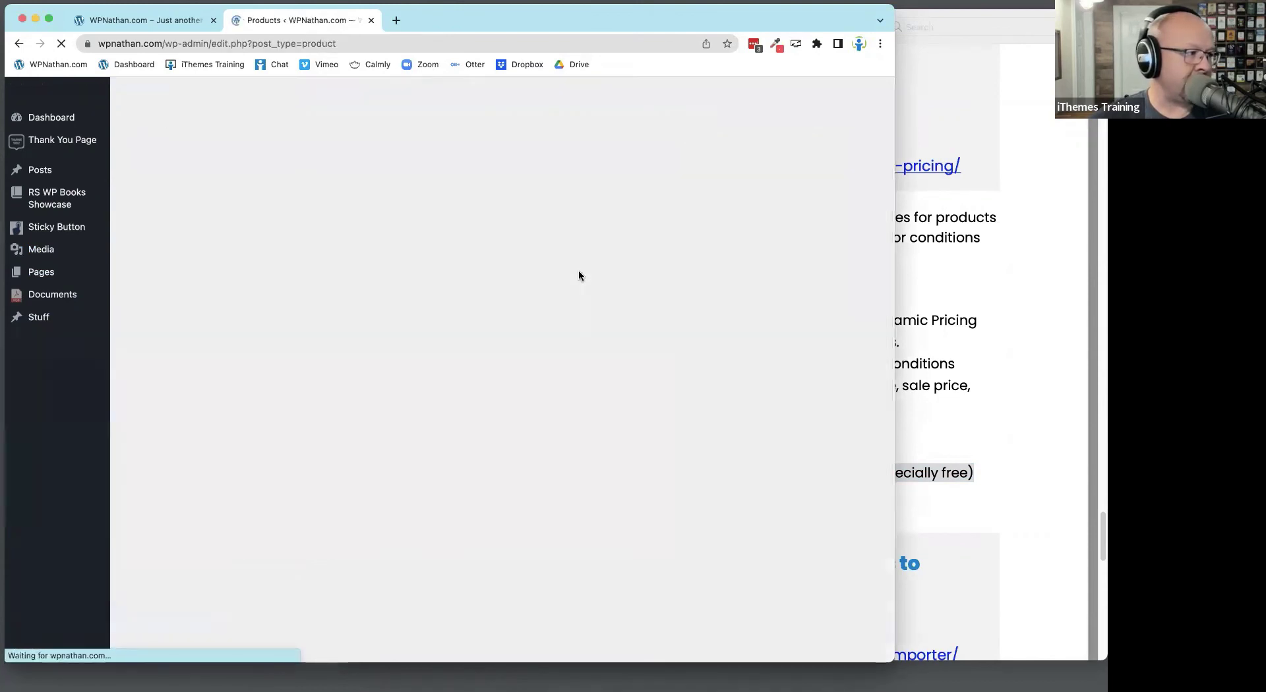
Open the Geeky T-shirts product for editing and return to the product list
click(249, 275)
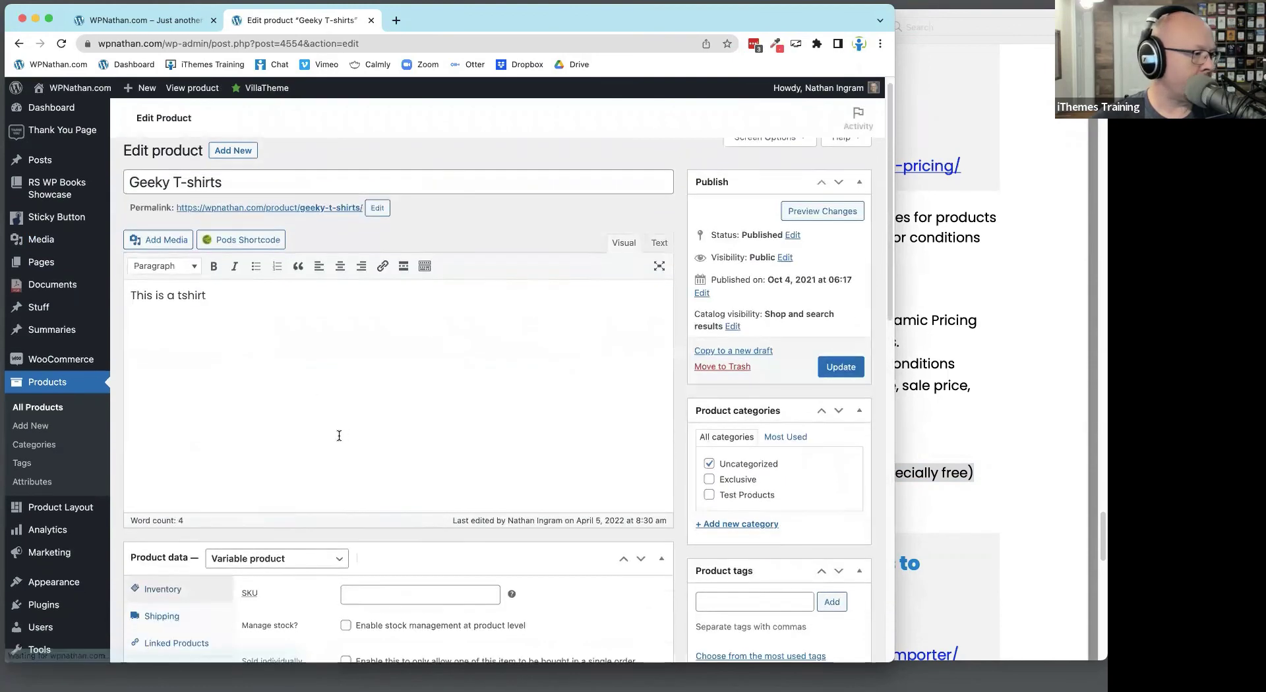
click(18, 43)
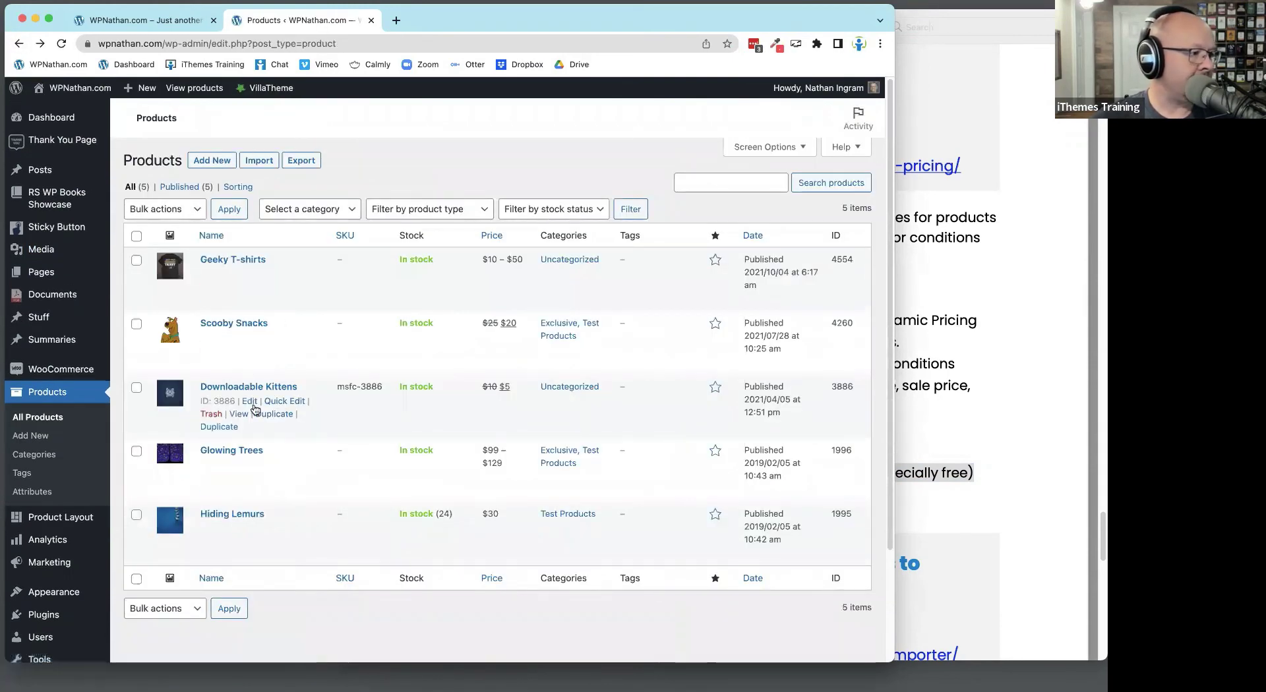
Open the Downloadable Kittens product for editing and show the Dynamic Pricing section of its product data
click(249, 402)
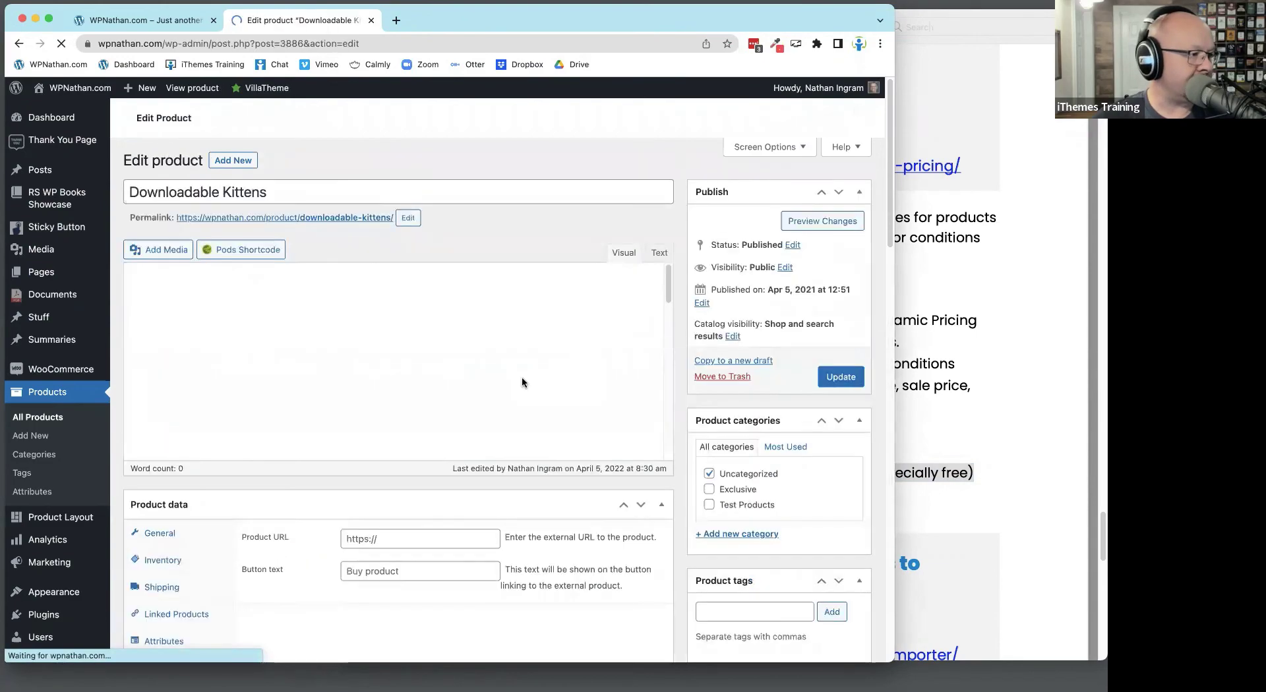
scroll(521, 396, down, 10)
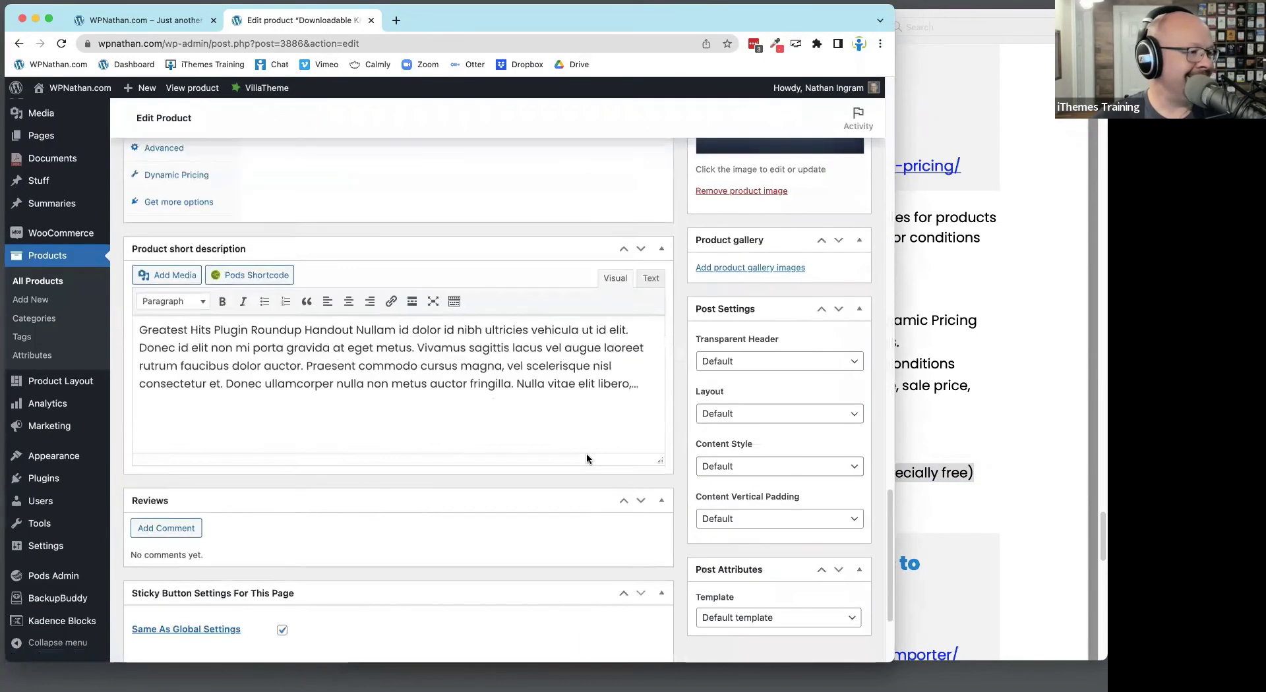
scroll(430, 424, up, 8)
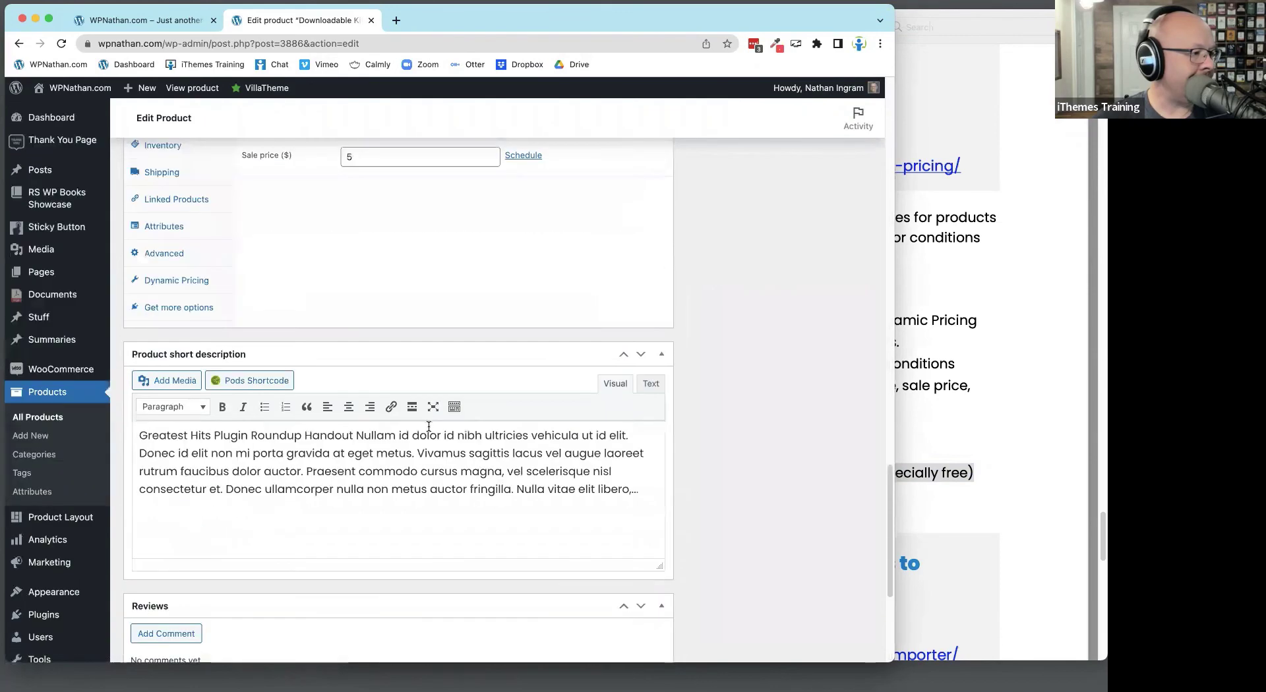
click(176, 552)
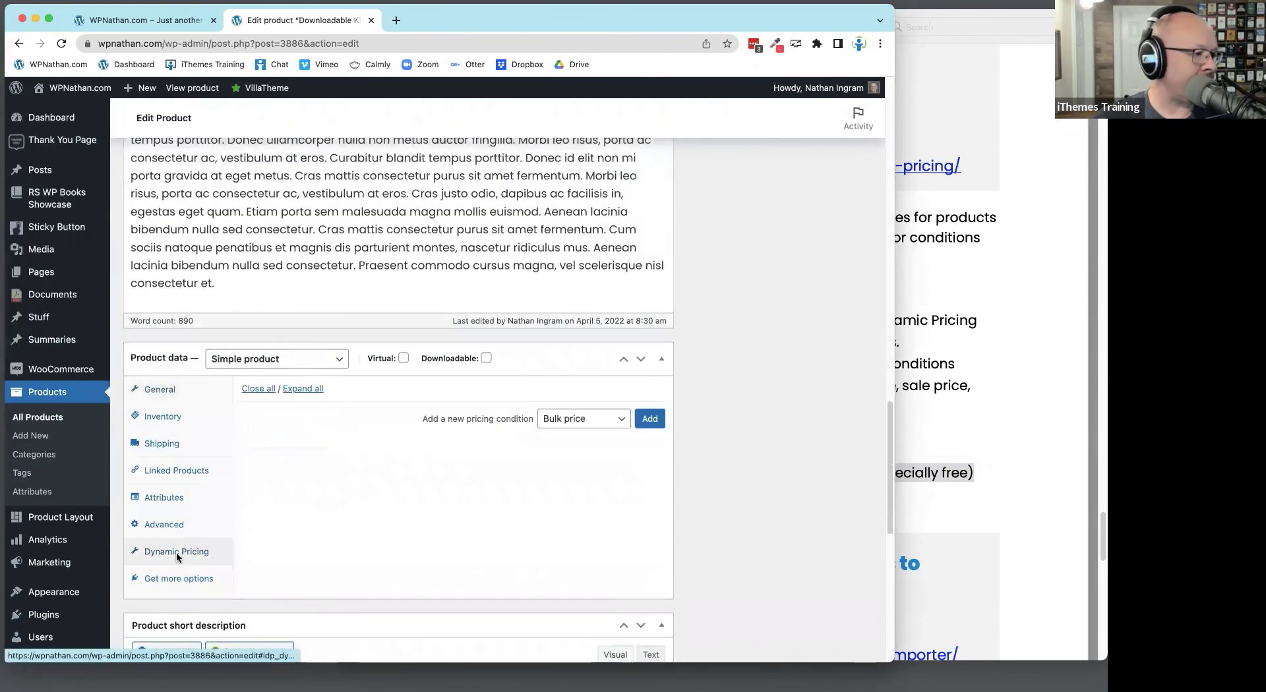
View the available pricing condition types in the product's Dynamic Pricing section without adding one
scroll(520, 392, down, 1)
click(570, 393)
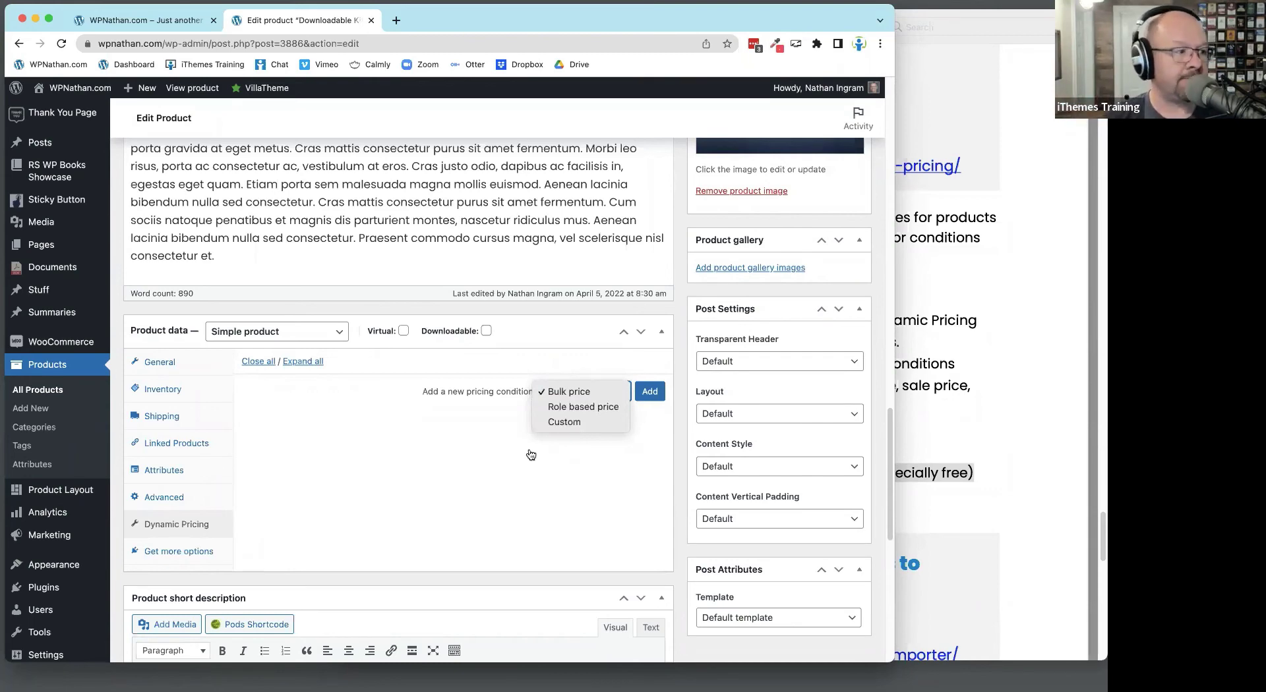
click(446, 488)
Switch to the May 2022 Plugin Roundup PDF and go to the Import and Export XML, CSV, Images to WordPress entry
click(997, 204)
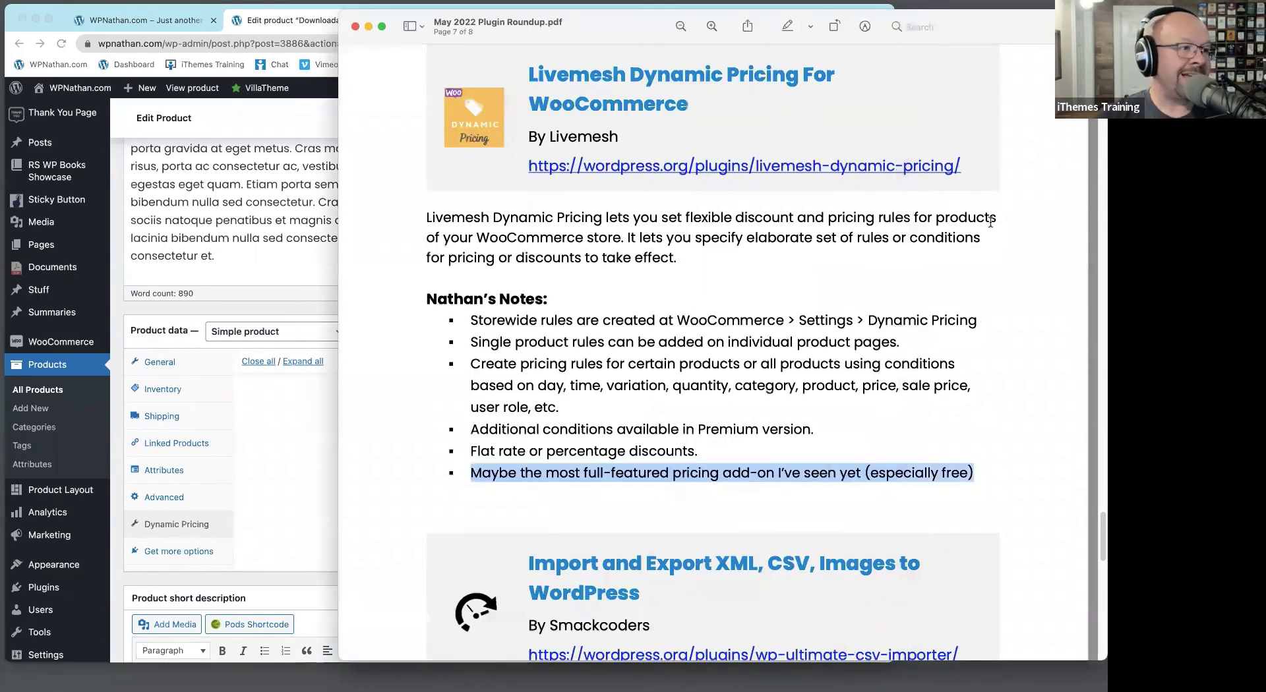
scroll(991, 222, up, 1)
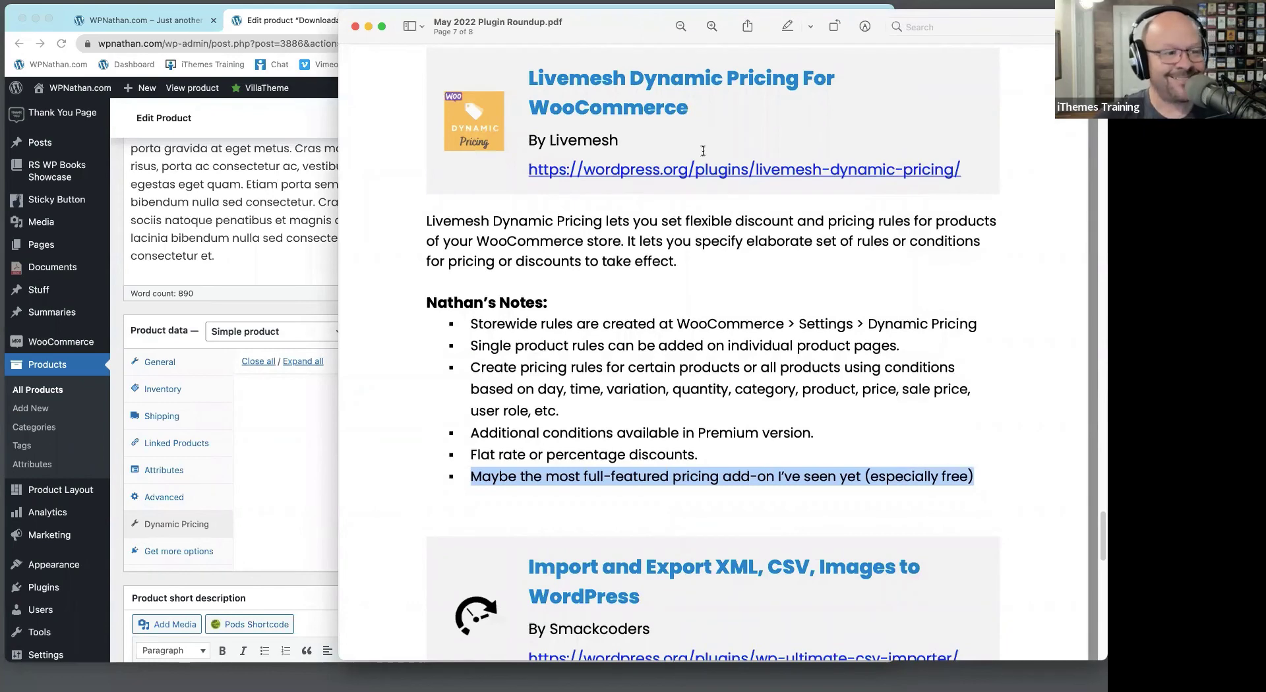
click(643, 356)
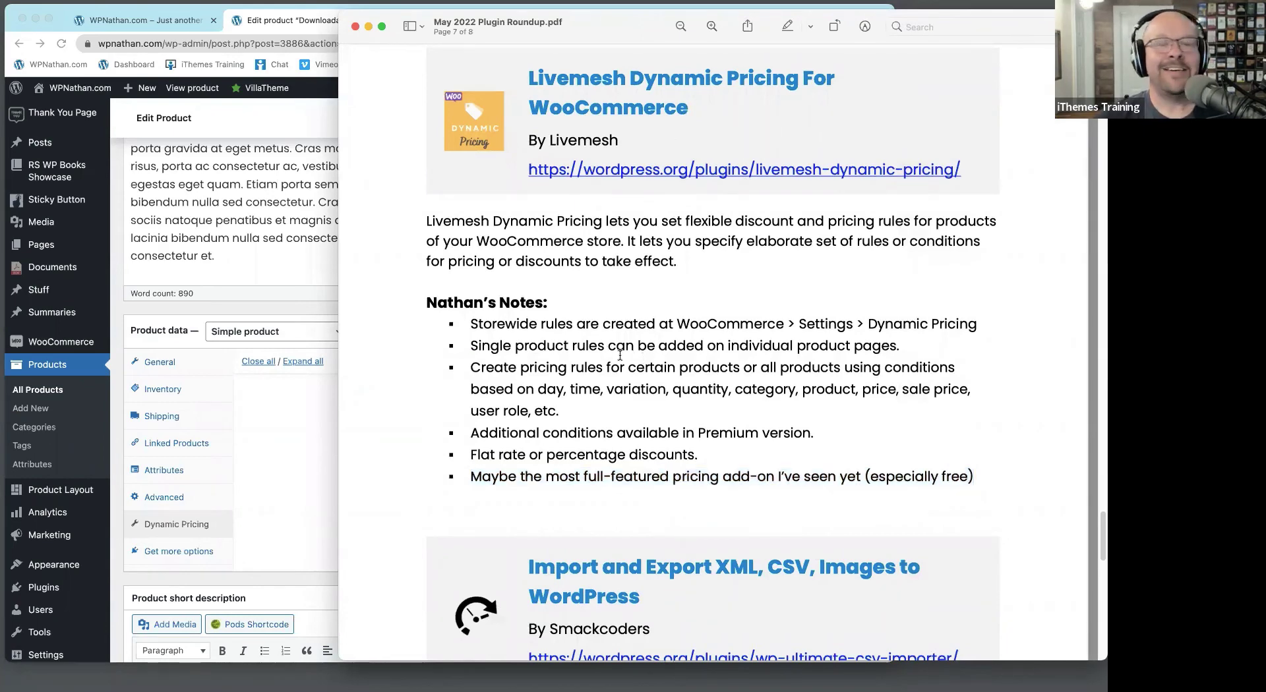
scroll(673, 357, down, 5)
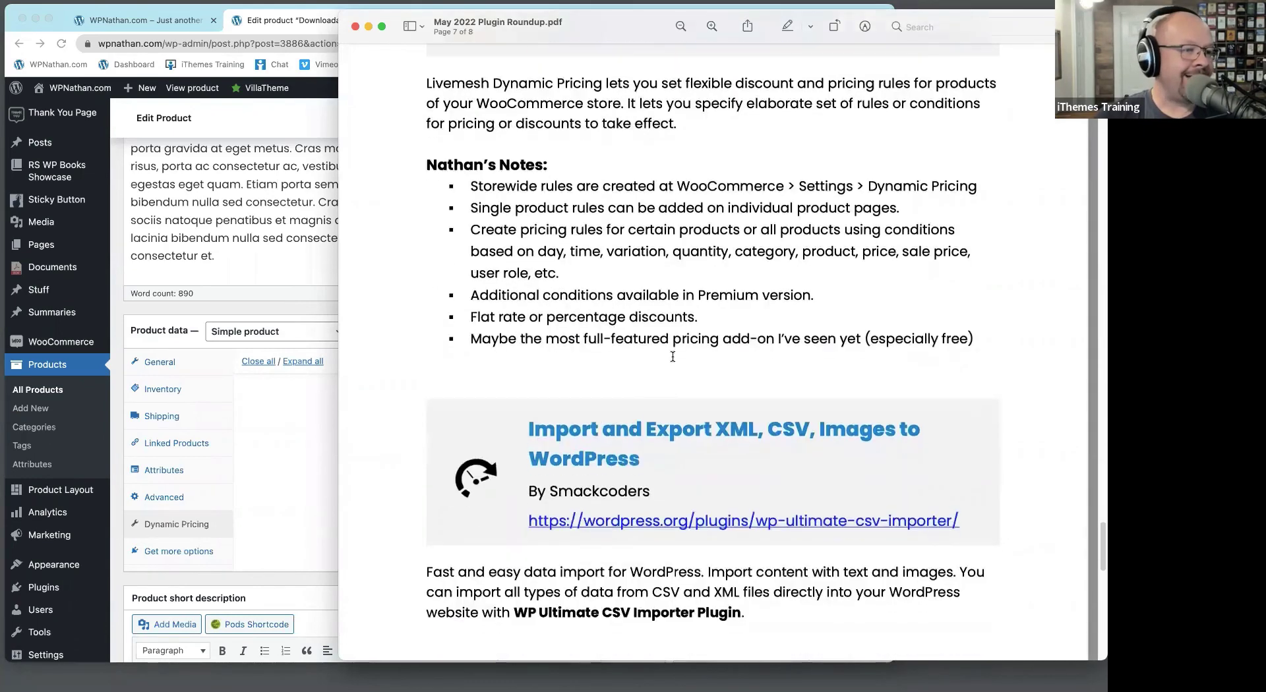
scroll(672, 357, down, 10)
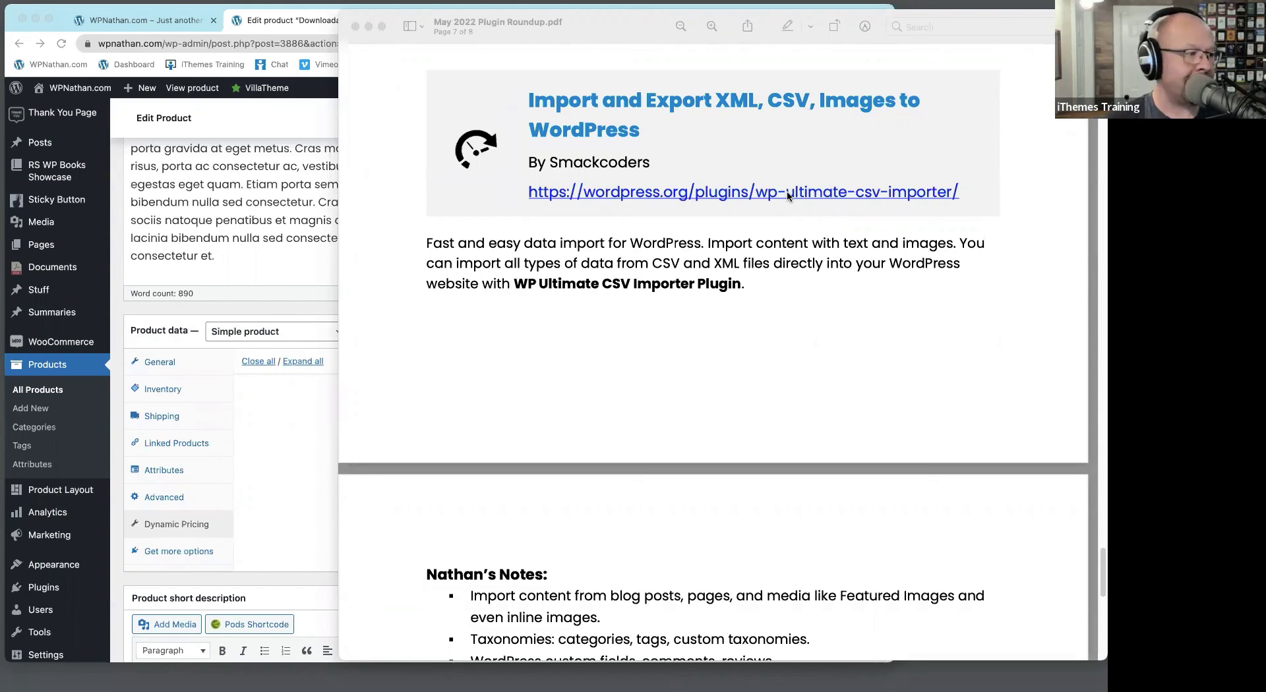
Open the installed plugins list in Chrome and locate WP Ultimate CSV Importer, keeping the PDF in front for comparison
click(199, 235)
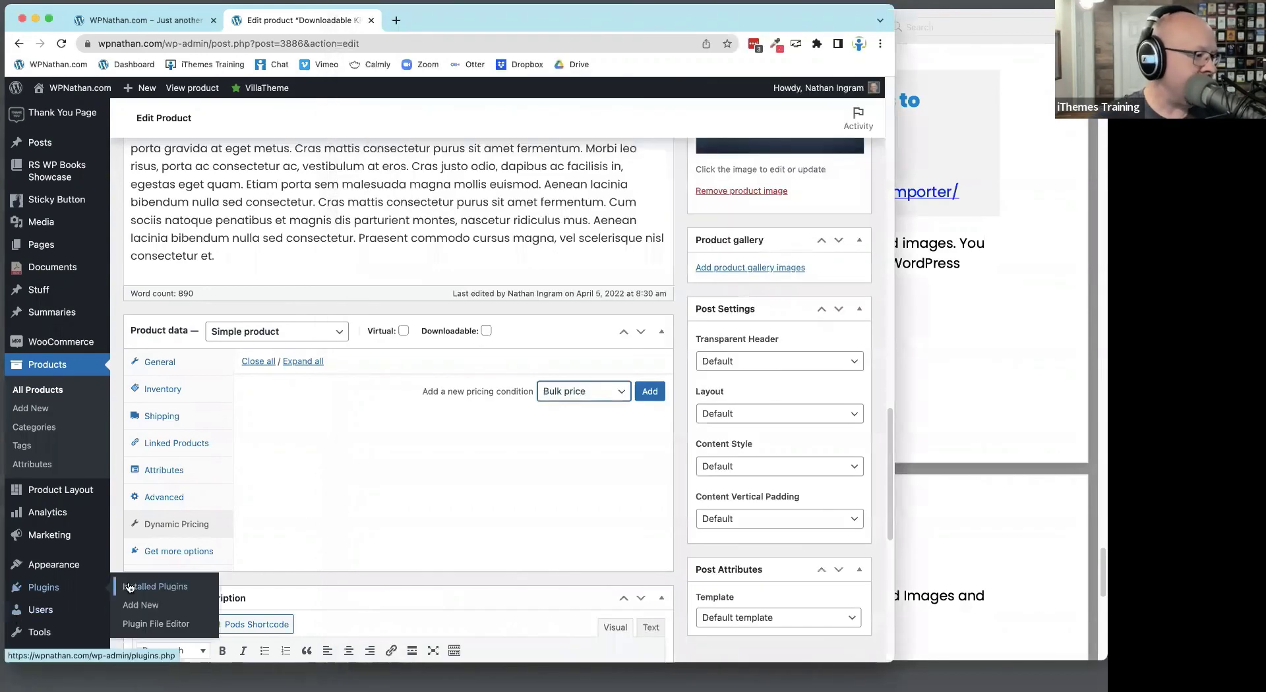
click(129, 588)
click(462, 345)
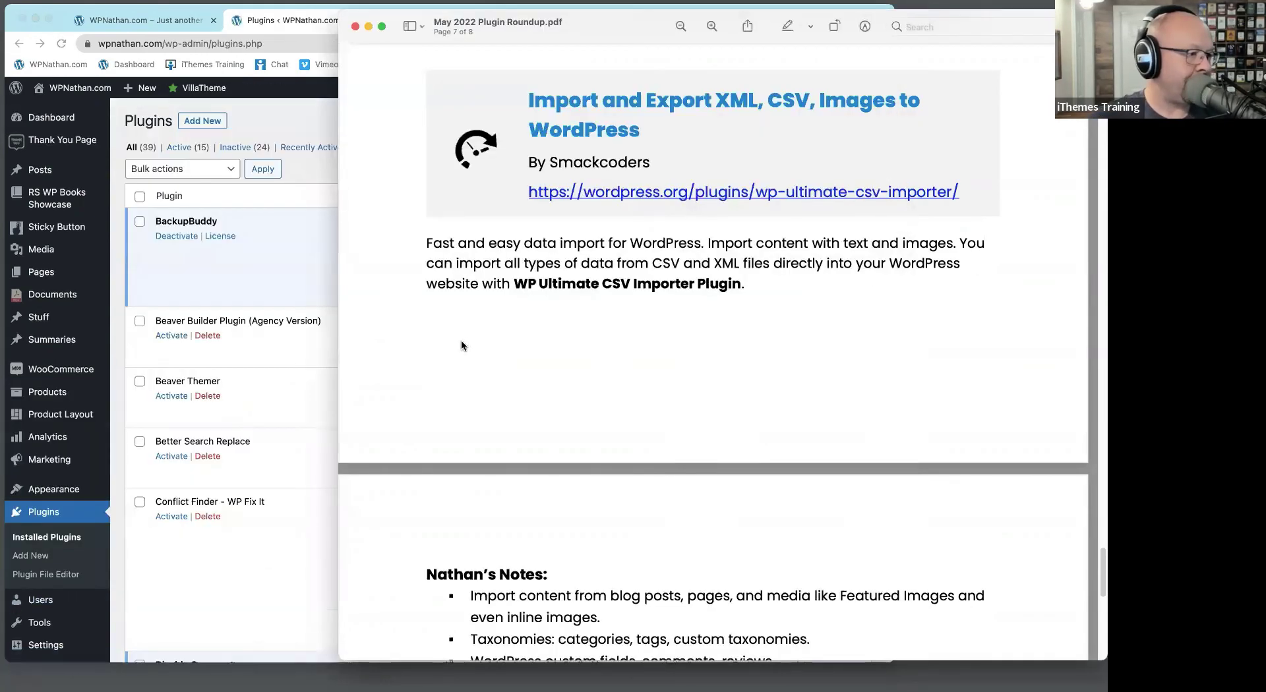
scroll(259, 370, down, 8)
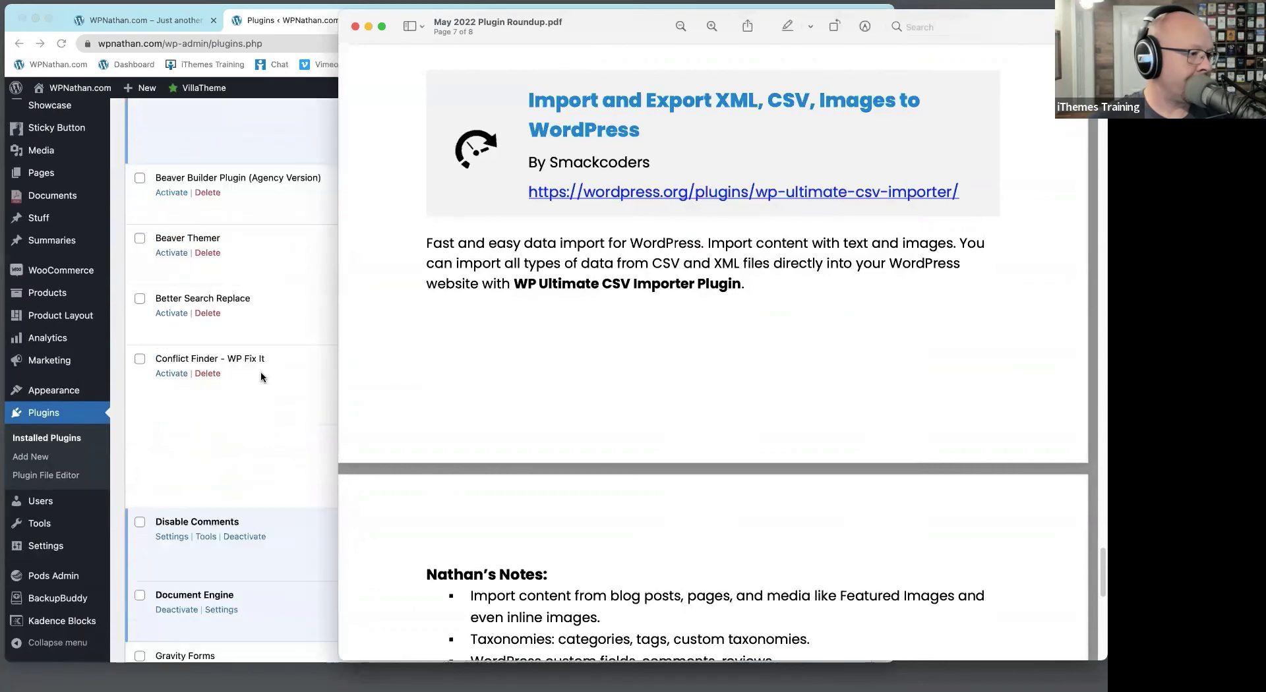
scroll(260, 370, down, 20)
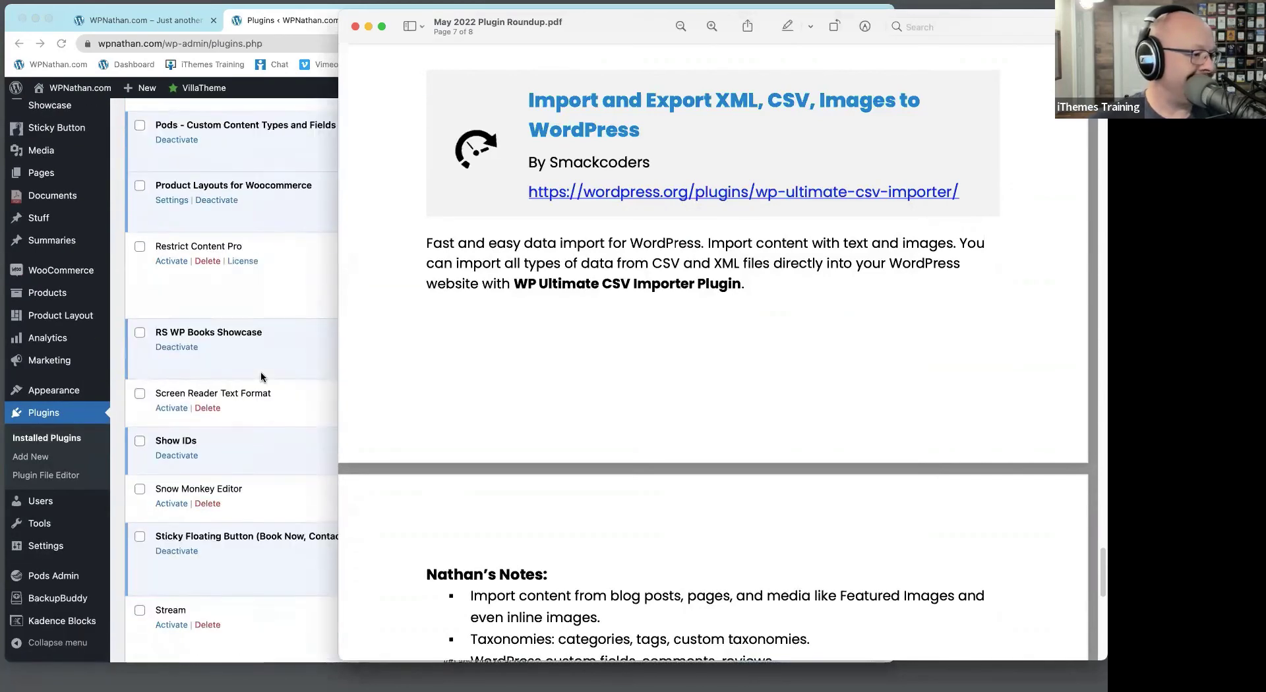
scroll(261, 376, down, 10)
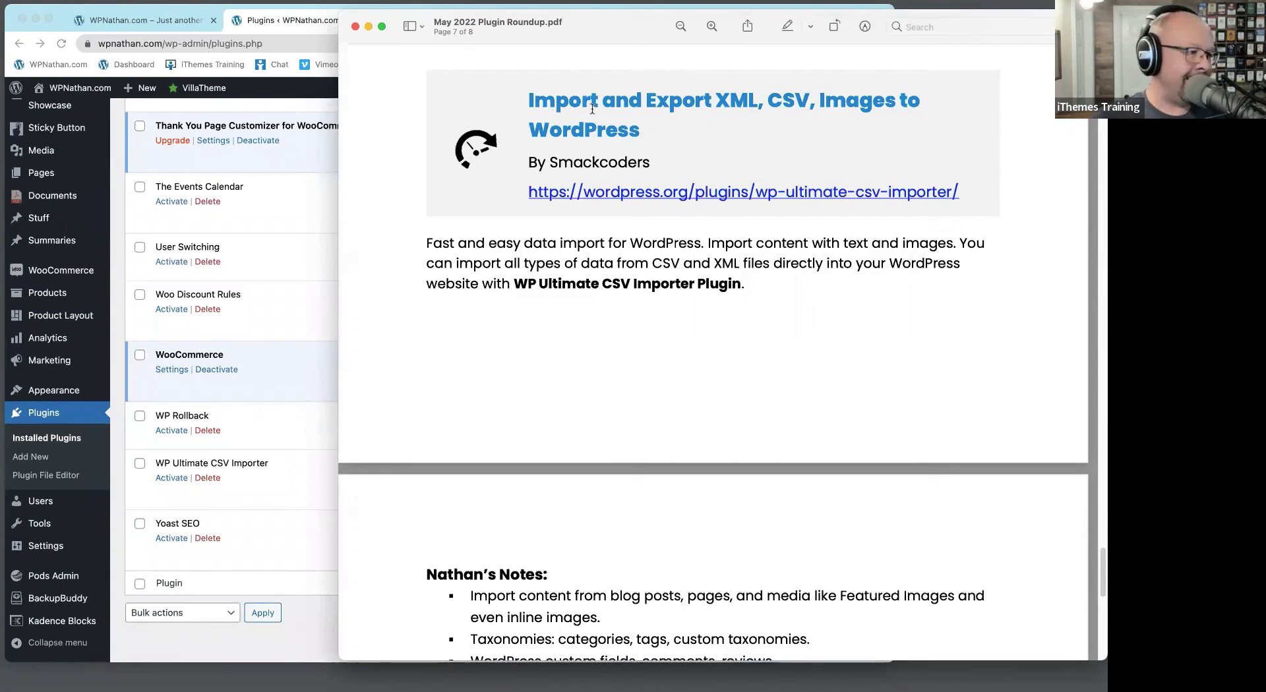
Highlight the title Import and Export XML, CSV, Images to WordPress and the name WP Ultimate CSV Importer Plugin in the PDF entry
drag(526, 97, 863, 119)
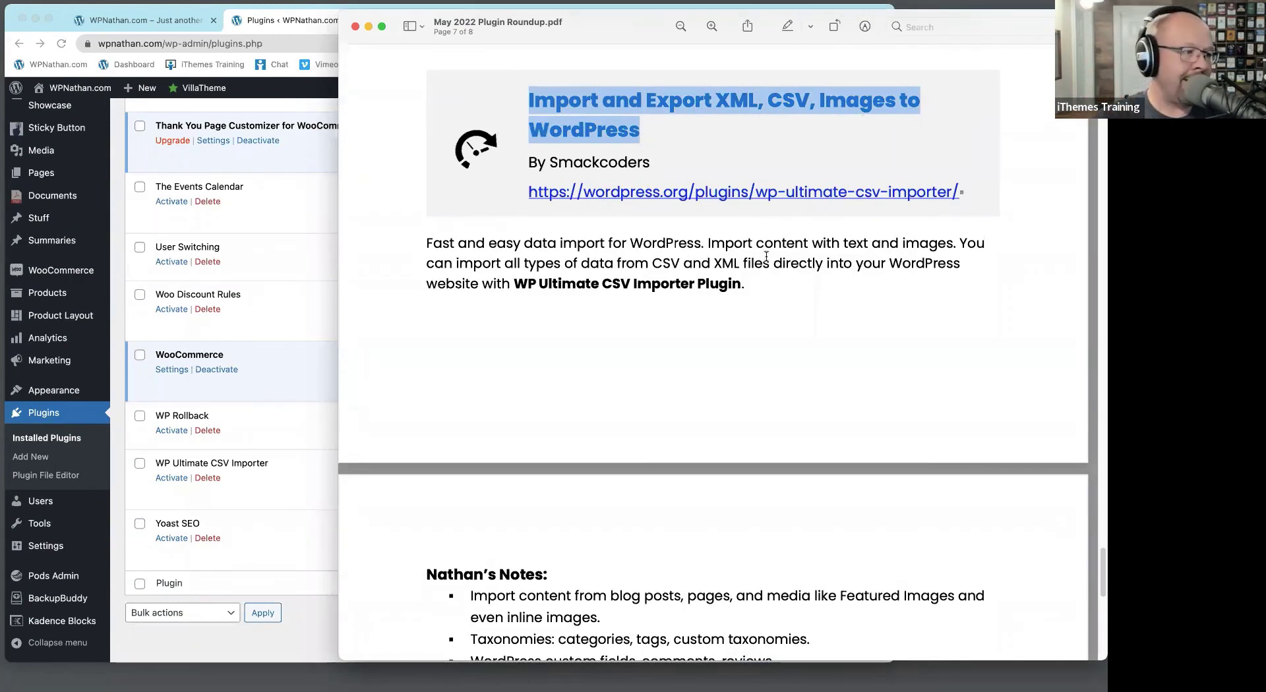
drag(673, 304, 513, 284)
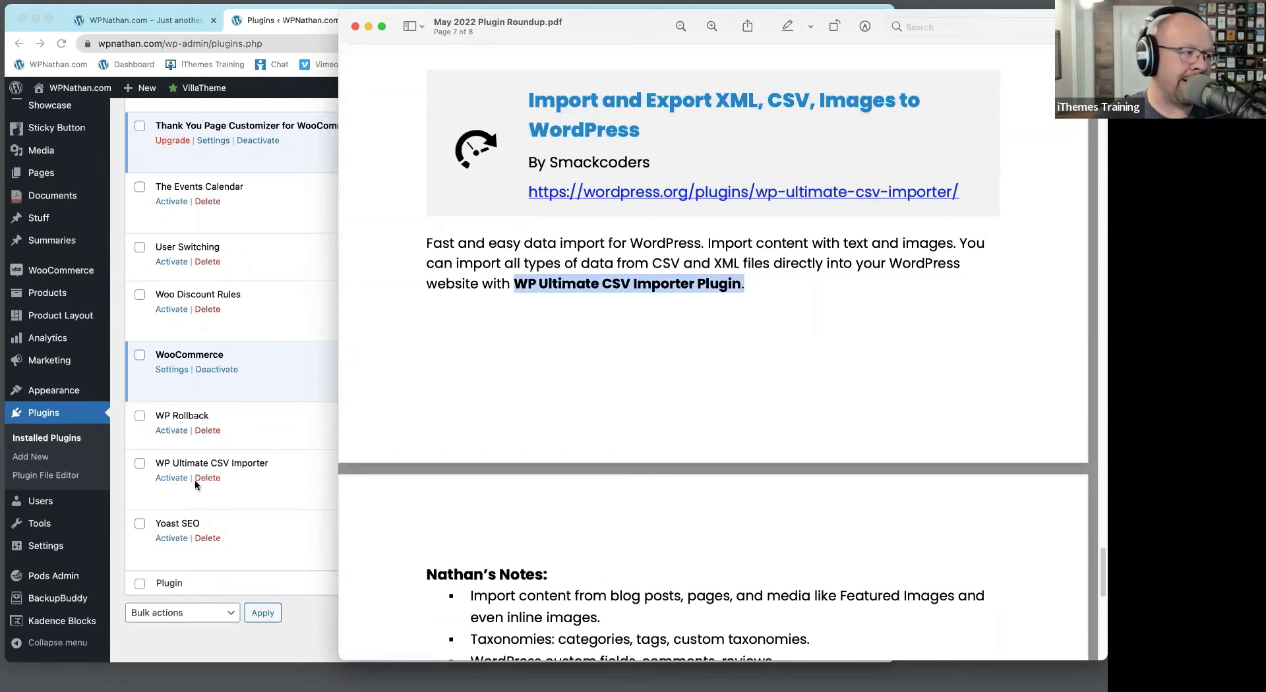
click(838, 378)
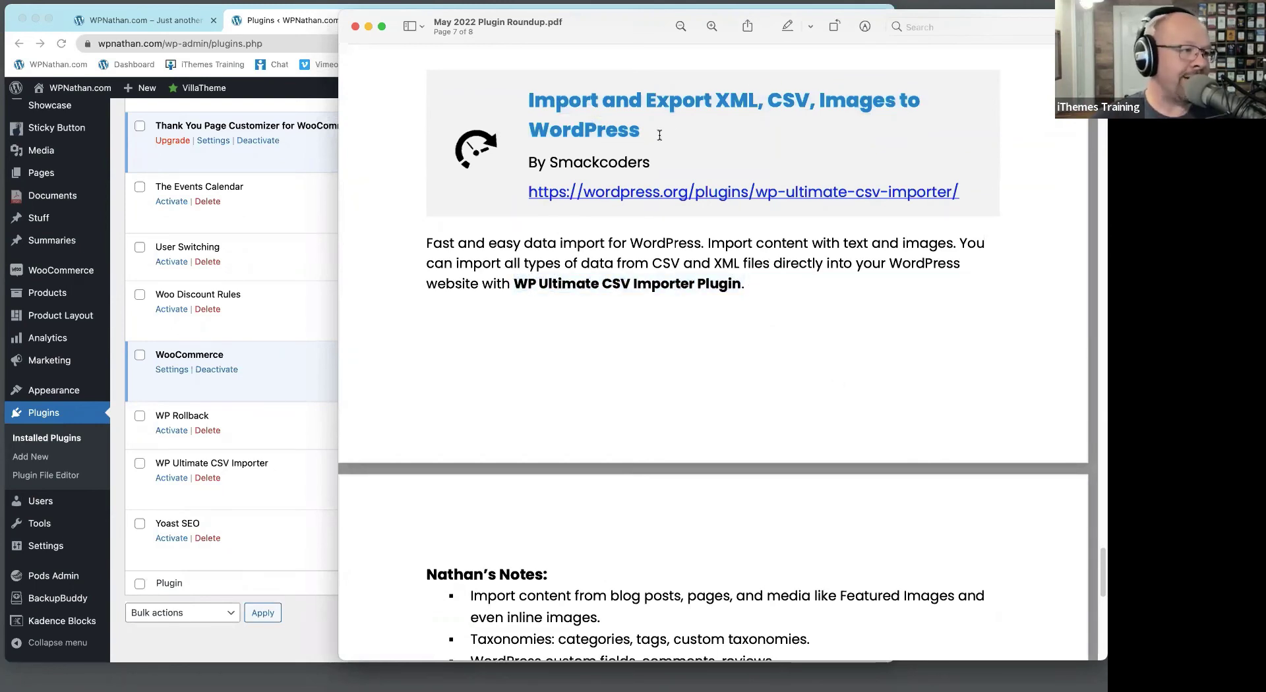
drag(659, 135, 513, 95)
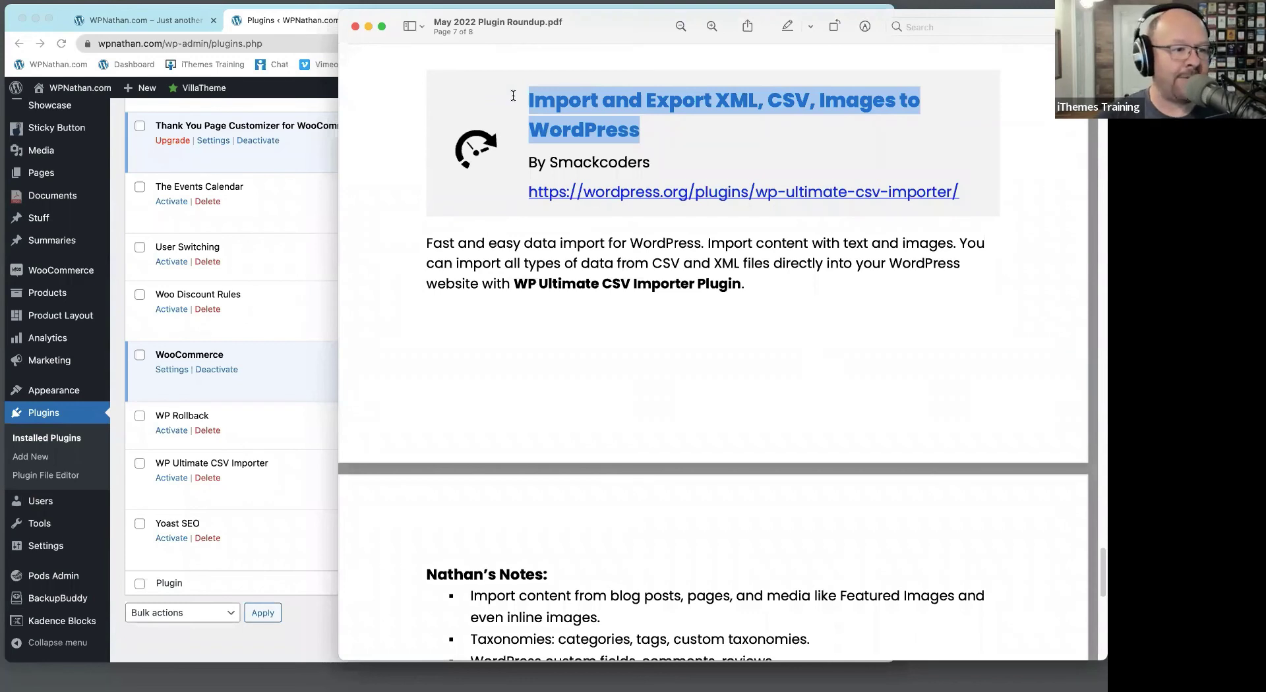
click(732, 272)
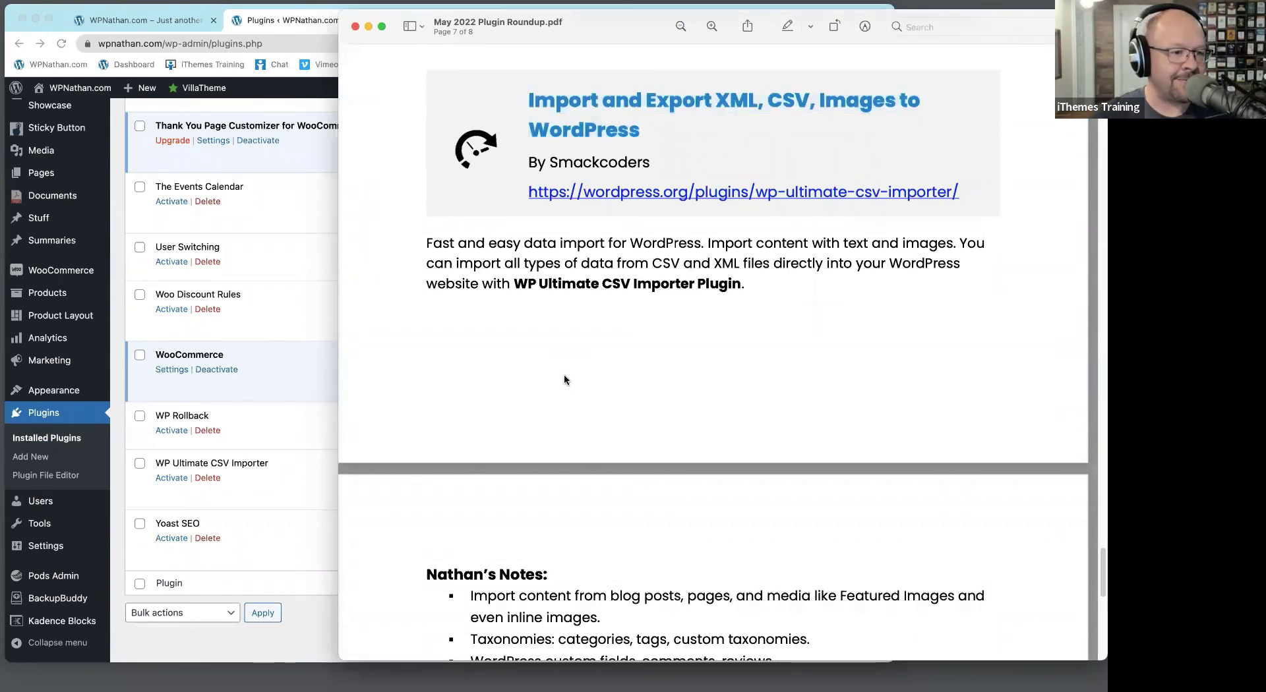
scroll(496, 313, down, 1)
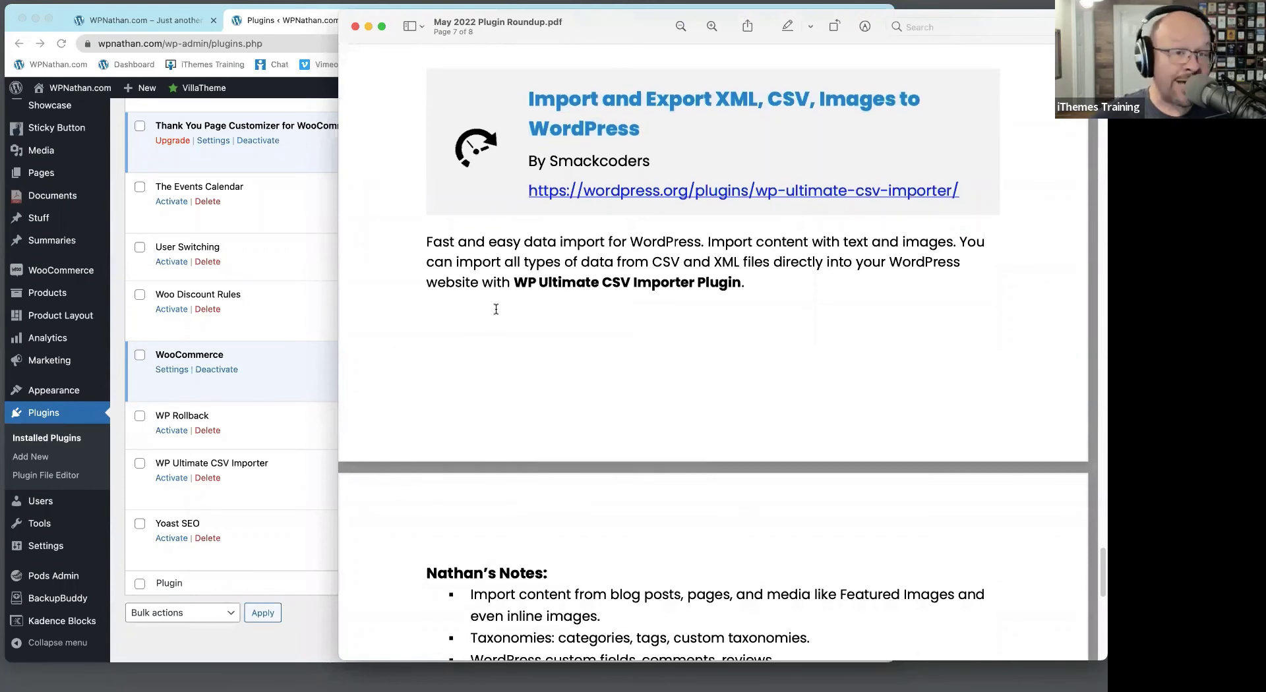
drag(751, 278, 507, 276)
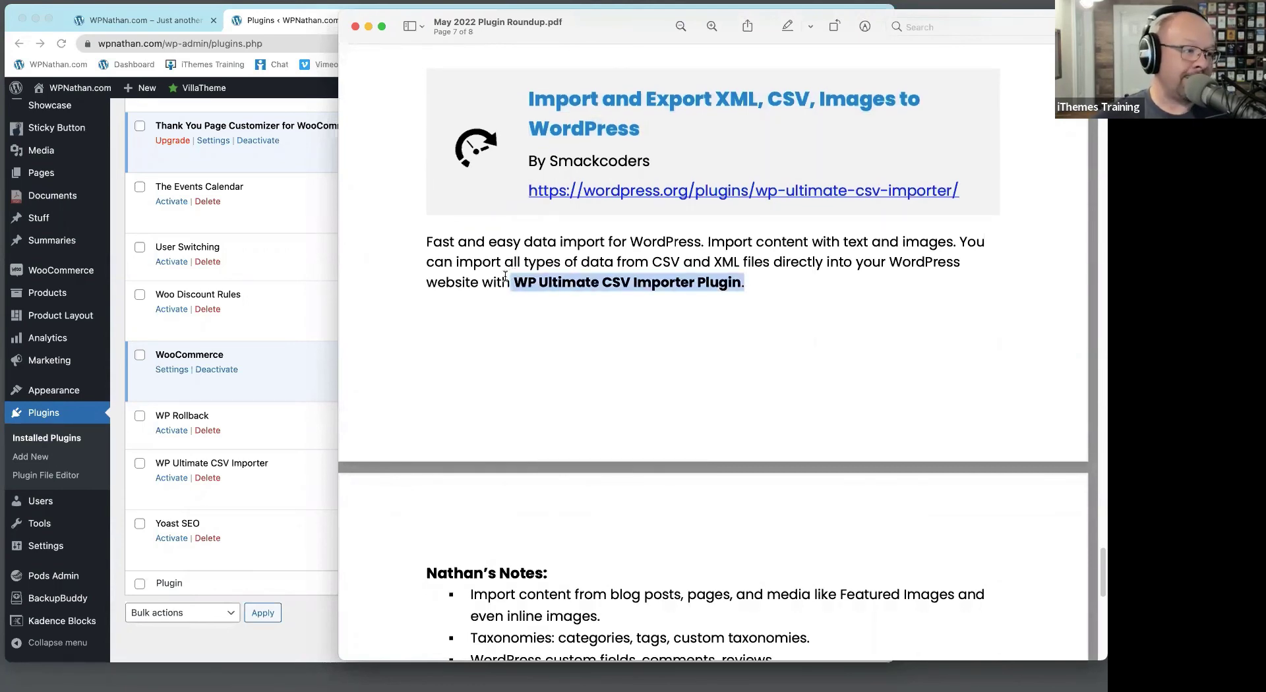
click(662, 321)
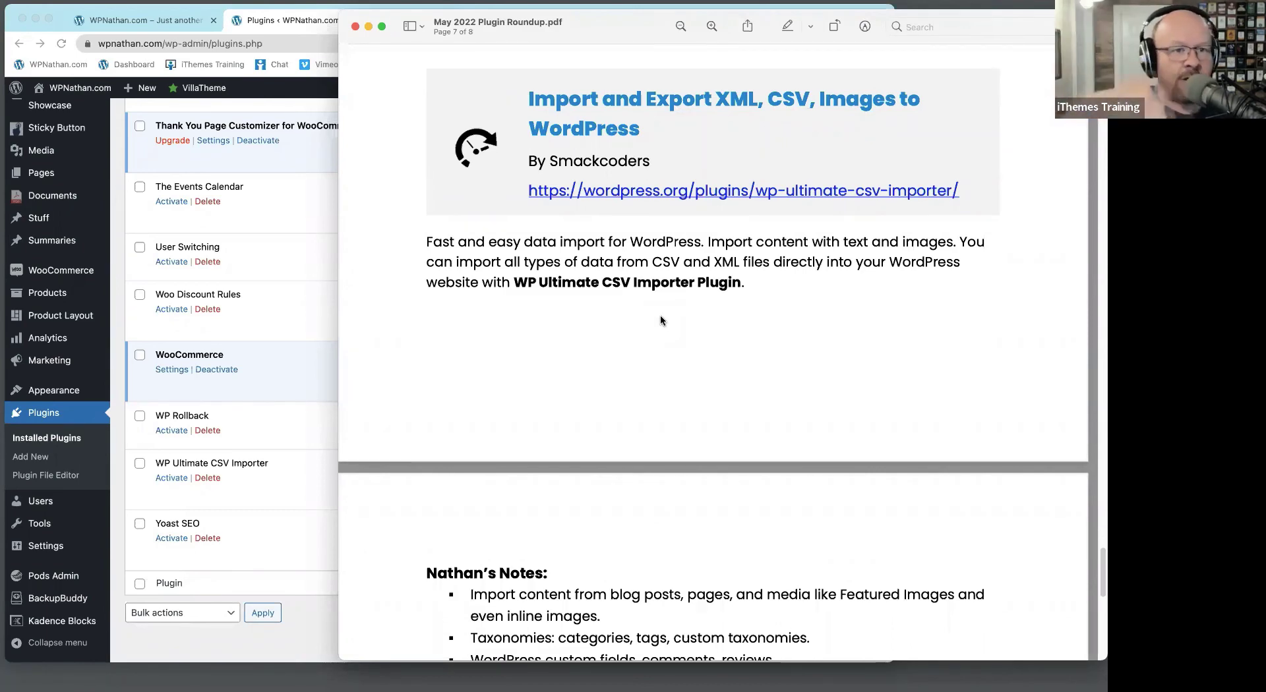
Show the PDF's notes for the importer and activate WP Ultimate CSV Importer in the installed plugins list
scroll(591, 345, down, 5)
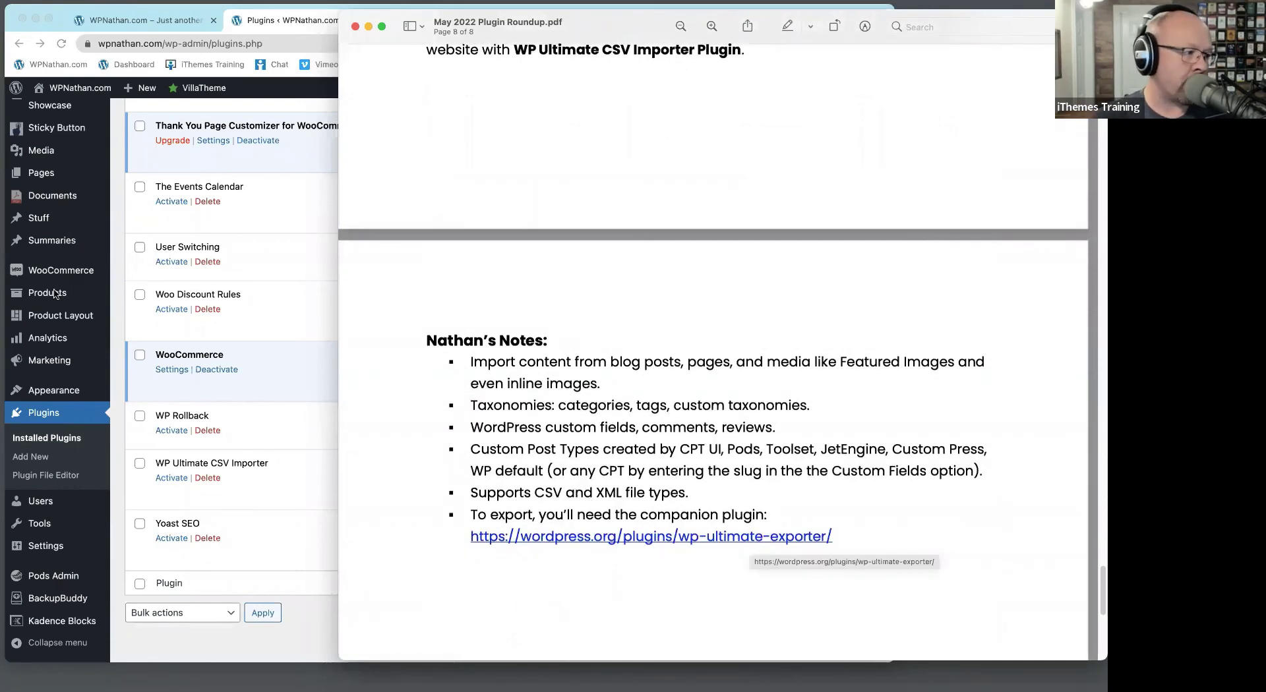
click(231, 449)
click(175, 479)
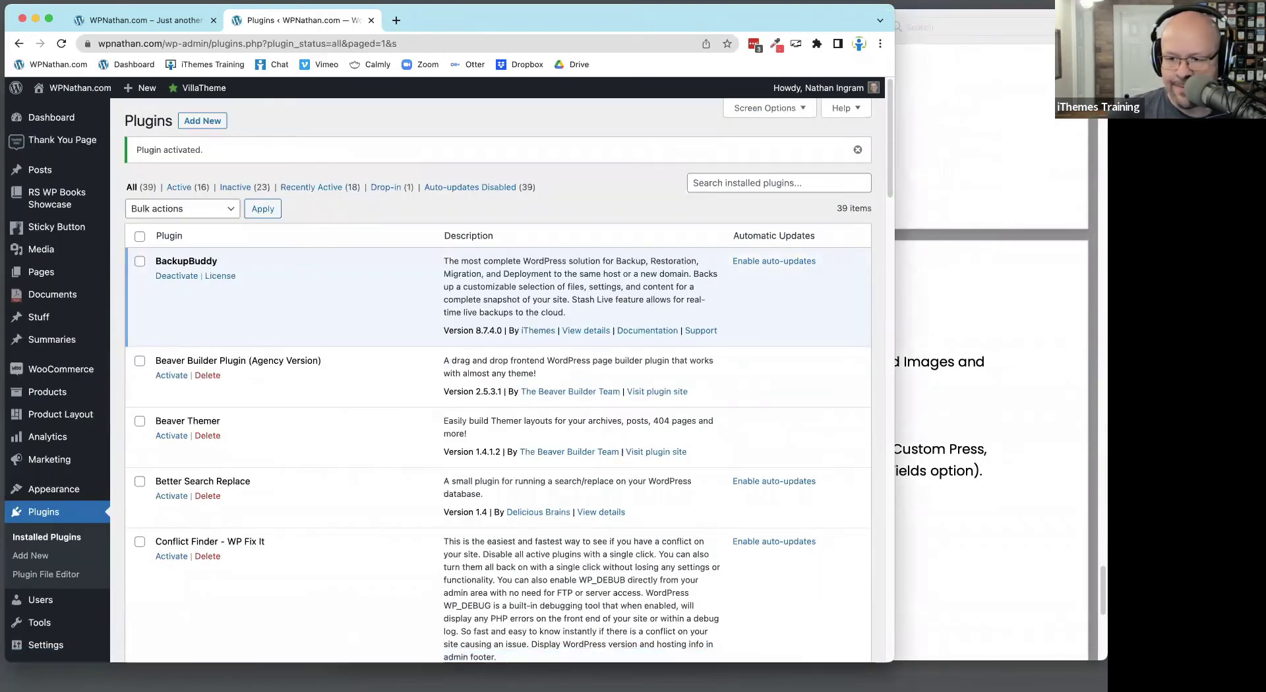
Open the list of Summaries in WordPress and start a new summary
key(super+Tab)
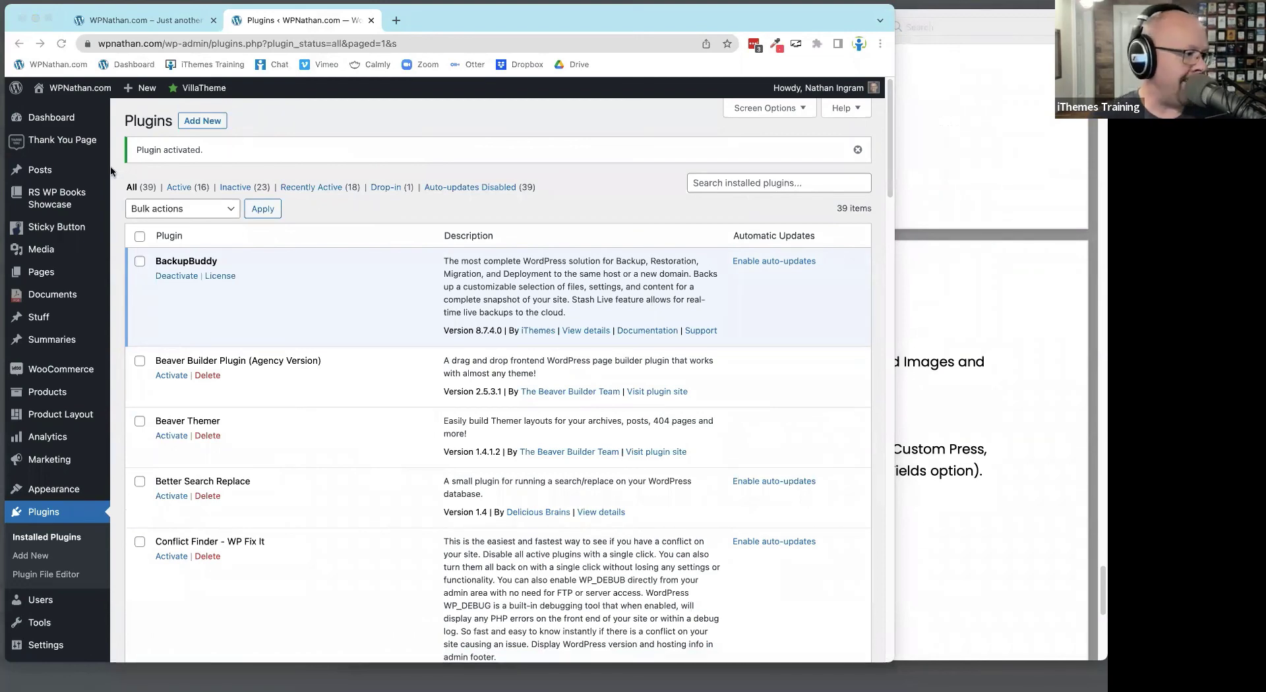
click(57, 344)
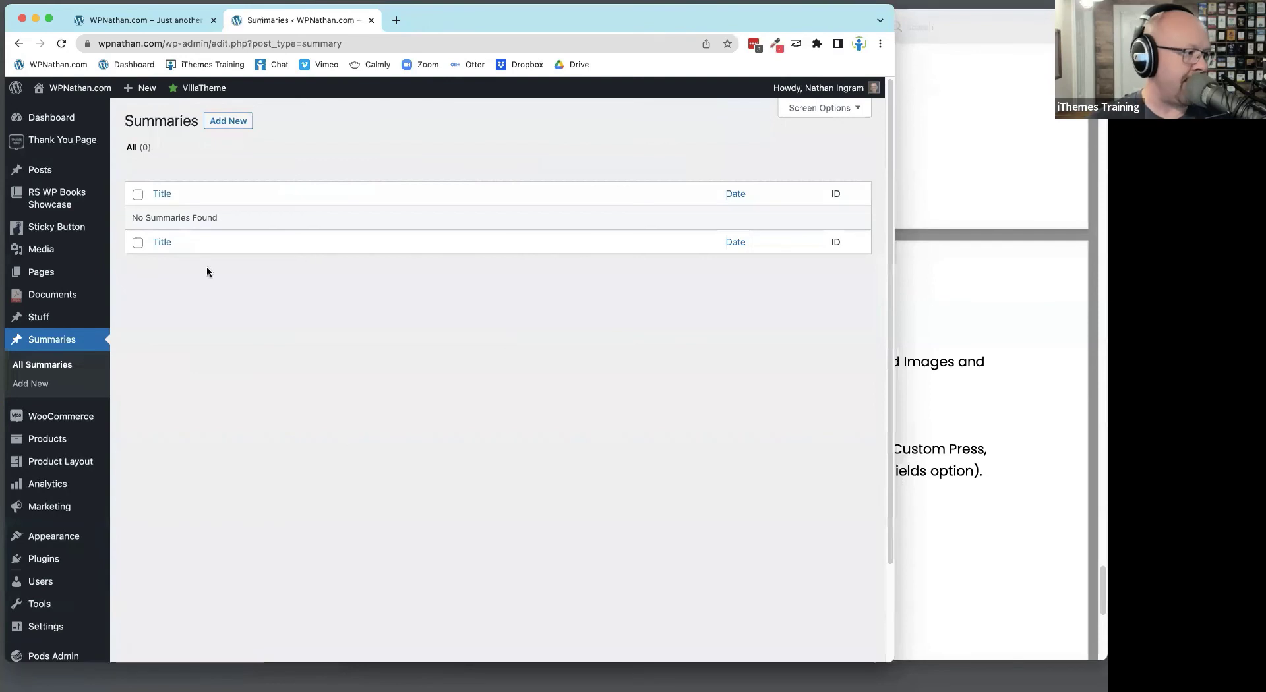
click(229, 121)
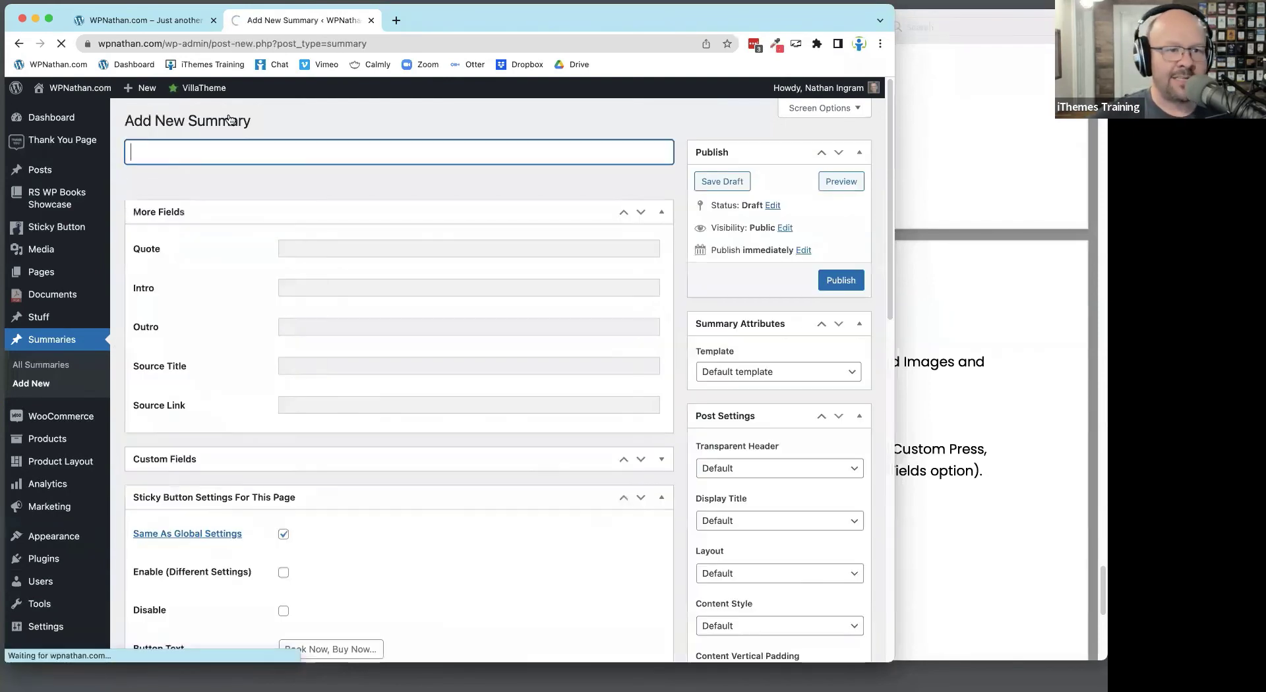
Examine the new summary form's Quote, Intro, Outro, Source Title and Source Link fields, leaving them empty
scroll(580, 306, down, 3)
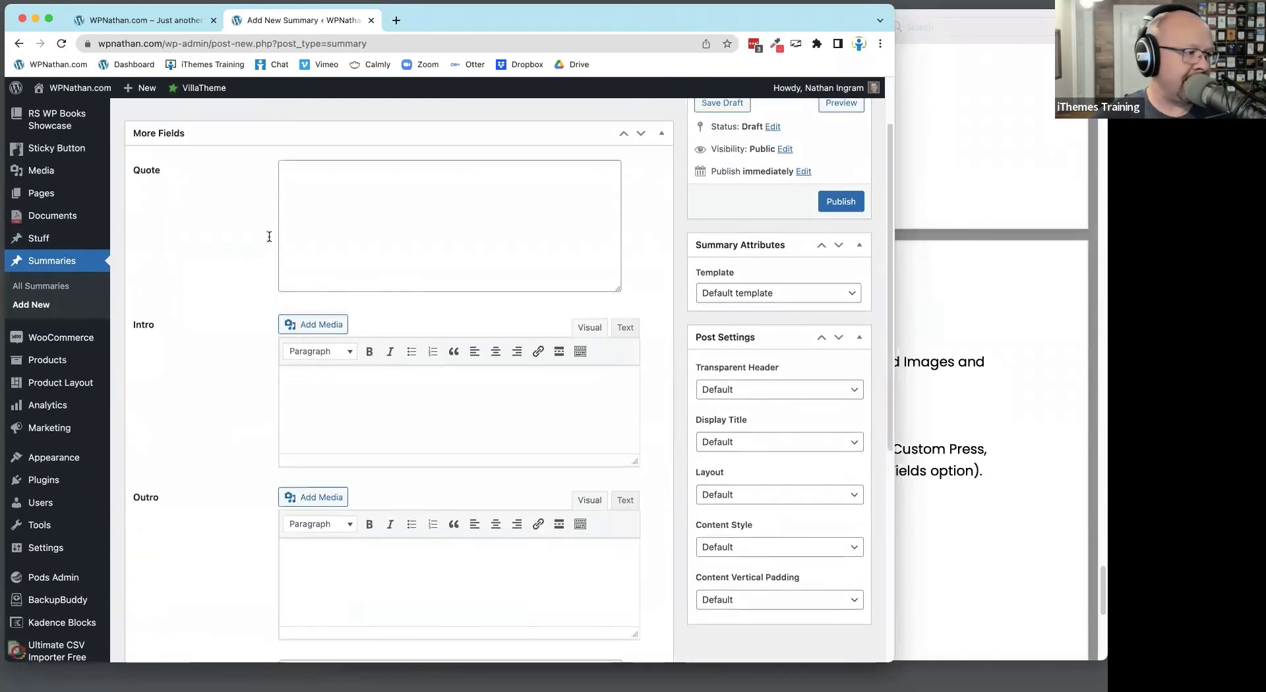
scroll(268, 218, up, 3)
scroll(410, 323, down, 5)
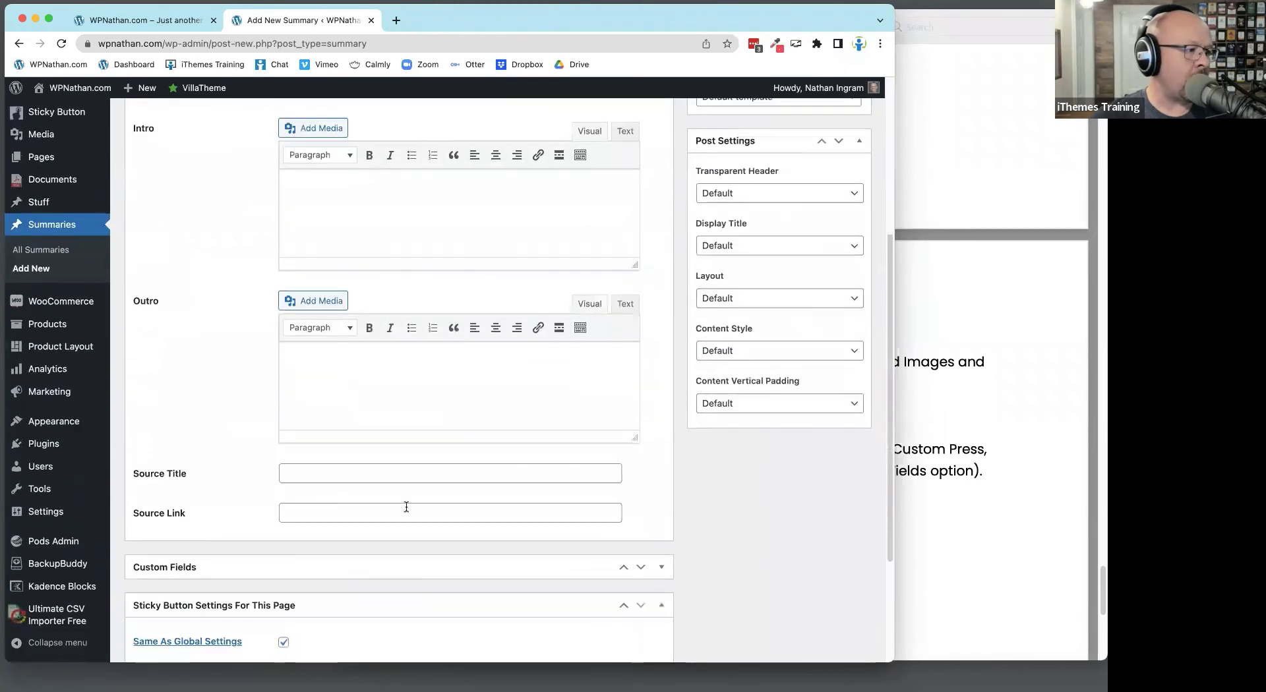
scroll(404, 308, up, 5)
click(404, 307)
click(413, 449)
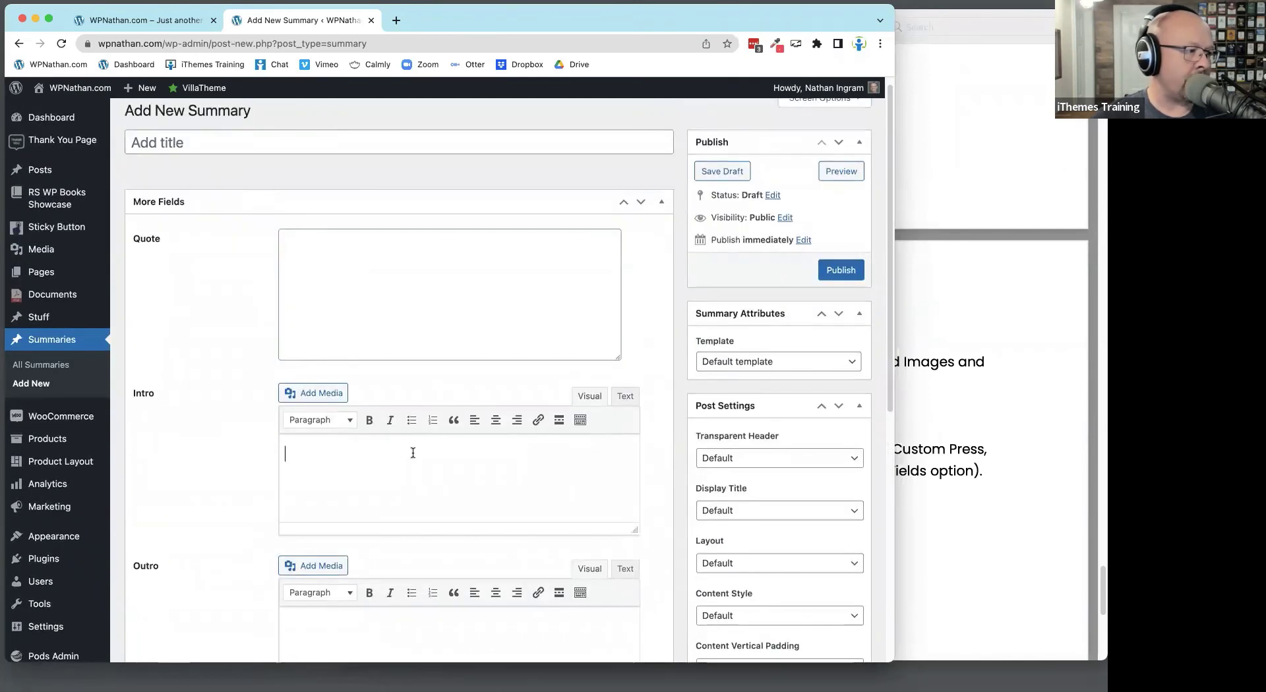
scroll(414, 436, down, 4)
click(416, 422)
click(355, 489)
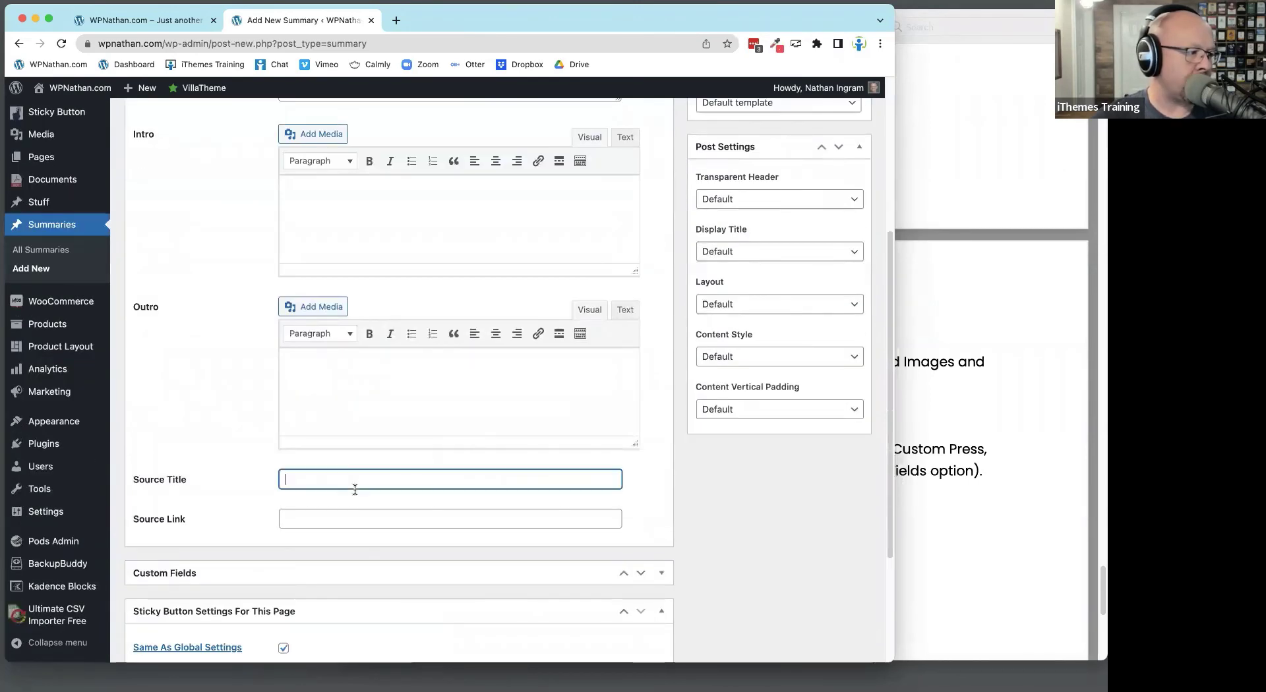
click(338, 523)
scroll(508, 521, up, 4)
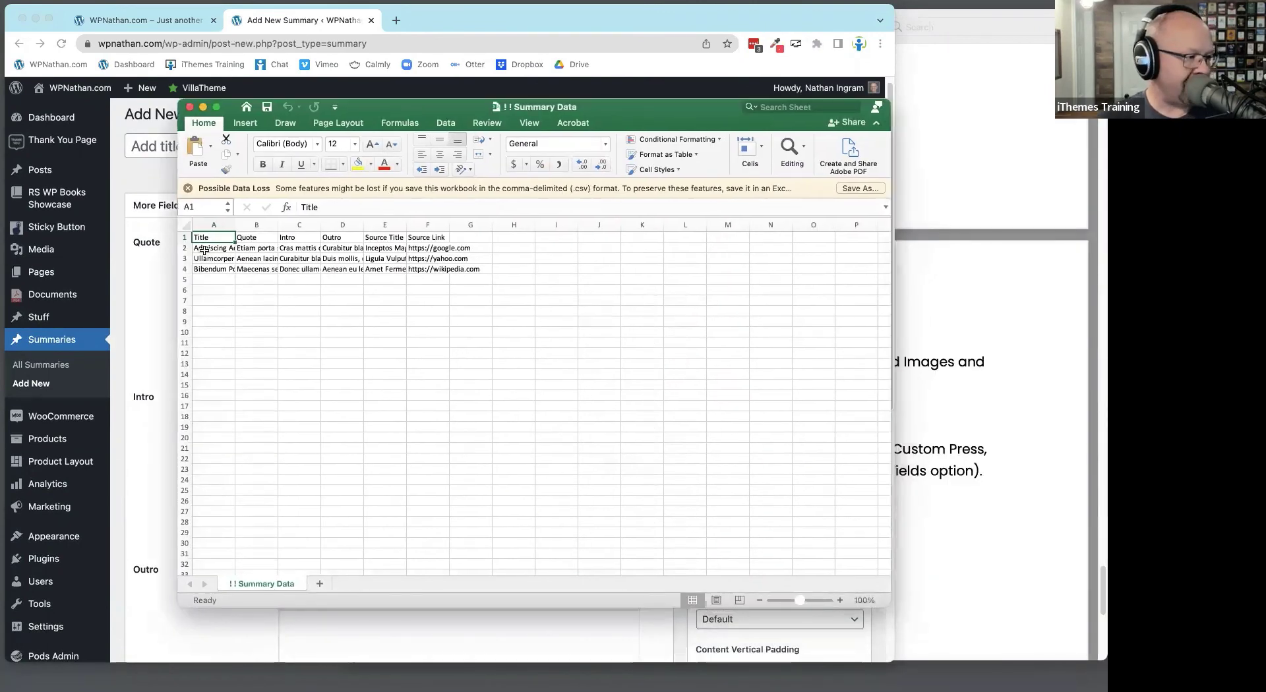
Review the Summary Data spreadsheet's sample rows and its column headers from Title to Source Link in Excel
click(204, 249)
click(213, 269)
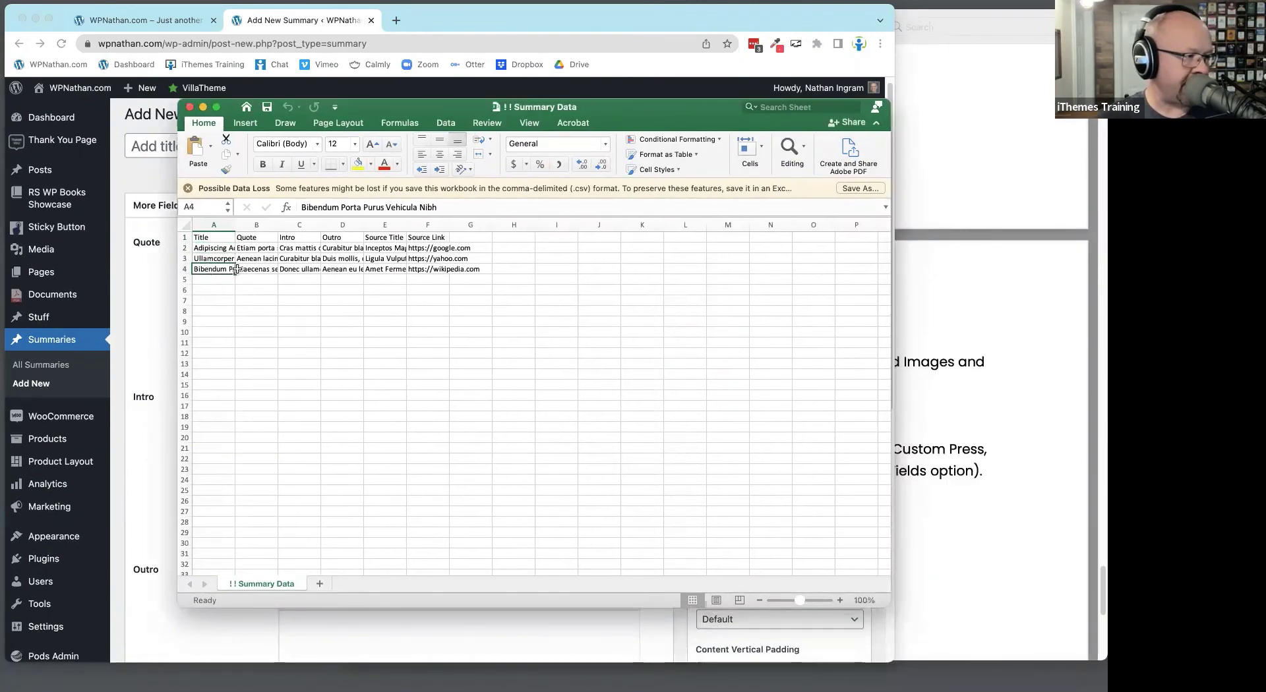
click(298, 332)
click(209, 237)
click(256, 237)
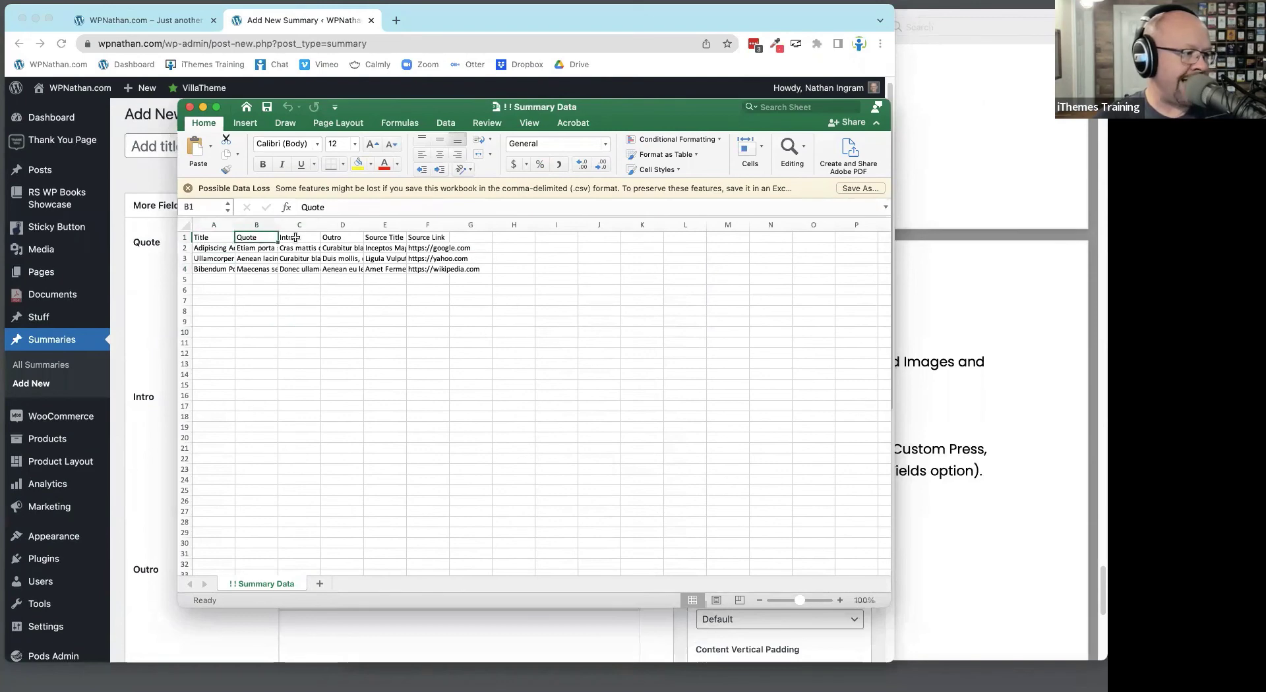
click(299, 237)
click(347, 237)
click(378, 239)
click(417, 237)
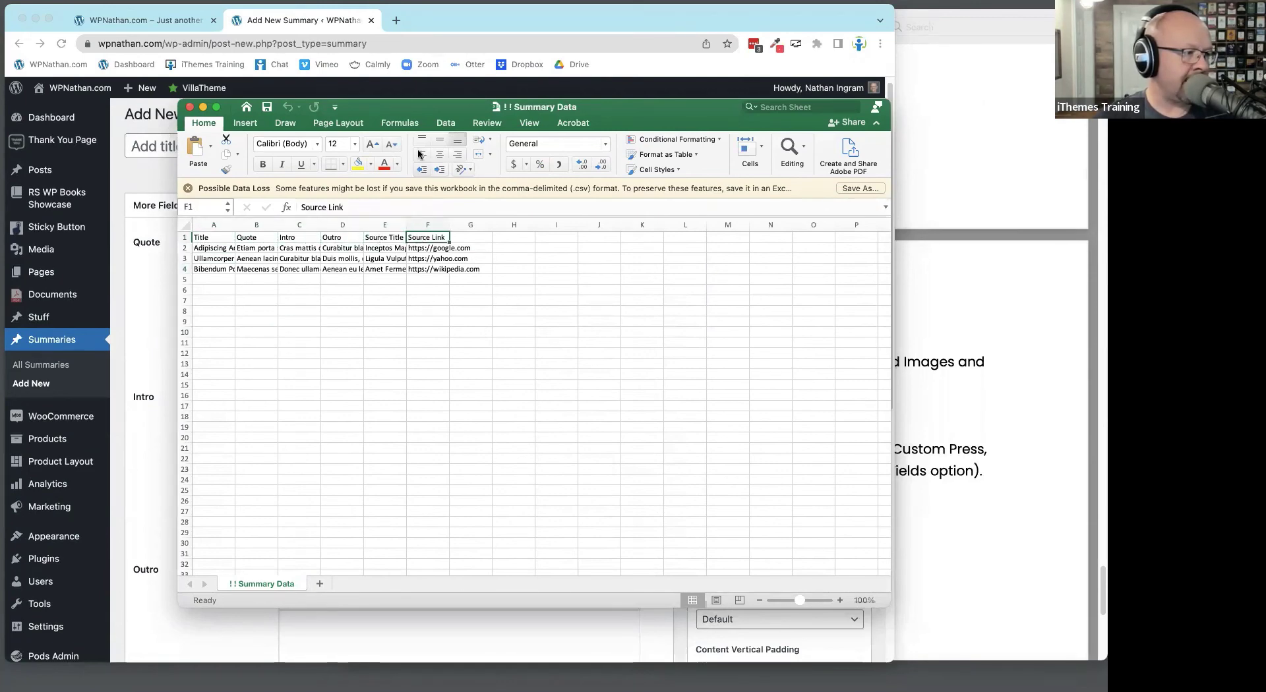
Move the Summary Data spreadsheet aside, hide Excel and return to the new summary form in Chrome
drag(623, 119, 861, 139)
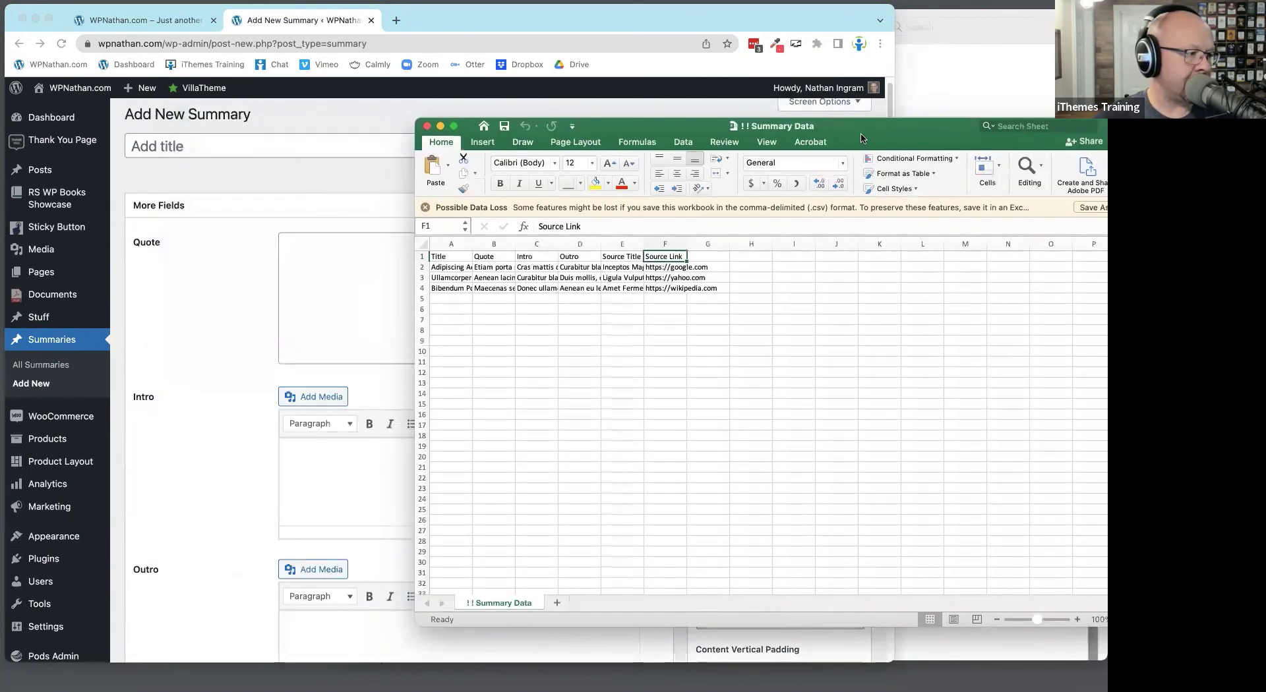
key(super+h)
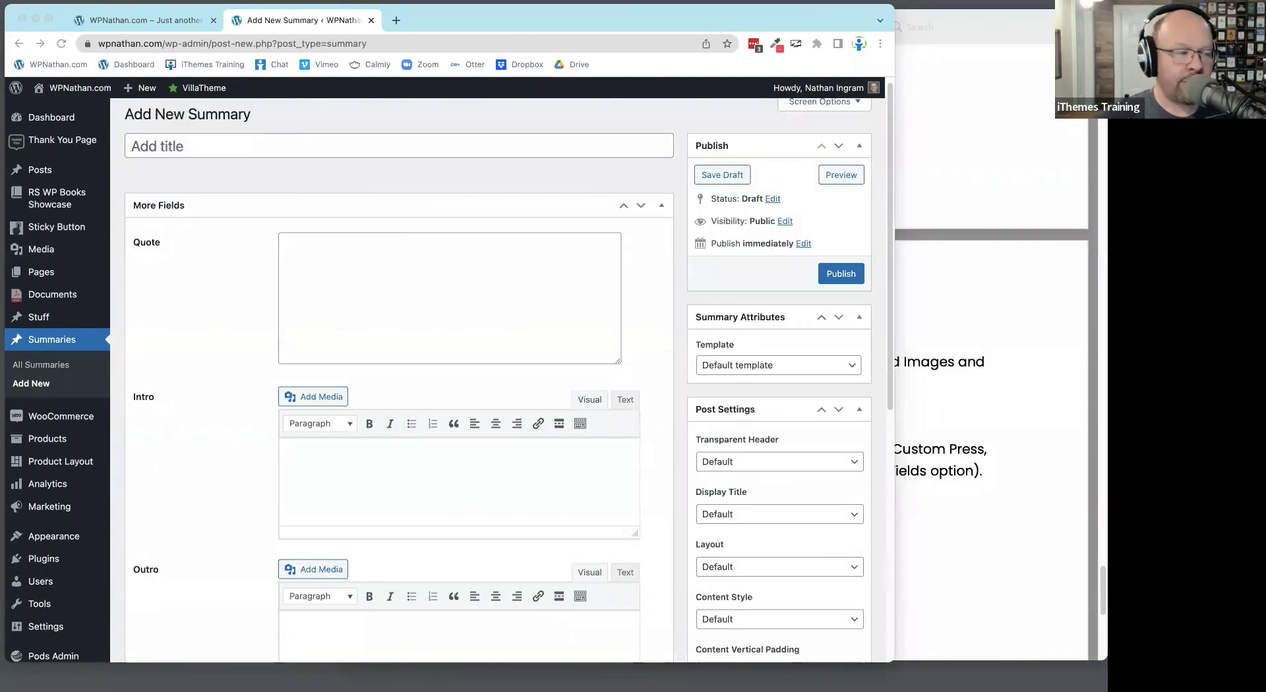
scroll(196, 438, down, 5)
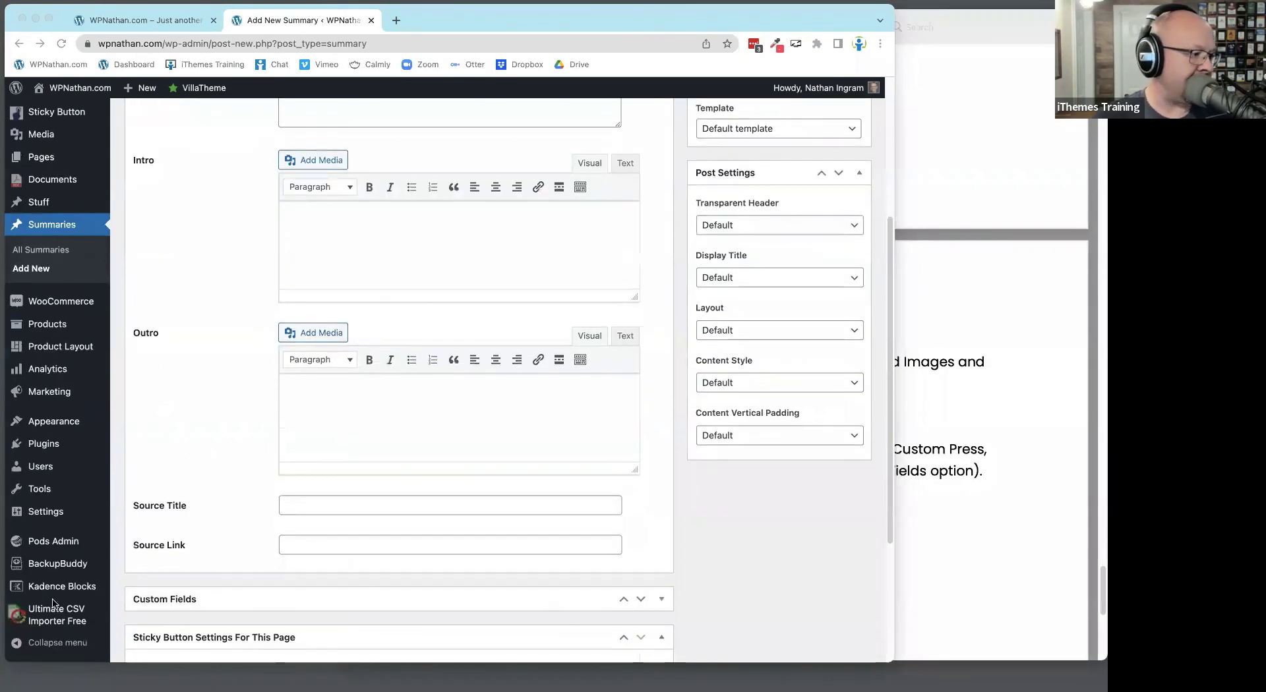
Upload Summary-Data.csv in Ultimate CSV Importer Free and choose to import each record as a new summary item
click(56, 614)
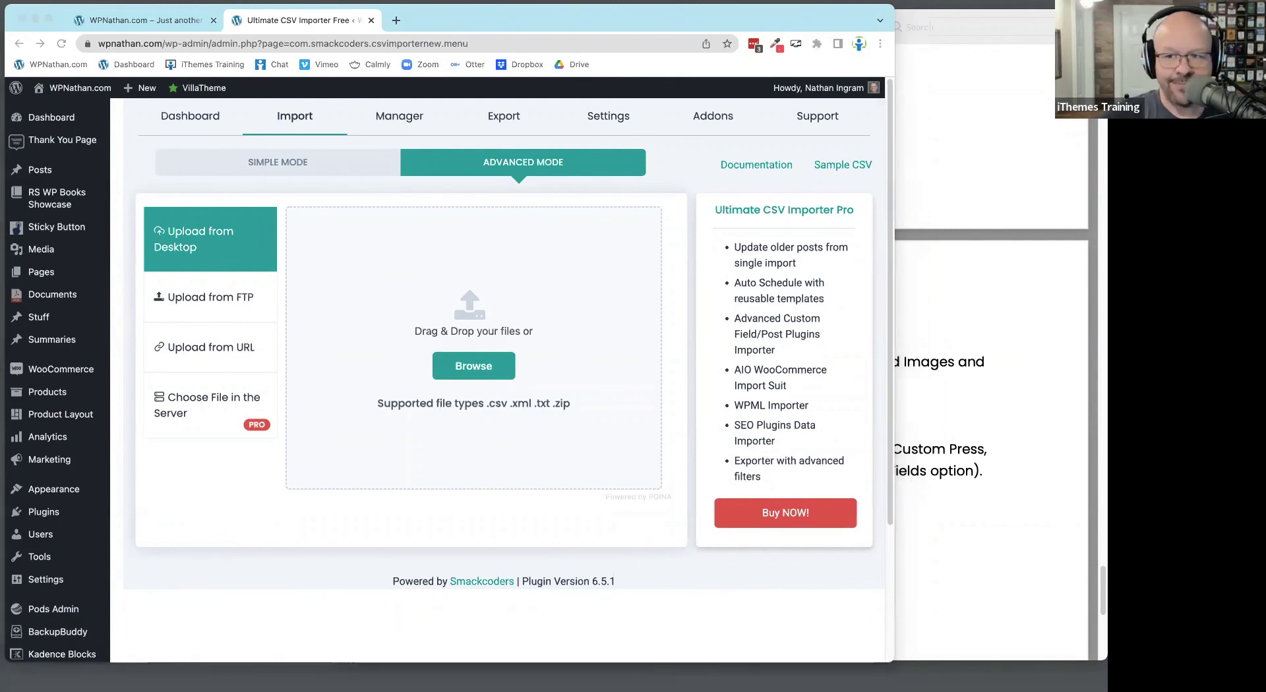
drag(657, 316, 457, 294)
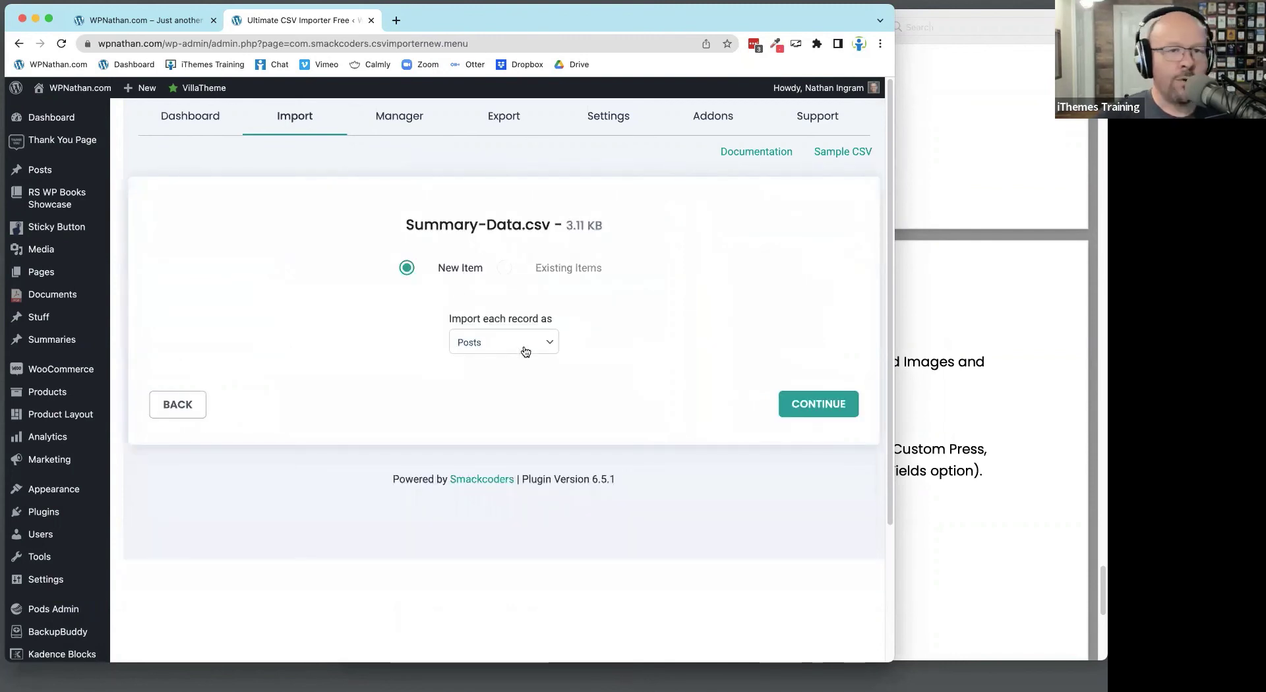
click(525, 352)
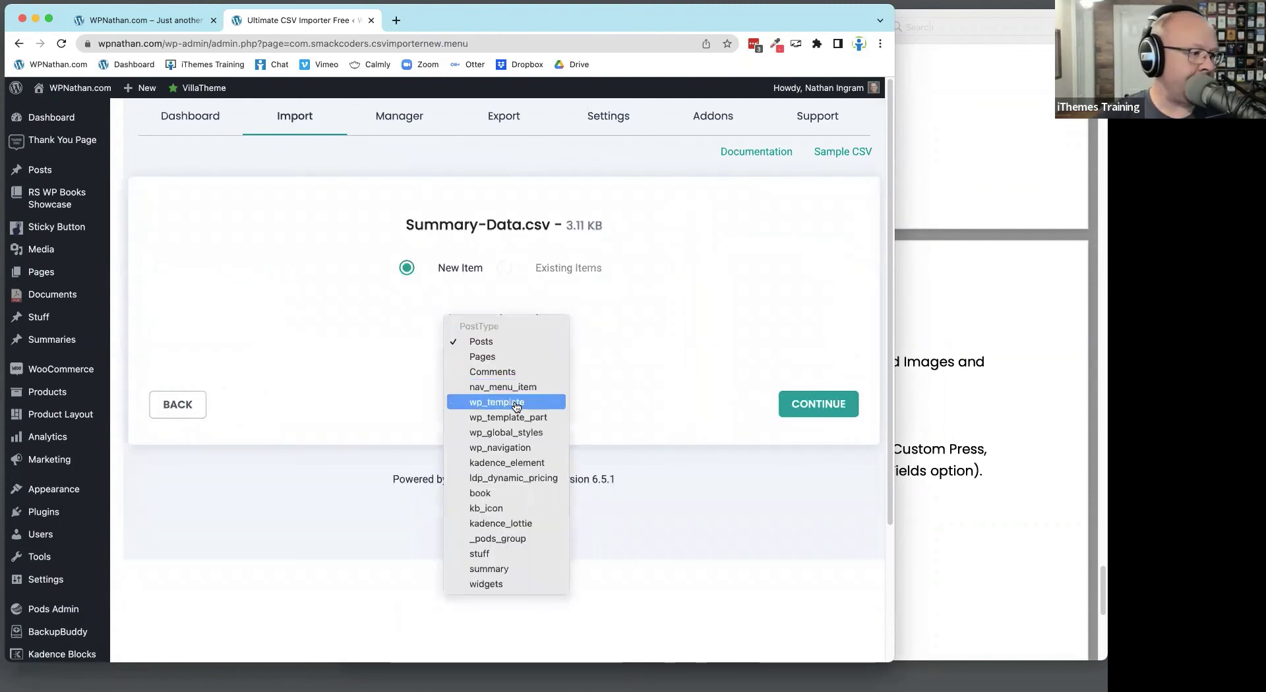
click(511, 569)
click(833, 406)
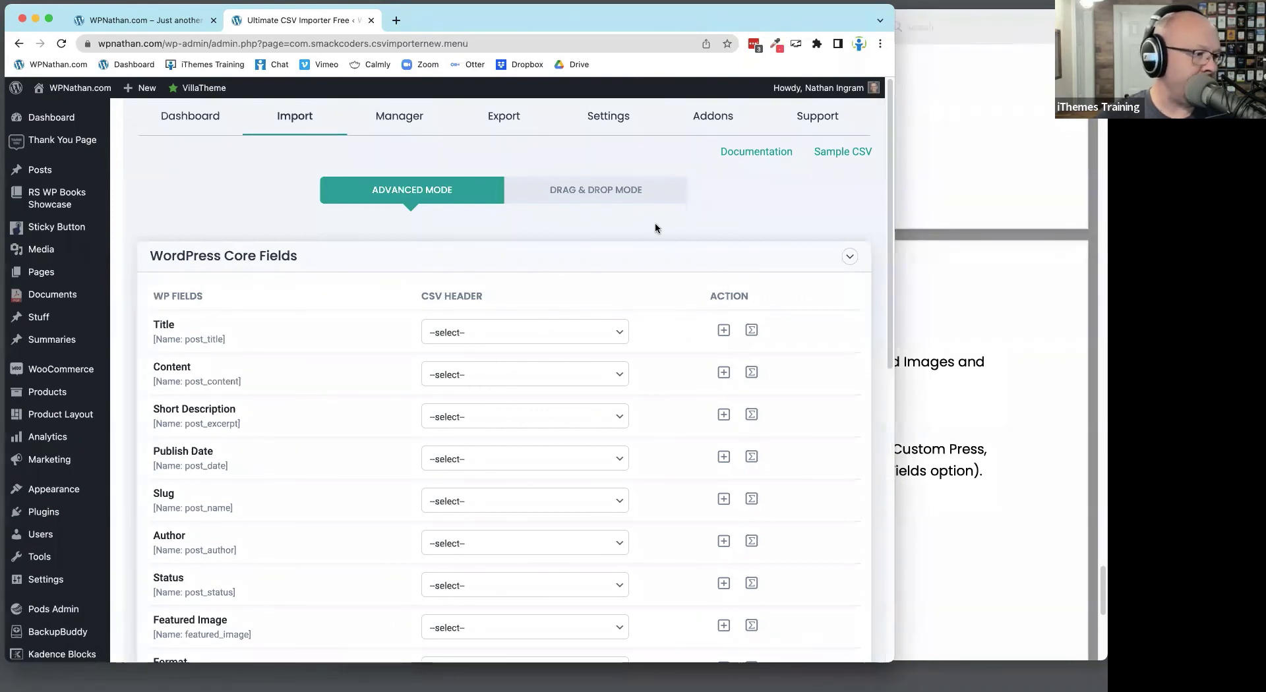
Switch the field mapping to Drag & Drop Mode, map the CSV Title column to the core Title field and collapse the core fields
click(591, 193)
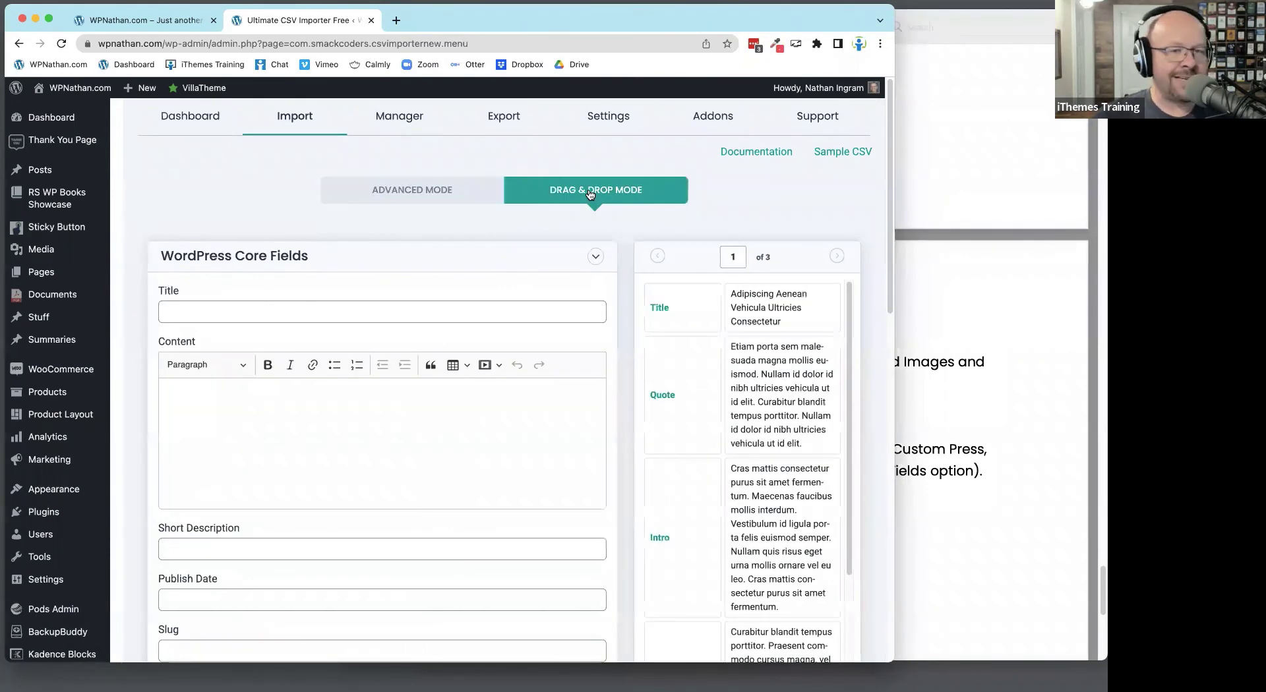
scroll(422, 462, down, 5)
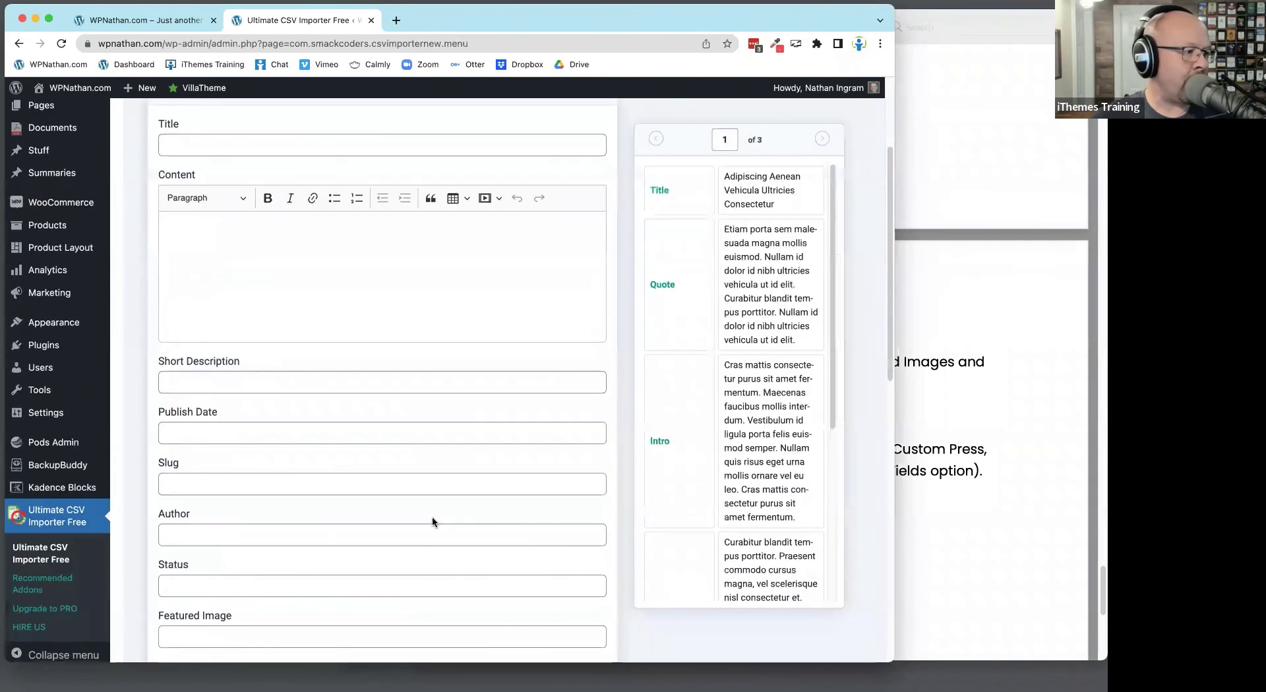
scroll(403, 577, down, 3)
scroll(402, 577, up, 5)
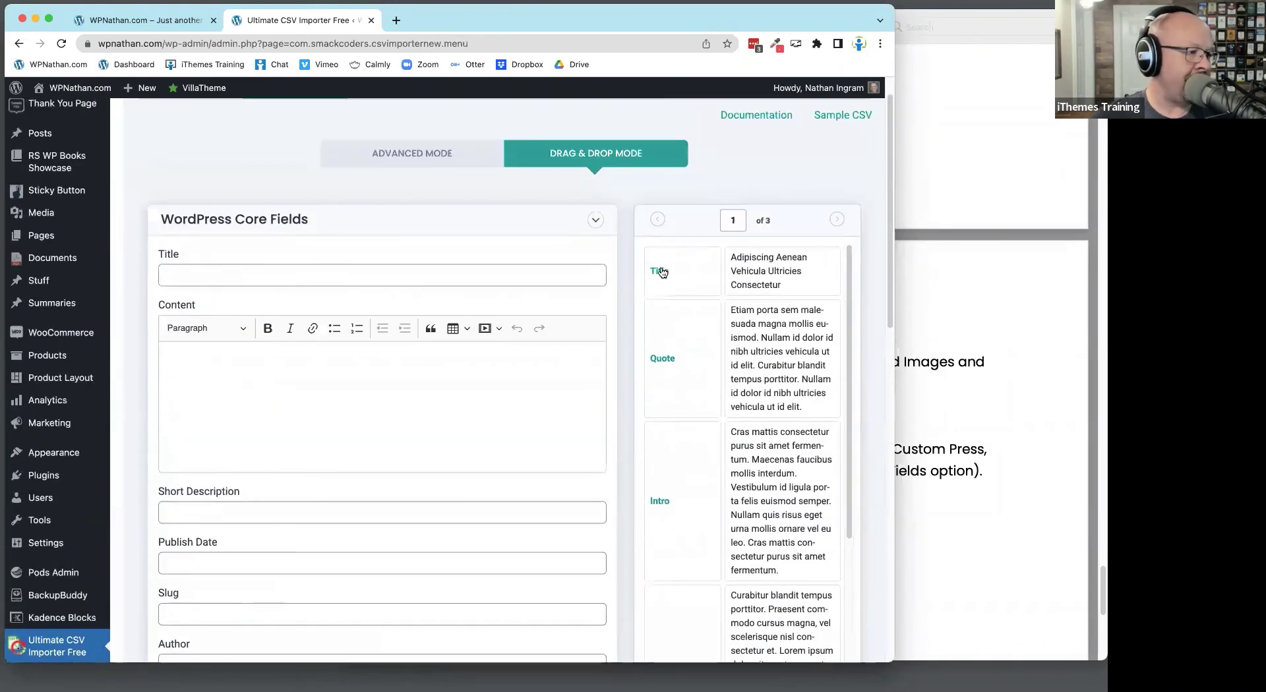
drag(660, 271, 516, 279)
click(239, 270)
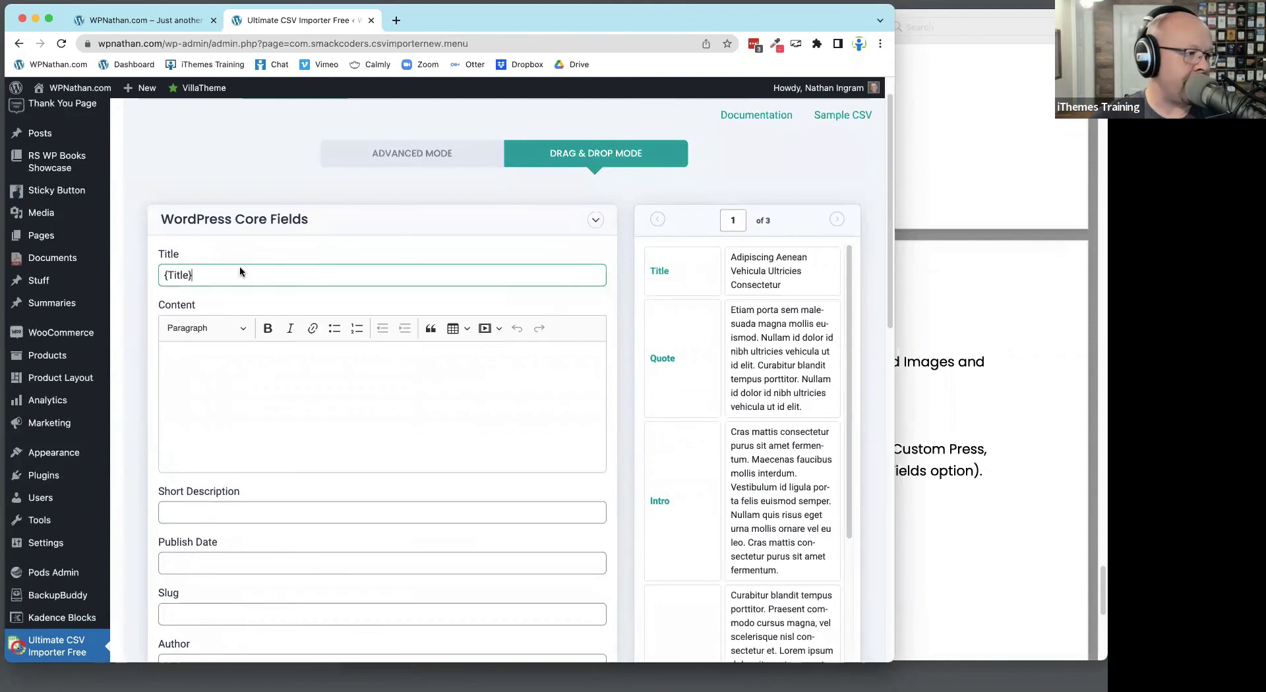
click(594, 219)
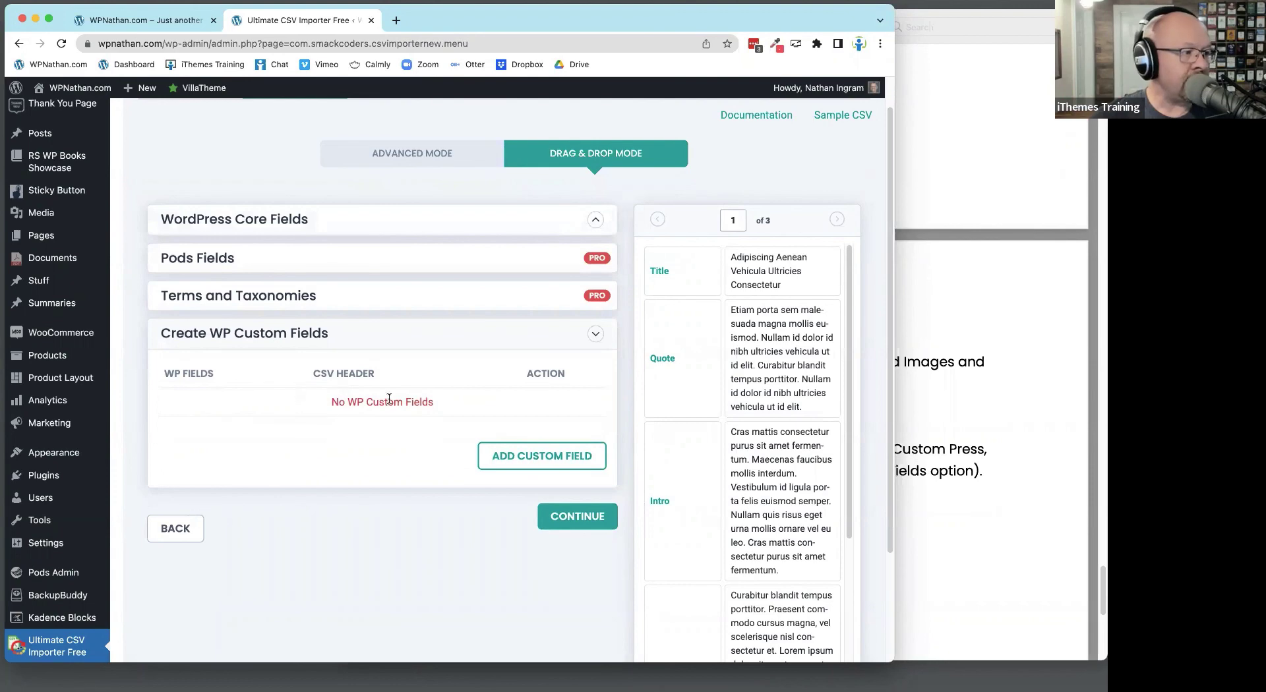
Open the Pods list in a new browser tab and open the Summaries pod to check its field names
scroll(53, 580, down, 5)
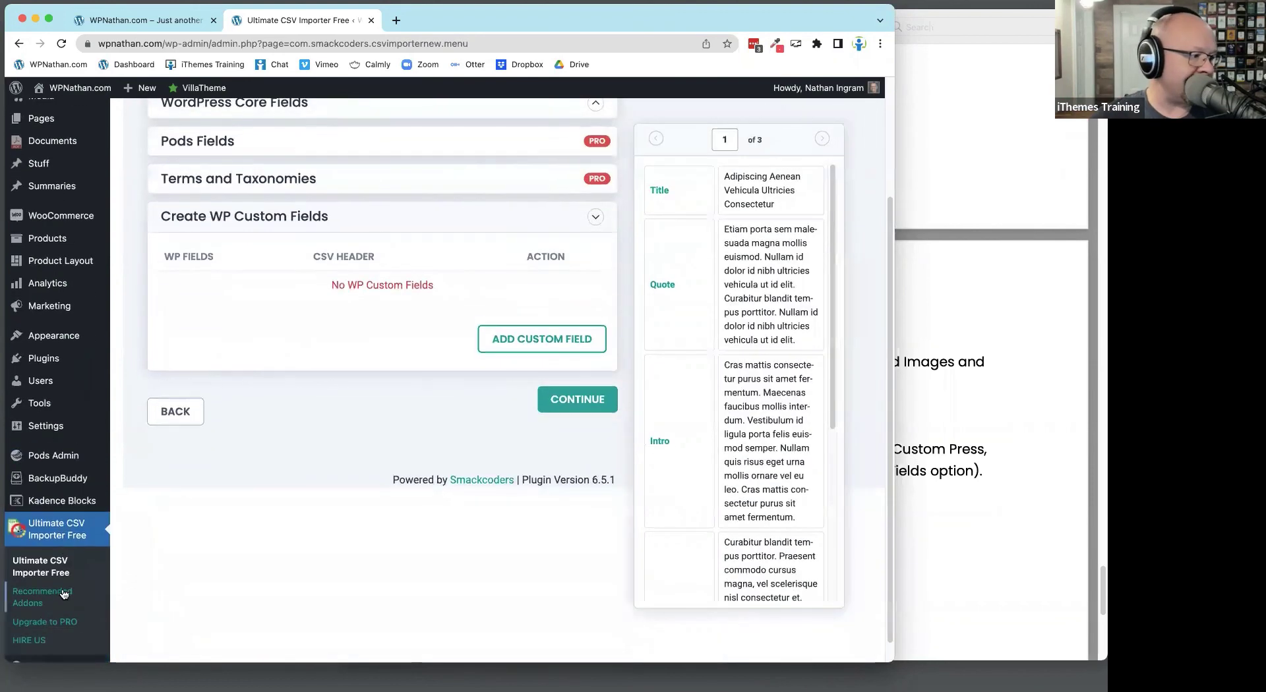
mouse_move(56, 432)
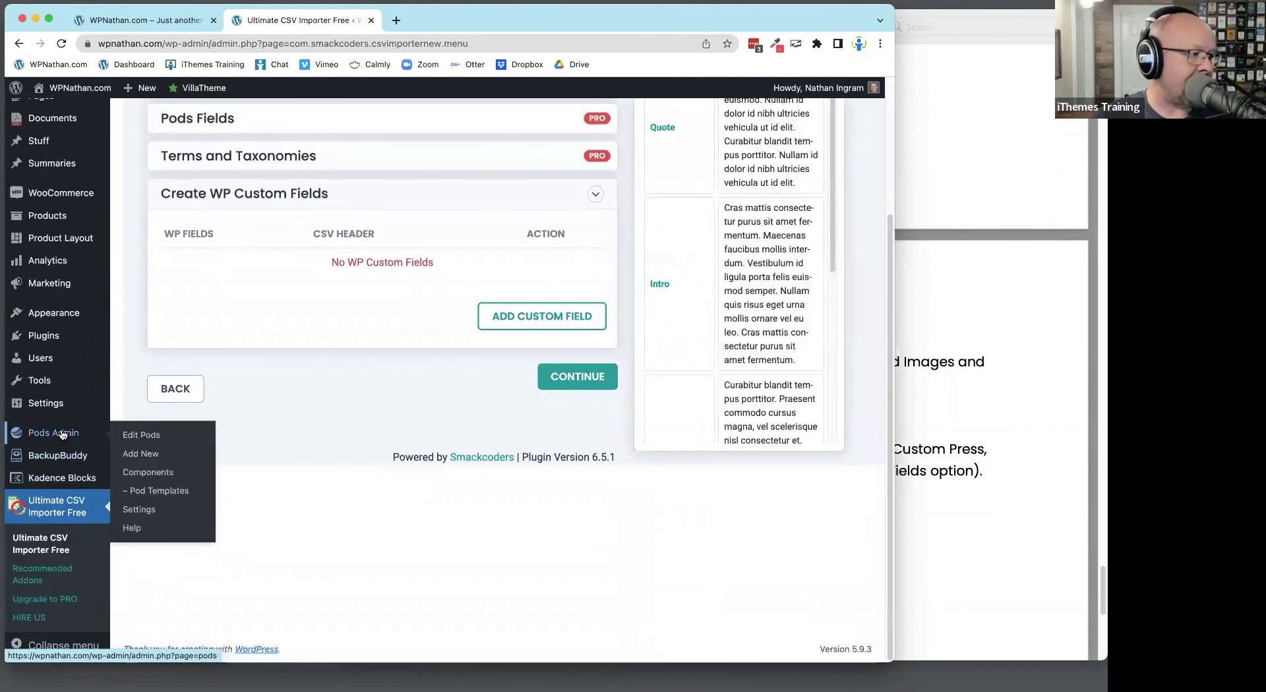
right_click(144, 437)
click(149, 441)
click(425, 19)
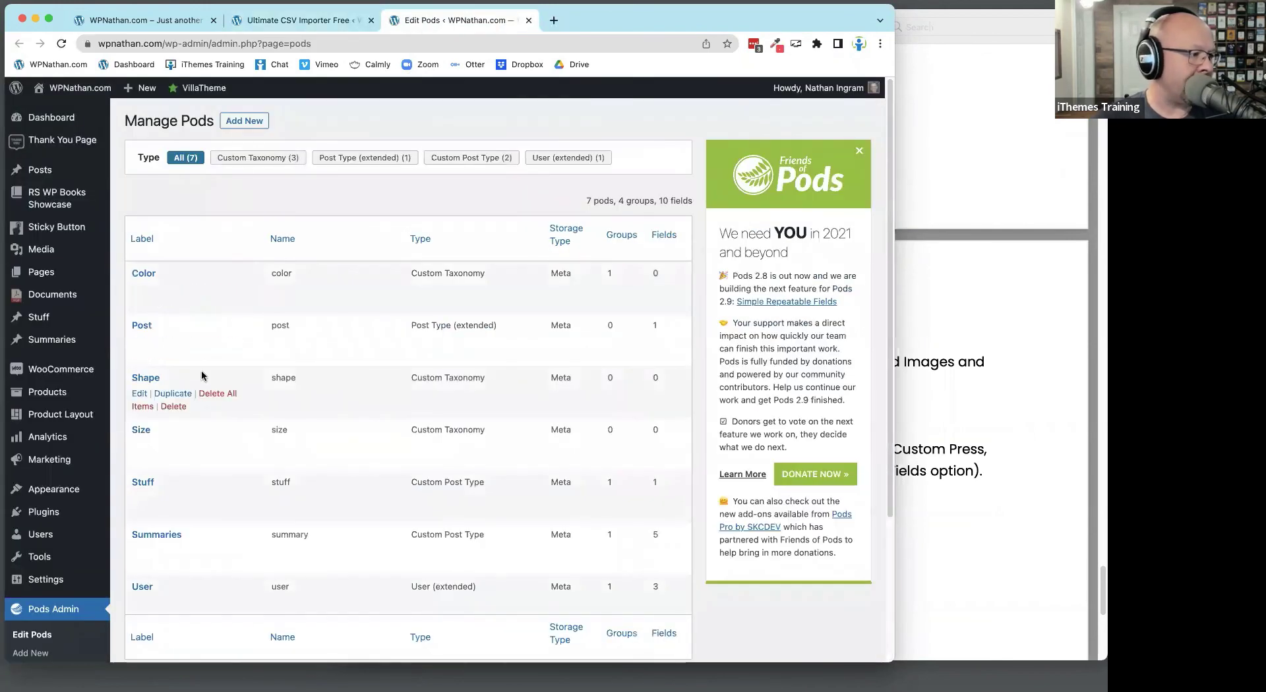
scroll(172, 419, down, 5)
click(138, 384)
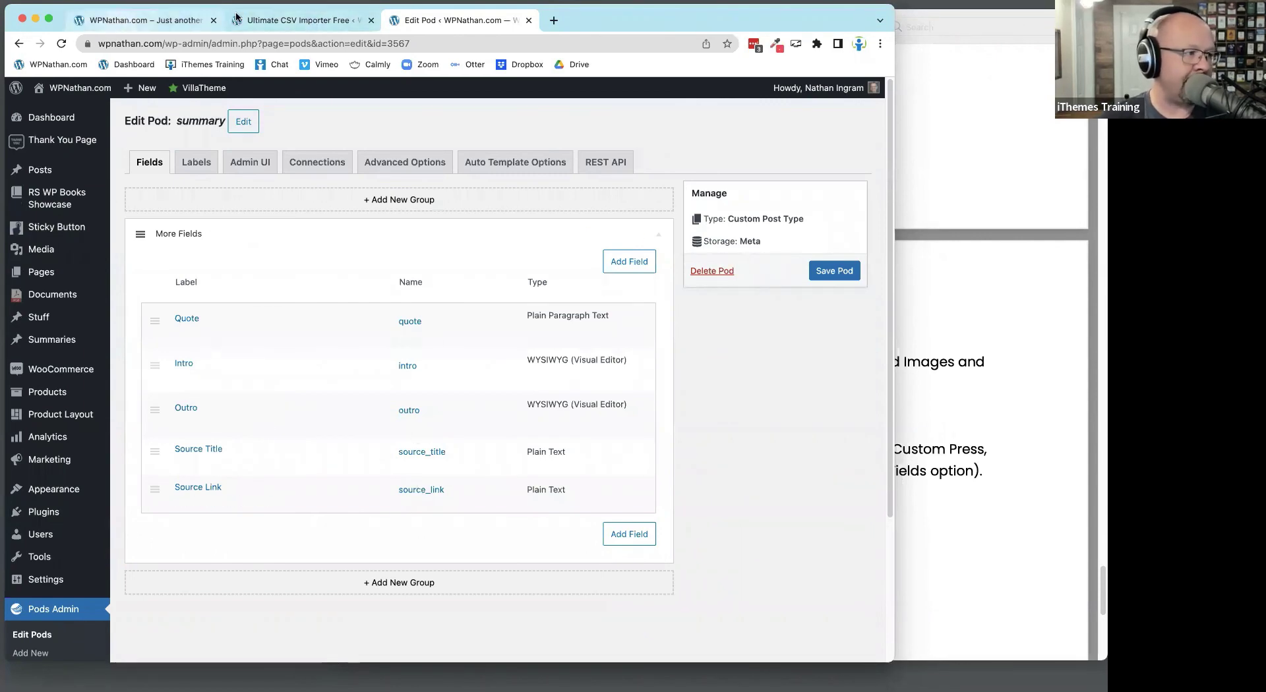
Return to the CSV importer and add a custom field named quote mapped to the CSV Quote column
click(197, 20)
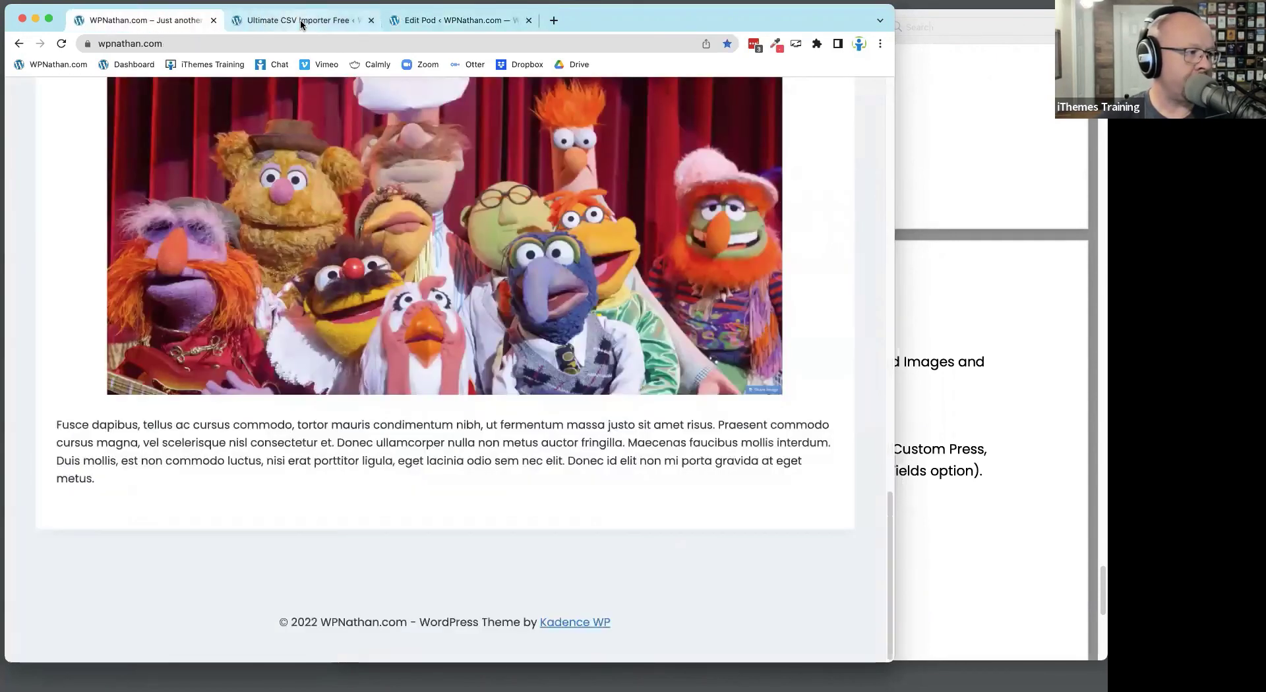
click(301, 21)
click(532, 317)
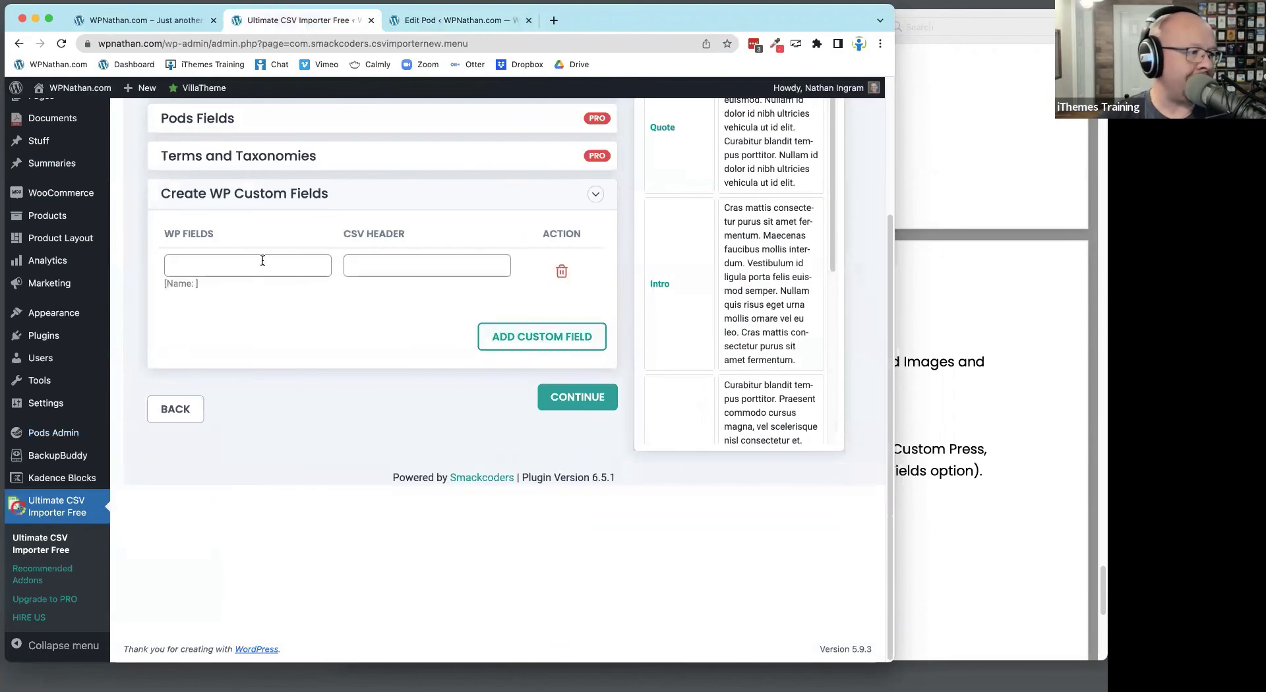
scroll(726, 211, up, 5)
scroll(725, 198, down, 3)
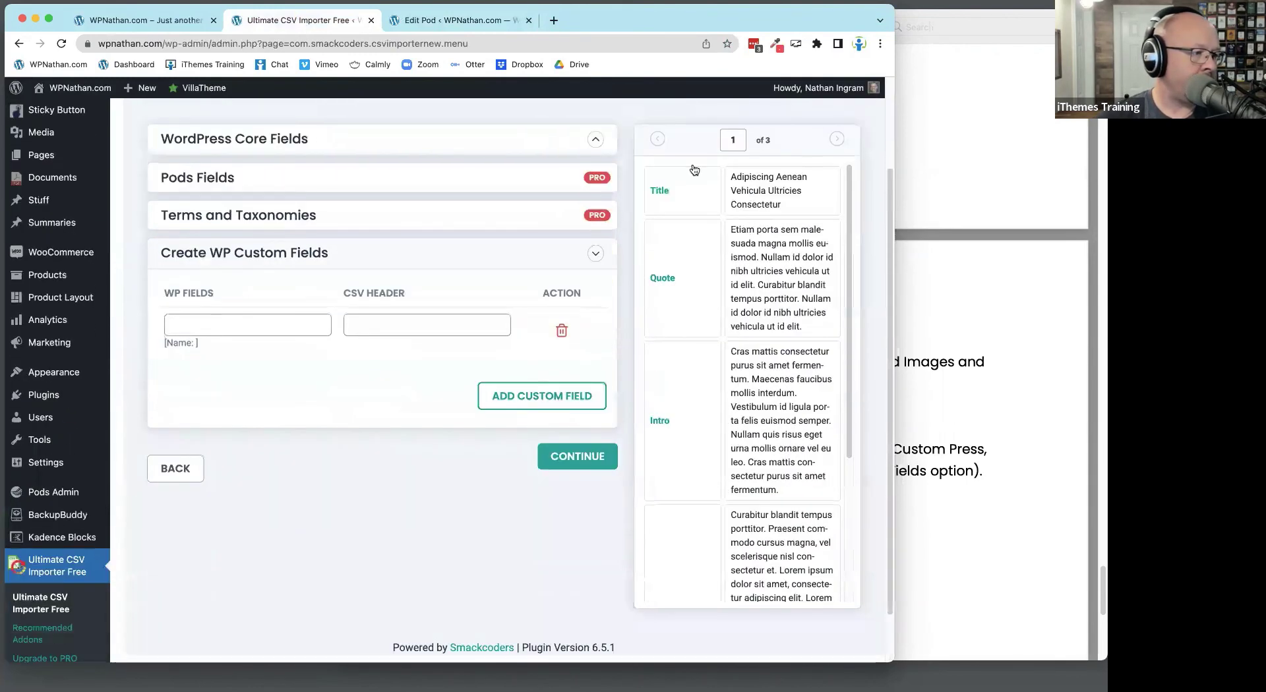
drag(662, 278, 422, 326)
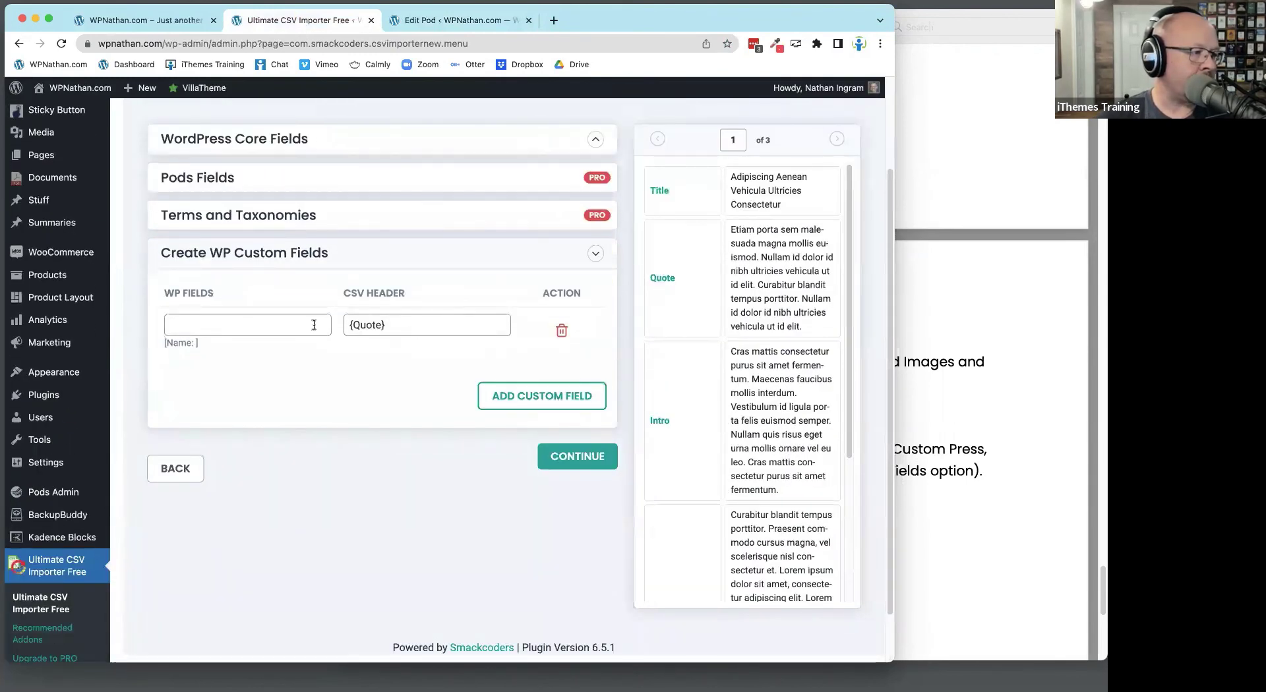
click(261, 327)
text(quote)
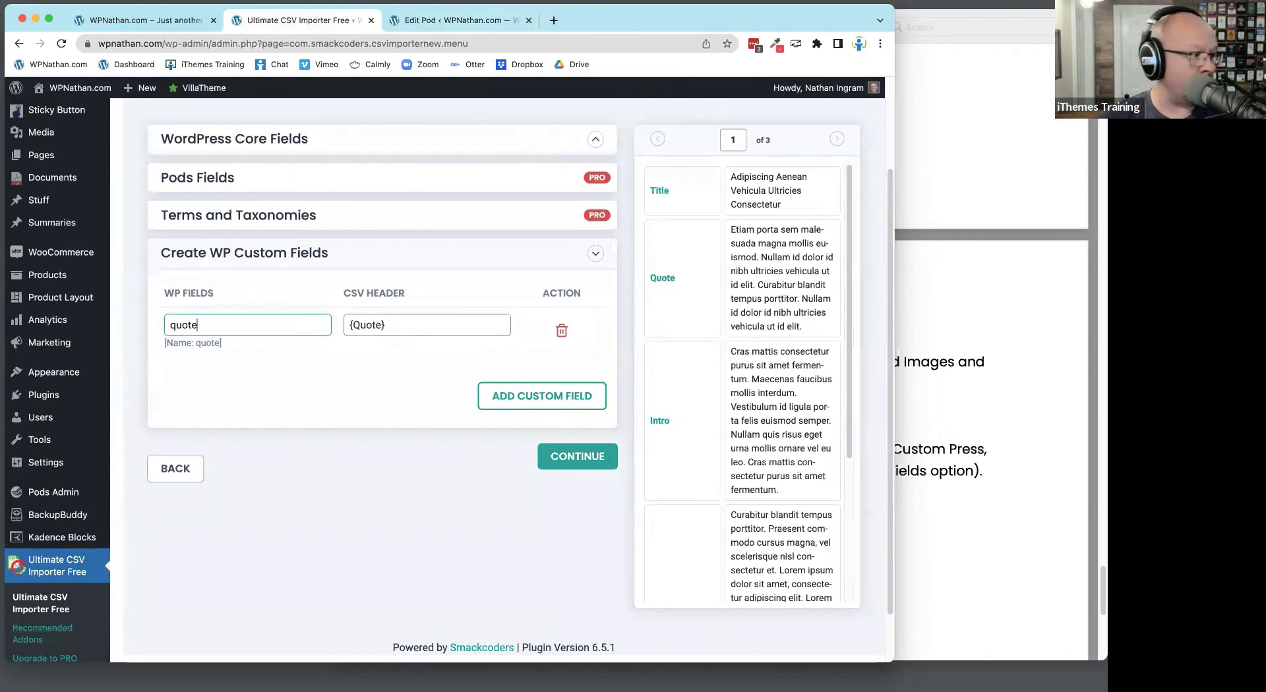
Add a custom field named intro mapped to the CSV Intro column
click(539, 395)
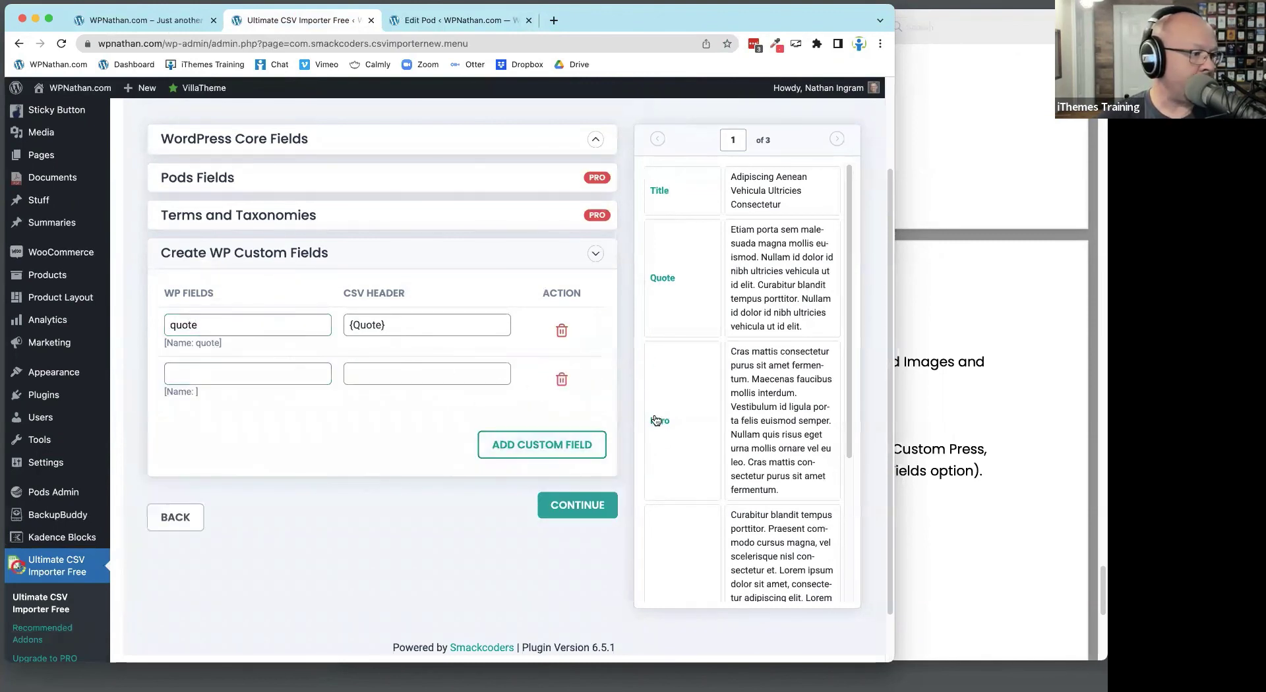
drag(659, 421, 448, 381)
click(242, 366)
text(intro)
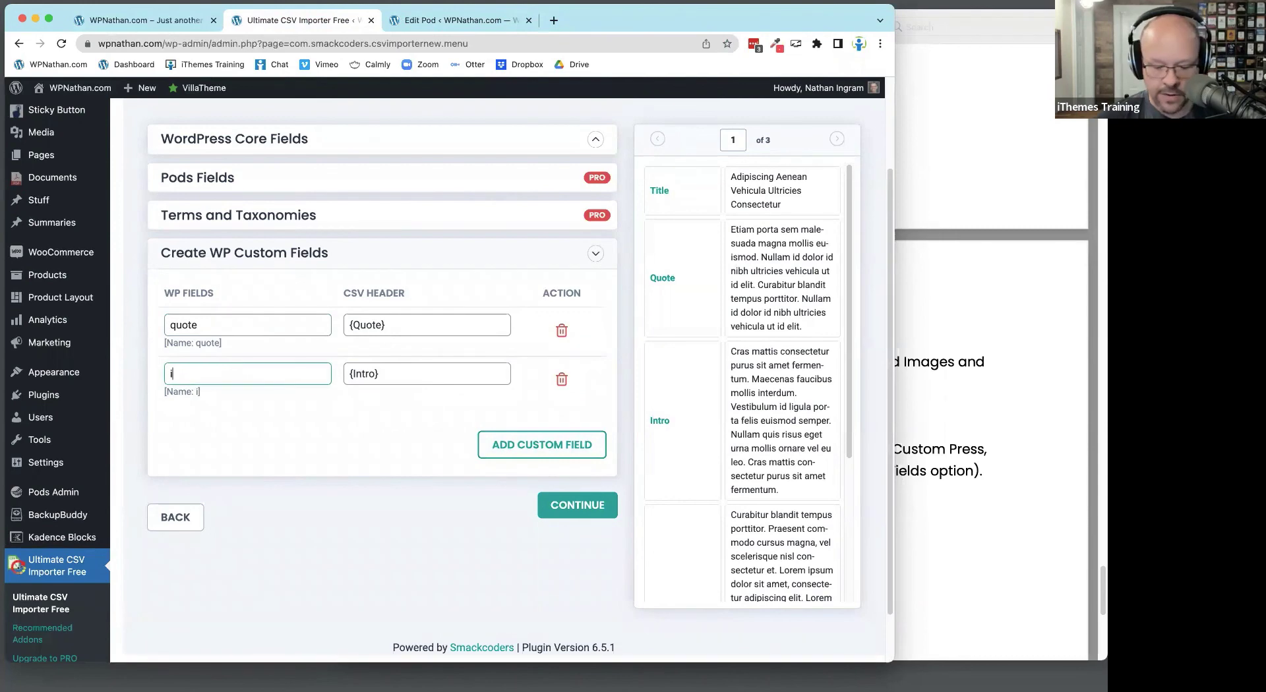
Add a custom field named outro mapped to the CSV Outro column
click(564, 448)
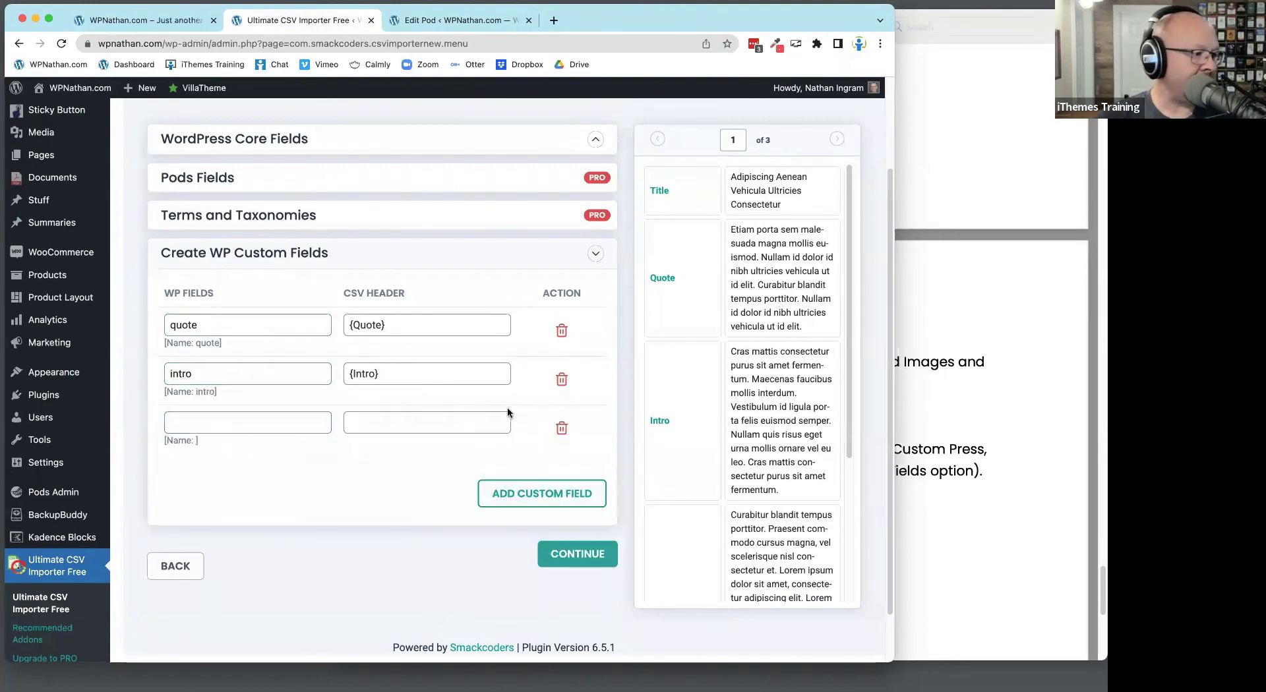
scroll(695, 398, down, 2)
scroll(696, 398, down, 2)
drag(662, 433, 412, 370)
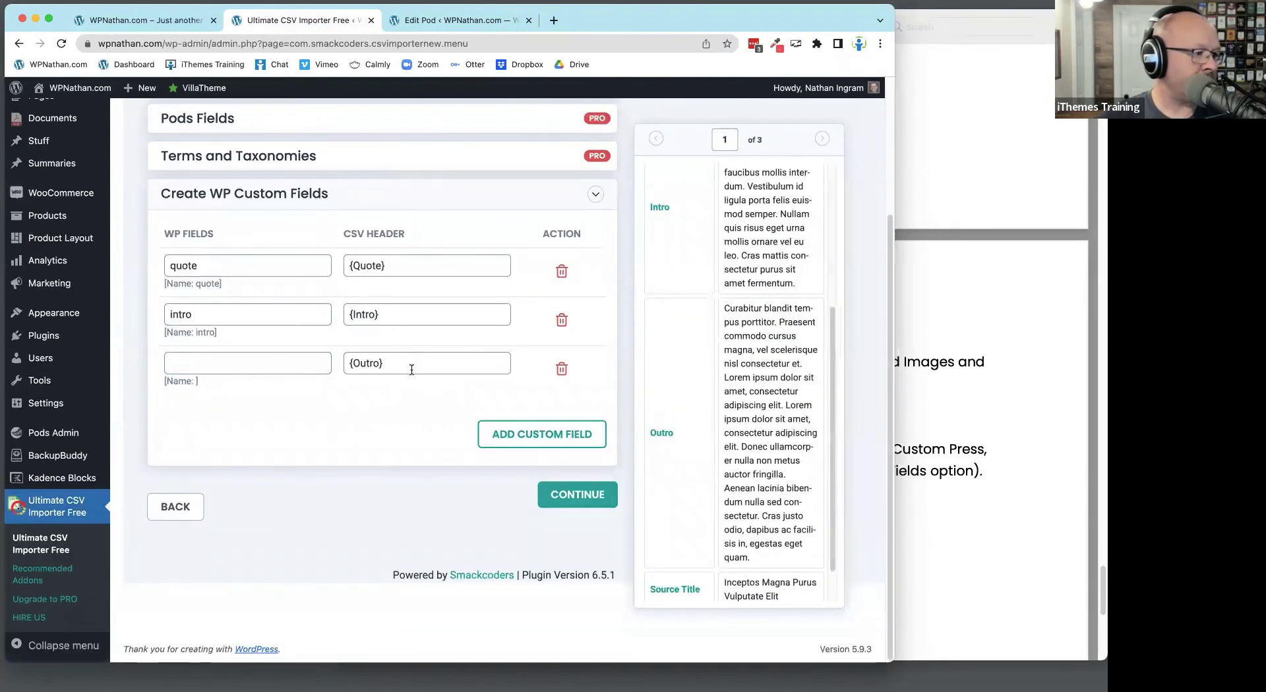
click(210, 359)
text(outro)
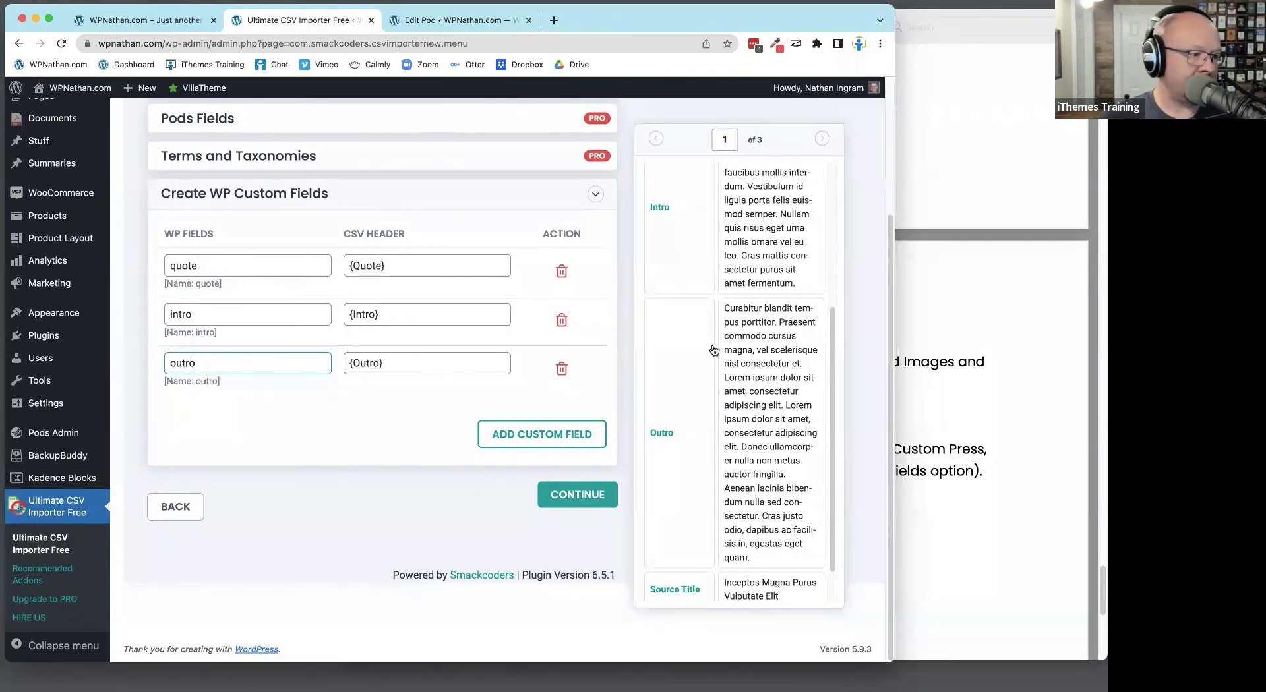
Add custom fields source_title and source_link mapped to the CSV Source Title and Source Link columns
click(517, 430)
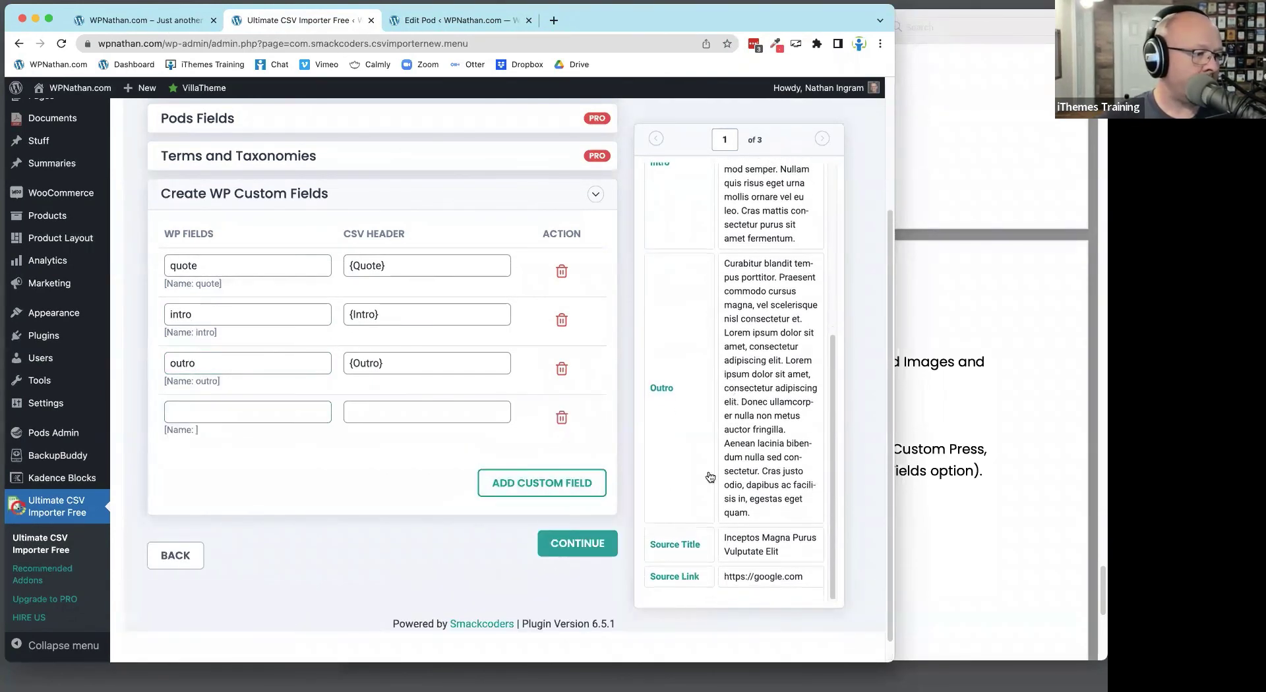
drag(659, 546, 428, 413)
click(541, 482)
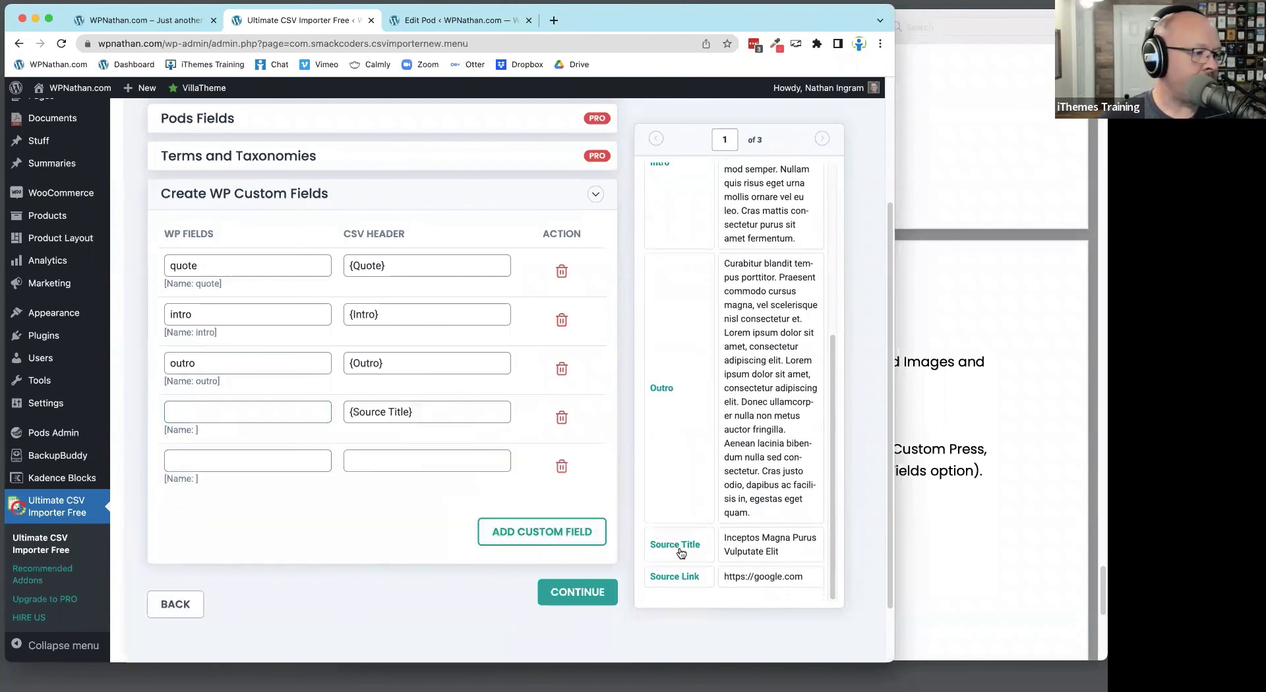
drag(673, 577, 429, 462)
click(244, 406)
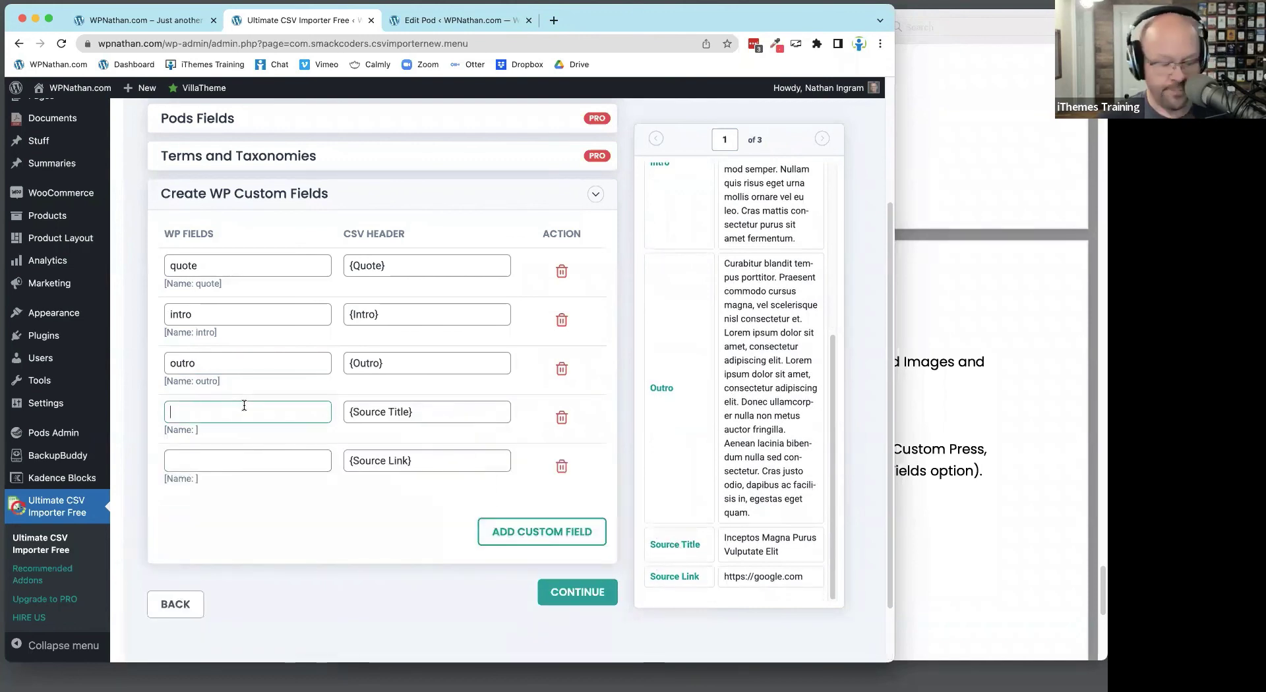
text(source_title)
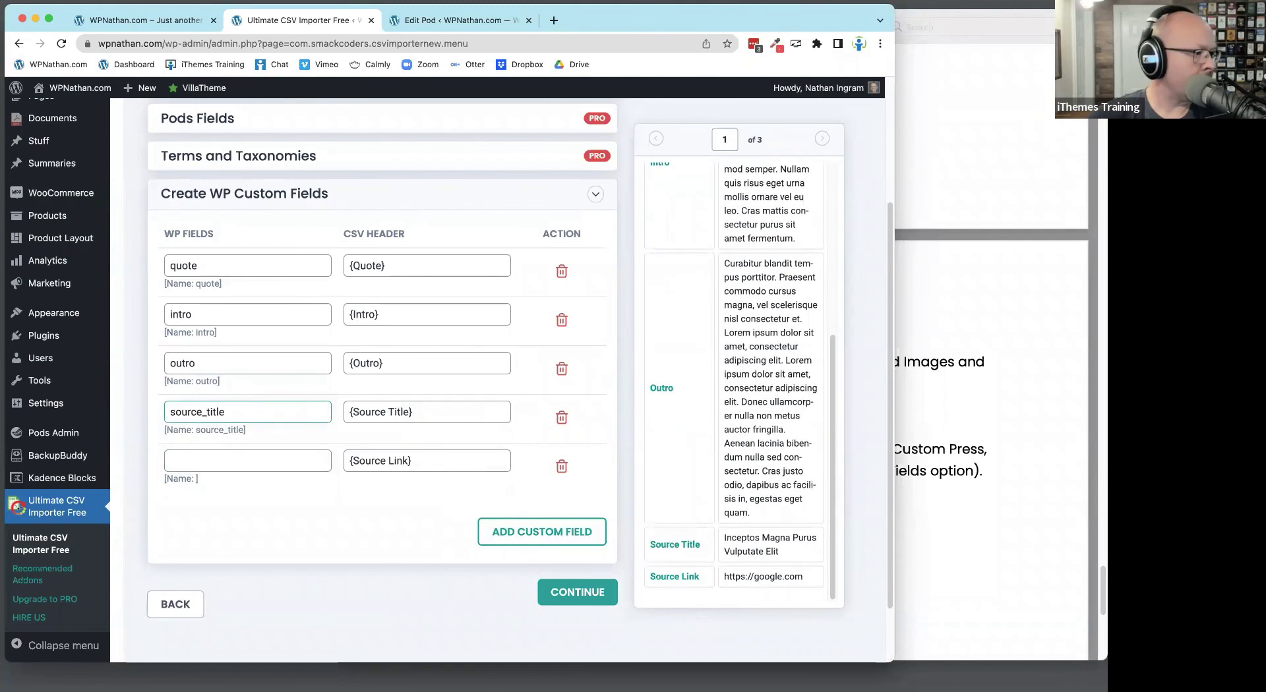
key(Tab)
key(Tab)
text(sou)
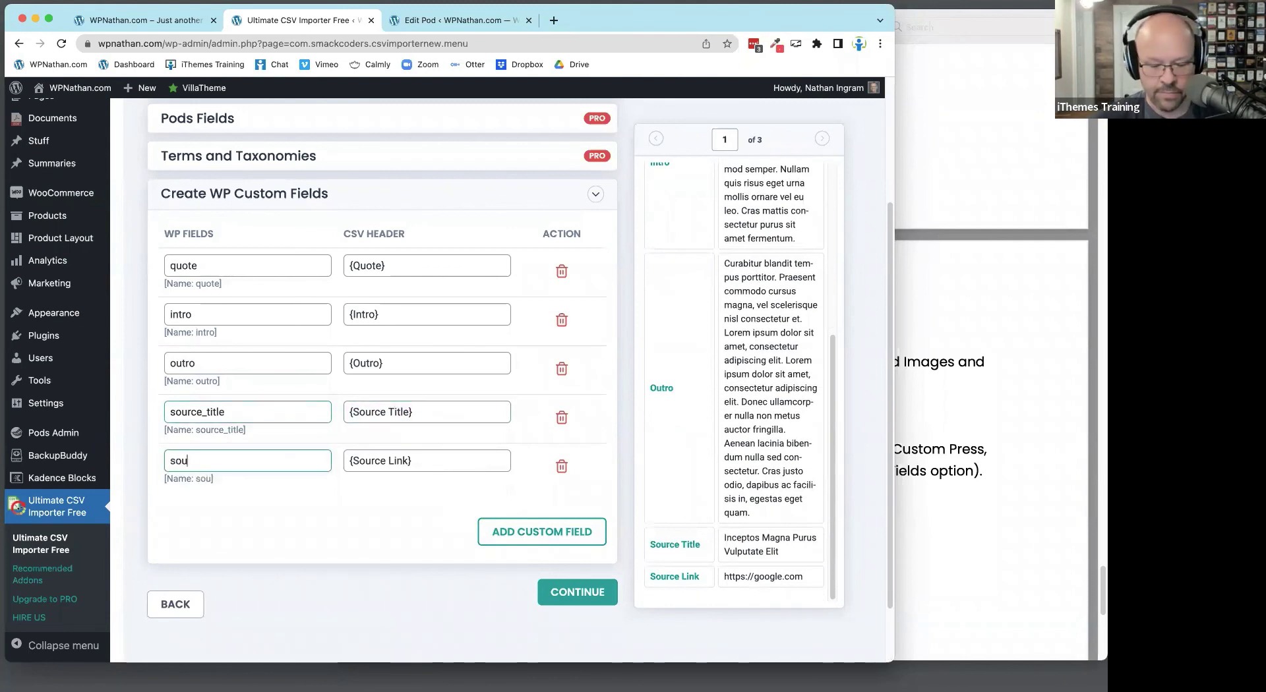
text(rce_link)
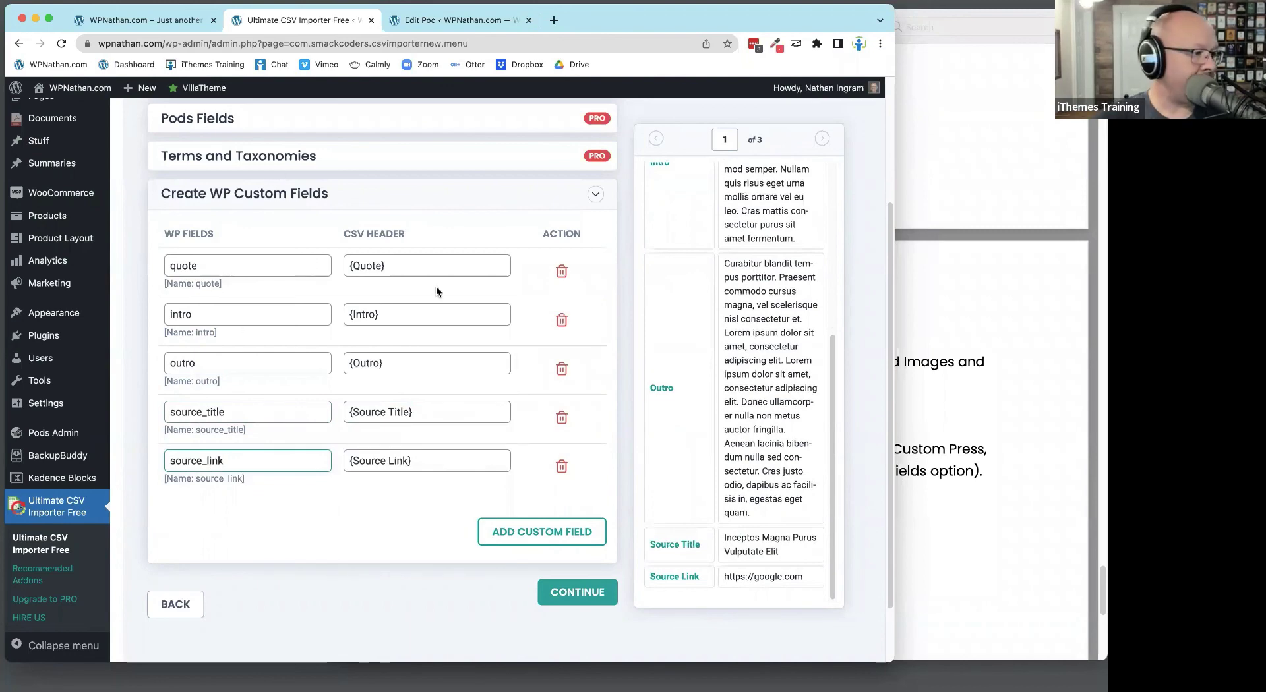
Accept the field mapping and proceed through Media Handling with all image options left off
click(567, 603)
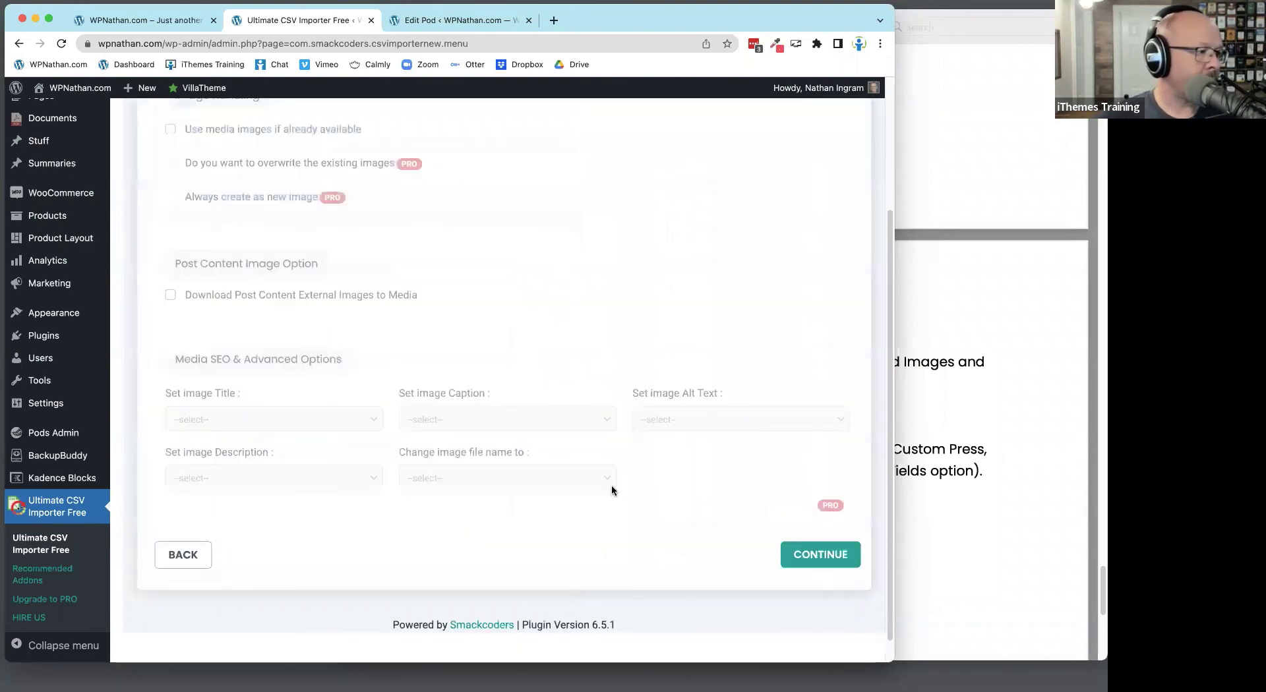
scroll(611, 484, up, 5)
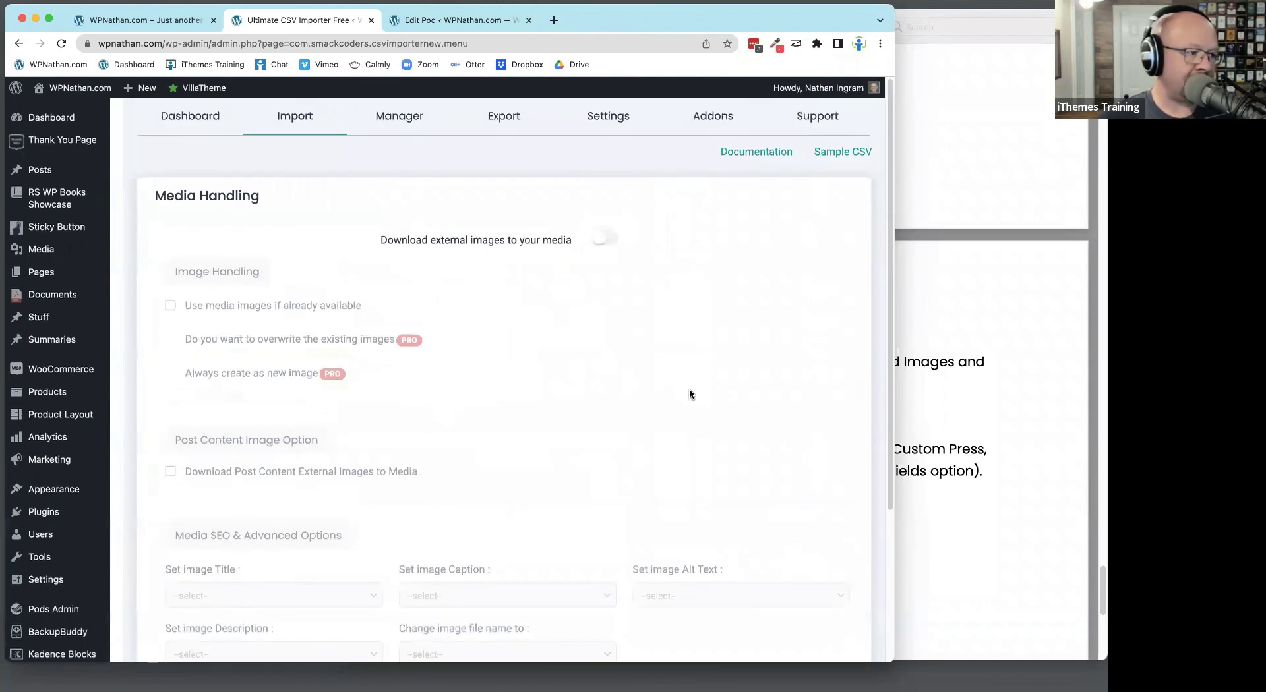
scroll(721, 414, down, 3)
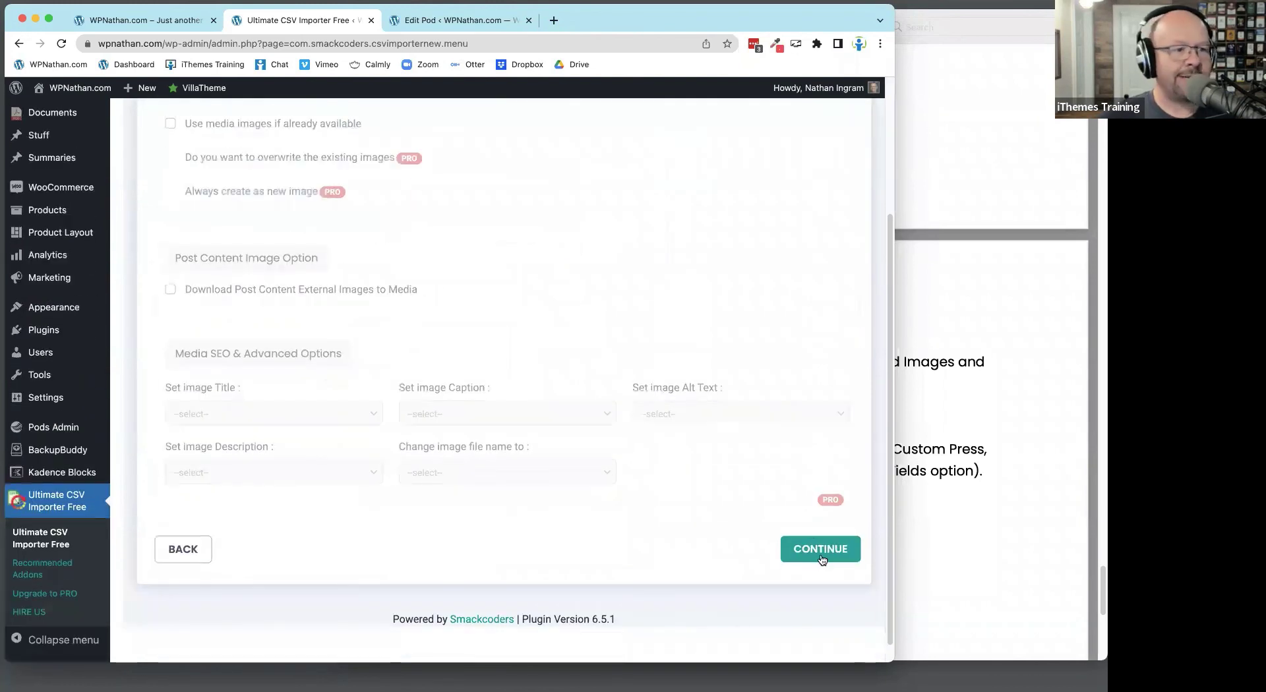
click(821, 552)
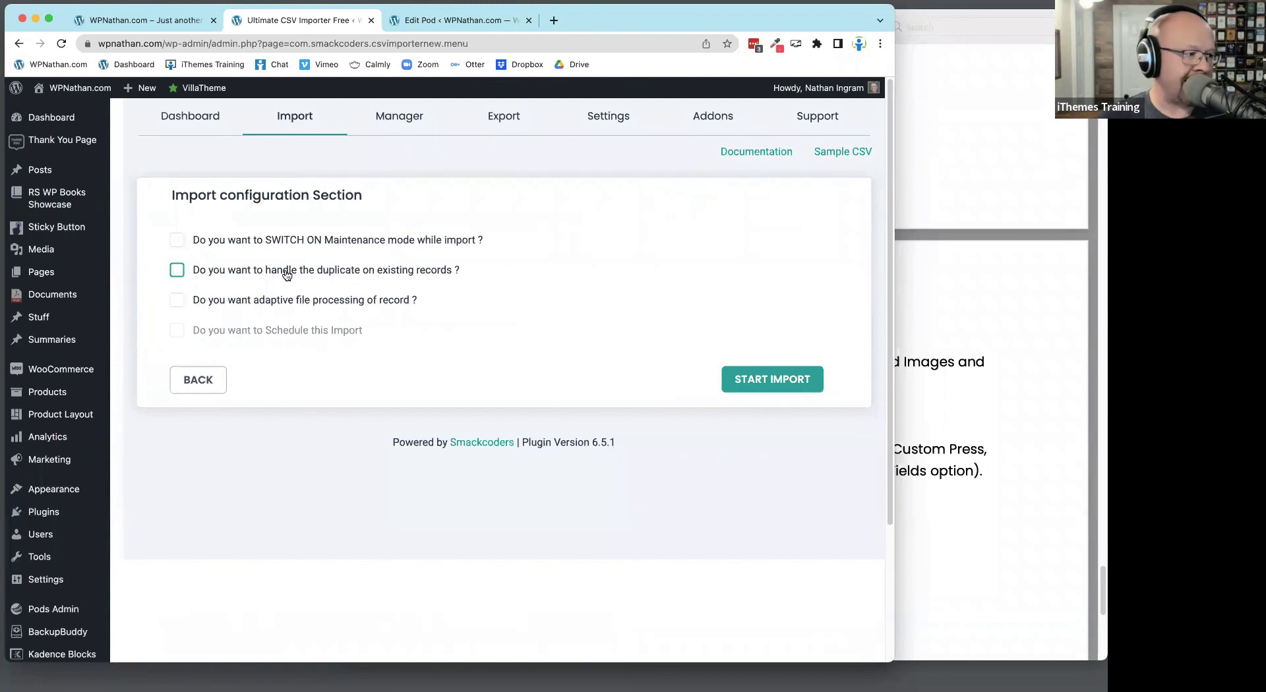
Start the import with duplicate handling and the other import configuration options left off
click(287, 275)
click(232, 275)
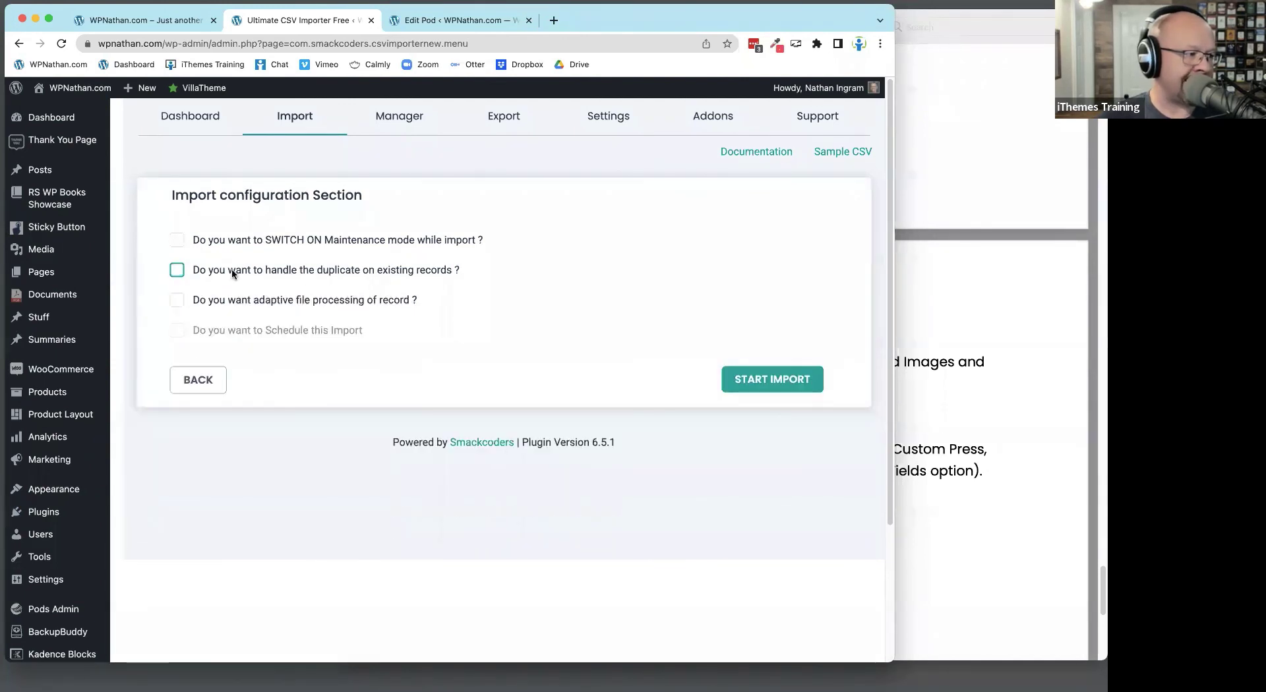
click(769, 391)
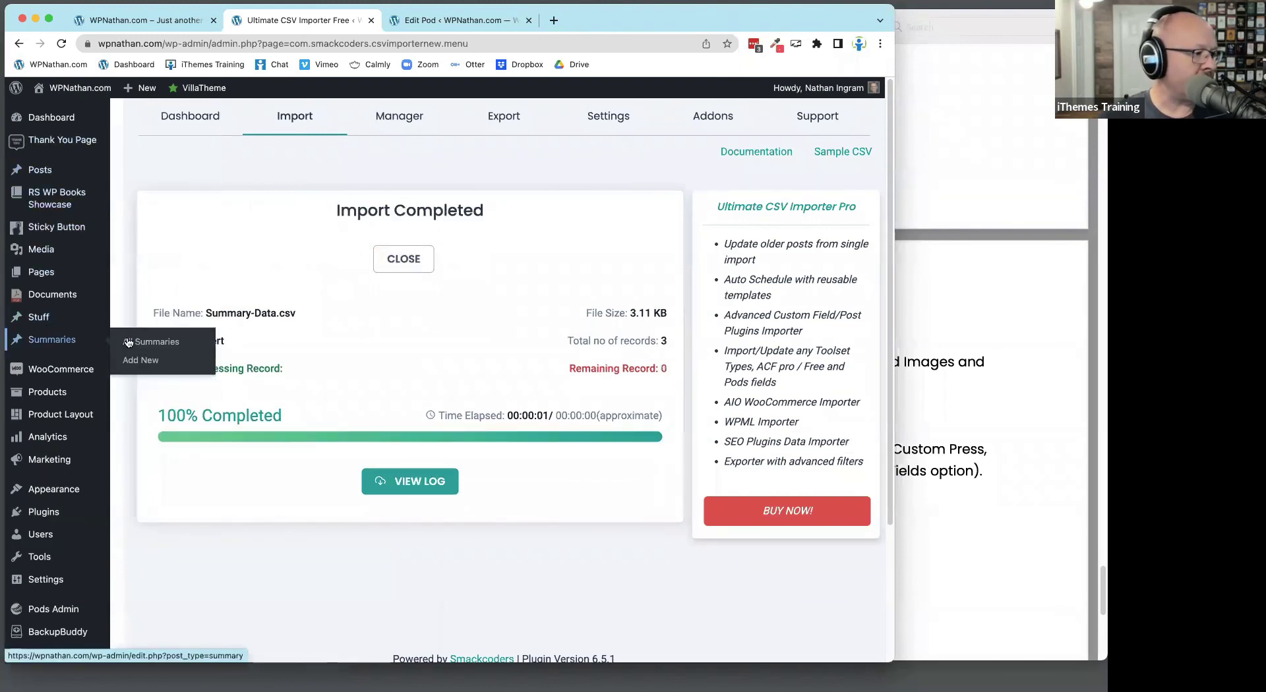
Open the imported summary "Adipiscing Aenean Vehicula Ultricies Consectetur" for editing and examine its Quote, Intro, Outro, Source Title and Source Link fields
click(134, 342)
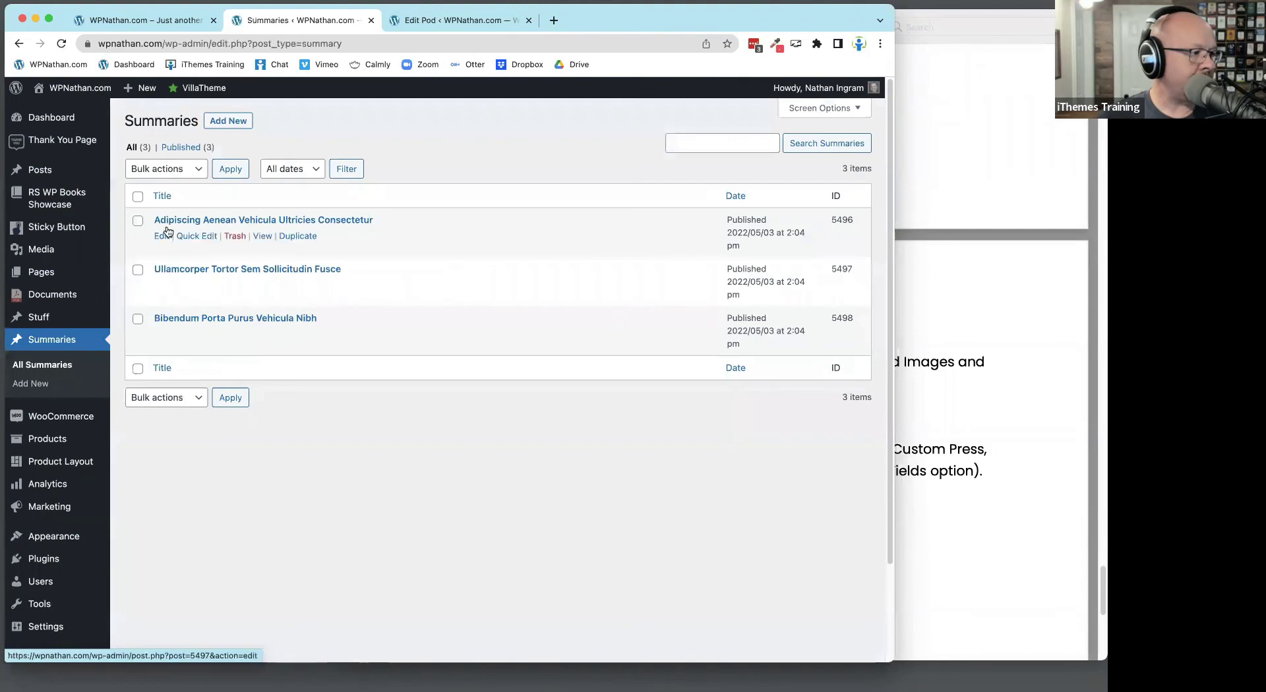
click(161, 236)
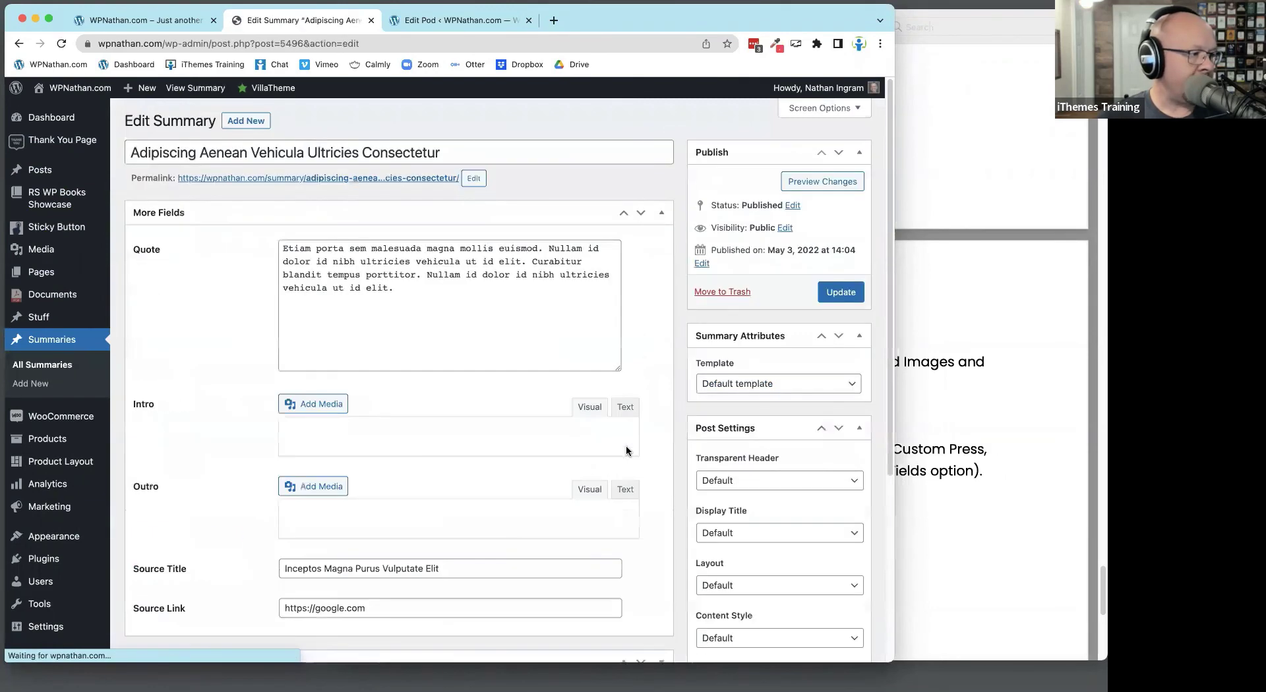
scroll(634, 452, down, 6)
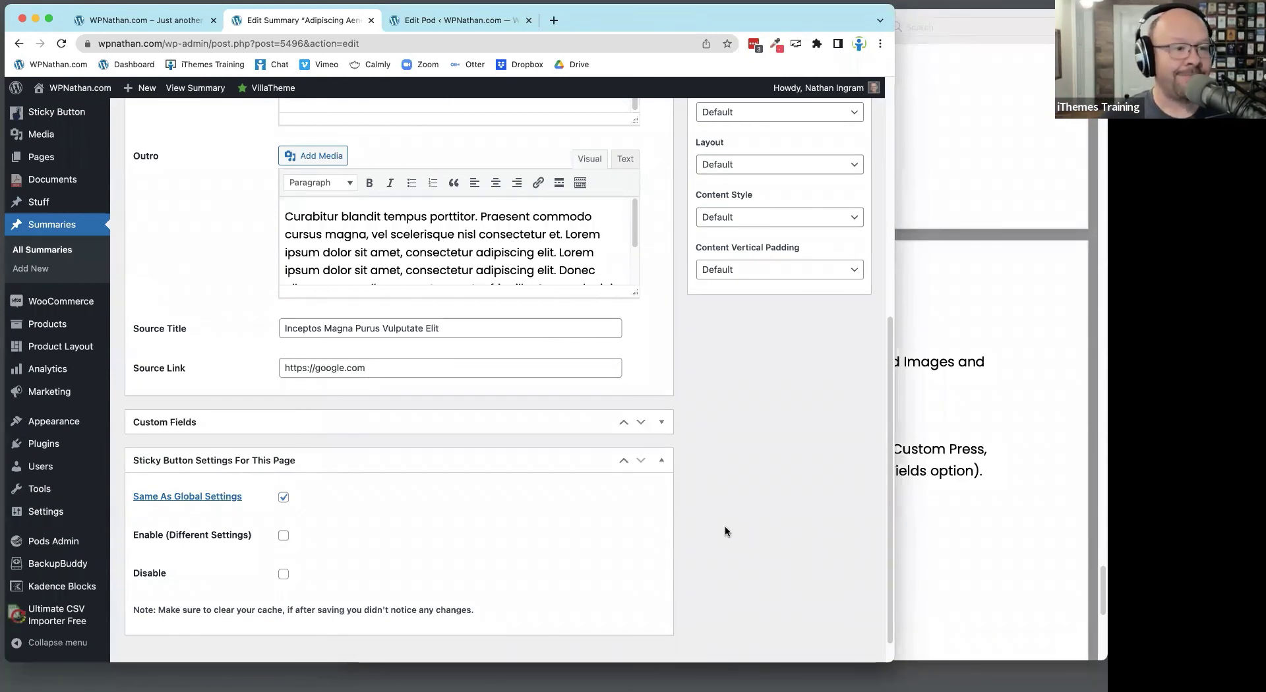
Switch to May 2022 Plugin Roundup.pdf and read the Smackcoders CSV importer plugin's title and description
click(968, 115)
scroll(908, 86, up, 5)
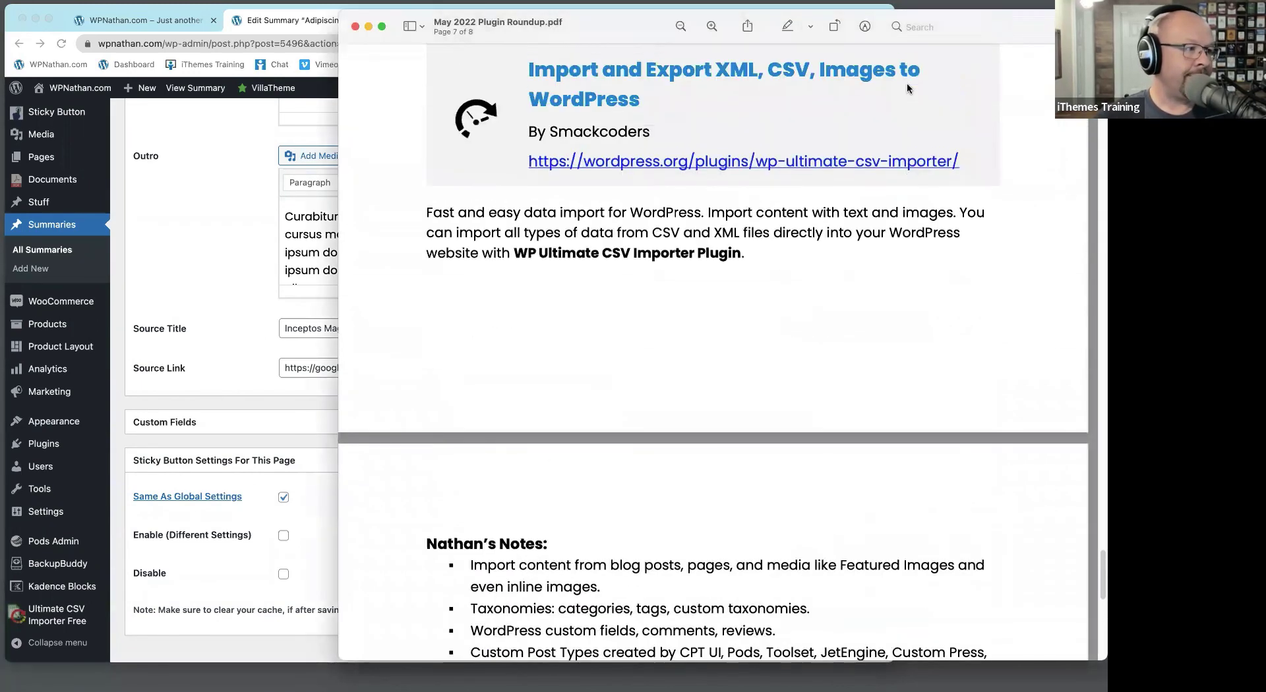
scroll(907, 86, up, 1)
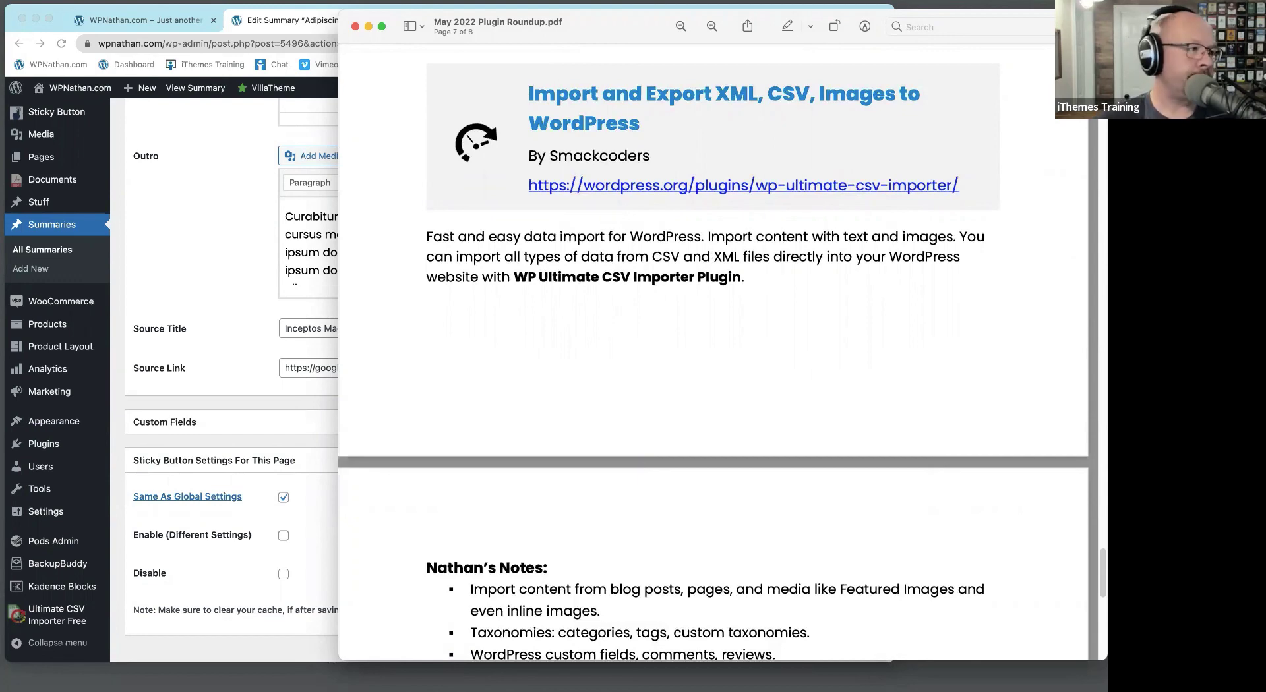
Return to the summary in the browser and look over its custom field contents again
click(225, 309)
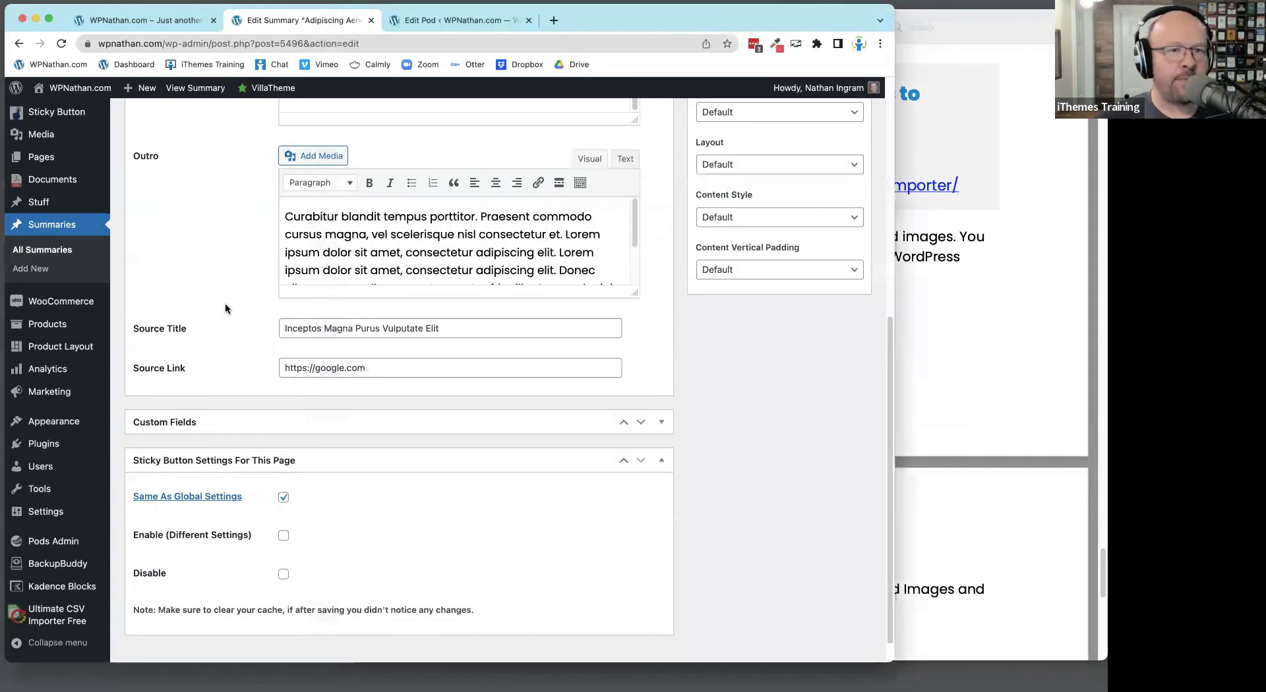
scroll(225, 303, up, 6)
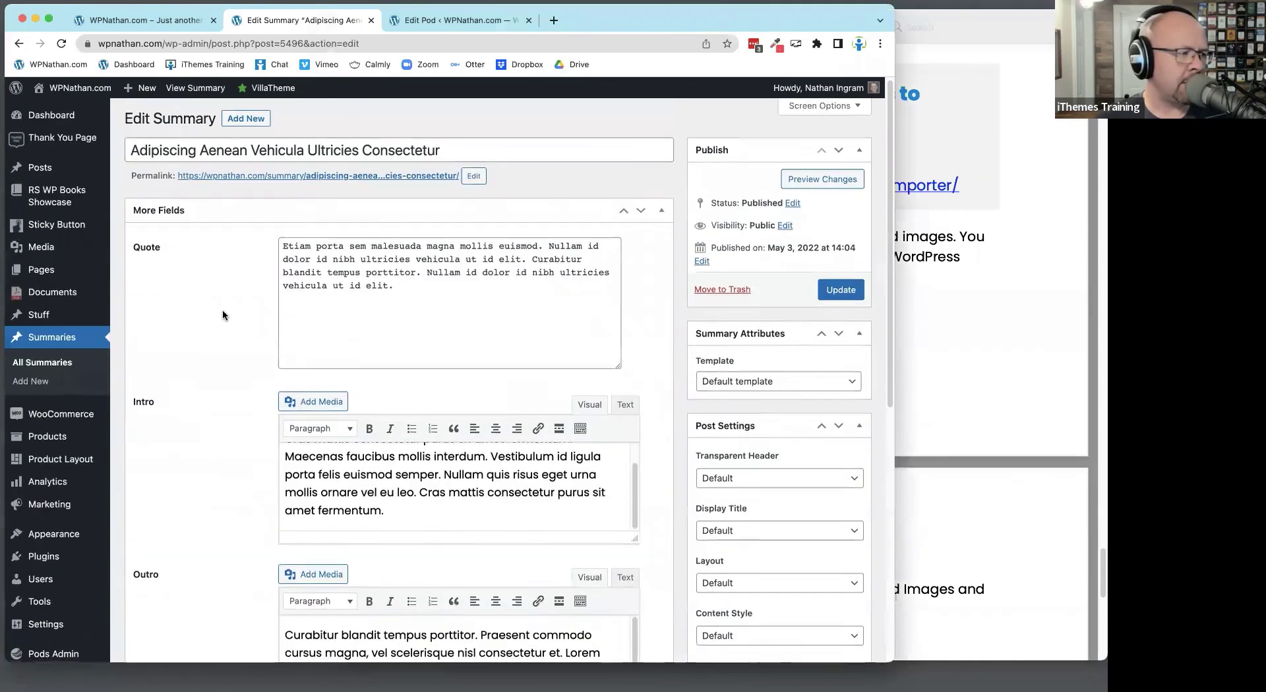
scroll(224, 313, down, 5)
Upload Summary-Data.csv to Ultimate CSV Importer again and examine the post types its records can be imported as, leaving Posts selected
click(61, 619)
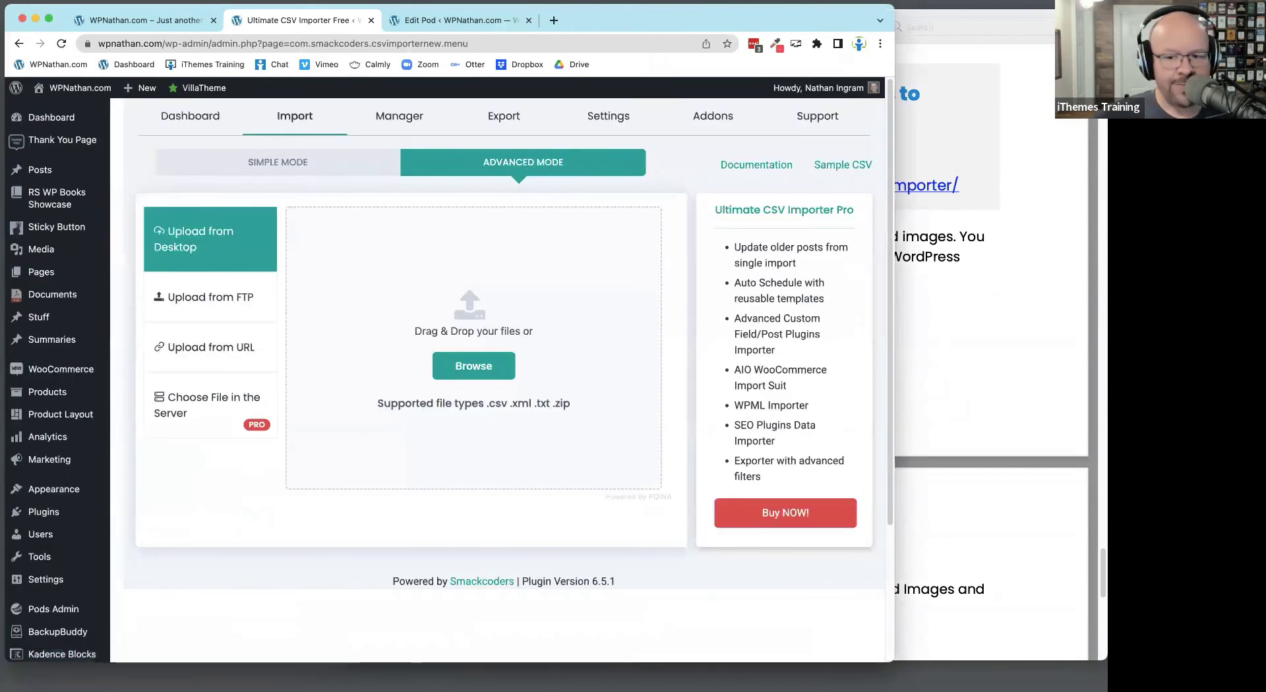
drag(891, 330, 453, 310)
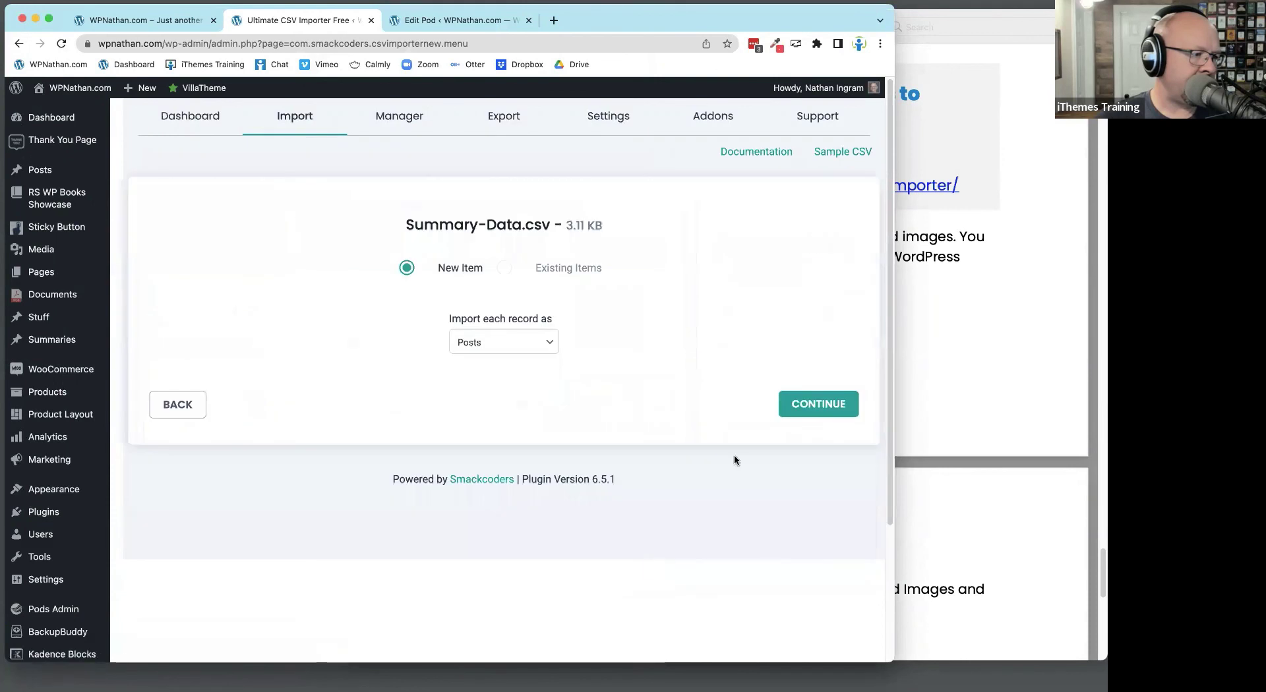
click(526, 353)
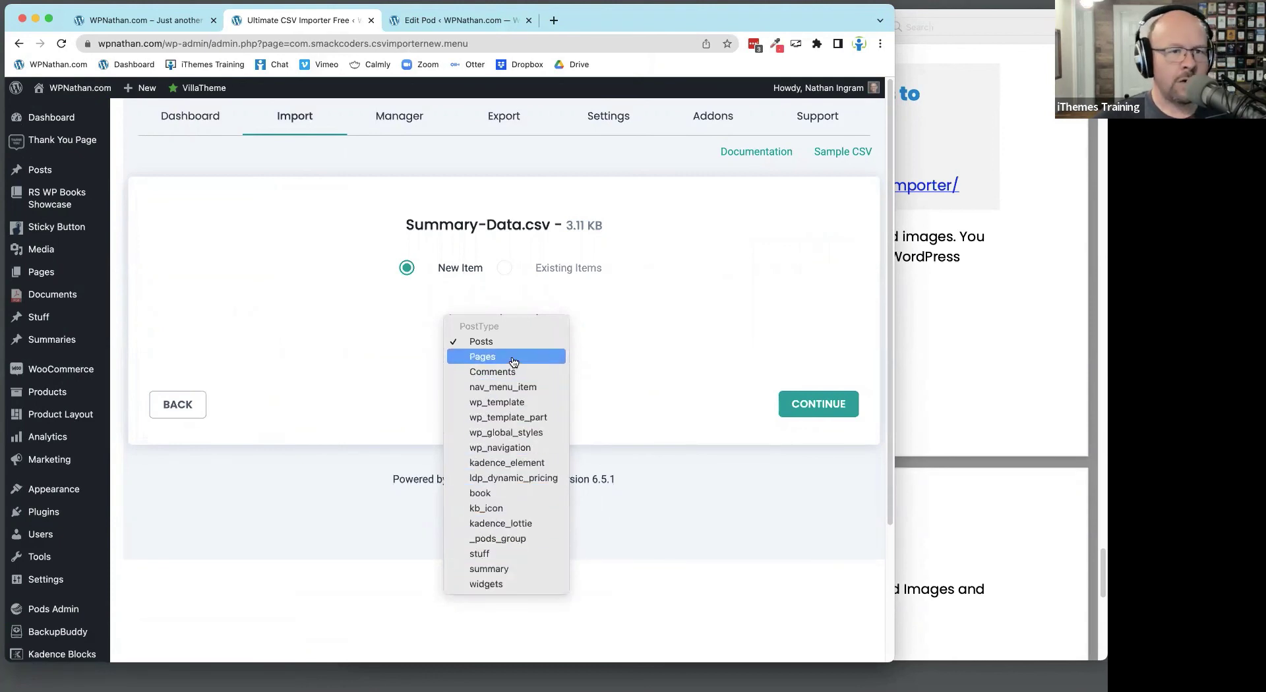
click(649, 330)
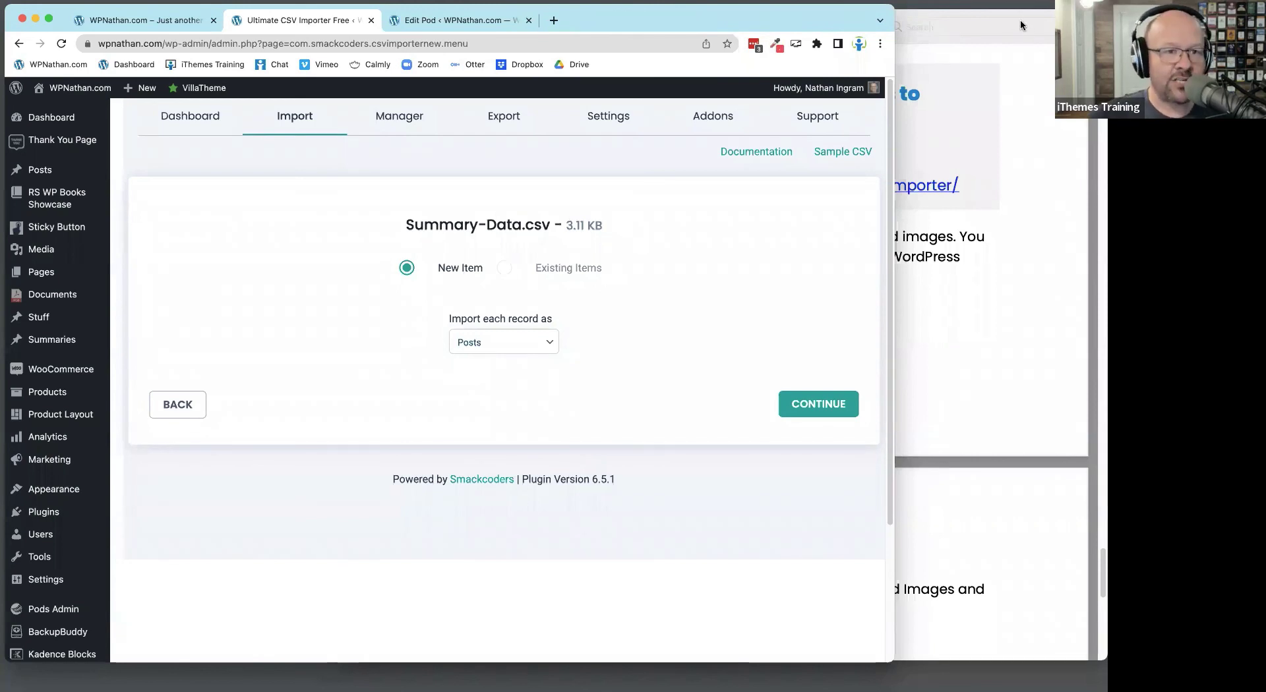
Check the summary pod's fields, then read the importer notes in May 2022 Plugin Roundup.pdf and close the PDF
click(458, 30)
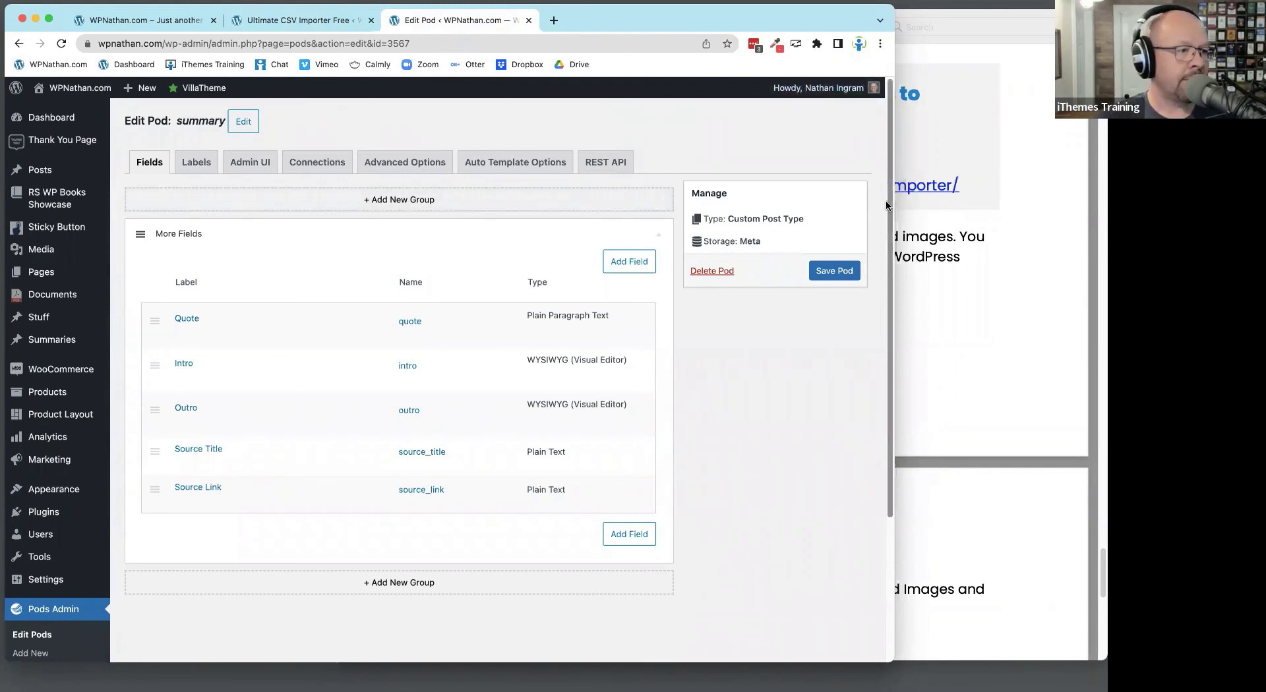
click(962, 223)
scroll(963, 224, down, 3)
scroll(963, 223, down, 5)
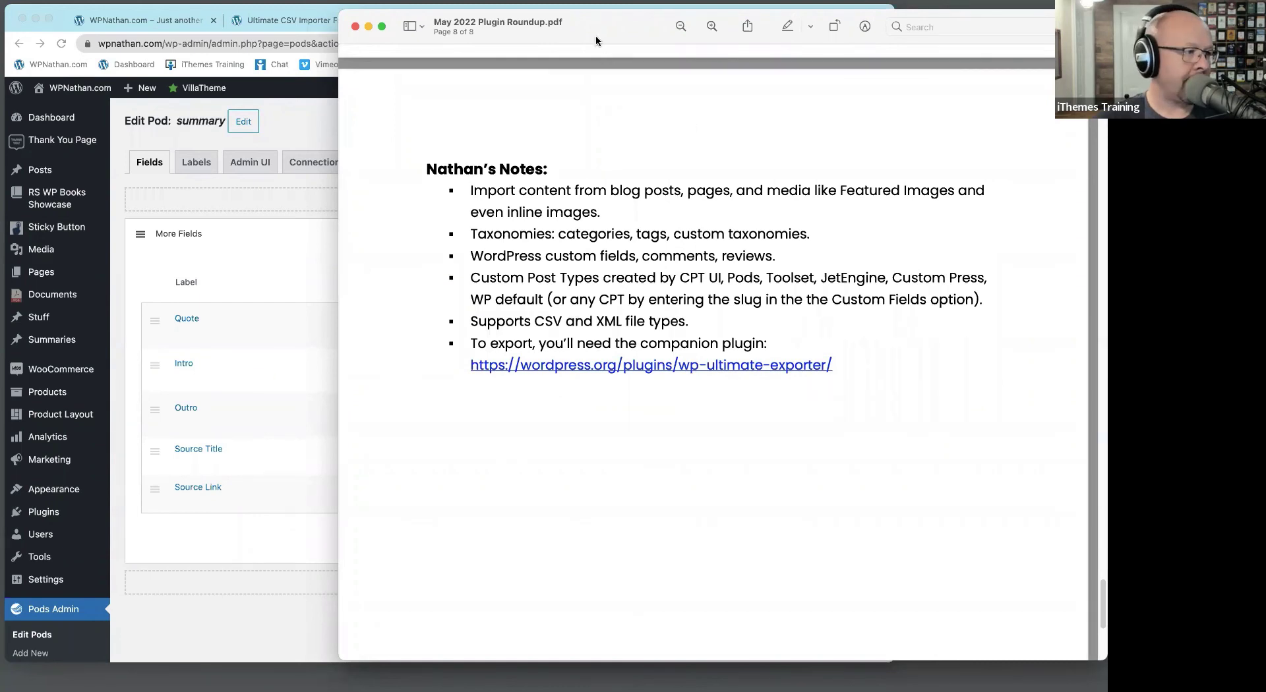
key(super+w)
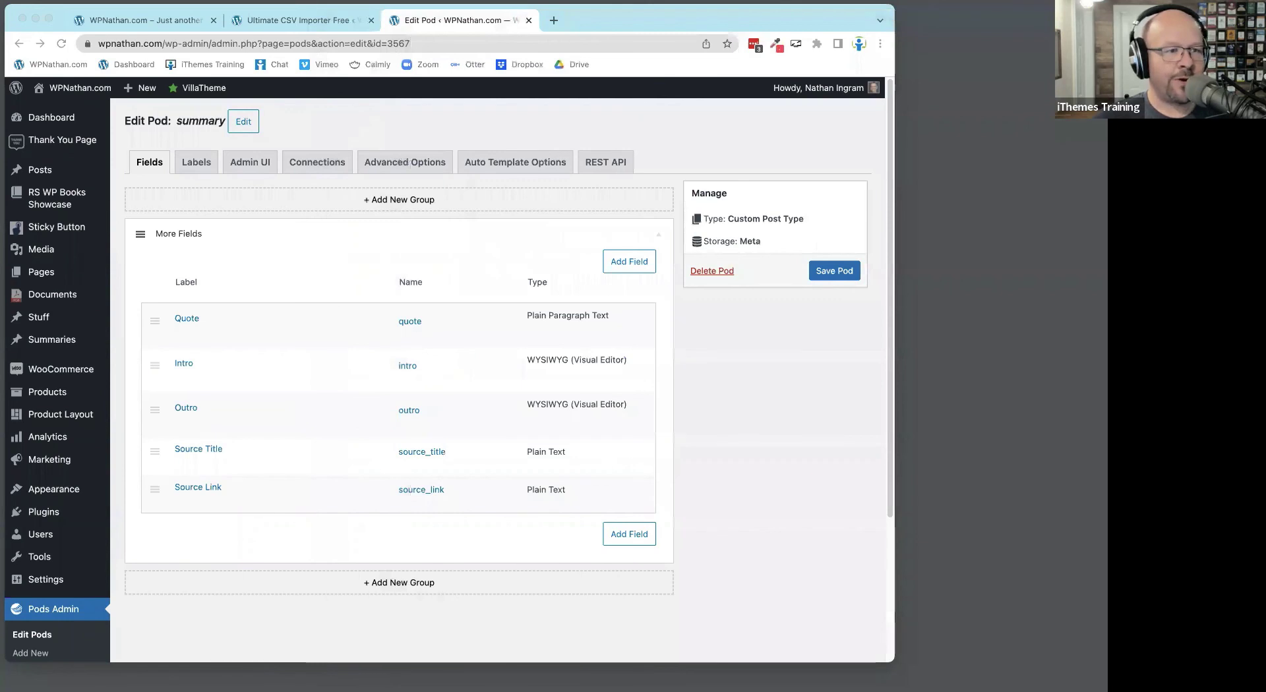